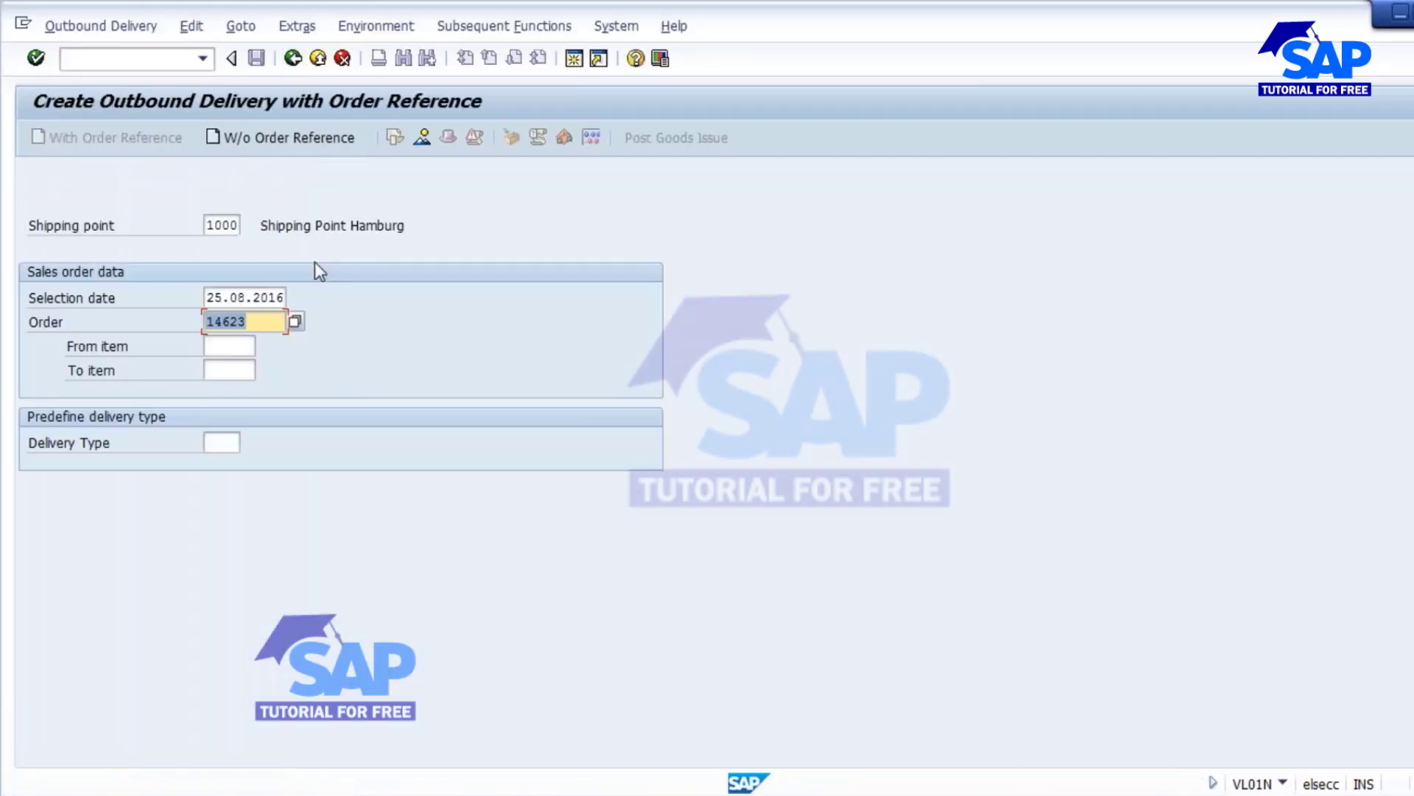
Try to create the outbound delivery for the entered order with selection date 29.08.2016, and return to the initial screen
{"action": "left_click", "coordinate": [214, 298]}
{"action": "left_click_drag", "start_coordinate": [214, 298], "coordinate": [344, 300]}
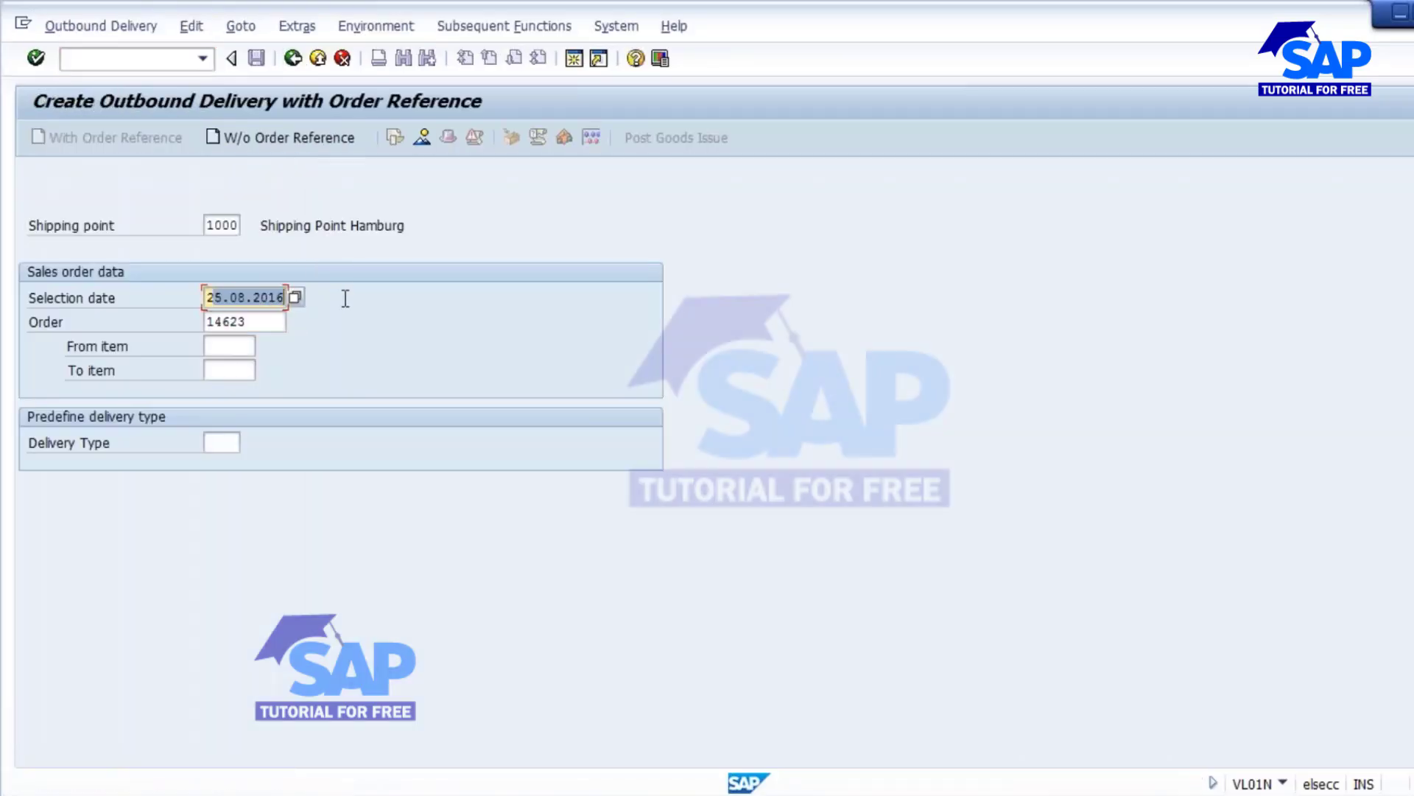
{"action": "key", "text": "Delete"}
{"action": "key", "text": "Down"}
{"action": "key", "text": "Return"}
{"action": "key", "text": "Return"}
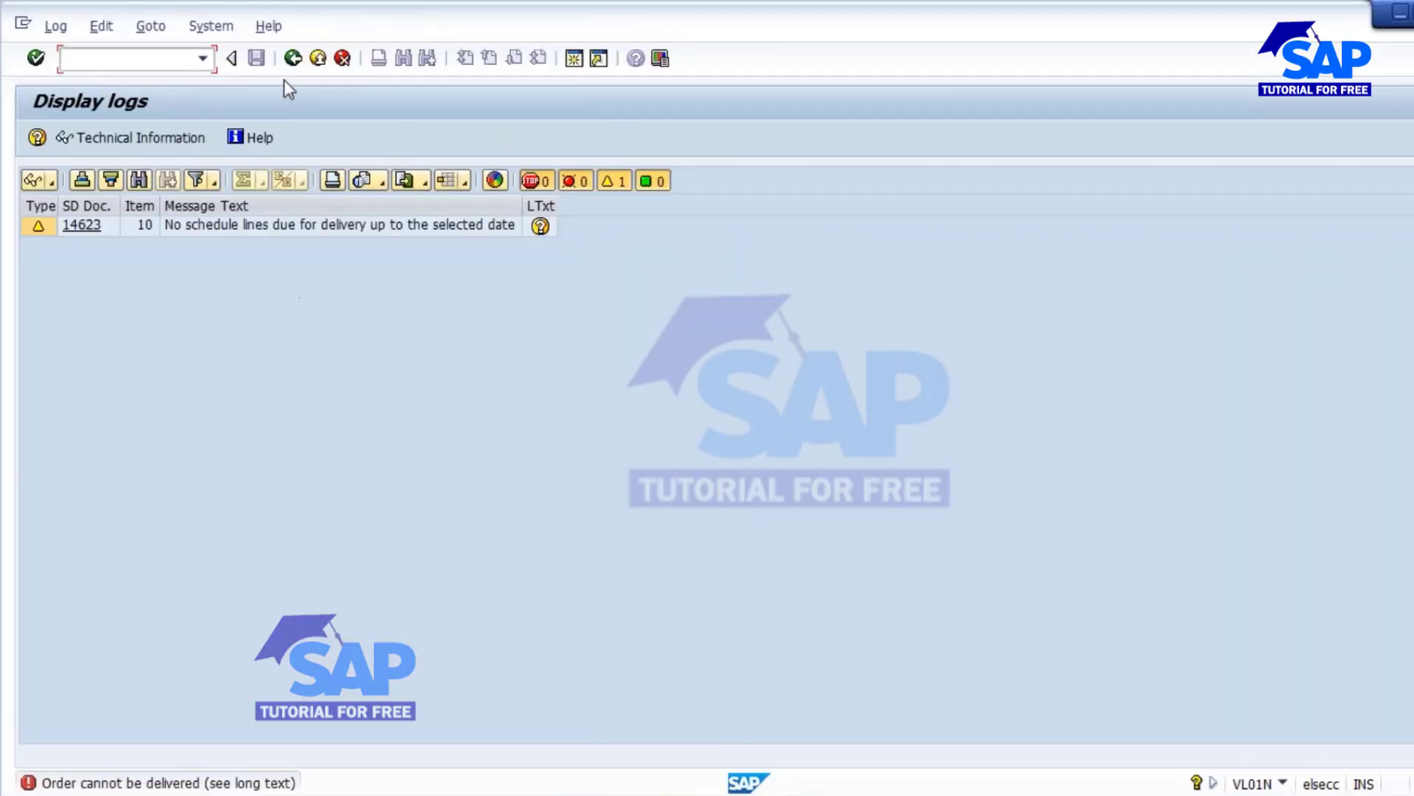
{"action": "left_click", "coordinate": [292, 58]}
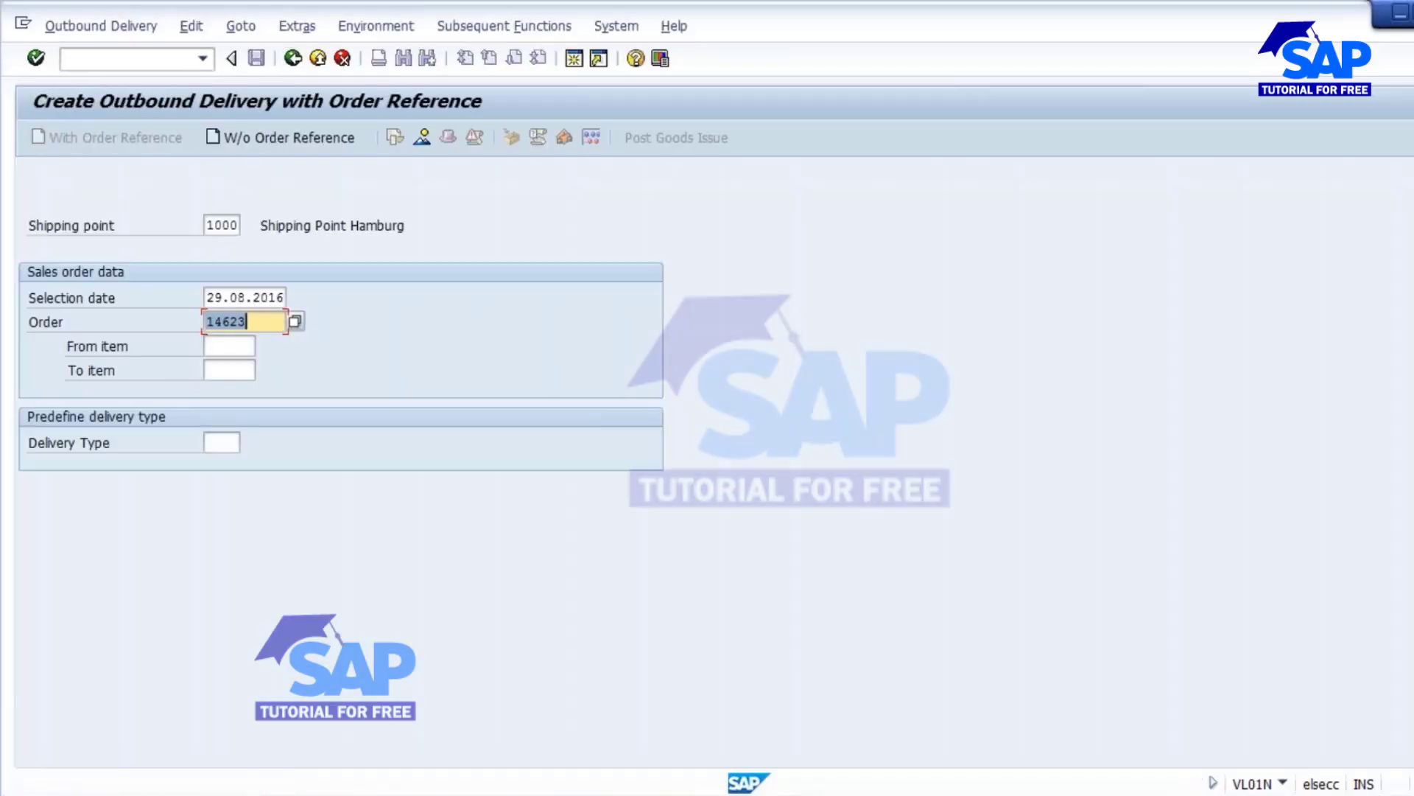
Set the selection date to 15.09.2016 and open the delivery for the entered order
{"action": "left_click_drag", "start_coordinate": [207, 301], "coordinate": [310, 304]}
{"action": "key", "text": "BackSpace"}
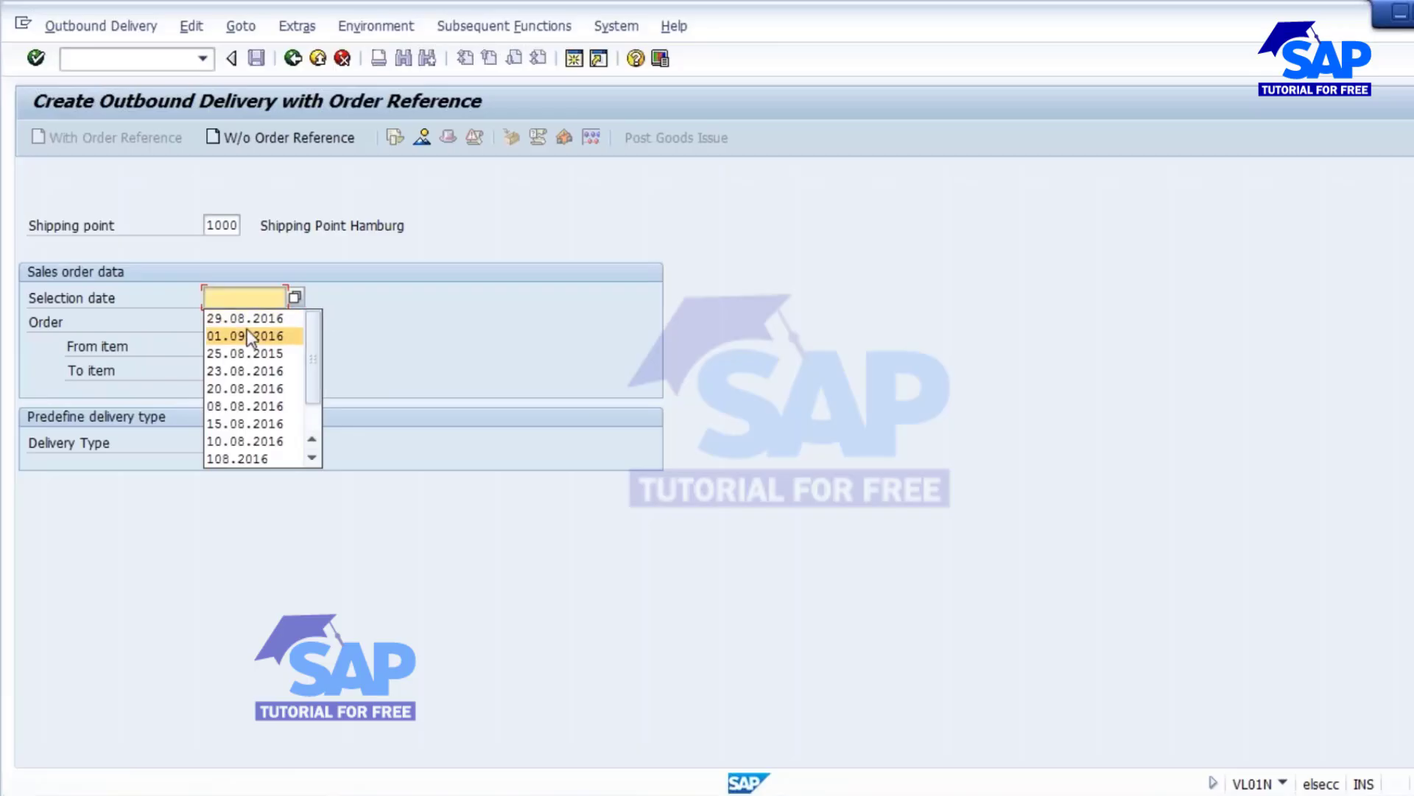
{"action": "left_click", "coordinate": [224, 302]}
{"action": "type", "text": "15"}
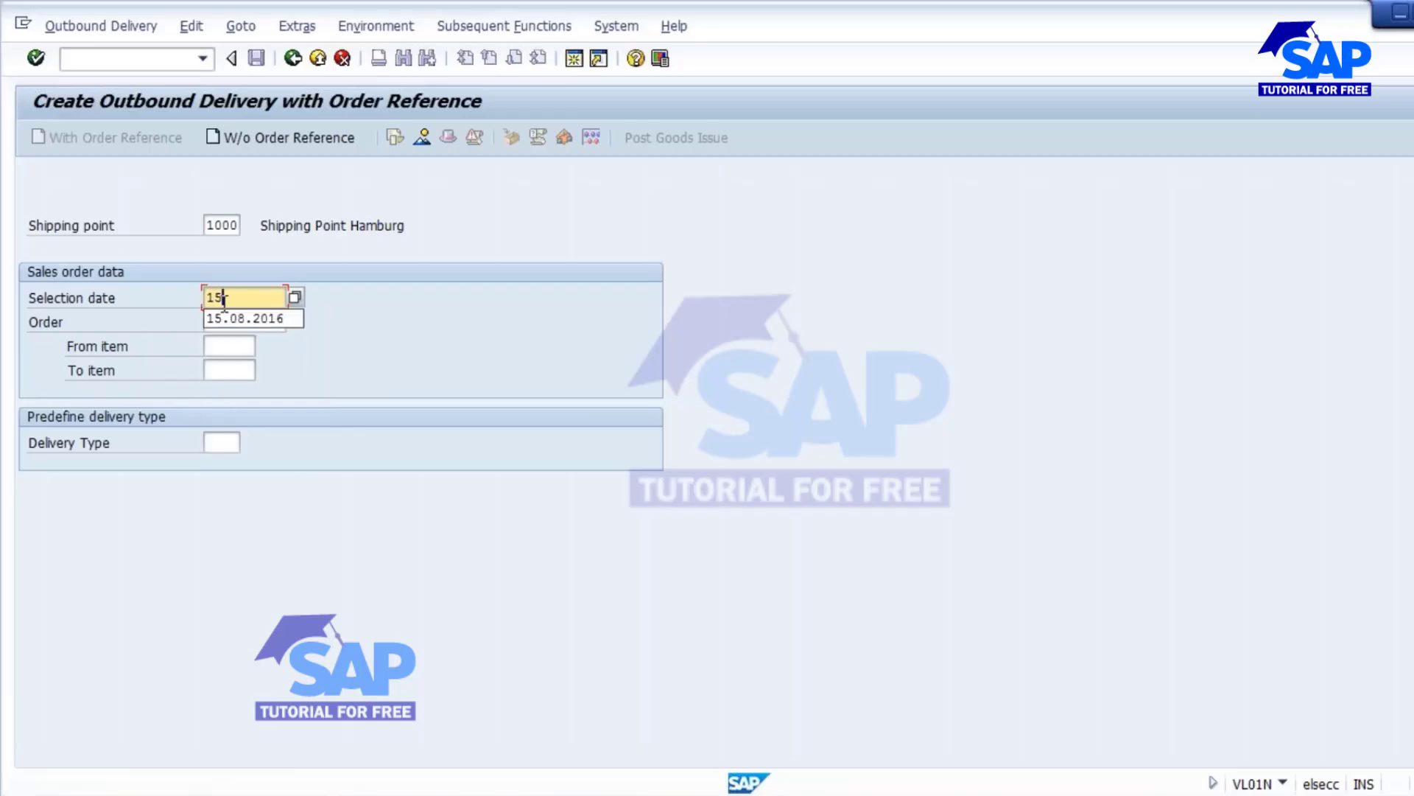
{"action": "type", "text": ".09.2016"}
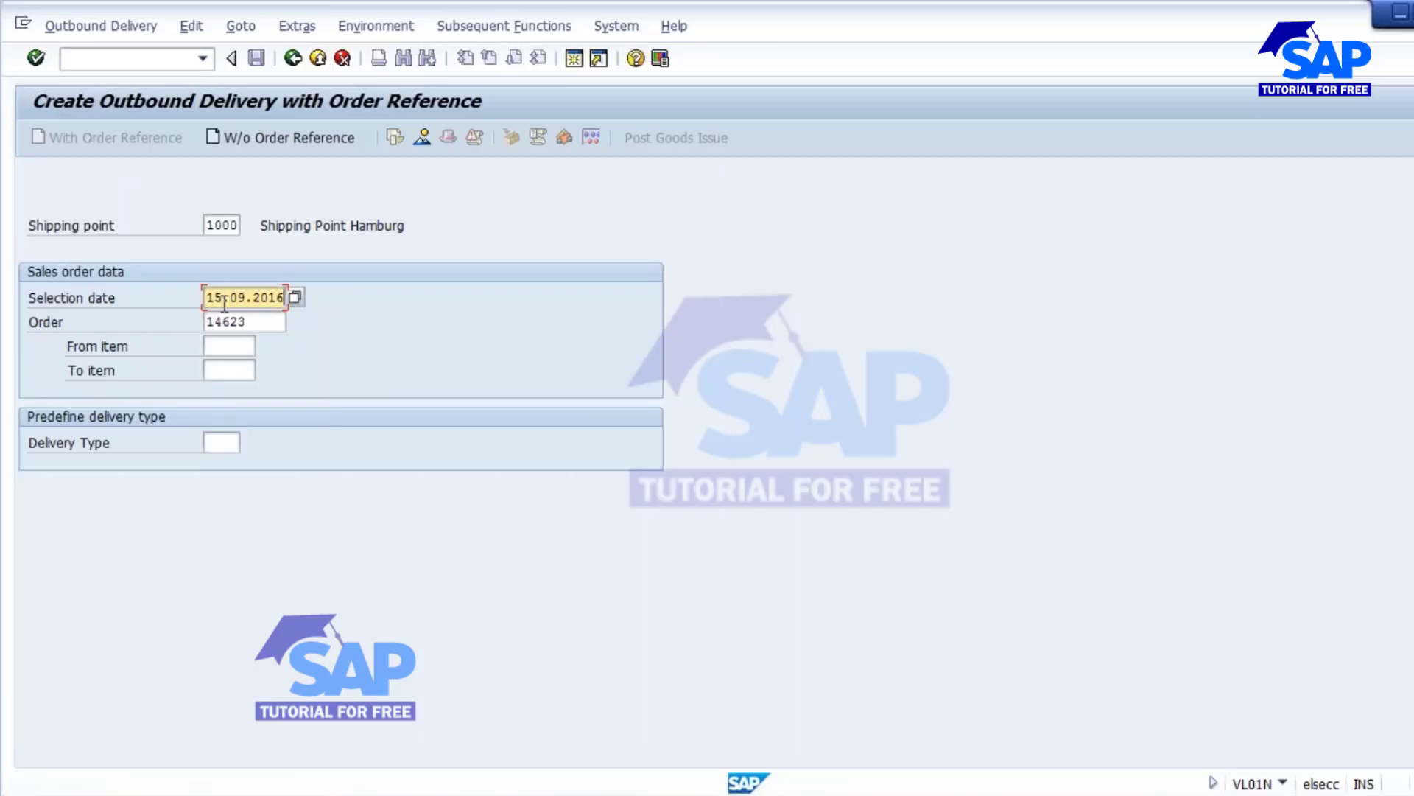
{"action": "key", "text": "Return"}
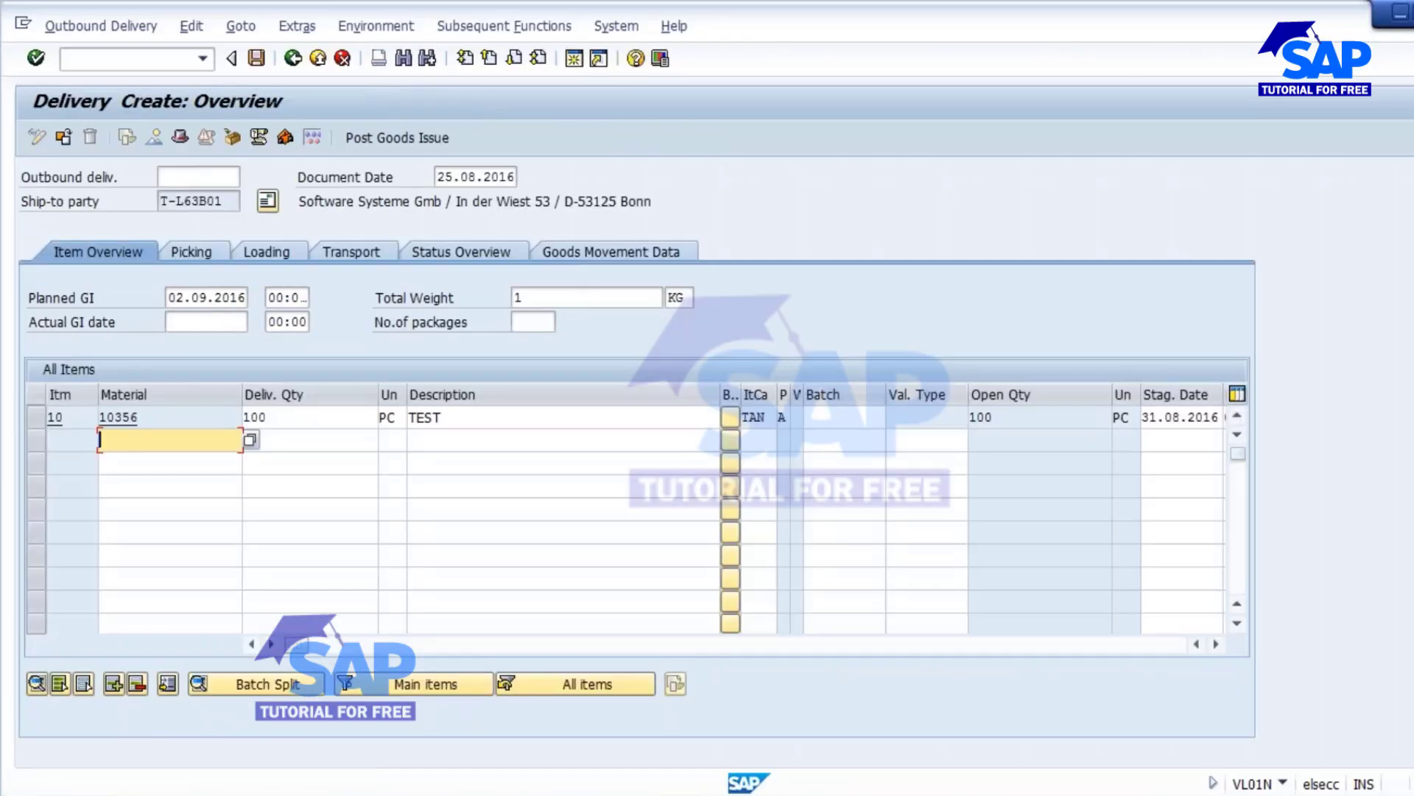
Enter a picked quantity of 100 for item 10 in the delivery's picking data
{"action": "left_click", "coordinate": [193, 258]}
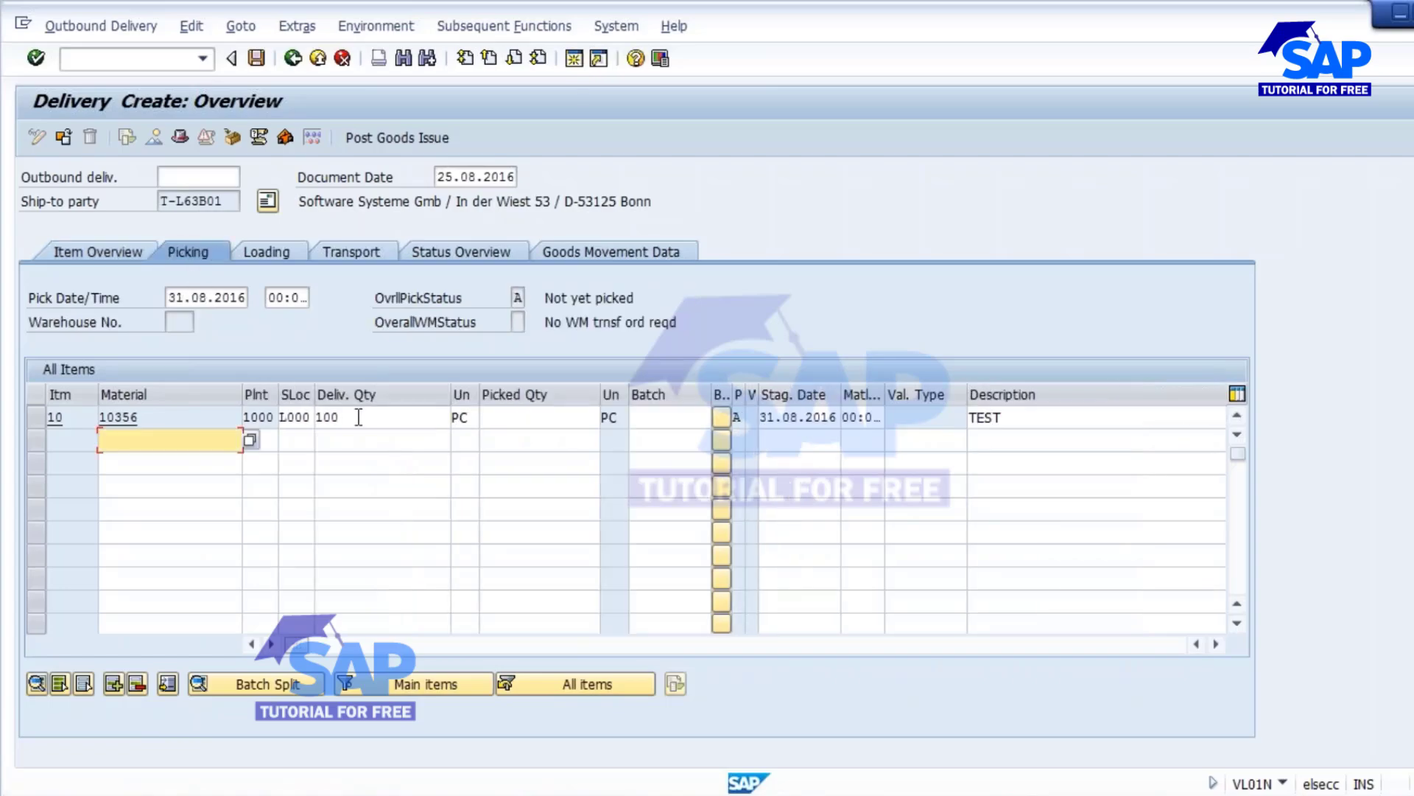
{"action": "left_click", "coordinate": [359, 417]}
{"action": "left_click", "coordinate": [506, 417]}
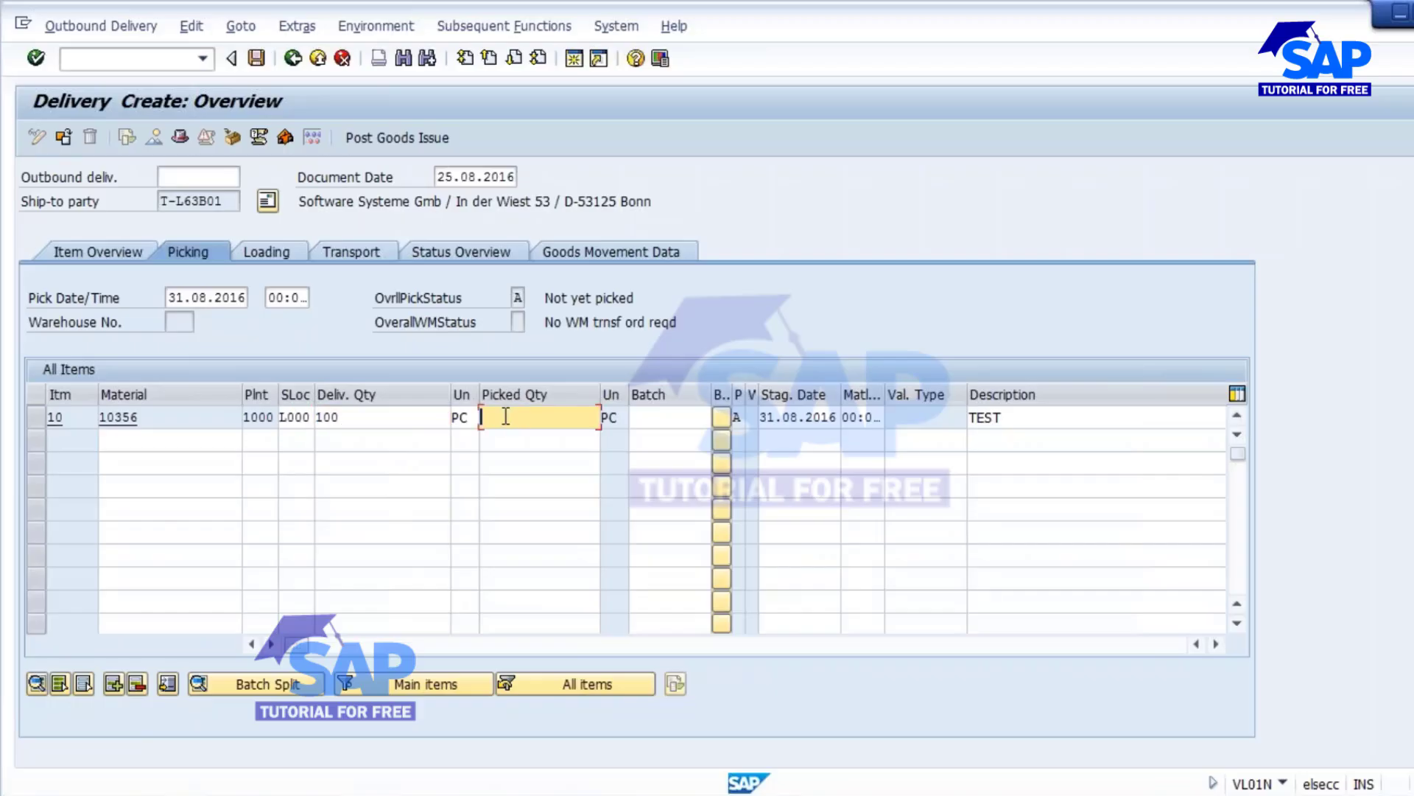
{"action": "type", "text": "100"}
{"action": "left_click", "coordinate": [660, 426]}
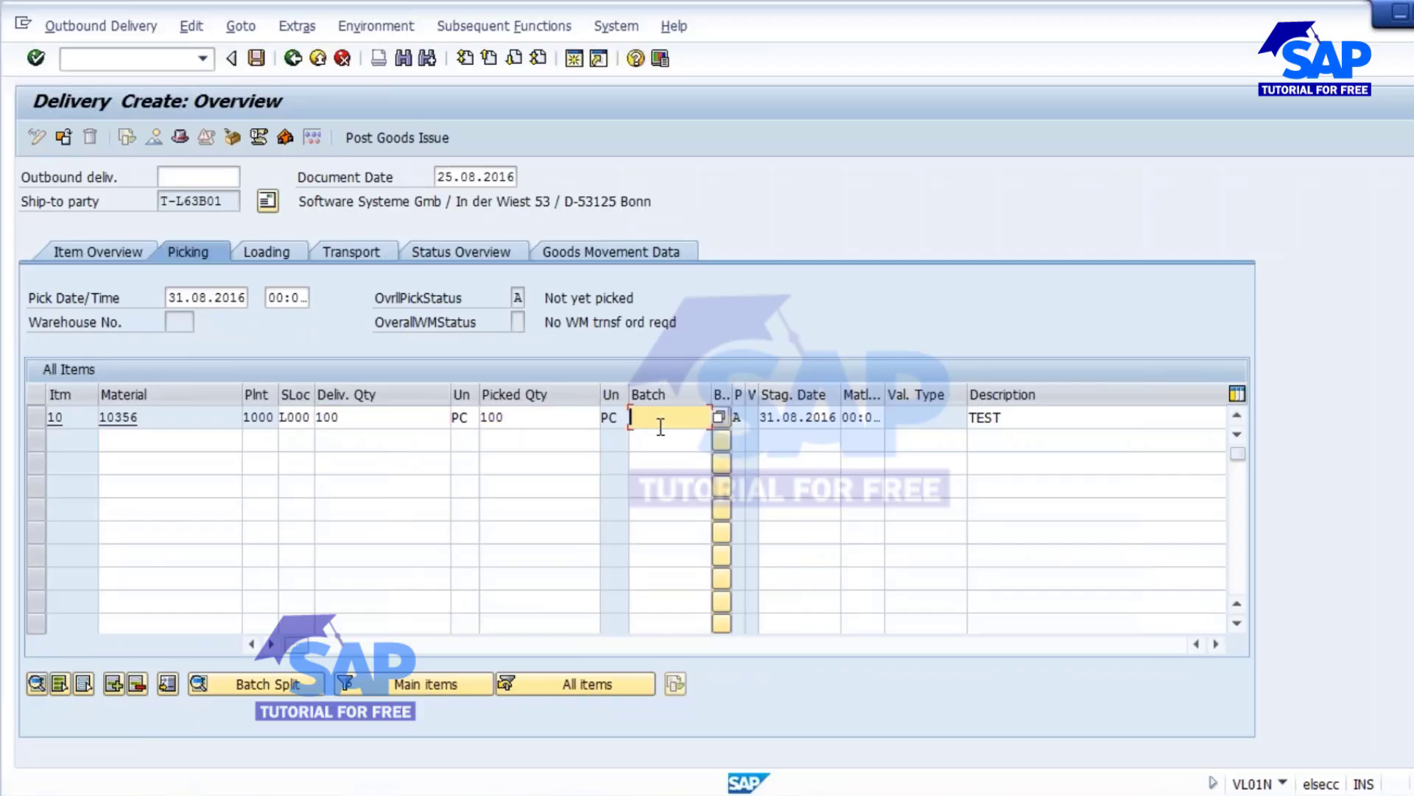
In the Materials List session, run stock overview MMBE for material 10356 in plant 1000 without a storage location restriction
{"action": "left_click", "coordinate": [841, 794]}
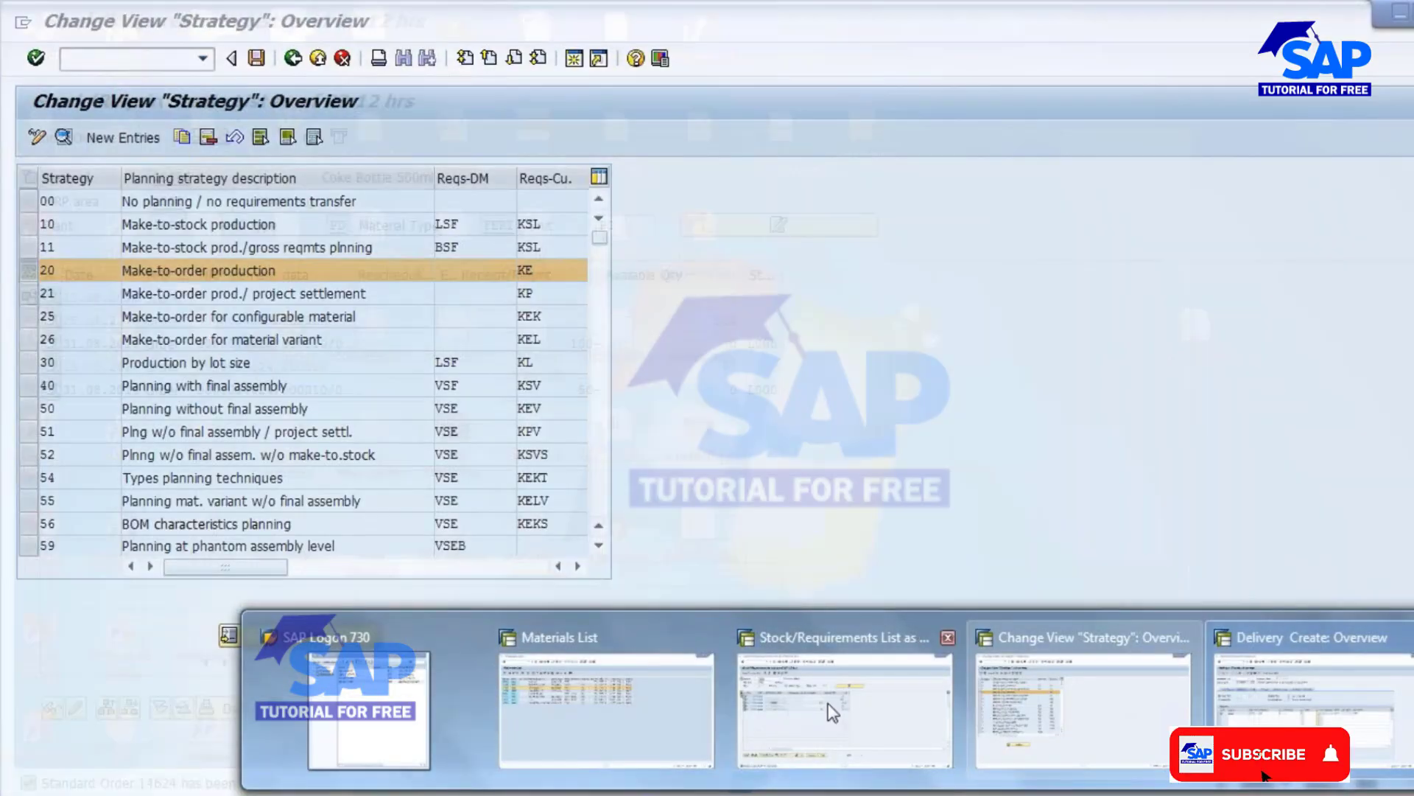
{"action": "left_click", "coordinate": [606, 707]}
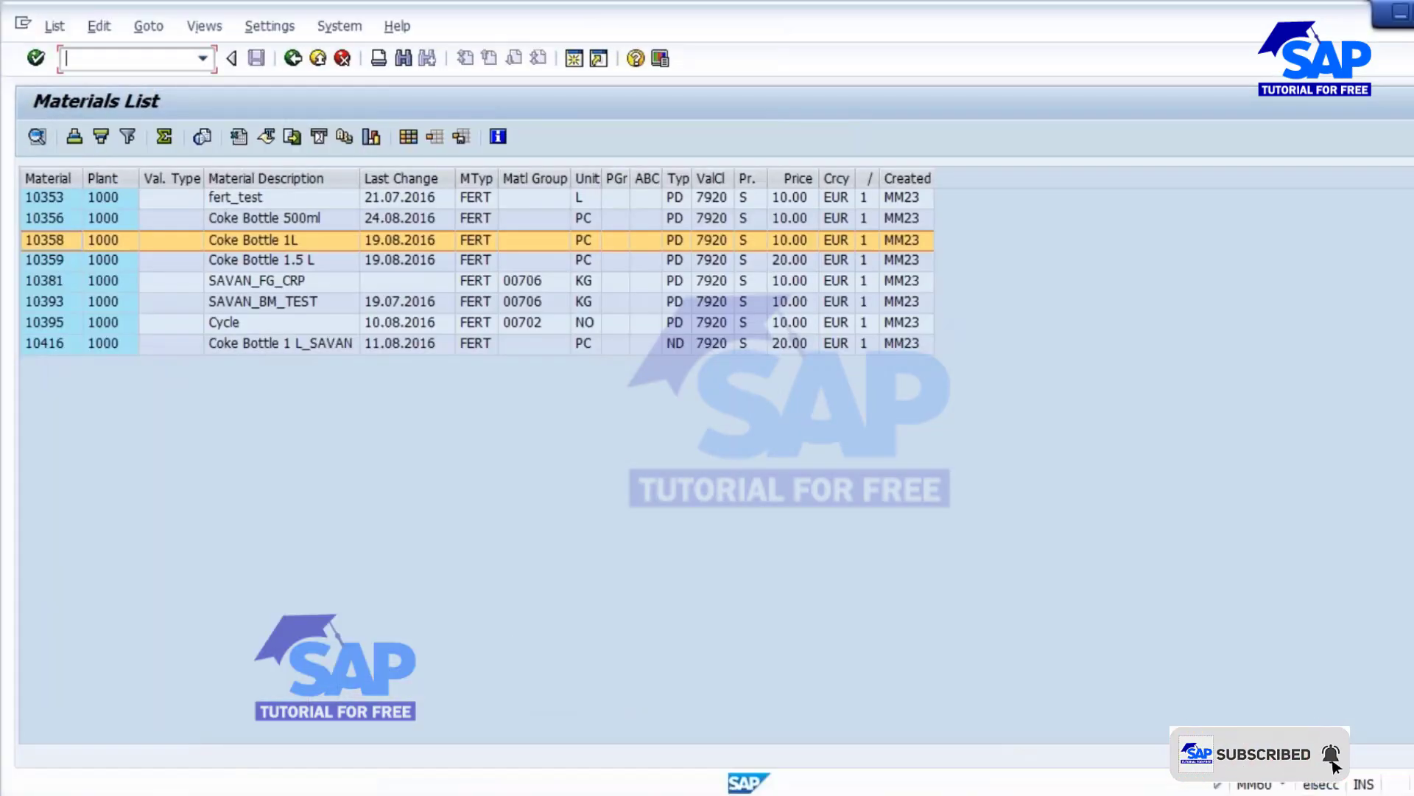
{"action": "type", "text": "/NMMBE"}
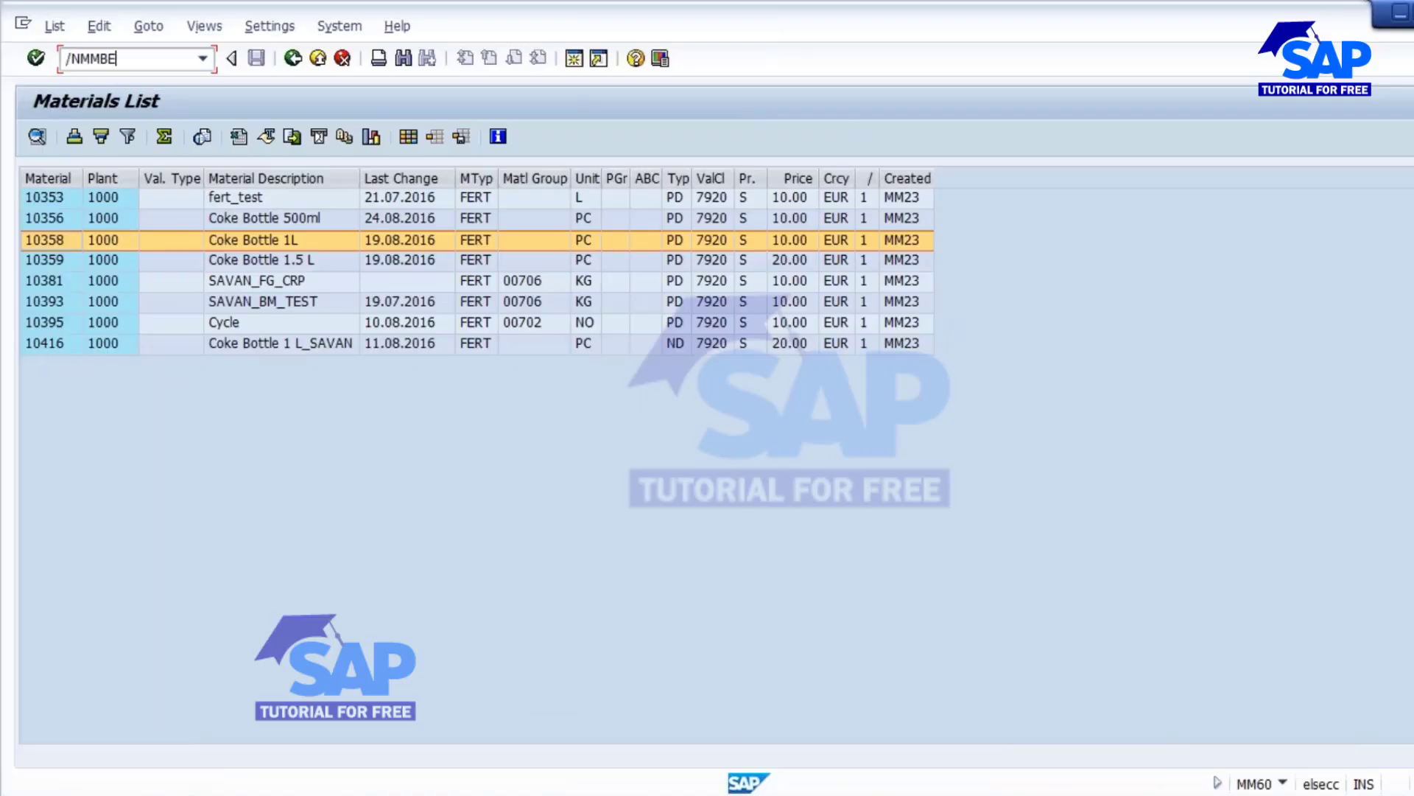
{"action": "key", "text": "Return"}
{"action": "double_click", "coordinate": [287, 251]}
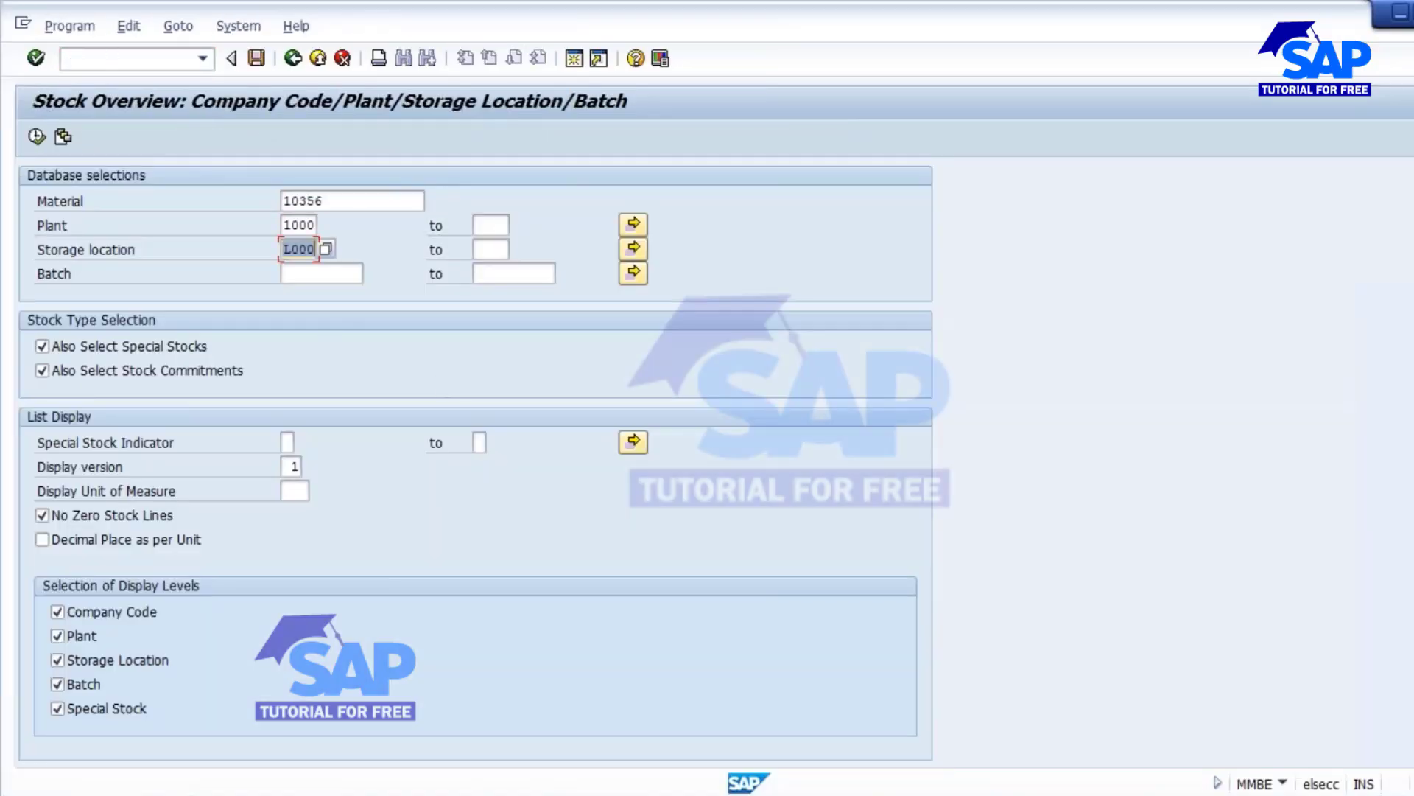
{"action": "key", "text": "BackSpace"}
{"action": "left_click", "coordinate": [37, 137]}
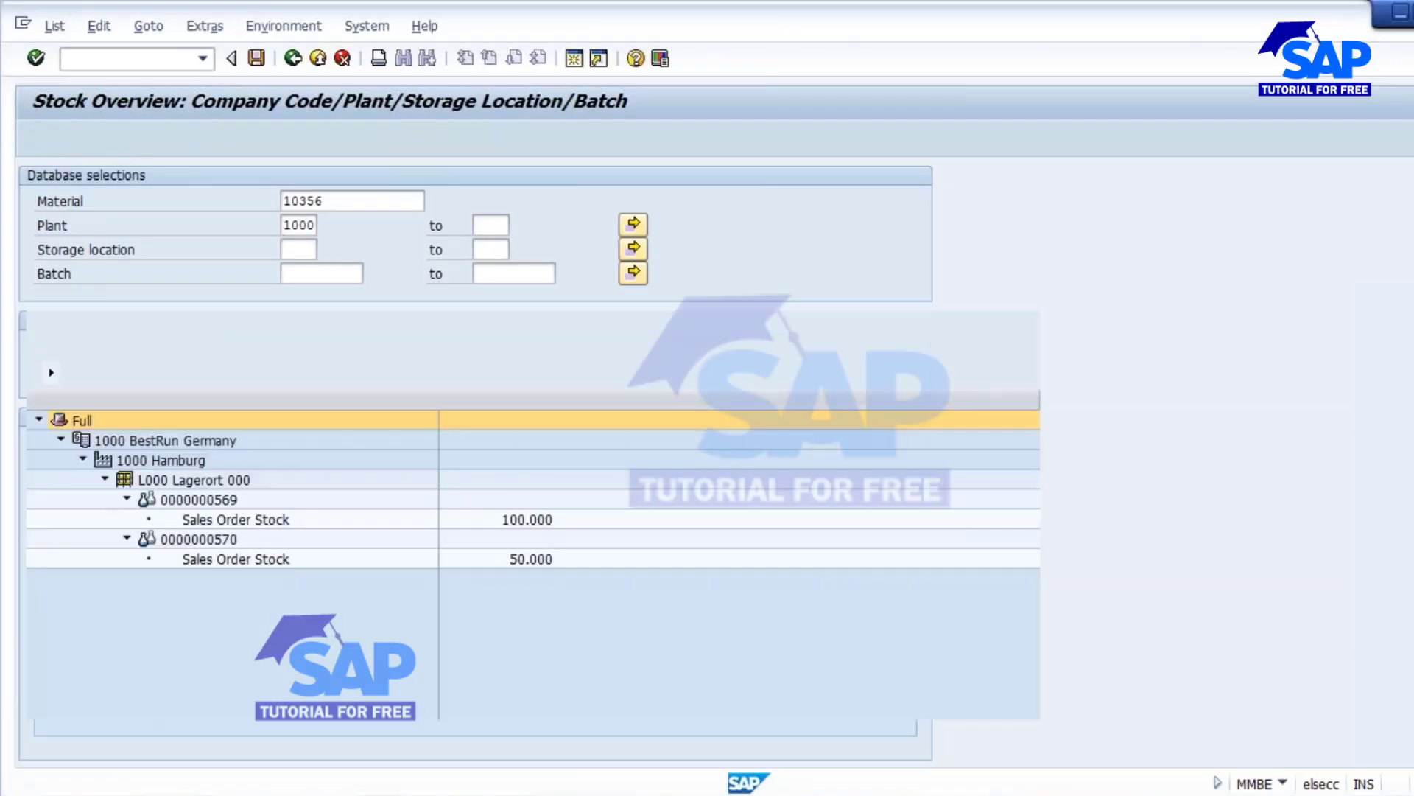
{"action": "left_click", "coordinate": [276, 520]}
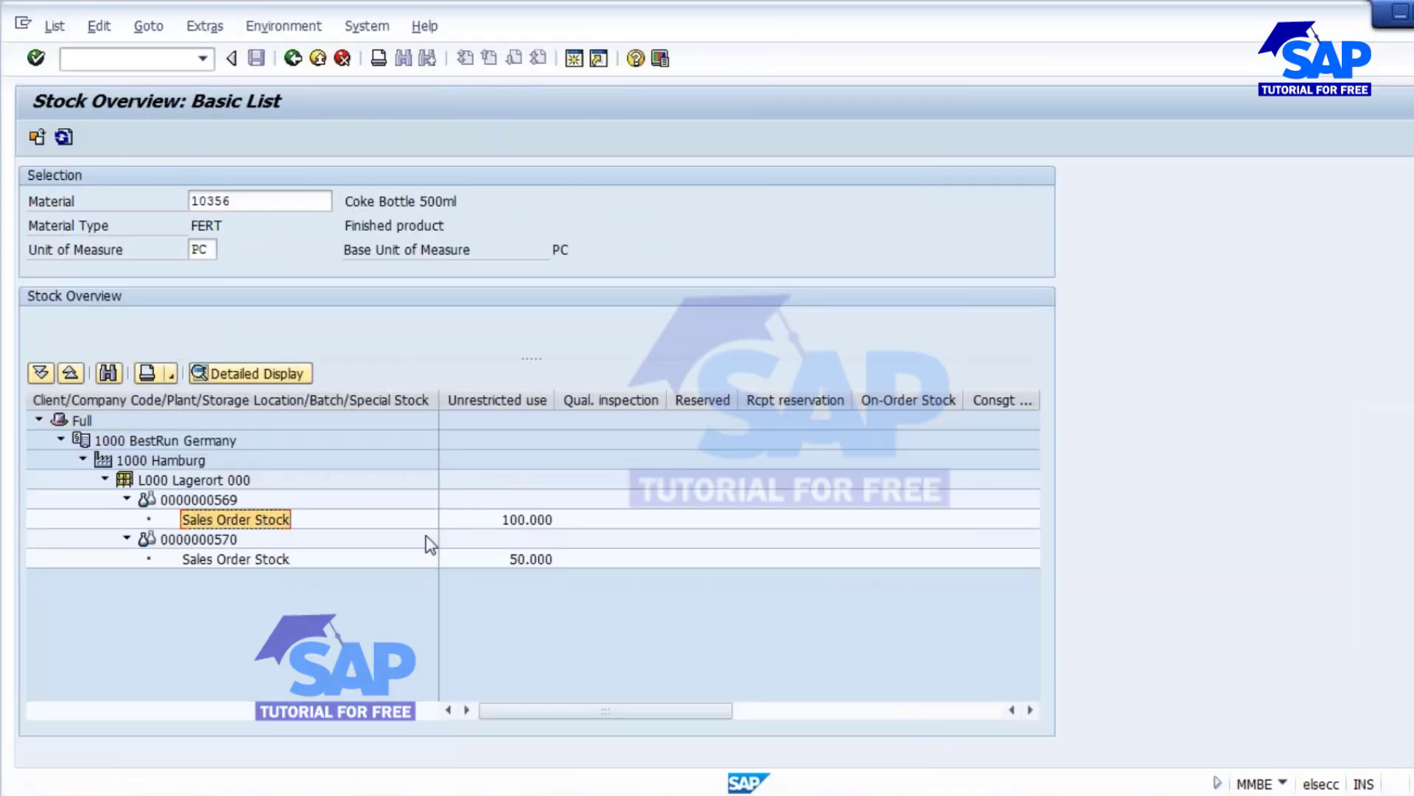
{"action": "left_click", "coordinate": [221, 500]}
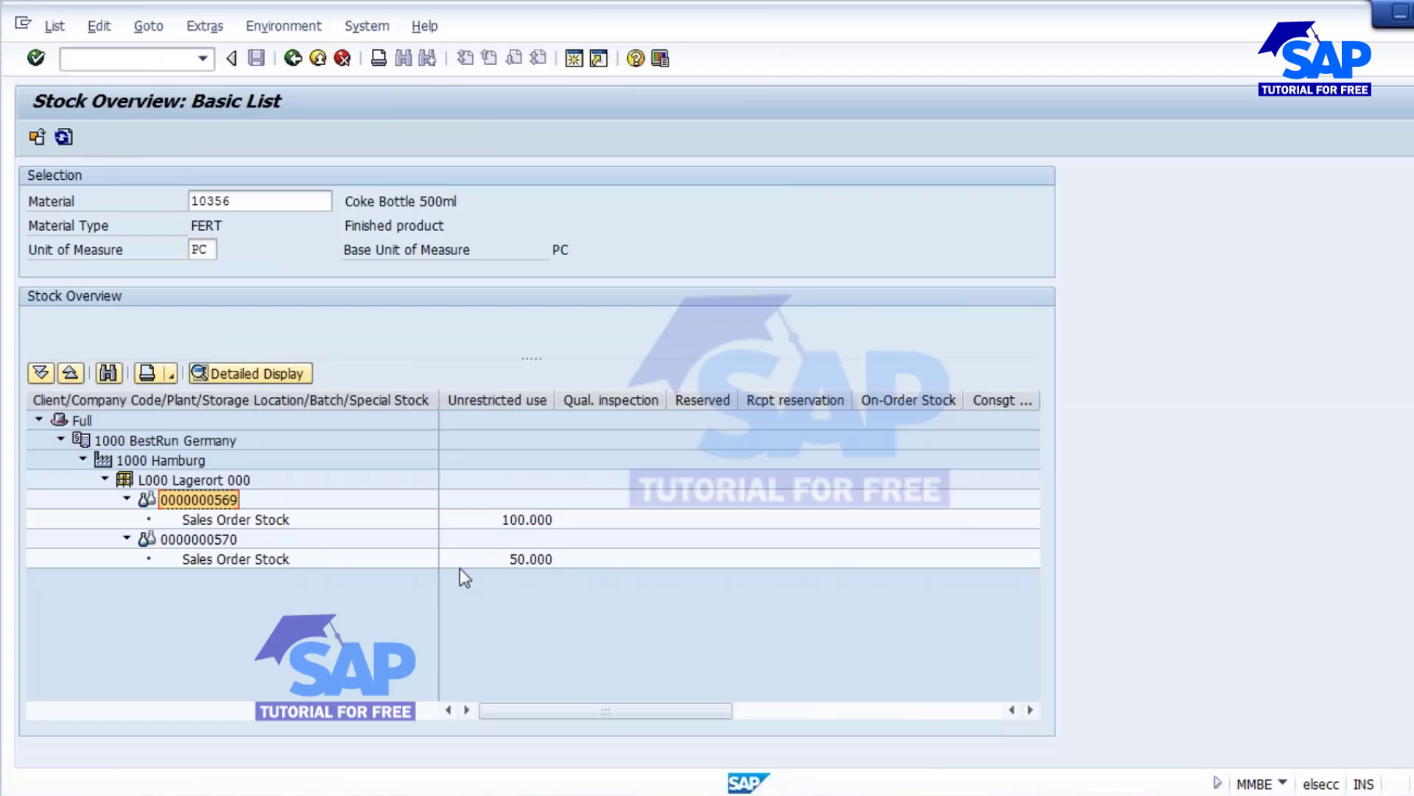
{"action": "left_click", "coordinate": [239, 544]}
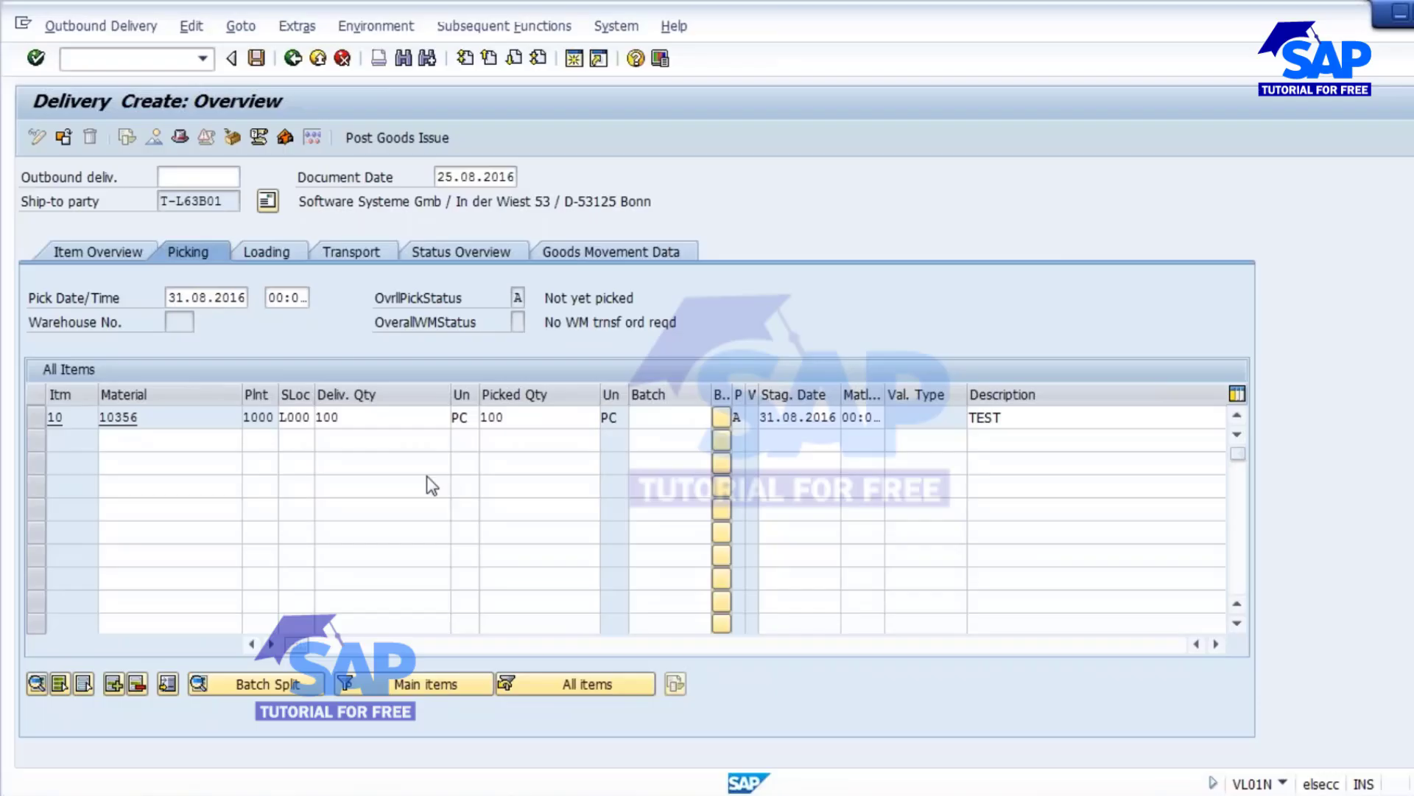
{"action": "left_click", "coordinate": [656, 427]}
{"action": "key", "text": "ctrl+v"}
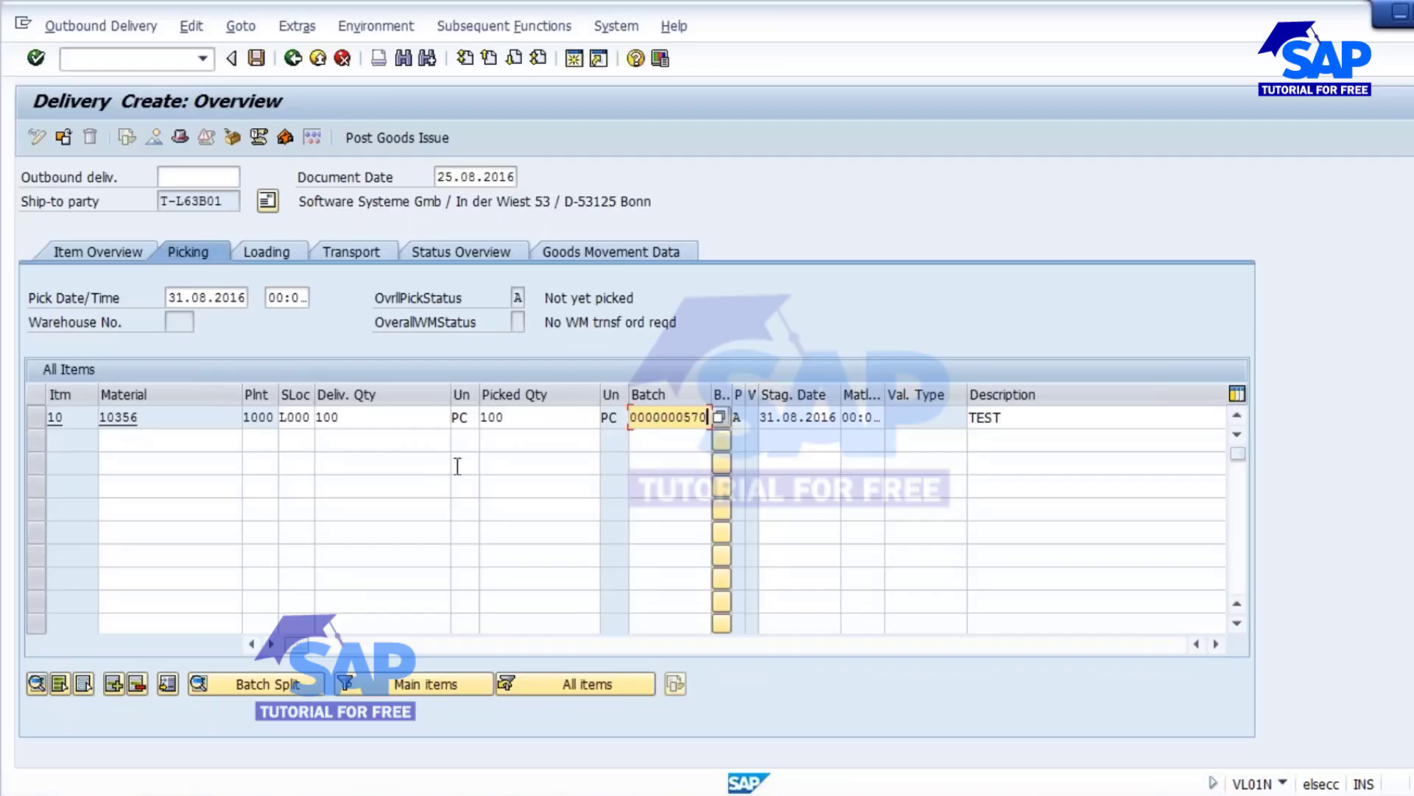
Set item 10's picked quantity to 50 and try to post the goods issue
{"action": "left_click", "coordinate": [509, 429]}
{"action": "type", "text": "500"}
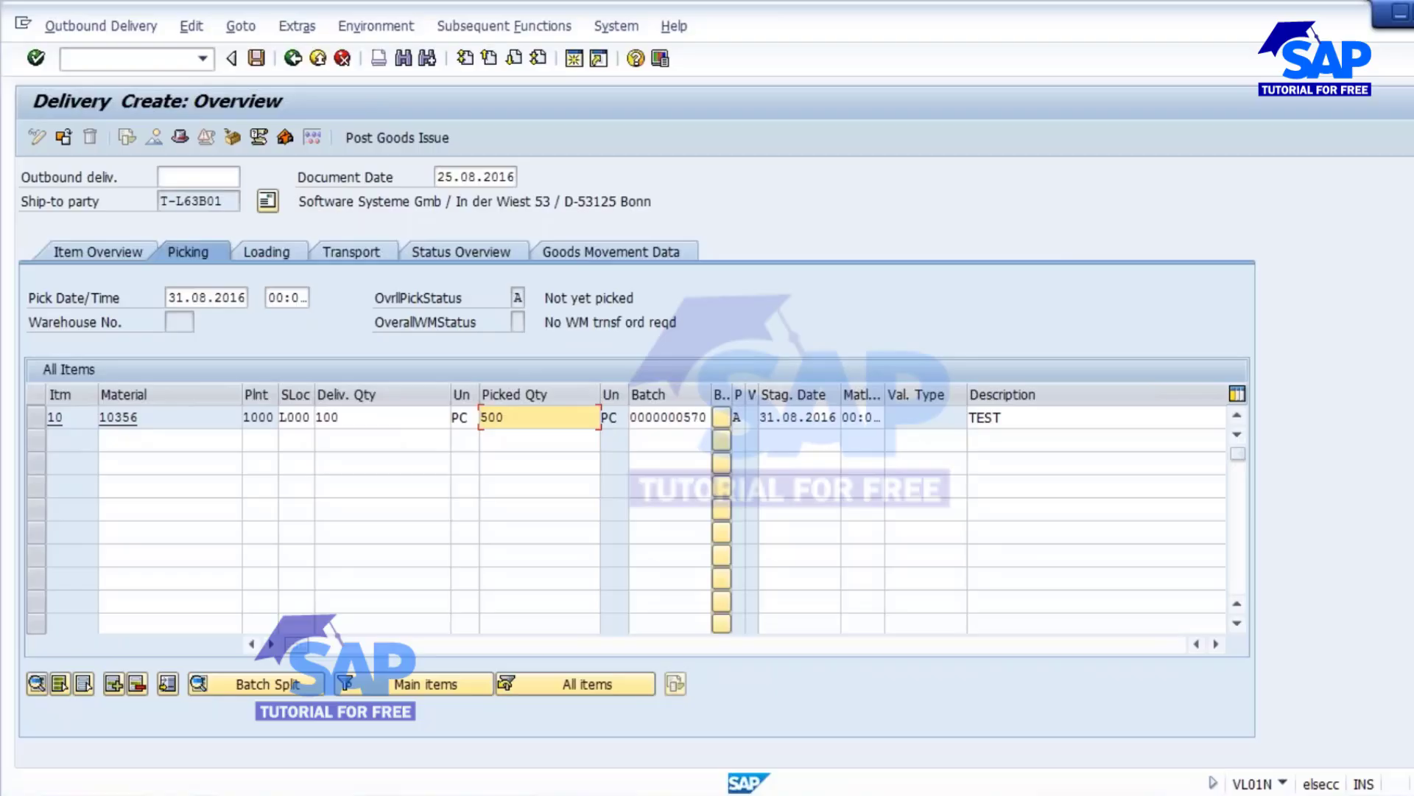
{"action": "key", "text": "BackSpace"}
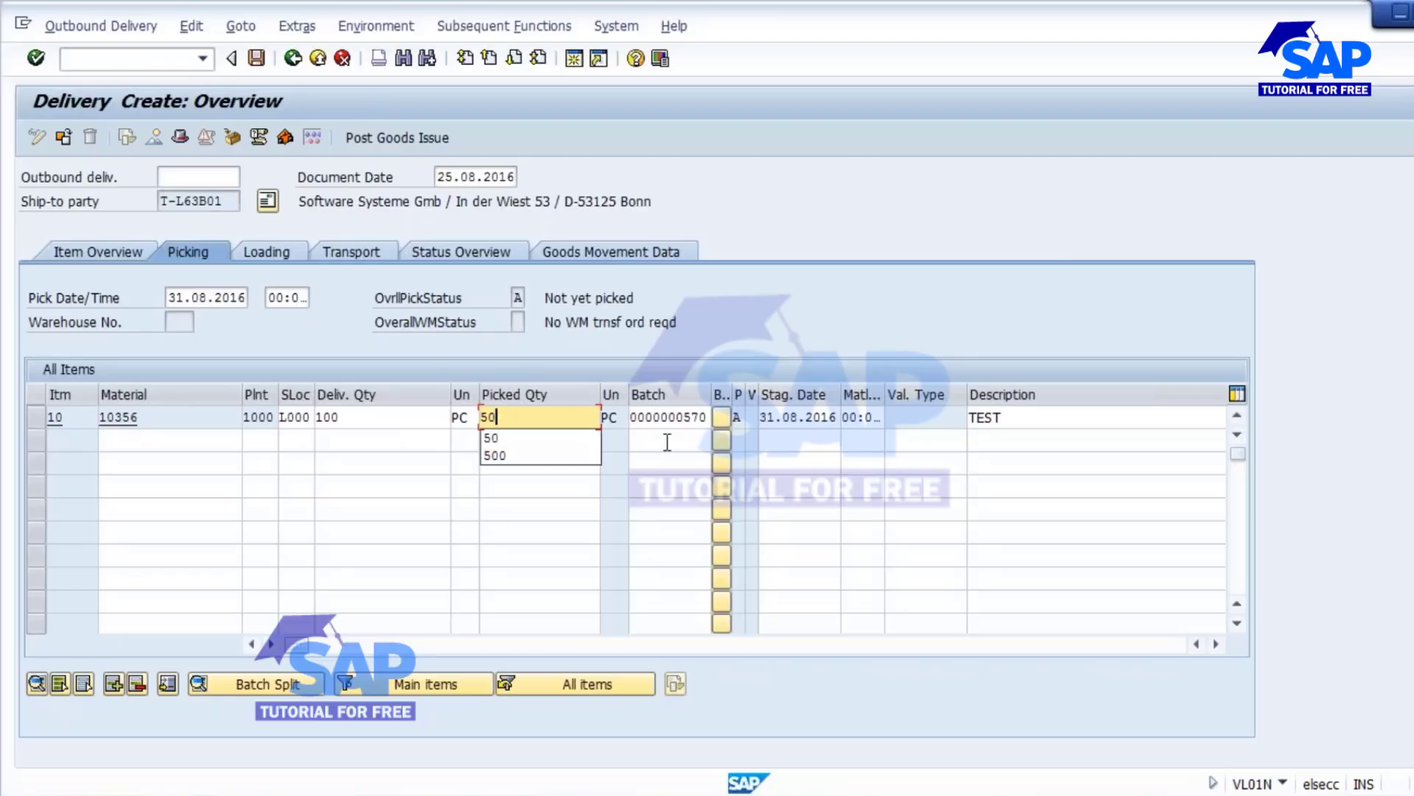
{"action": "left_click", "coordinate": [768, 259]}
{"action": "key", "text": "Return"}
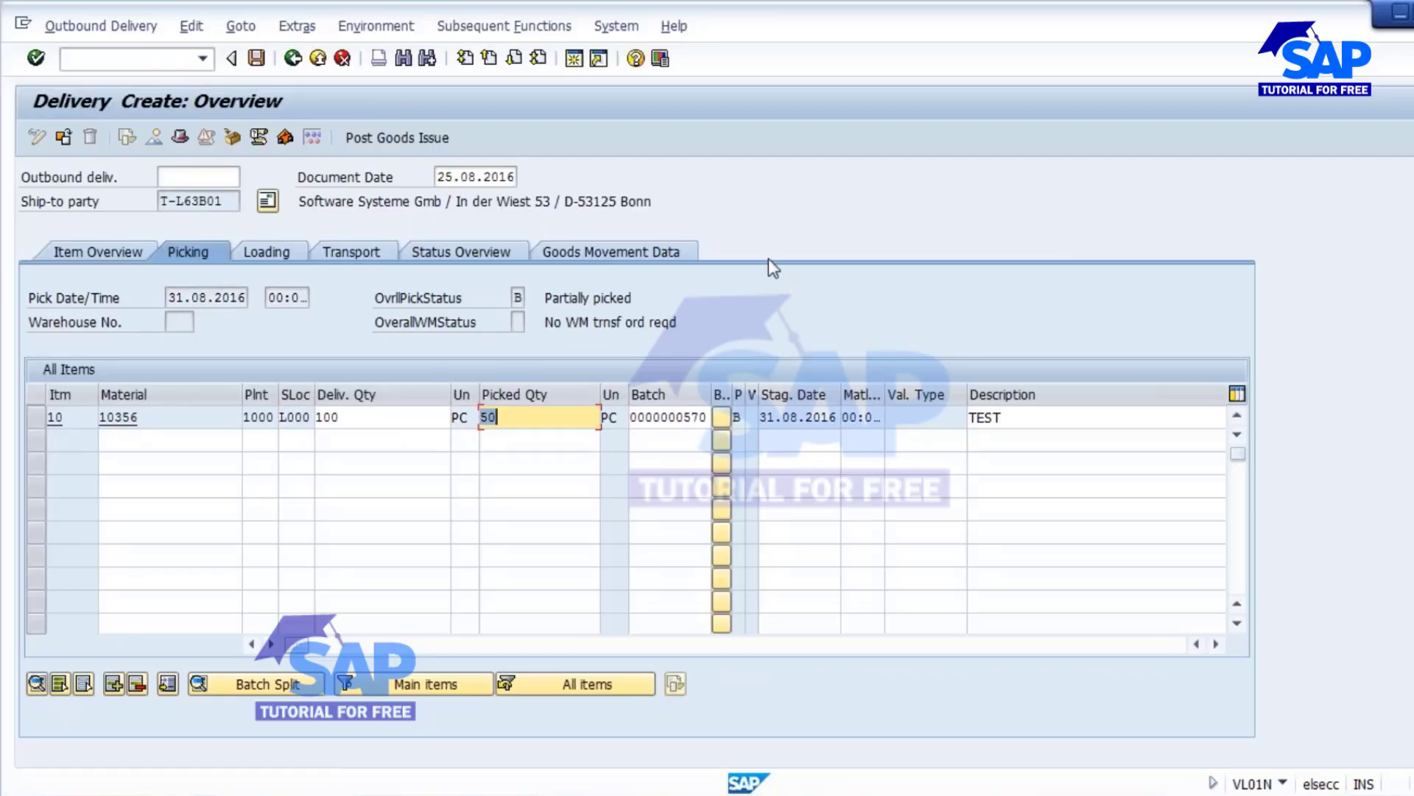
{"action": "left_click", "coordinate": [368, 135]}
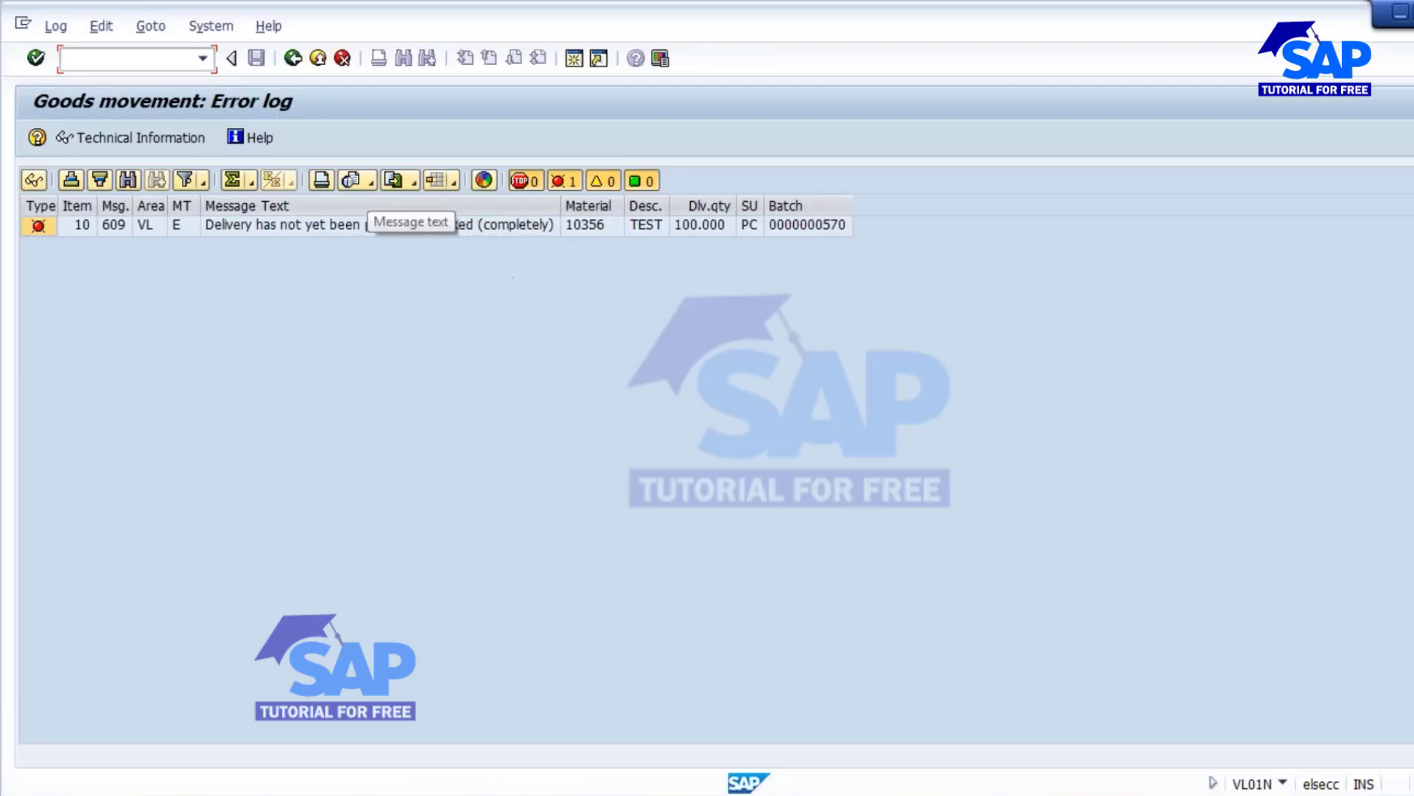
{"action": "left_click", "coordinate": [294, 59]}
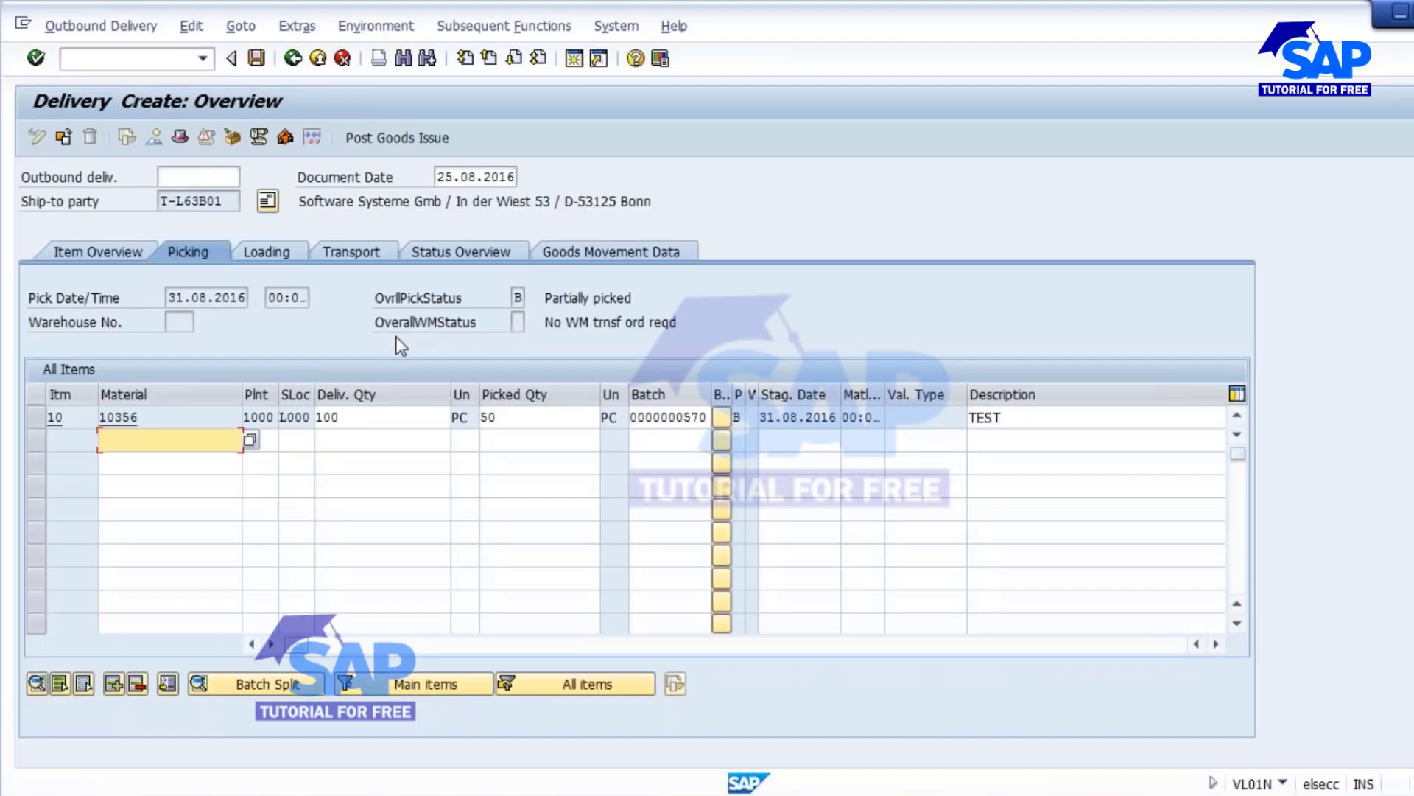
{"action": "left_click", "coordinate": [636, 418]}
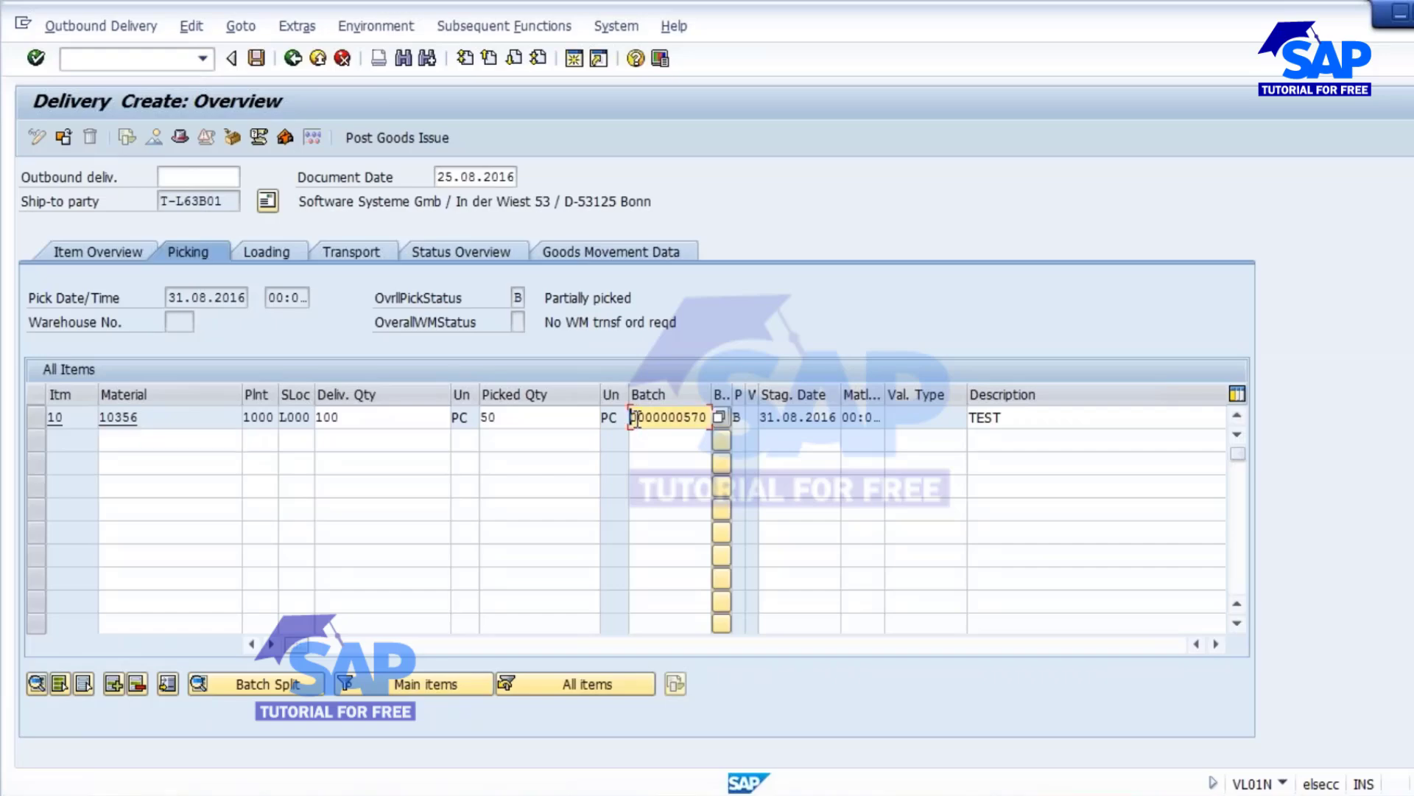
{"action": "left_click", "coordinate": [486, 417]}
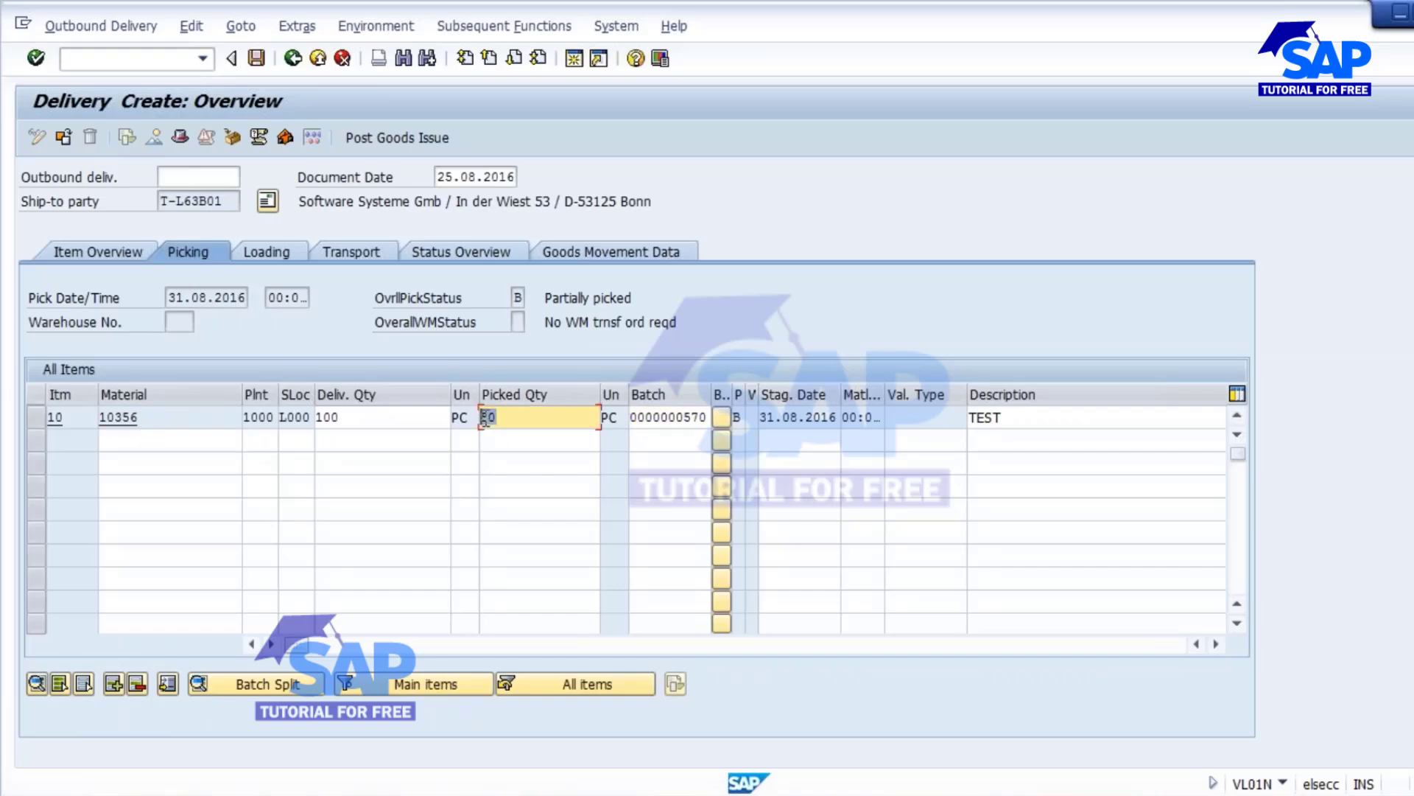
{"action": "type", "text": "100"}
{"action": "key", "text": "Return"}
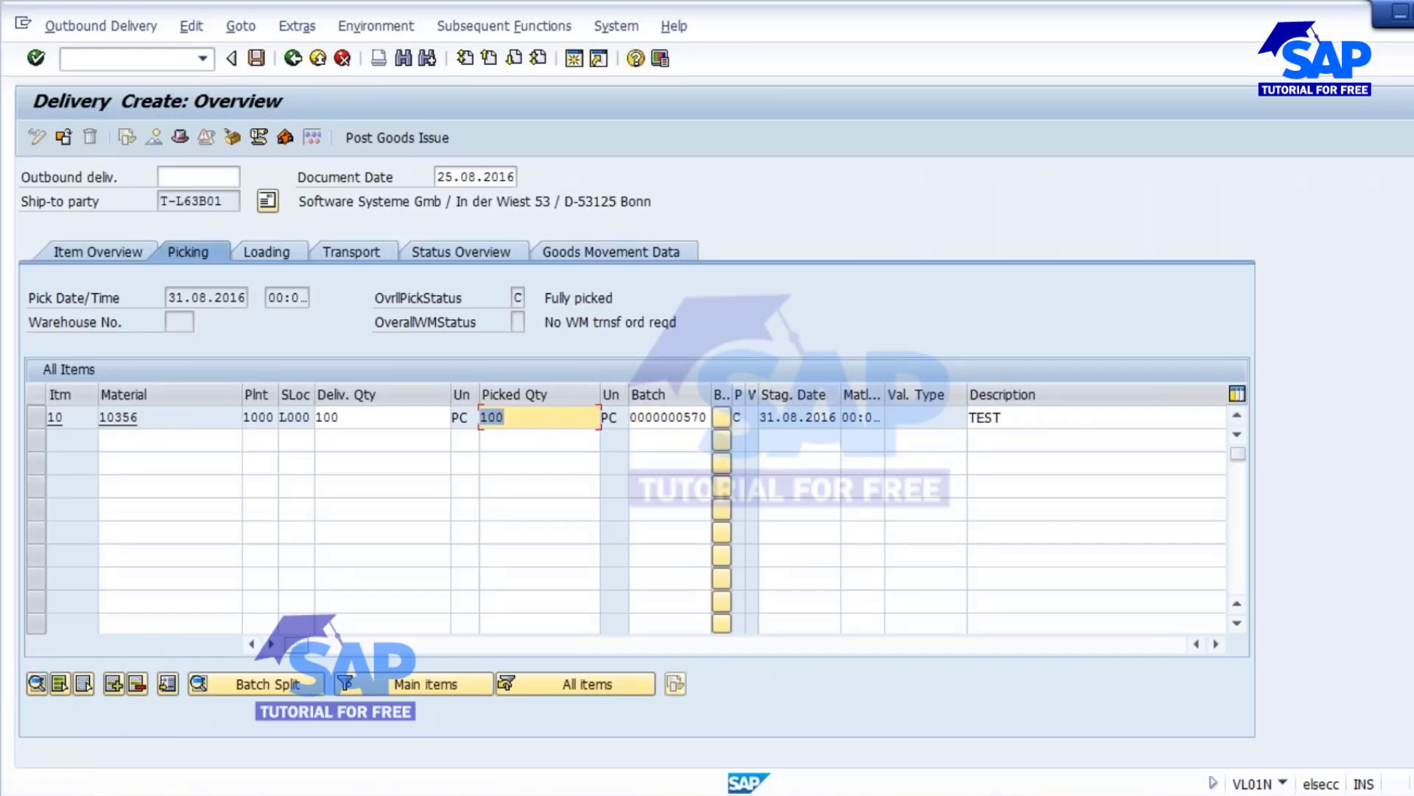
{"action": "left_click", "coordinate": [391, 139]}
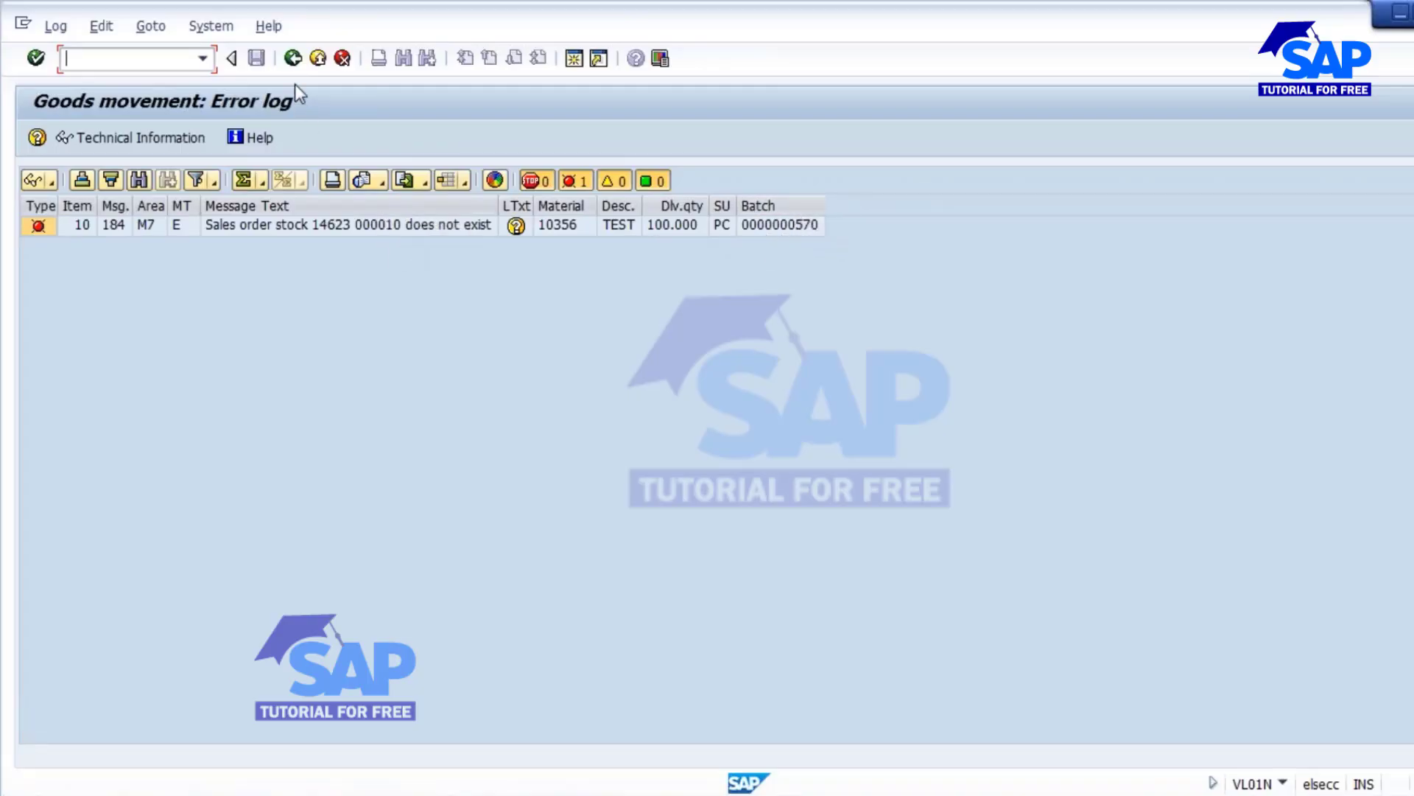
{"action": "left_click", "coordinate": [292, 58]}
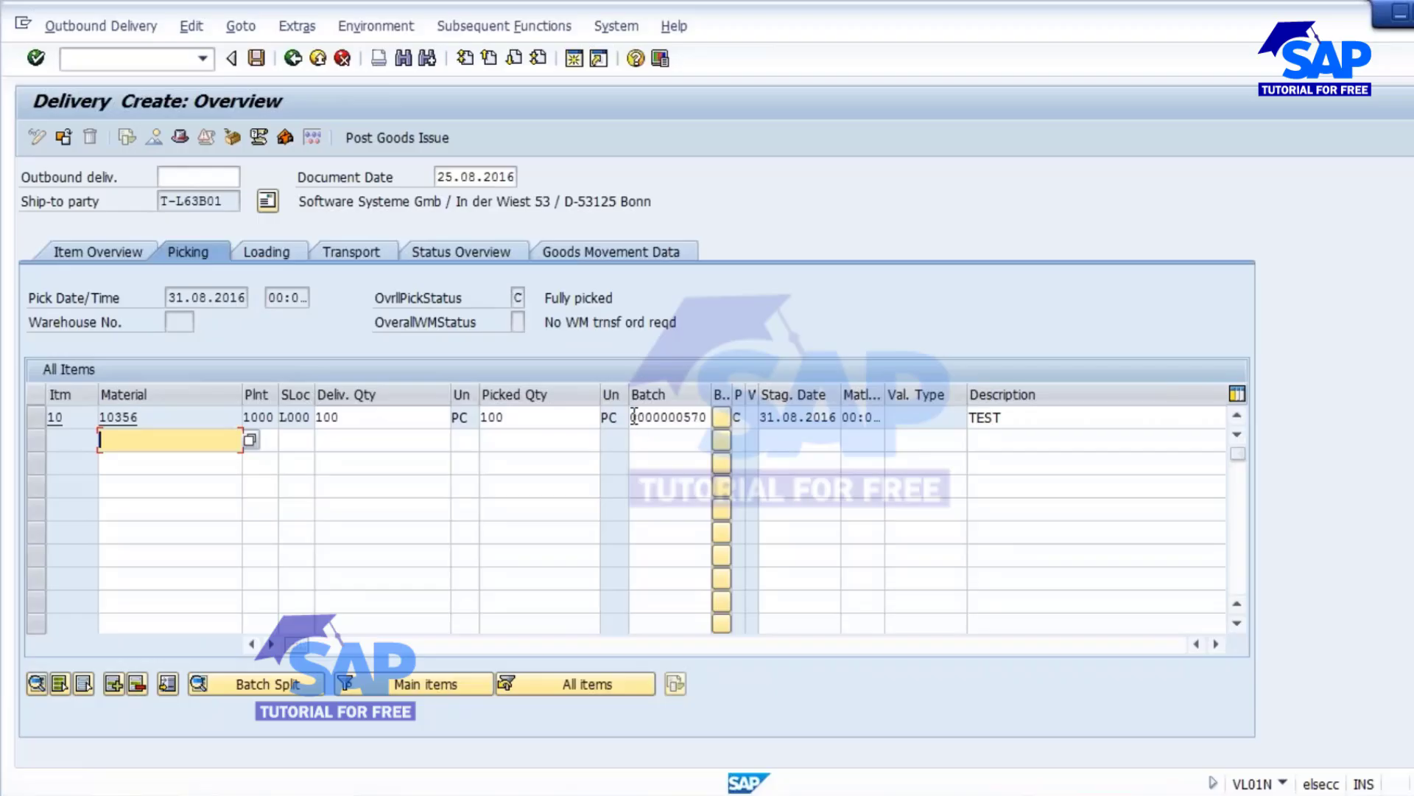
{"action": "left_click_drag", "start_coordinate": [151, 425], "coordinate": [124, 424]}
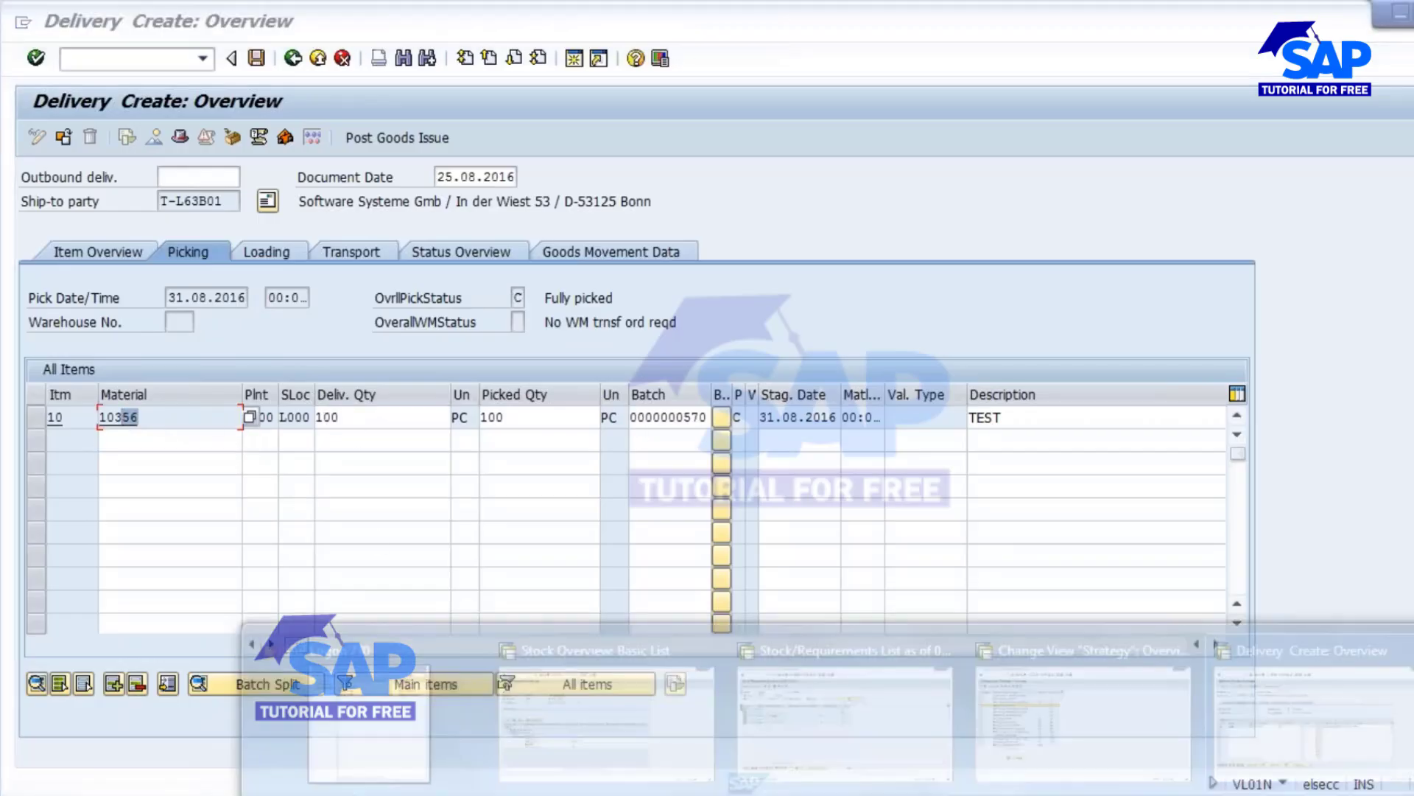
{"action": "left_click", "coordinate": [528, 696]}
{"action": "left_click", "coordinate": [190, 499]}
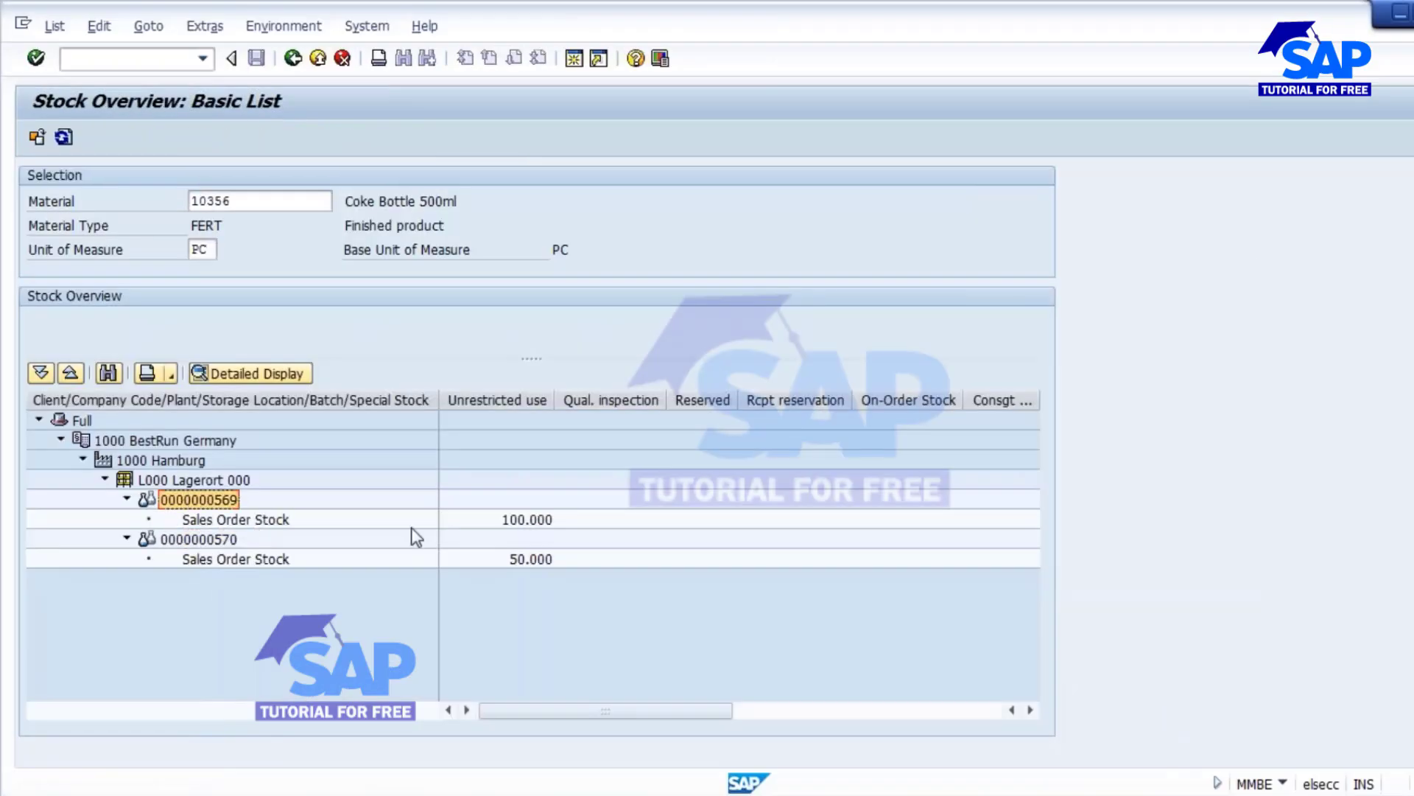
{"action": "key", "text": "alt+Tab"}
{"action": "left_click", "coordinate": [633, 422]}
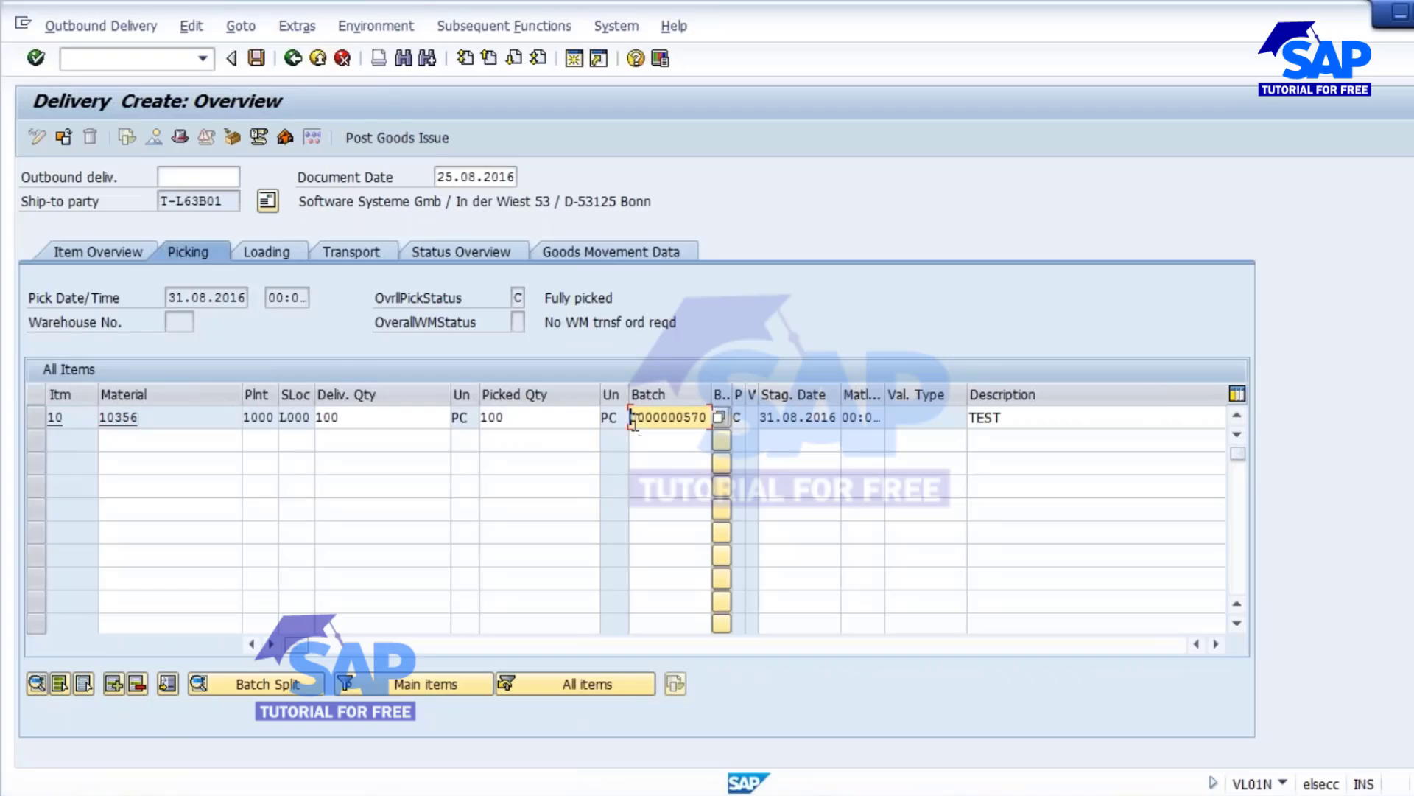
{"action": "key", "text": "Delete"}
{"action": "key", "text": "Delete"}
{"action": "key", "text": "Delete"}
{"action": "key", "text": "Delete"}
{"action": "key", "text": "Delete"}
{"action": "key", "text": "Delete"}
{"action": "key", "text": "Delete"}
{"action": "key", "text": "Delete"}
{"action": "key", "text": "Delete"}
{"action": "key", "text": "Delete"}
{"action": "key", "text": "ctrl+v"}
{"action": "key", "text": "Return"}
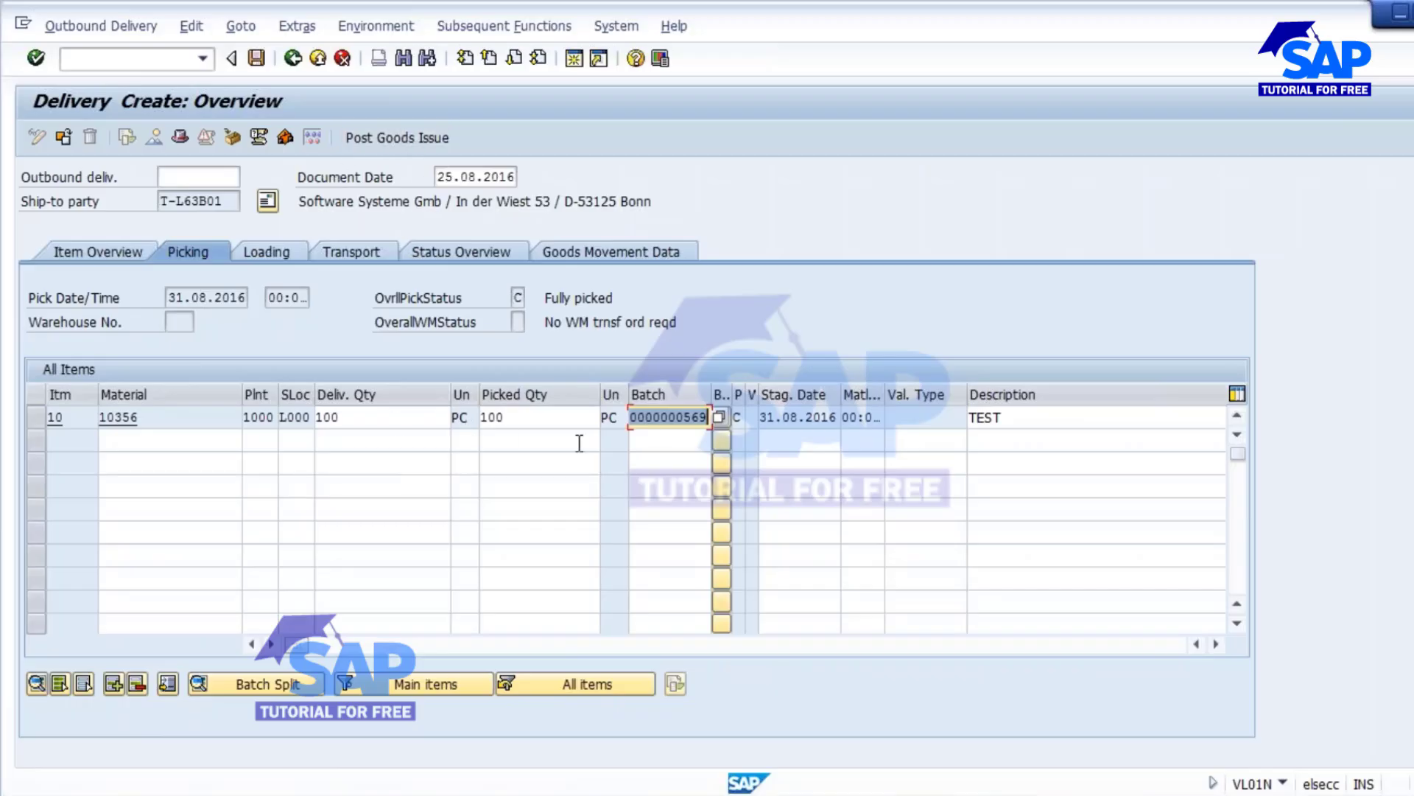
{"action": "left_click_drag", "start_coordinate": [505, 418], "coordinate": [434, 414]}
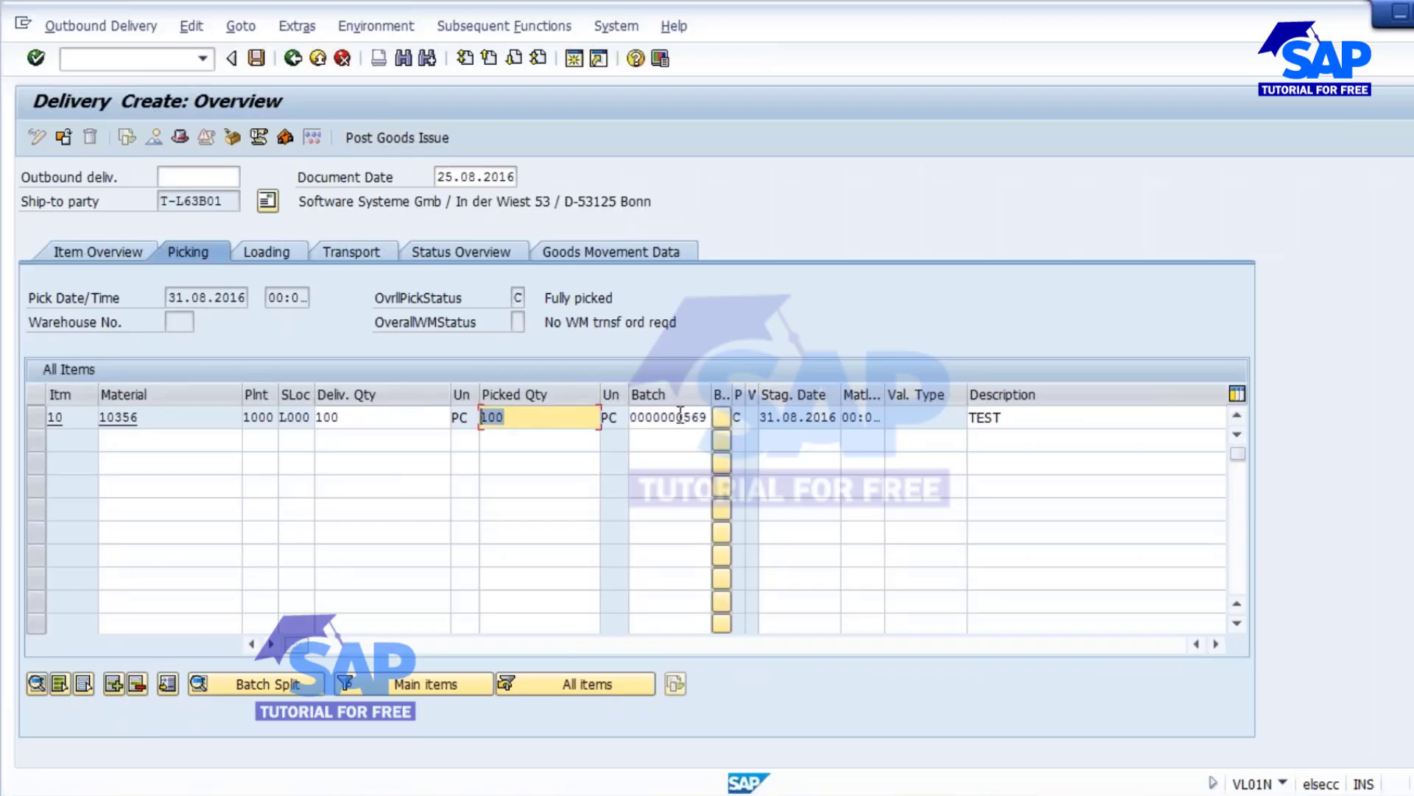
{"action": "left_click", "coordinate": [378, 137]}
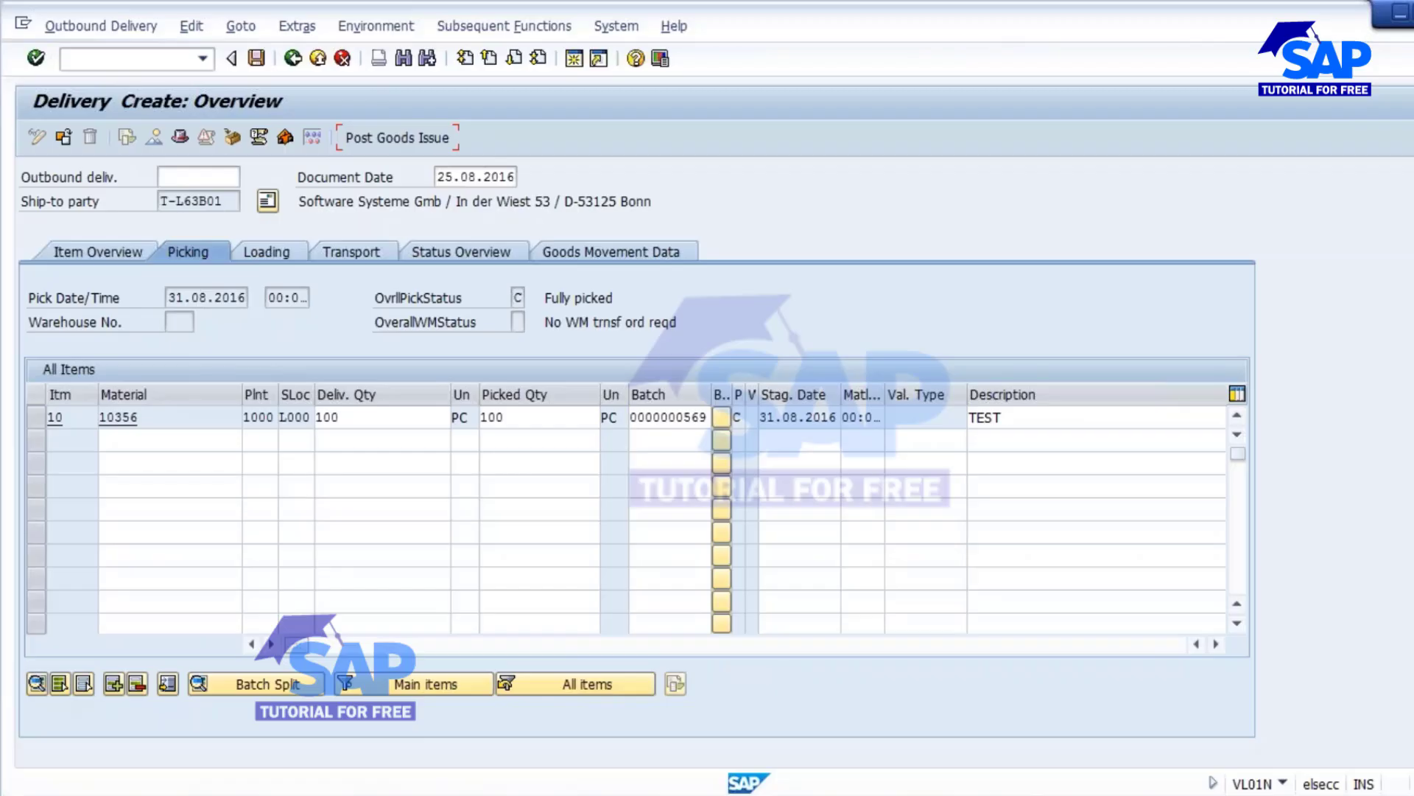
Save the delivery and refresh the stock/requirements list of material 10356 to check its remaining order quantities
{"action": "key", "text": "ctrl+s"}
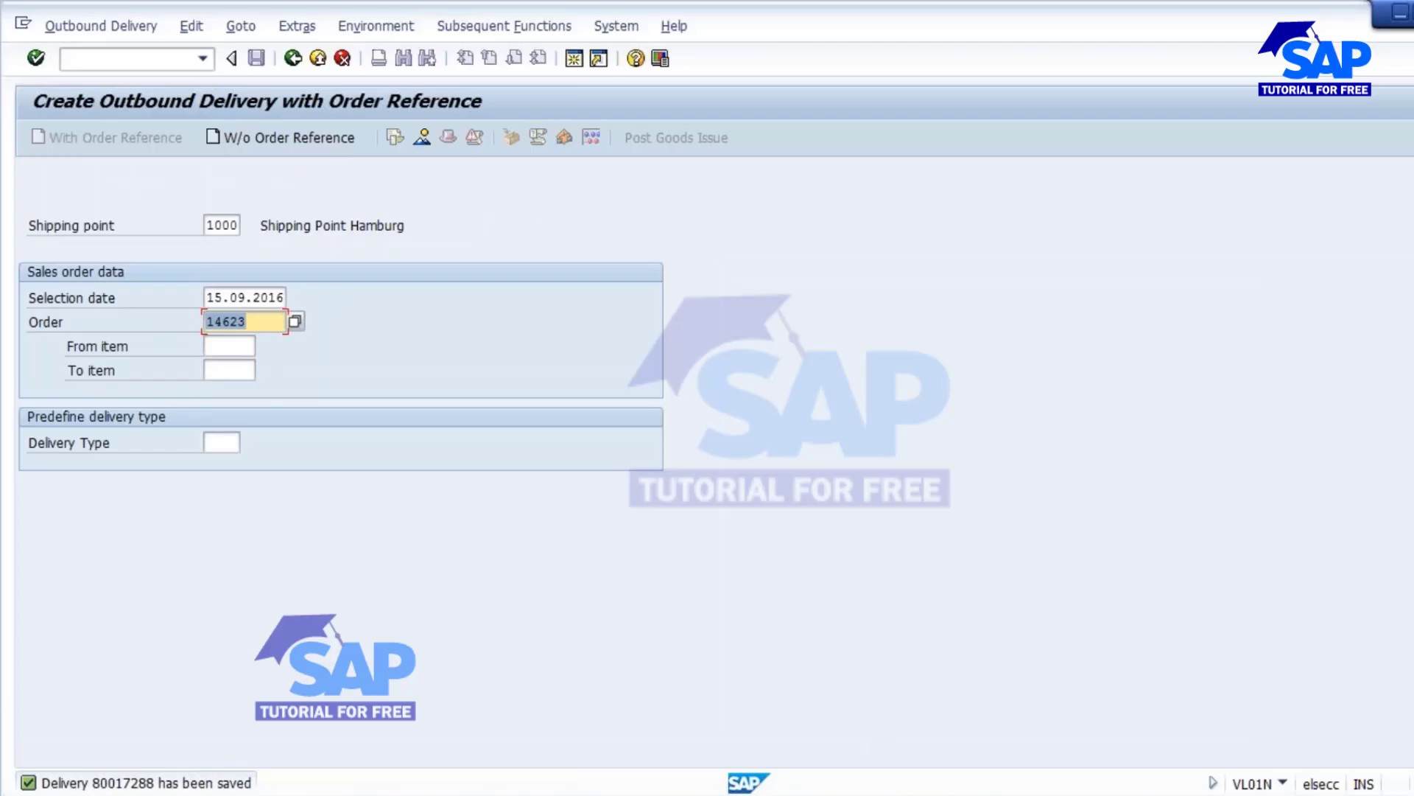
{"action": "mouse_move", "coordinate": [868, 752]}
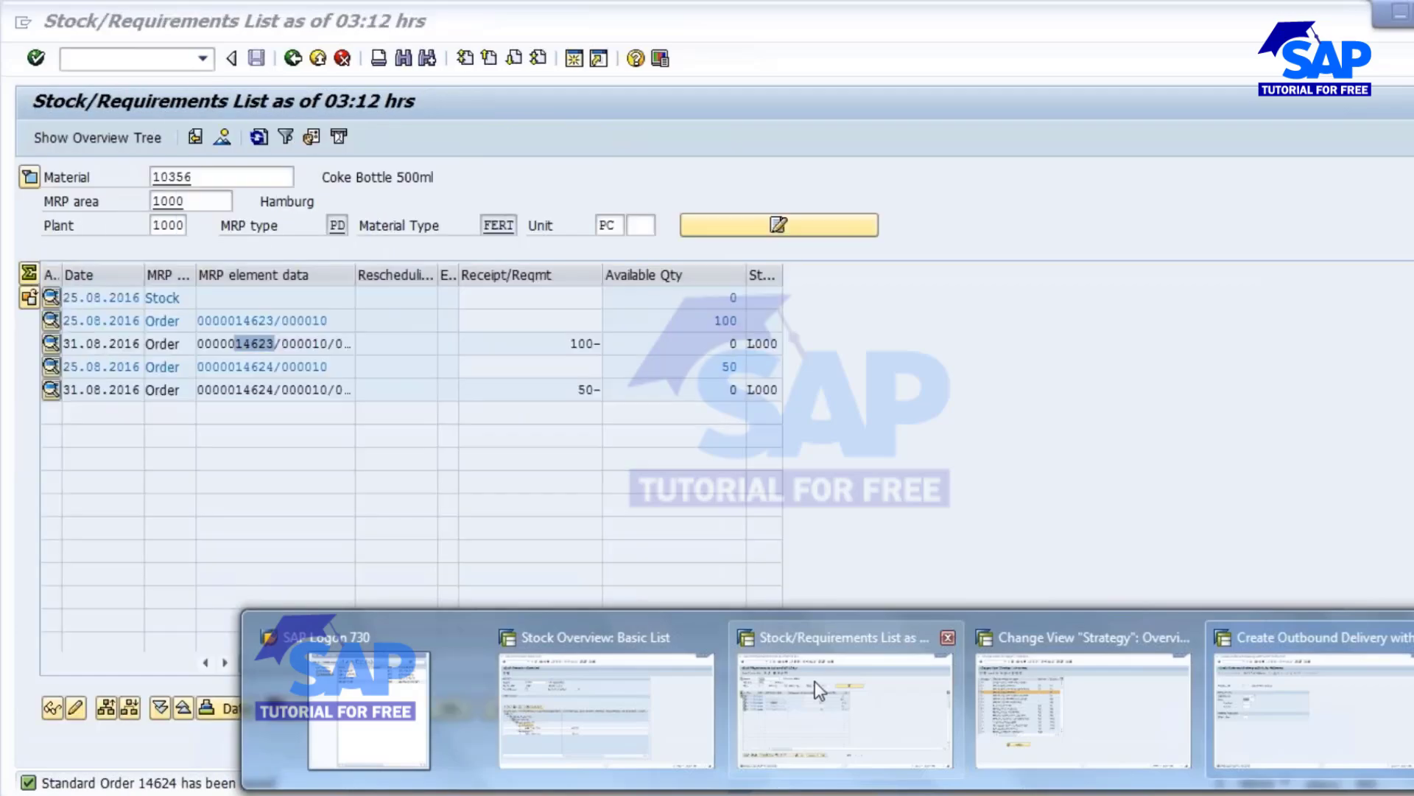
{"action": "left_click", "coordinate": [814, 680]}
{"action": "double_click", "coordinate": [704, 318]}
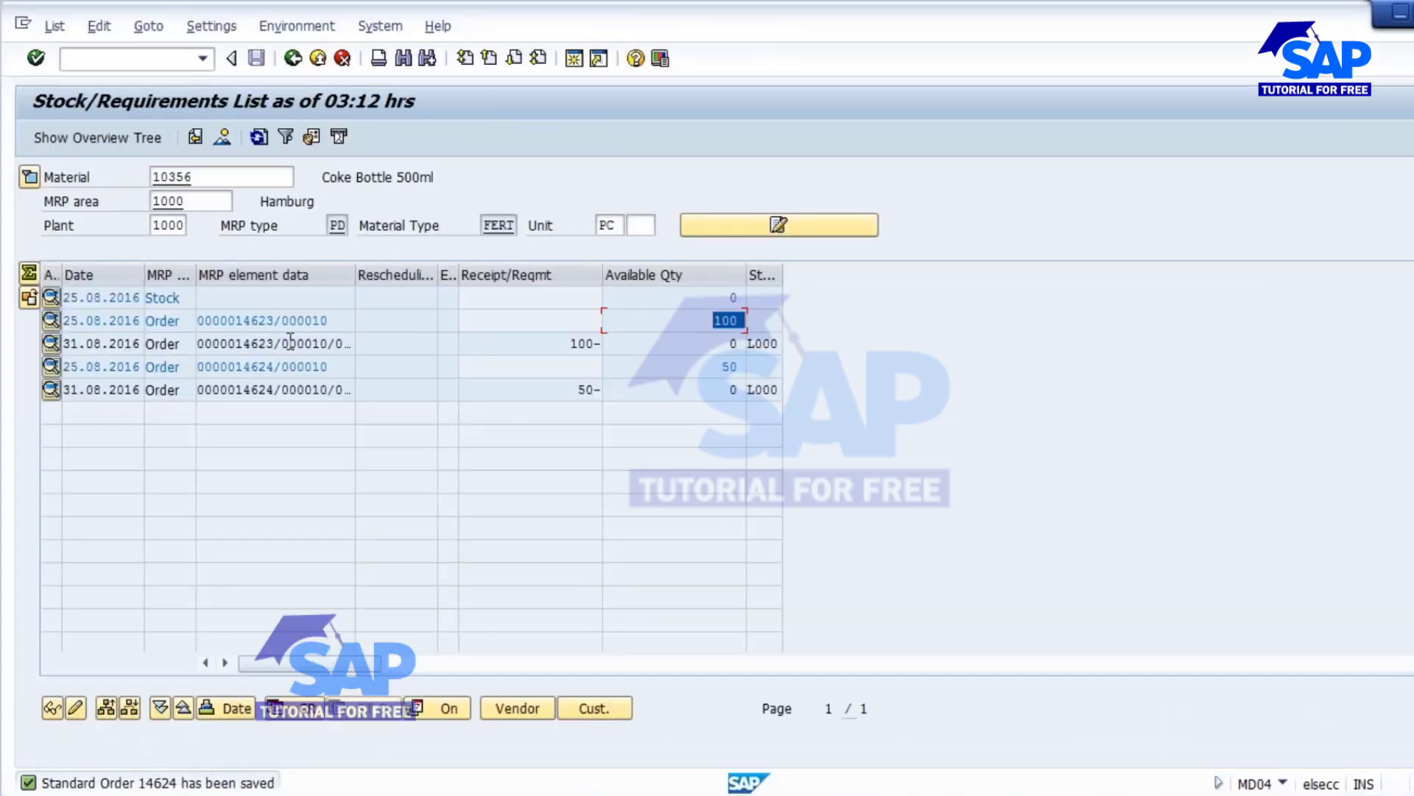
{"action": "left_click", "coordinate": [258, 137]}
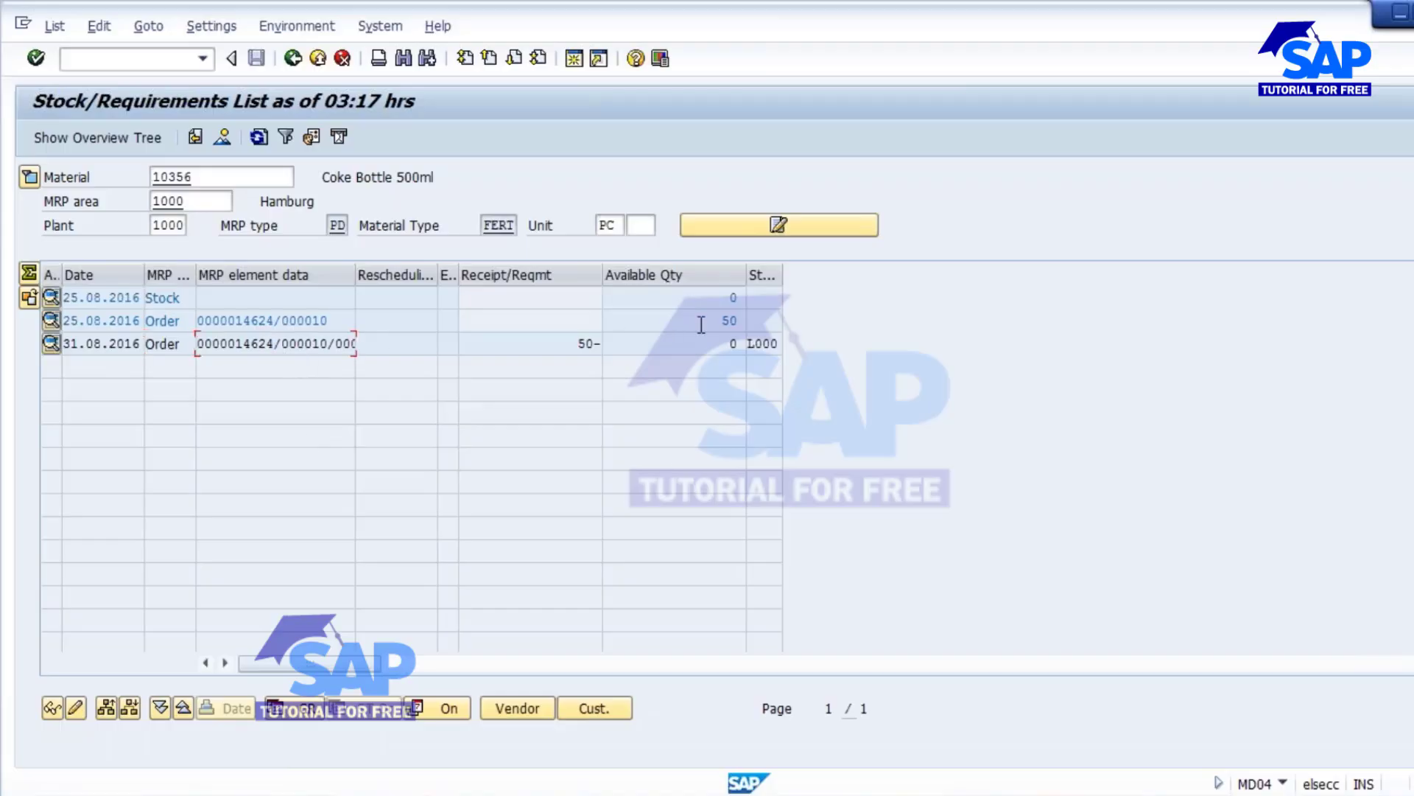
{"action": "left_click_drag", "start_coordinate": [700, 322], "coordinate": [772, 382]}
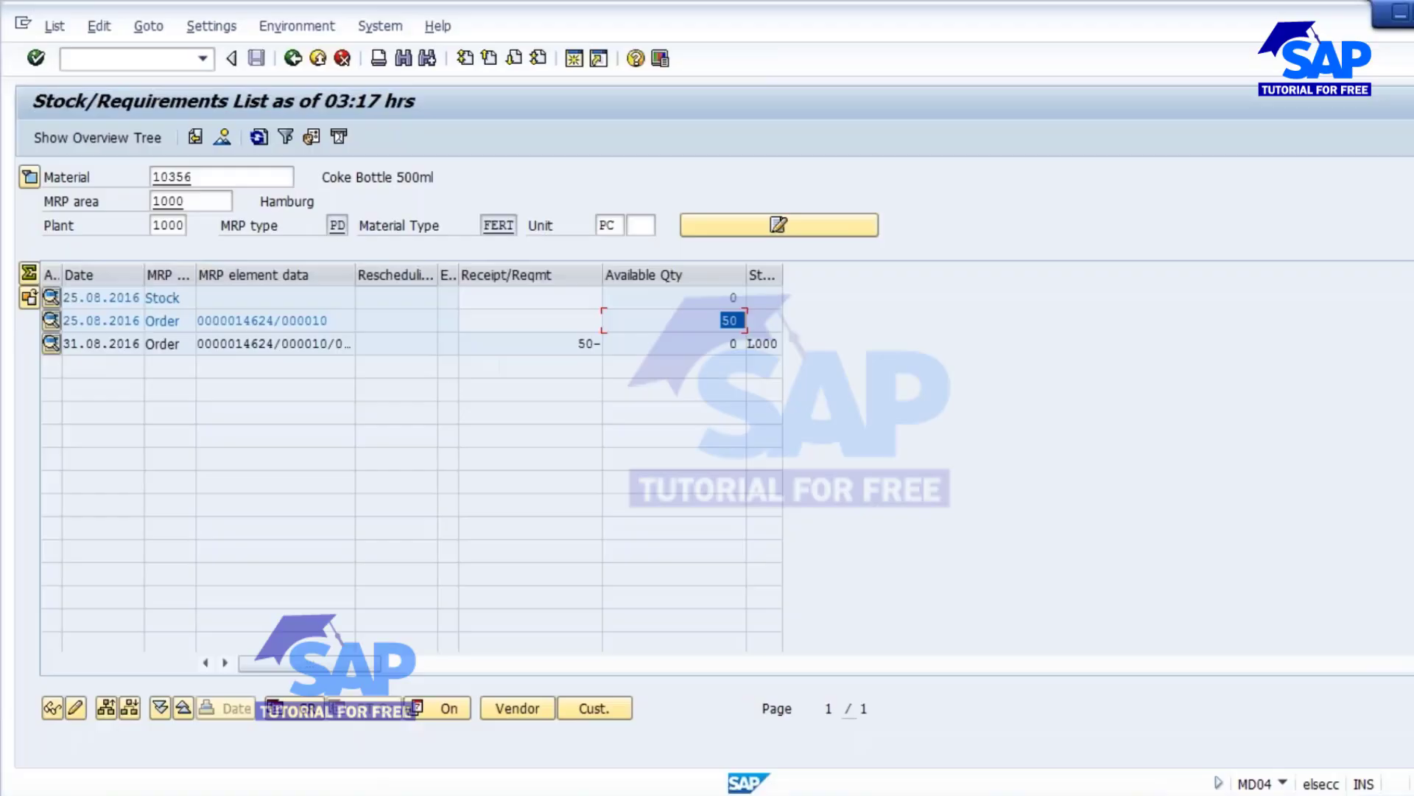
Create a new outbound delivery at shipping point 1000 with reference to the remaining sales order for material 10356
{"action": "left_click", "coordinate": [1295, 678]}
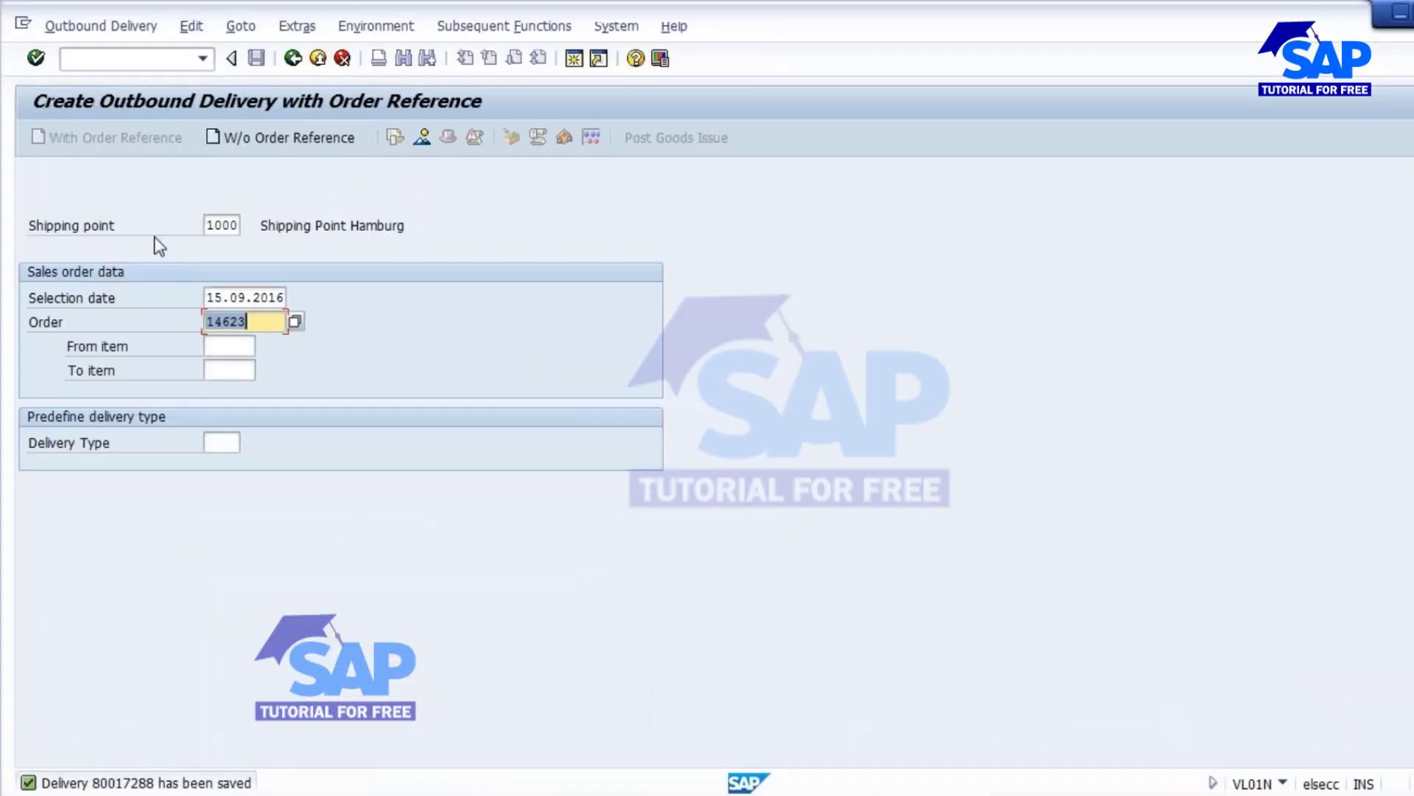
{"action": "left_click", "coordinate": [246, 321]}
{"action": "key", "text": "BackSpace"}
{"action": "type", "text": "4"}
{"action": "mouse_move", "coordinate": [814, 711]}
{"action": "left_click", "coordinate": [267, 344]}
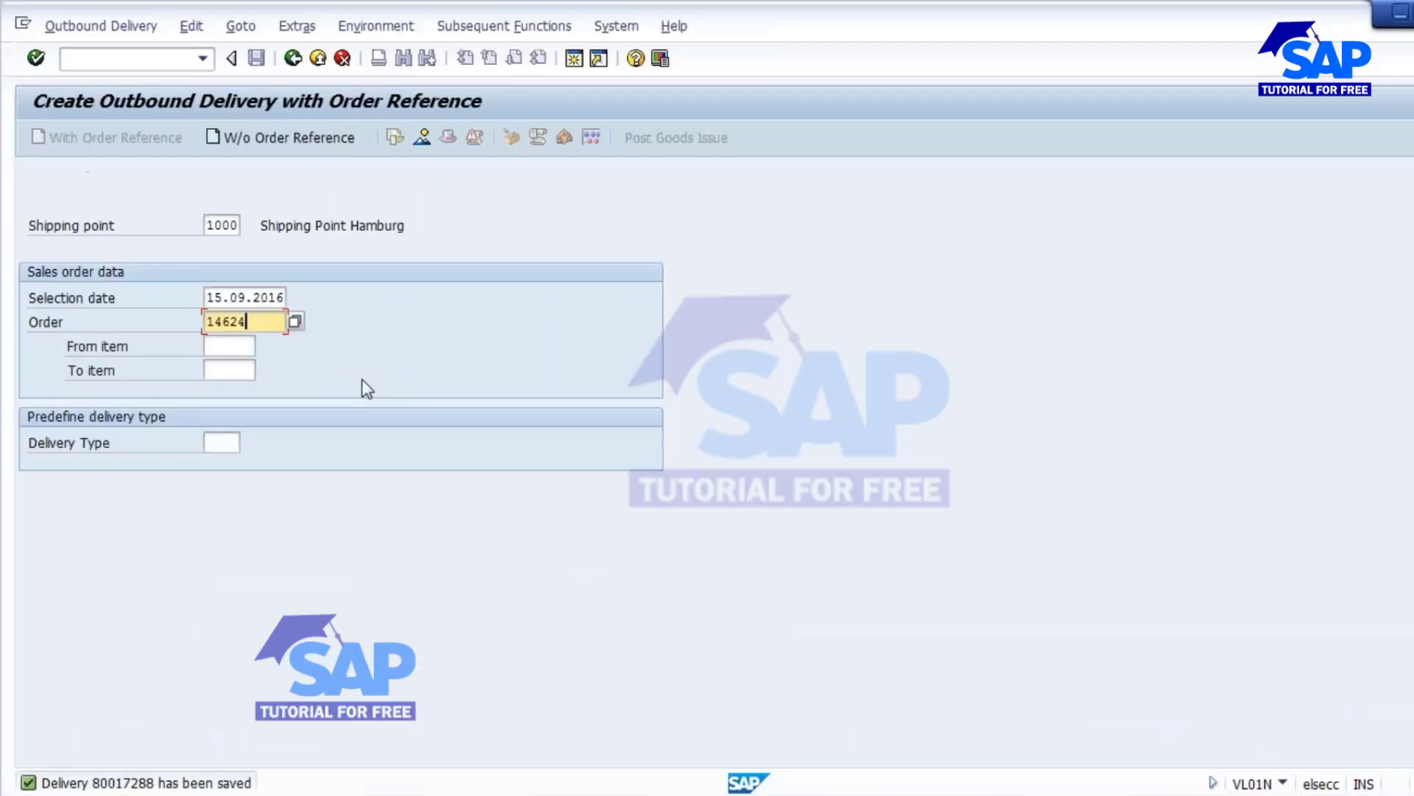
{"action": "key", "text": "Return"}
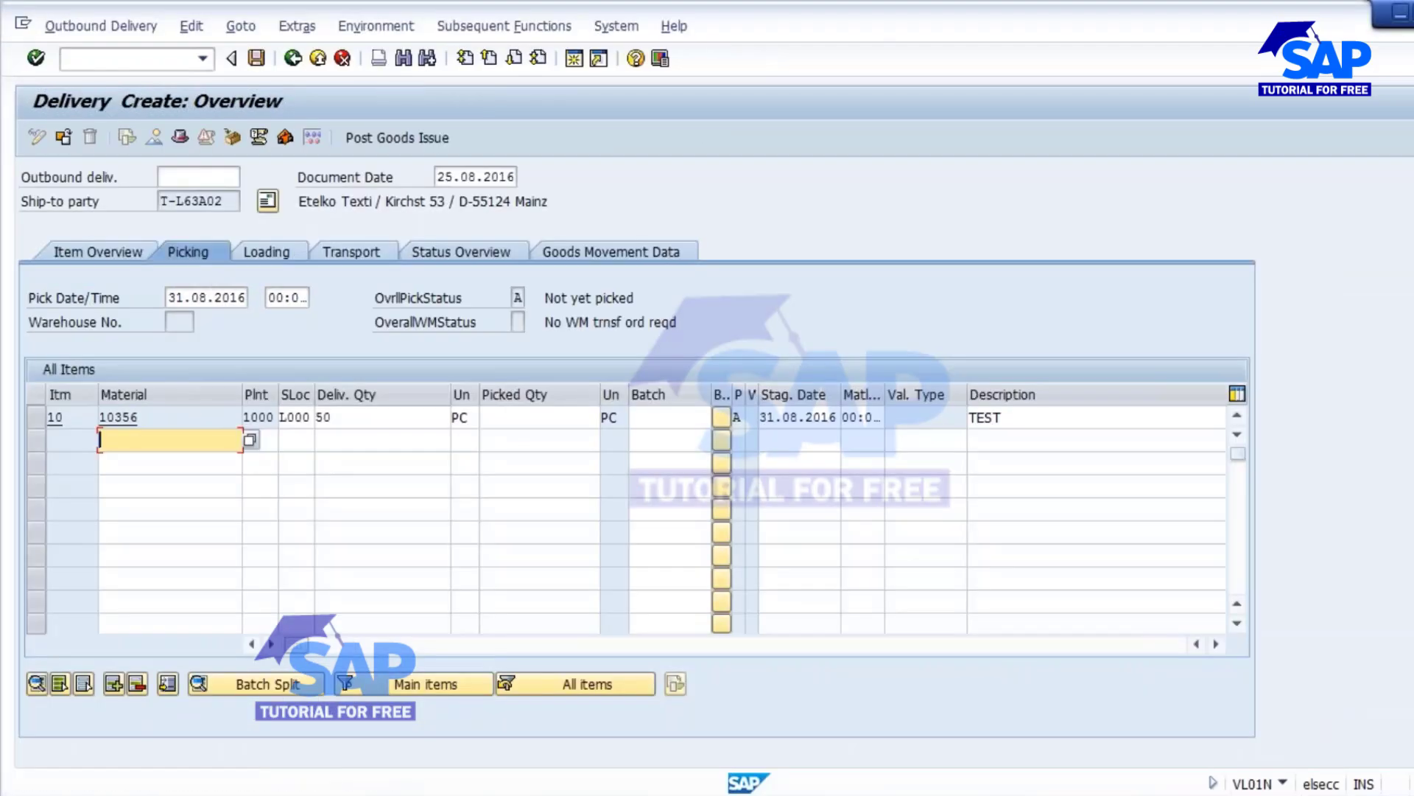
{"action": "left_click", "coordinate": [512, 418]}
{"action": "type", "text": "50"}
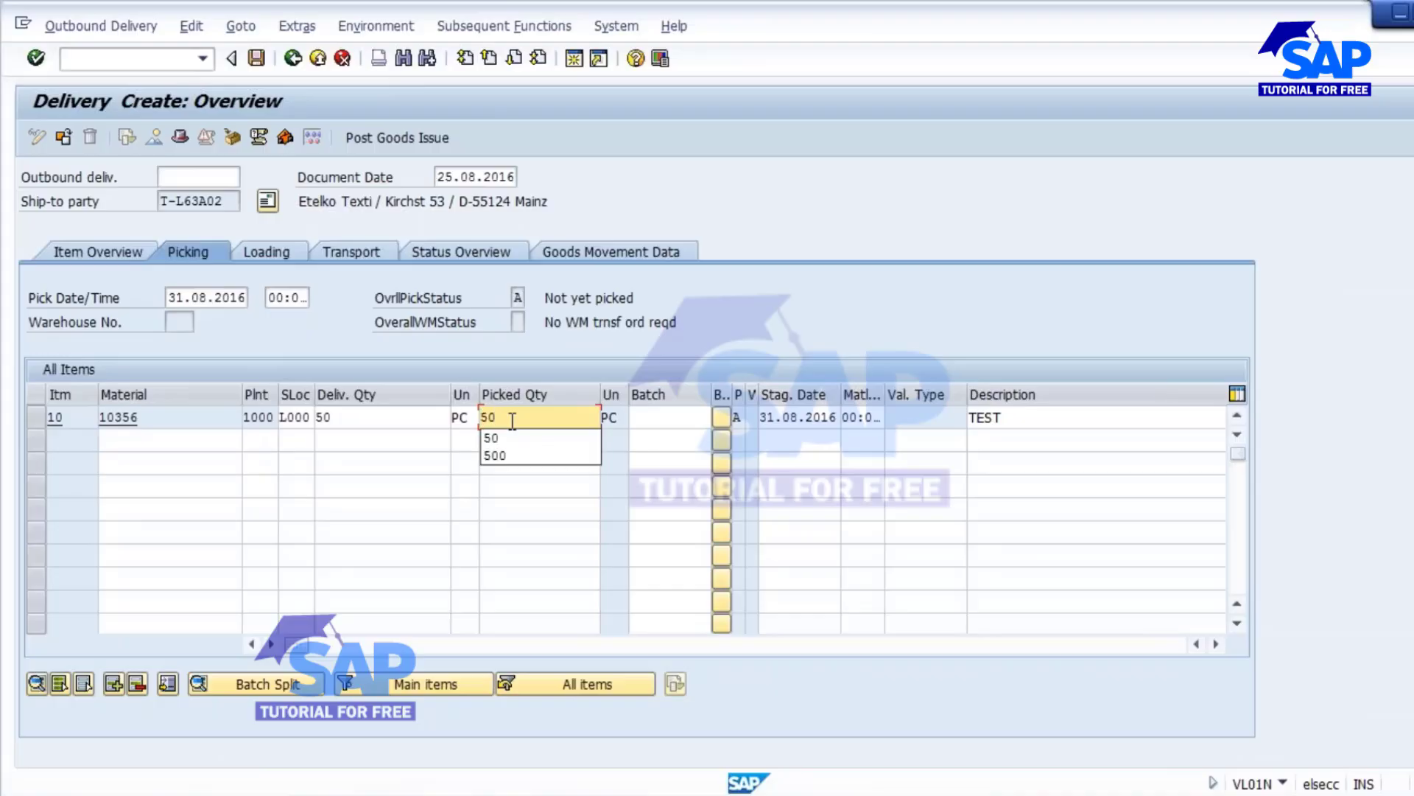
{"action": "left_click", "coordinate": [658, 417]}
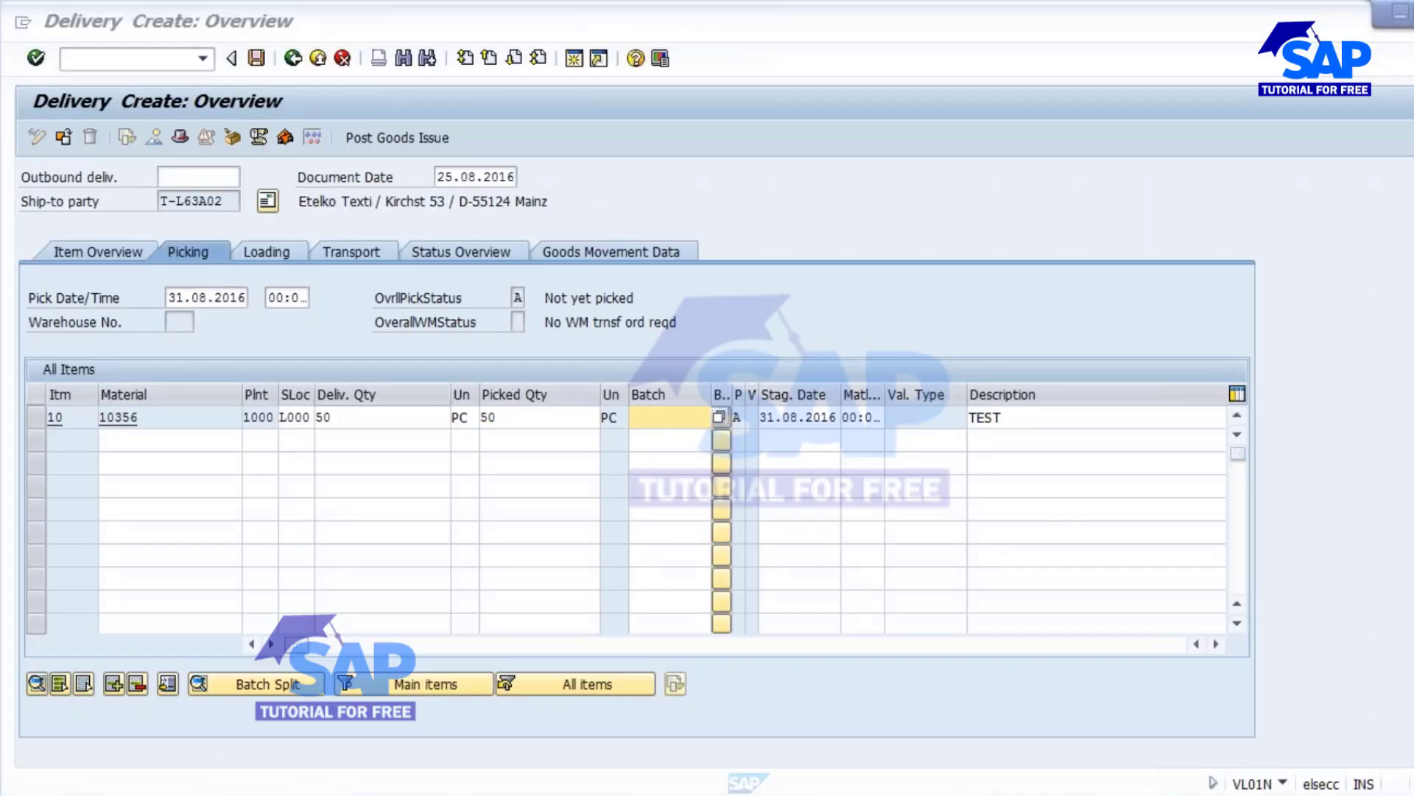
{"action": "key", "text": "alt+Tab"}
{"action": "left_click", "coordinate": [61, 140]}
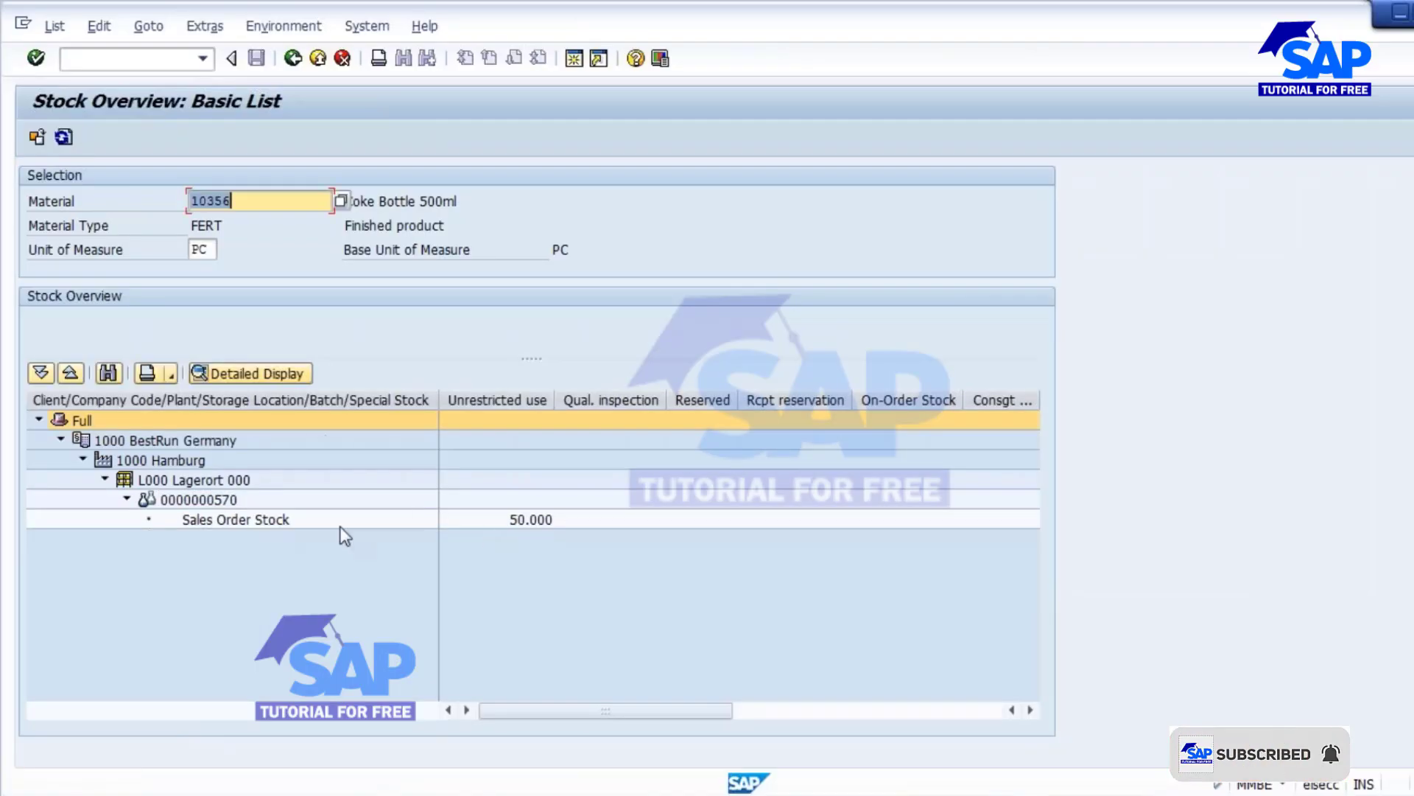
{"action": "left_click", "coordinate": [520, 520]}
{"action": "left_click", "coordinate": [259, 502]}
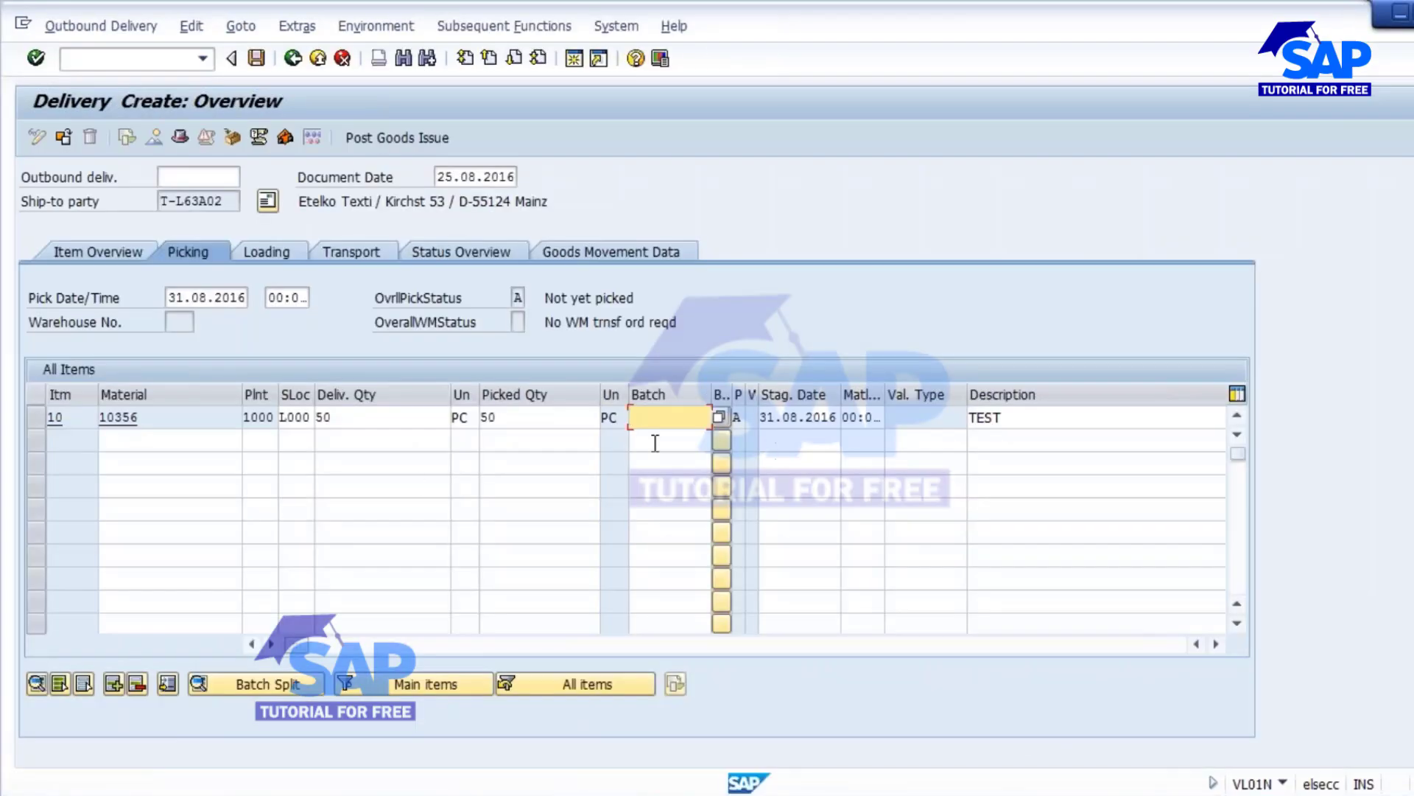
{"action": "key", "text": "ctrl+v"}
{"action": "key", "text": "Return"}
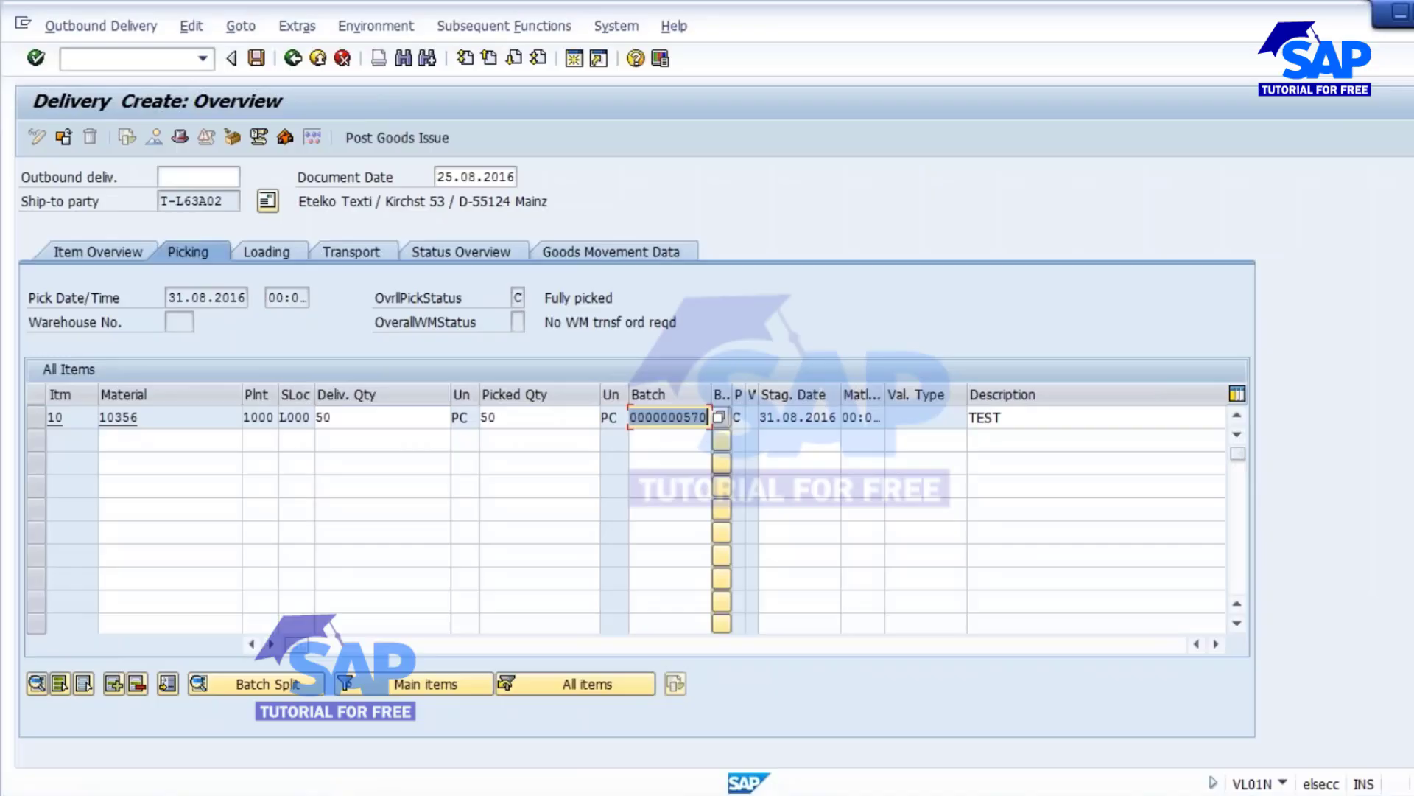
Post the goods issue for the 50 PC delivery and refresh the stock/requirements list of material 10356
{"action": "left_click", "coordinate": [365, 136]}
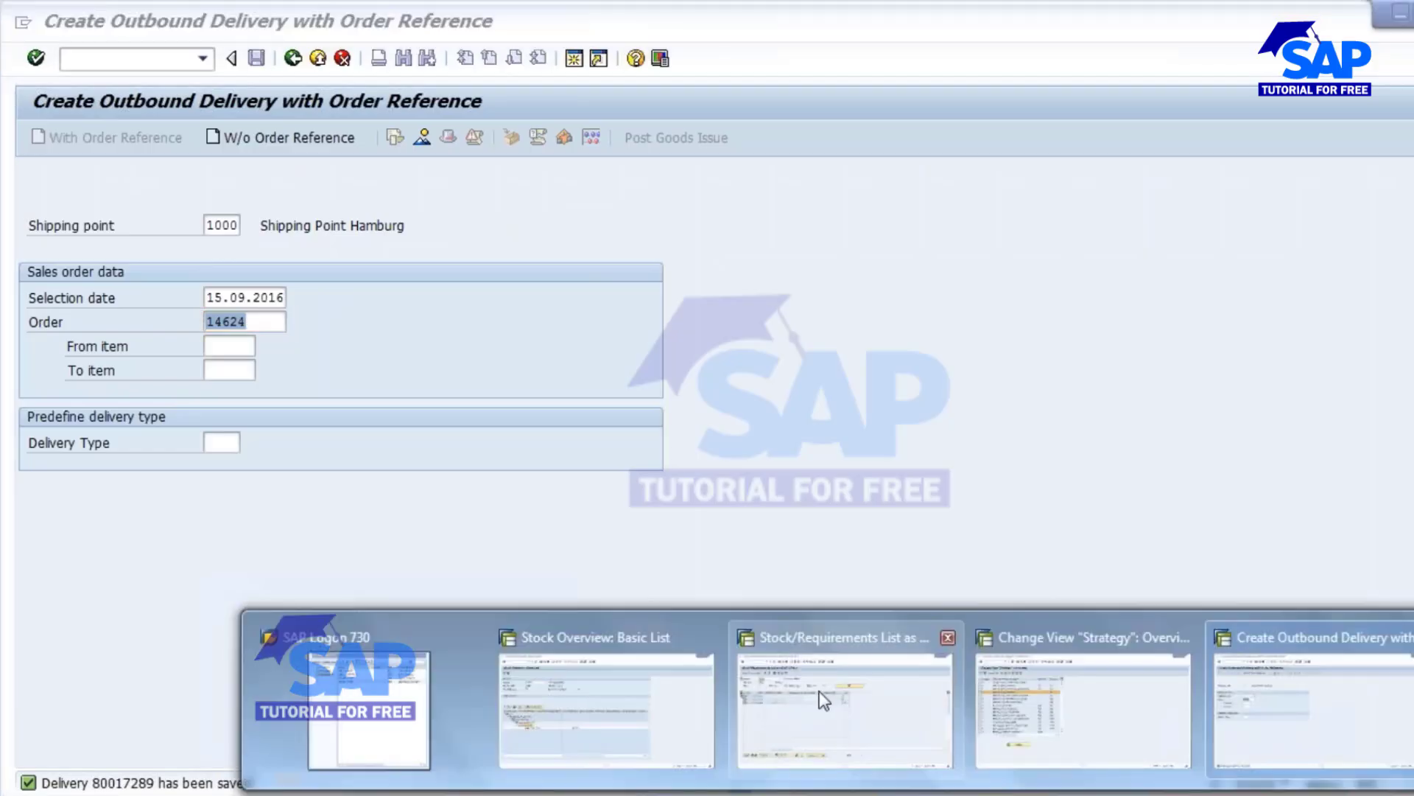
{"action": "left_click", "coordinate": [822, 695]}
{"action": "left_click", "coordinate": [259, 137]}
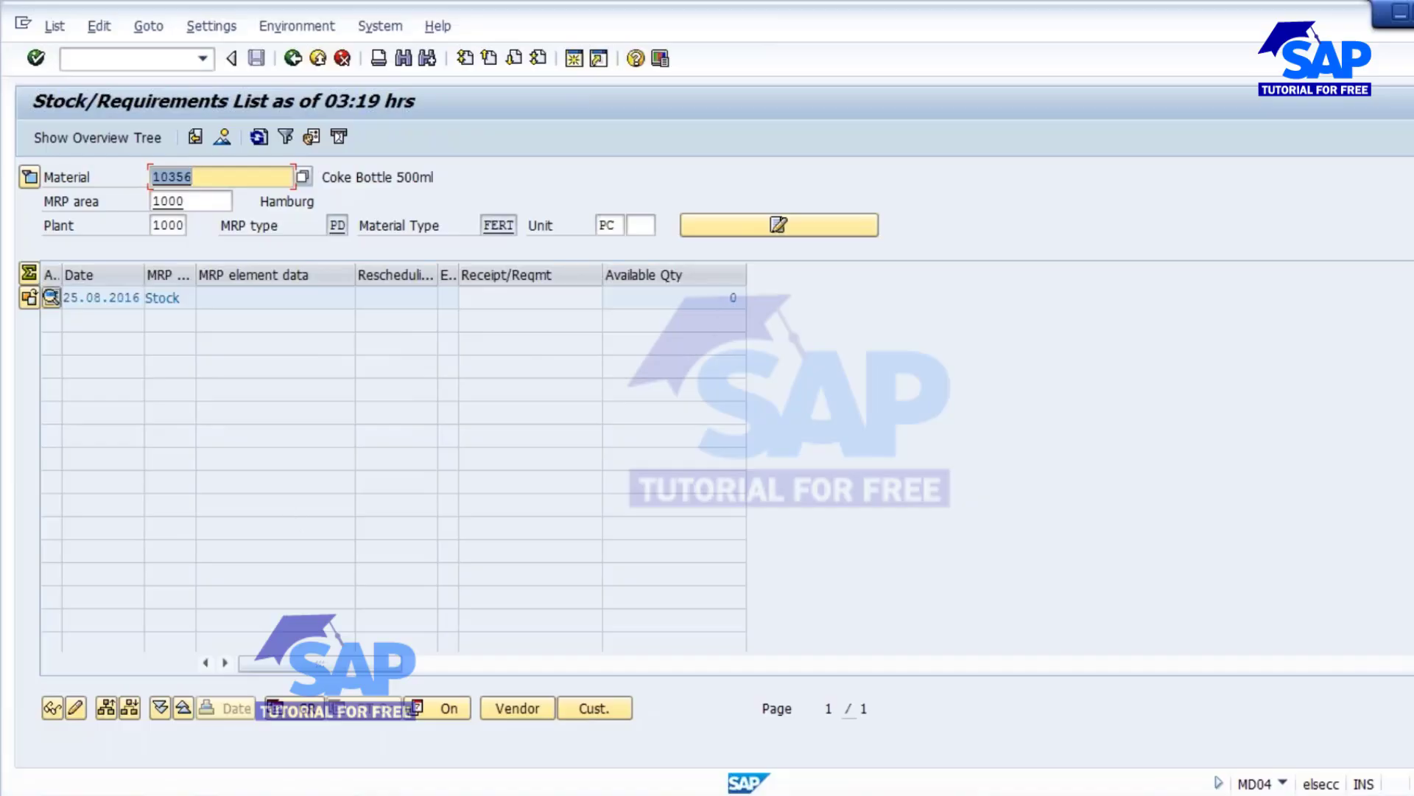
Switch to the Notepad notes and review the lines on Make to Order, strategy 20 and sales order stock
{"action": "key", "text": "alt+Tab"}
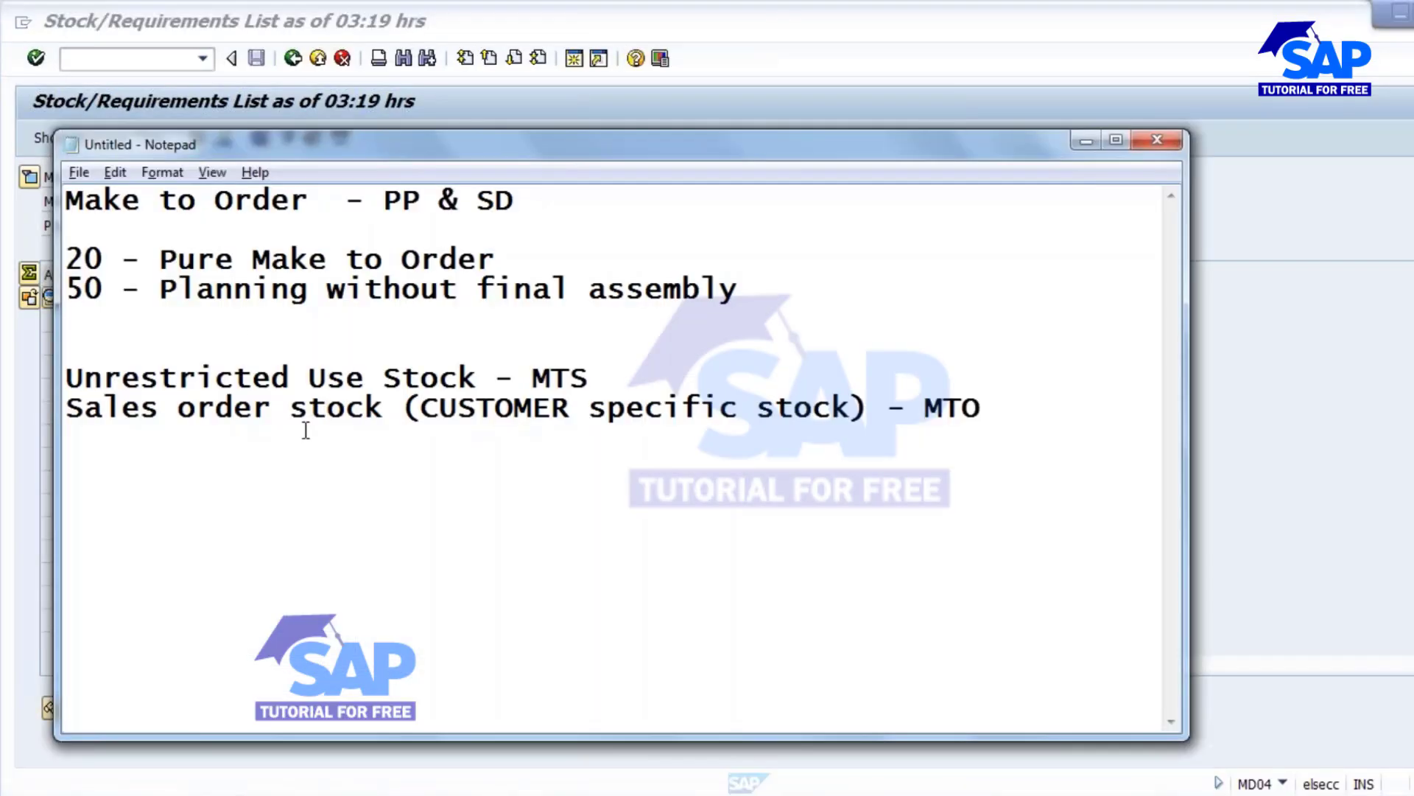
{"action": "left_click", "coordinate": [477, 398]}
{"action": "left_click_drag", "start_coordinate": [308, 200], "coordinate": [65, 201]}
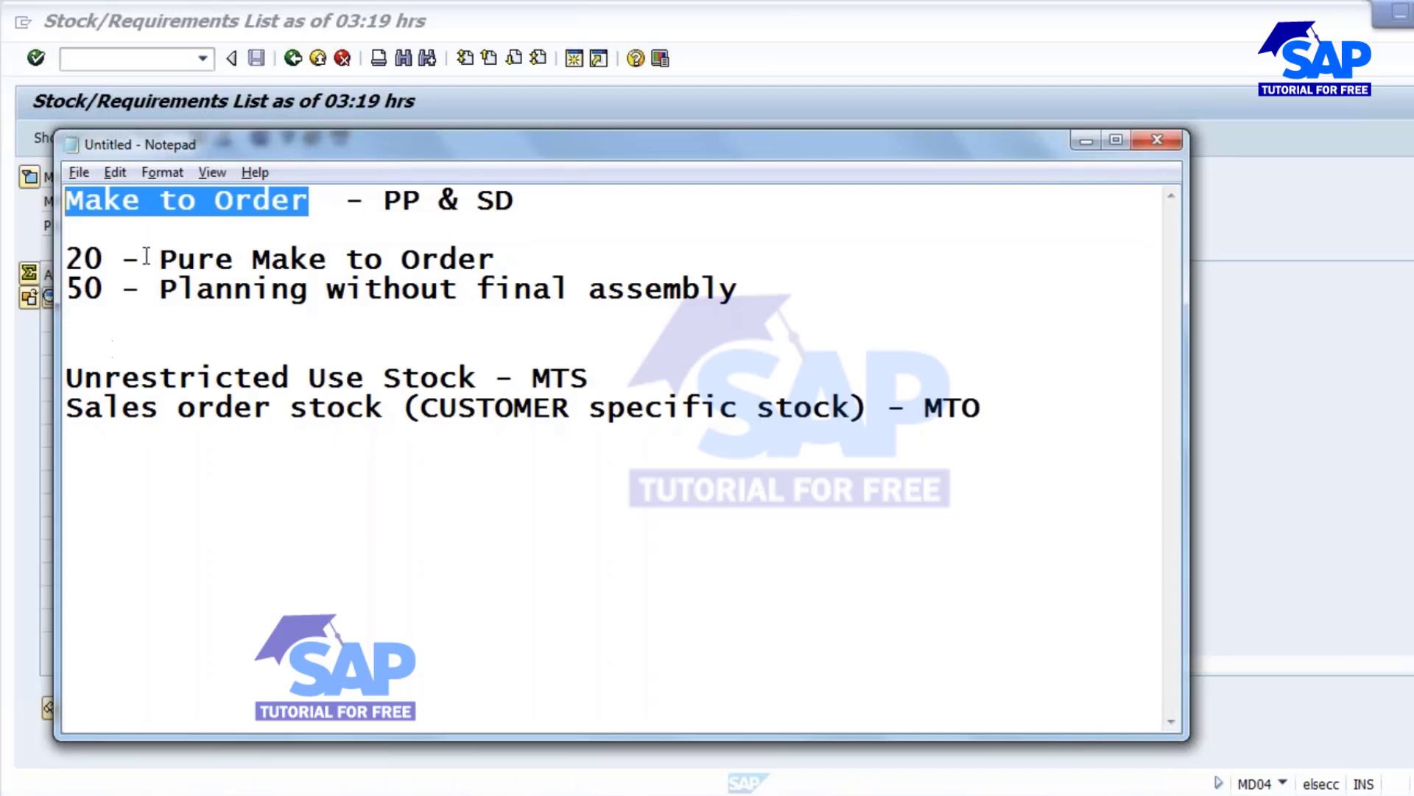
{"action": "left_click_drag", "start_coordinate": [161, 258], "coordinate": [478, 259]}
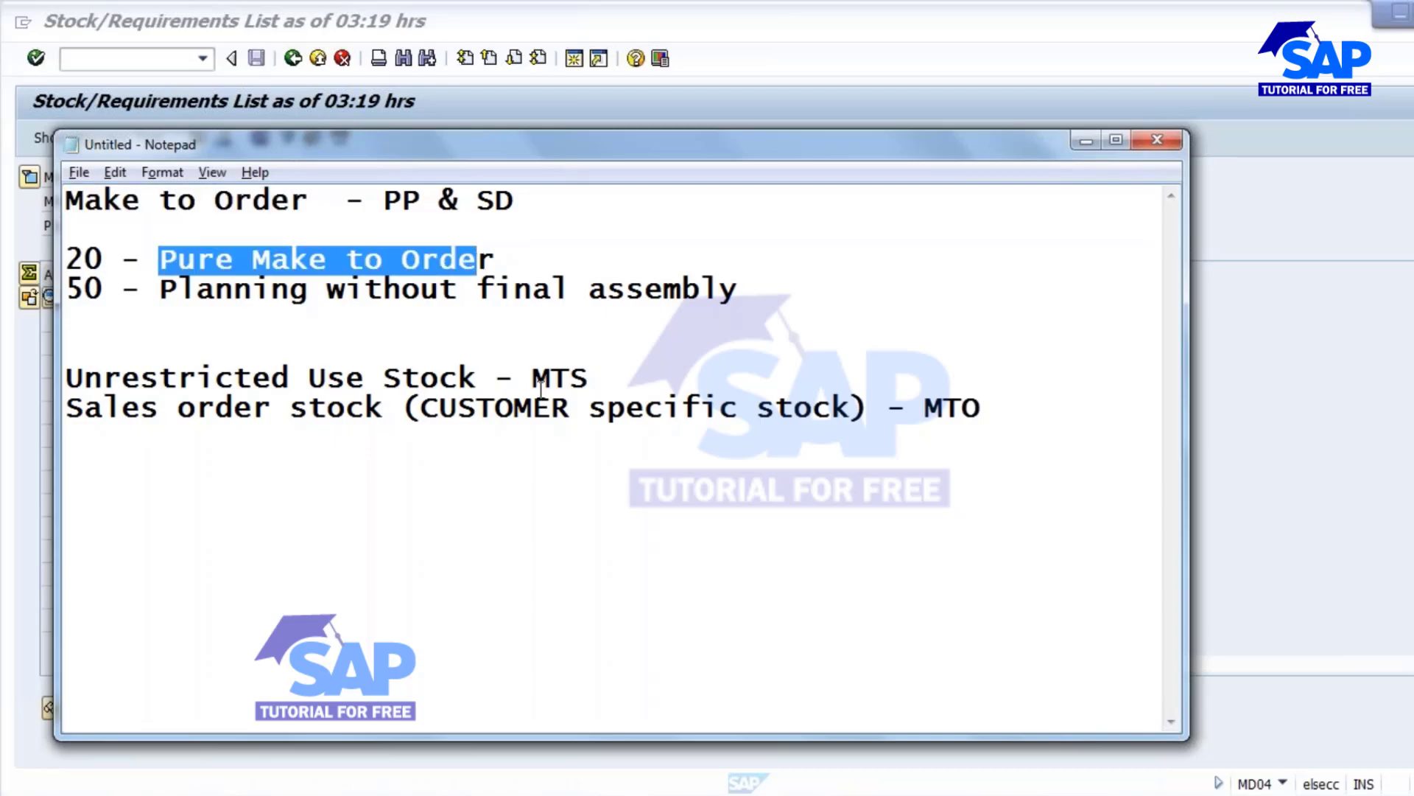
{"action": "left_click", "coordinate": [587, 378]}
{"action": "left_click_drag", "start_coordinate": [587, 377], "coordinate": [985, 408]}
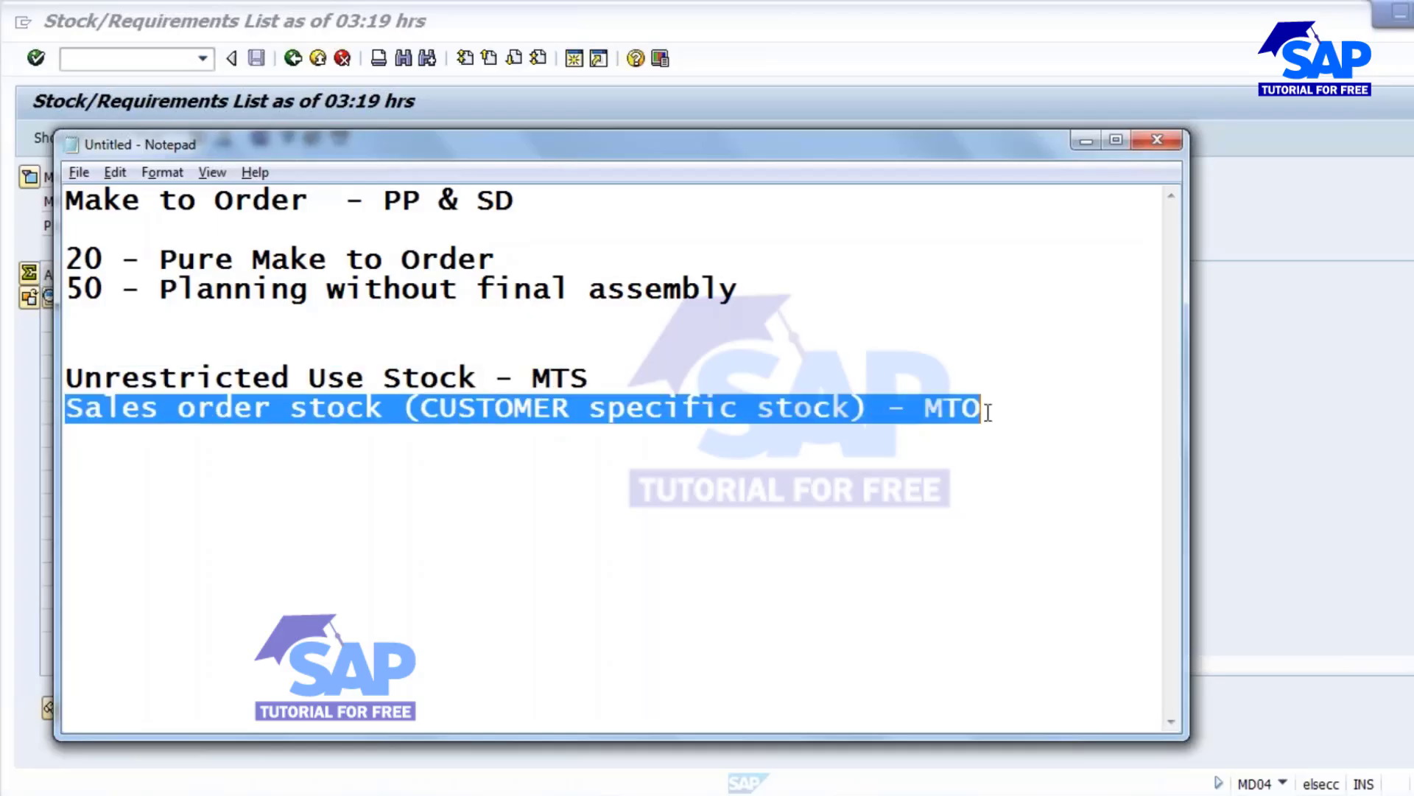
{"action": "left_click", "coordinate": [721, 408]}
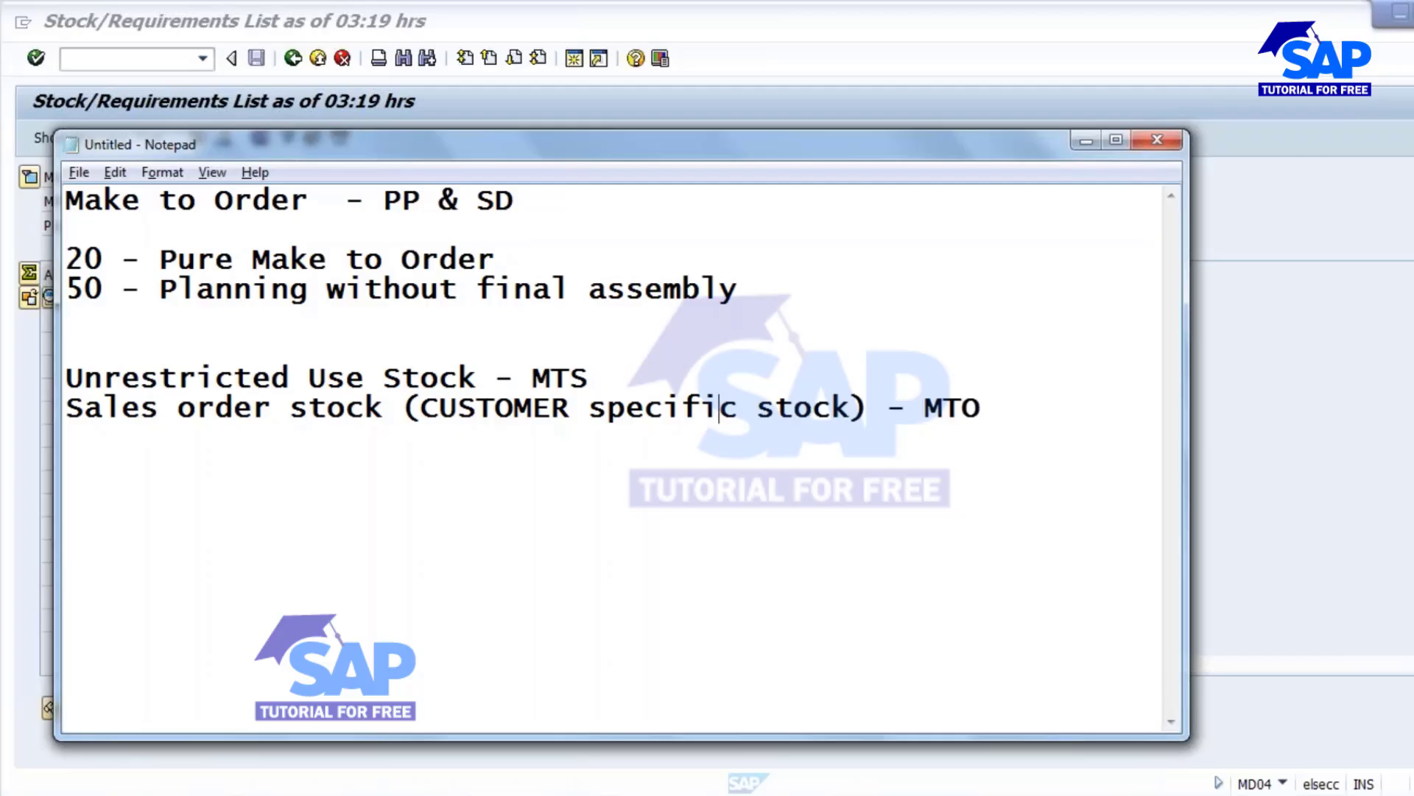
Switch to the Make to Order presentation in PowerPoint and read the first two points on slide 7 about strategy 50
{"action": "key", "text": "alt+Tab"}
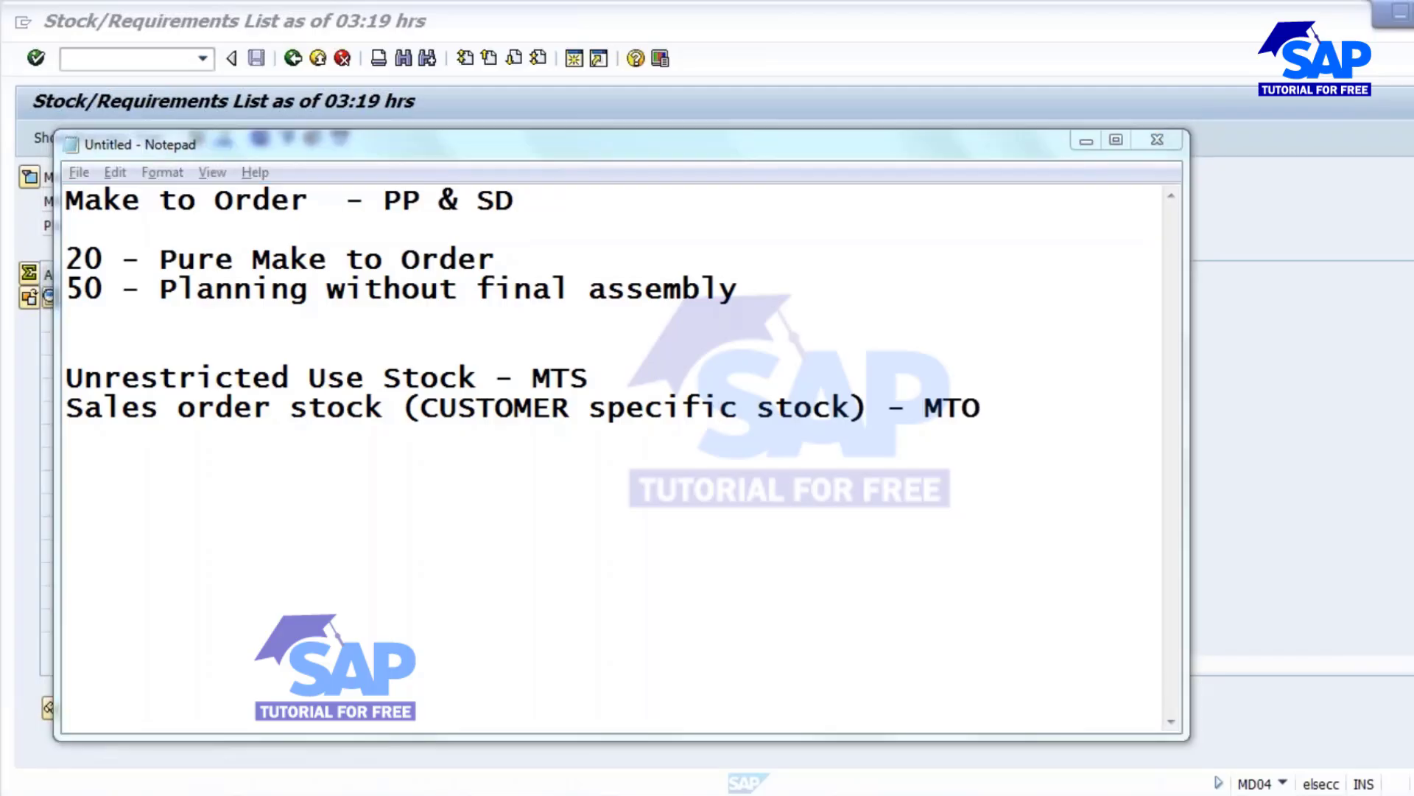
{"action": "key", "text": "alt+Tab"}
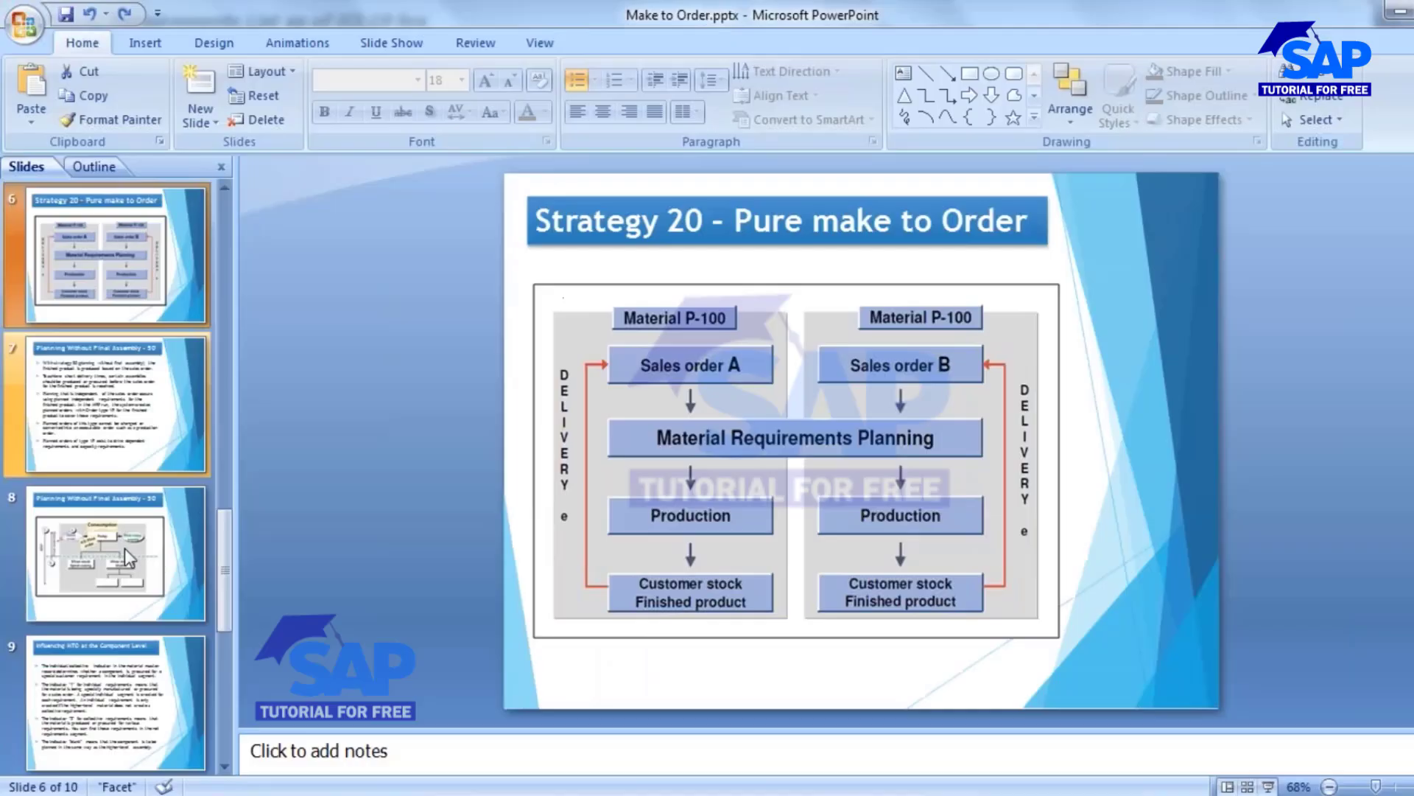
{"action": "scroll", "coordinate": [751, 285], "scroll_direction": "down", "scroll_amount": 1}
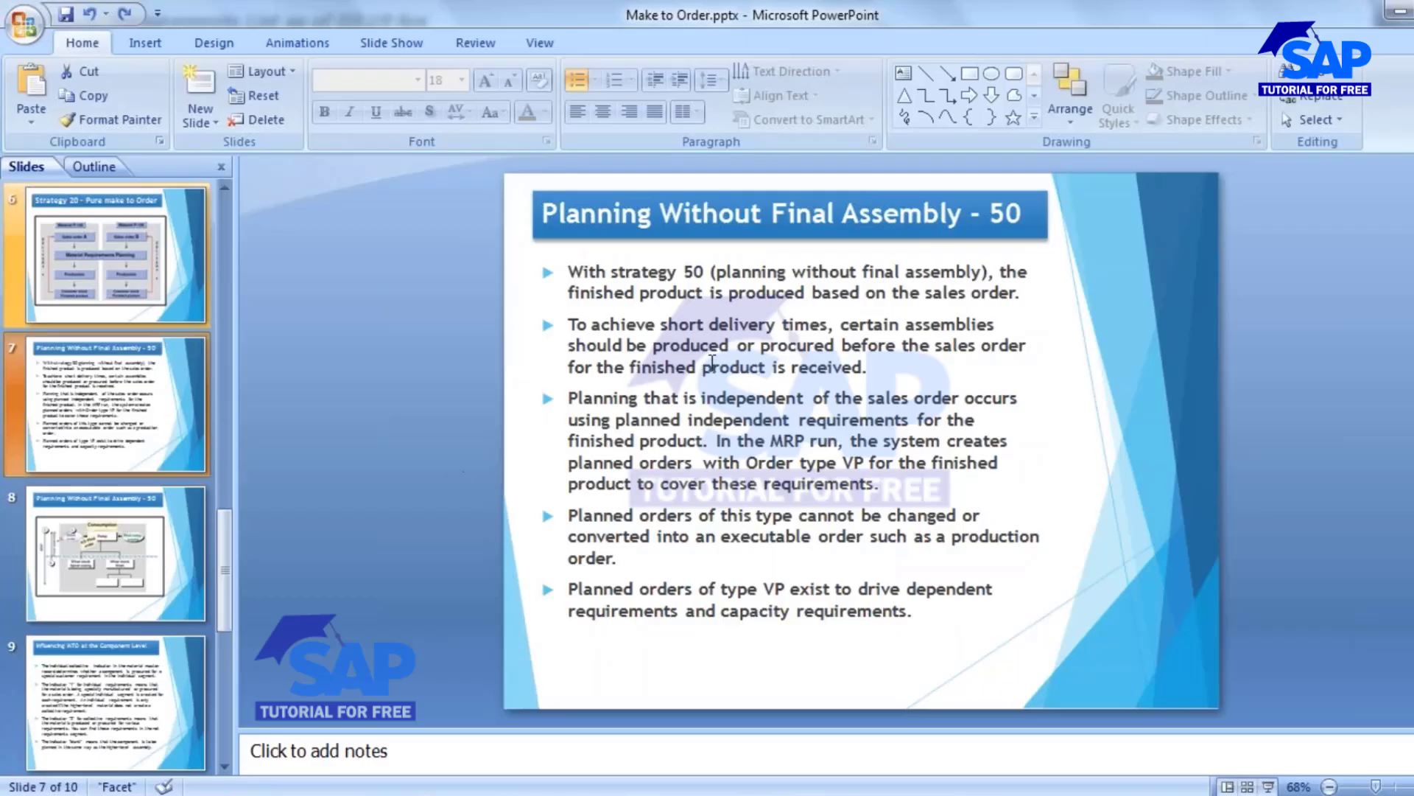
{"action": "left_click_drag", "start_coordinate": [568, 274], "coordinate": [713, 274]}
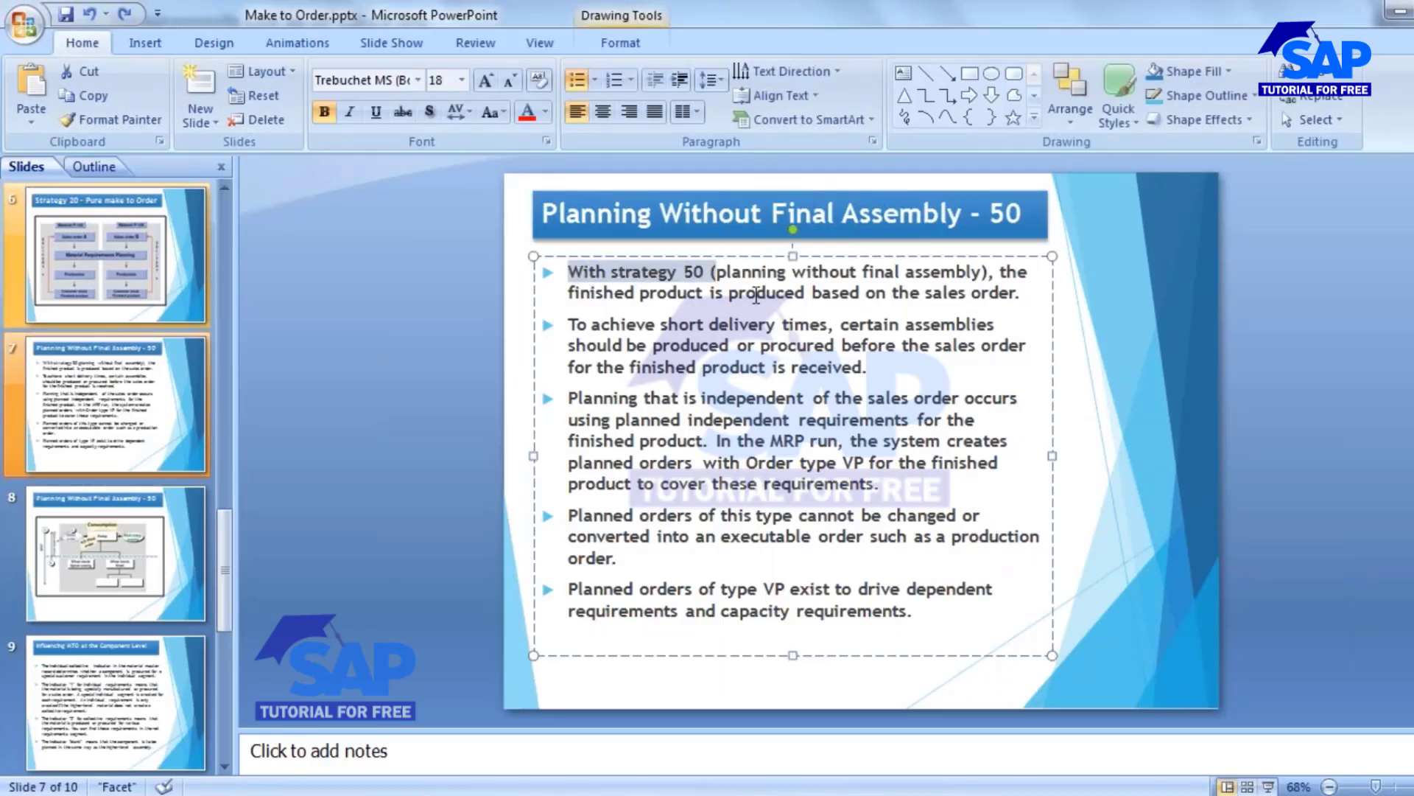
{"action": "left_click", "coordinate": [940, 295]}
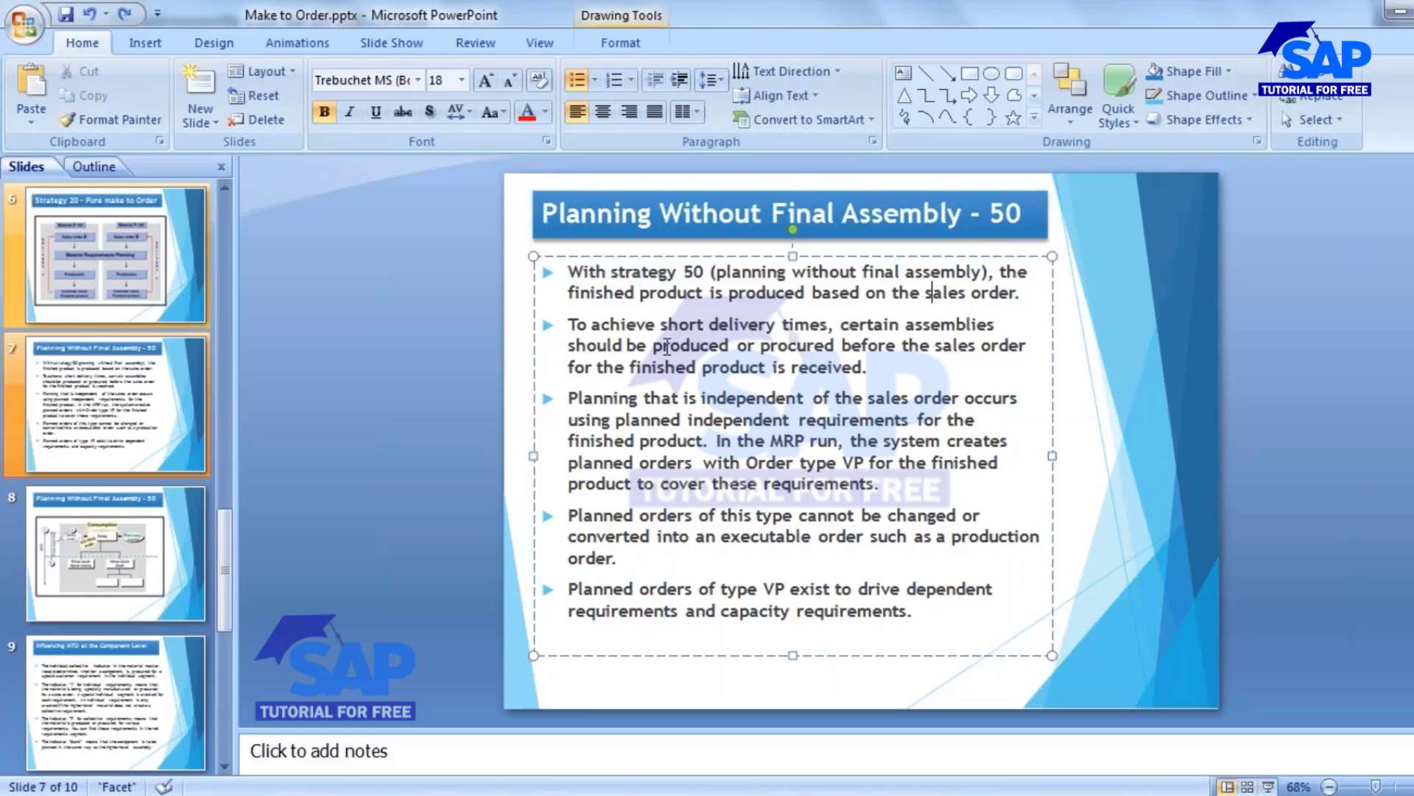
{"action": "left_click_drag", "start_coordinate": [571, 324], "coordinate": [777, 324]}
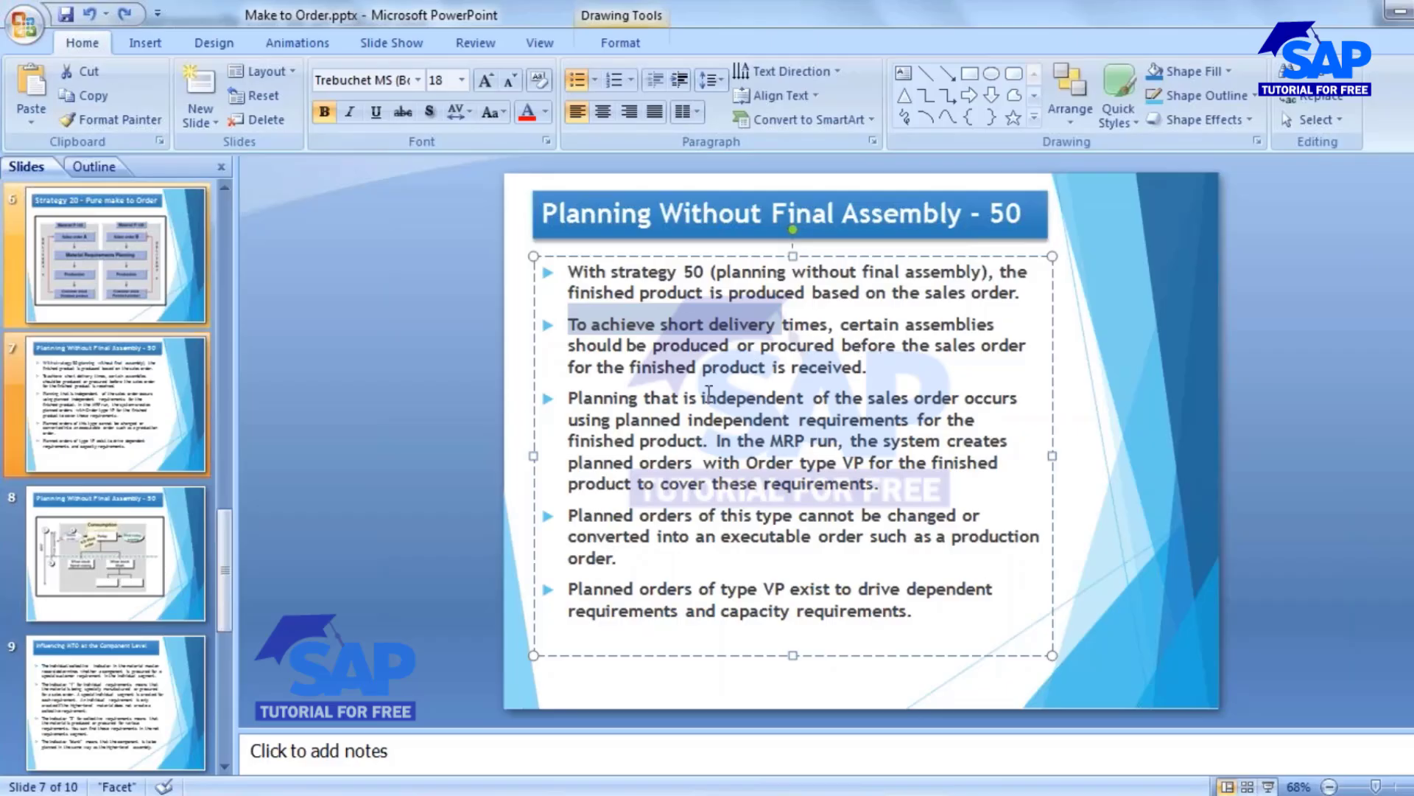
{"action": "left_click_drag", "start_coordinate": [570, 367], "coordinate": [859, 365]}
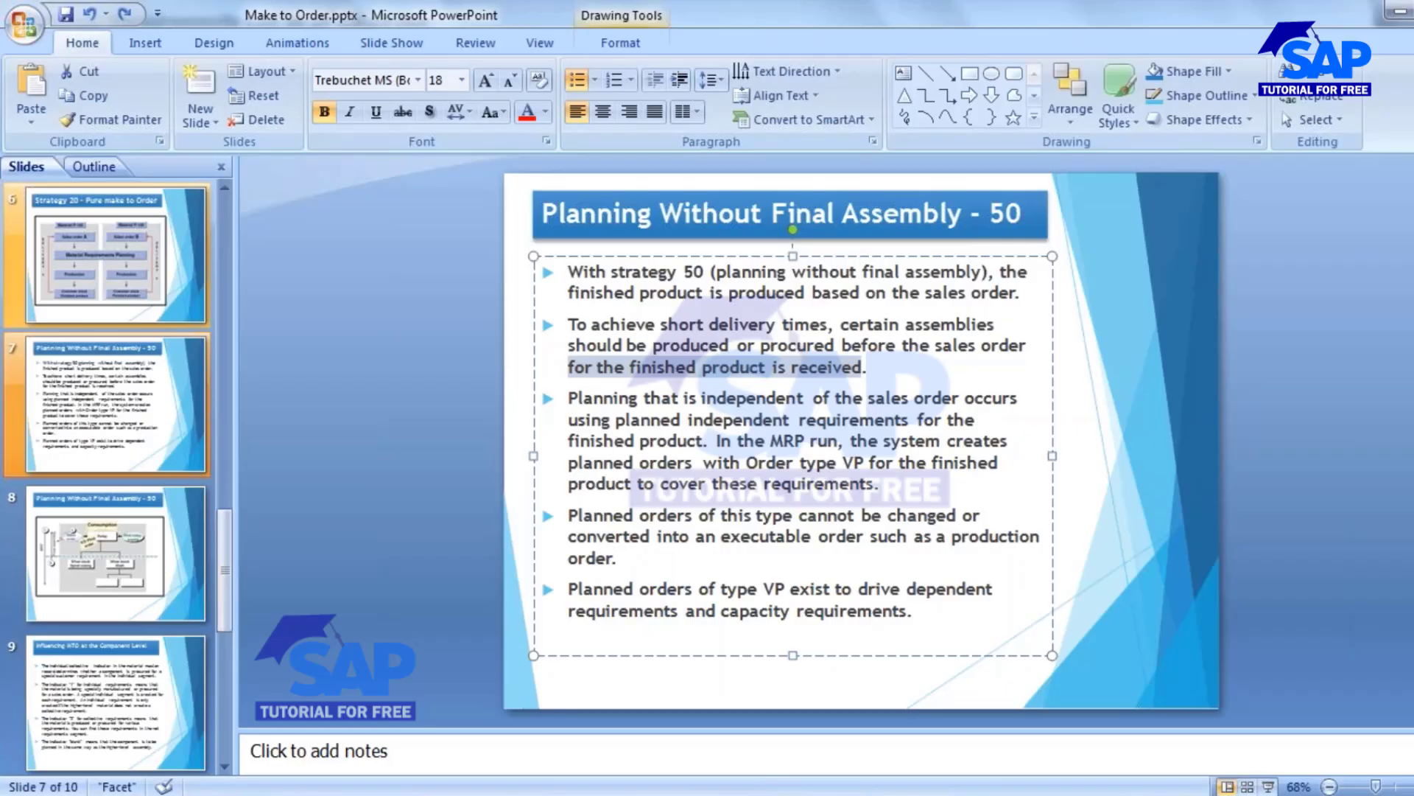
In the Notepad notes, add "- FG" after "Pure Make to Order" and list SFG, RM and PM on separate lines below it
{"action": "key", "text": "alt+Tab"}
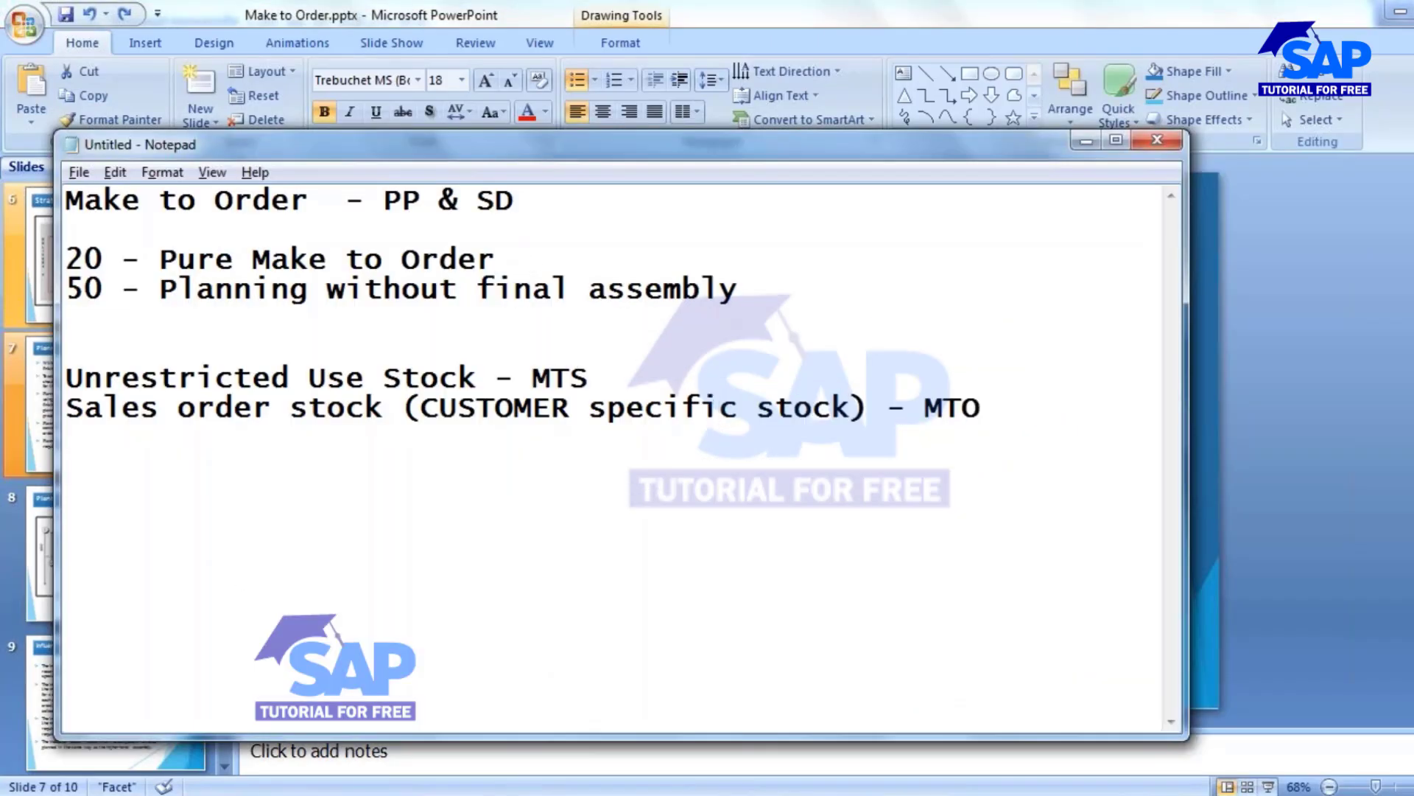
{"action": "key", "text": "Return"}
{"action": "key", "text": "Return"}
{"action": "left_click", "coordinate": [574, 255]}
{"action": "type", "text": "- "}
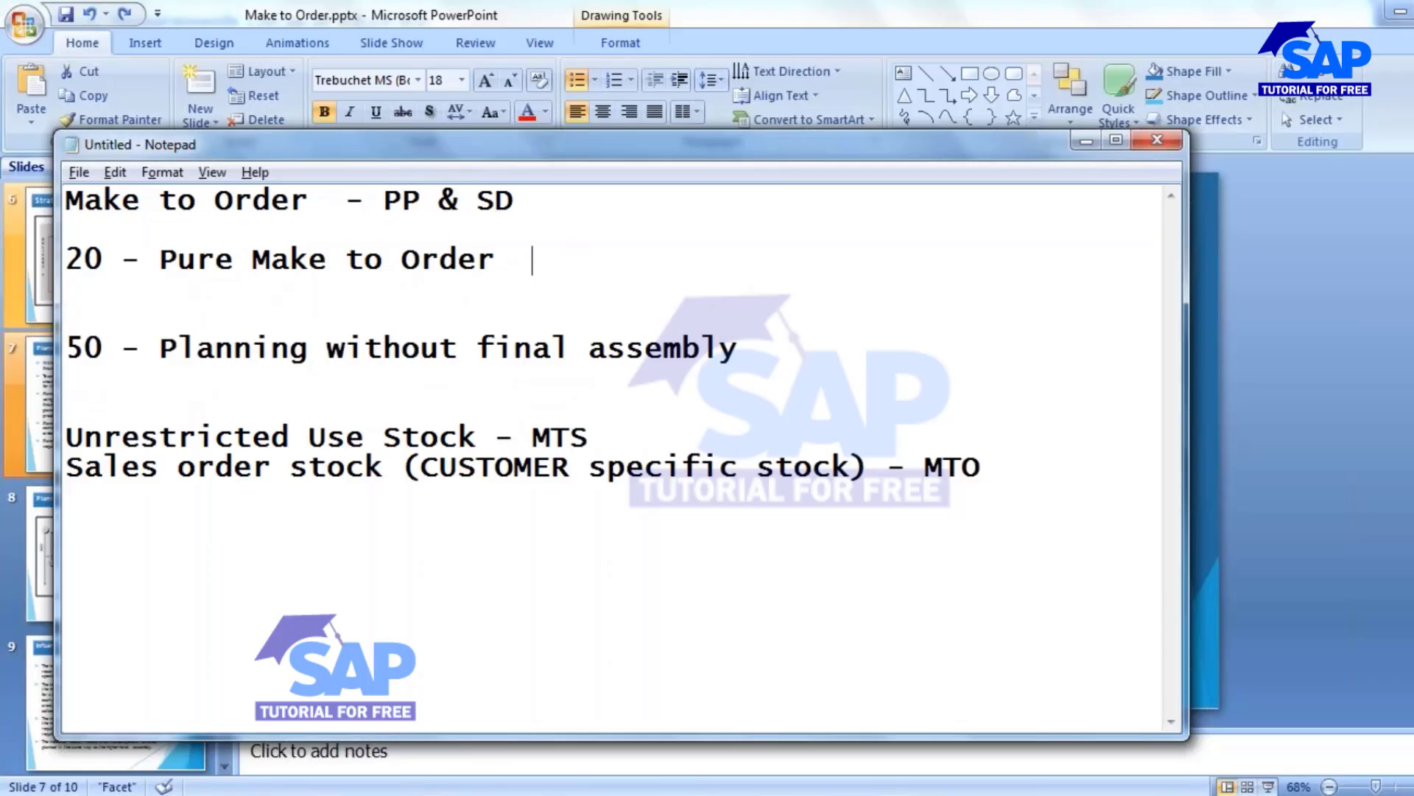
{"action": "type", "text": "FG"}
{"action": "key", "text": "Down"}
{"action": "type", "text": "SFG"}
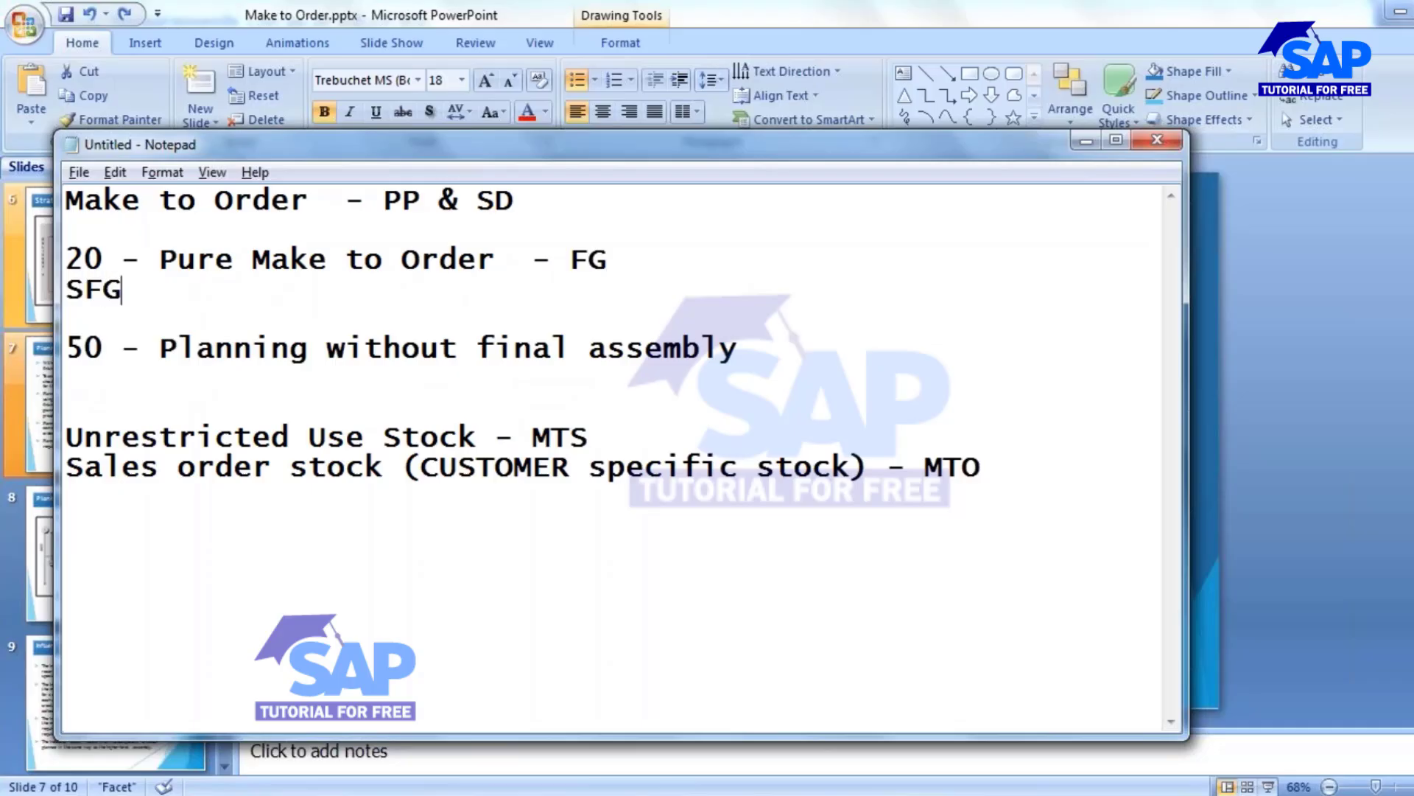
{"action": "key", "text": "Return"}
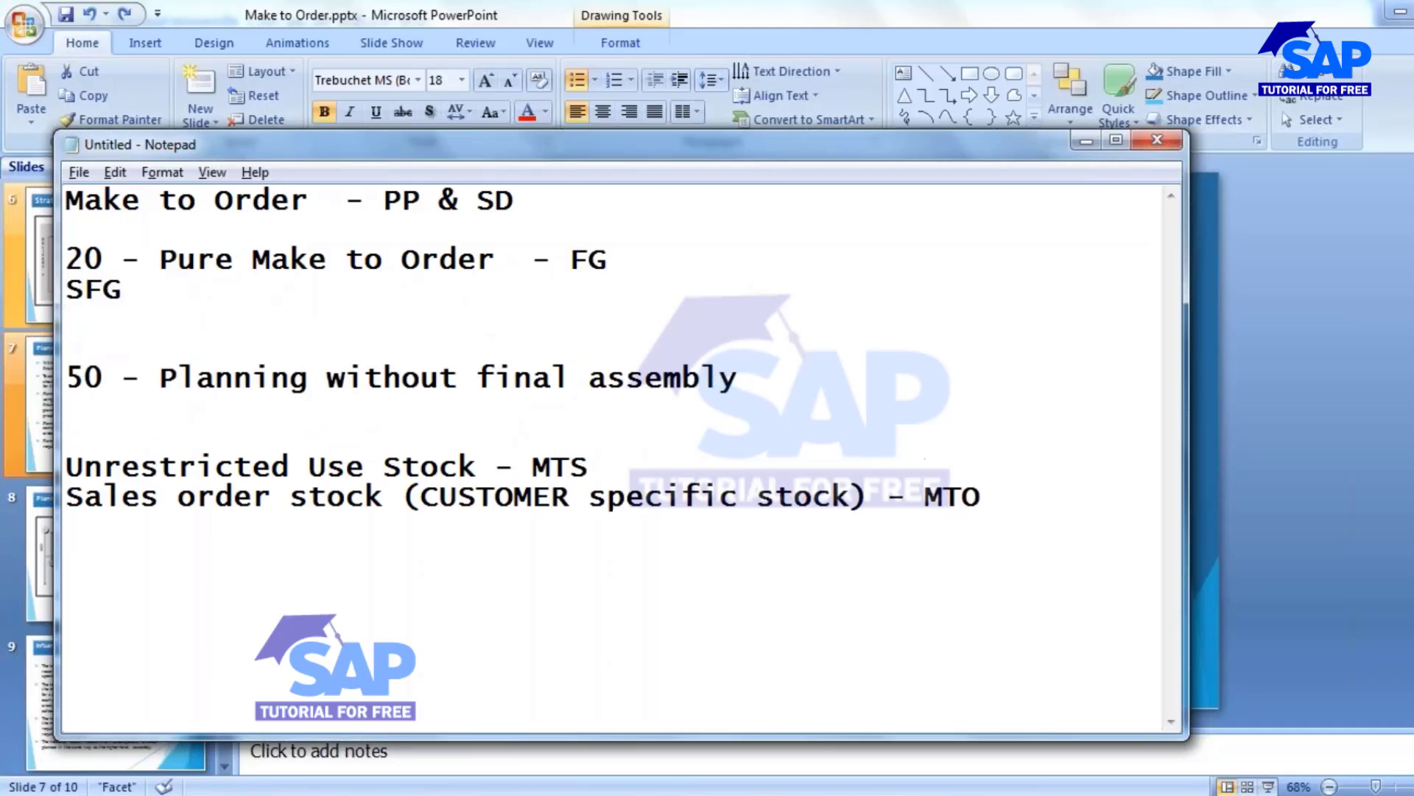
{"action": "type", "text": "RM"}
{"action": "key", "text": "Return"}
{"action": "type", "text": "P"}
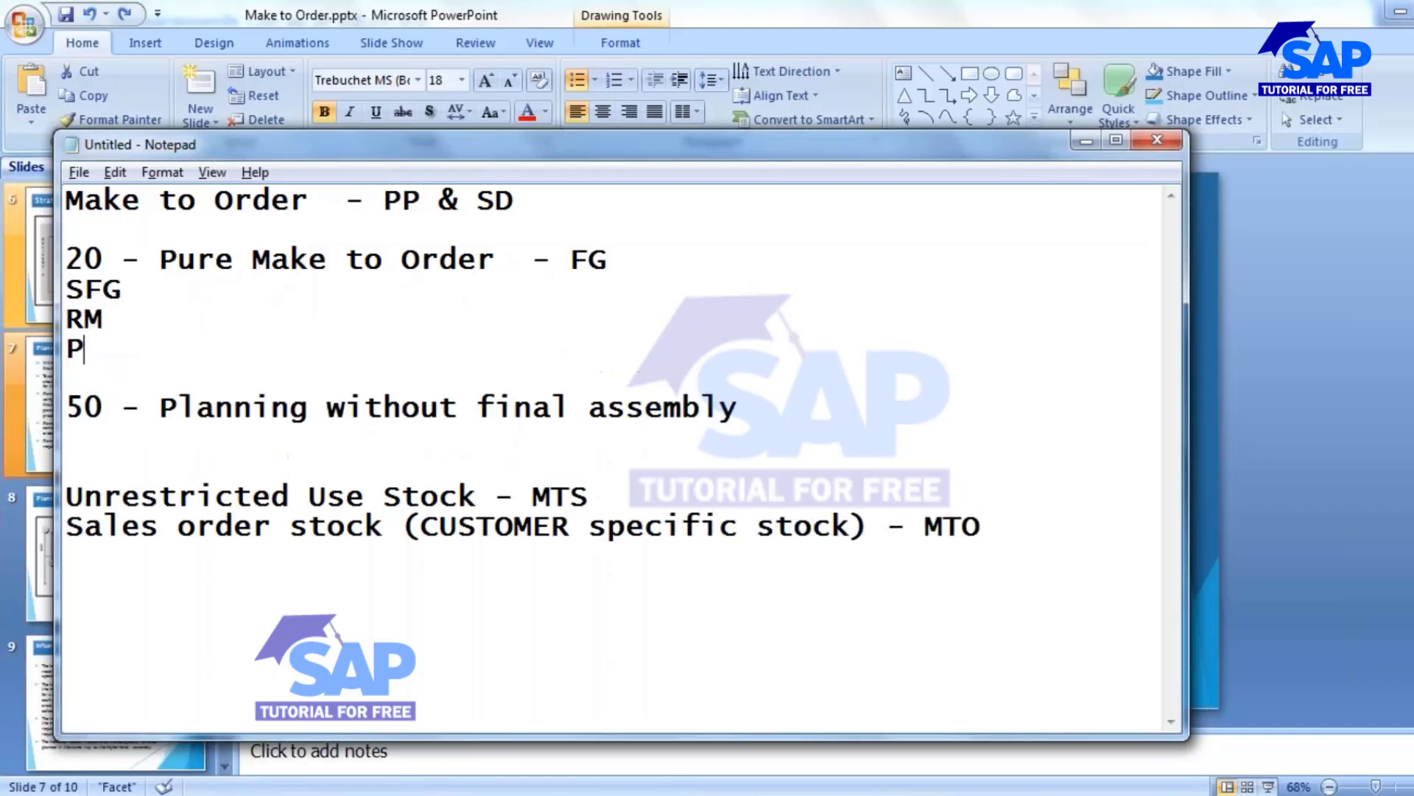
{"action": "type", "text": "M"}
Highlight the FG, SFG, RM and PM entries under strategy 20 in the notes one after another
{"action": "double_click", "coordinate": [571, 261]}
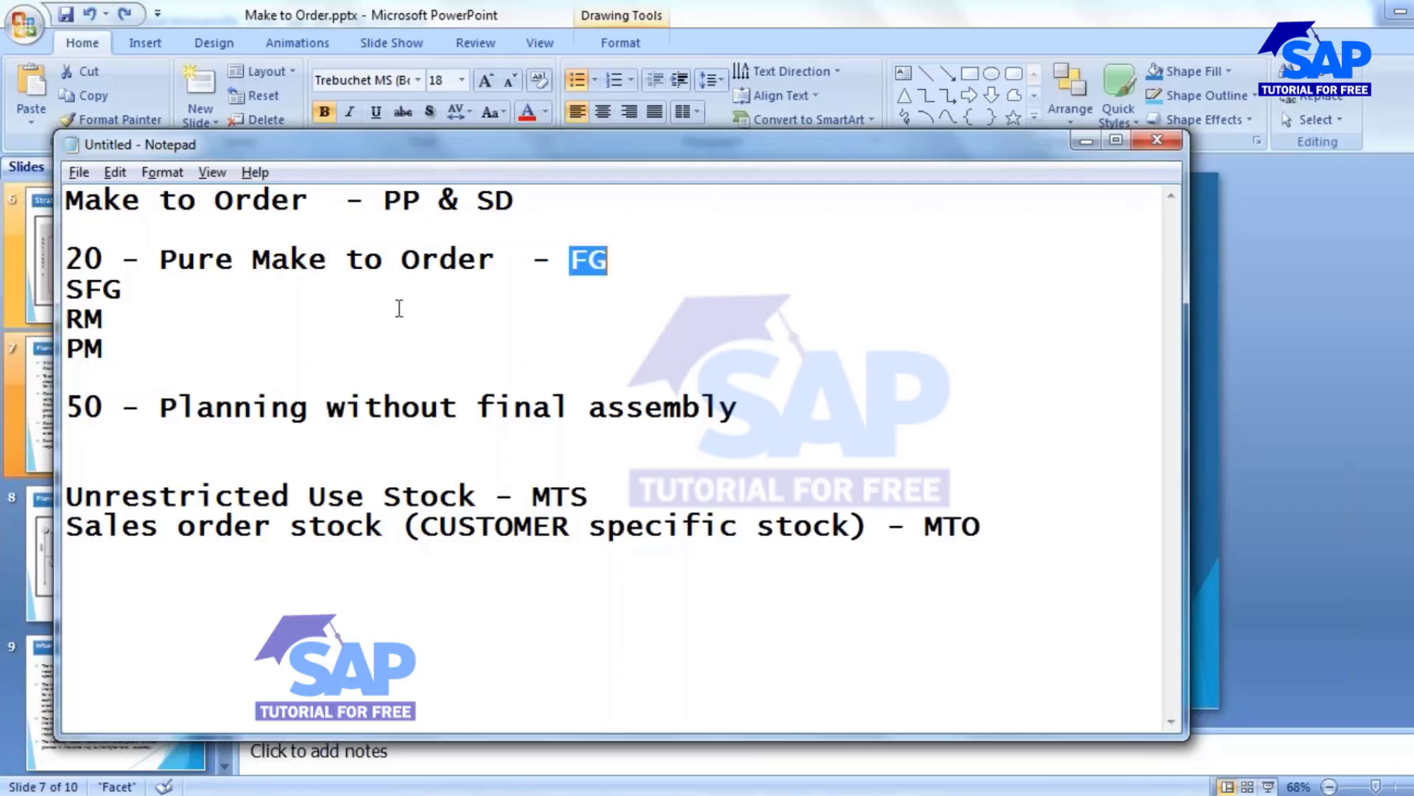
{"action": "left_click_drag", "start_coordinate": [132, 292], "coordinate": [64, 322]}
{"action": "double_click", "coordinate": [98, 351]}
{"action": "double_click", "coordinate": [83, 349]}
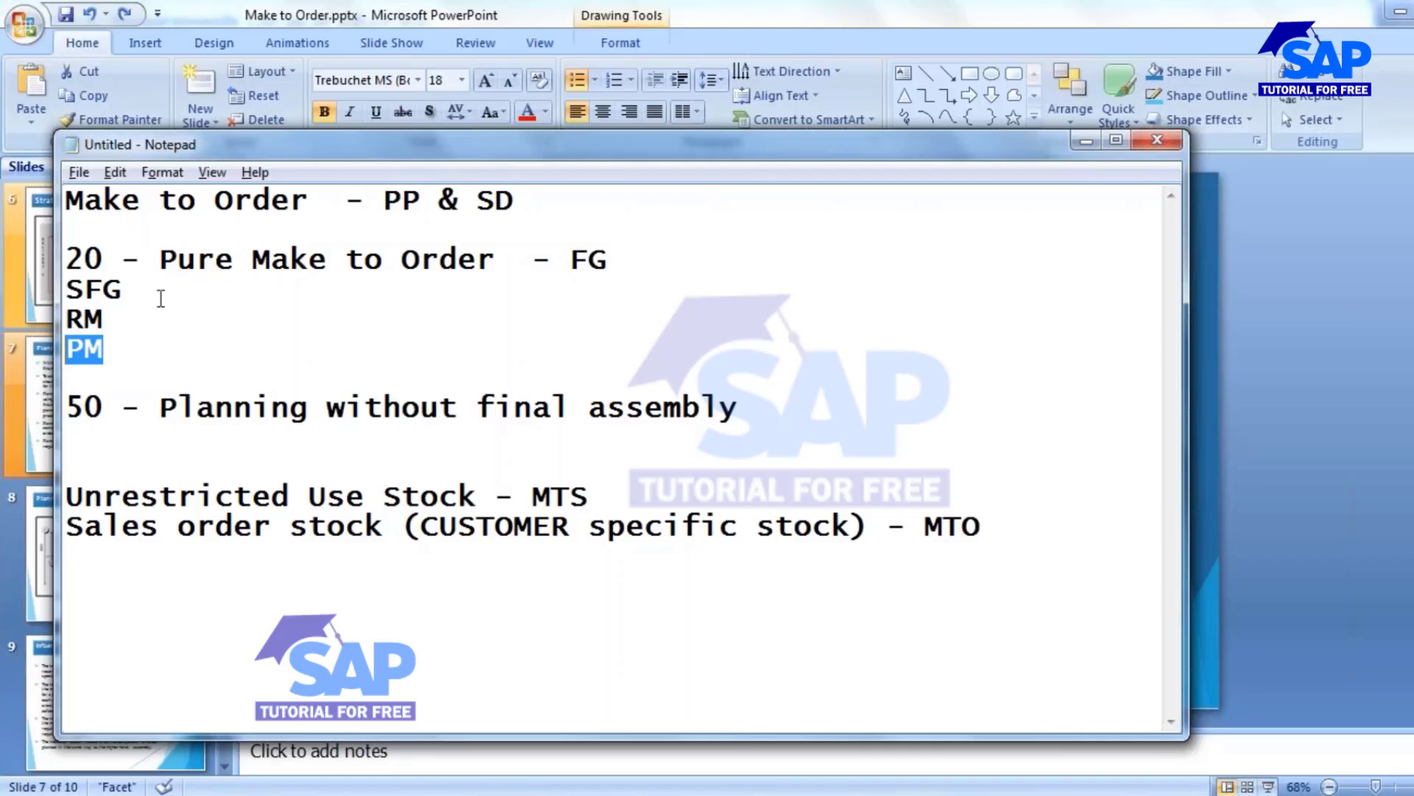
{"action": "left_click_drag", "start_coordinate": [144, 293], "coordinate": [56, 289]}
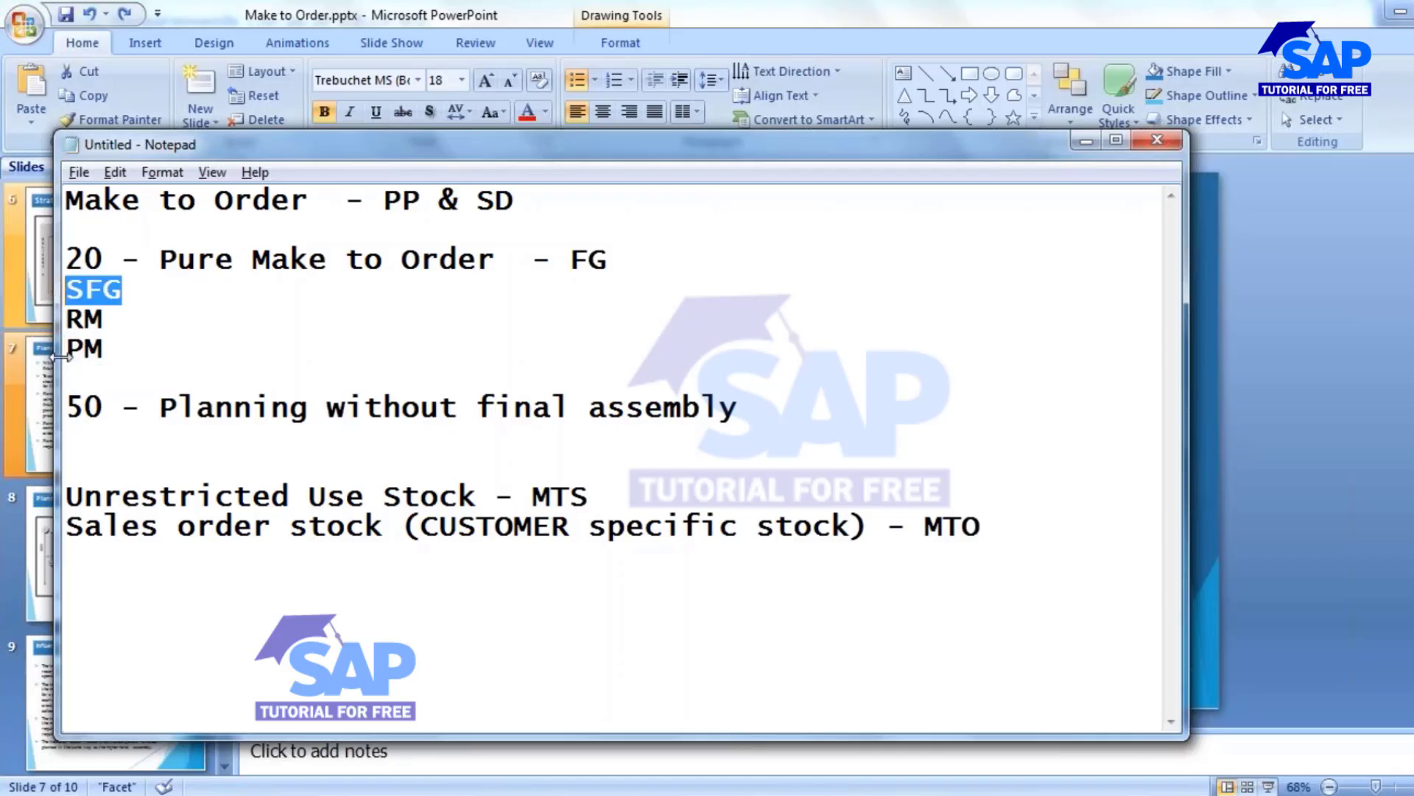
Highlight FG, strategy number 20 and the strategy 50 line in the Notepad notes, briefly consulting slide 7 in PowerPoint
{"action": "left_click", "coordinate": [101, 302]}
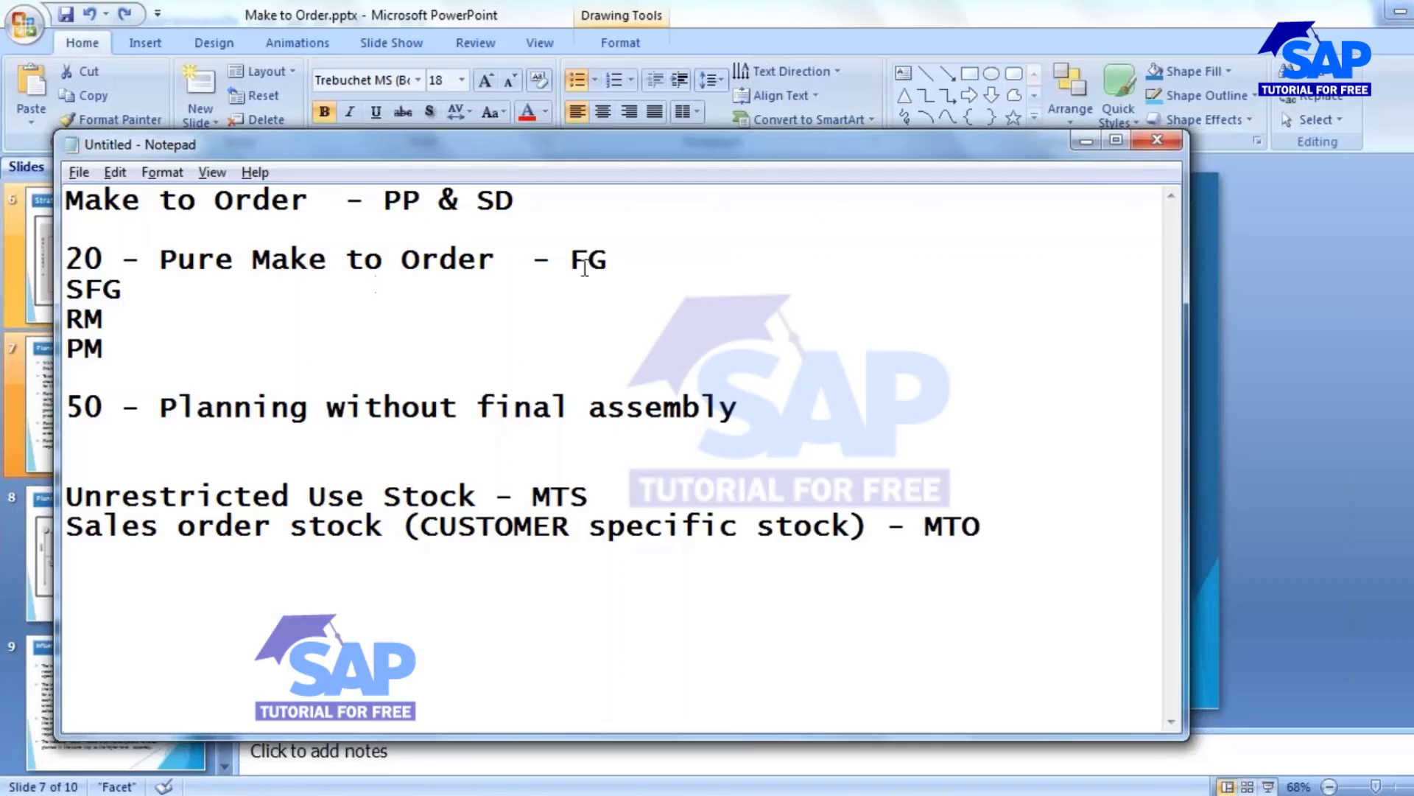
{"action": "left_click_drag", "start_coordinate": [570, 259], "coordinate": [609, 259]}
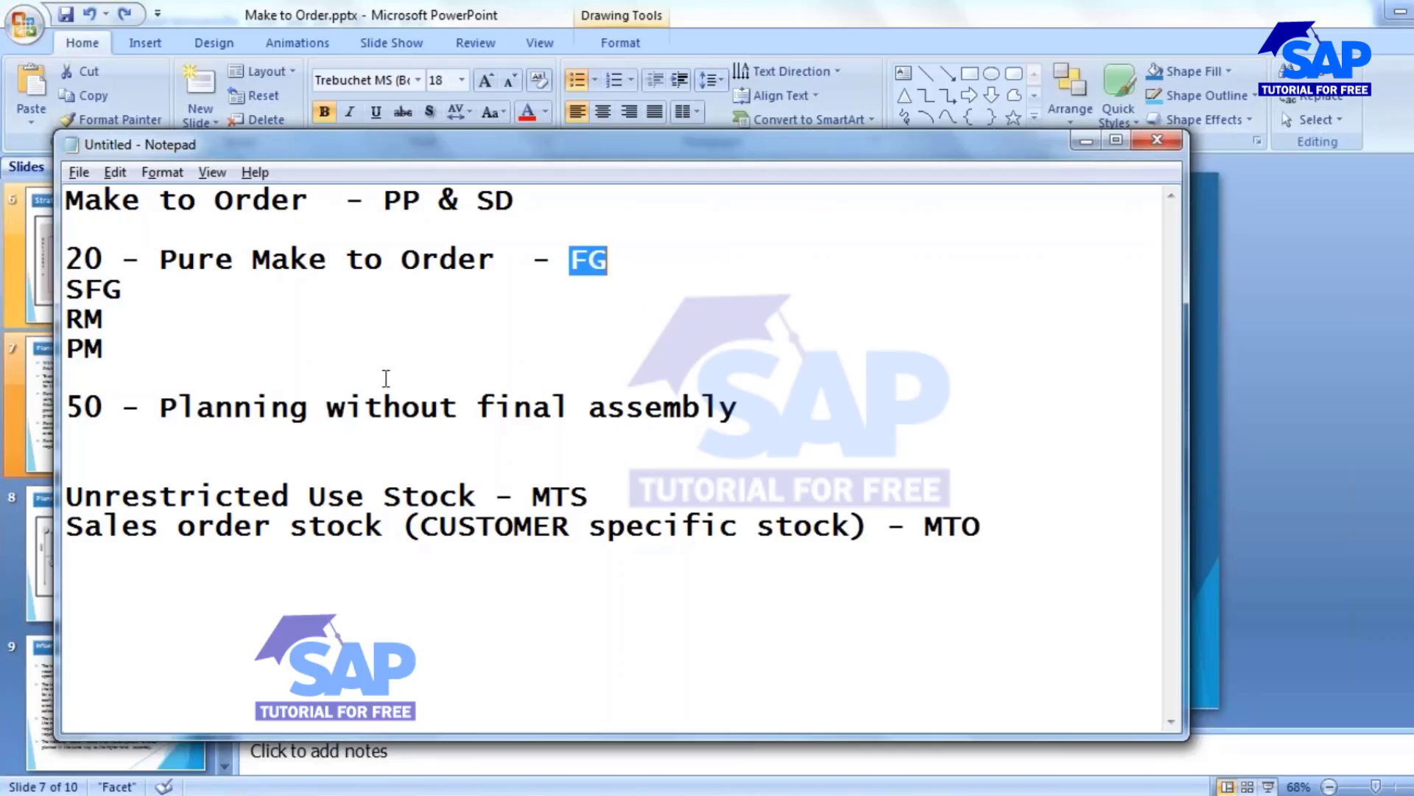
{"action": "left_click_drag", "start_coordinate": [104, 258], "coordinate": [59, 258]}
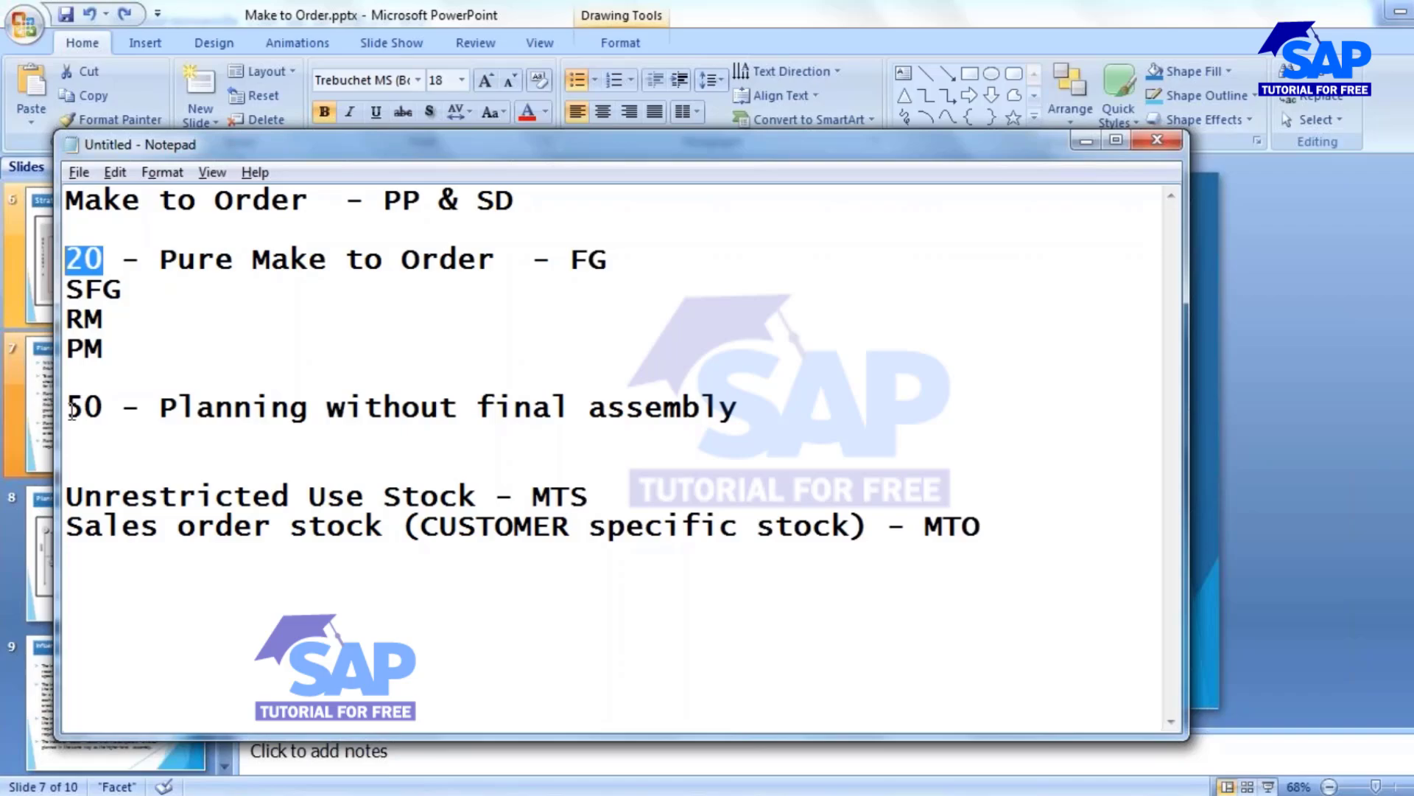
{"action": "left_click_drag", "start_coordinate": [66, 407], "coordinate": [710, 422]}
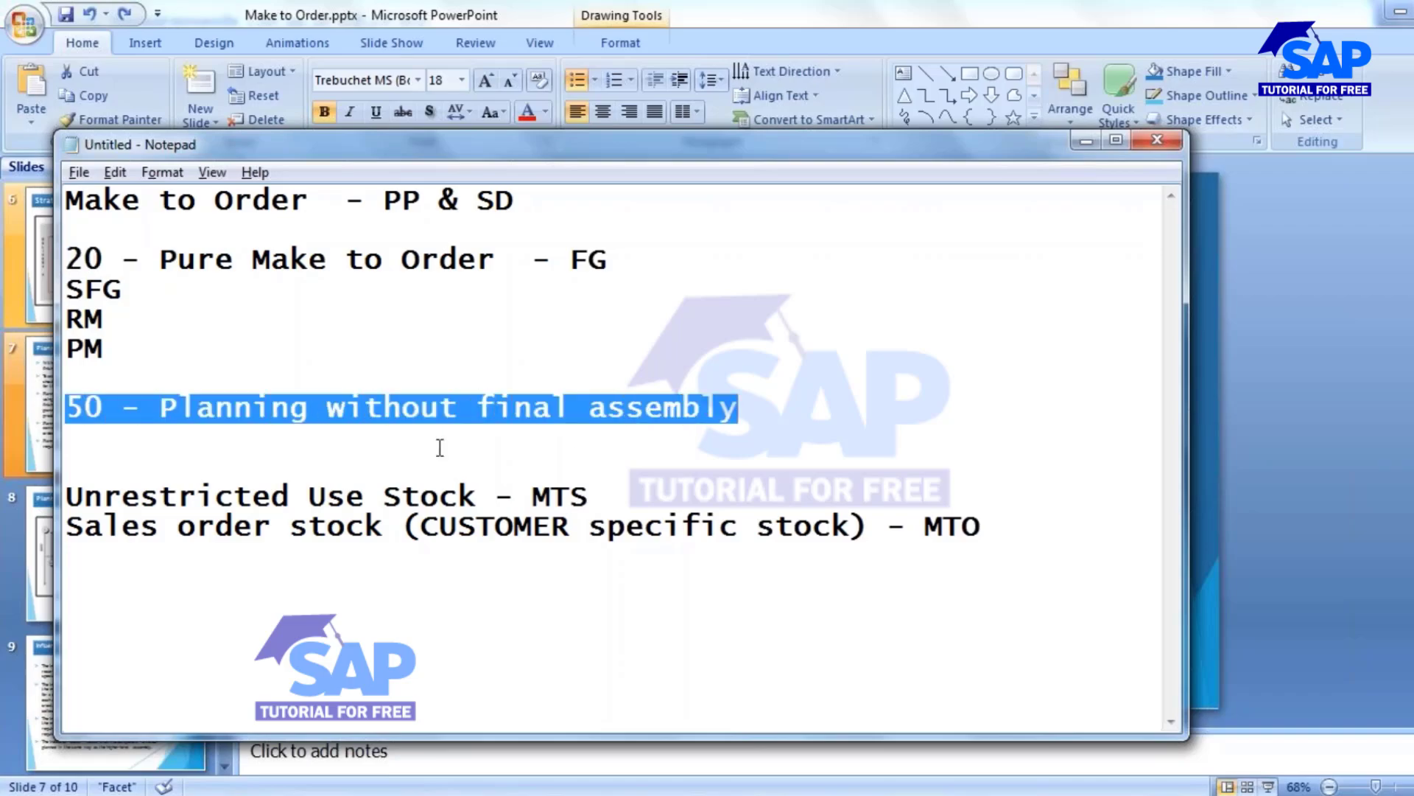
{"action": "key", "text": "alt+Tab"}
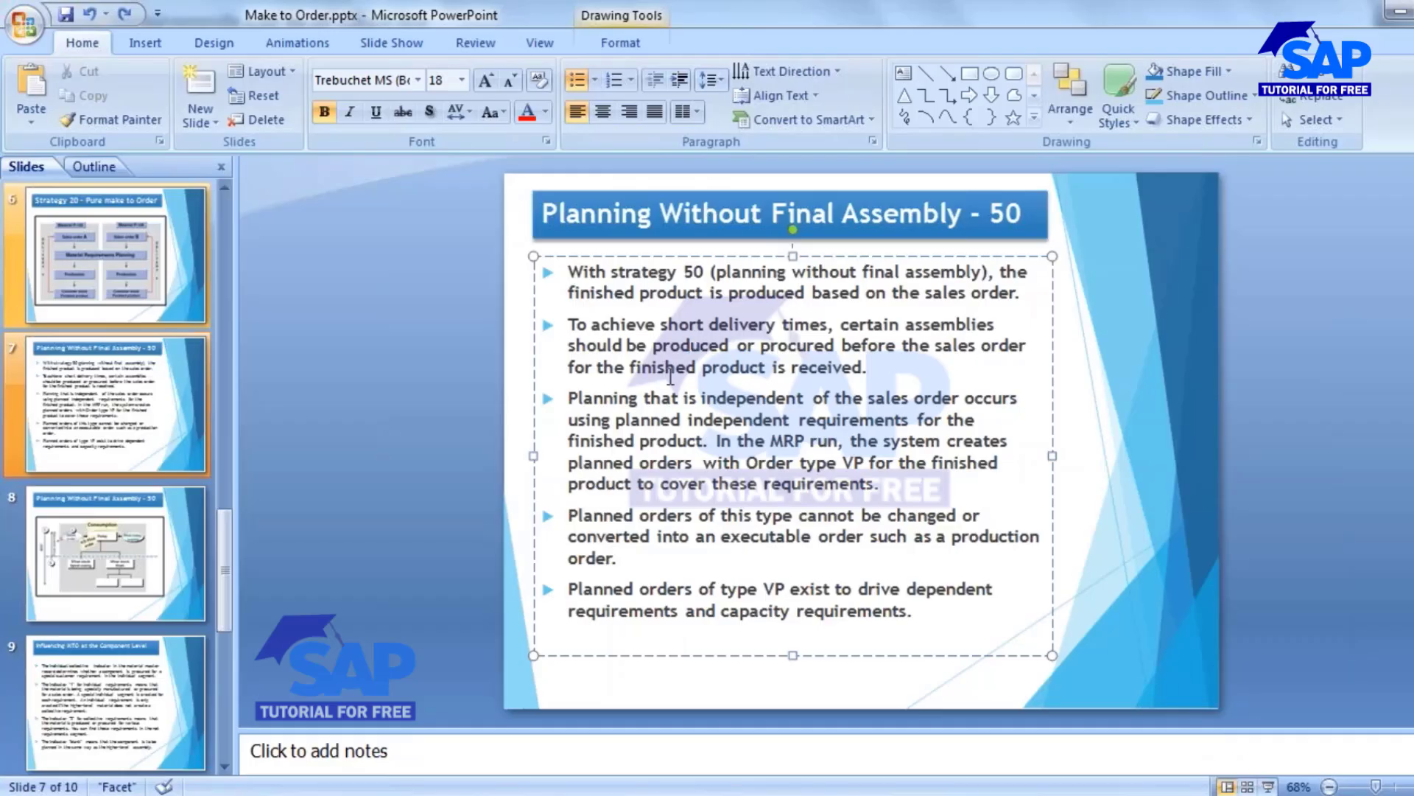
{"action": "key", "text": "alt+Tab"}
Highlight the component entries and FG under strategy 20 in the notes, and return to the title of slide 7 in PowerPoint
{"action": "left_click_drag", "start_coordinate": [123, 289], "coordinate": [53, 350]}
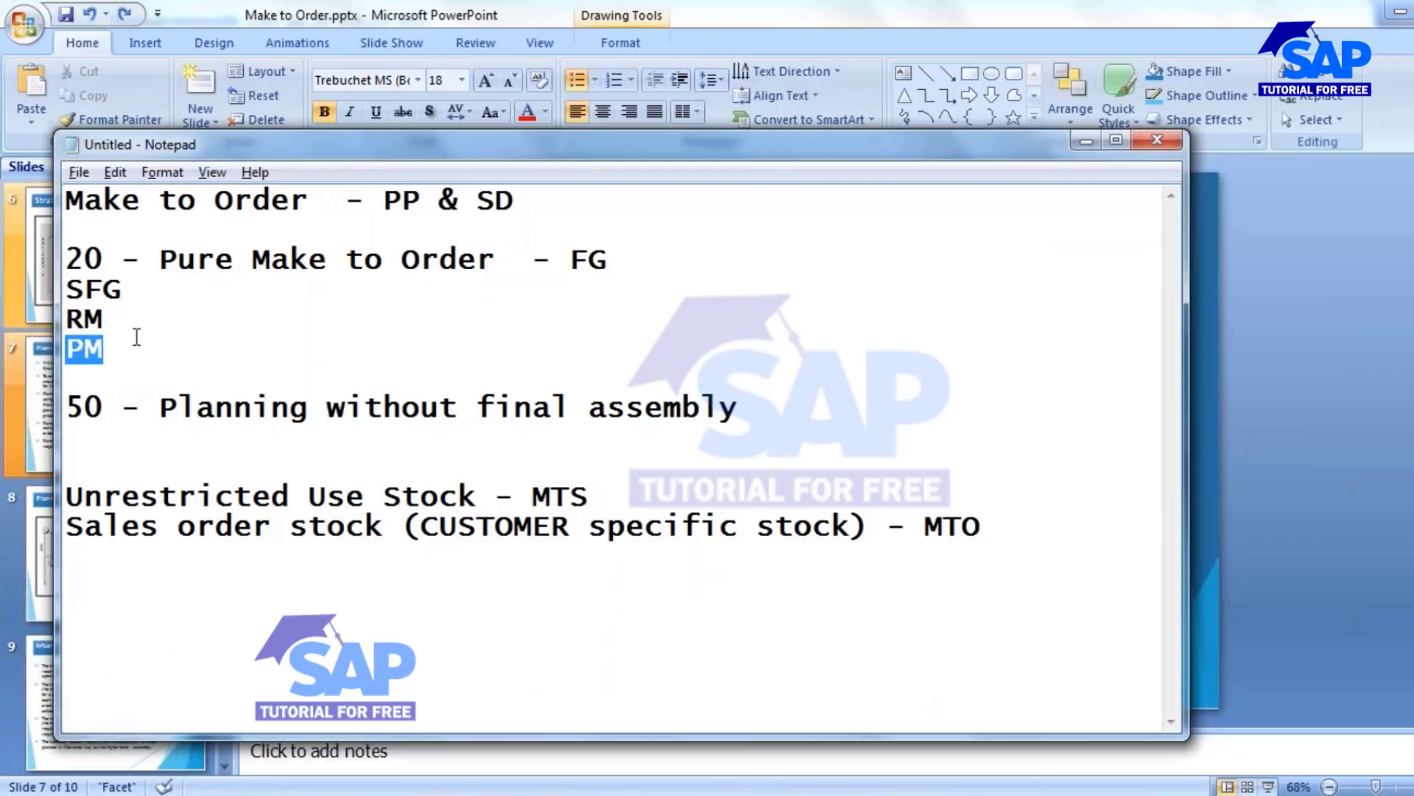
{"action": "left_click_drag", "start_coordinate": [567, 259], "coordinate": [608, 260]}
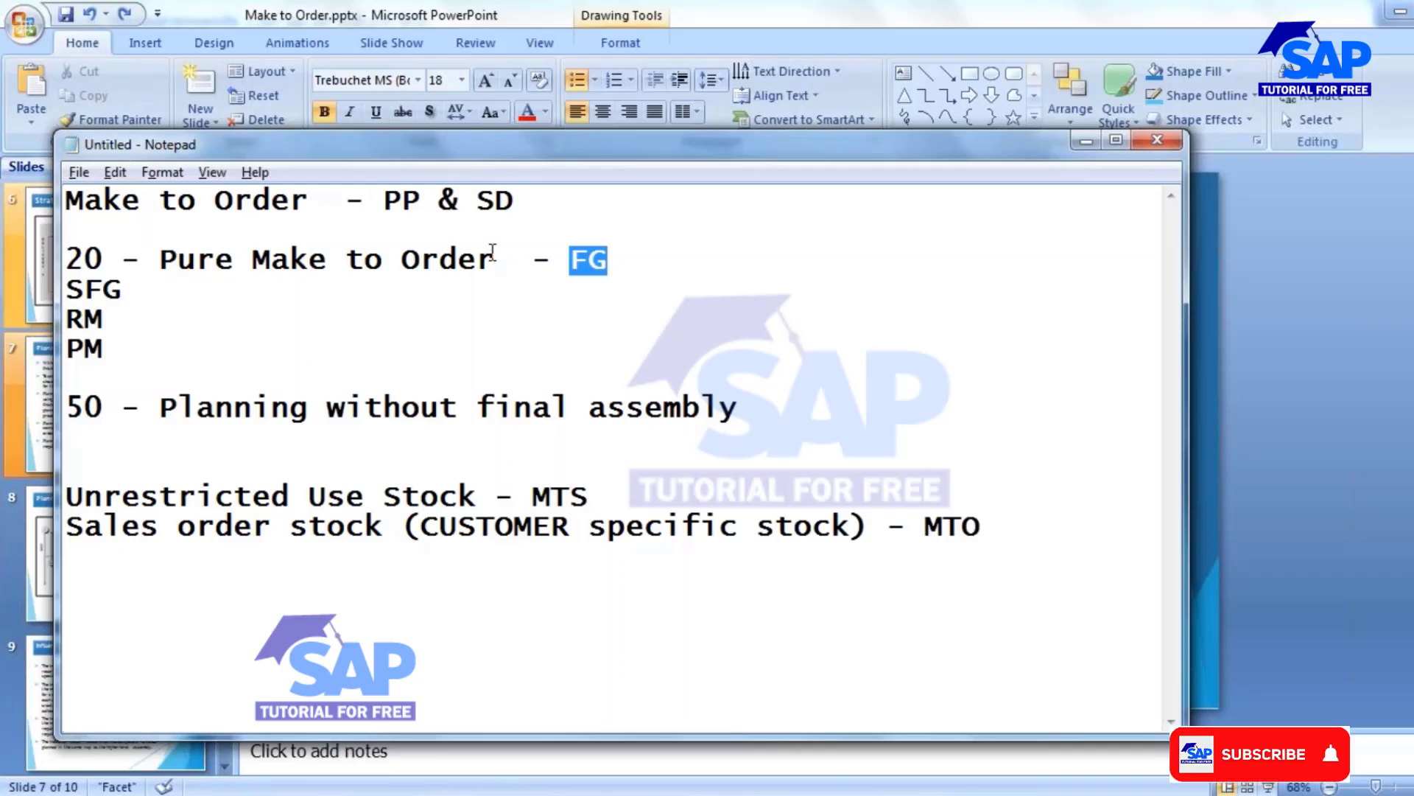
{"action": "left_click", "coordinate": [590, 260]}
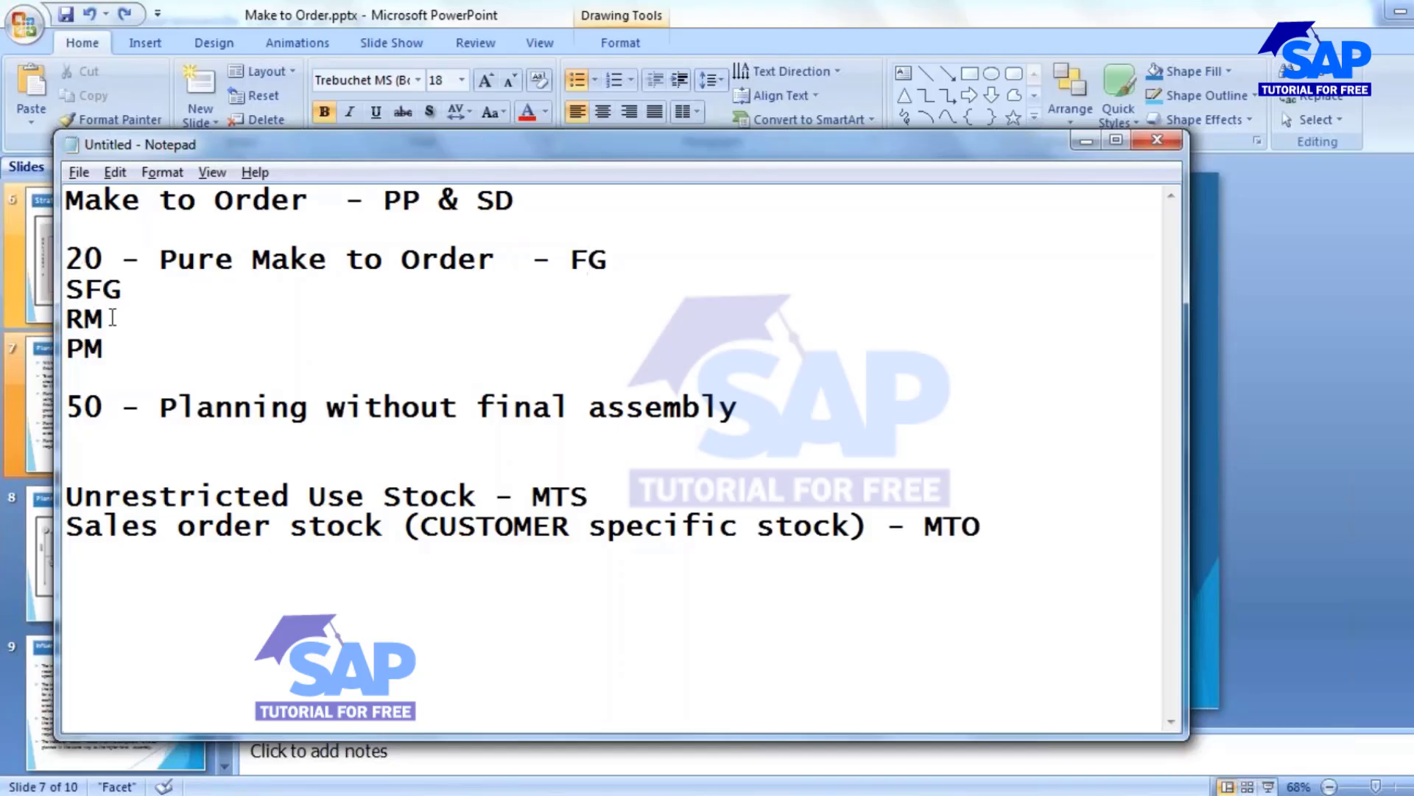
{"action": "left_click_drag", "start_coordinate": [570, 259], "coordinate": [652, 257]}
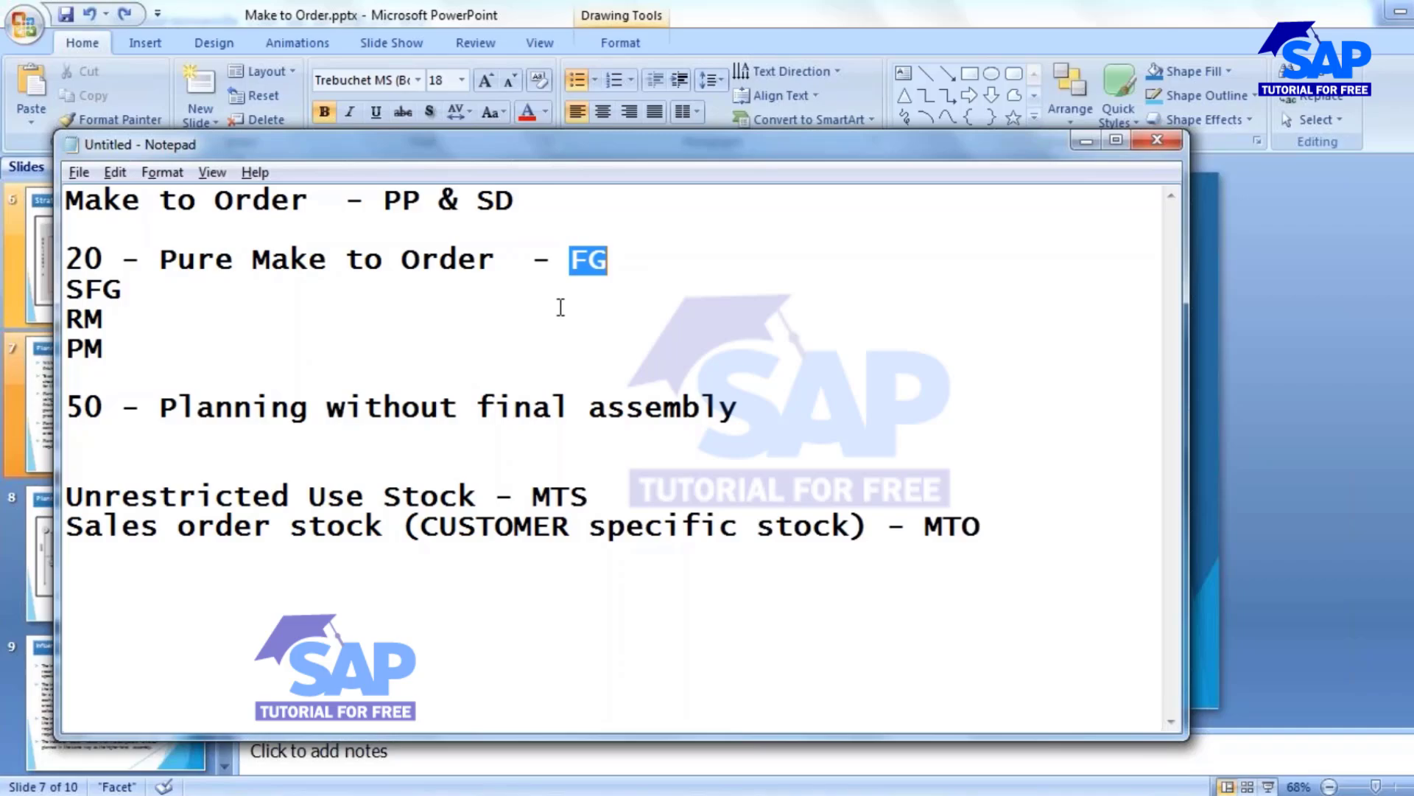
{"action": "left_click", "coordinate": [700, 794]}
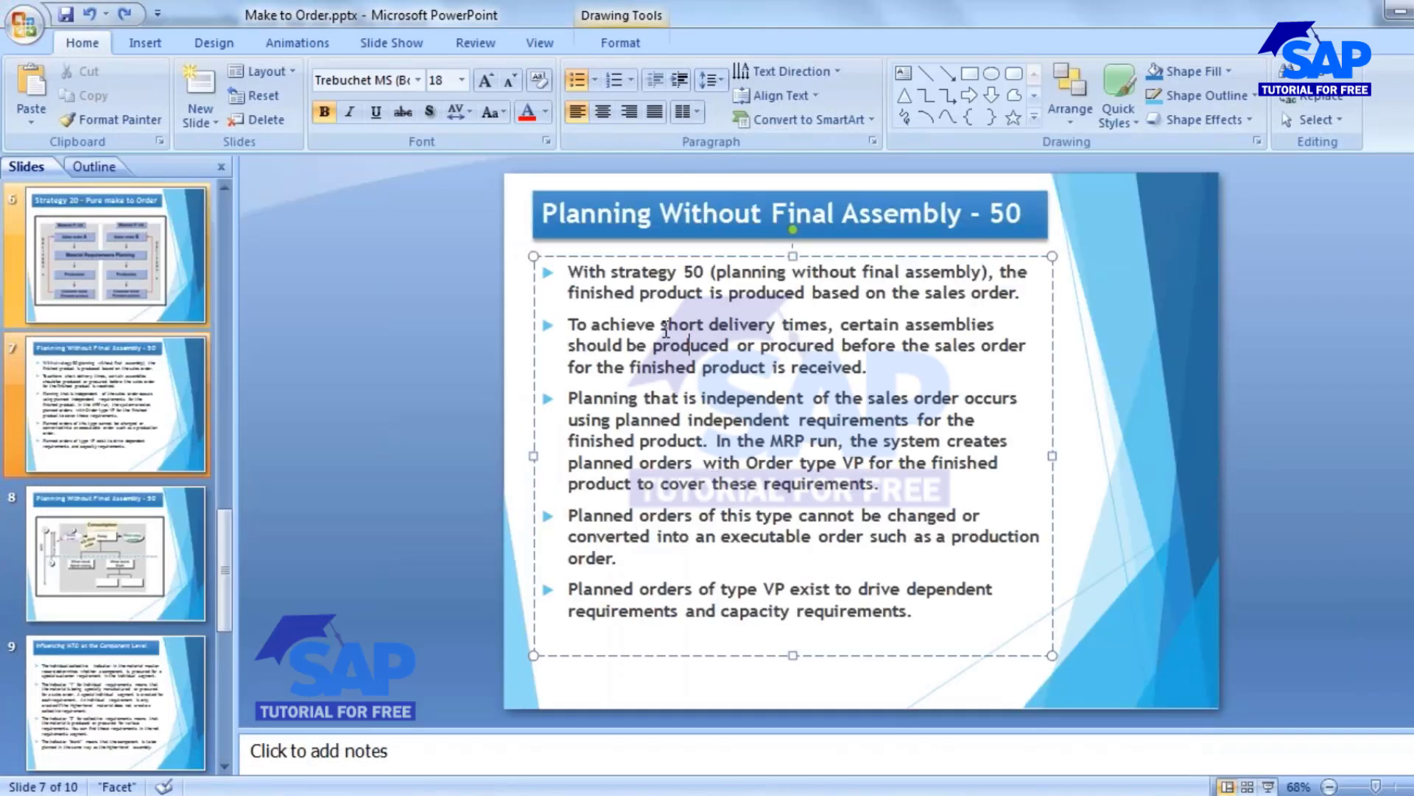
{"action": "left_click", "coordinate": [995, 215]}
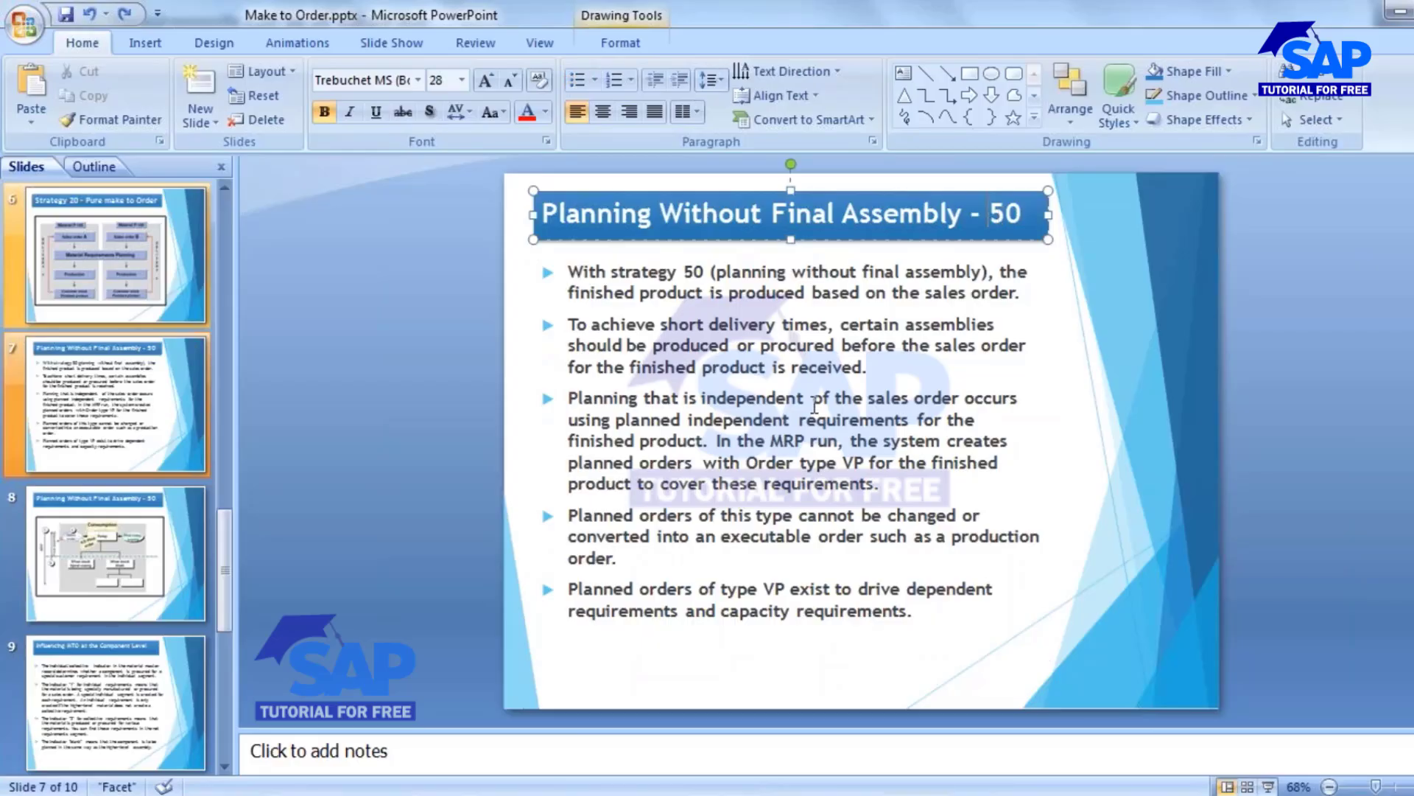
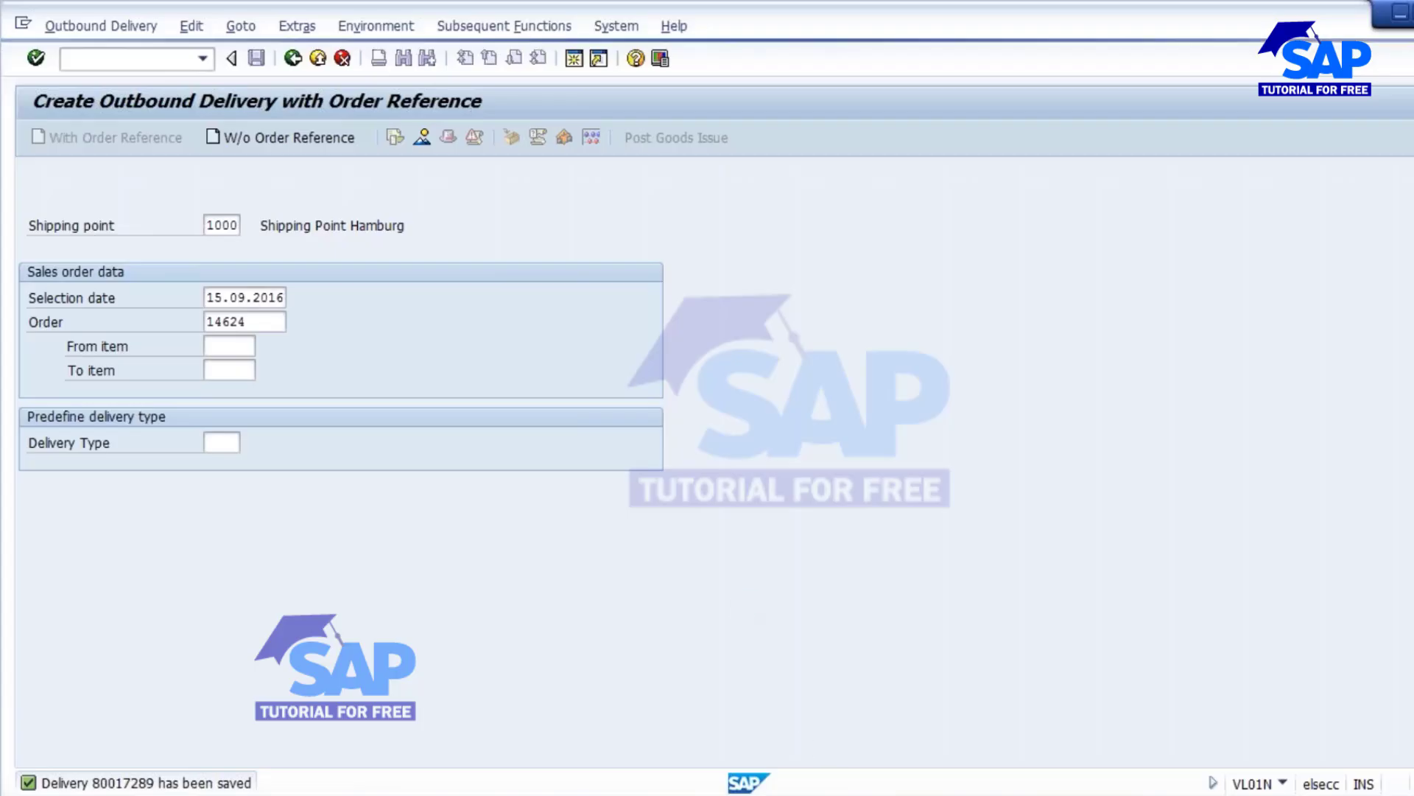
Log on to the SAP RAMS system from SAP Logon with the user name and account password, ending any other logons
{"action": "mouse_move", "coordinate": [815, 781]}
{"action": "left_click", "coordinate": [366, 698]}
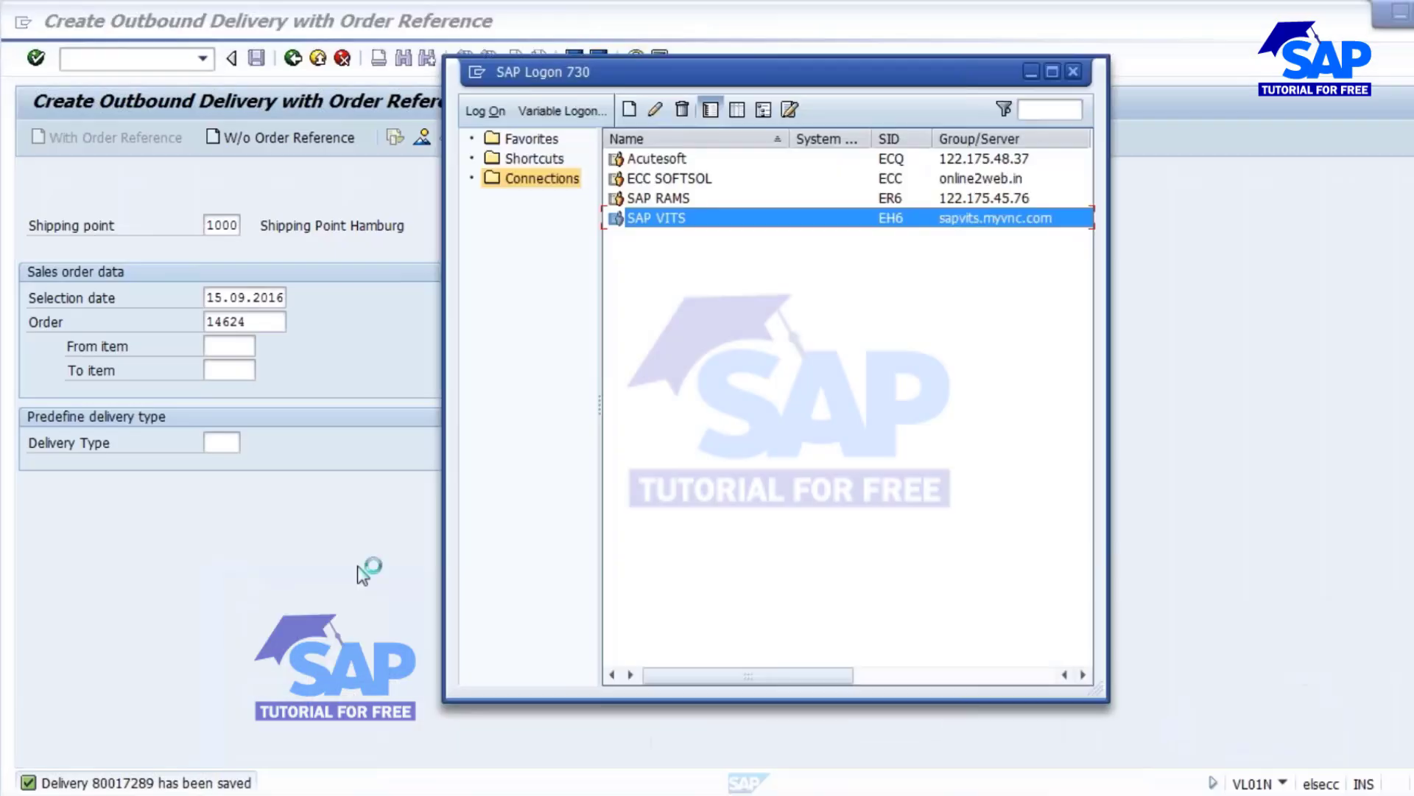
{"action": "double_click", "coordinate": [678, 196]}
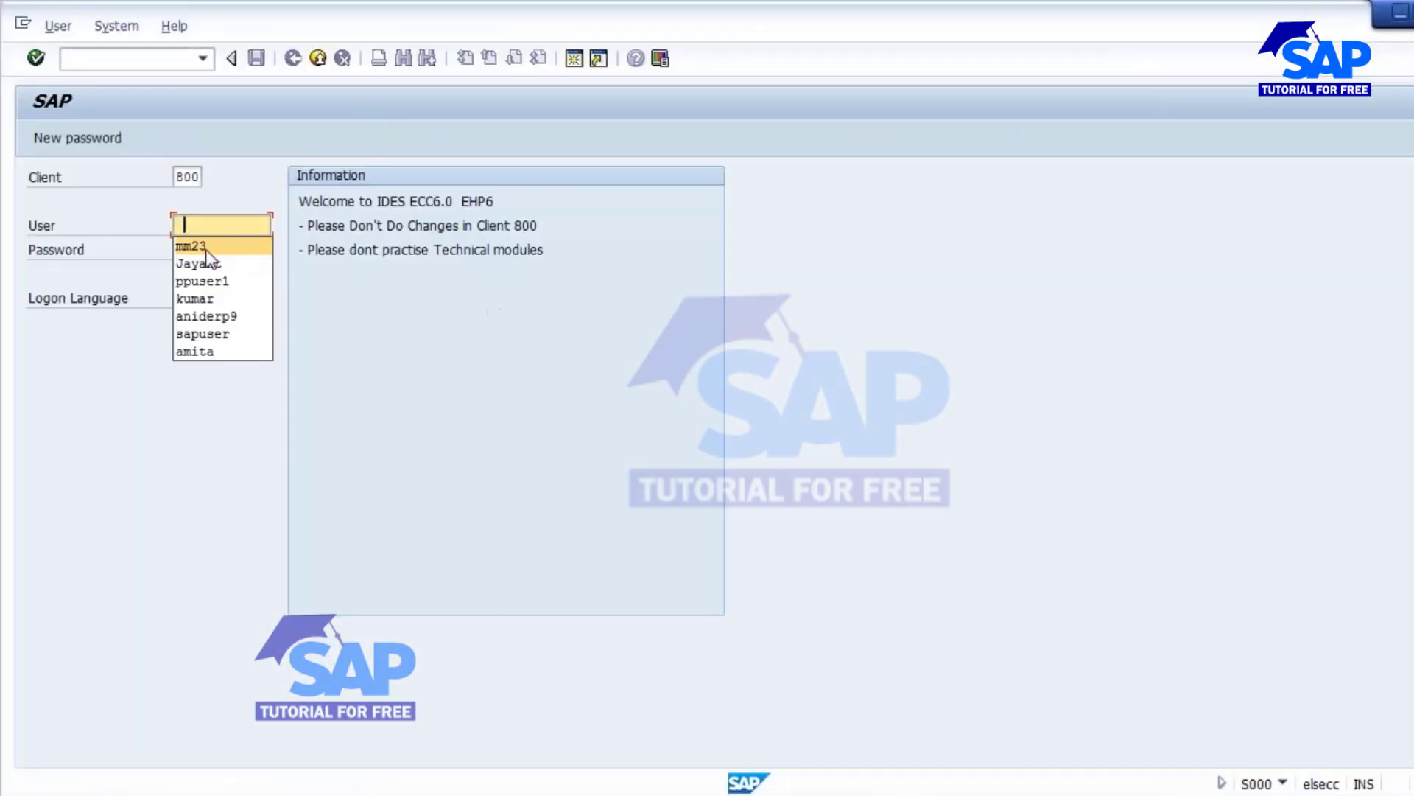
{"action": "left_click", "coordinate": [206, 248]}
{"action": "left_click", "coordinate": [229, 254]}
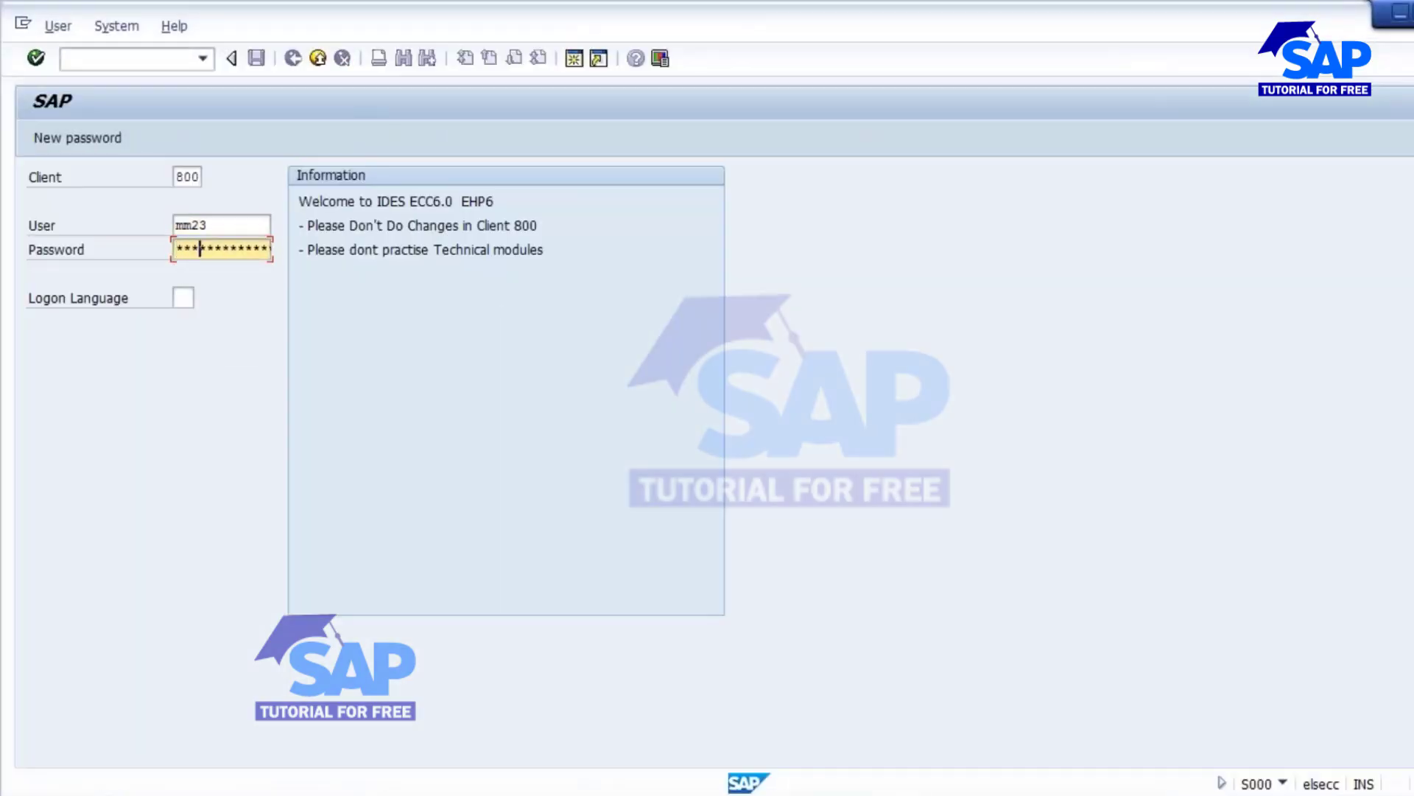
{"action": "key", "text": "Return"}
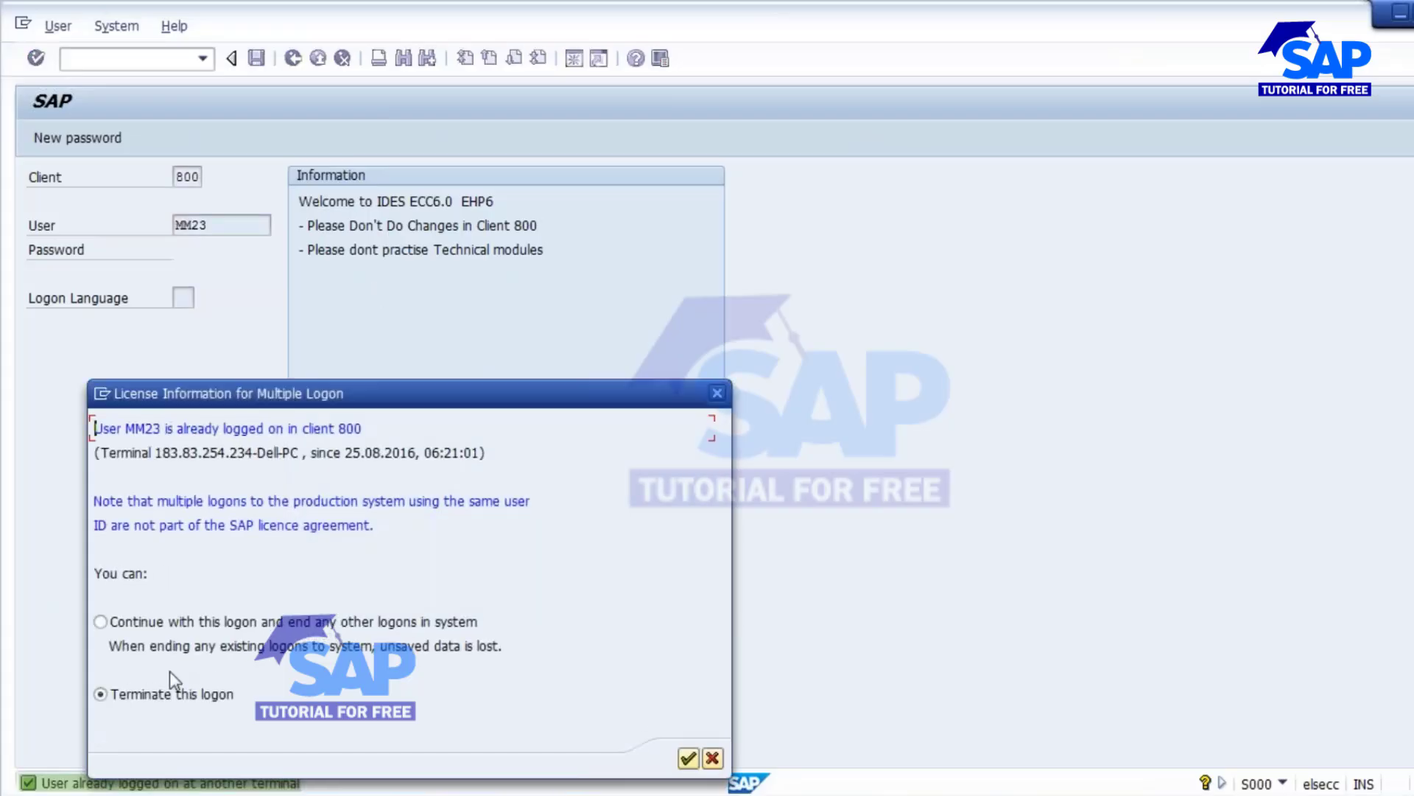
{"action": "left_click", "coordinate": [154, 625]}
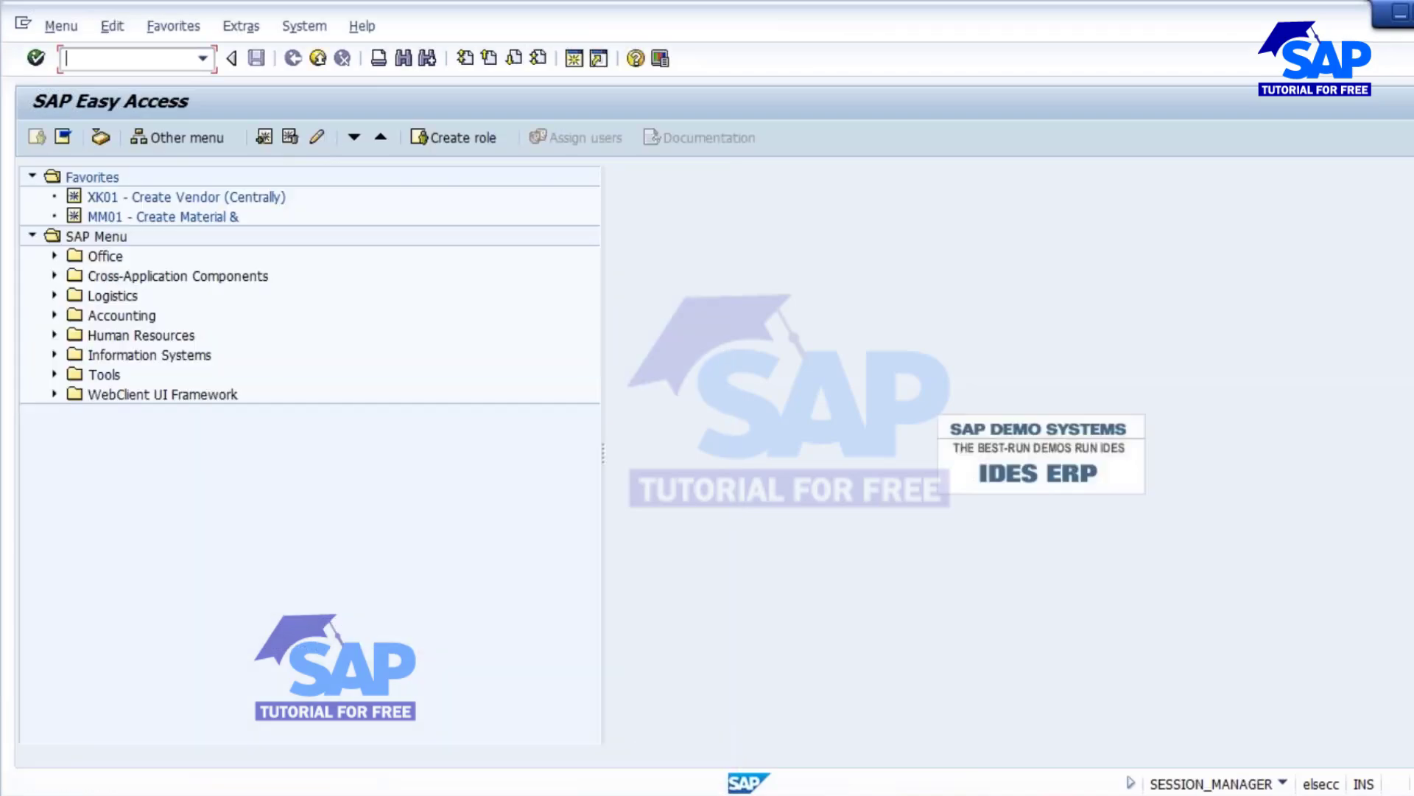
Start transaction MM02 and open material 10356 for changing in the MRP 3 view
{"action": "type", "text": "mm02"}
{"action": "key", "text": "Return"}
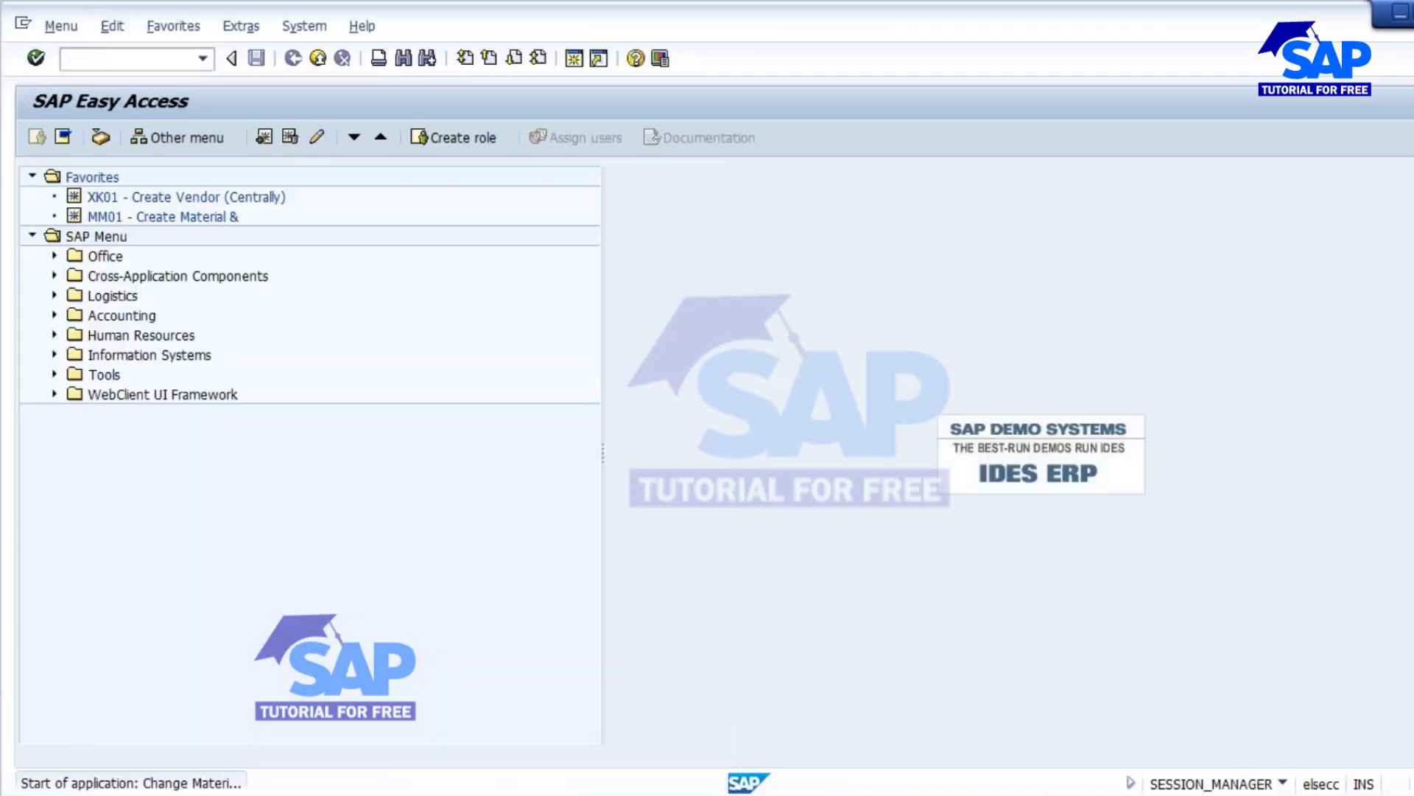
{"action": "key", "text": "Down"}
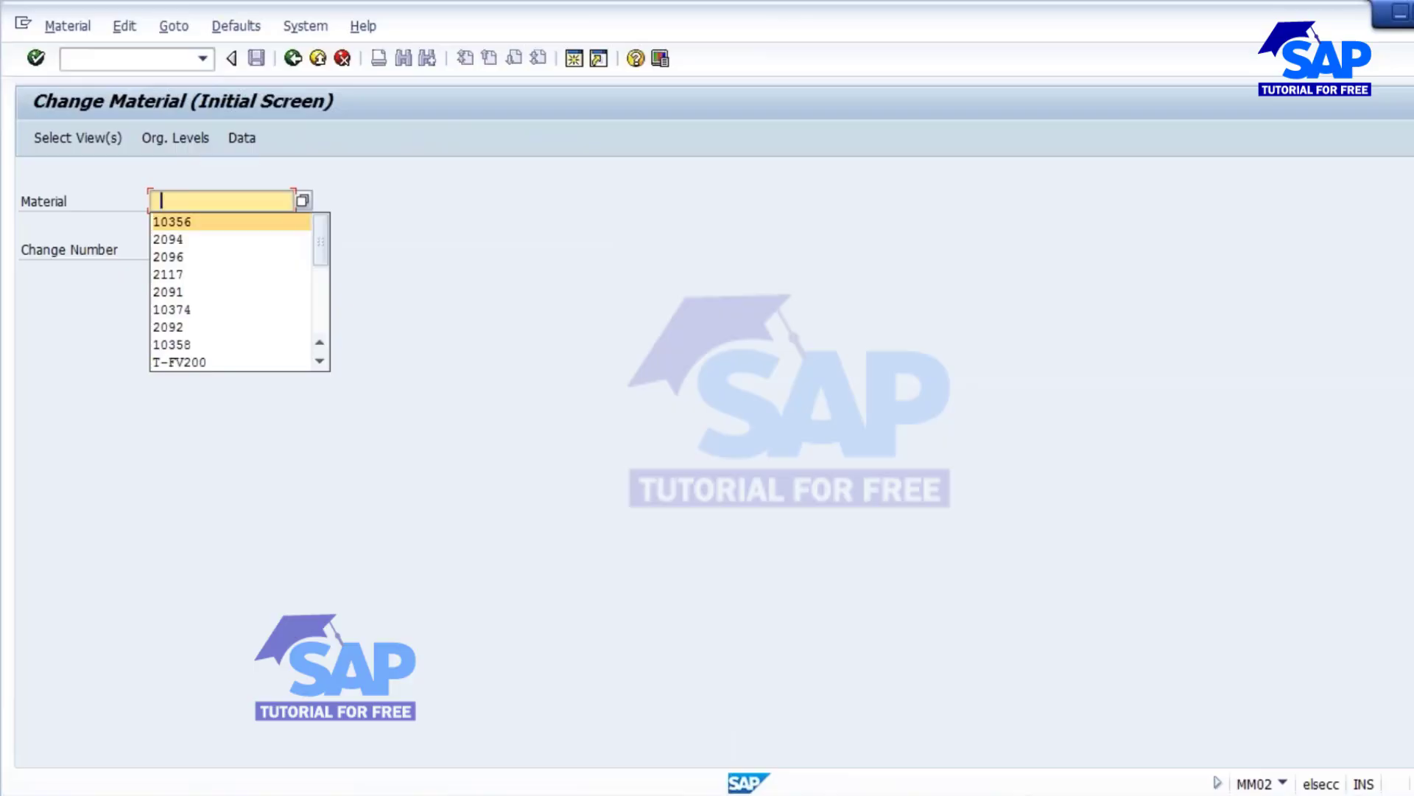
{"action": "key", "text": "Return"}
{"action": "key", "text": "Return"}
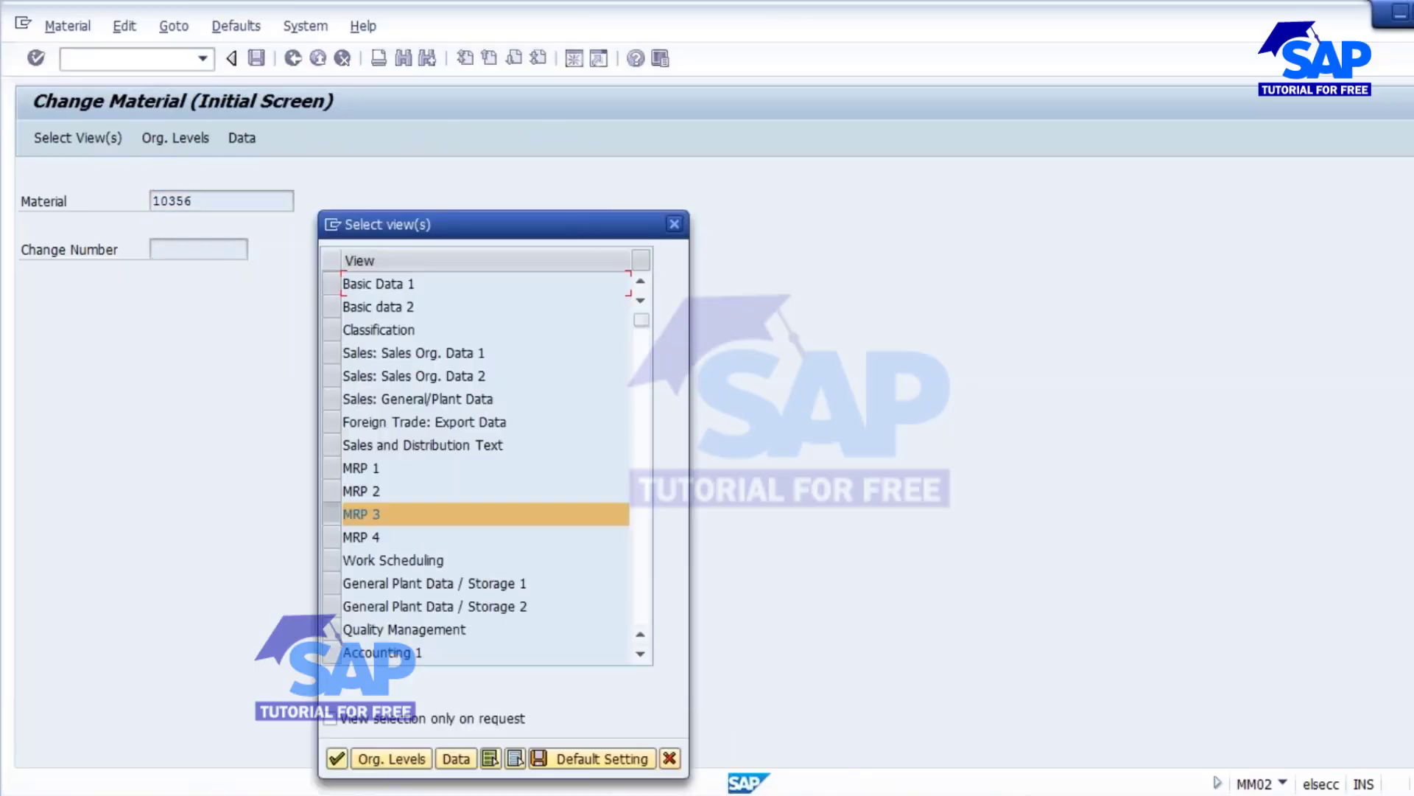
{"action": "key", "text": "Return"}
{"action": "key", "text": "Return"}
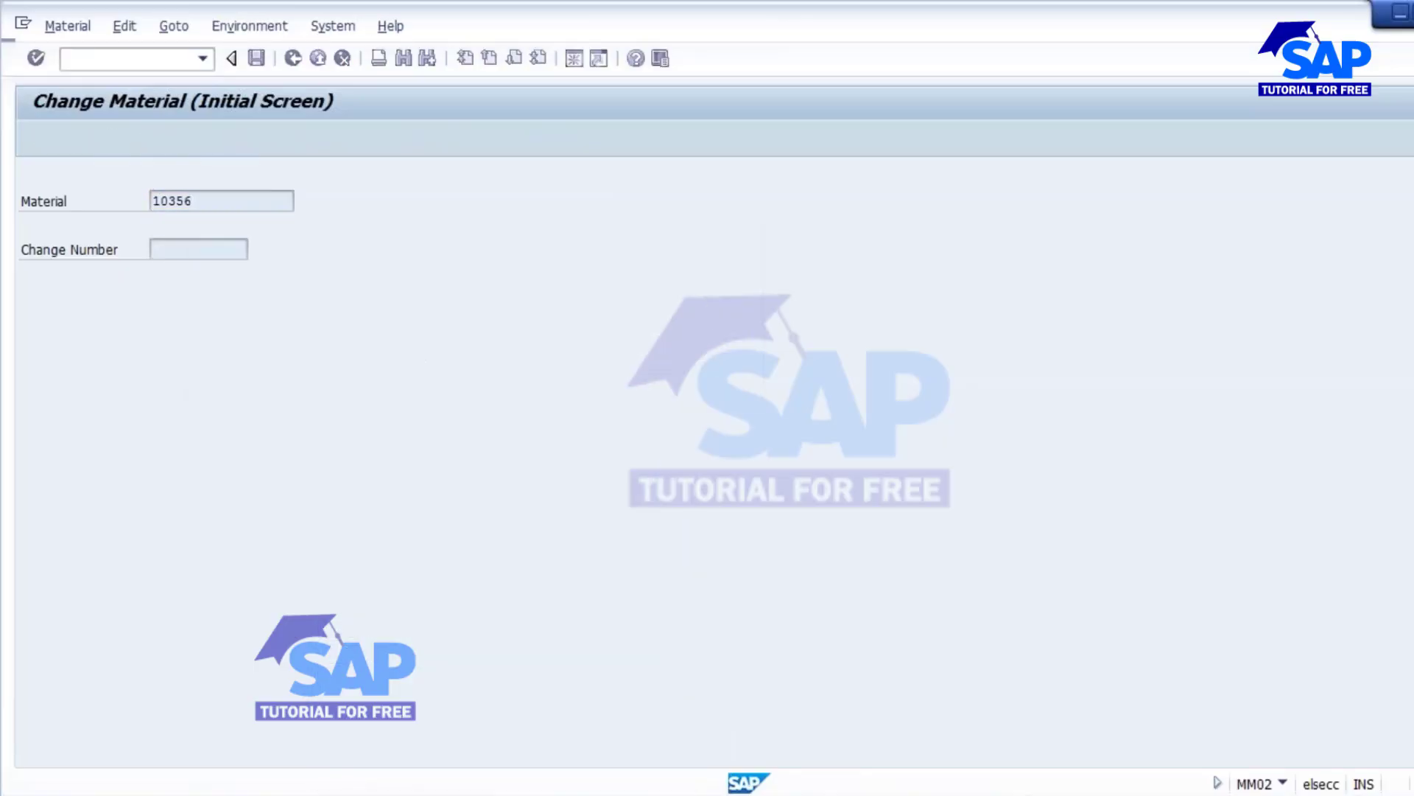
Set the strategy group of material 10356 to 50, cancel the exit prompt, and check the MRP 4 view before returning to MRP 3
{"action": "left_click", "coordinate": [205, 421]}
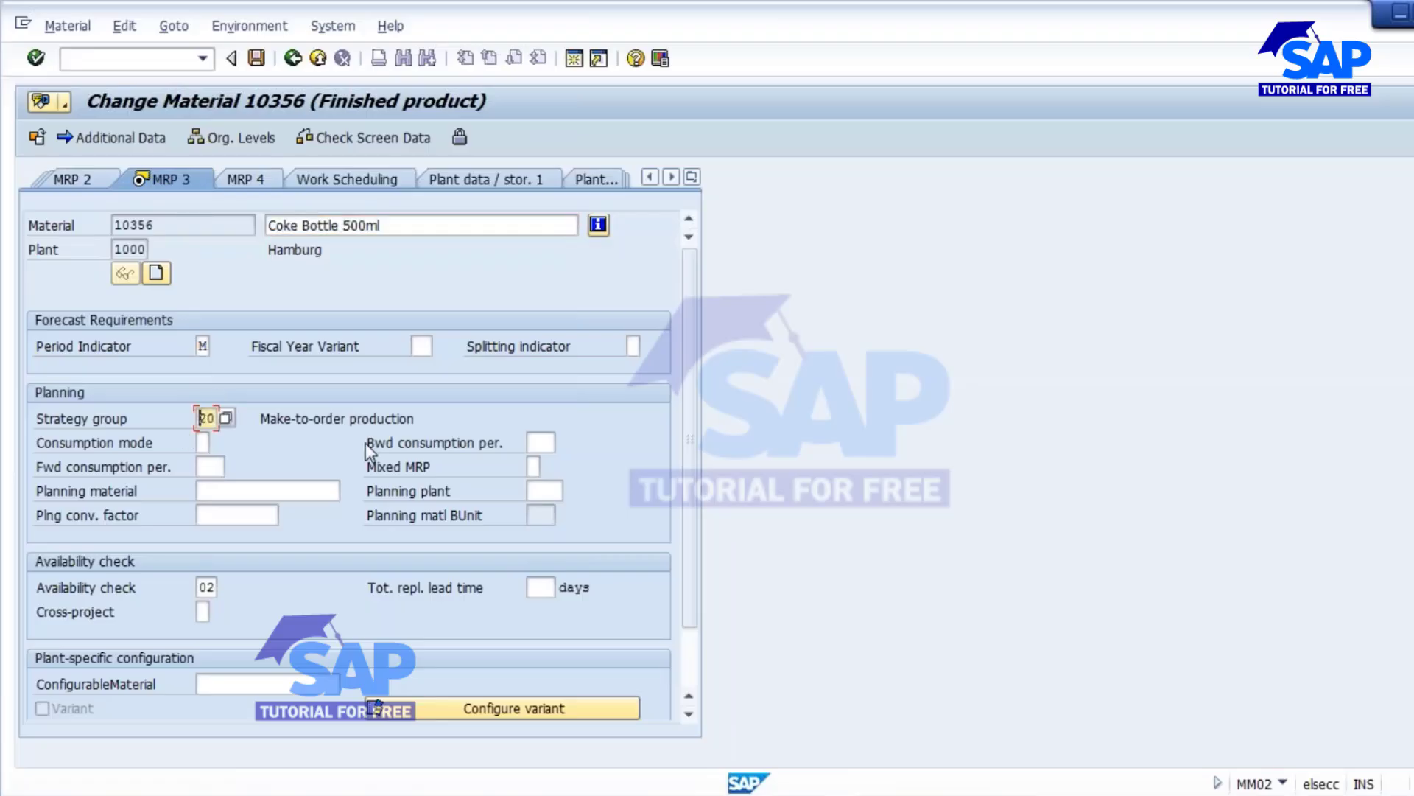
{"action": "key", "text": "Delete"}
{"action": "key", "text": "Delete"}
{"action": "type", "text": "50"}
{"action": "key", "text": "Return"}
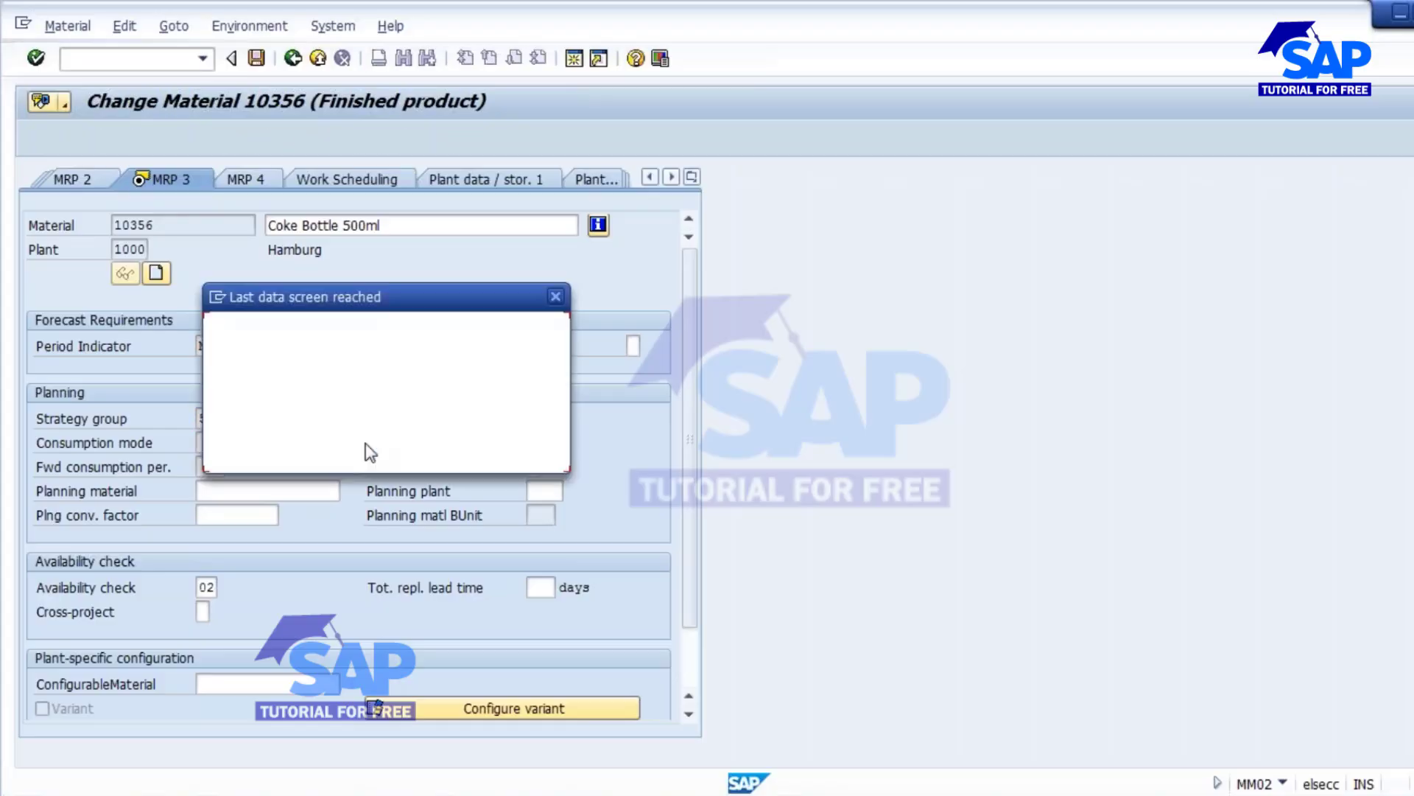
{"action": "left_click", "coordinate": [896, 515]}
{"action": "left_click", "coordinate": [451, 452]}
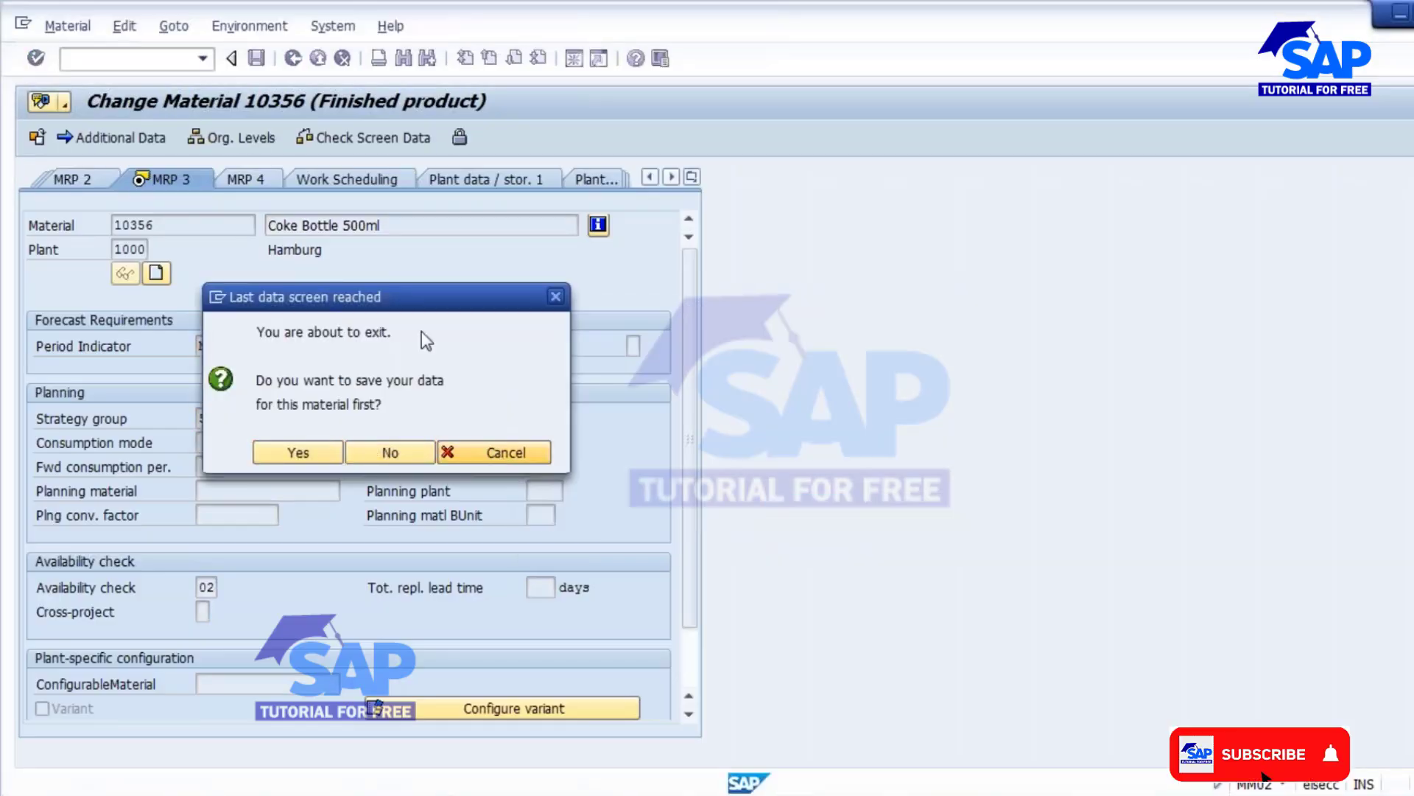
{"action": "left_click", "coordinate": [252, 180]}
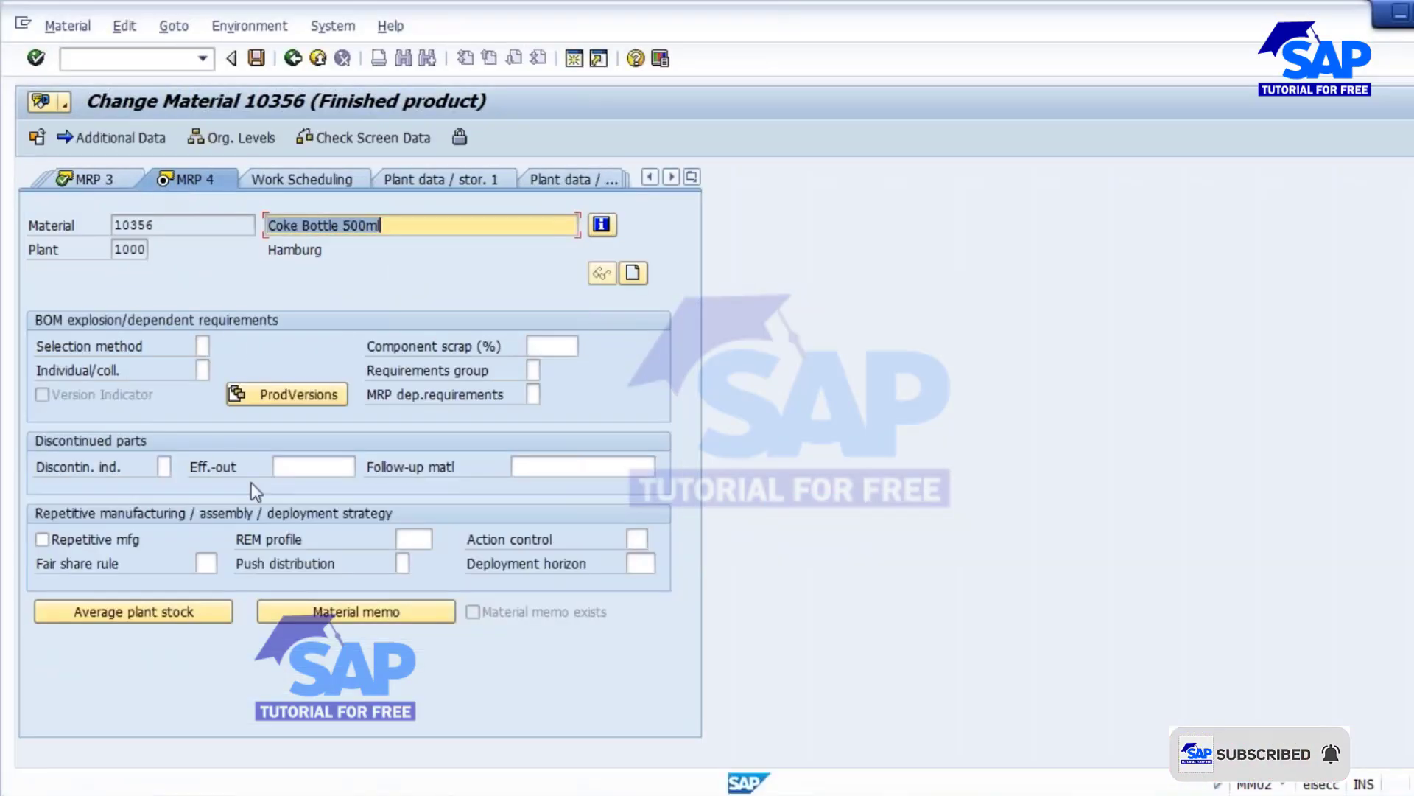
{"action": "left_click", "coordinate": [110, 180]}
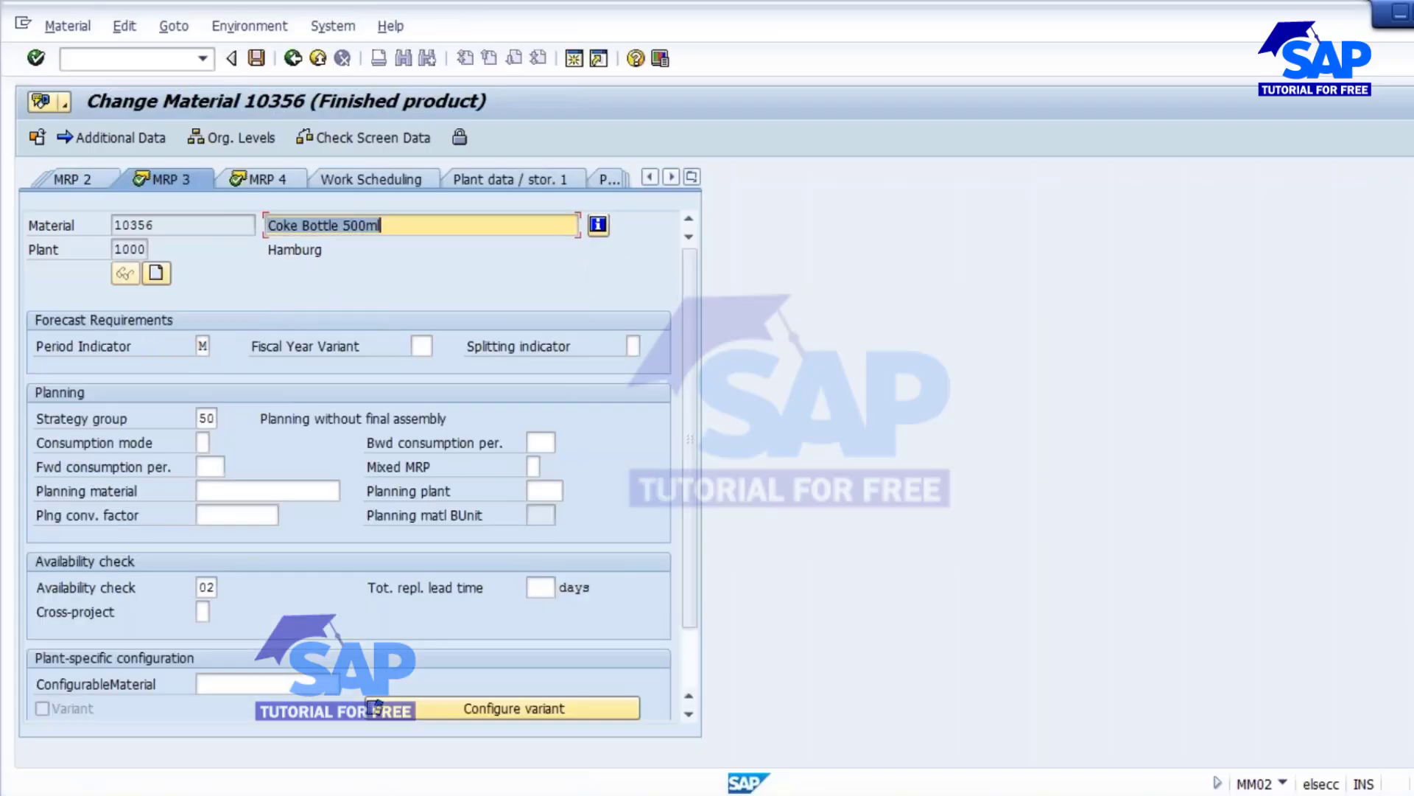
Set consumption mode 2 with backward and forward consumption periods of 999, and save material 10356
{"action": "left_click", "coordinate": [203, 444]}
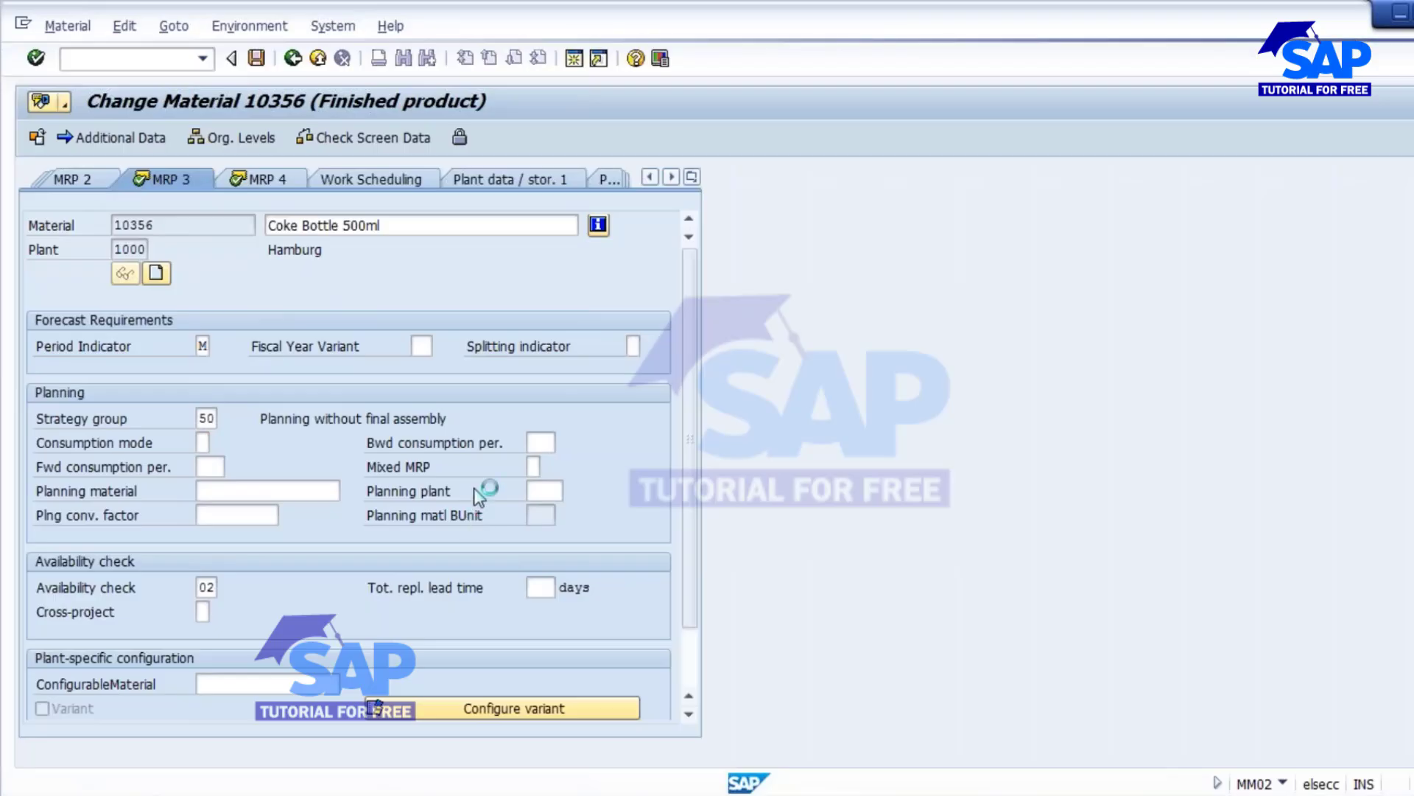
{"action": "key", "text": "F4"}
{"action": "double_click", "coordinate": [198, 268]}
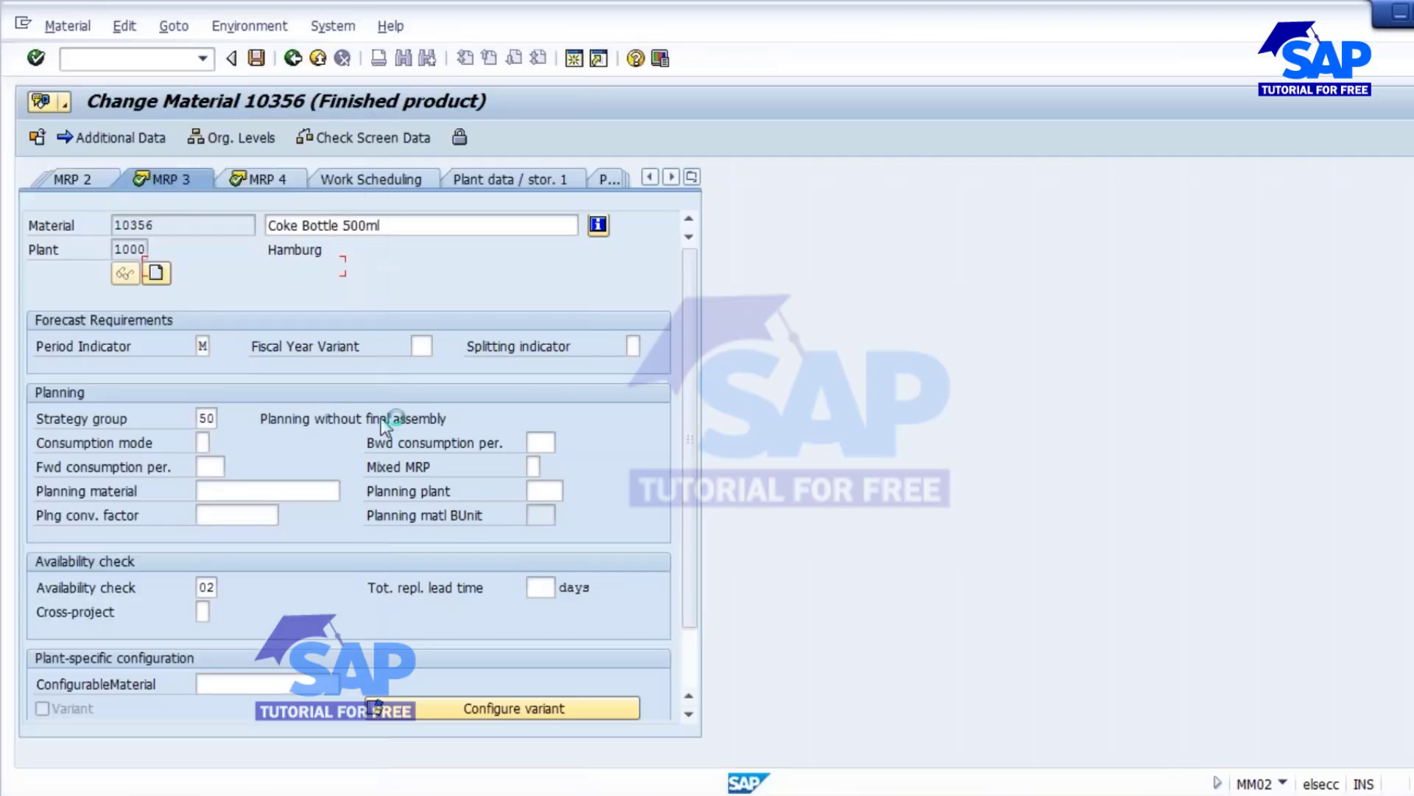
{"action": "key", "text": "Tab"}
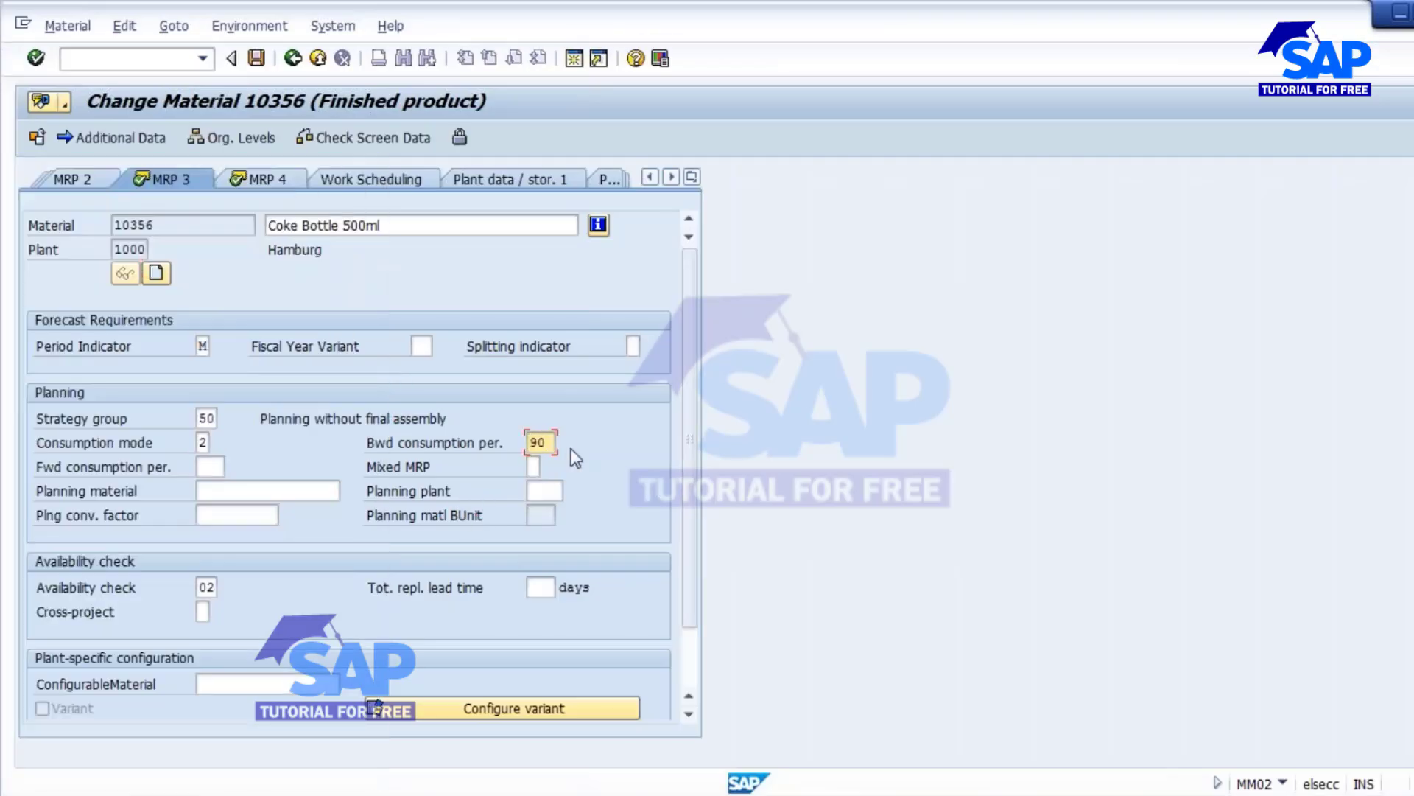
{"action": "type", "text": "999"}
{"action": "key", "text": "Tab"}
{"action": "type", "text": "999"}
{"action": "key", "text": "shift+Tab"}
{"action": "left_click", "coordinate": [207, 418]}
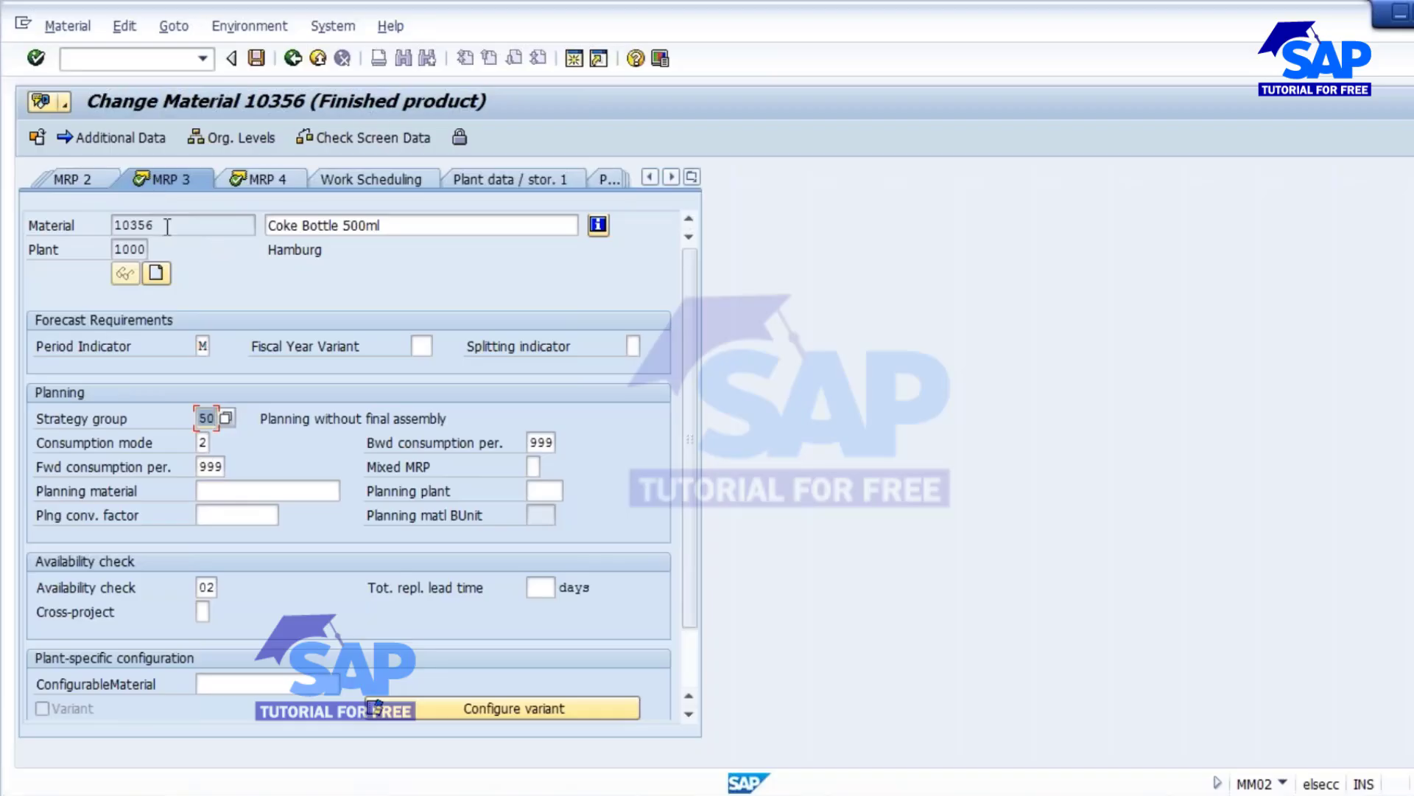
{"action": "left_click", "coordinate": [133, 224]}
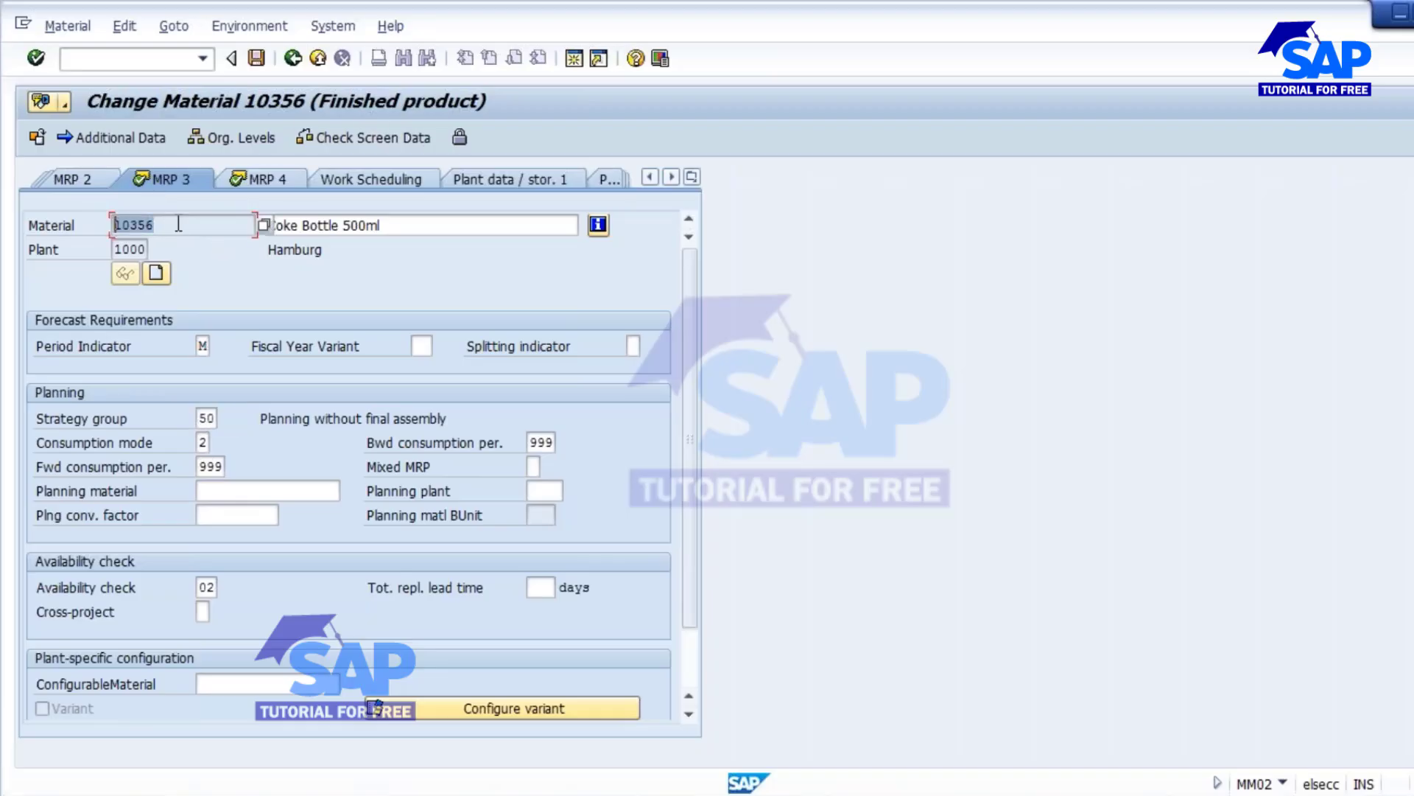
{"action": "left_click", "coordinate": [257, 58]}
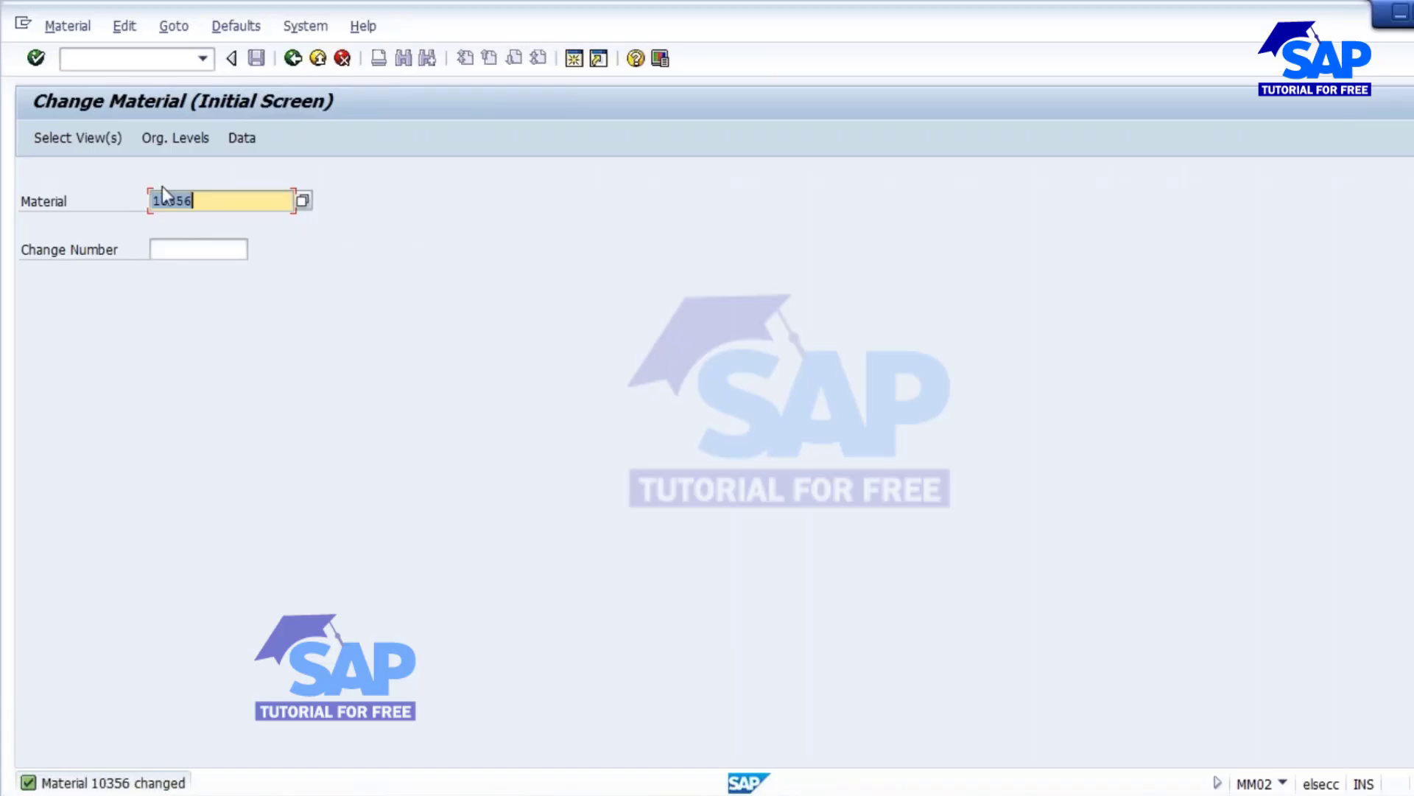
Leave the material change and start transaction CS02
{"action": "left_click", "coordinate": [154, 200]}
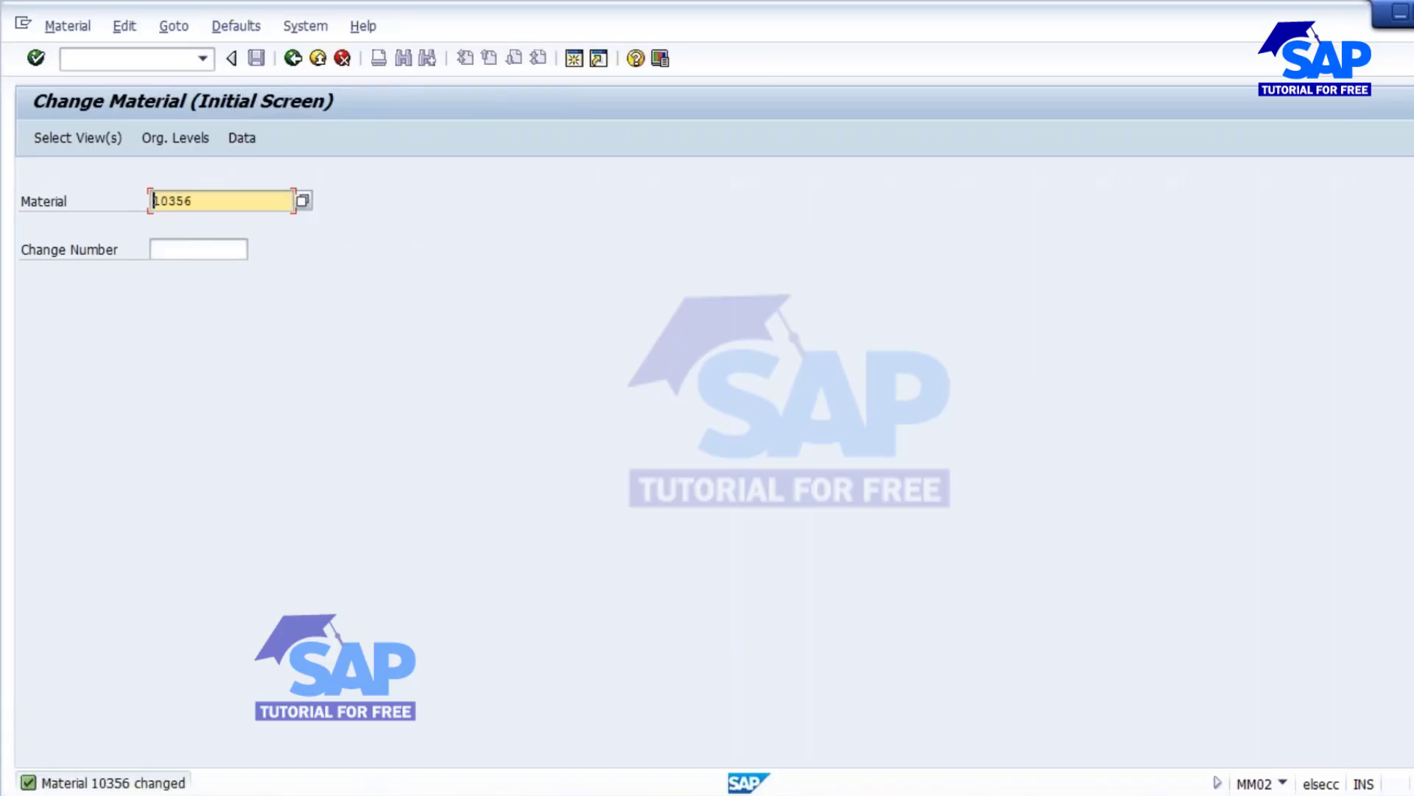
{"action": "left_click", "coordinate": [121, 60]}
{"action": "type", "text": "/nd"}
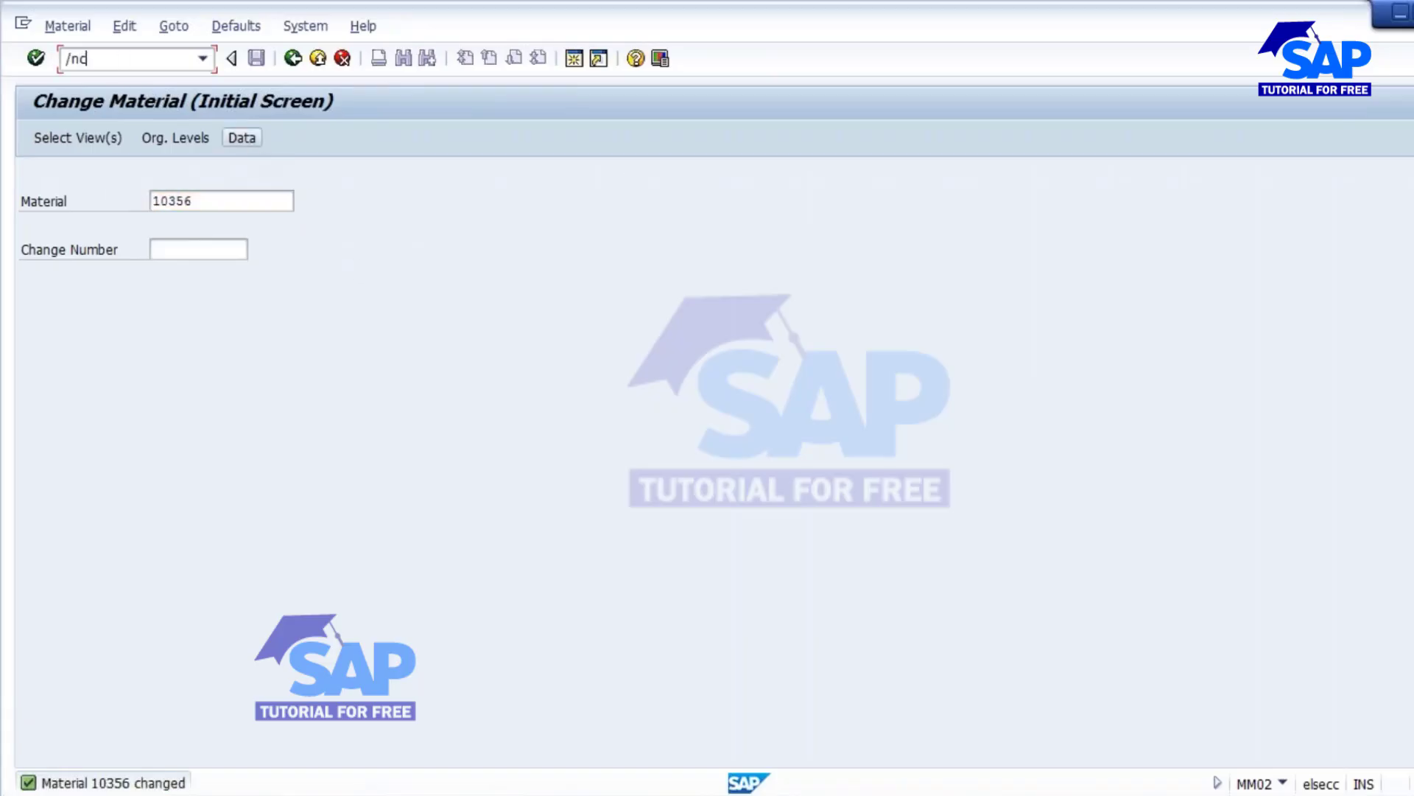
{"action": "type", "text": "s02"}
{"action": "key", "text": "Return"}
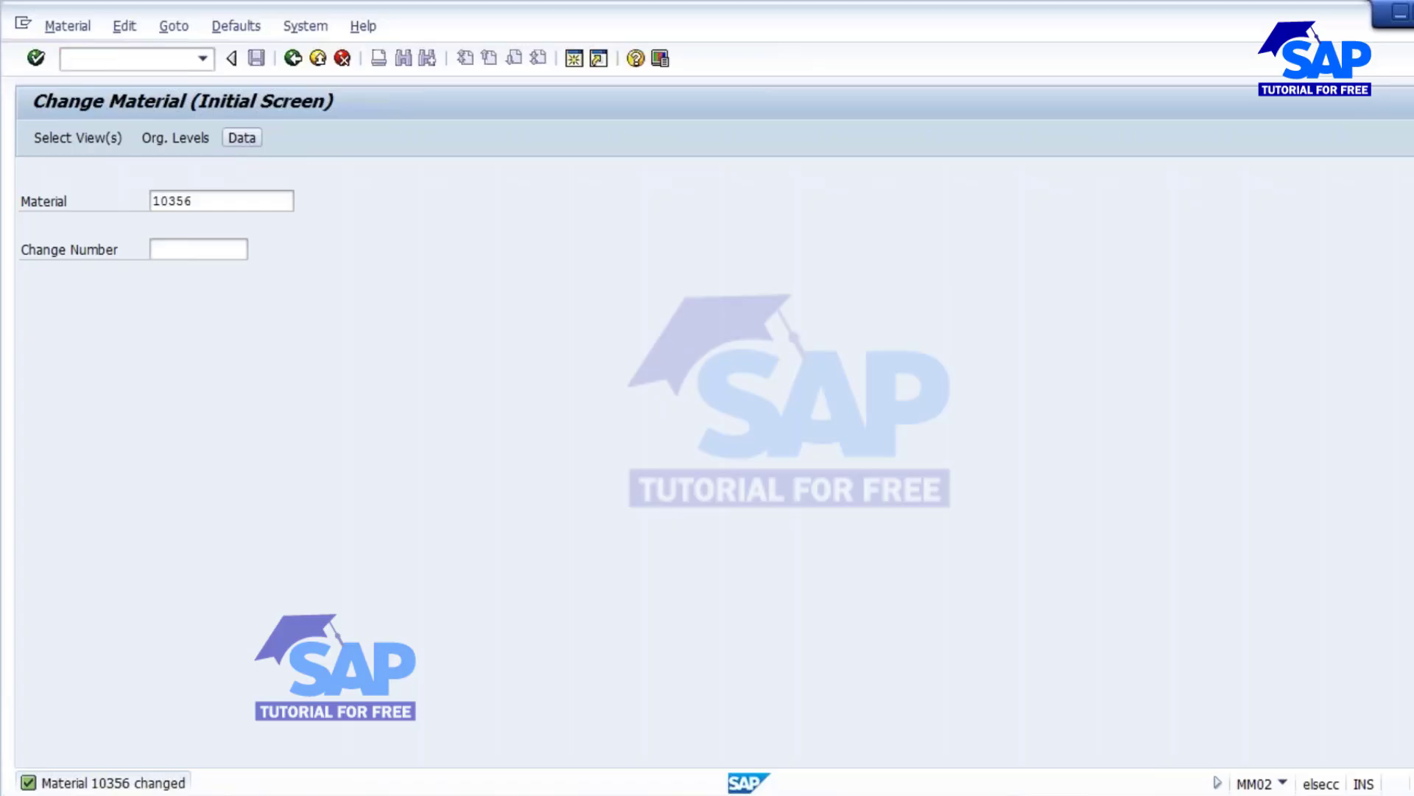
Open the BOM of material 10356 in plant 1000 for changing
{"action": "key", "text": "Tab"}
{"action": "type", "text": "1000"}
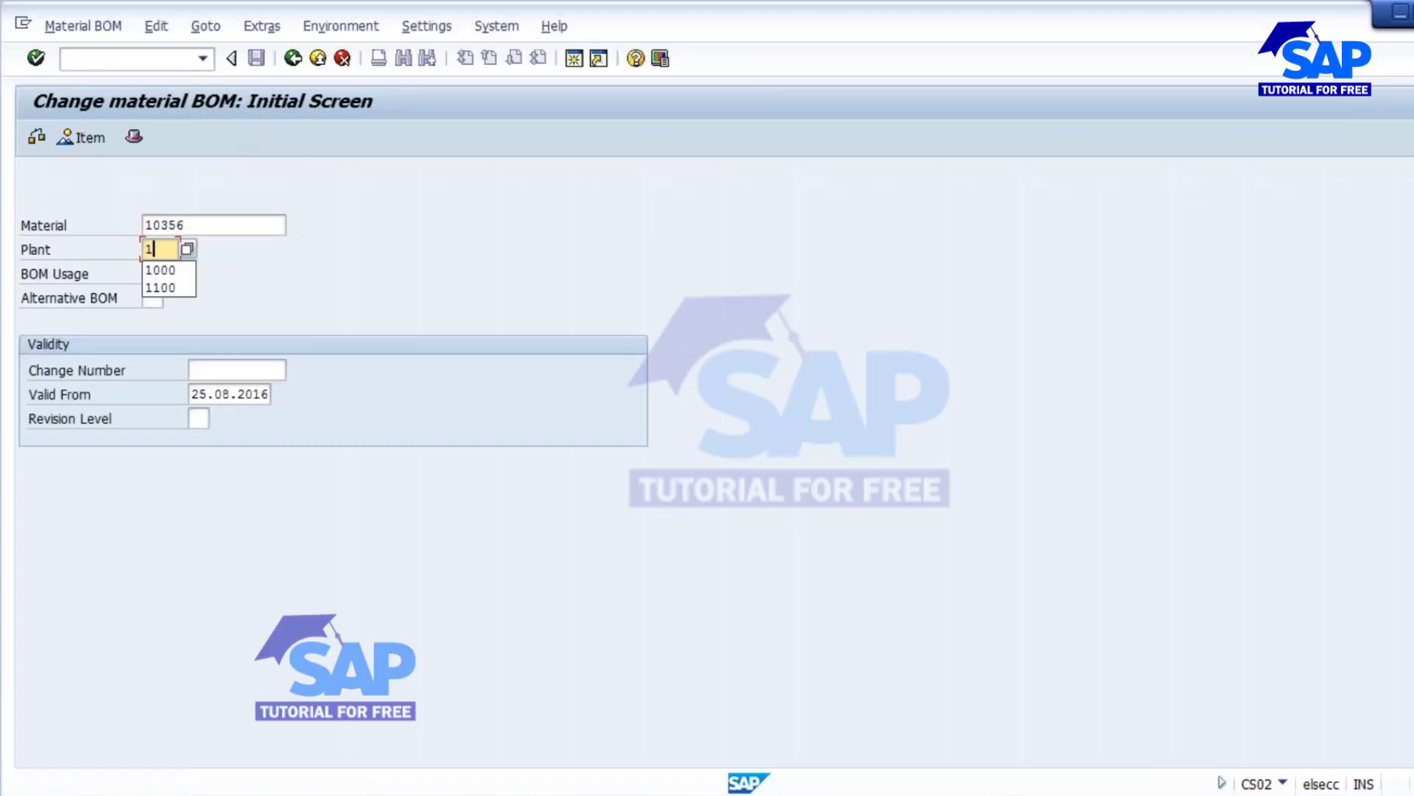
{"action": "key", "text": "Tab"}
{"action": "key", "text": "Return"}
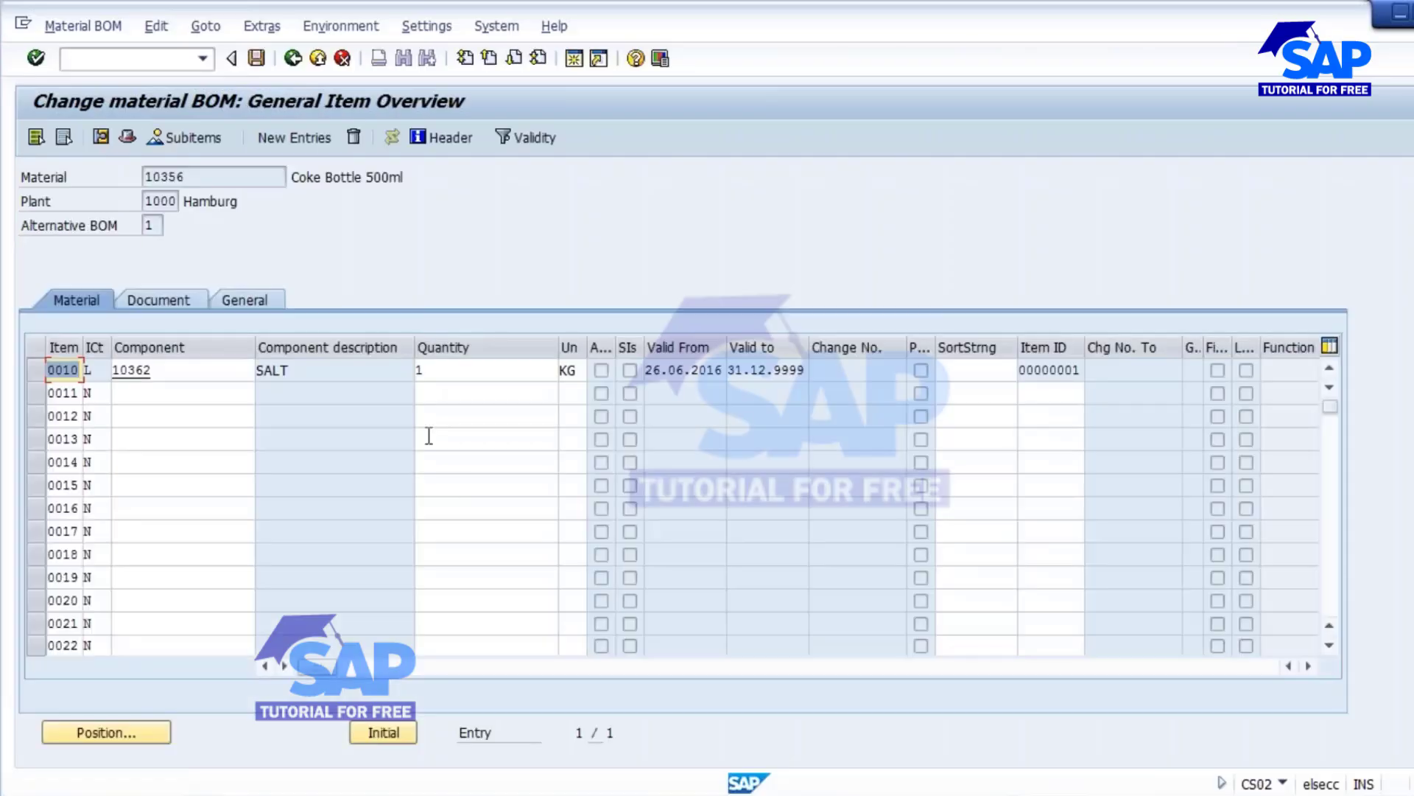
Run transaction MM60 in a new session and list the plant 1000 materials created by mm23
{"action": "left_click", "coordinate": [574, 59]}
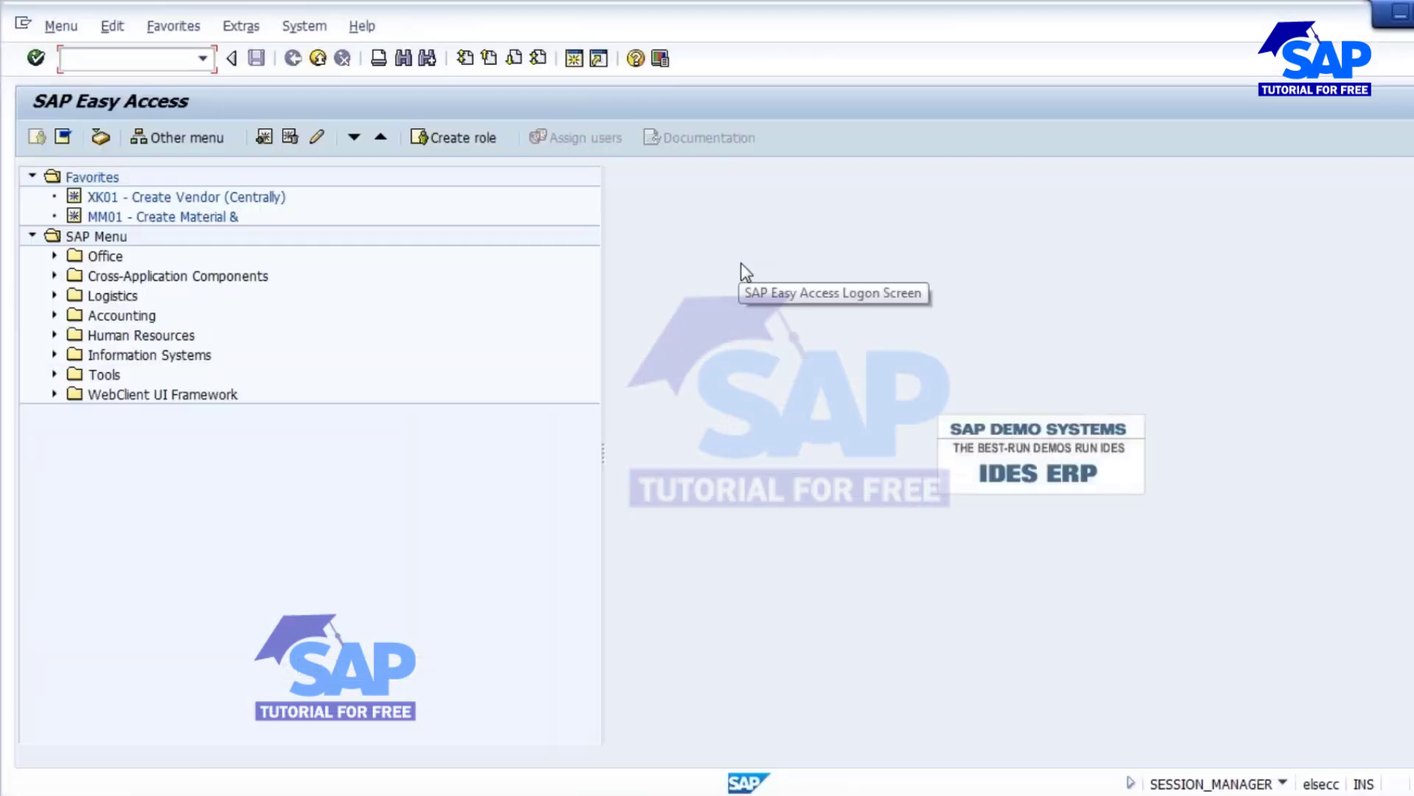
{"action": "type", "text": "mm60"}
{"action": "key", "text": "Return"}
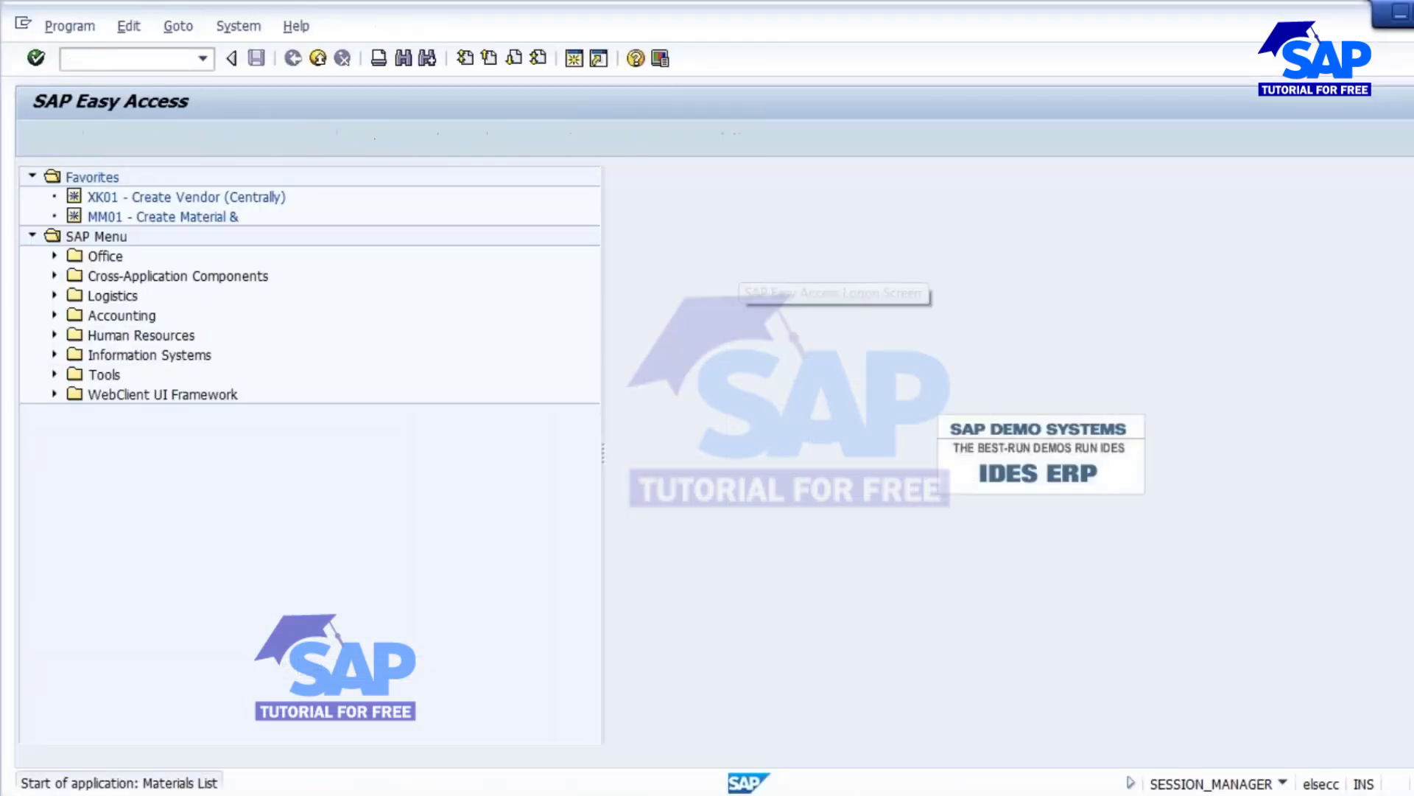
{"action": "key", "text": "Delete"}
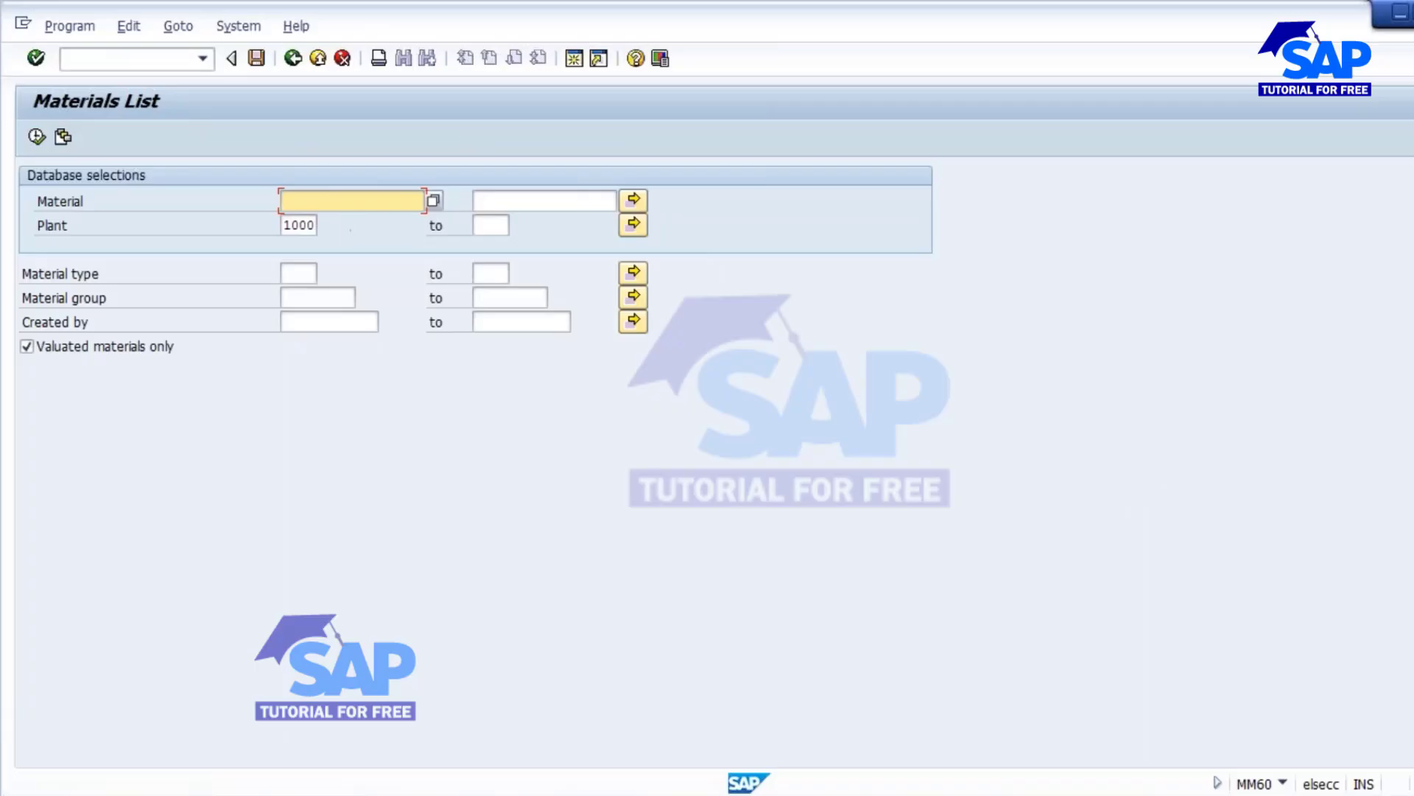
{"action": "left_click", "coordinate": [314, 329]}
{"action": "type", "text": "mm23"}
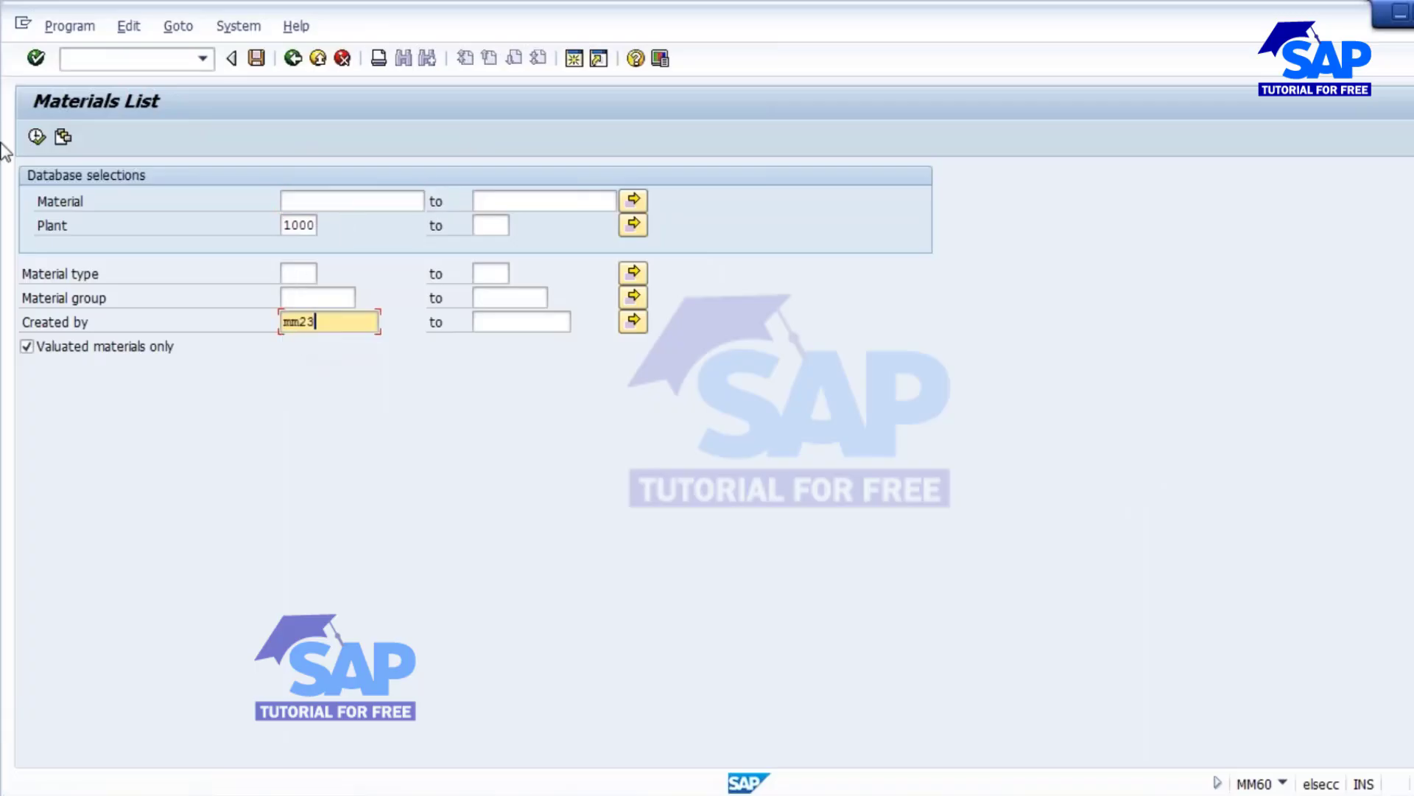
{"action": "left_click", "coordinate": [37, 136]}
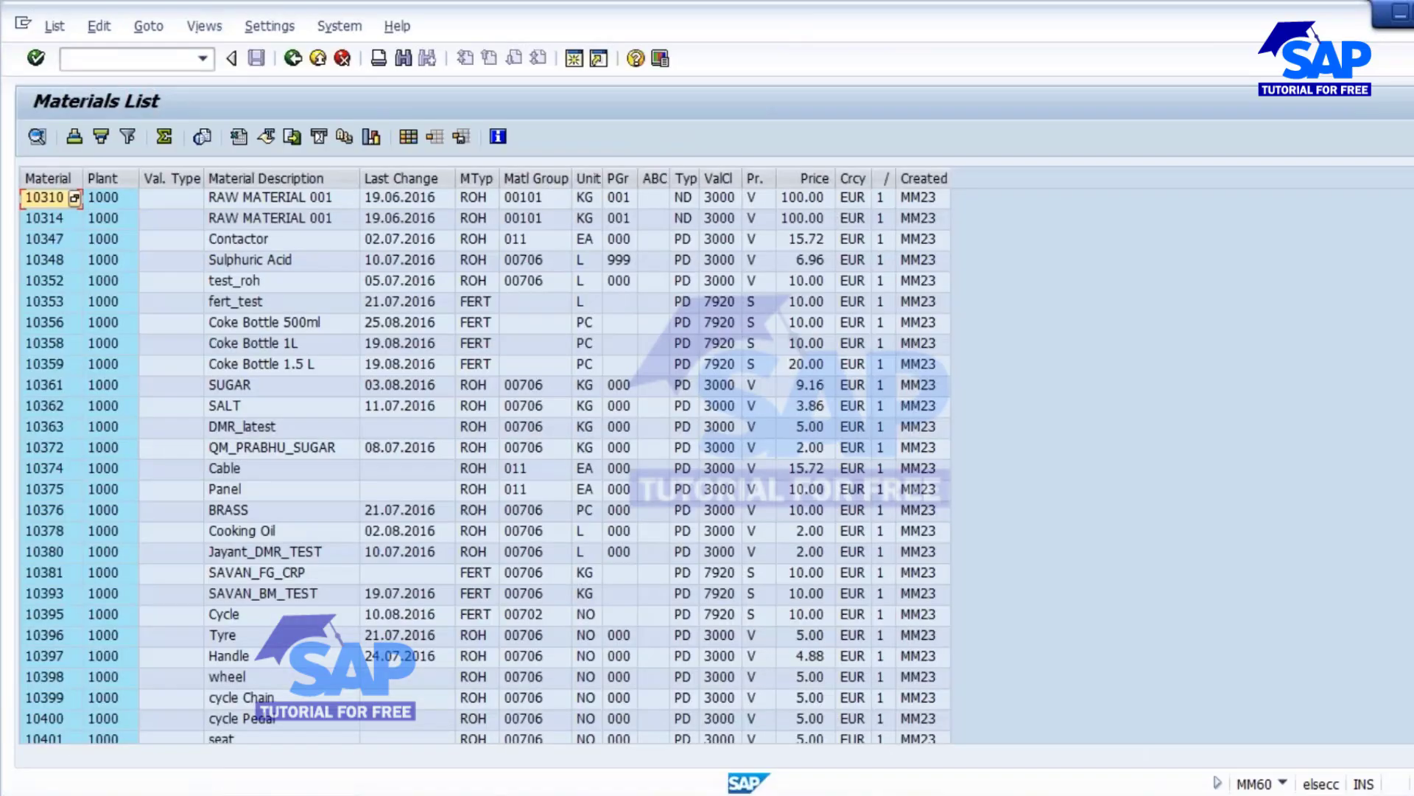
Sort the materials list by material type, pick the number of Coke solution, and return to the BOM
{"action": "left_click", "coordinate": [476, 178]}
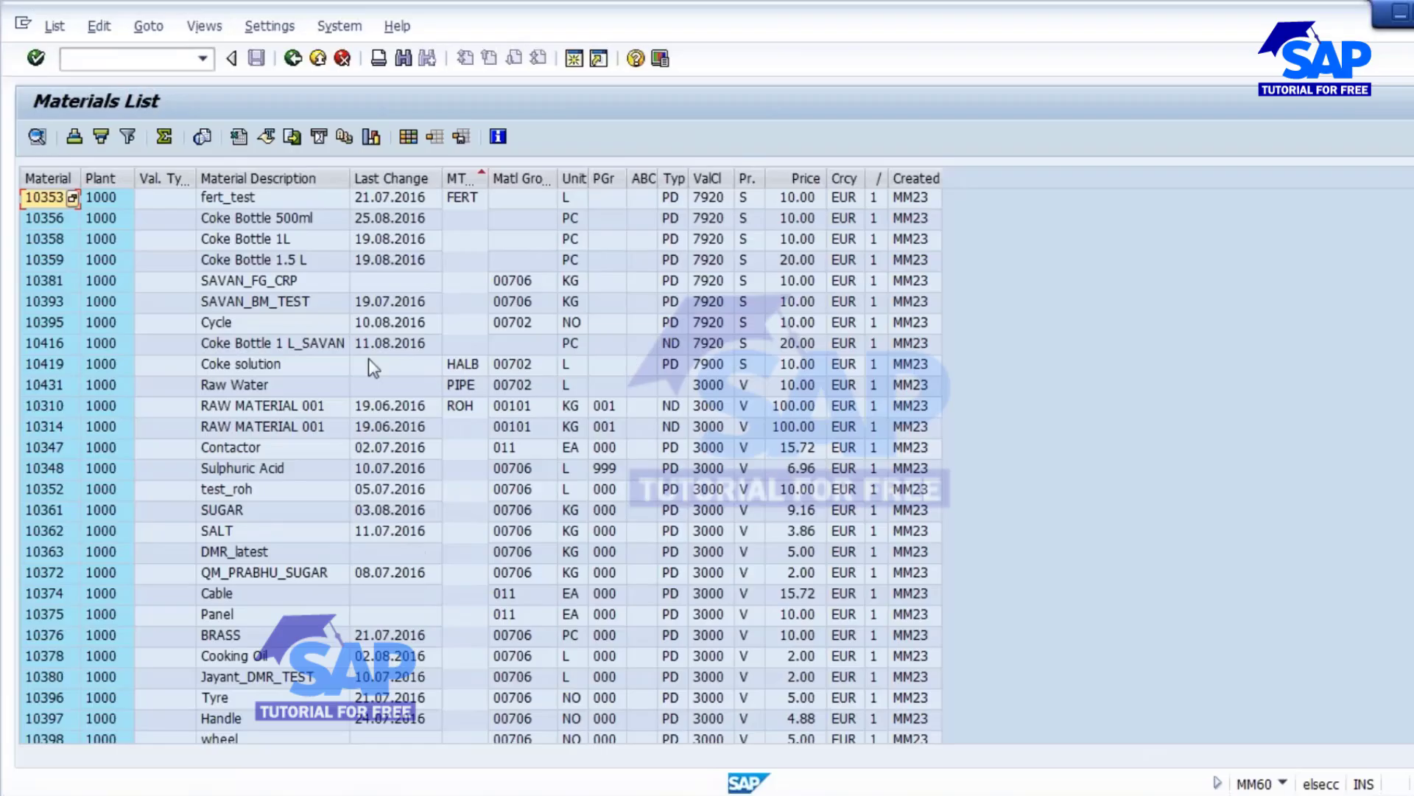
{"action": "left_click", "coordinate": [42, 368]}
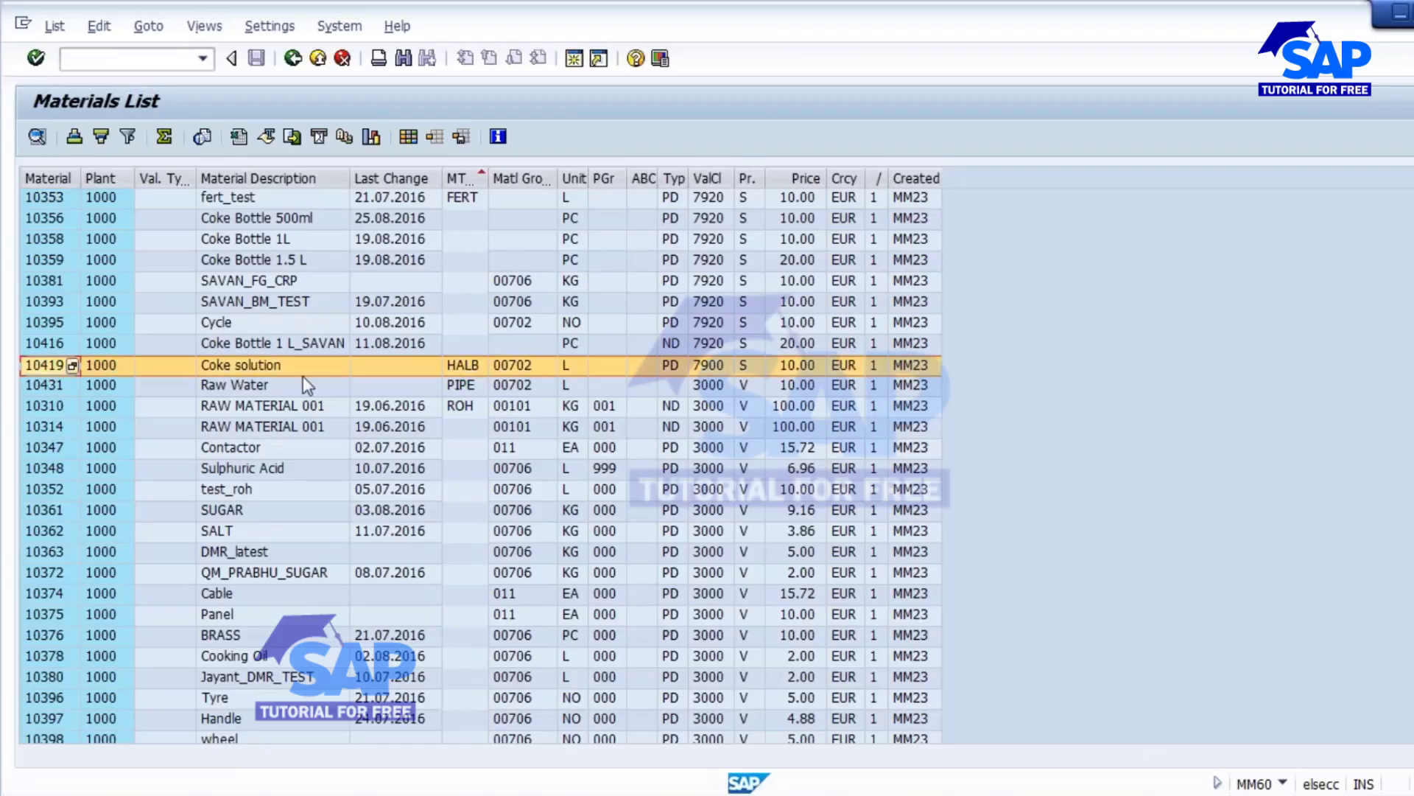
{"action": "left_click", "coordinate": [302, 375]}
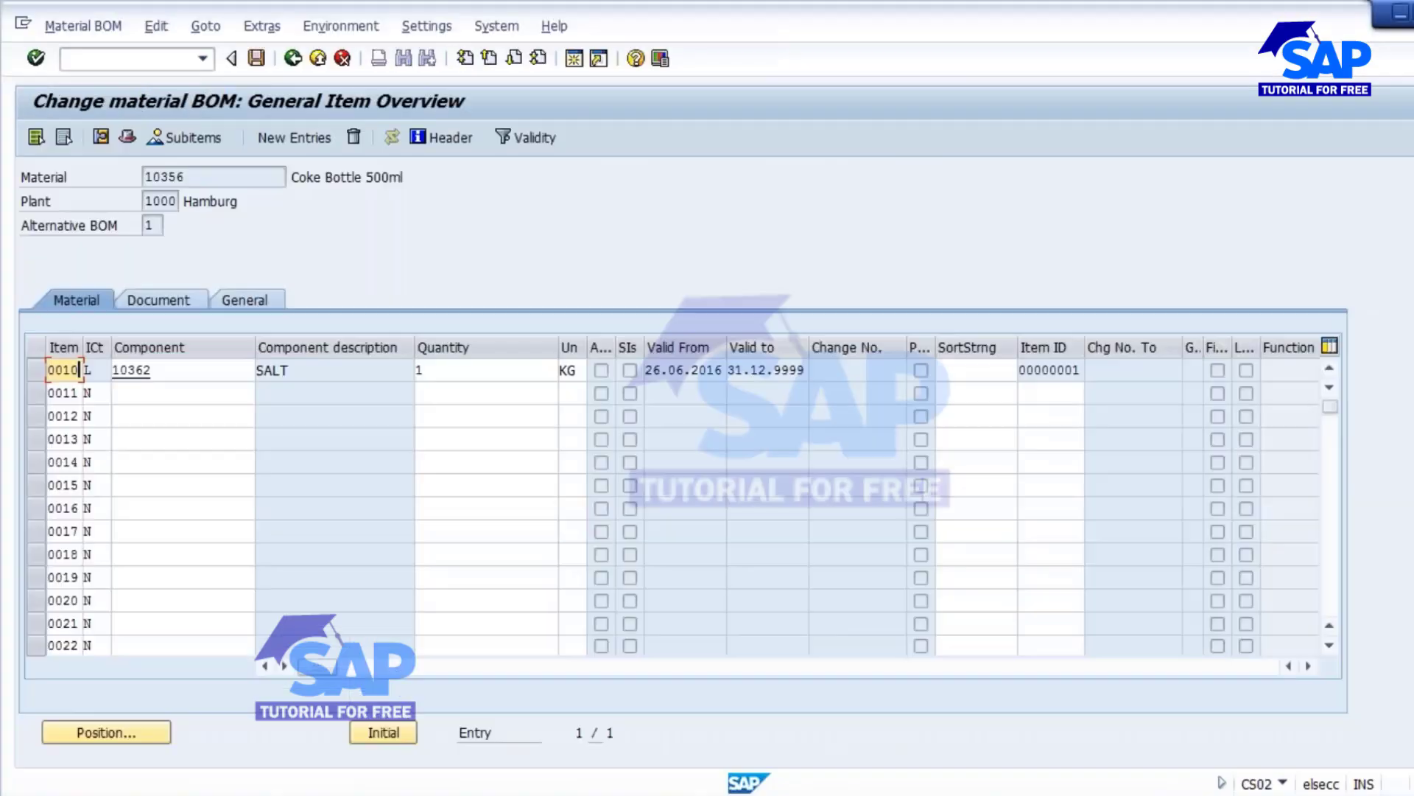
Replace the component of BOM item 0010 with 10419 and set its unit to L
{"action": "left_click", "coordinate": [154, 402]}
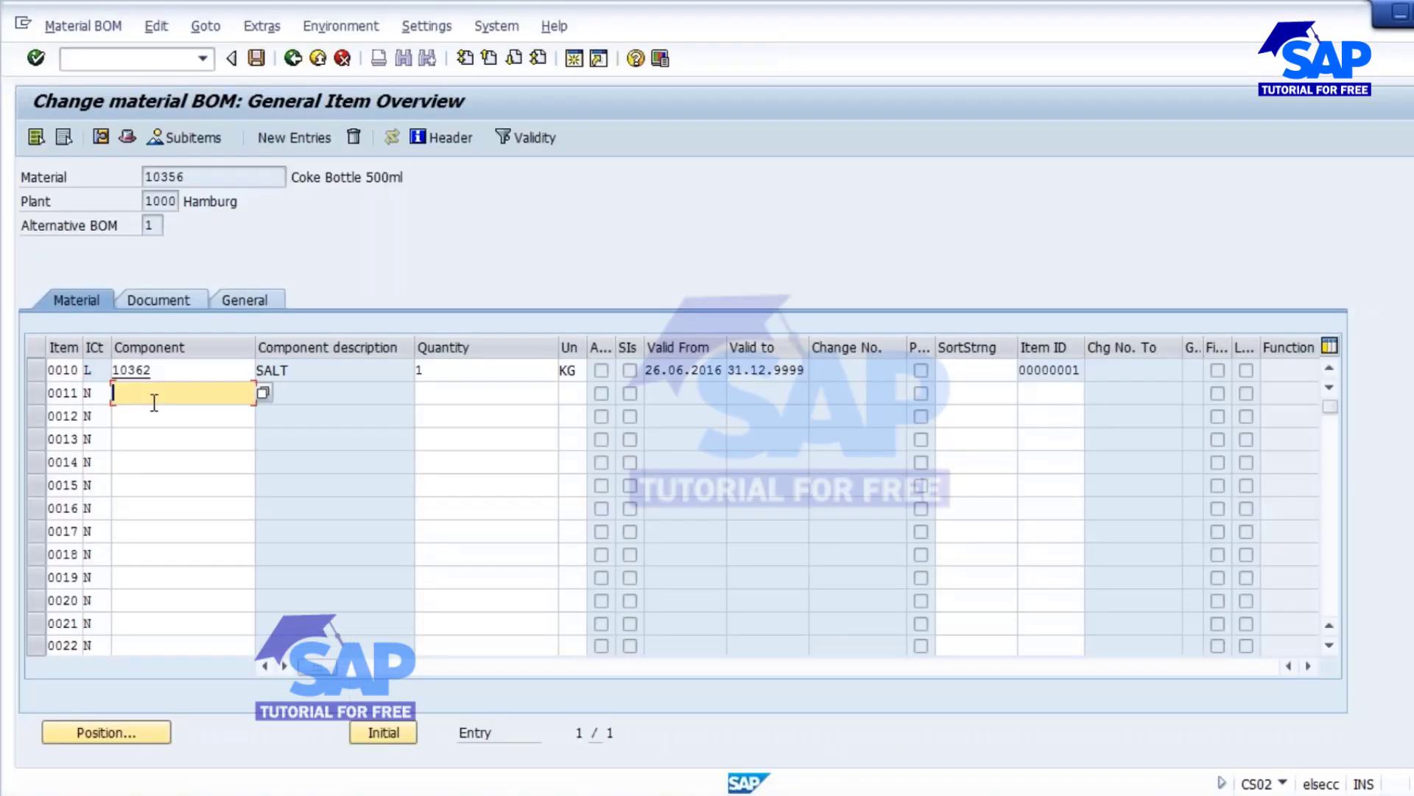
{"action": "key", "text": "Up"}
{"action": "type", "text": "10419"}
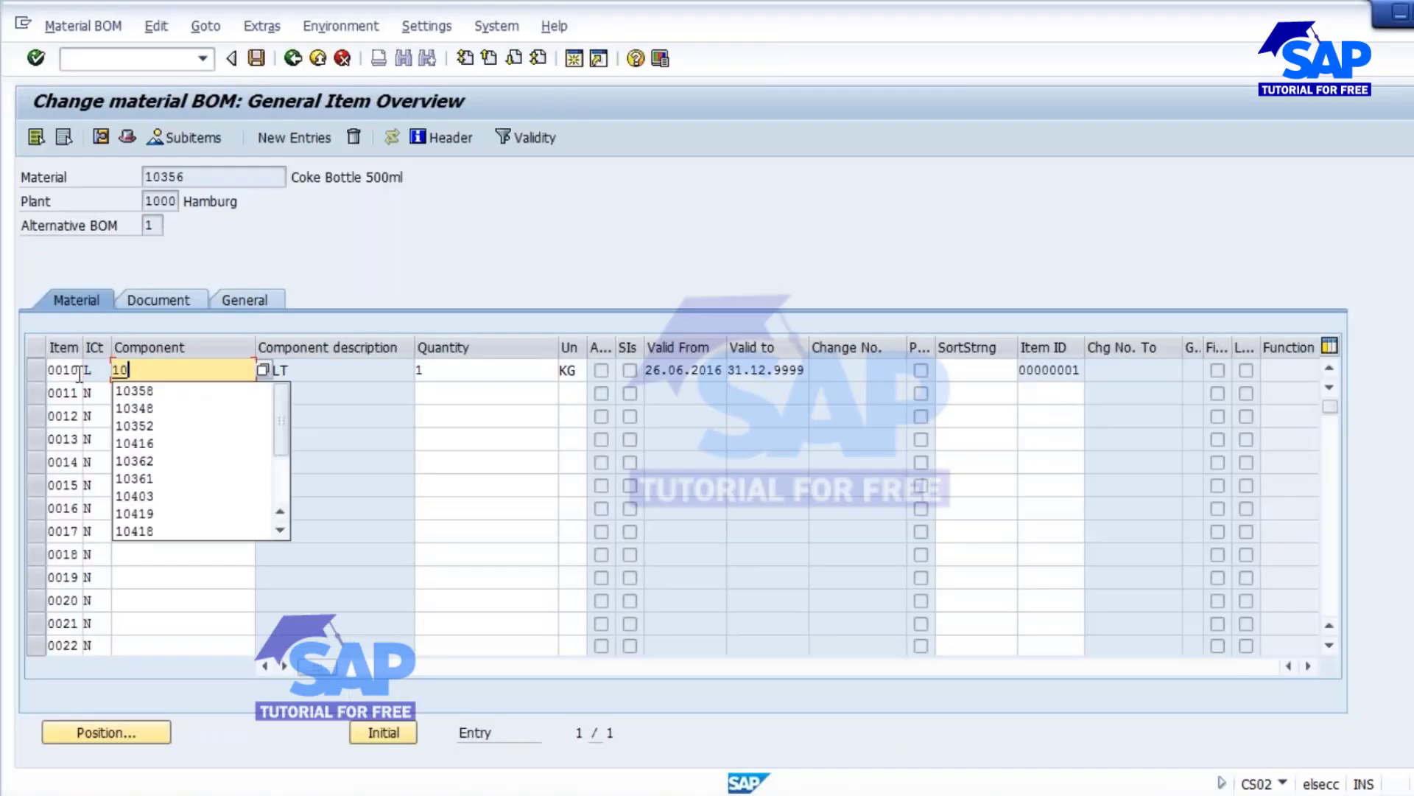
{"action": "key", "text": "Return"}
{"action": "key", "text": "Tab"}
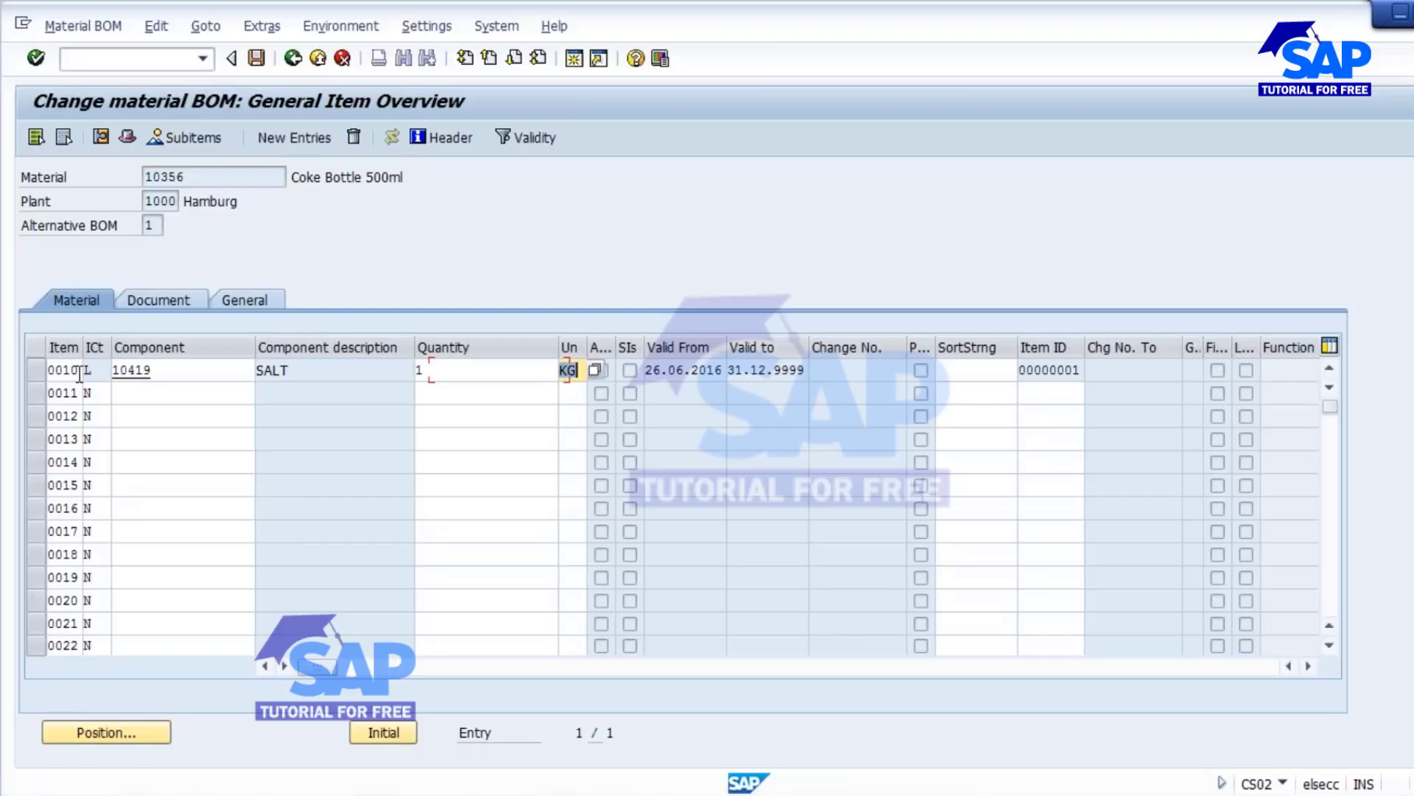
{"action": "key", "text": "BackSpace"}
{"action": "type", "text": "L"}
{"action": "key", "text": "Return"}
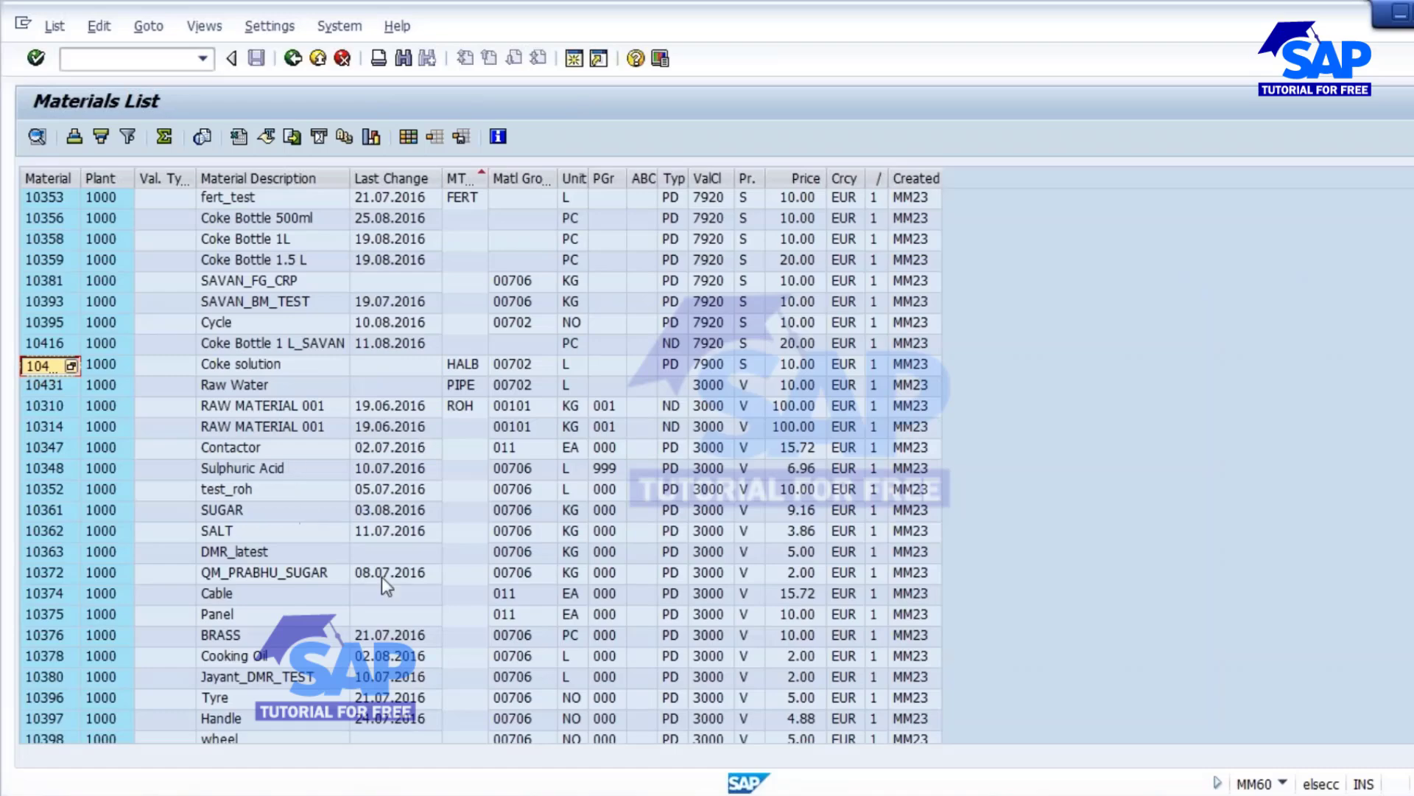
Add components 10417 and 10418 from the materials list as BOM items 0011 and 0012 with item category L
{"action": "scroll", "coordinate": [371, 665], "scroll_direction": "down", "scroll_amount": 4}
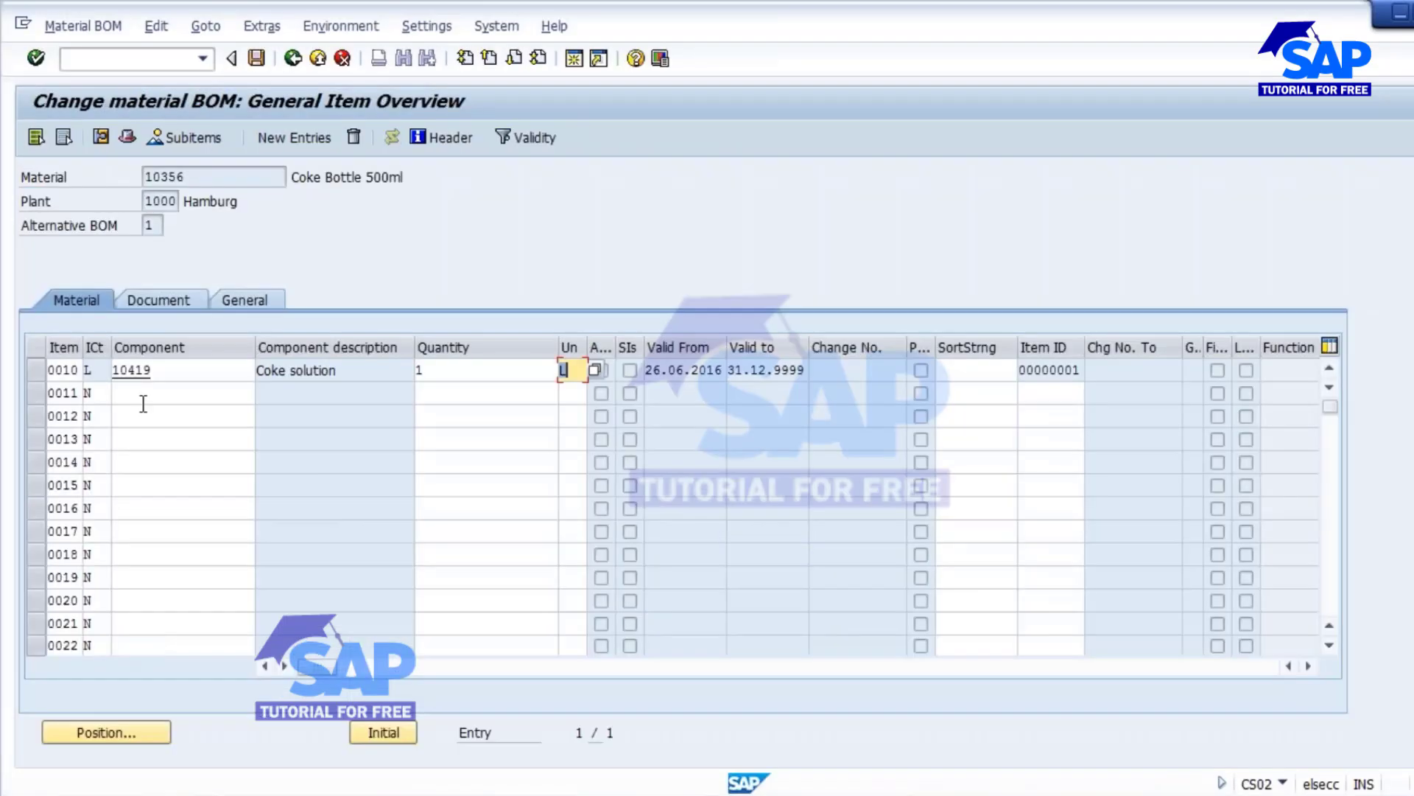
{"action": "left_click", "coordinate": [143, 391]}
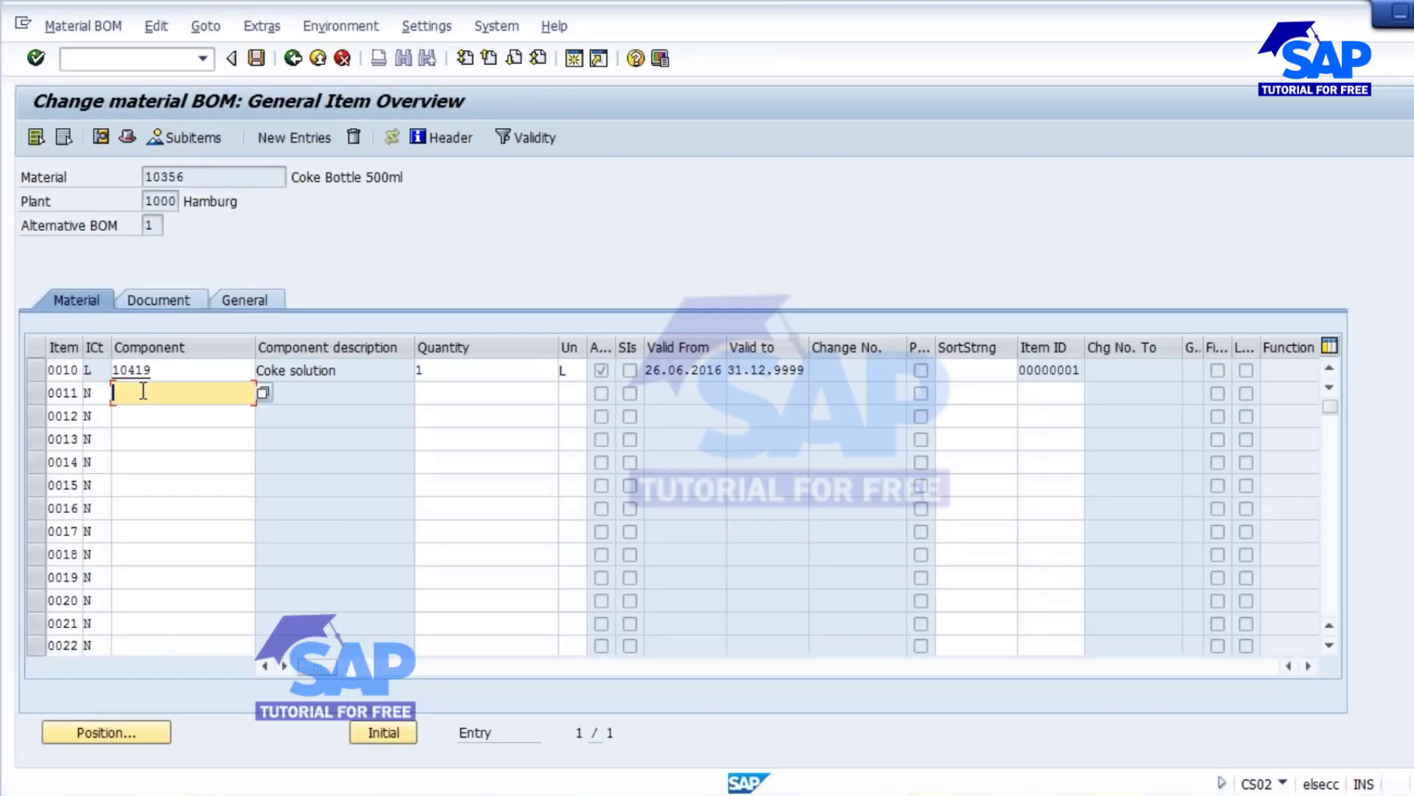
{"action": "left_click", "coordinate": [86, 393]}
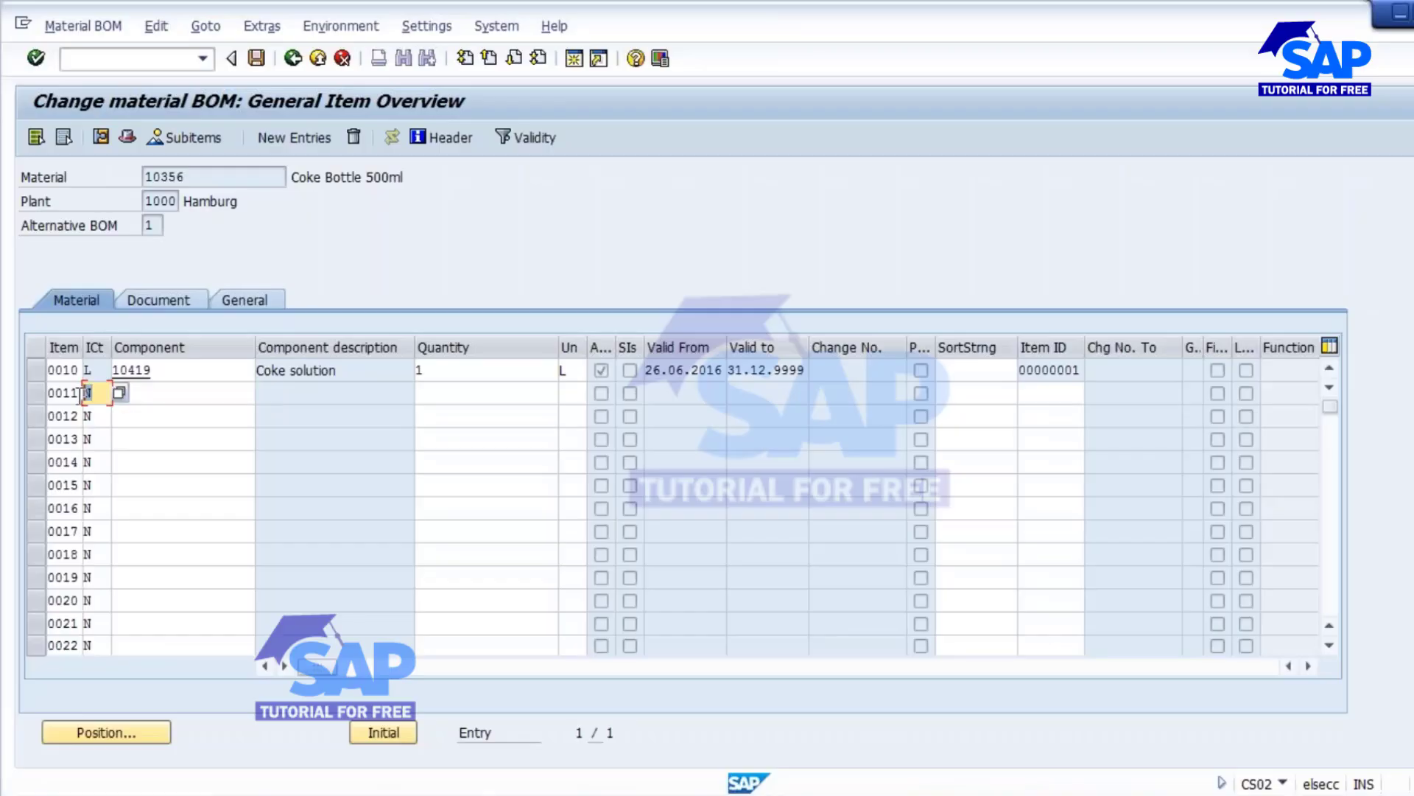
{"action": "type", "text": "L"}
{"action": "left_click", "coordinate": [165, 394]}
{"action": "left_click", "coordinate": [82, 416]}
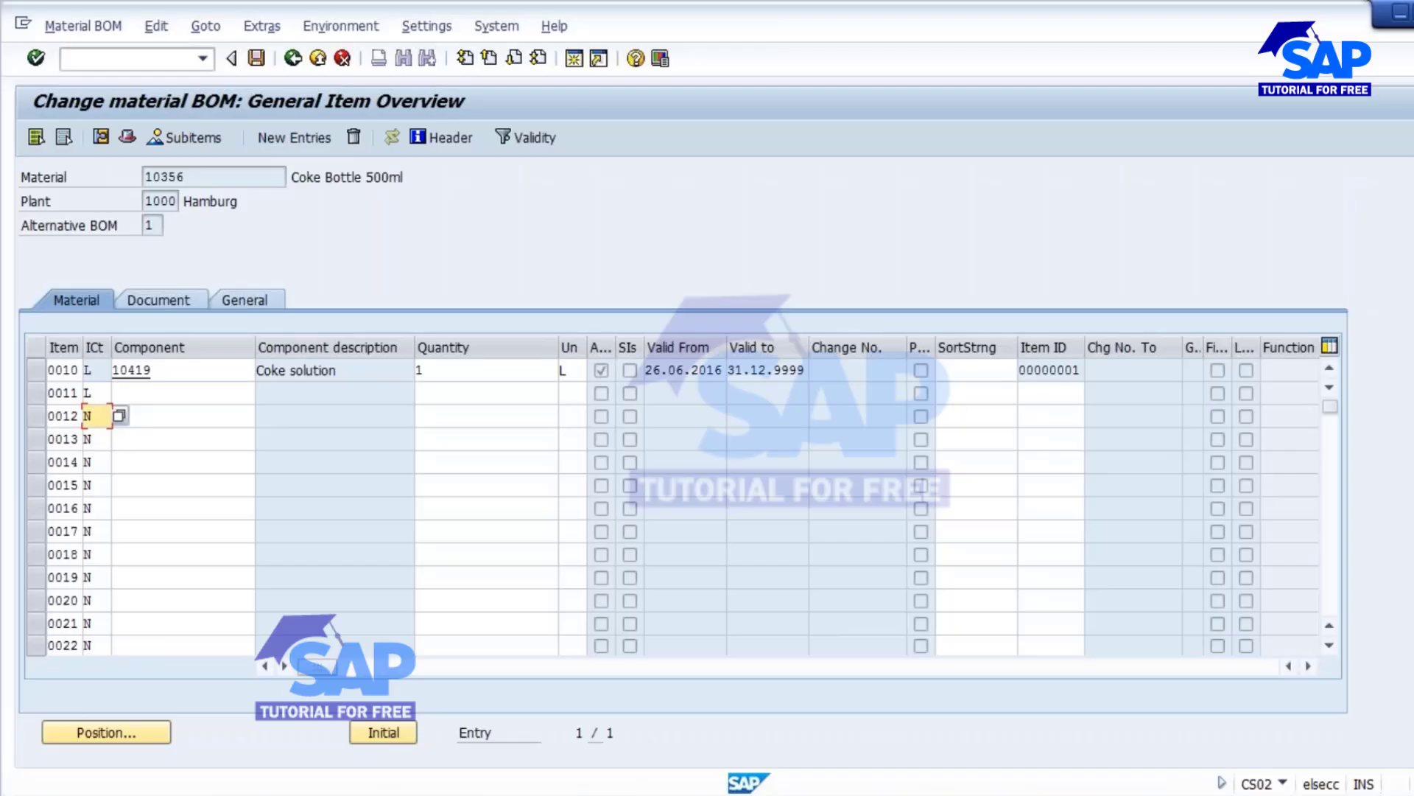
{"action": "type", "text": "L"}
{"action": "left_click", "coordinate": [168, 388]}
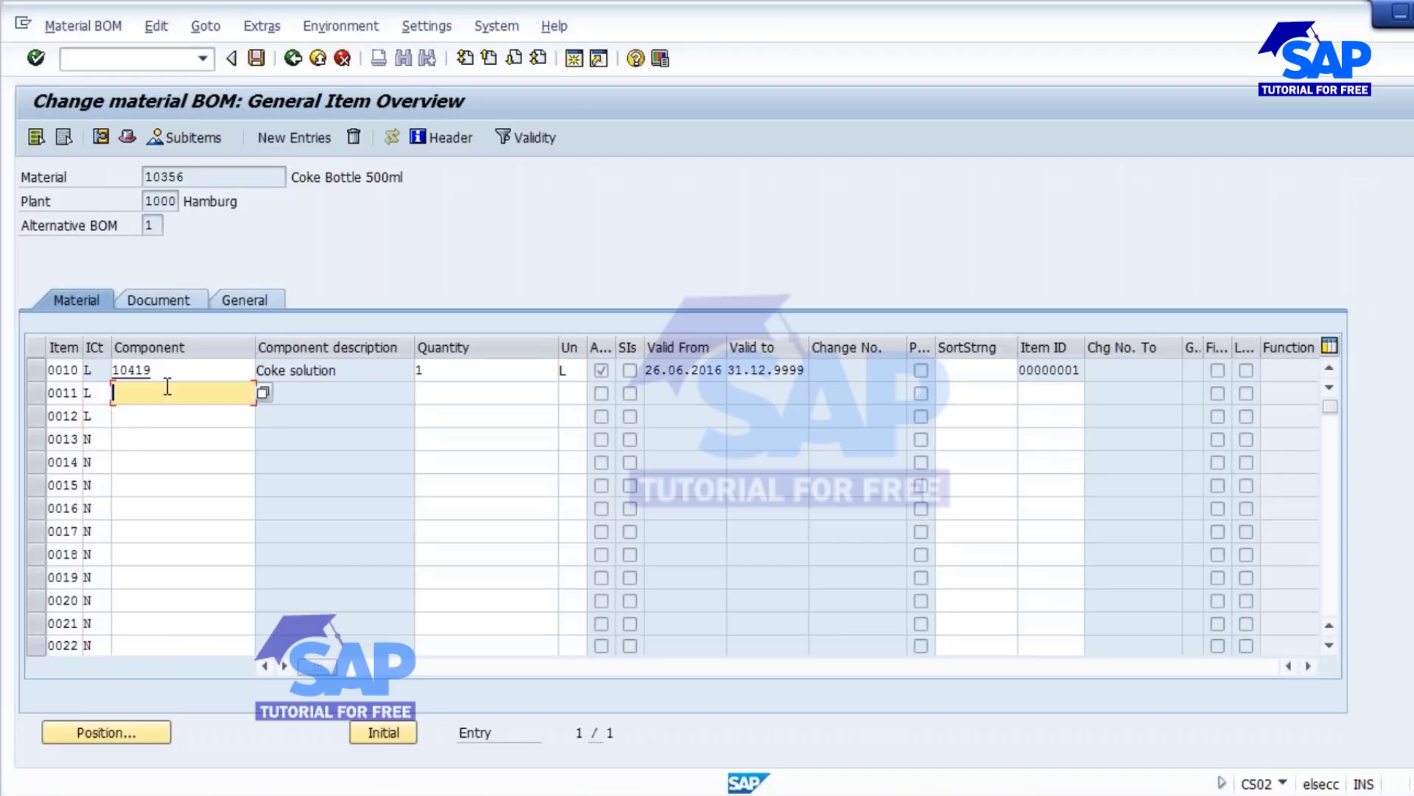
{"action": "key", "text": "ctrl+v"}
Set the quantities of items 0011 and 0012 to 1 and of item 0010 to 0.5
{"action": "left_click", "coordinate": [440, 390]}
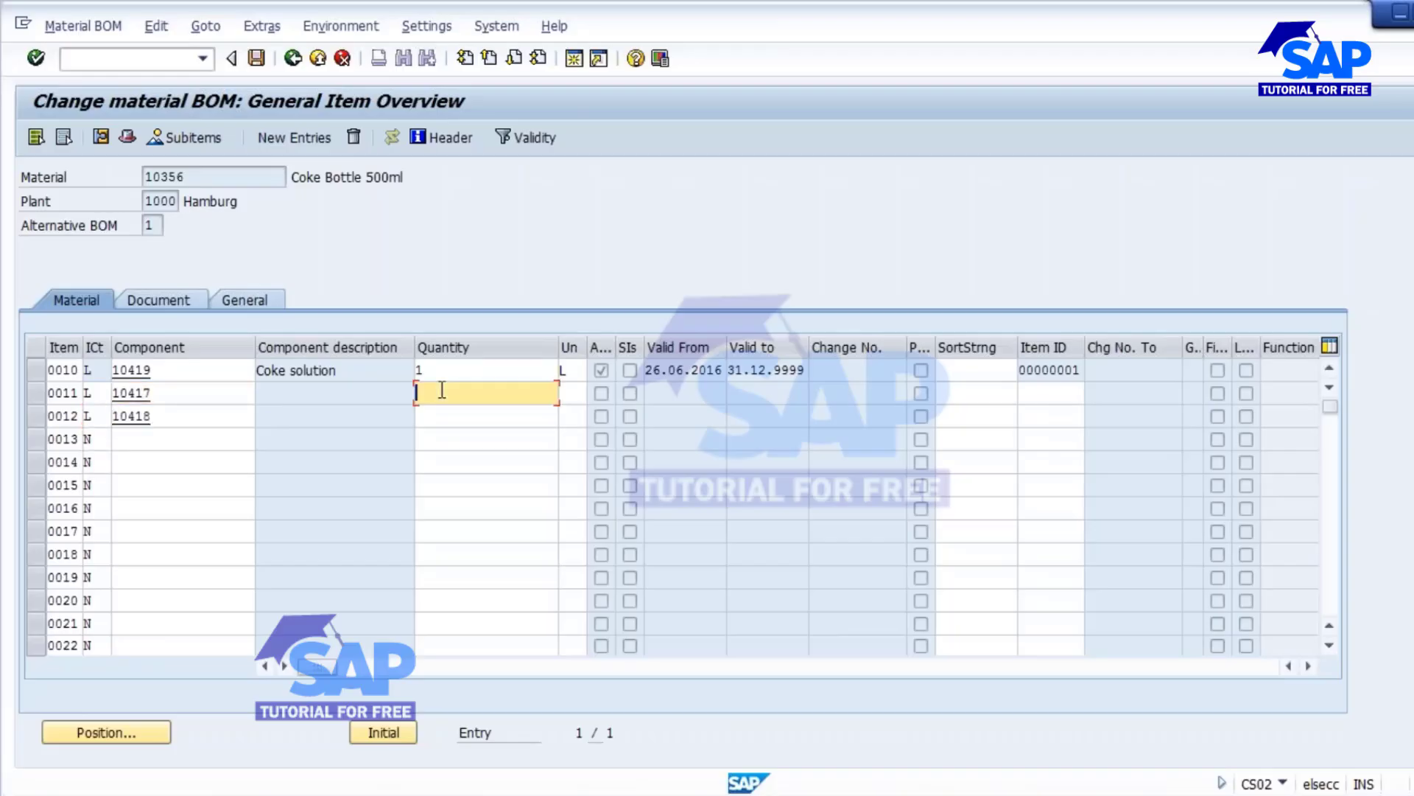
{"action": "type", "text": "1"}
{"action": "left_click", "coordinate": [431, 414]}
{"action": "type", "text": "1"}
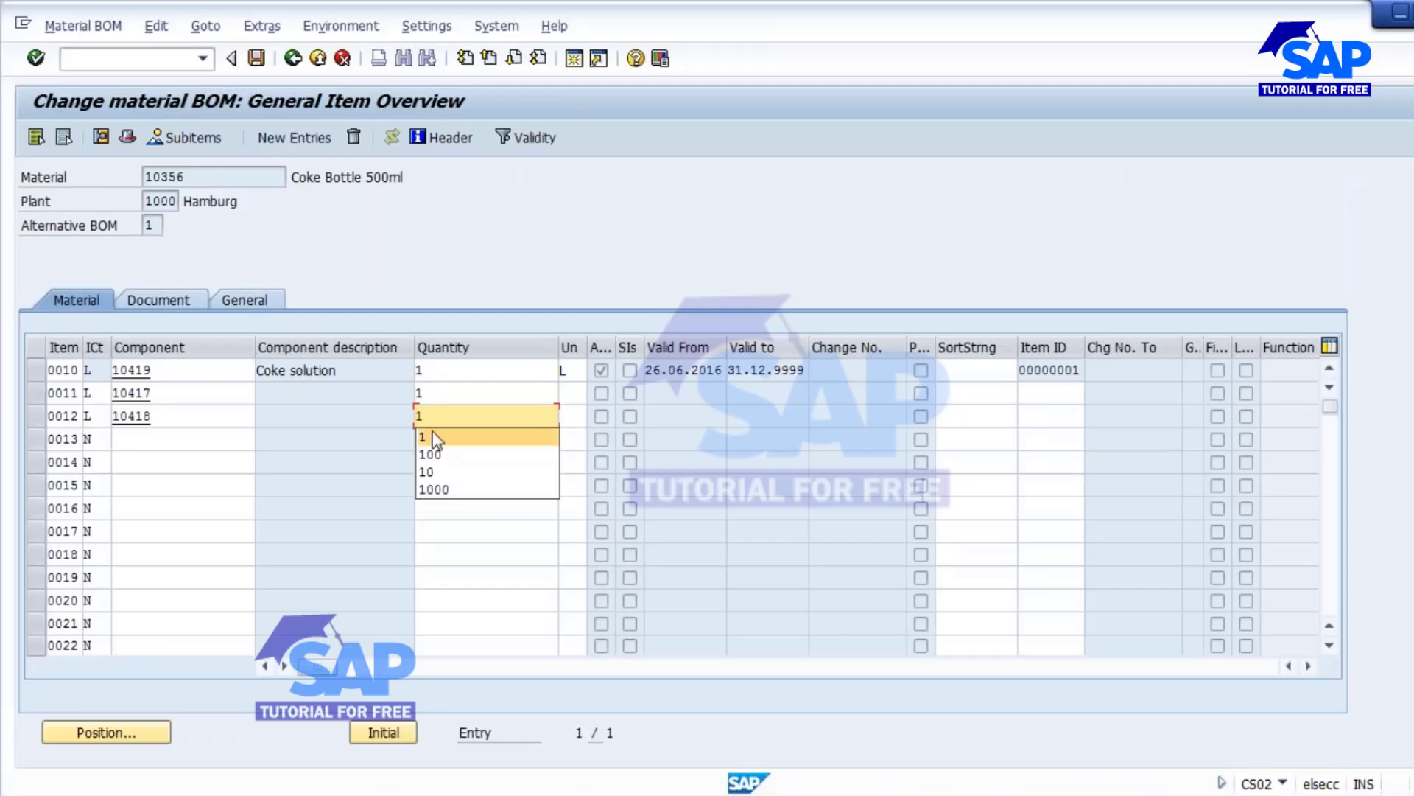
{"action": "left_click", "coordinate": [432, 437]}
{"action": "left_click", "coordinate": [435, 370]}
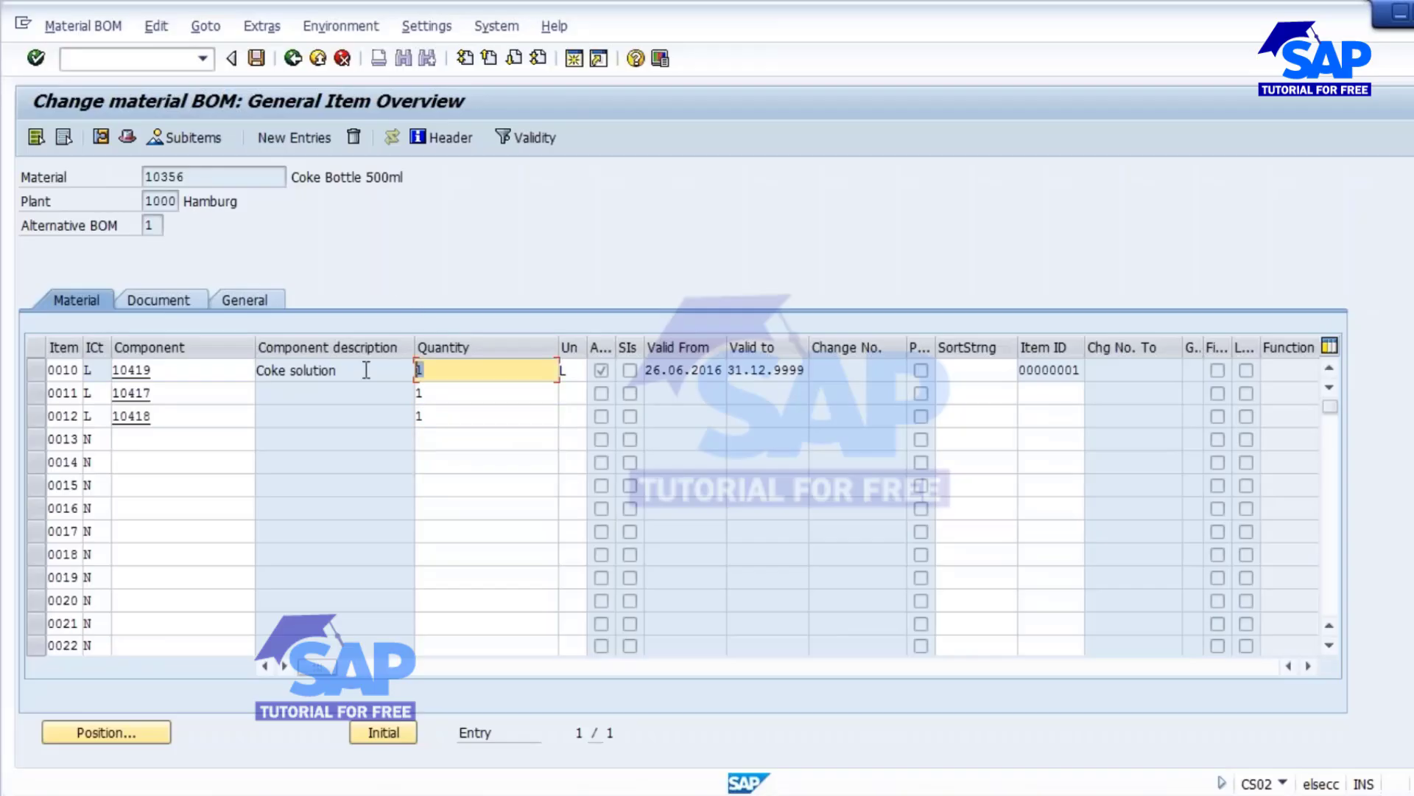
{"action": "type", "text": "0.5"}
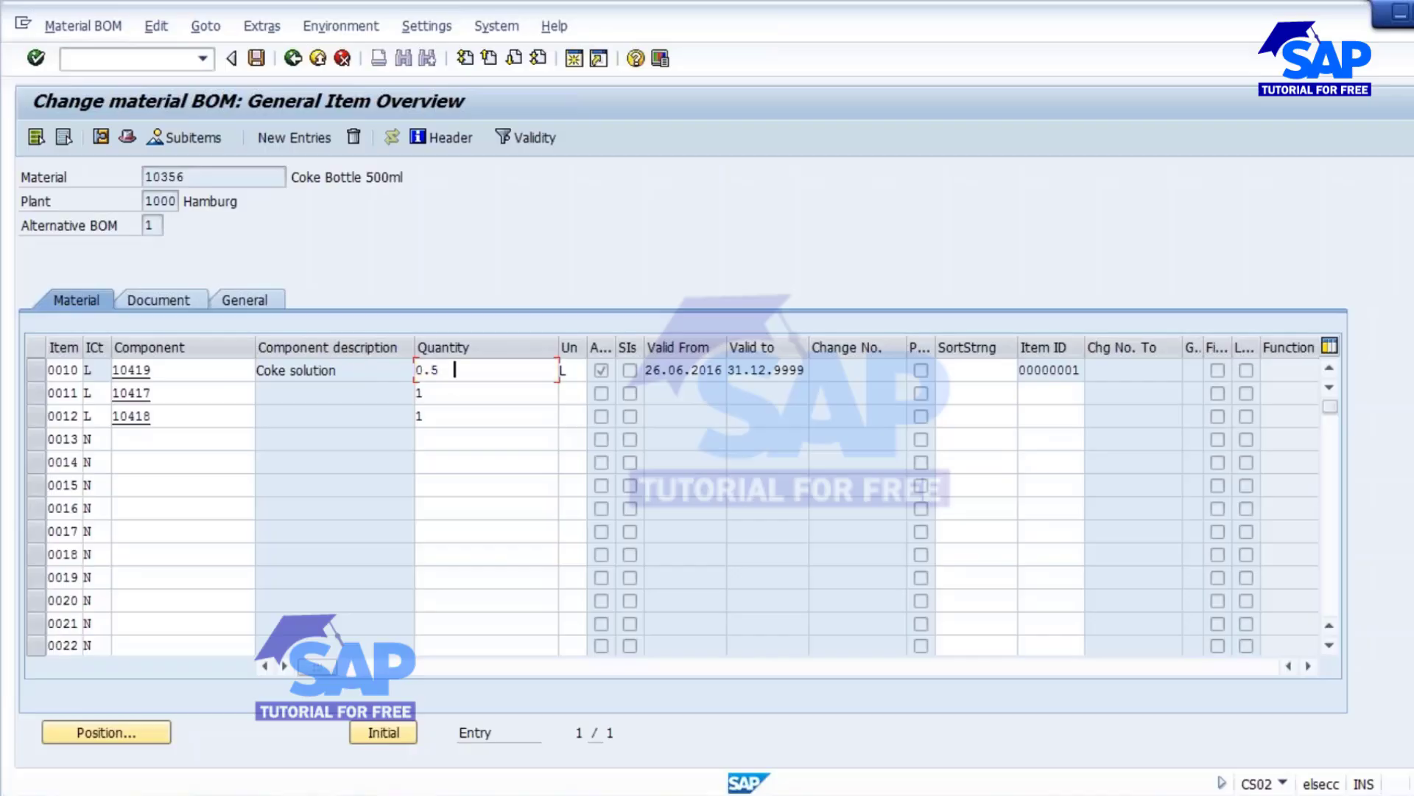
{"action": "key", "text": "Return"}
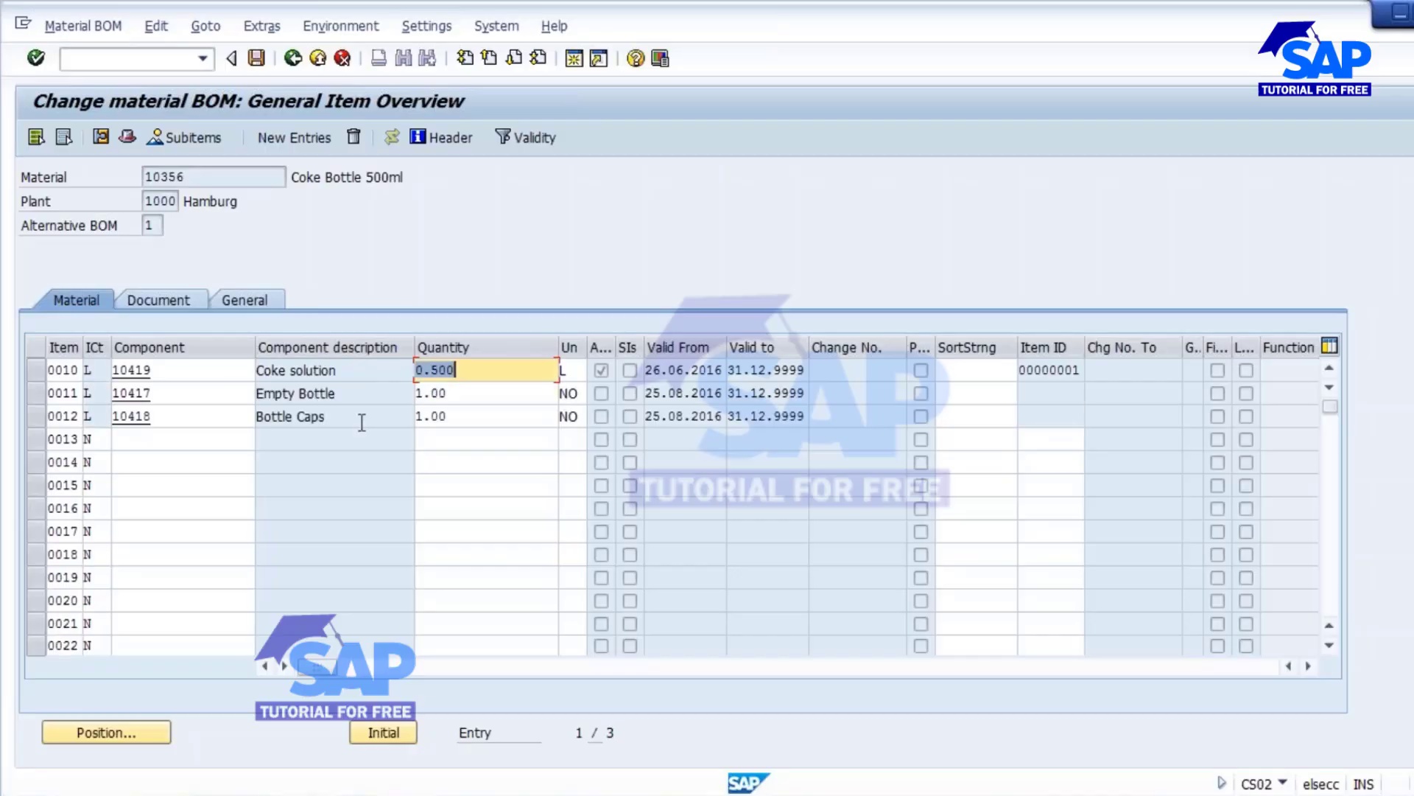
Review the header material and its three components, and save the BOM of material 10356
{"action": "double_click", "coordinate": [193, 177]}
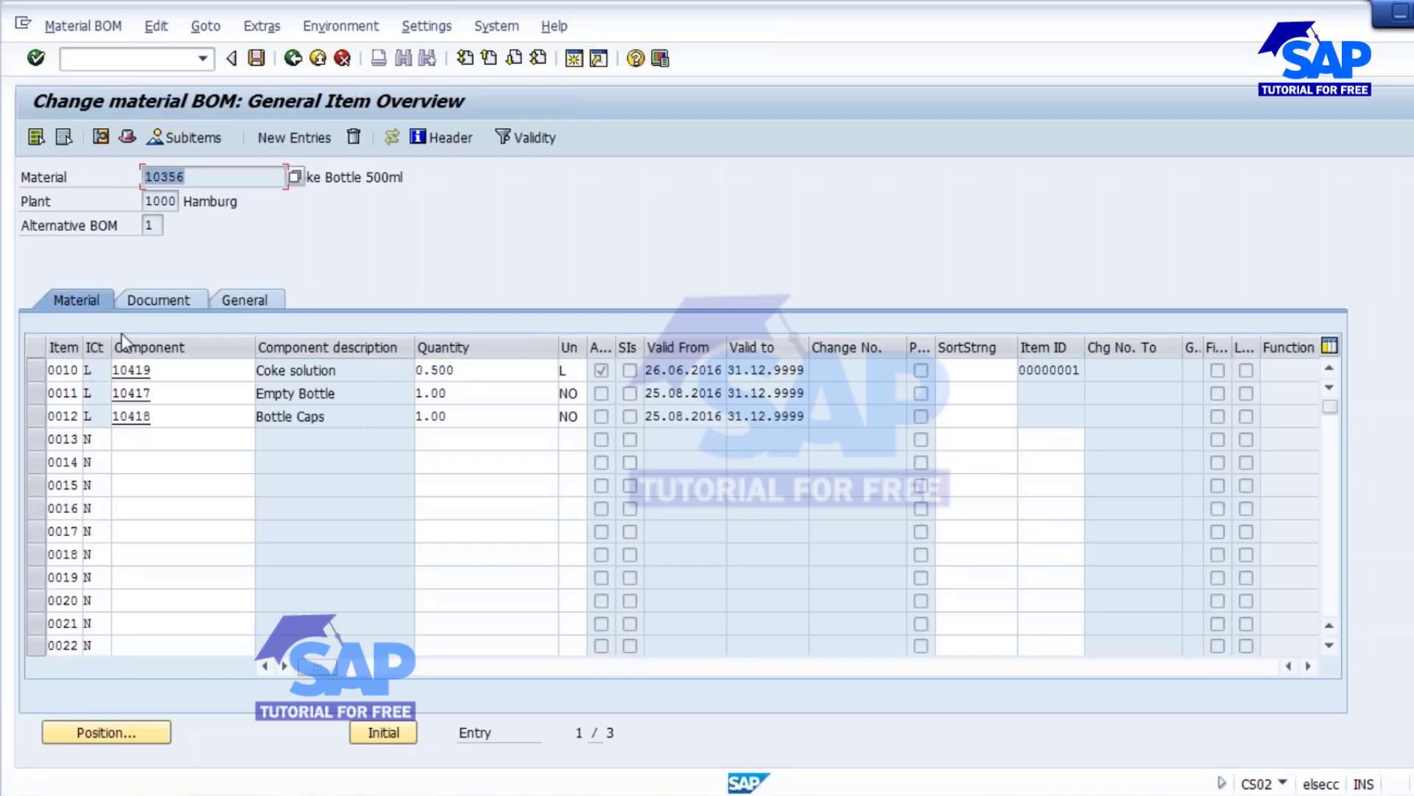
{"action": "double_click", "coordinate": [331, 371]}
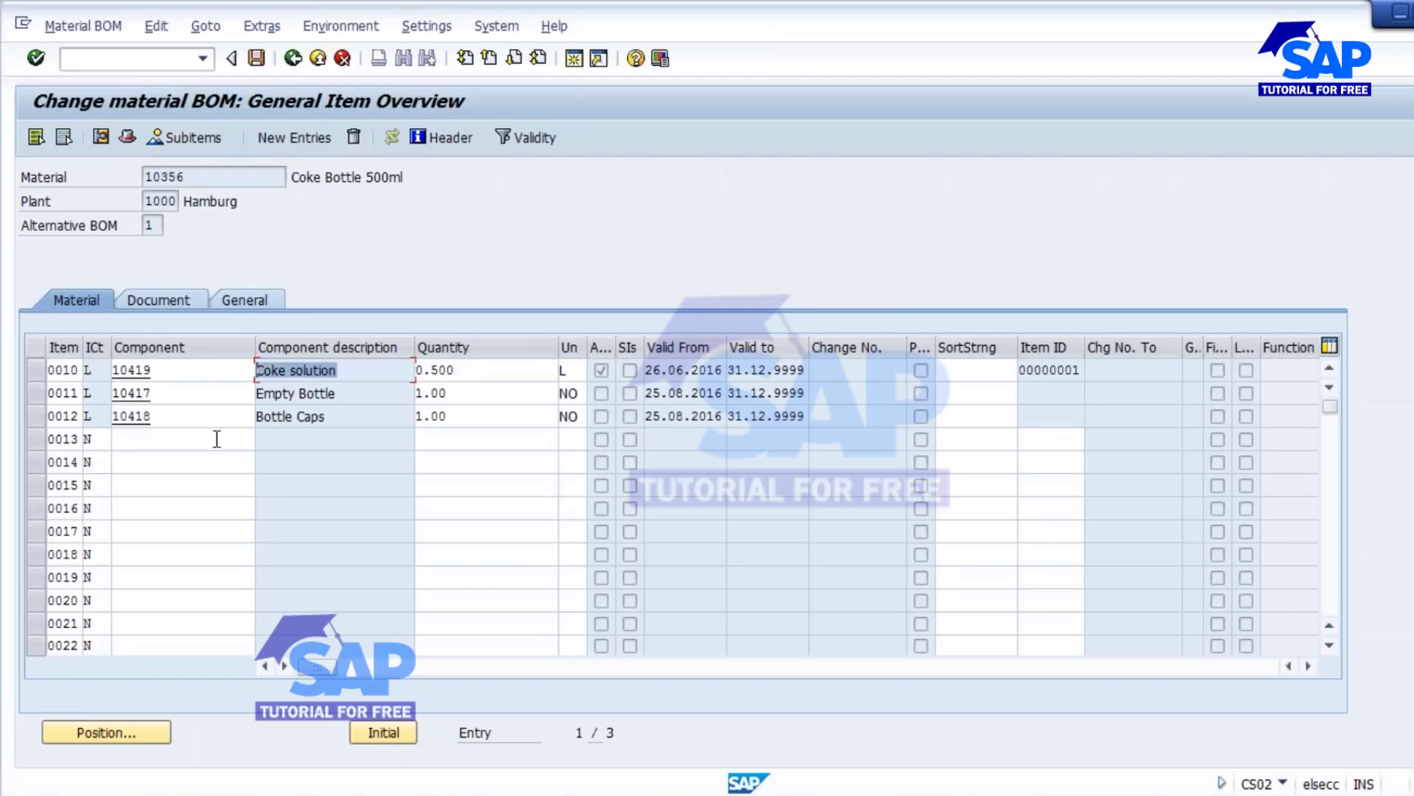
{"action": "left_click", "coordinate": [309, 396]}
{"action": "left_click", "coordinate": [305, 417]}
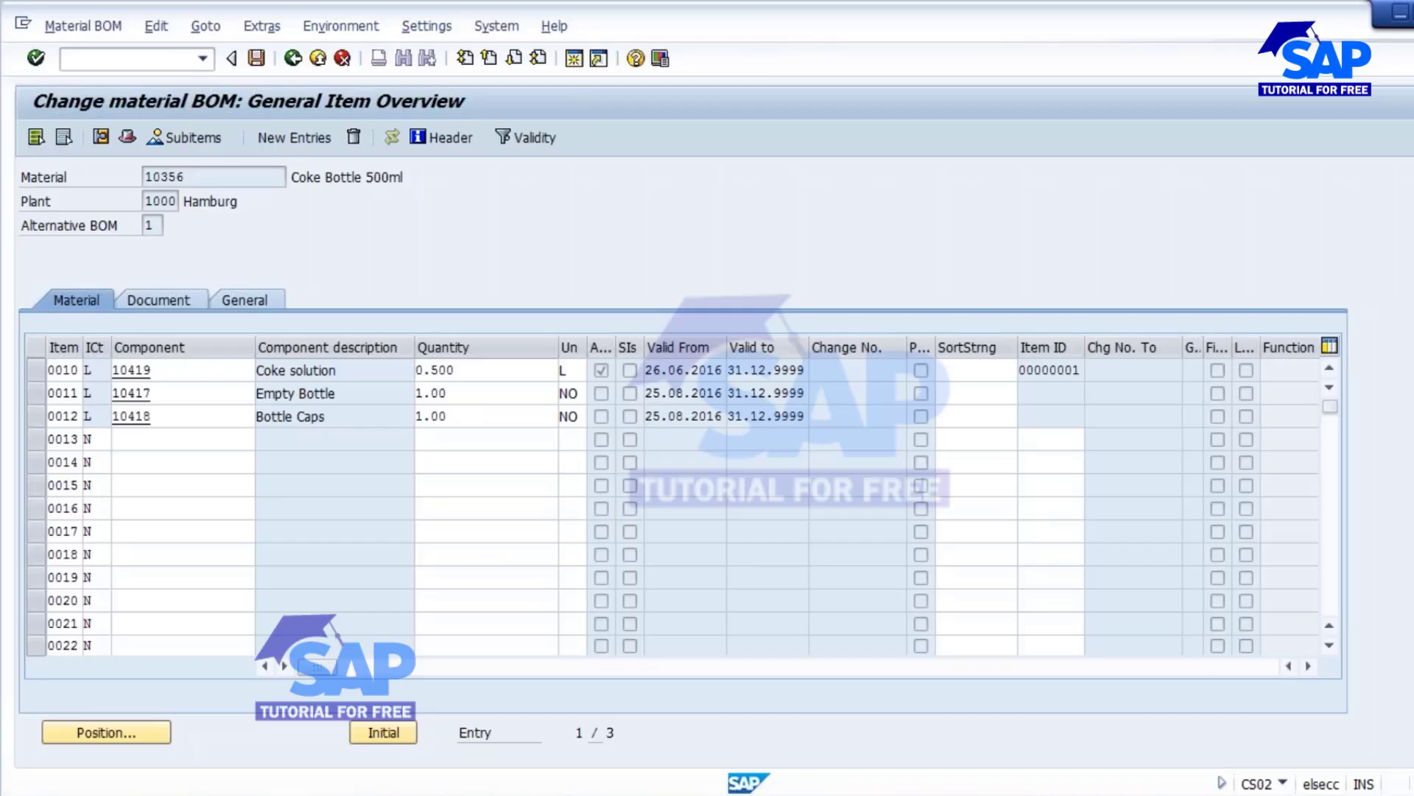
{"action": "key", "text": "ctrl+s"}
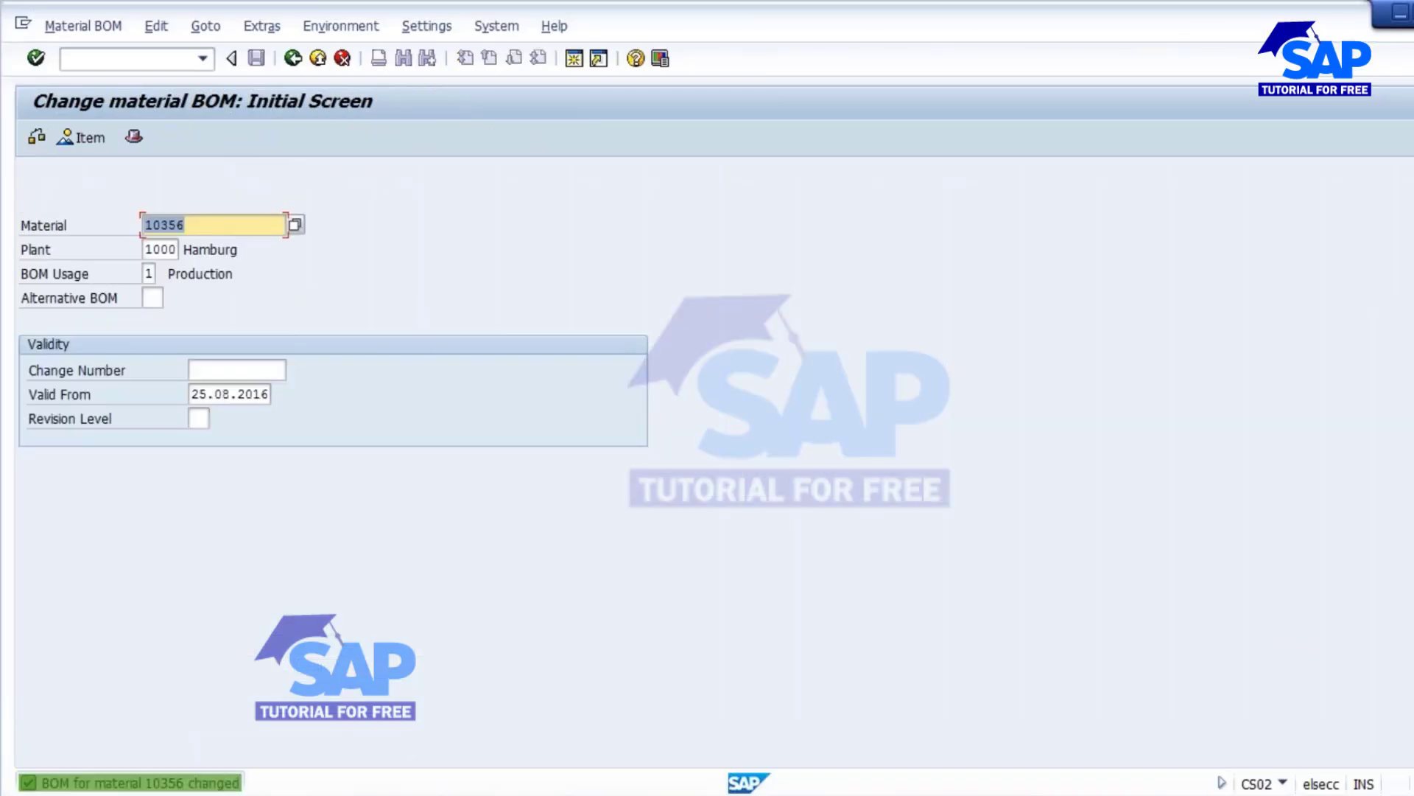
Start transaction MD04 and check the available stock of Coke solution, material 10419, in plant 1000
{"action": "left_click", "coordinate": [93, 60]}
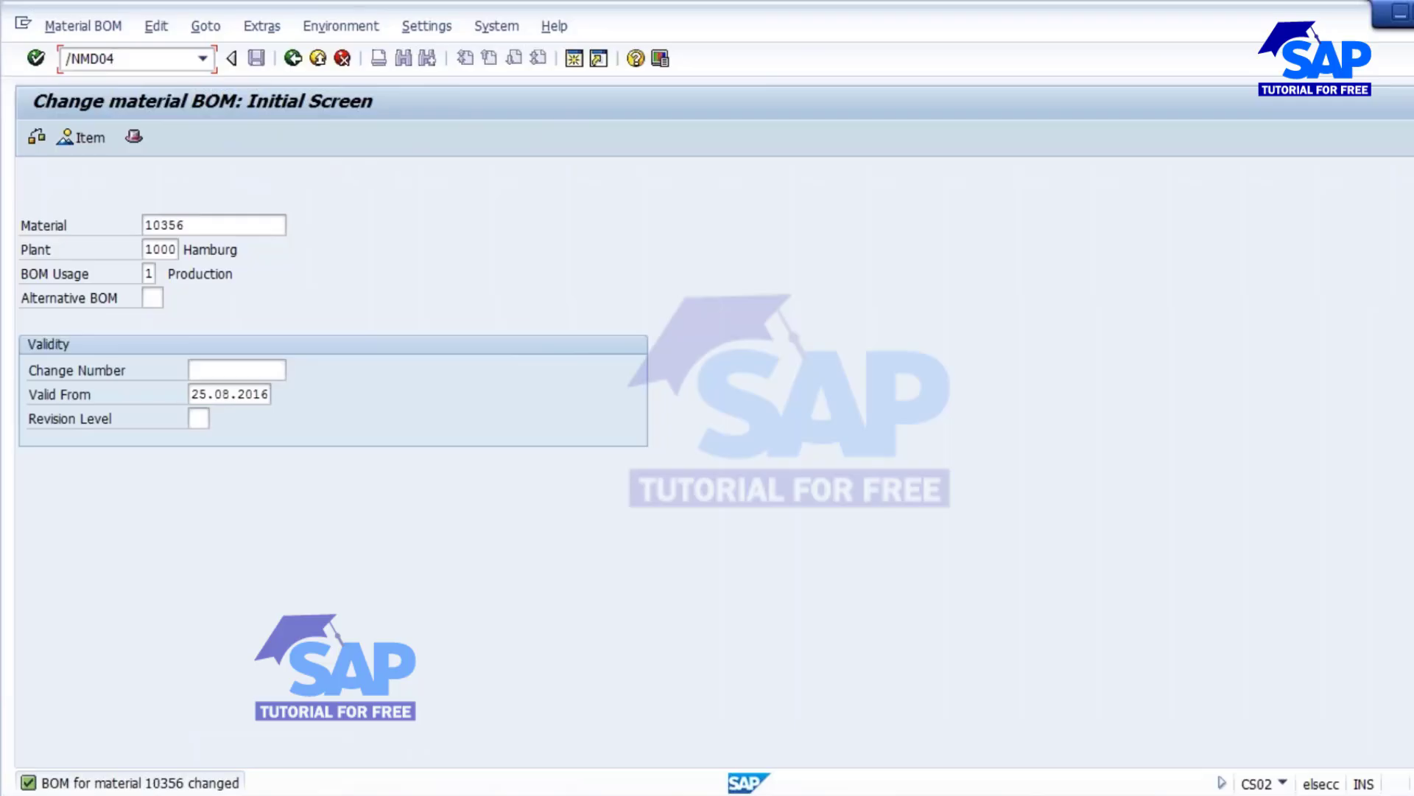
{"action": "key", "text": "Return"}
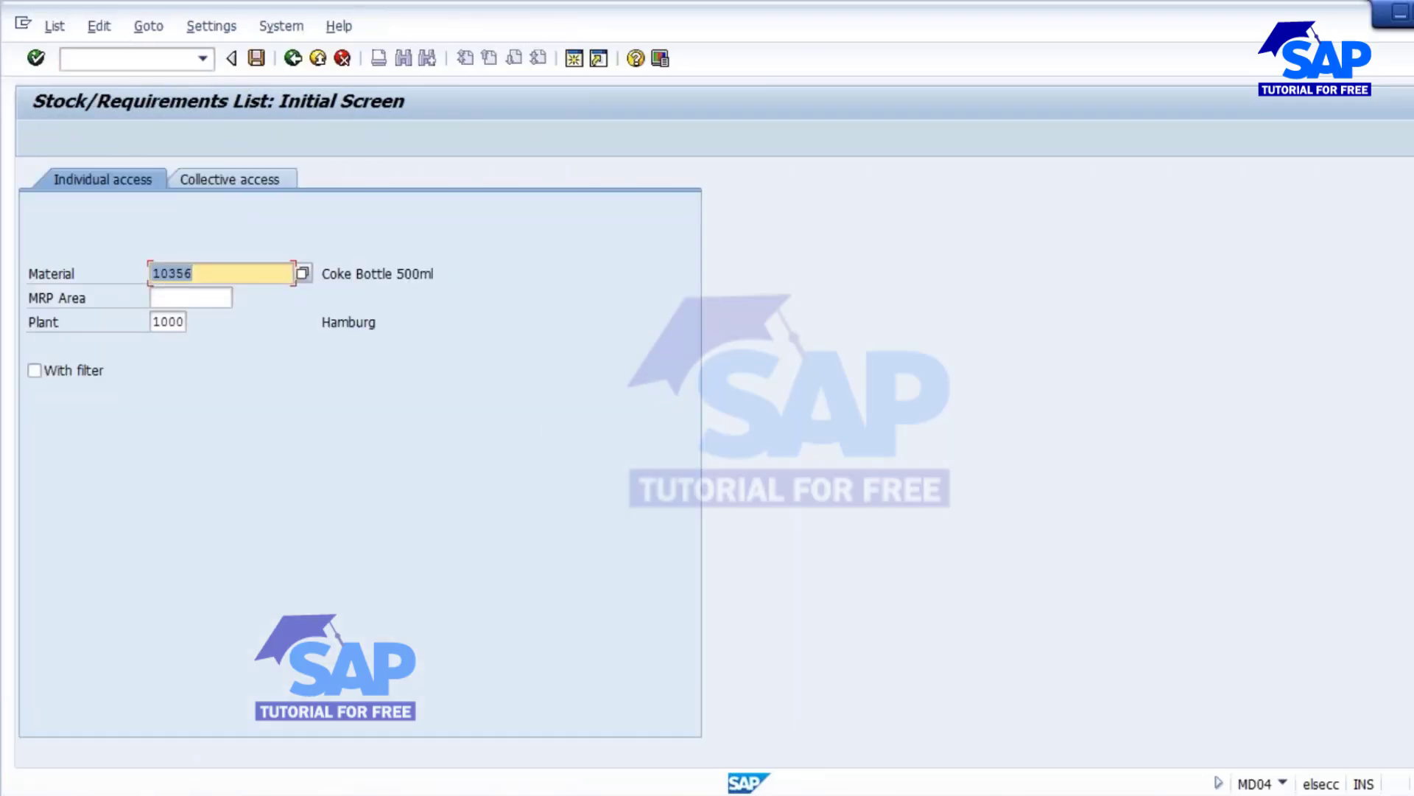
{"action": "left_click", "coordinate": [846, 795]}
{"action": "left_click", "coordinate": [1023, 726]}
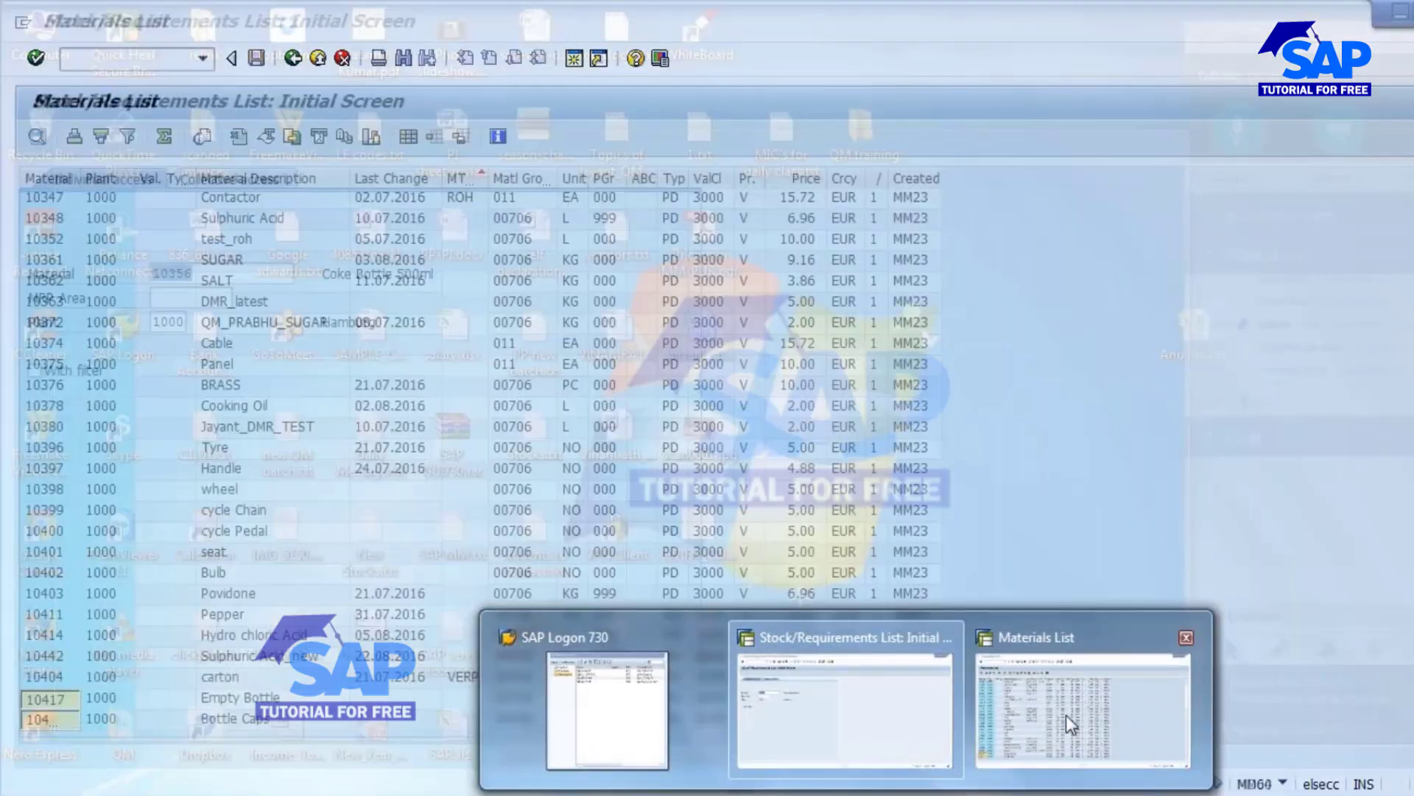
{"action": "scroll", "coordinate": [228, 452], "scroll_direction": "up", "scroll_amount": 1}
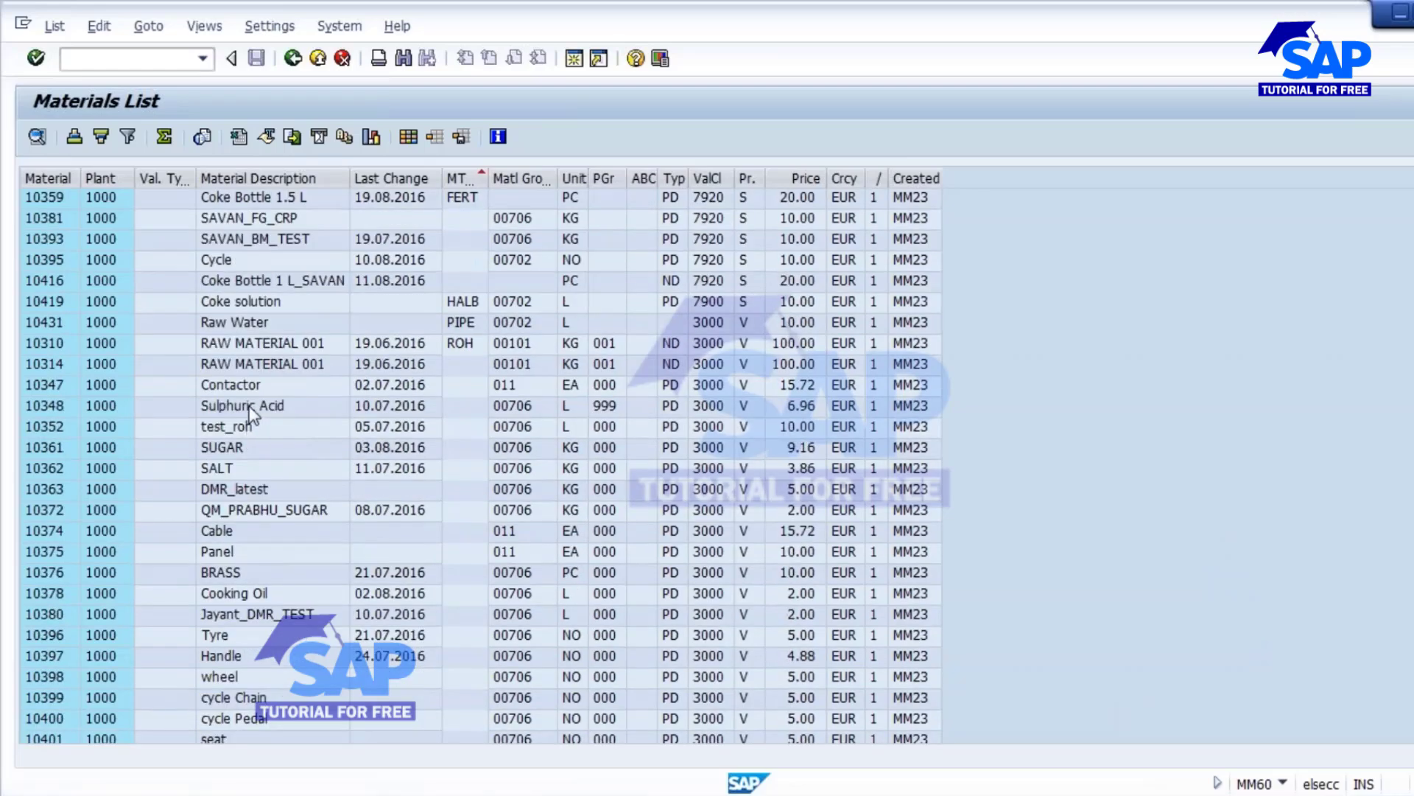
{"action": "left_click", "coordinate": [44, 303]}
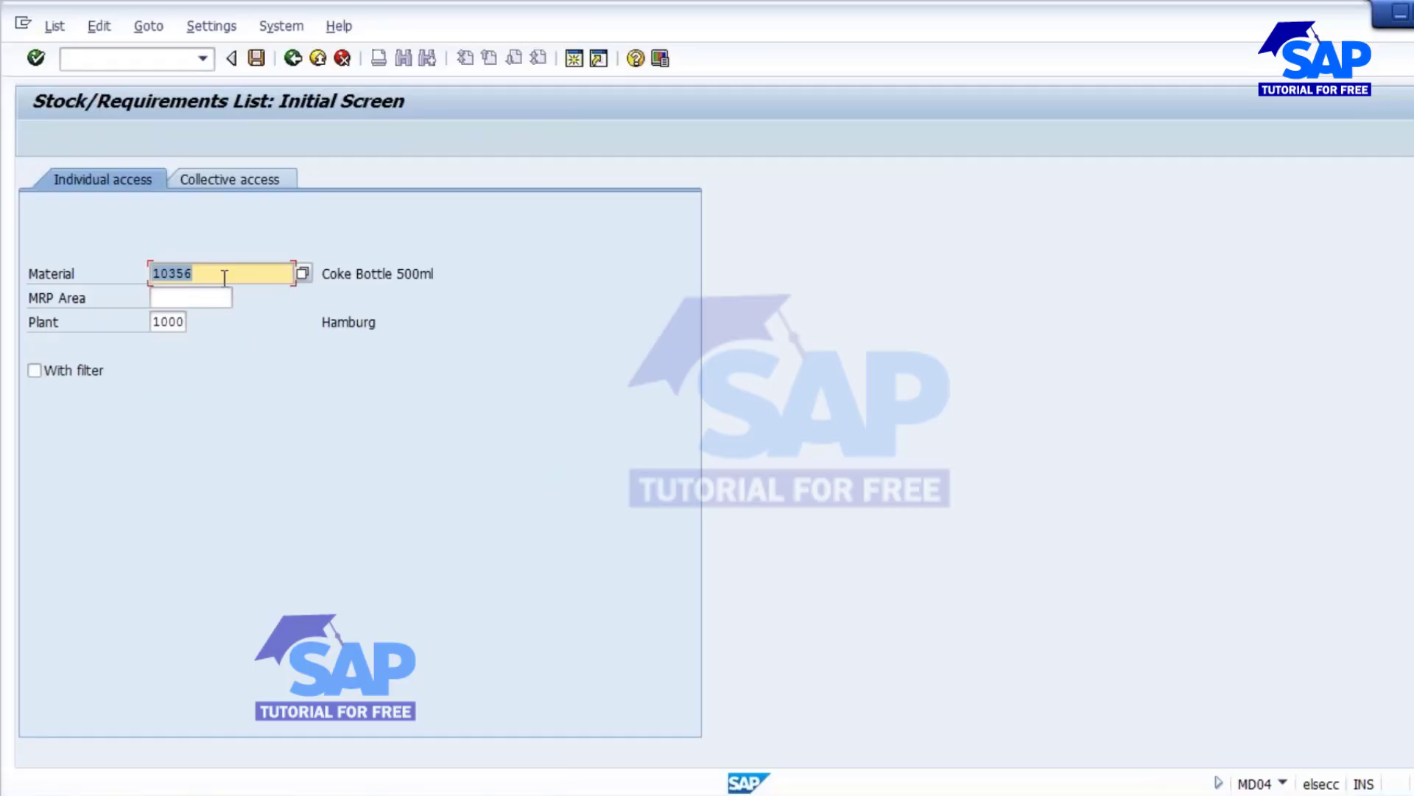
{"action": "type", "text": "10419"}
{"action": "key", "text": "Return"}
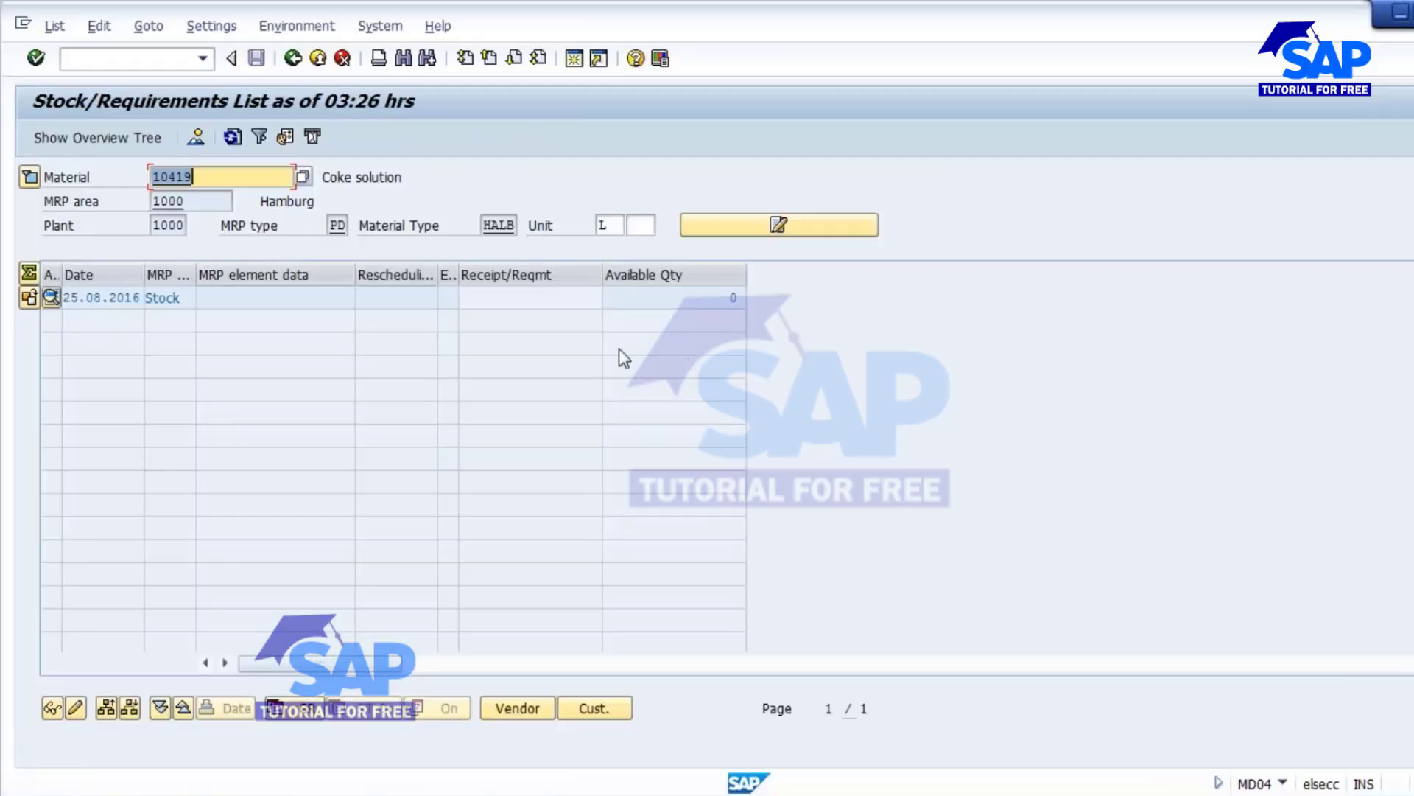
{"action": "left_click", "coordinate": [726, 298]}
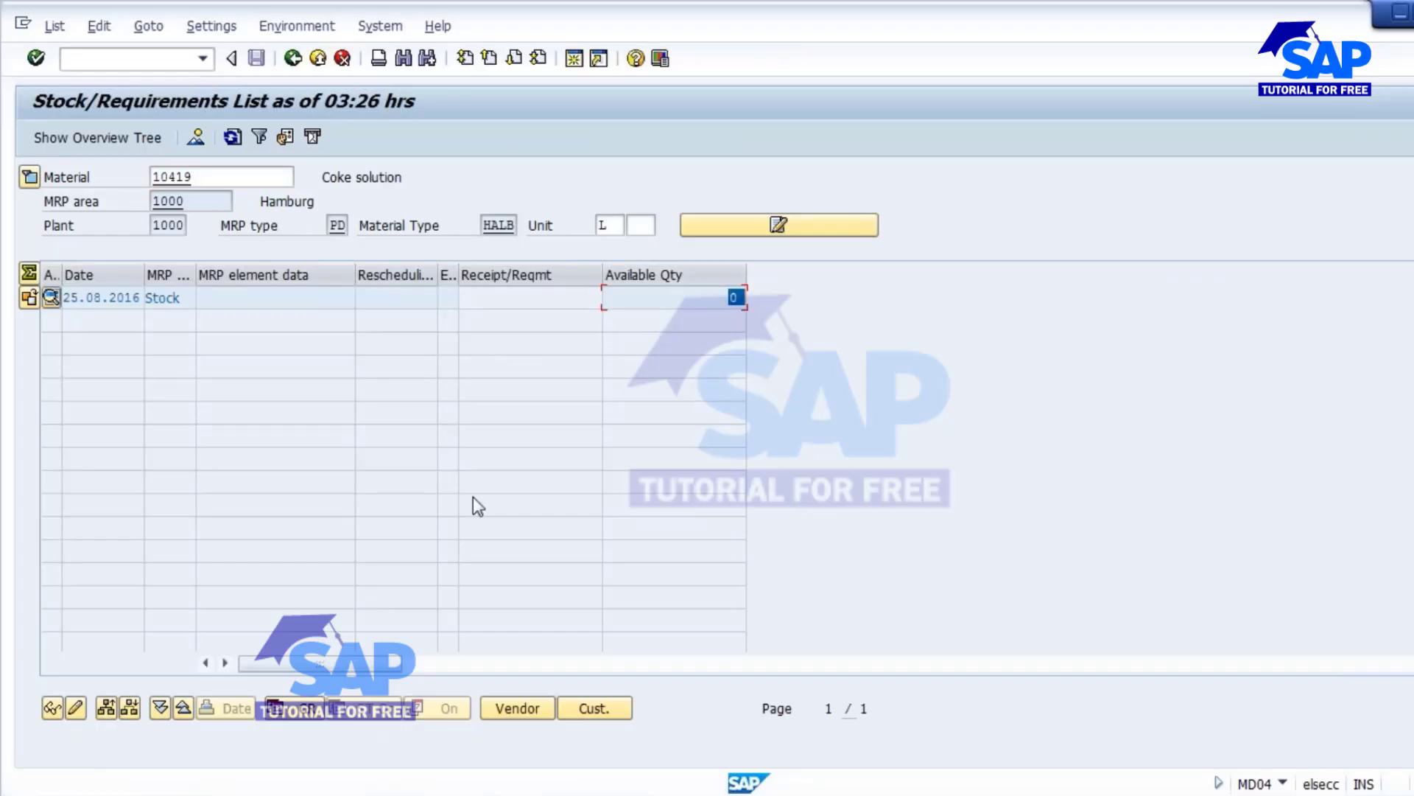
Display the stock/requirements list of material 10356 and check its available stock in plant 1000
{"action": "left_click", "coordinate": [199, 178]}
{"action": "key", "text": "BackSpace"}
{"action": "key", "text": "BackSpace"}
{"action": "key", "text": "BackSpace"}
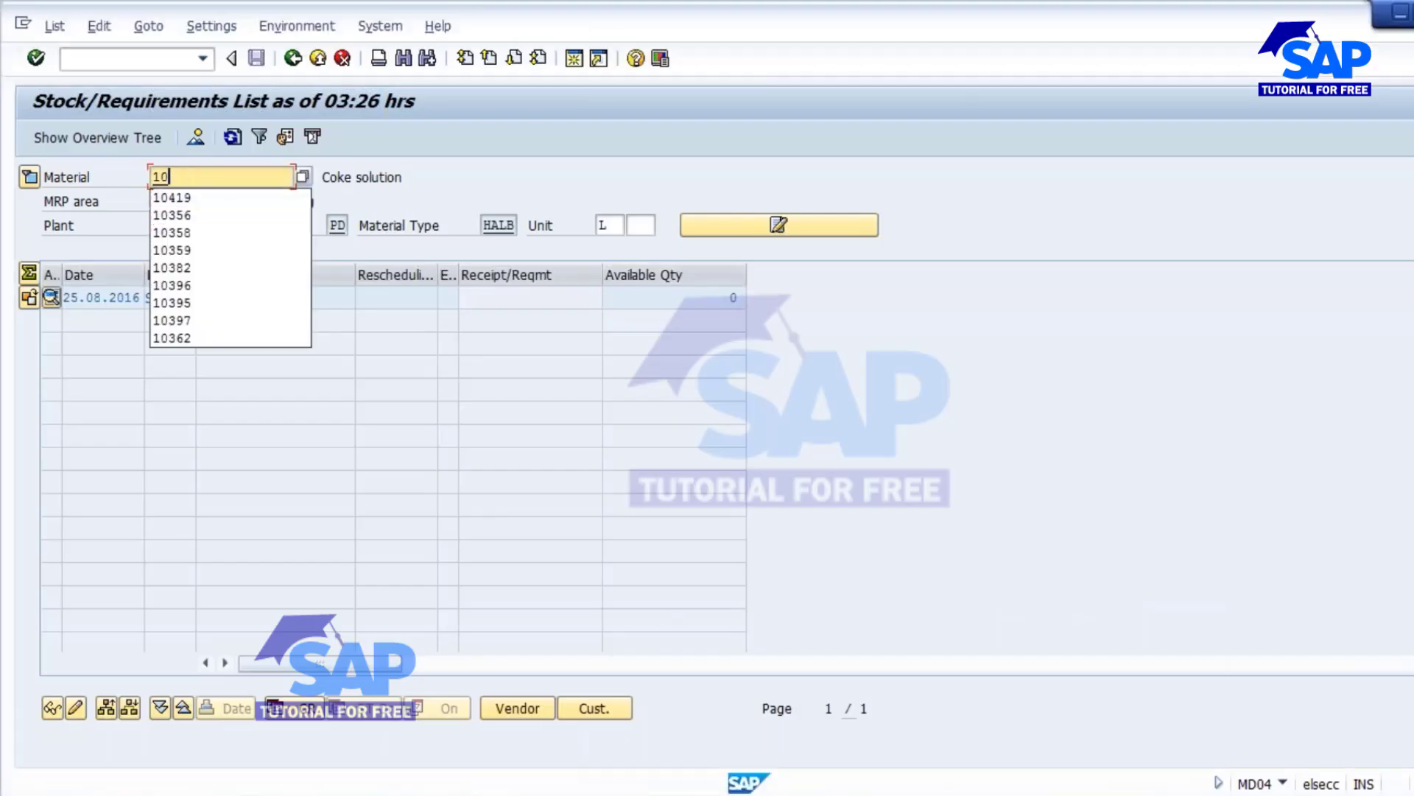
{"action": "type", "text": "356"}
{"action": "key", "text": "Return"}
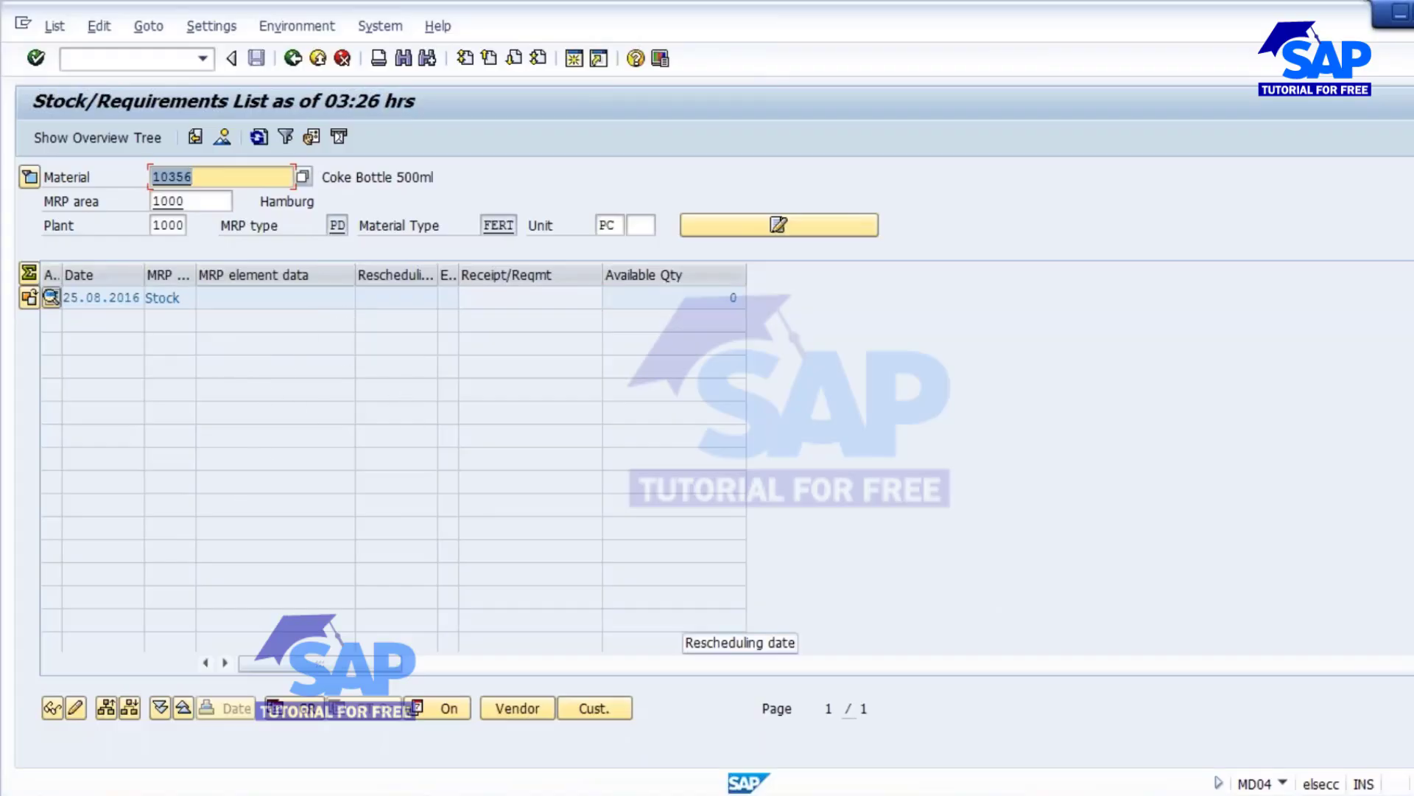
Start transaction MD61 for material 10356 in plant 1000 with a planning horizon starting 01.09.2016, and open the planning table
{"action": "left_click", "coordinate": [1000, 729]}
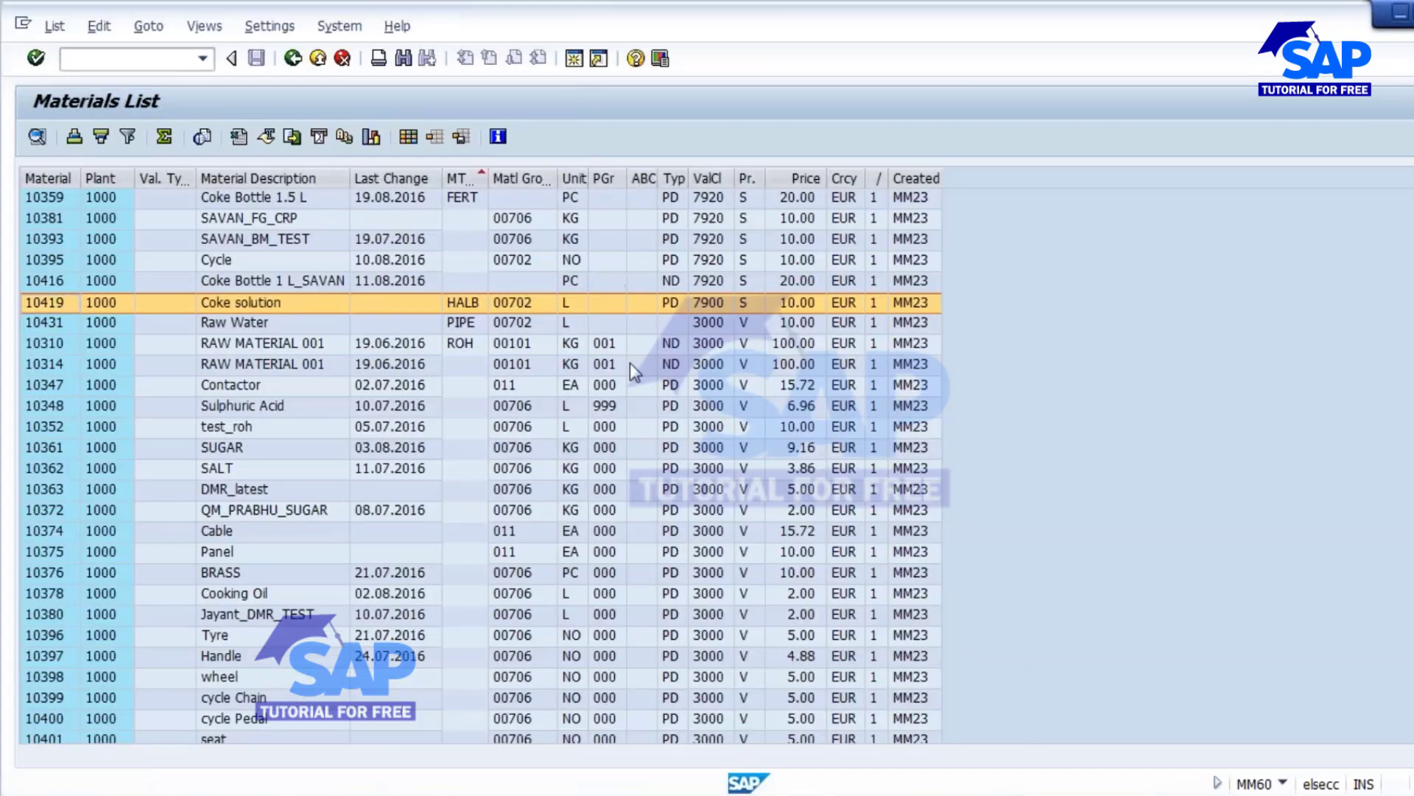
{"action": "key", "text": "alt+Tab"}
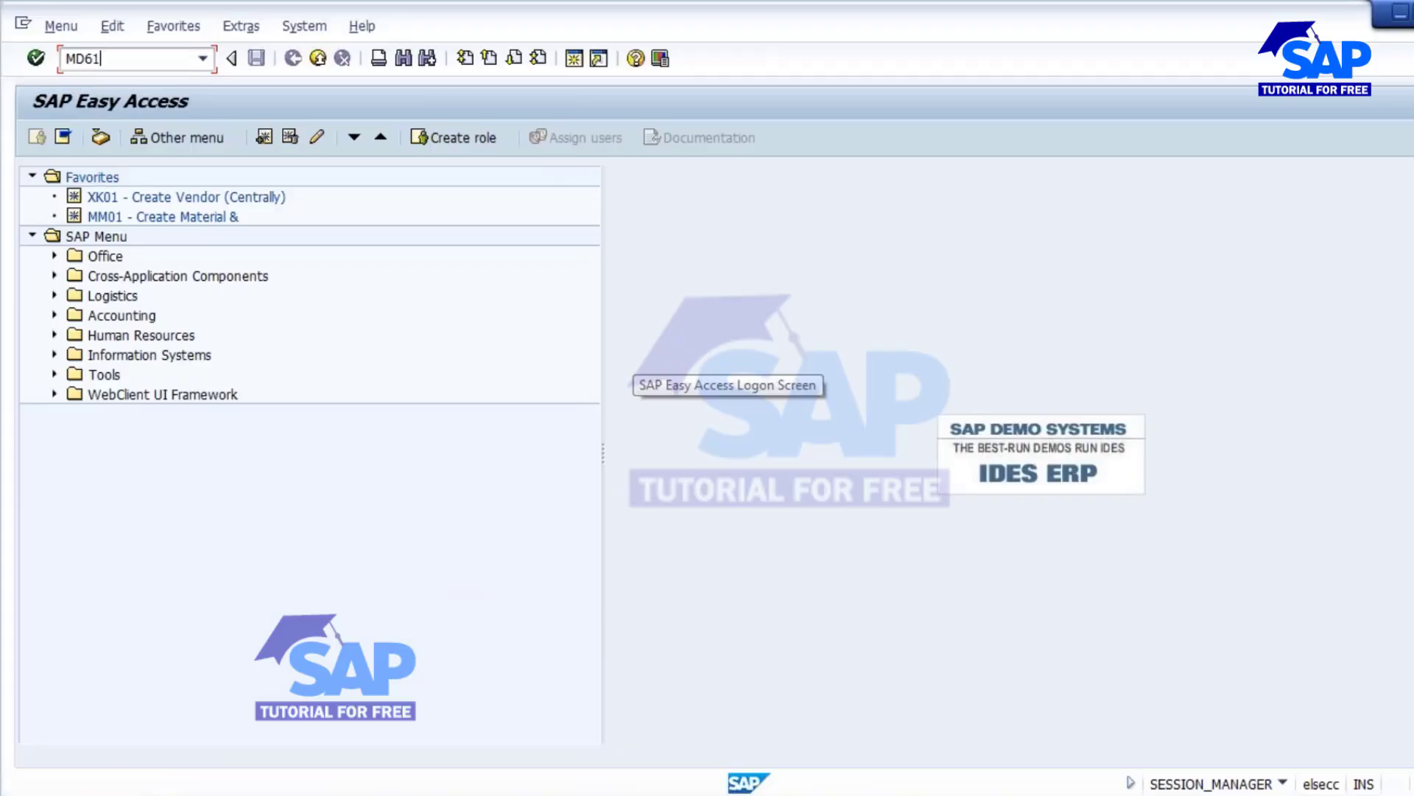
{"action": "key", "text": "Return"}
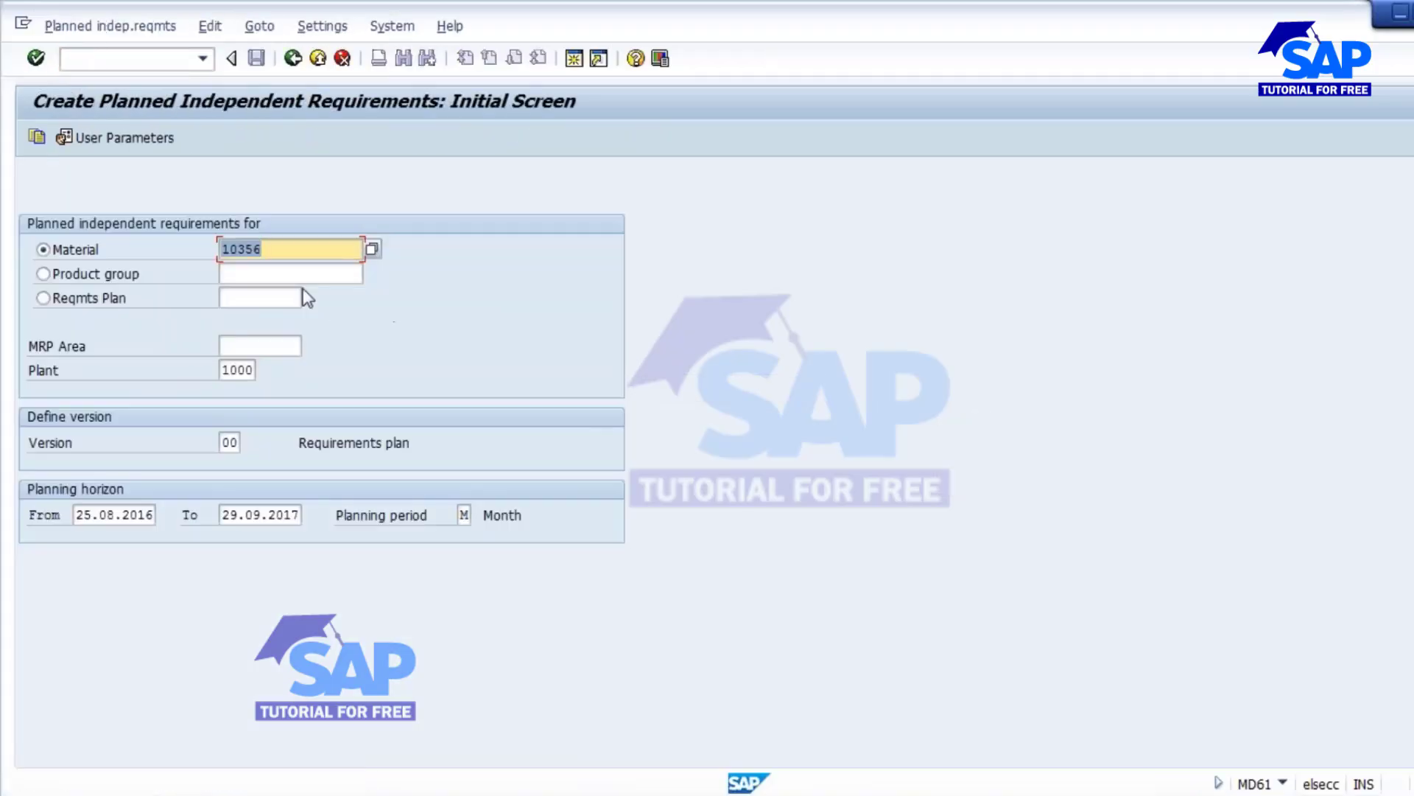
{"action": "left_click", "coordinate": [230, 370]}
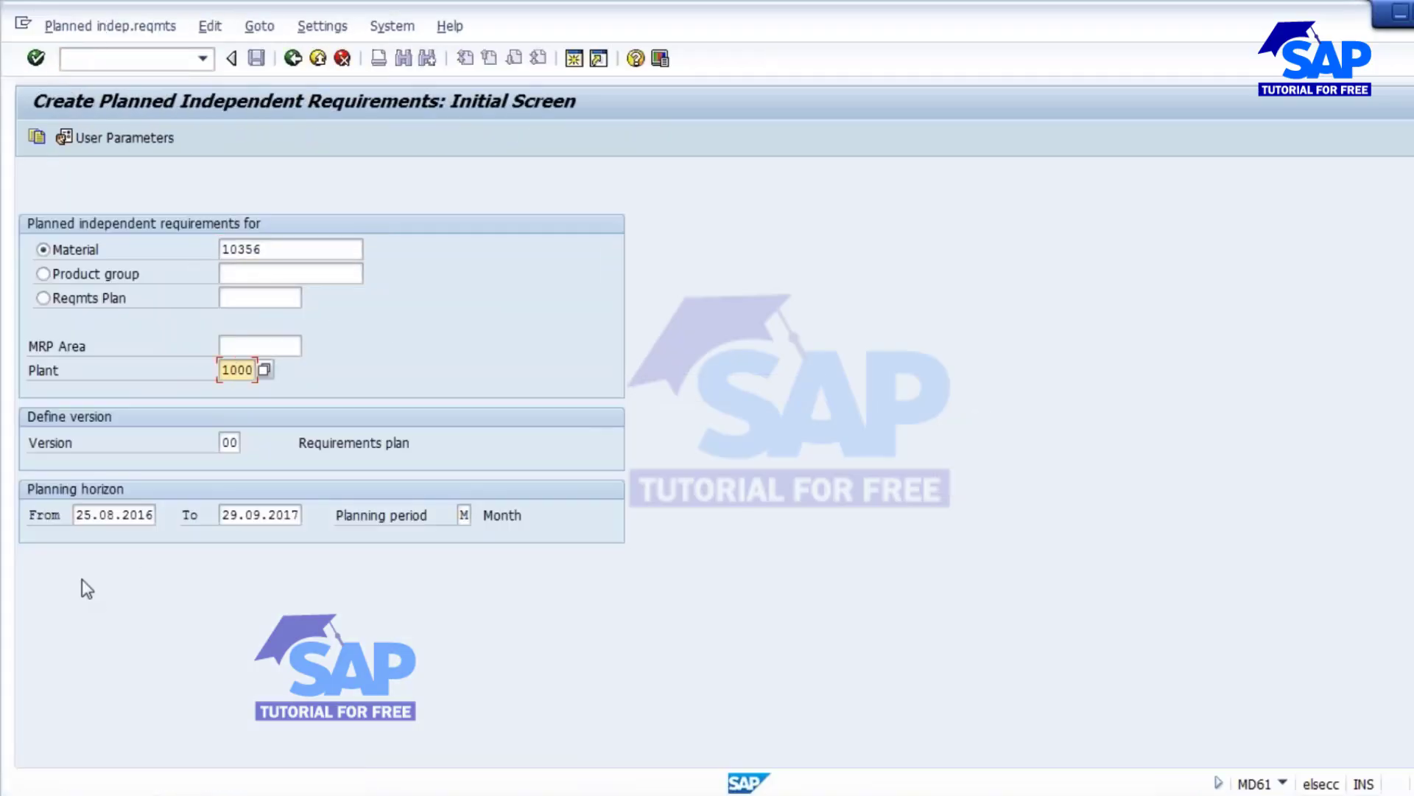
{"action": "left_click_drag", "start_coordinate": [76, 514], "coordinate": [158, 513]}
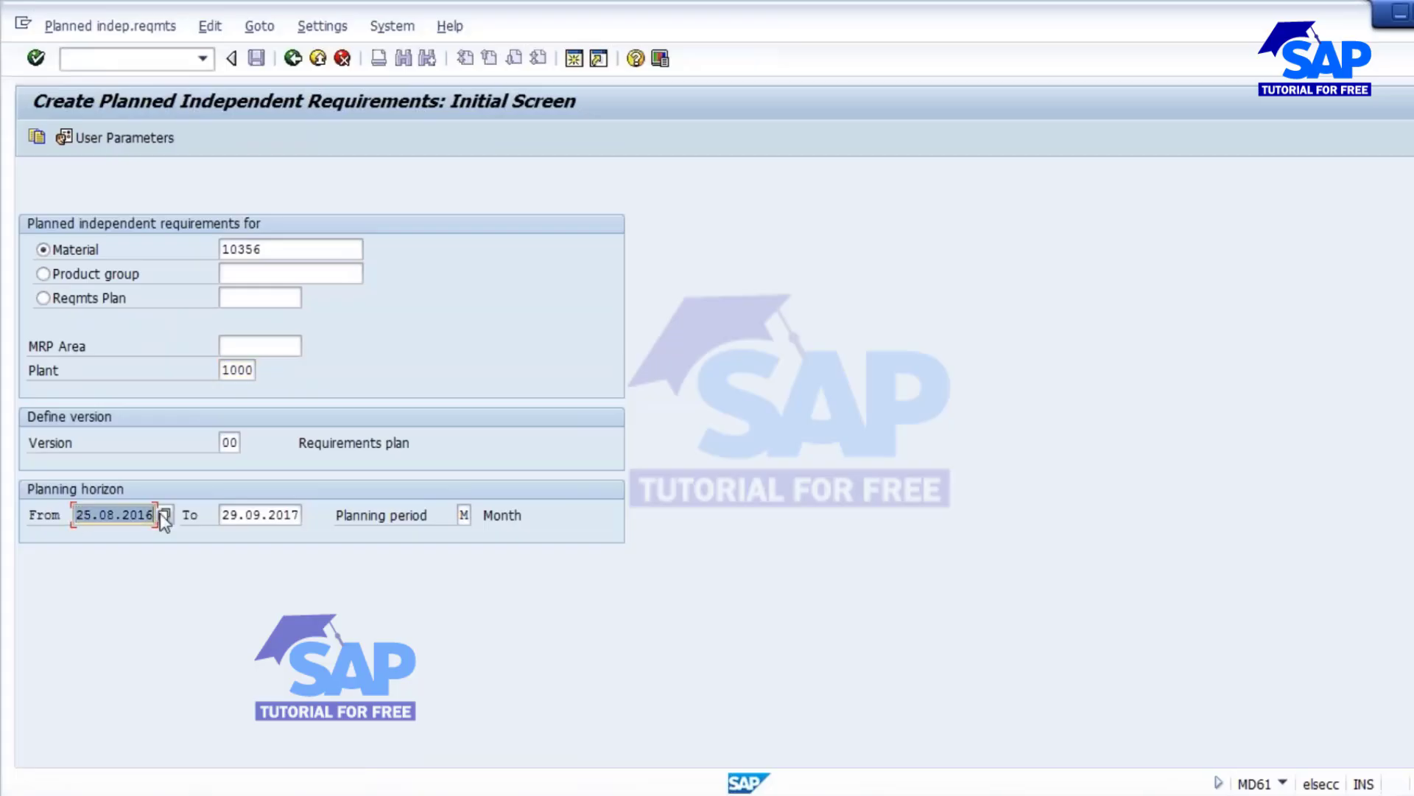
{"action": "key", "text": "Delete"}
{"action": "left_click", "coordinate": [109, 542]}
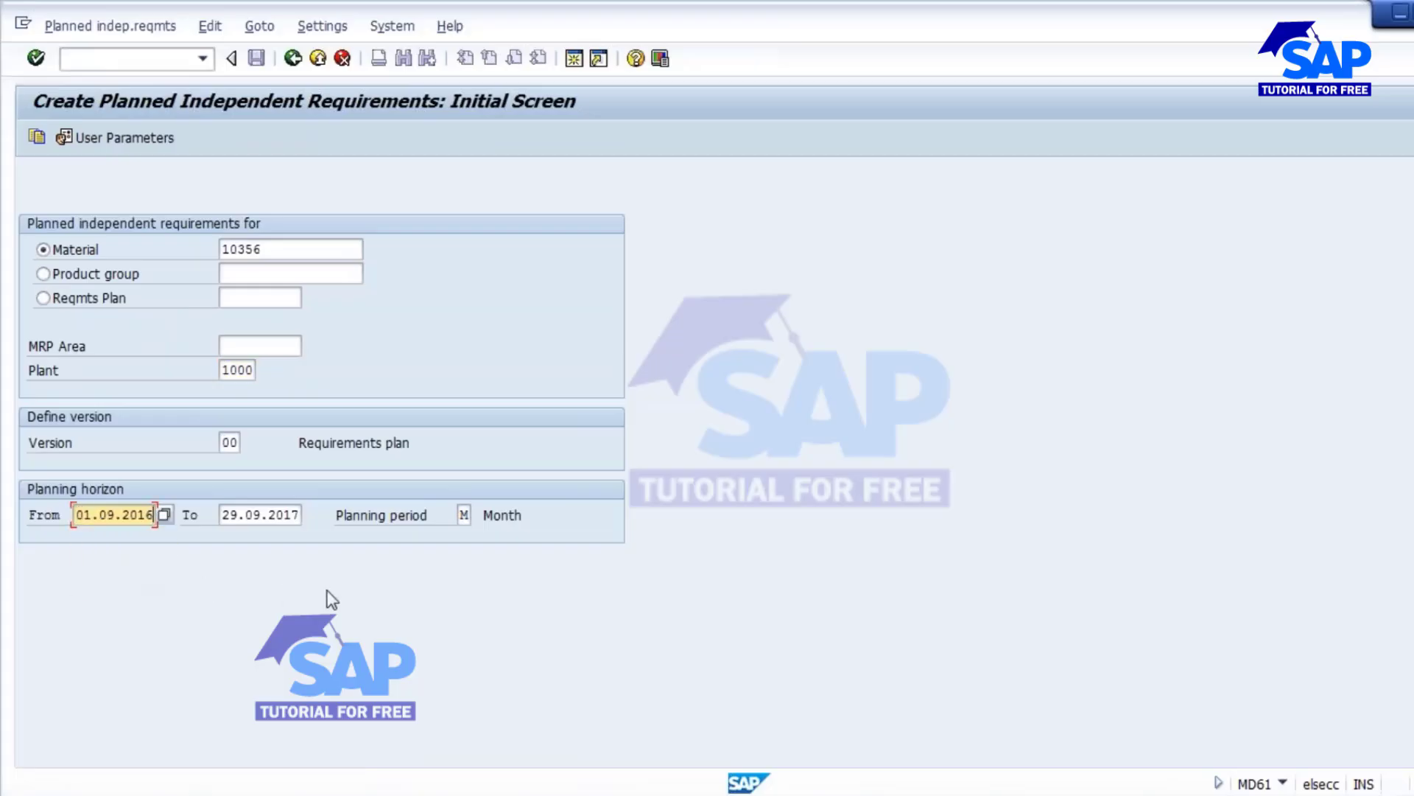
{"action": "key", "text": "Return"}
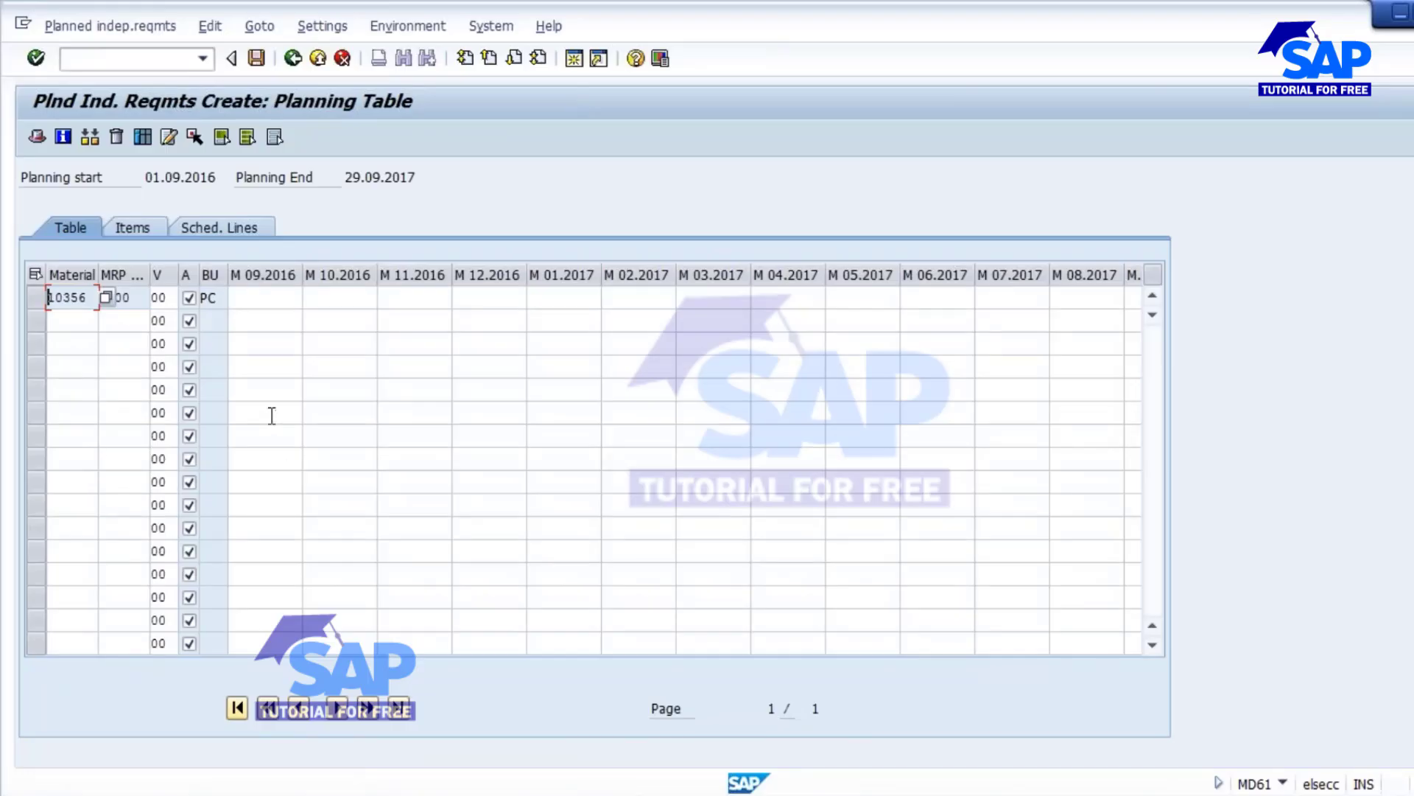
Enter planned independent requirements of 100 PC for each month from 09.2016 to 02.2017 and save them
{"action": "left_click", "coordinate": [253, 295]}
{"action": "type", "text": "100"}
{"action": "key", "text": "Tab"}
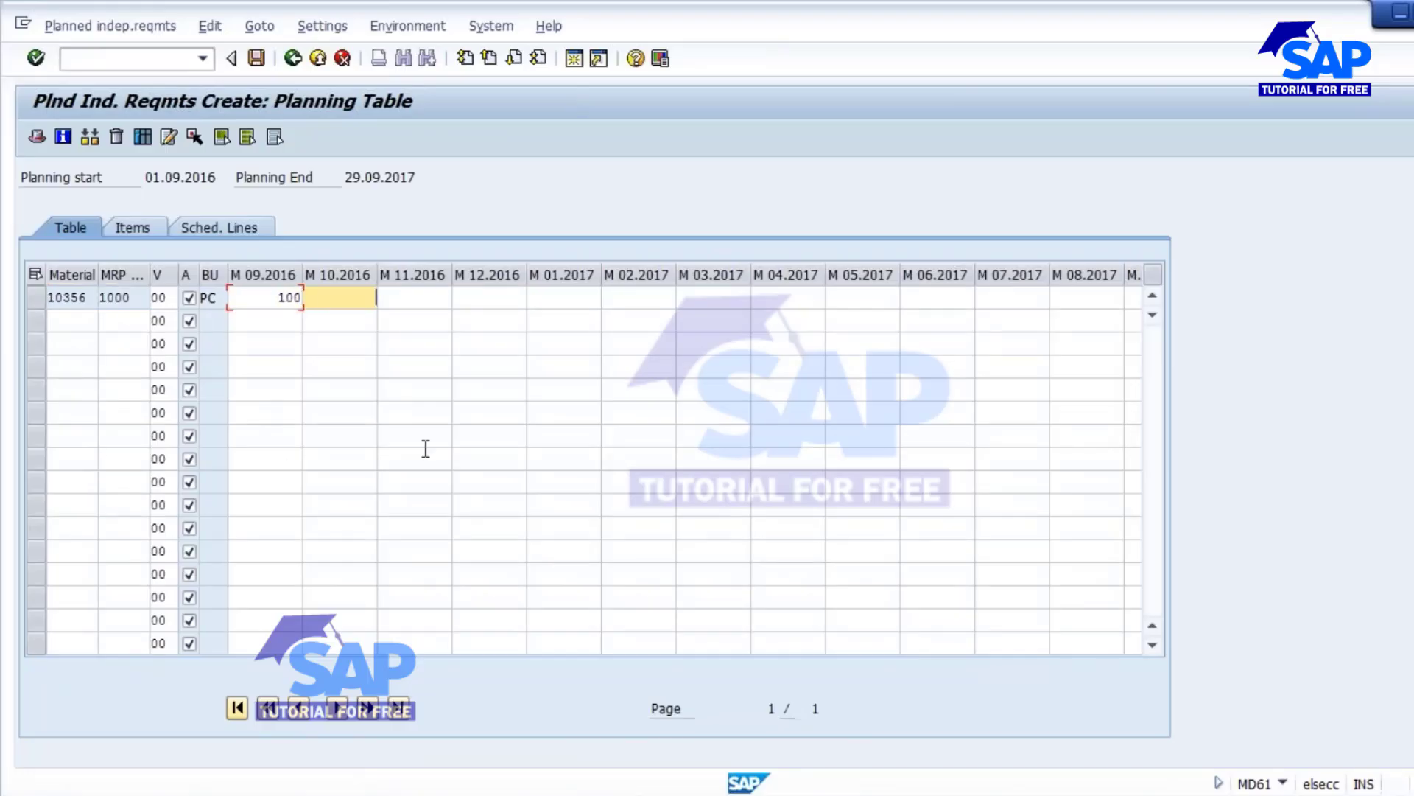
{"action": "type", "text": "100"}
{"action": "key", "text": "Tab"}
{"action": "type", "text": "100"}
{"action": "key", "text": "Tab"}
{"action": "type", "text": "100"}
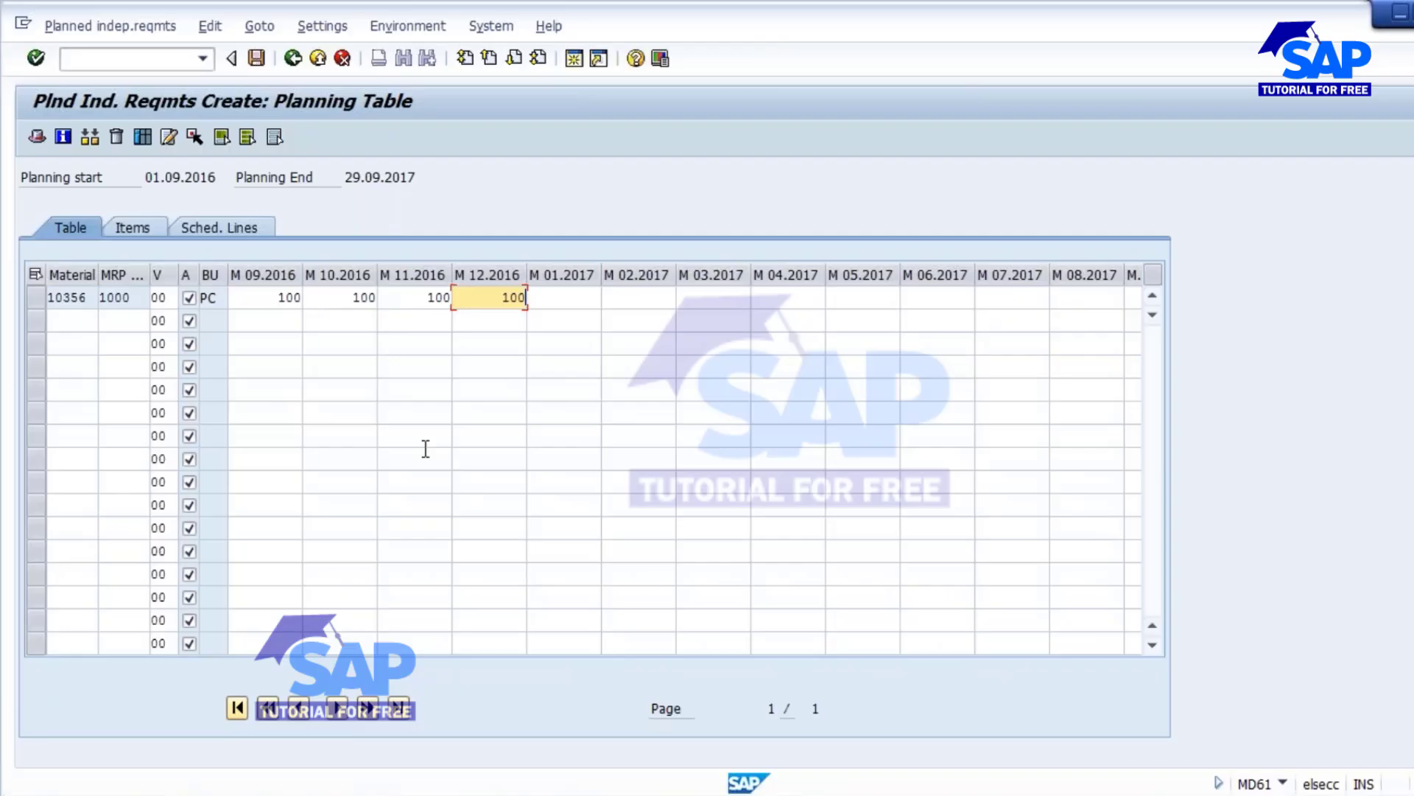
{"action": "key", "text": "Tab"}
{"action": "type", "text": "100"}
{"action": "key", "text": "Tab"}
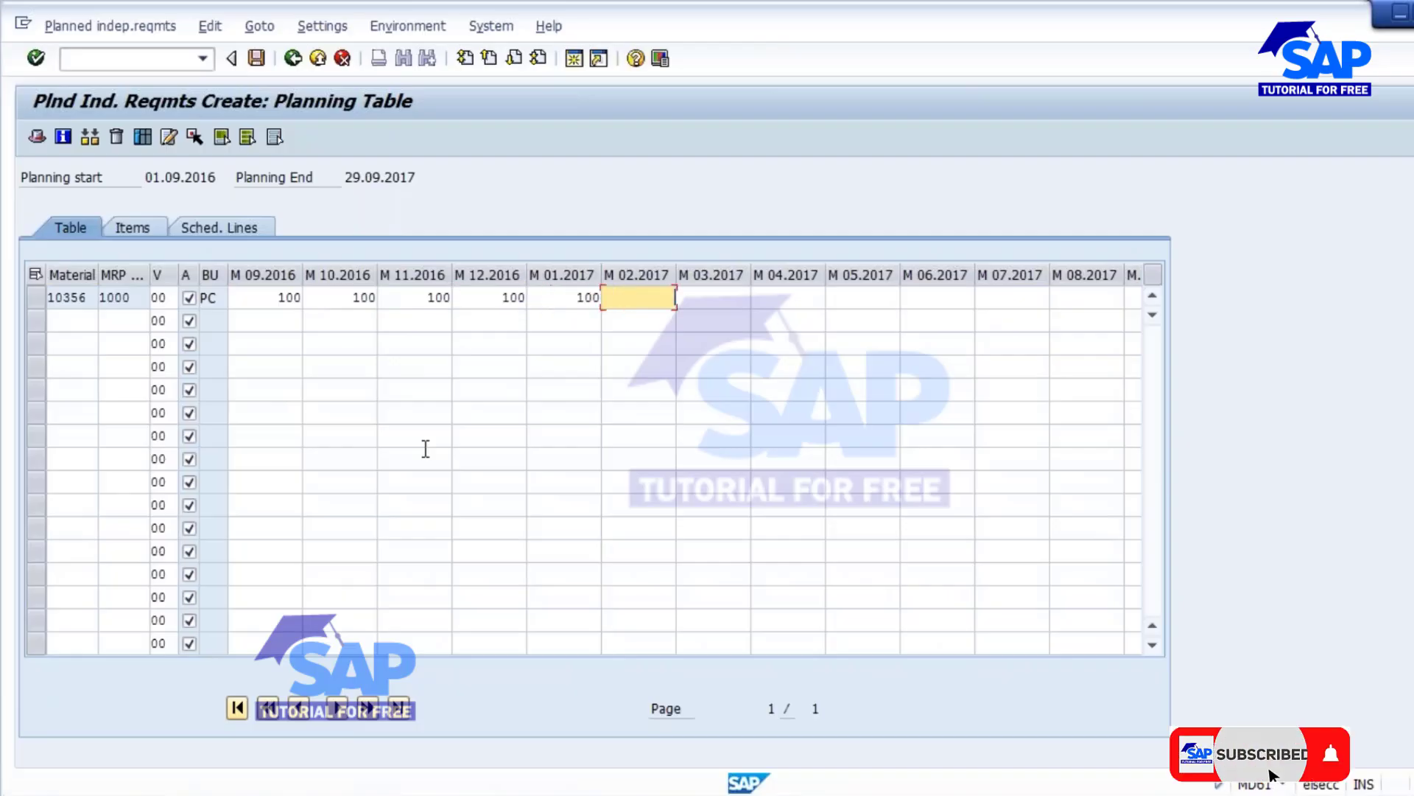
{"action": "type", "text": "100"}
{"action": "key", "text": "Return"}
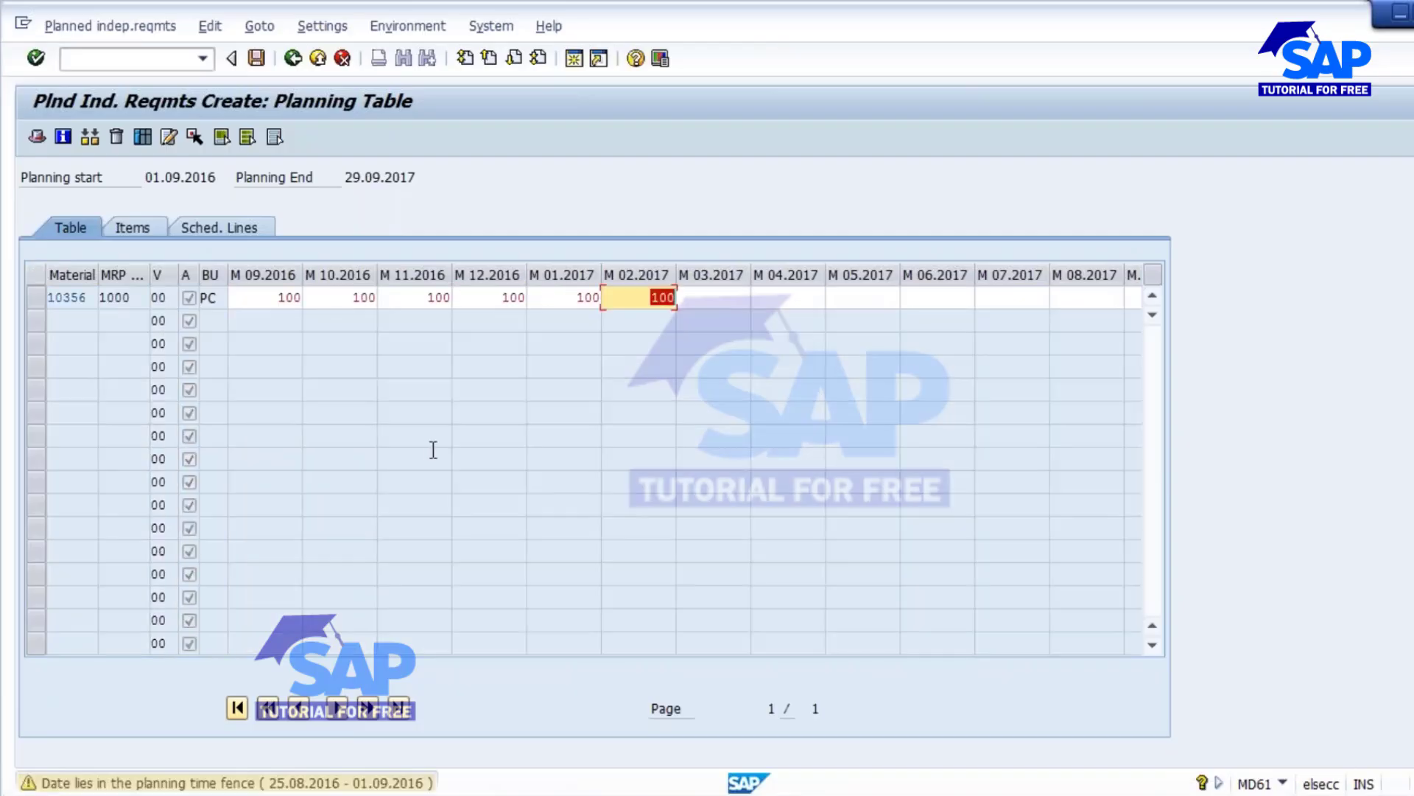
{"action": "key", "text": "Return"}
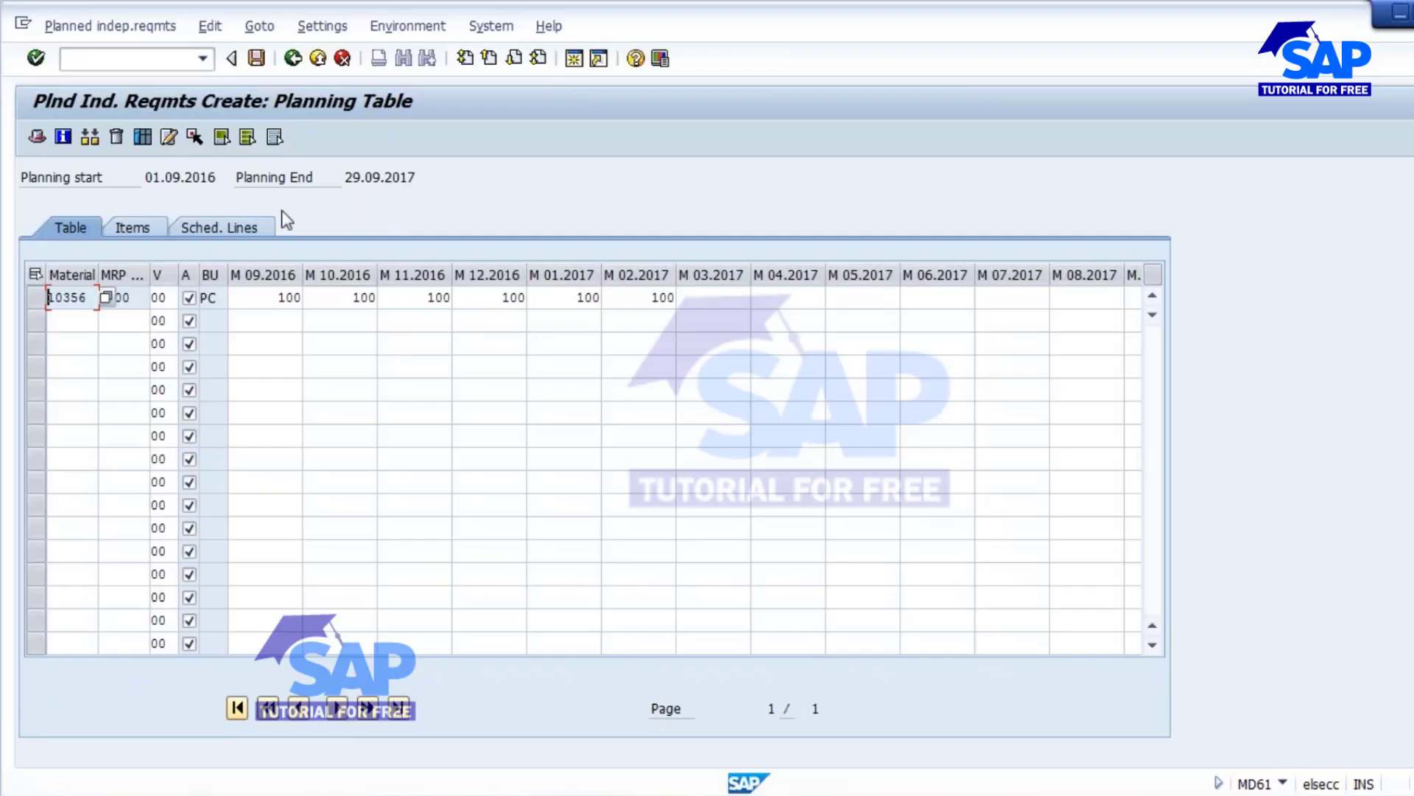
{"action": "left_click", "coordinate": [256, 58]}
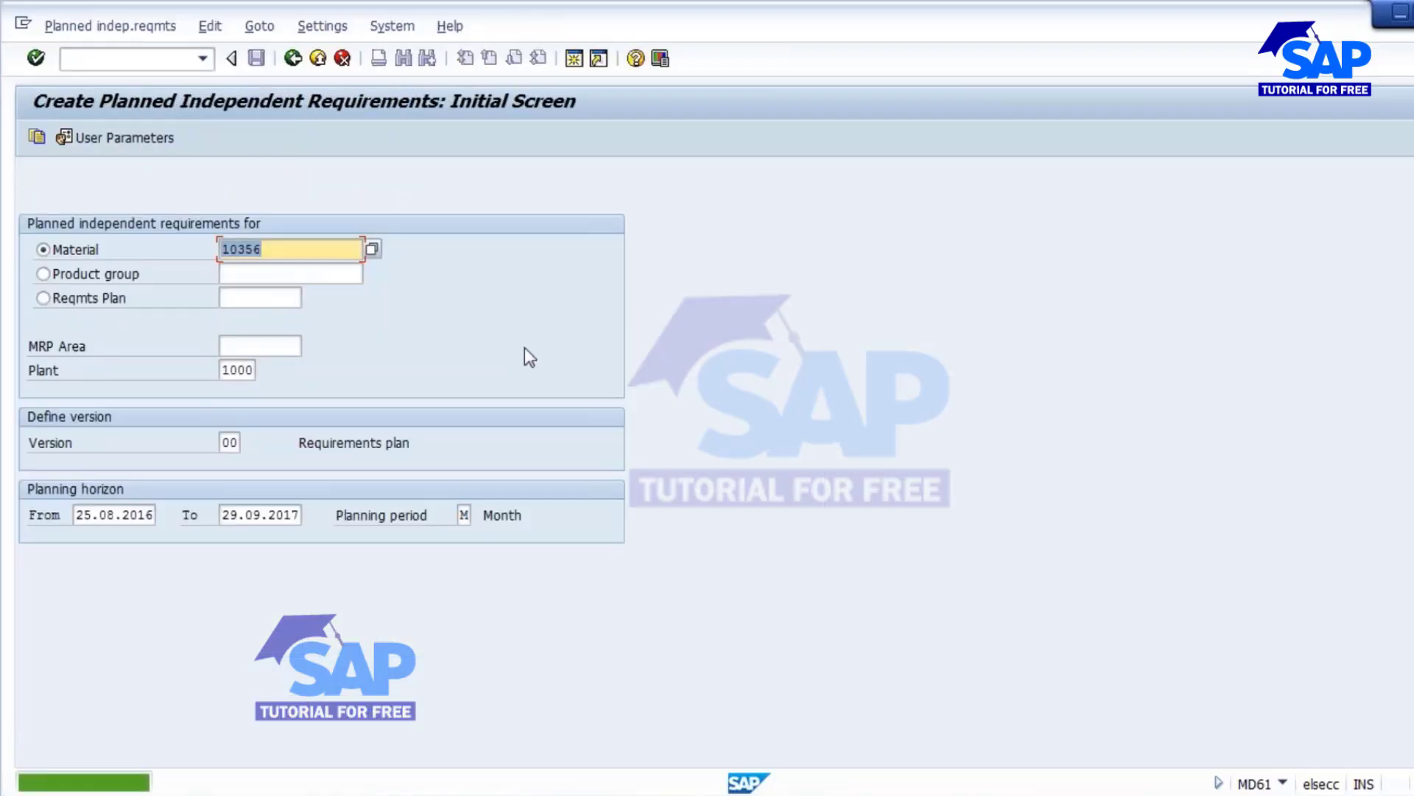
Refresh the stock/requirements list of material 10356 and examine the VSE independent requirements
{"action": "mouse_move", "coordinate": [800, 762]}
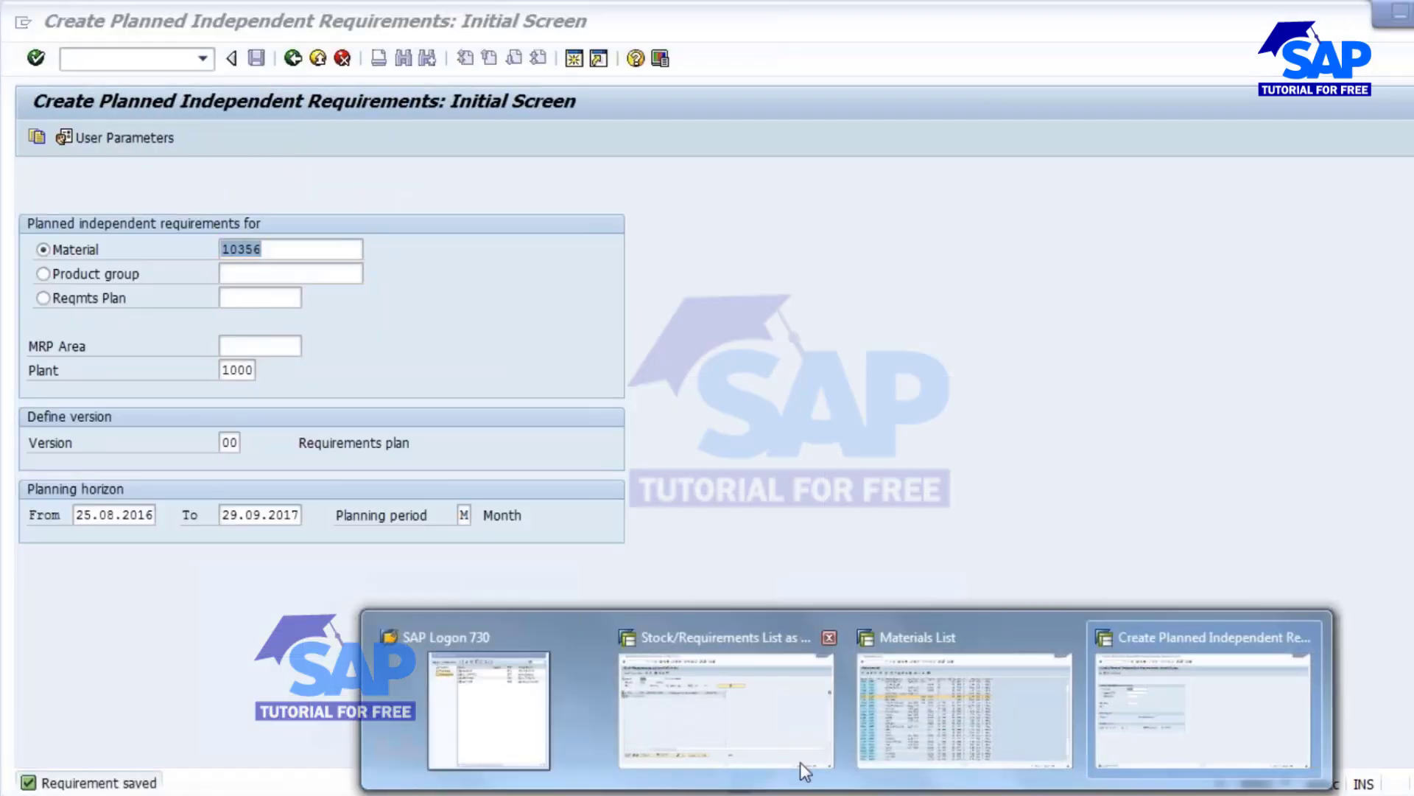
{"action": "left_click", "coordinate": [679, 709]}
{"action": "left_click", "coordinate": [259, 138]}
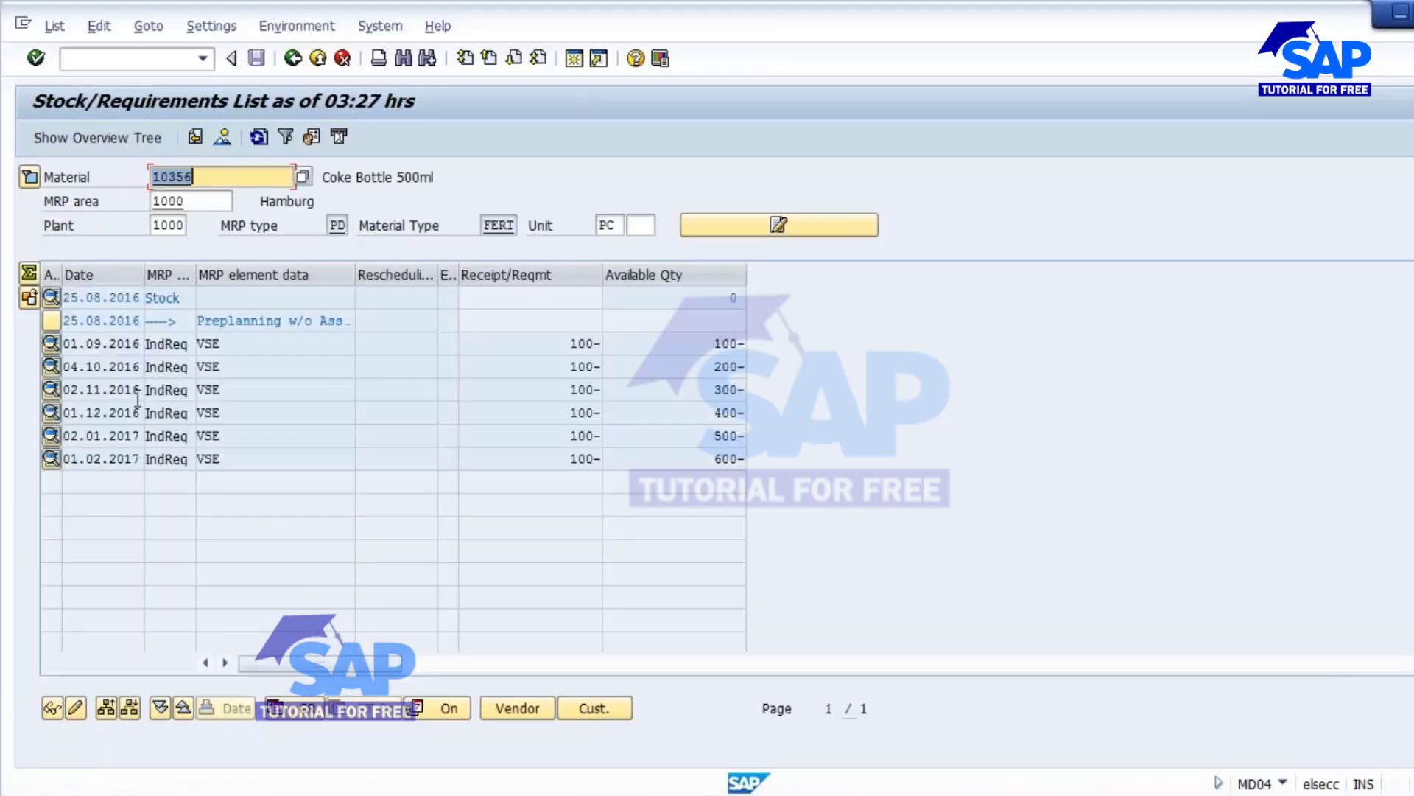
{"action": "double_click", "coordinate": [230, 343]}
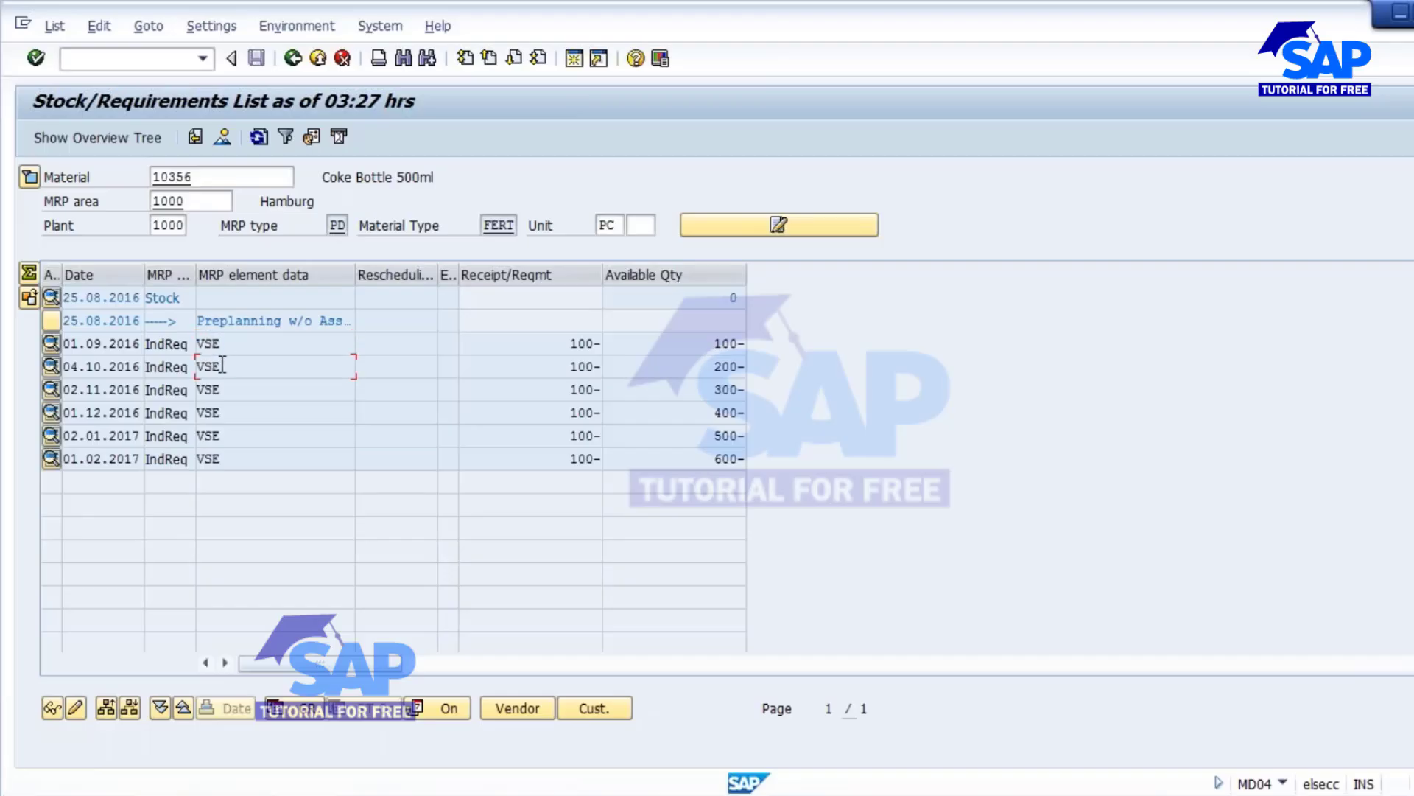
{"action": "key", "text": "Down"}
{"action": "key", "text": "Down"}
{"action": "key", "text": "Down"}
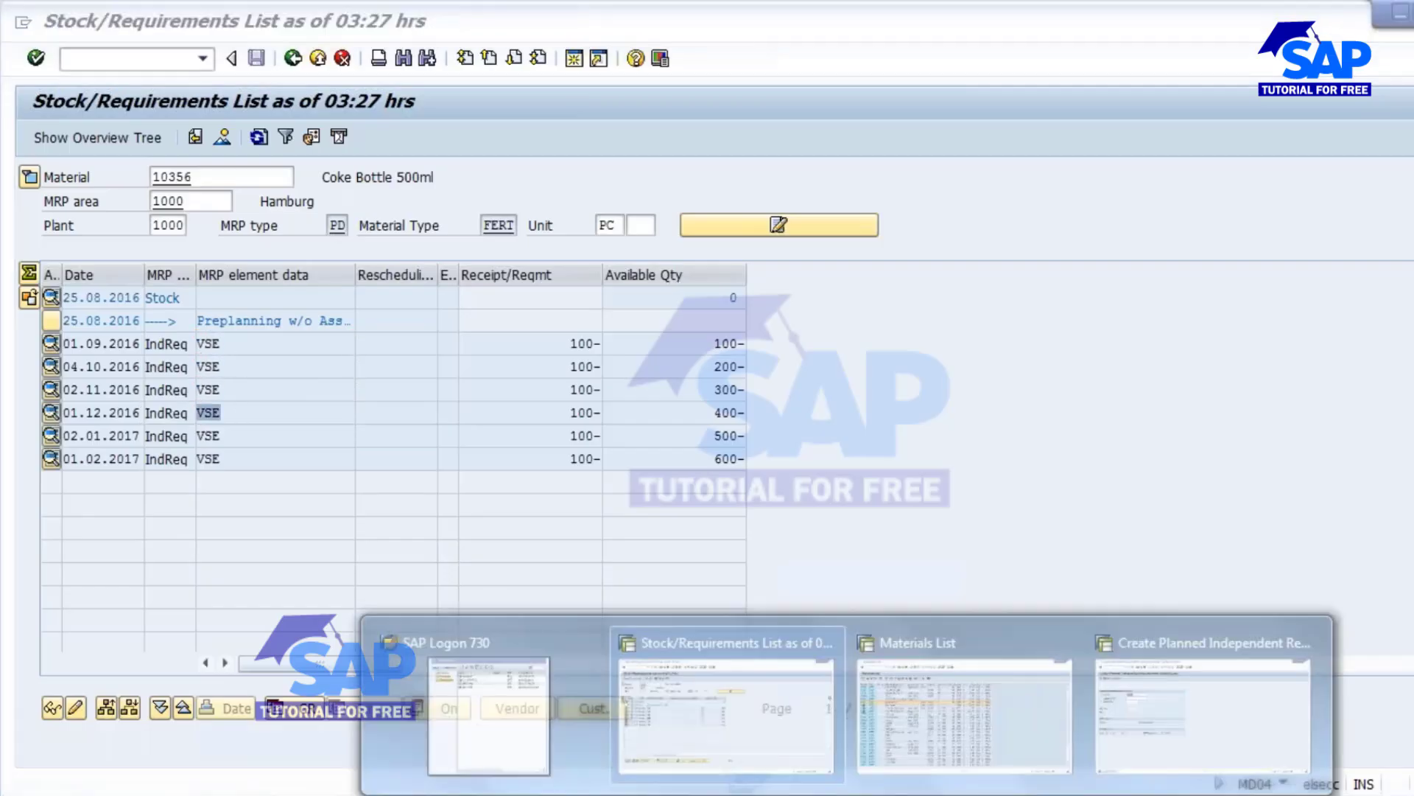
Start transaction SPRO from the planned independent requirements session and display the SAP Customizing Implementation Guide
{"action": "left_click", "coordinate": [1209, 722]}
{"action": "left_click", "coordinate": [118, 60]}
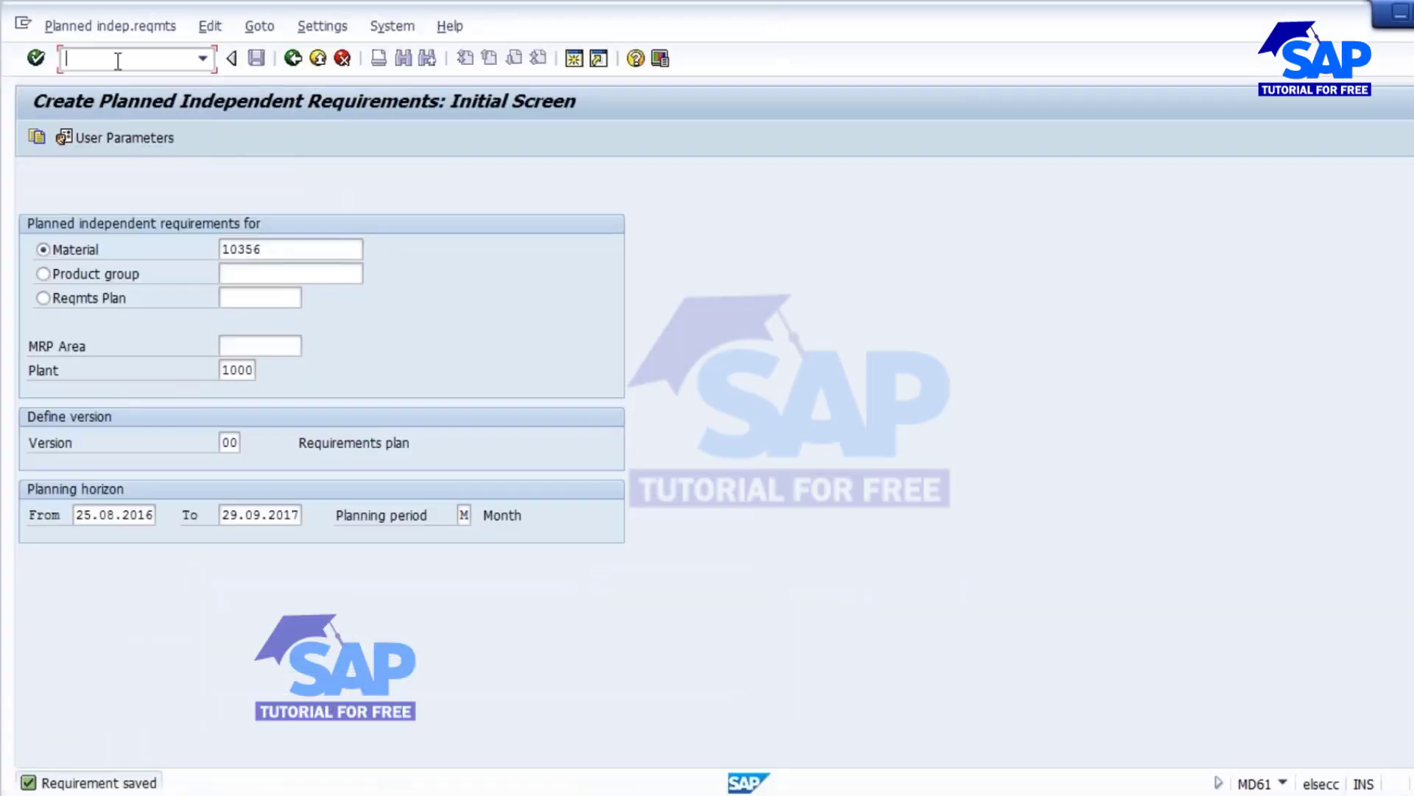
{"action": "type", "text": "/NSPRO"}
{"action": "key", "text": "Return"}
{"action": "left_click", "coordinate": [80, 144]}
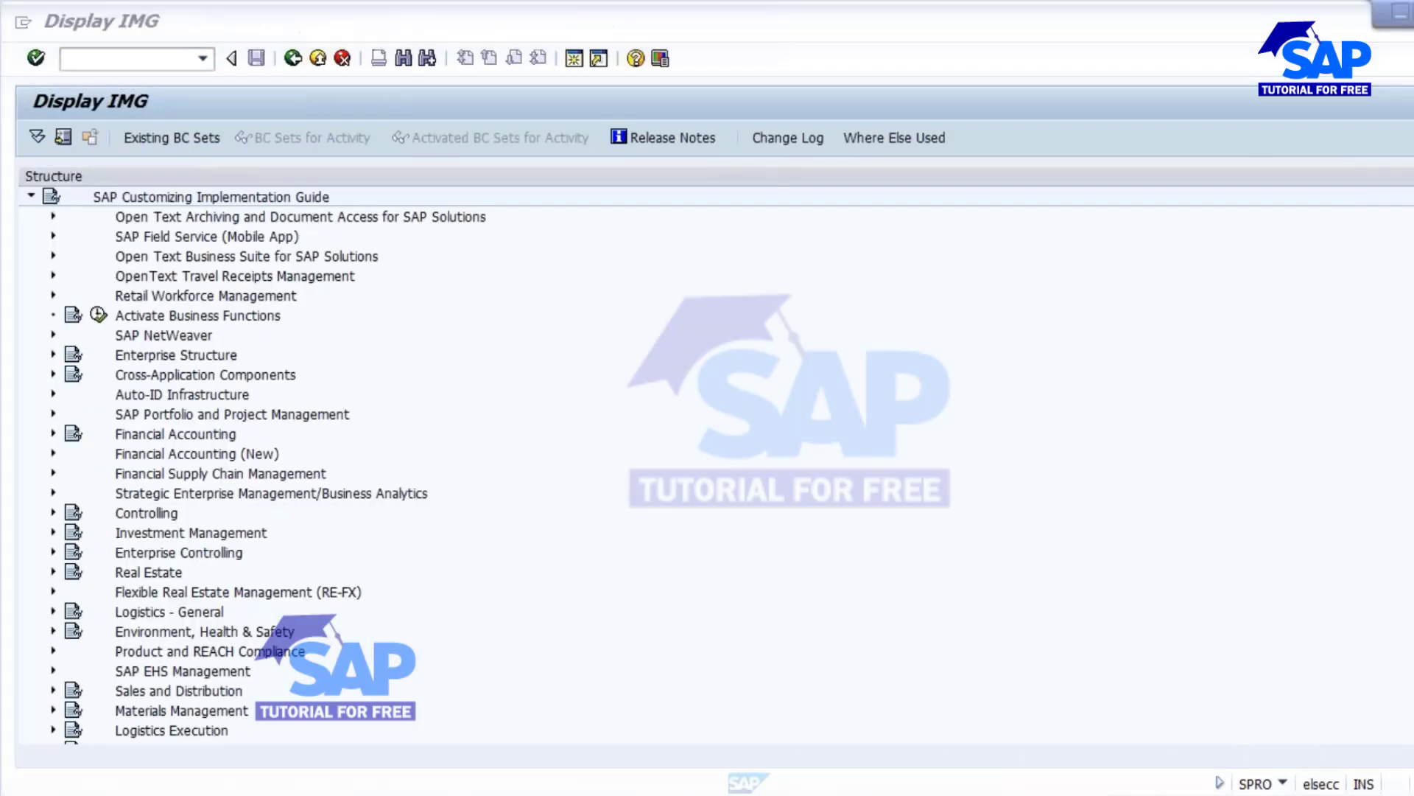
Open the planning strategy overview under Production, Production Planning, Demand Management, Planned Independent Requirements
{"action": "scroll", "coordinate": [294, 464], "scroll_direction": "down", "scroll_amount": 4}
{"action": "scroll", "coordinate": [6, 470], "scroll_direction": "down", "scroll_amount": 1}
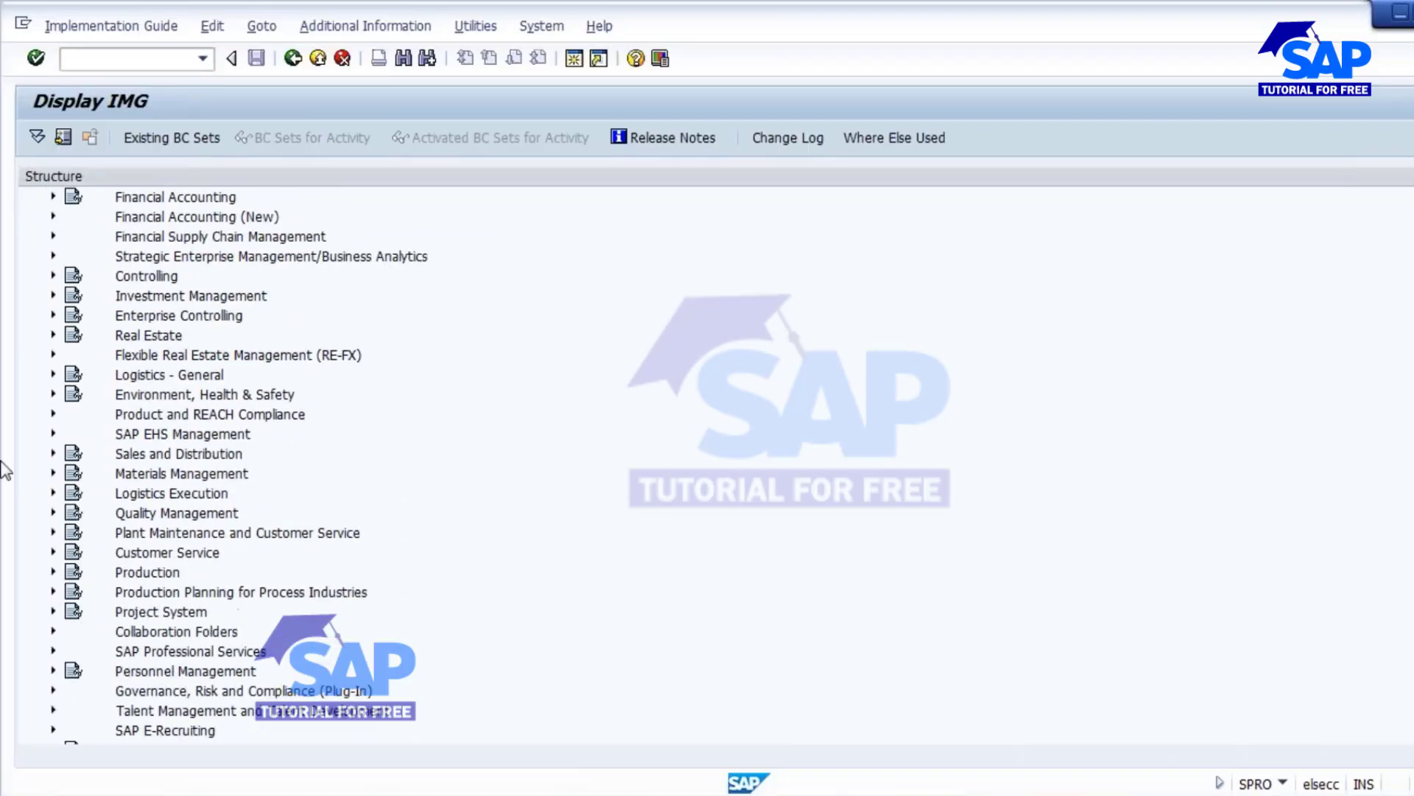
{"action": "left_click", "coordinate": [56, 571]}
{"action": "scroll", "coordinate": [395, 525], "scroll_direction": "down", "scroll_amount": 1}
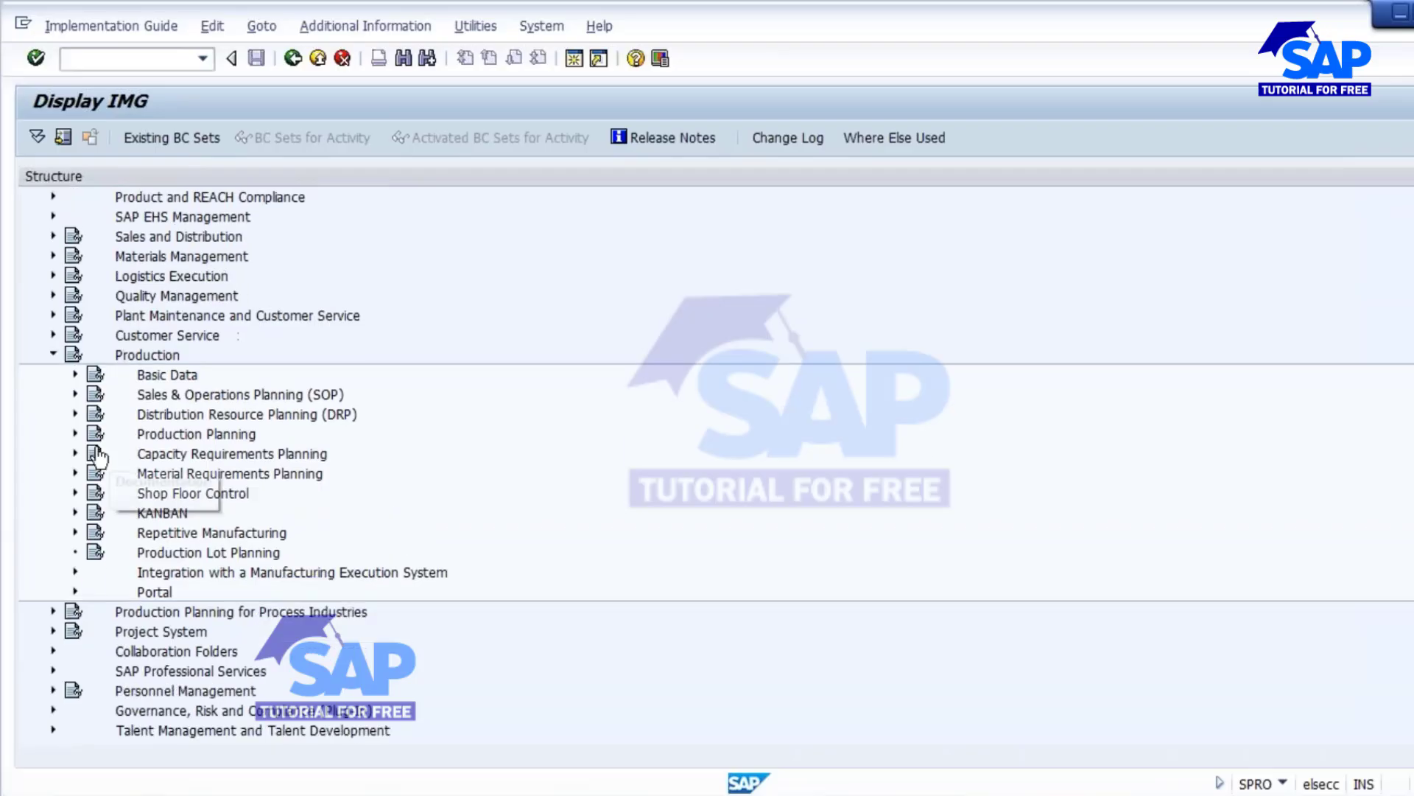
{"action": "left_click", "coordinate": [75, 434]}
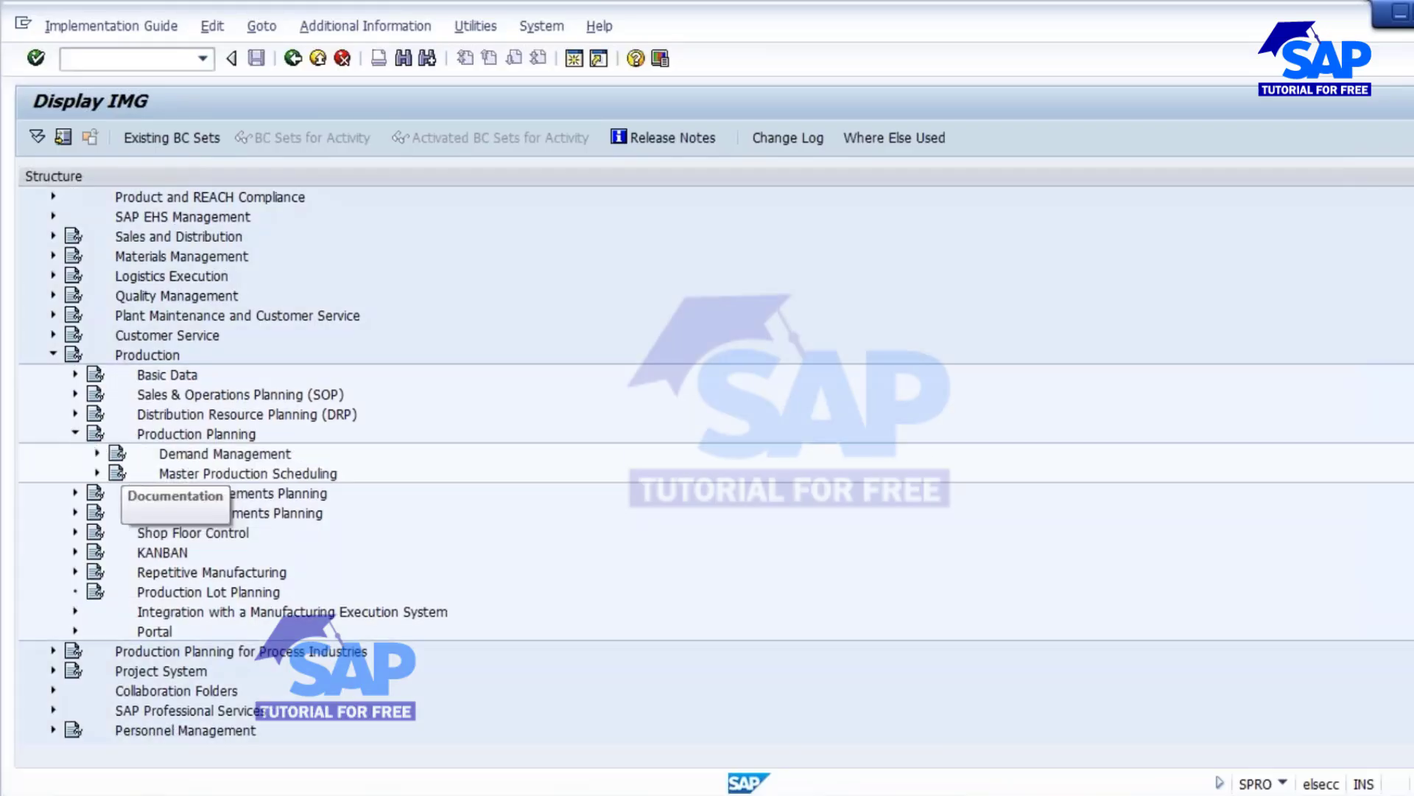
{"action": "left_click", "coordinate": [97, 453]}
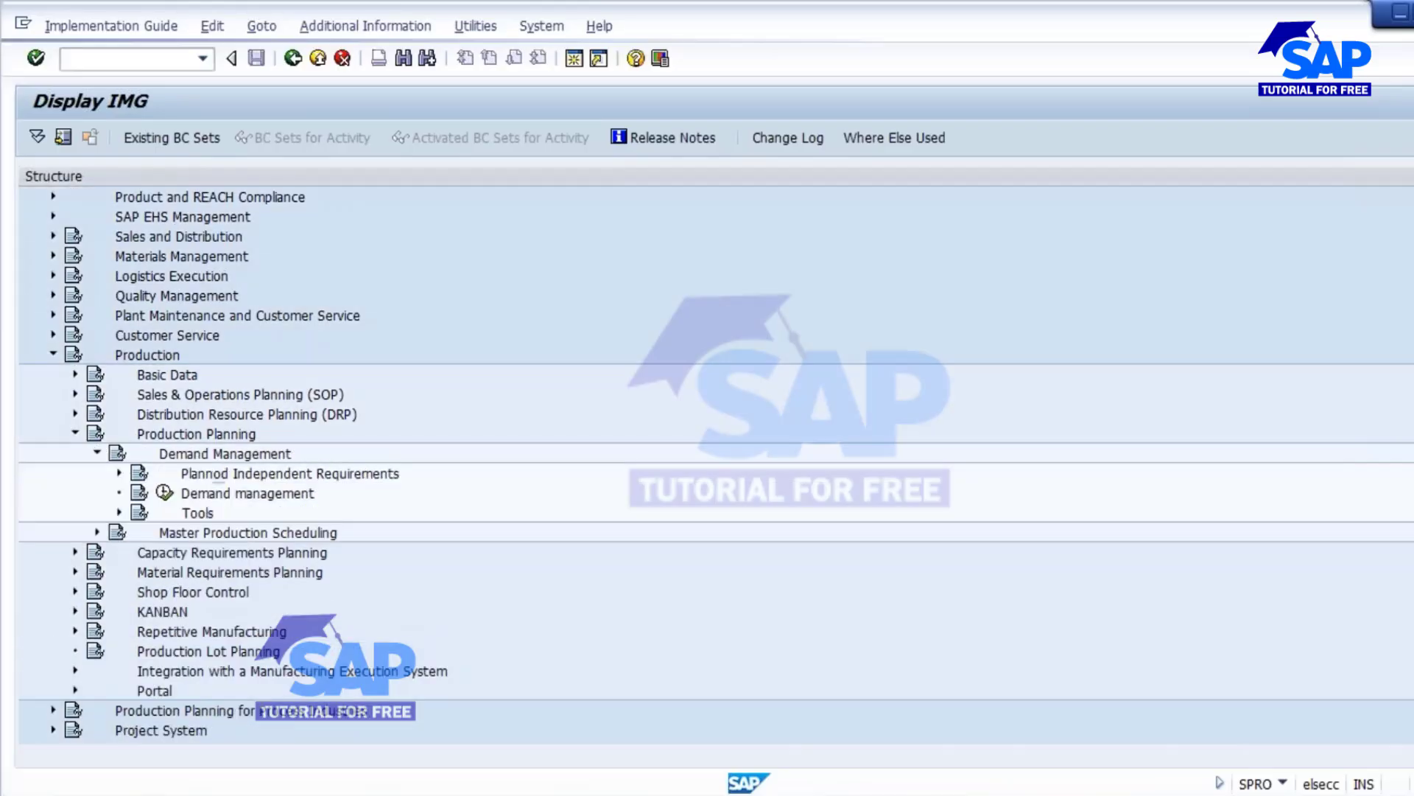
{"action": "left_click", "coordinate": [120, 473]}
{"action": "left_click", "coordinate": [140, 552]}
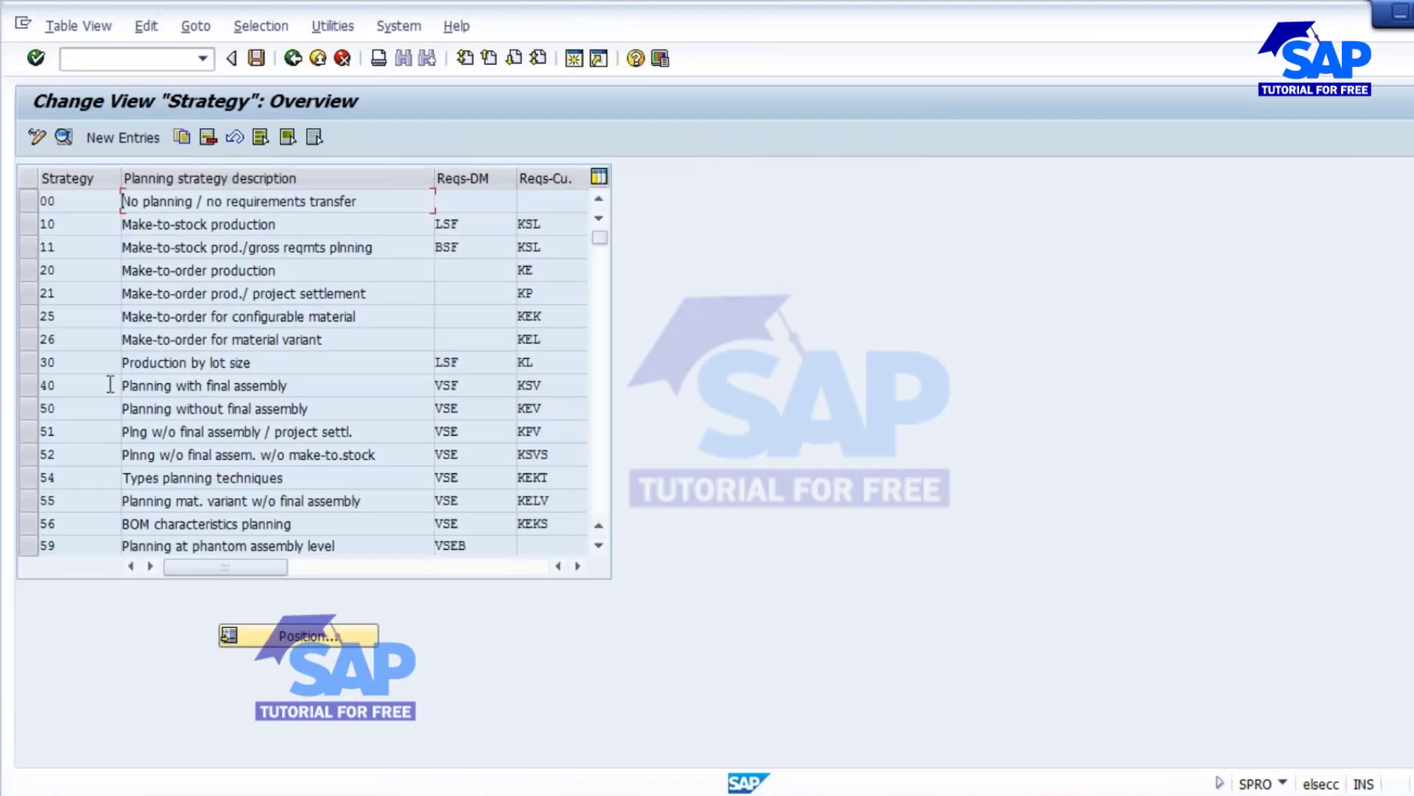
Check the requirements type of strategy 50, Planning without final assembly, against the MD04 list, and return to SAP Easy Access
{"action": "left_click", "coordinate": [28, 408]}
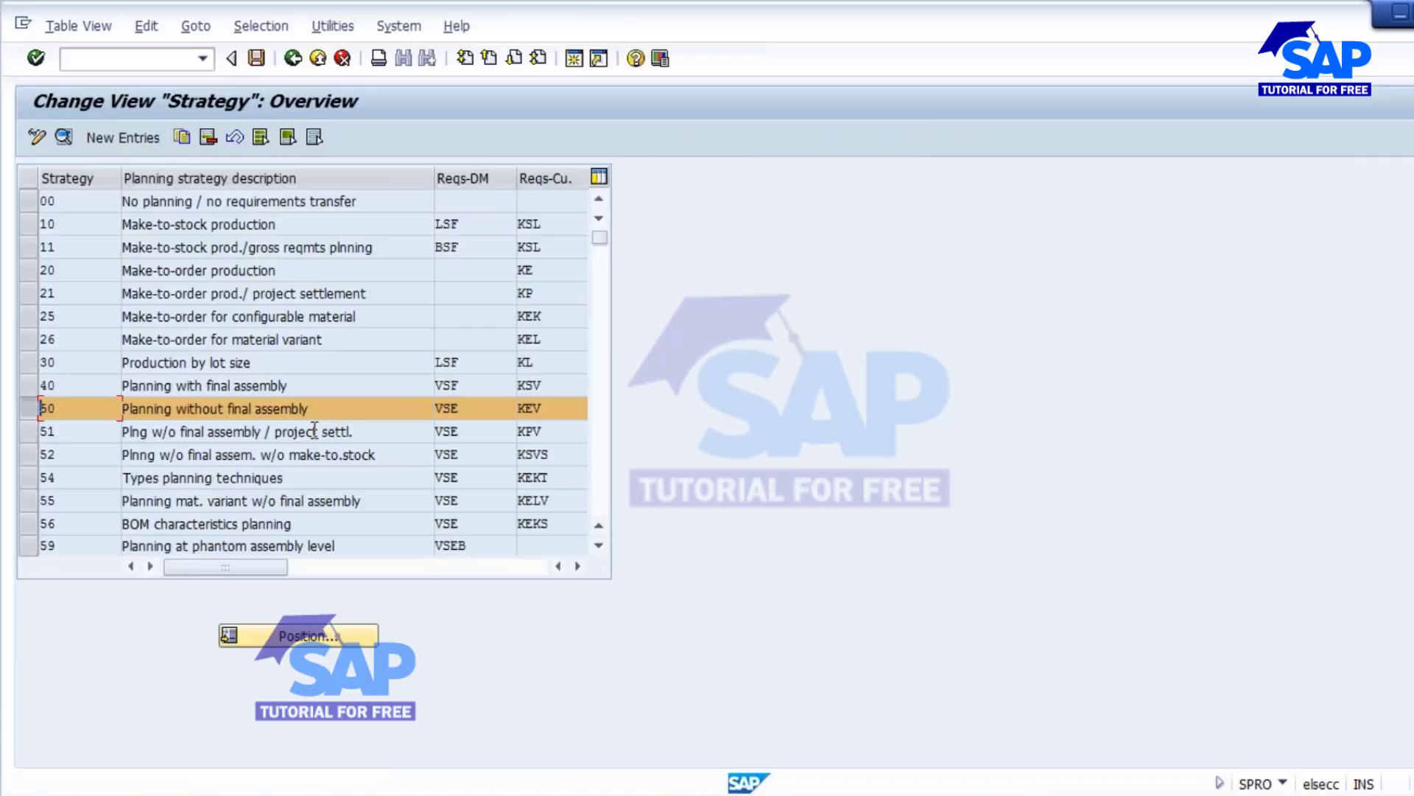
{"action": "left_click", "coordinate": [469, 411]}
{"action": "left_click_drag", "start_coordinate": [481, 410], "coordinate": [406, 406]}
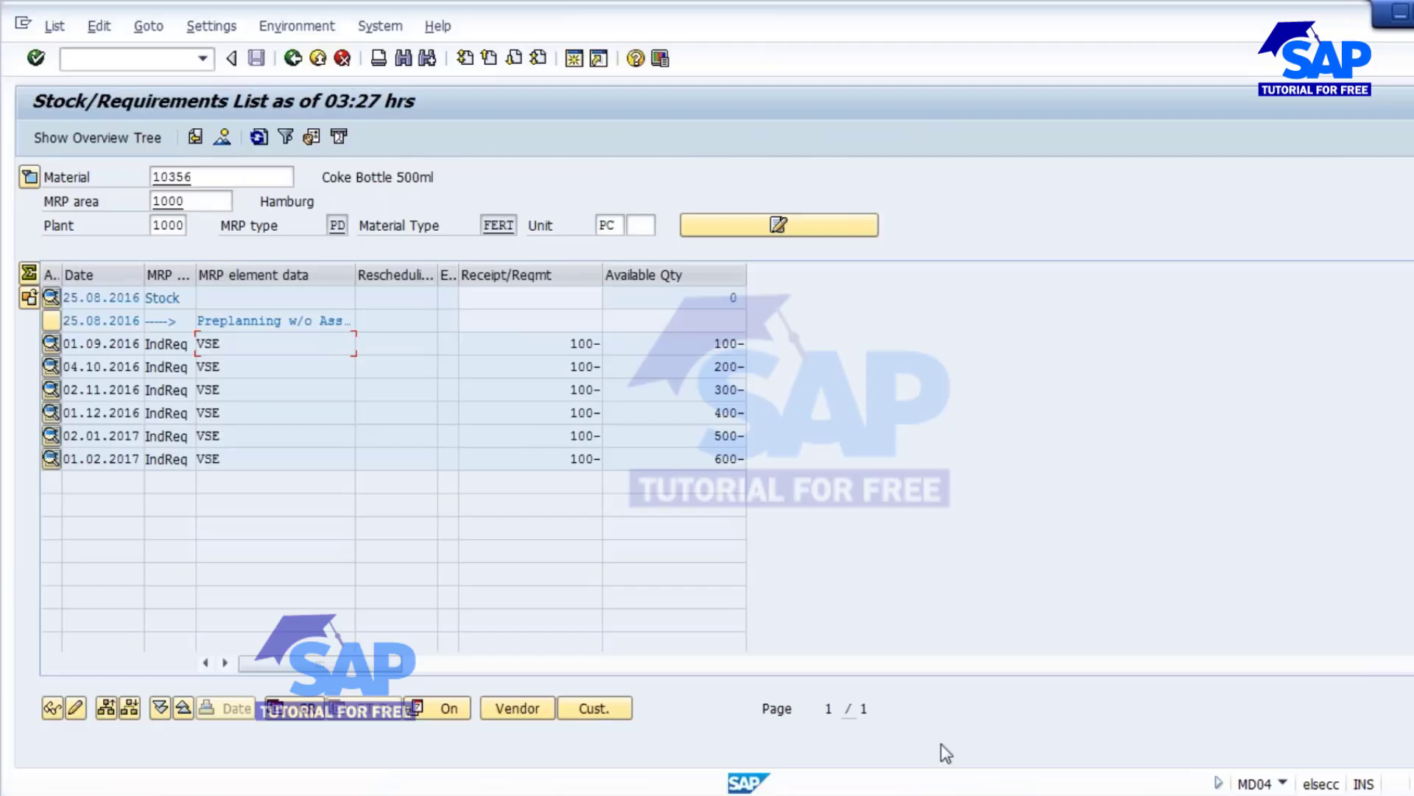
{"action": "left_click", "coordinate": [1218, 726]}
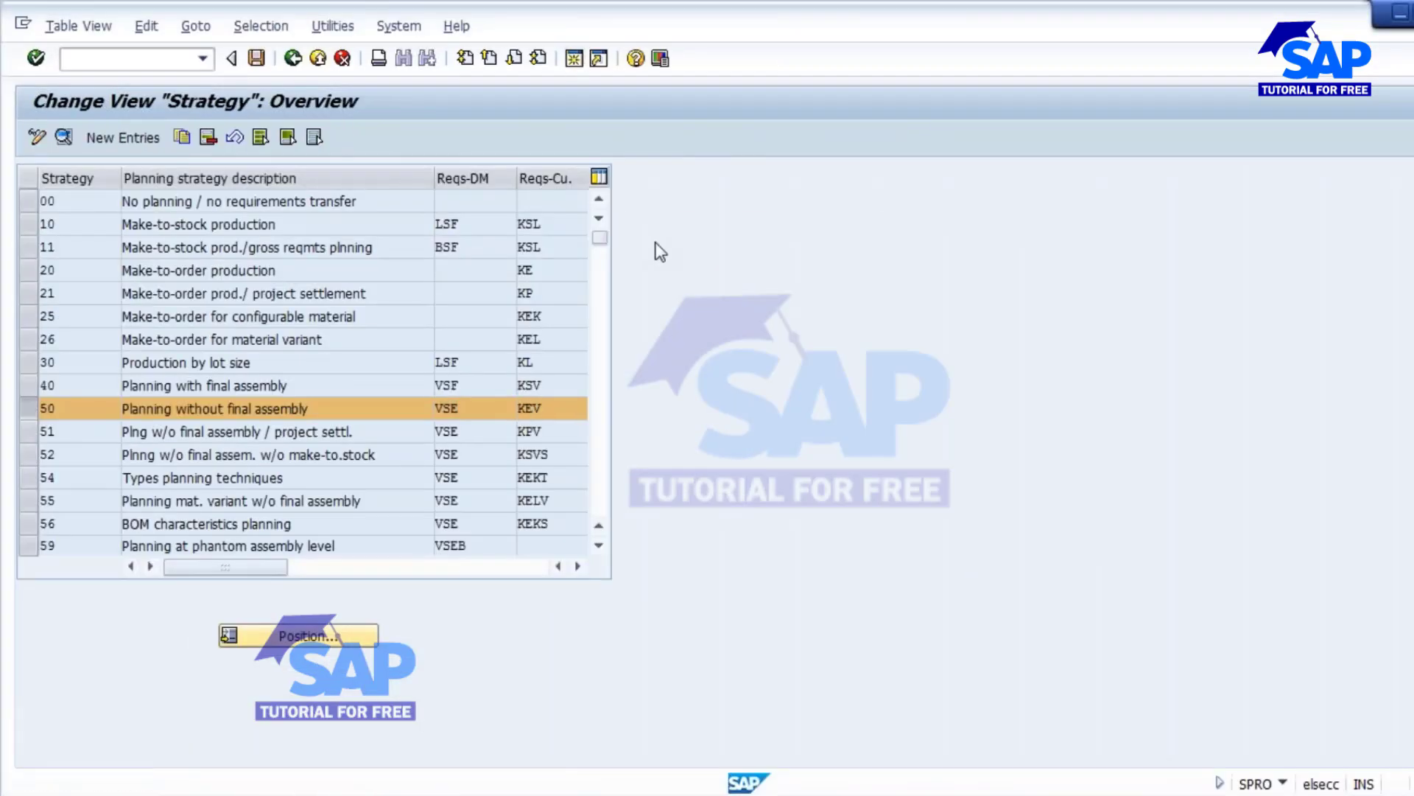
{"action": "key", "text": "F3"}
{"action": "key", "text": "F3"}
{"action": "key", "text": "F3"}
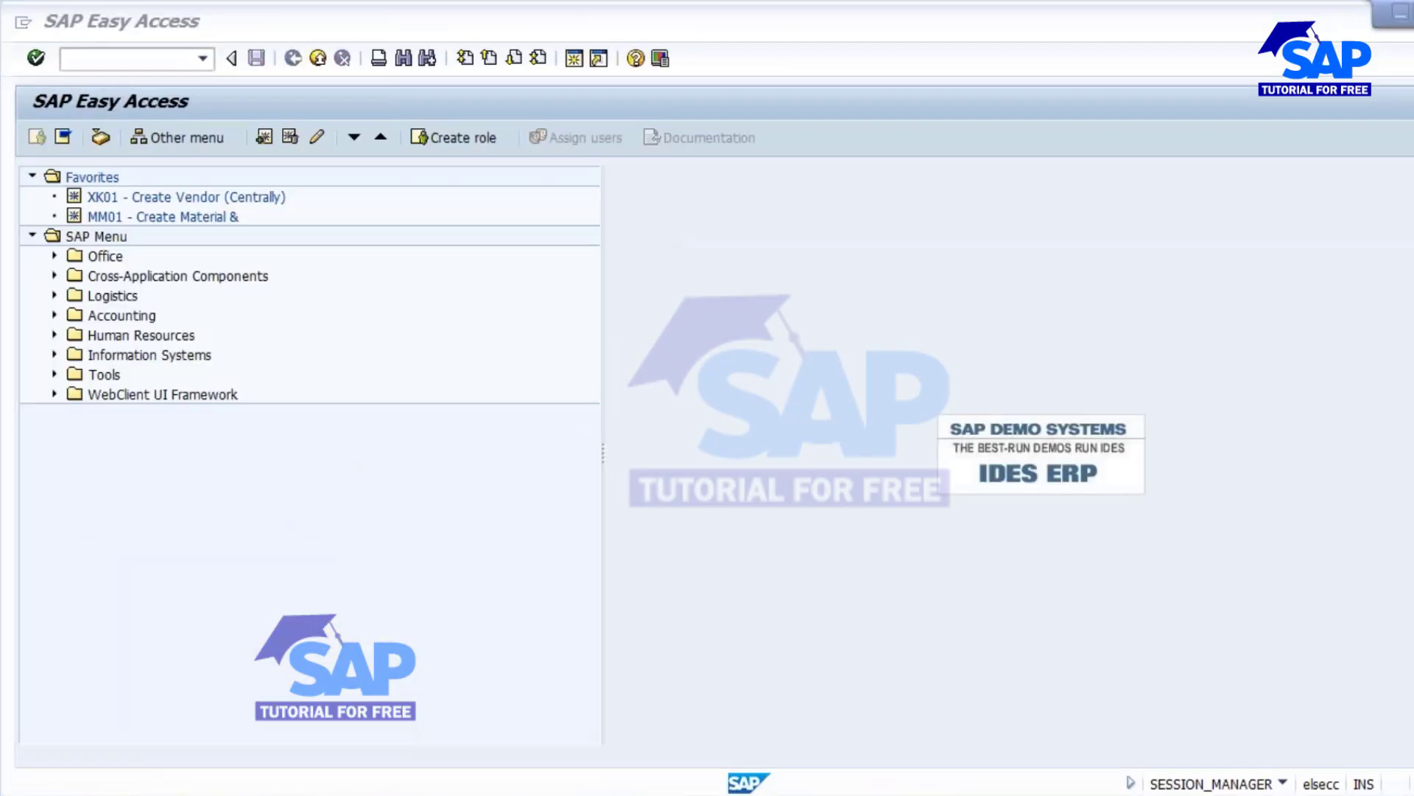
Run single-item, multi-level planning with transaction MD02 for material 10356 in plant 1000 with processing key NETCH
{"action": "key", "text": "alt+Tab"}
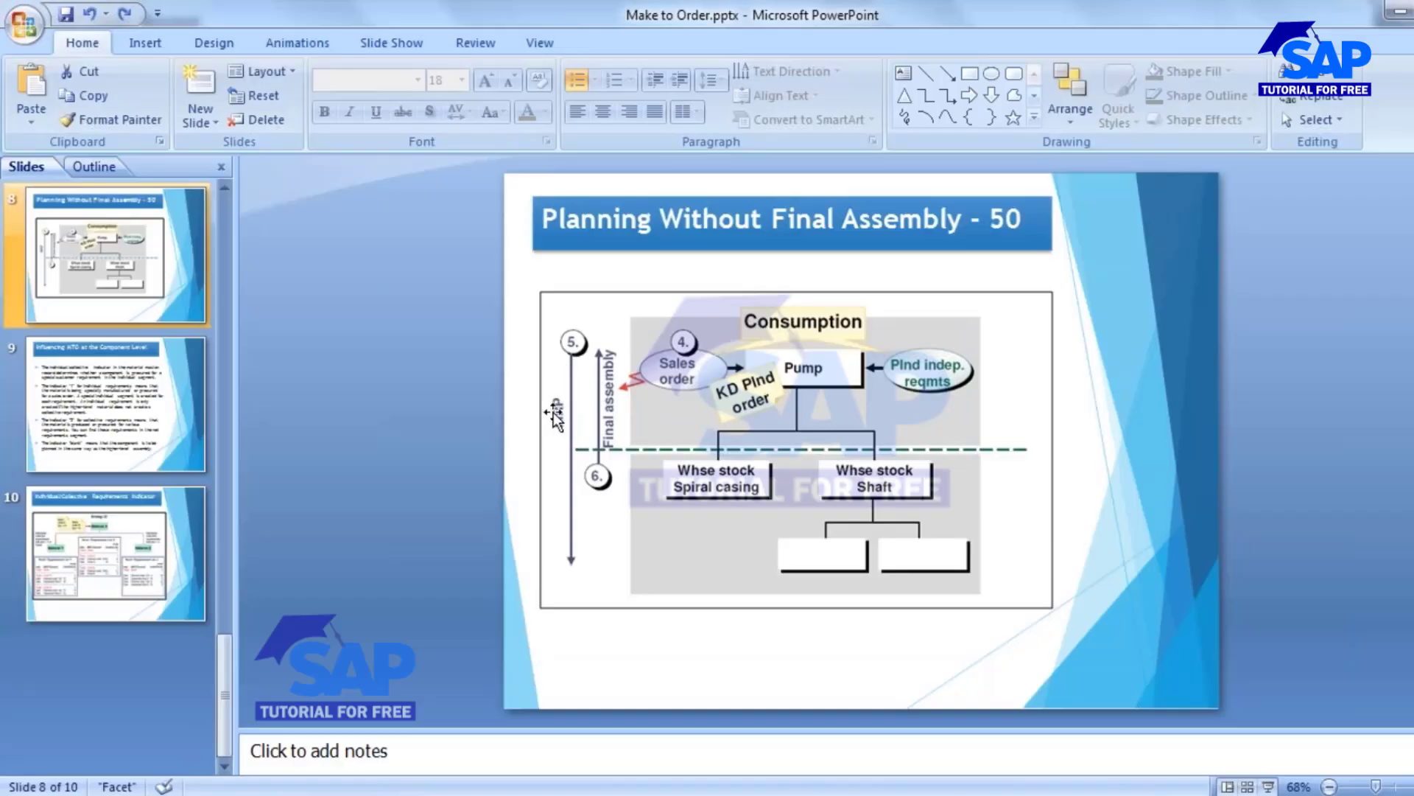
{"action": "key", "text": "alt+Tab"}
{"action": "type", "text": "MD02"}
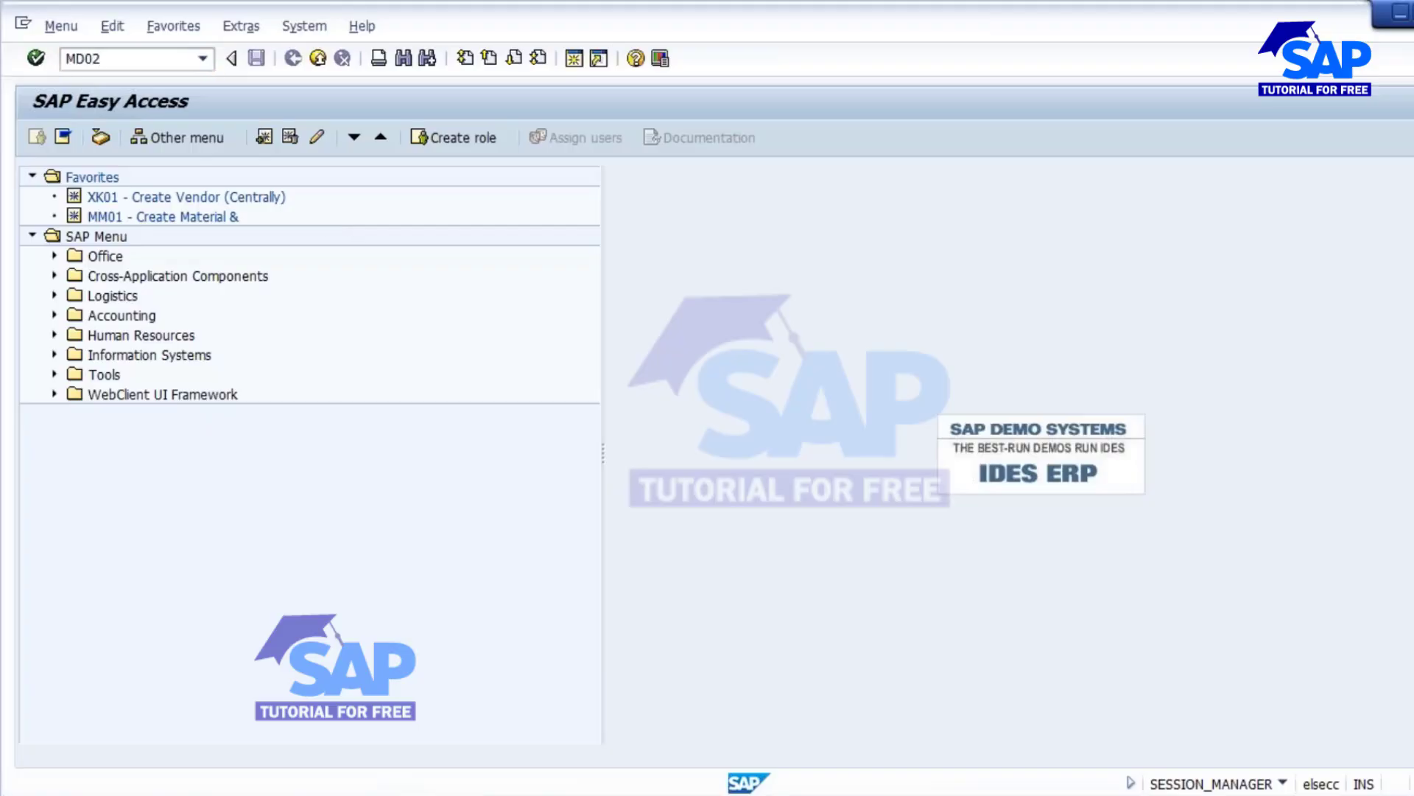
{"action": "key", "text": "Return"}
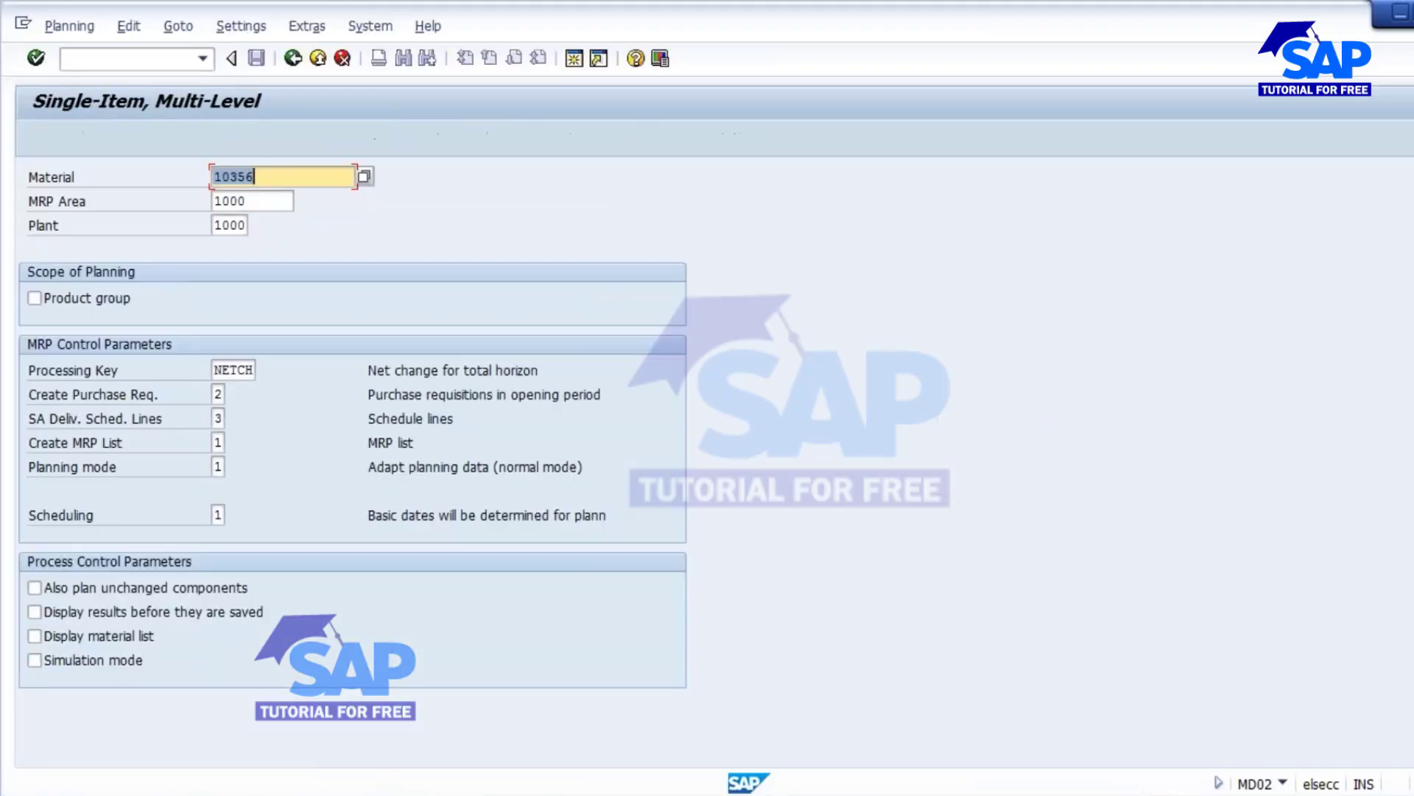
{"action": "key", "text": "Return"}
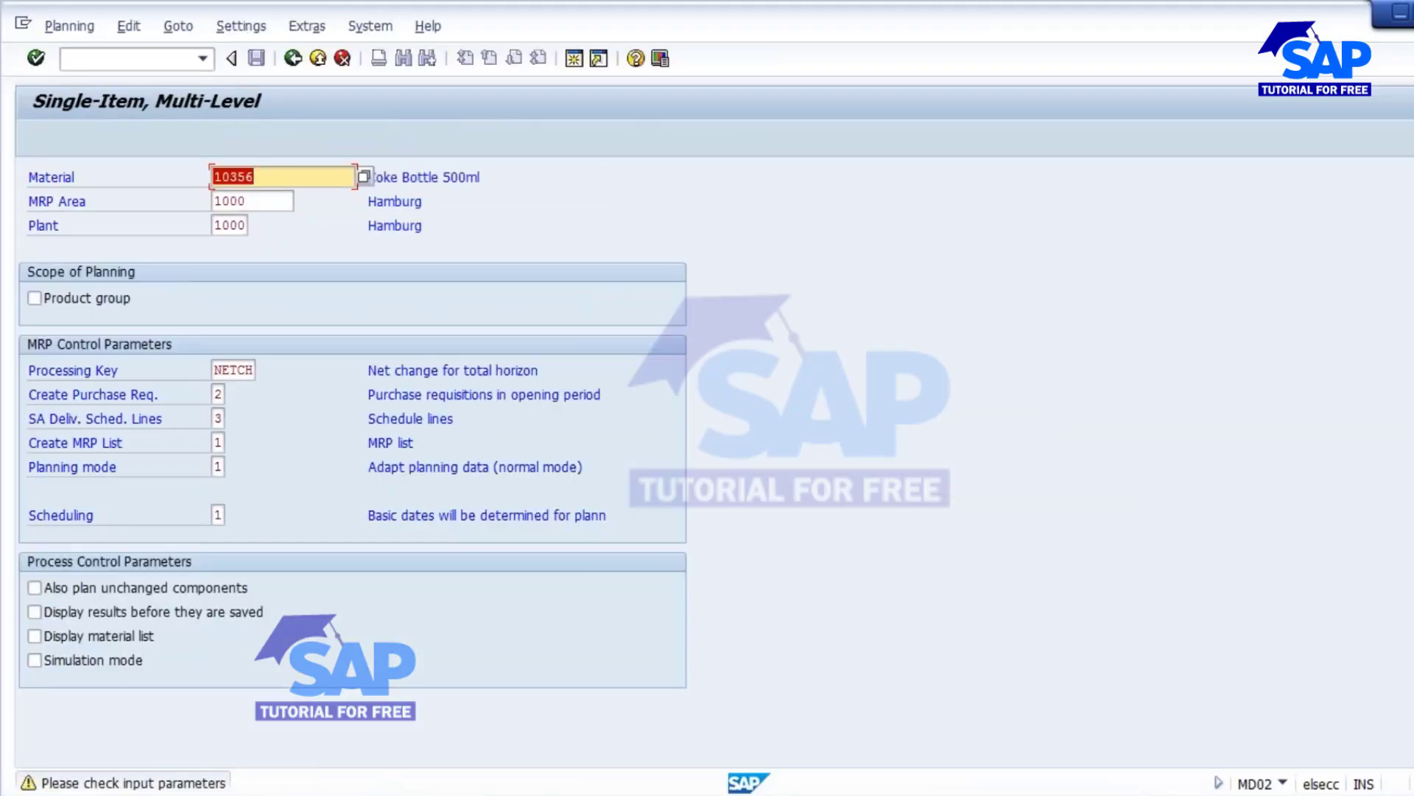
{"action": "key", "text": "Return"}
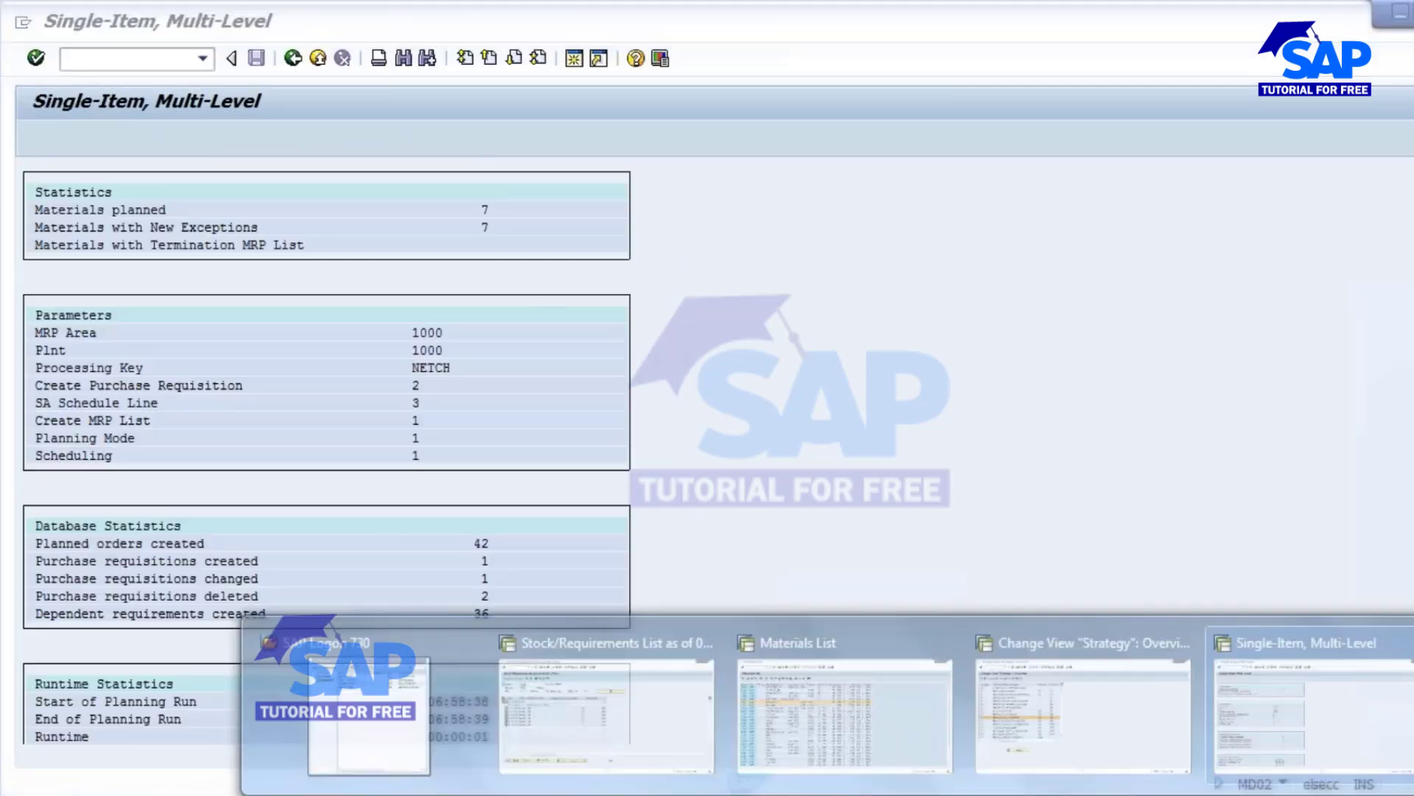
Refresh the stock/requirements list of material 10356 and view the details of the planned order dated 01.09.2016
{"action": "left_click", "coordinate": [608, 684]}
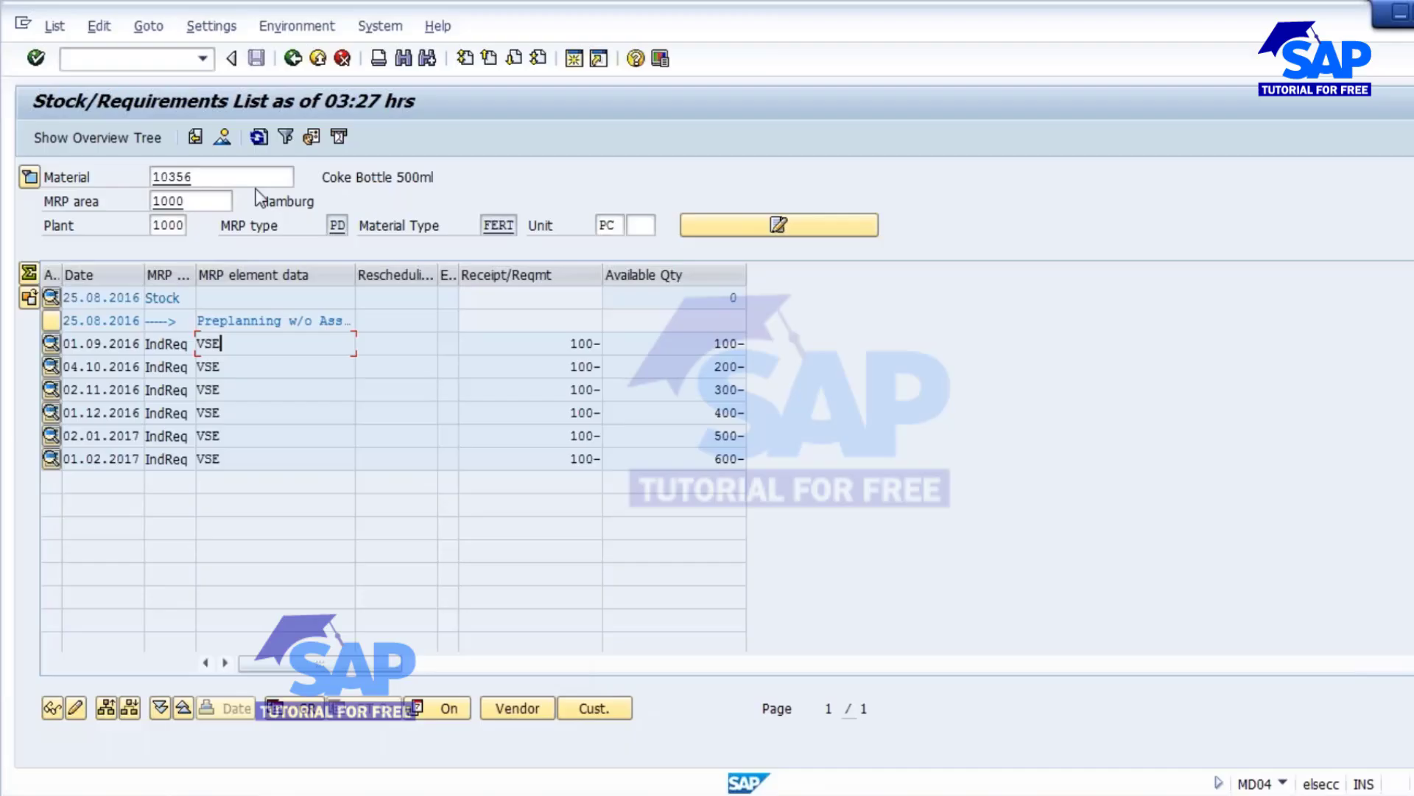
{"action": "left_click", "coordinate": [259, 136]}
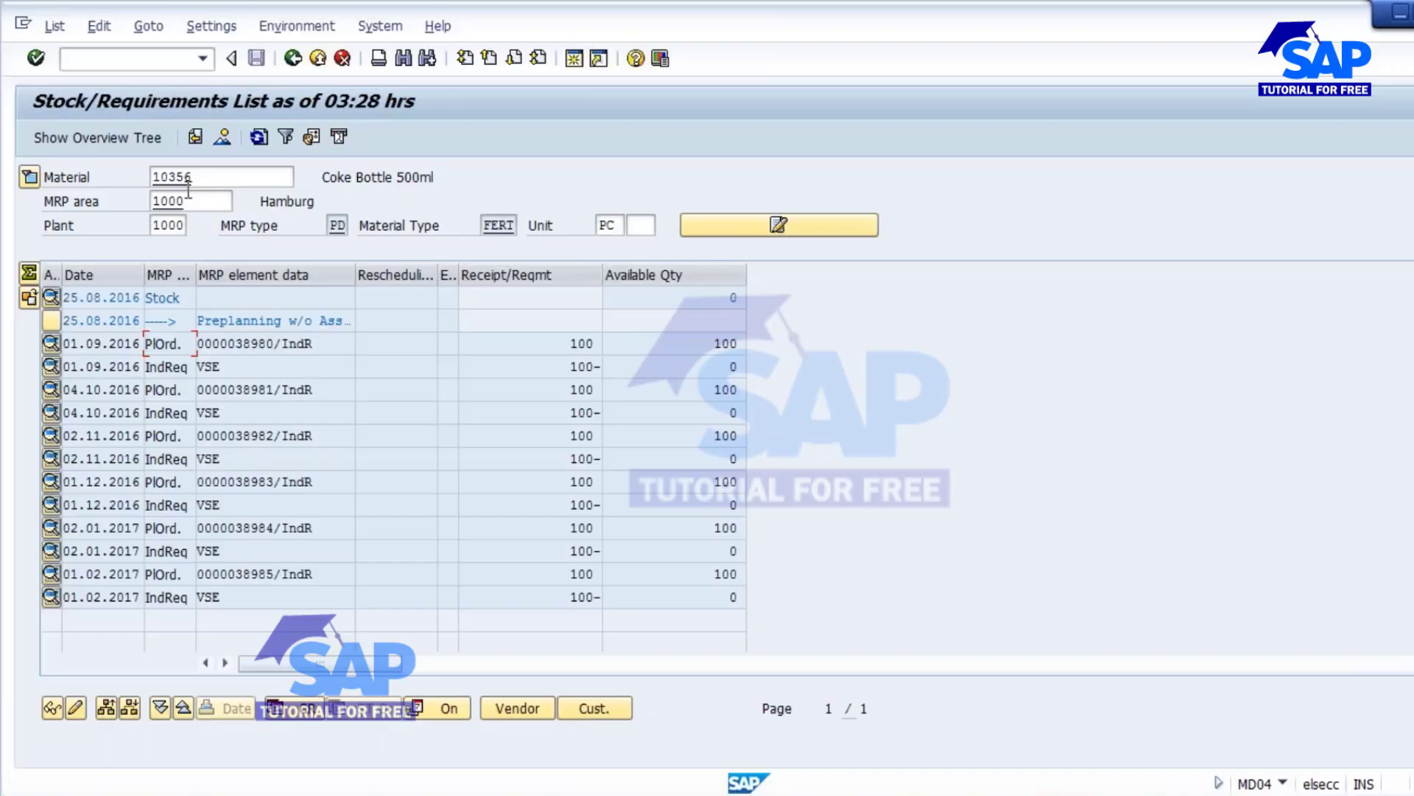
{"action": "double_click", "coordinate": [211, 177]}
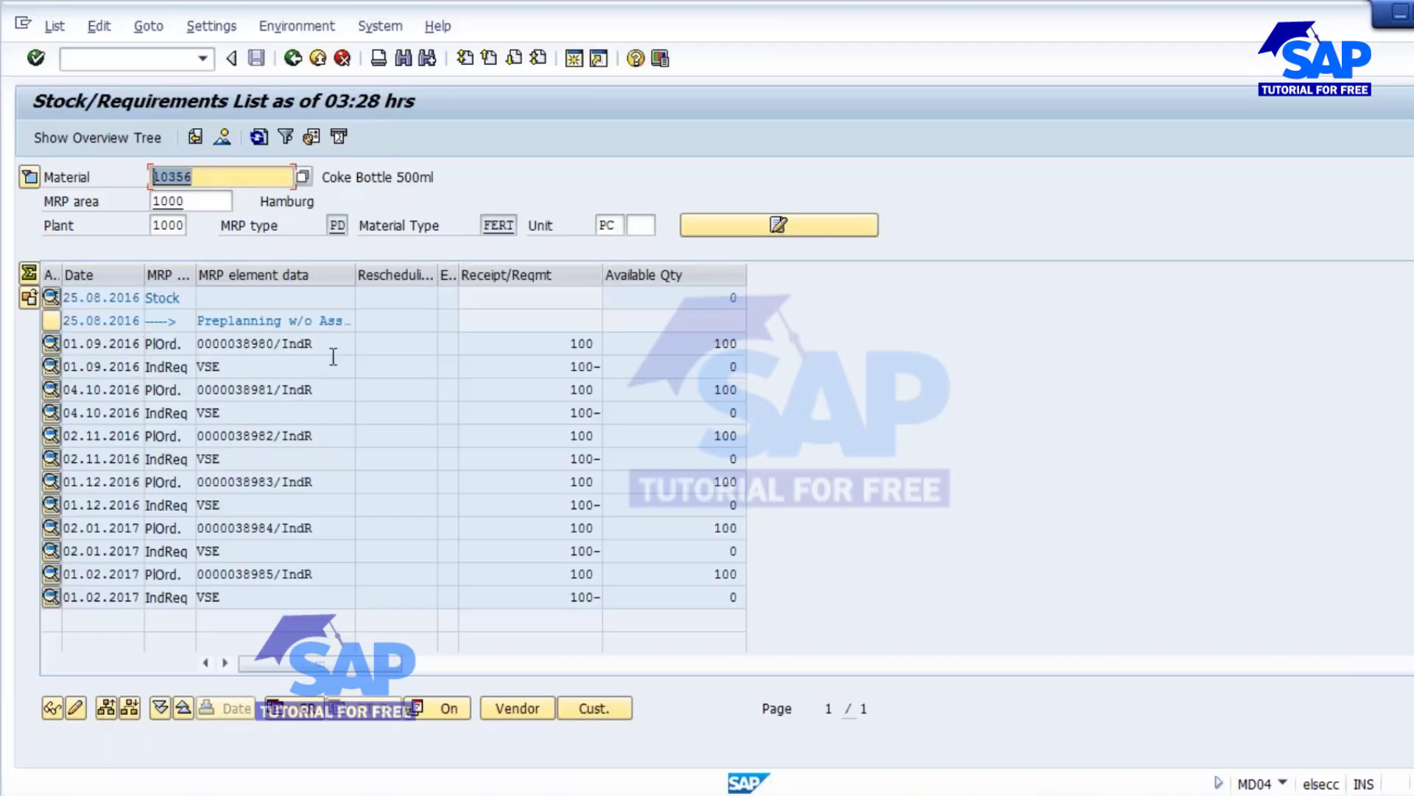
{"action": "double_click", "coordinate": [261, 344]}
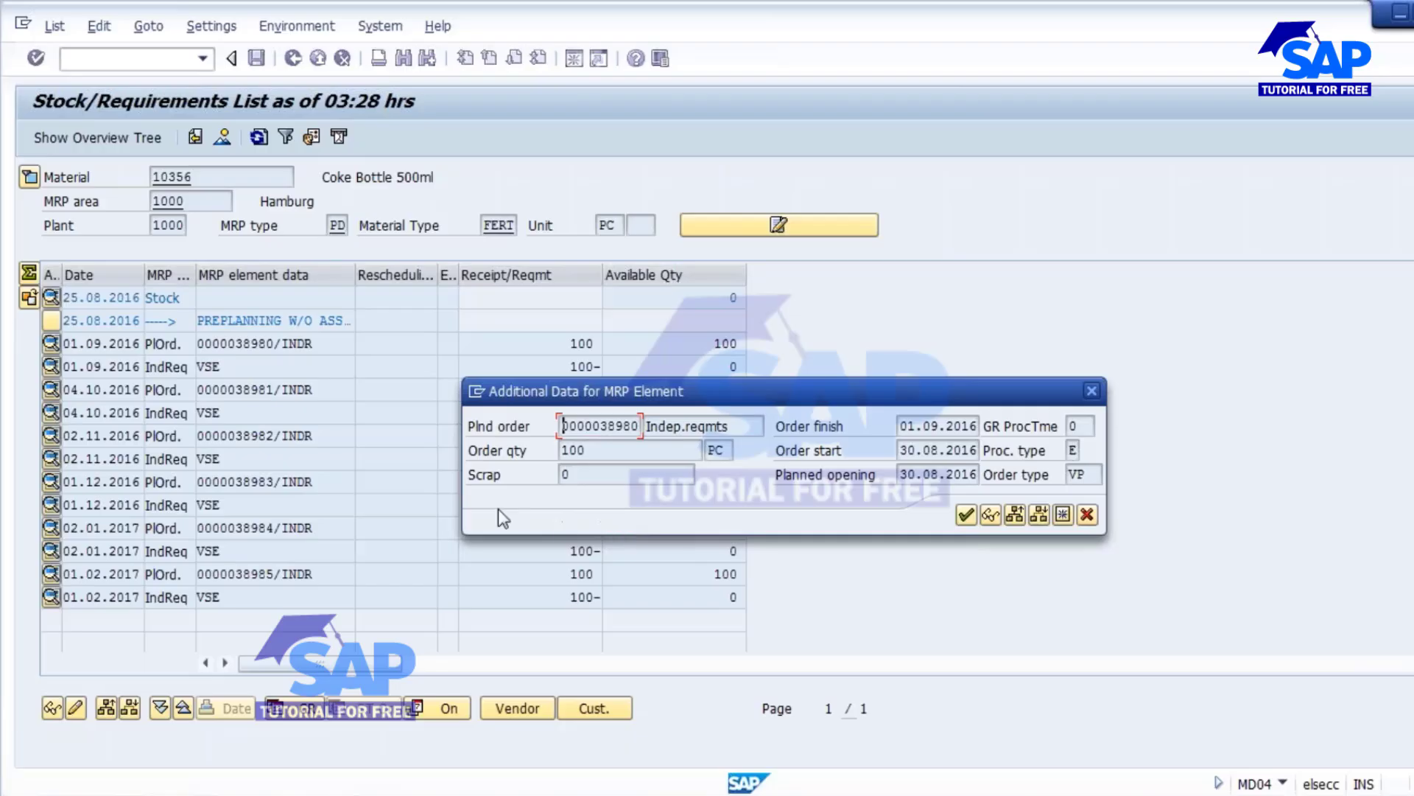
{"action": "left_click", "coordinate": [1094, 517]}
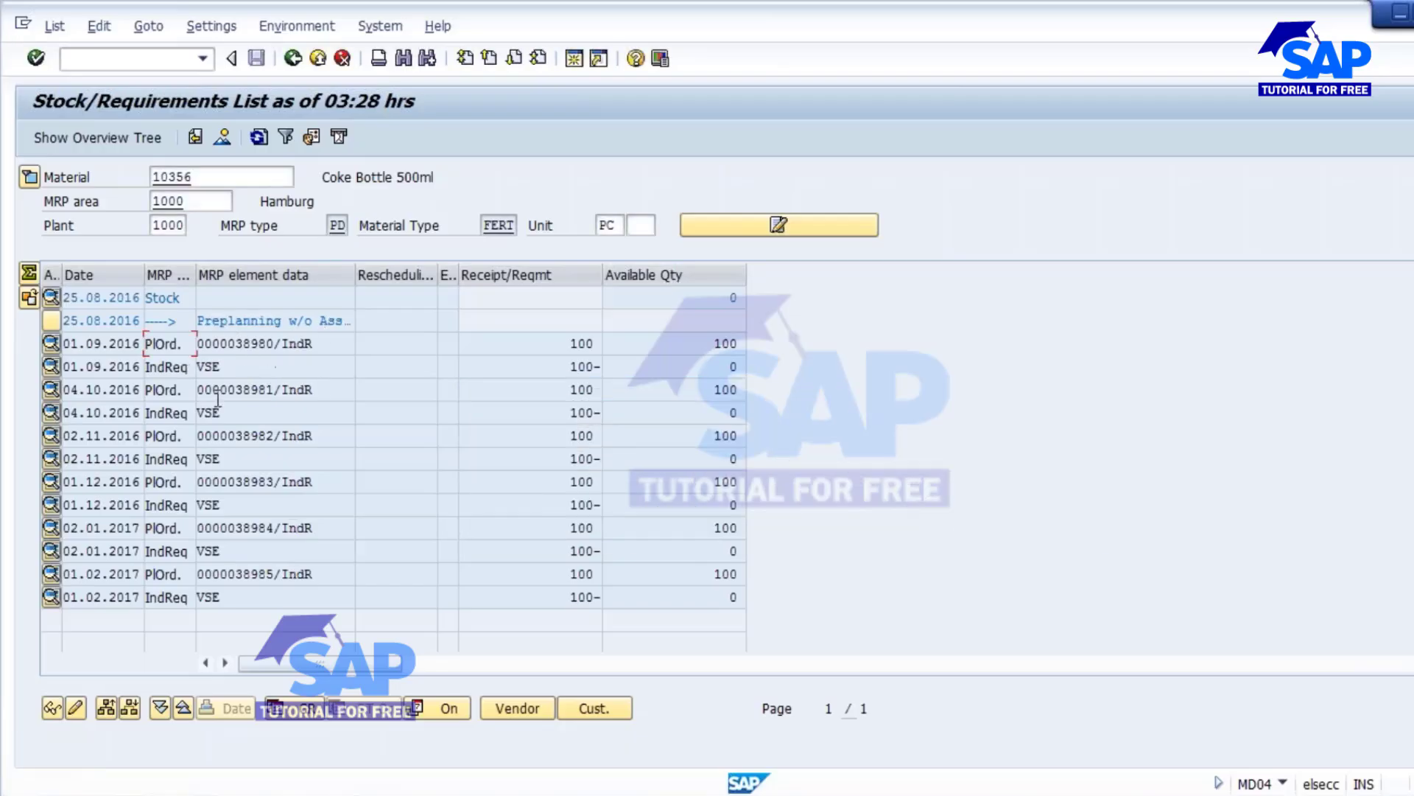
Examine the details of the planned order dated 04.10.2016 and compare the September receipt and requirement quantities
{"action": "double_click", "coordinate": [204, 179]}
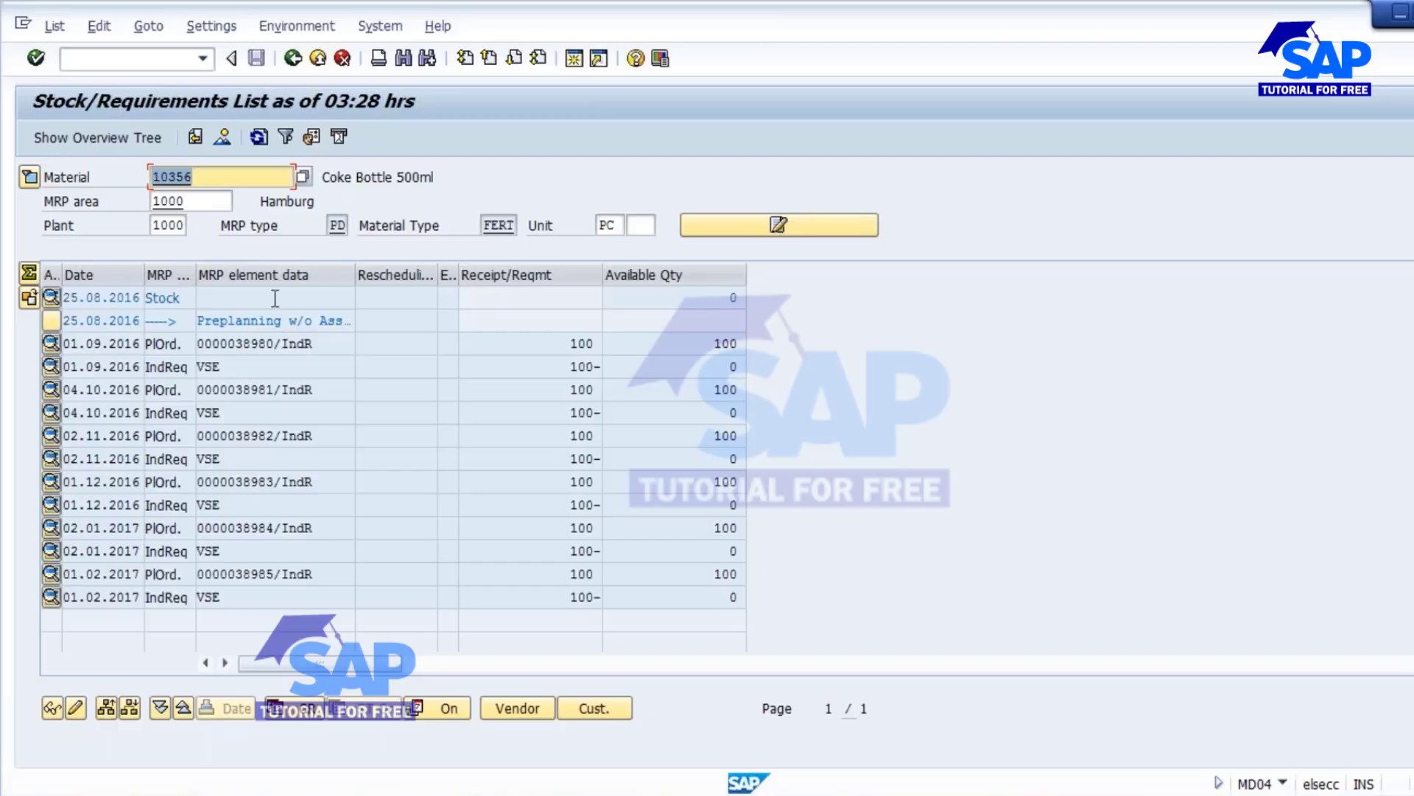
{"action": "double_click", "coordinate": [253, 390]}
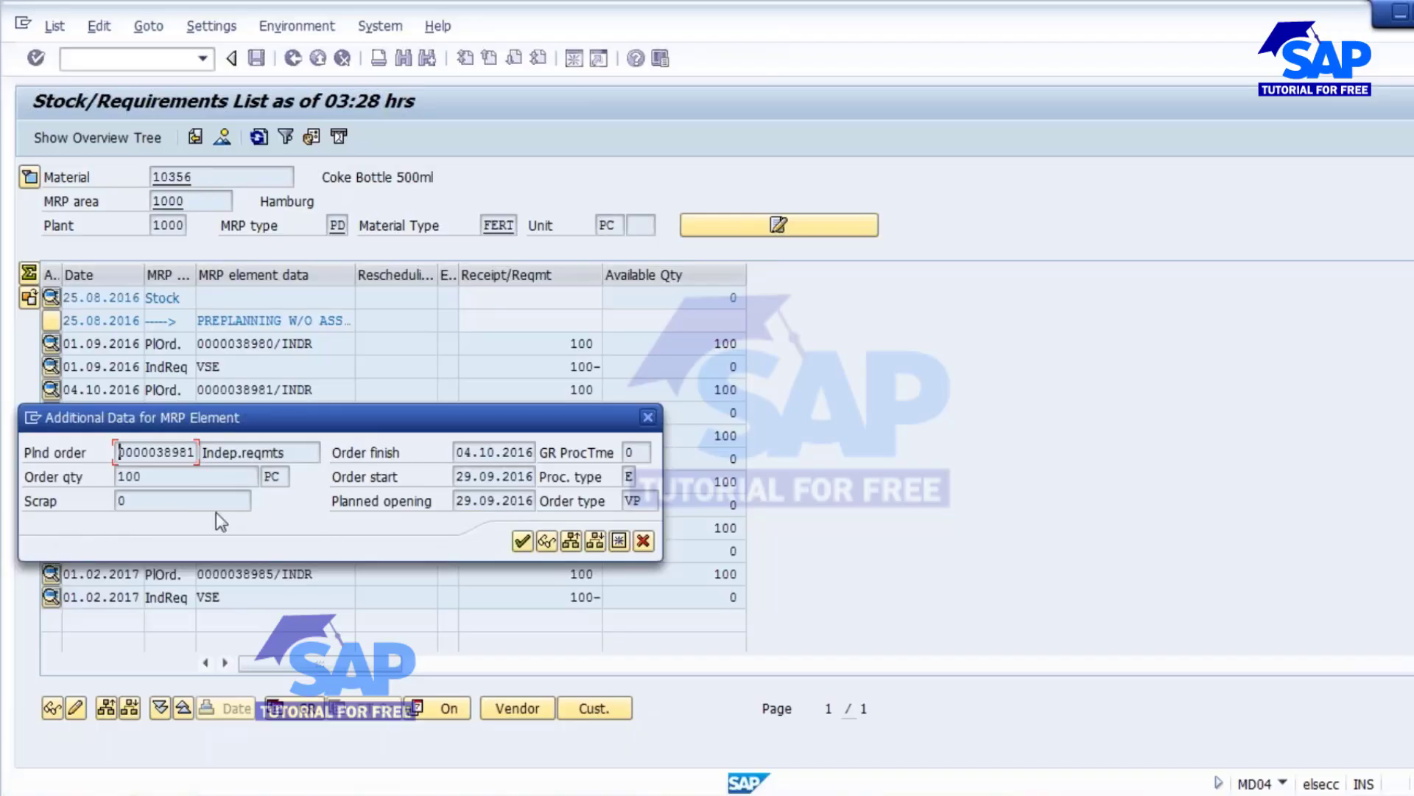
{"action": "left_click", "coordinate": [643, 541]}
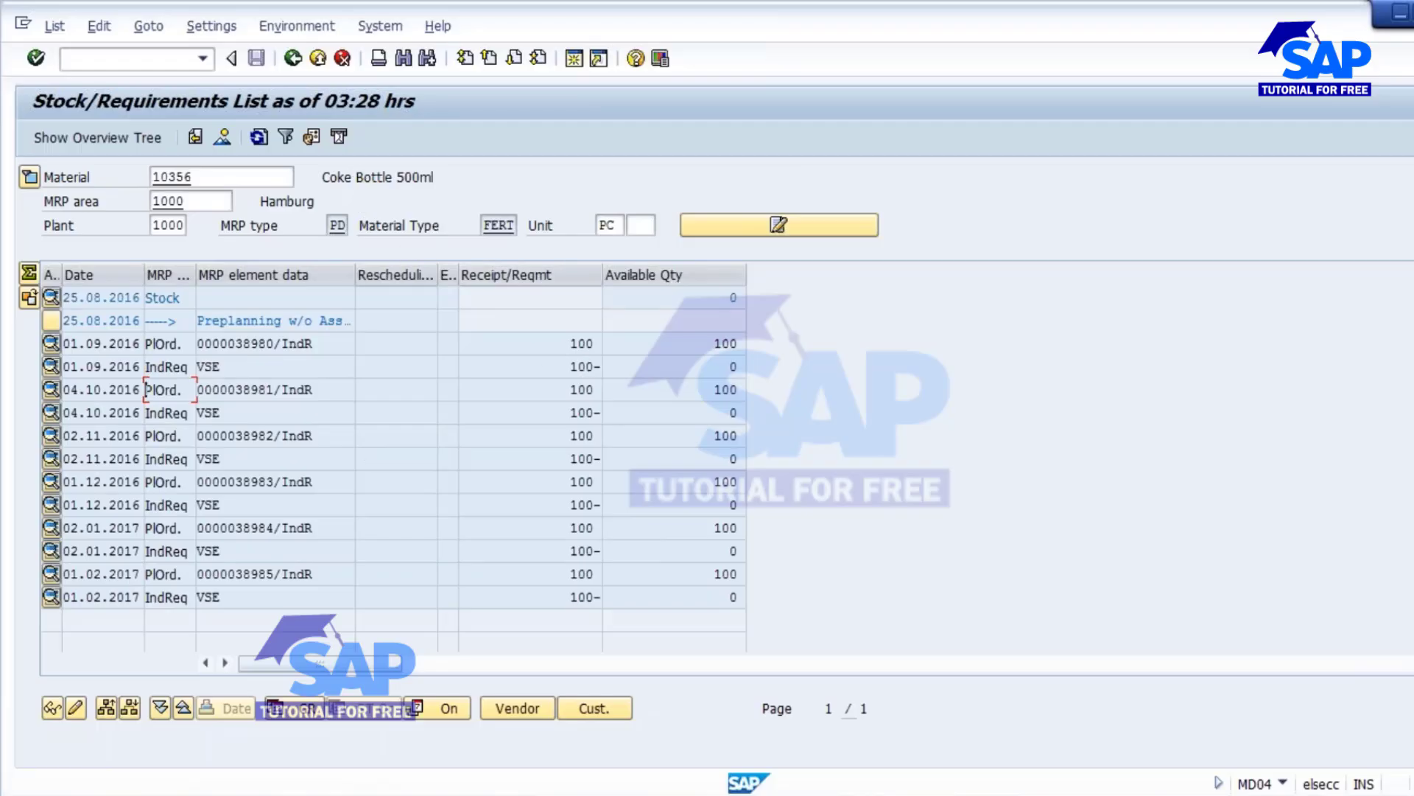
{"action": "left_click_drag", "start_coordinate": [569, 345], "coordinate": [641, 343]}
{"action": "left_click", "coordinate": [574, 366]}
Display the BOM of material 10356 with transaction CS03 from the planning run session and copy component number 10419
{"action": "left_click", "coordinate": [1276, 700]}
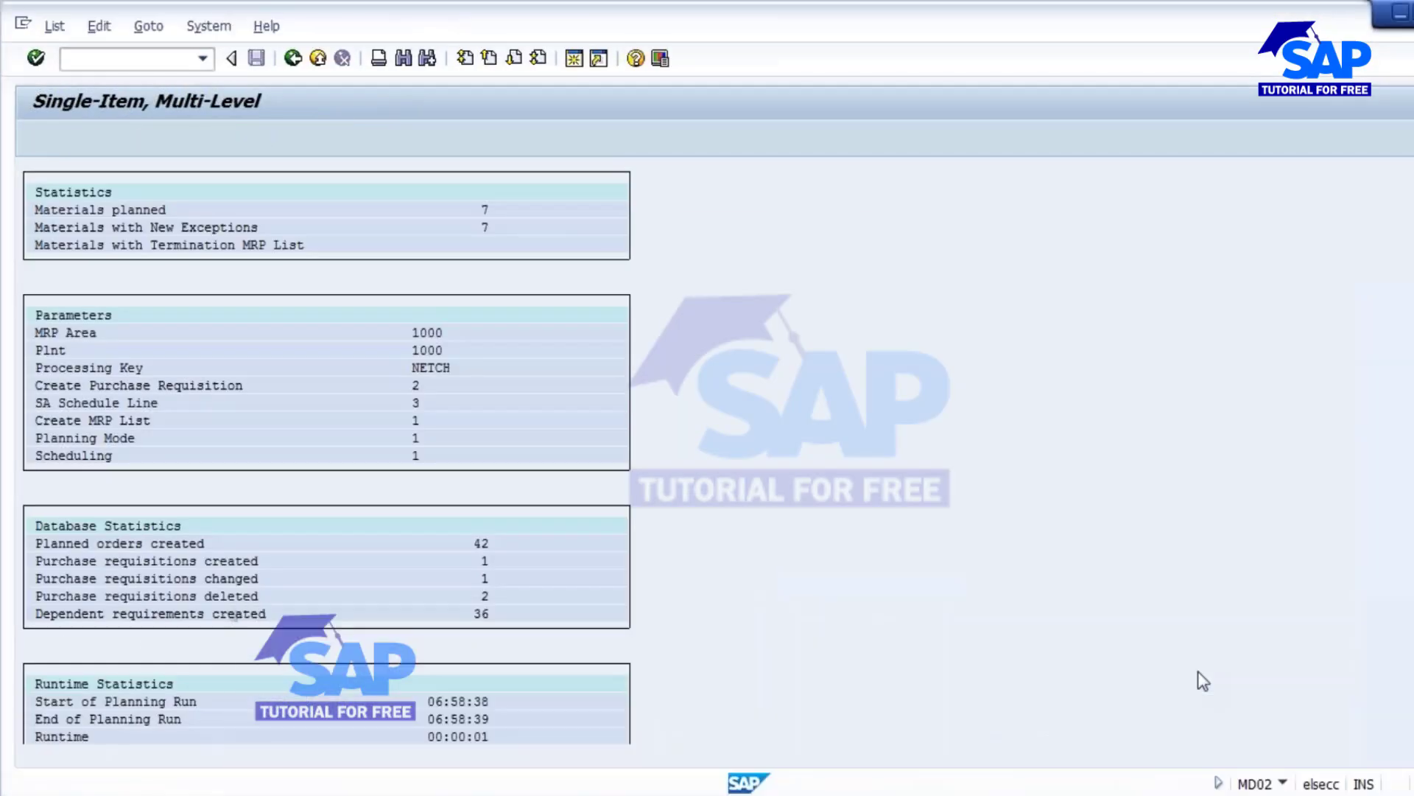
{"action": "type", "text": "/NCS03"}
{"action": "key", "text": "Return"}
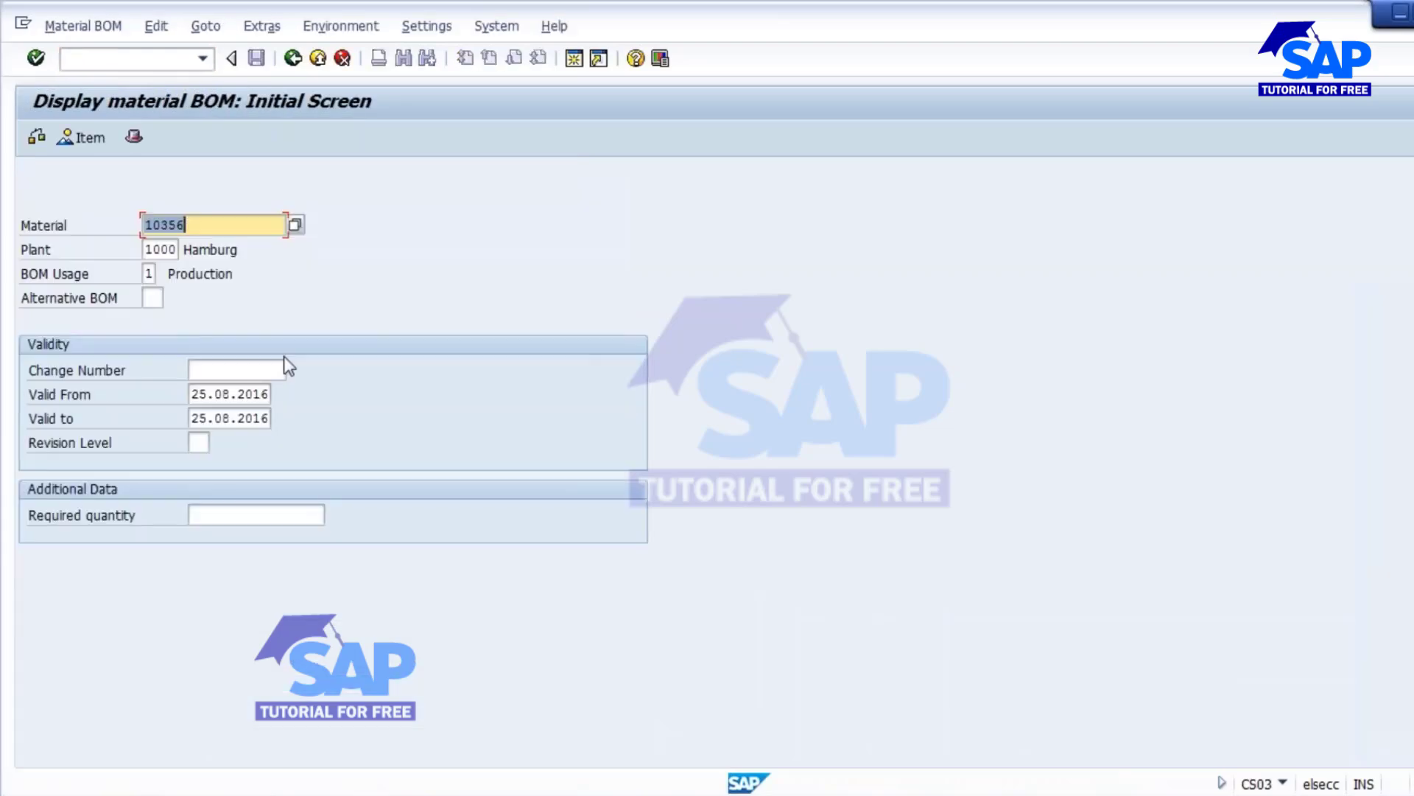
{"action": "key", "text": "Return"}
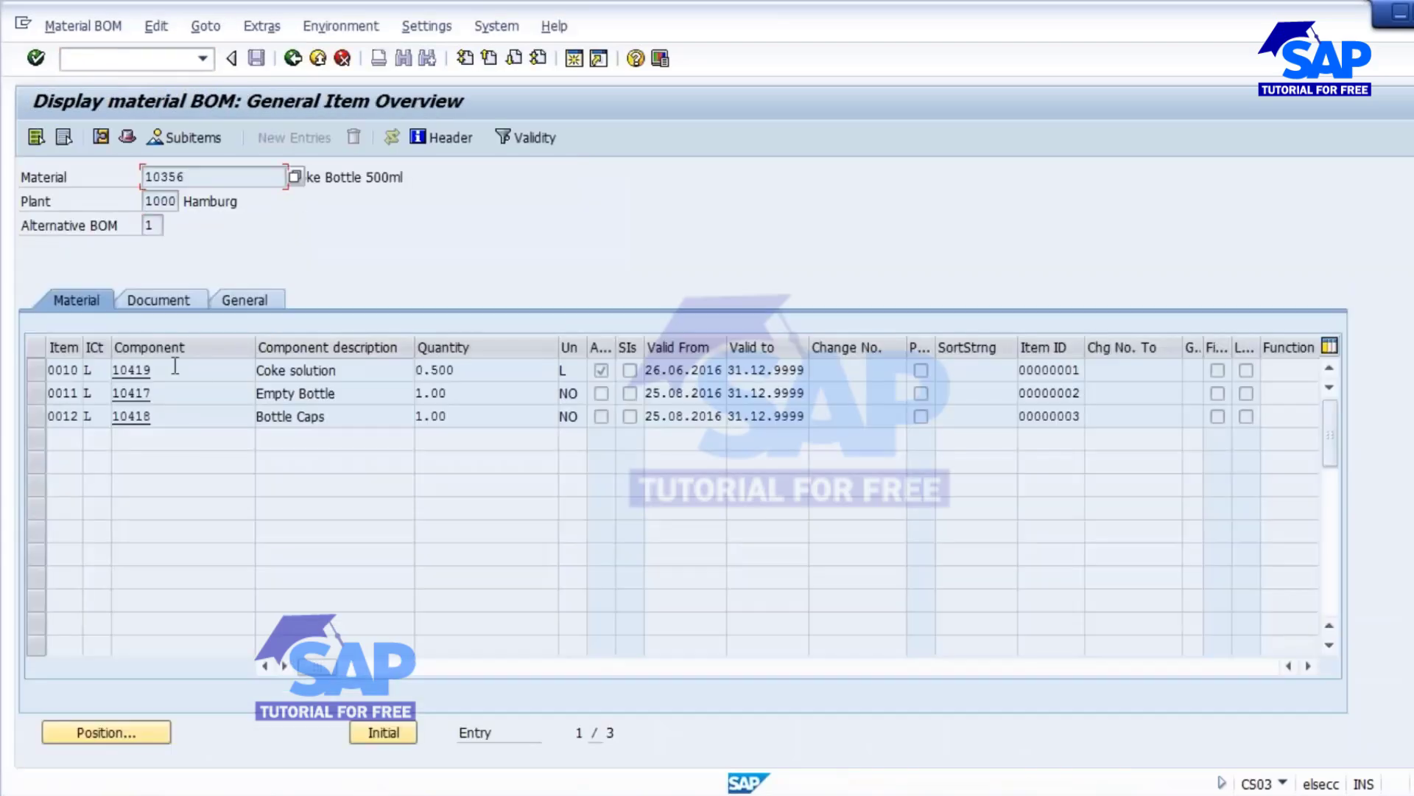
{"action": "left_click", "coordinate": [151, 374]}
{"action": "double_click", "coordinate": [152, 374]}
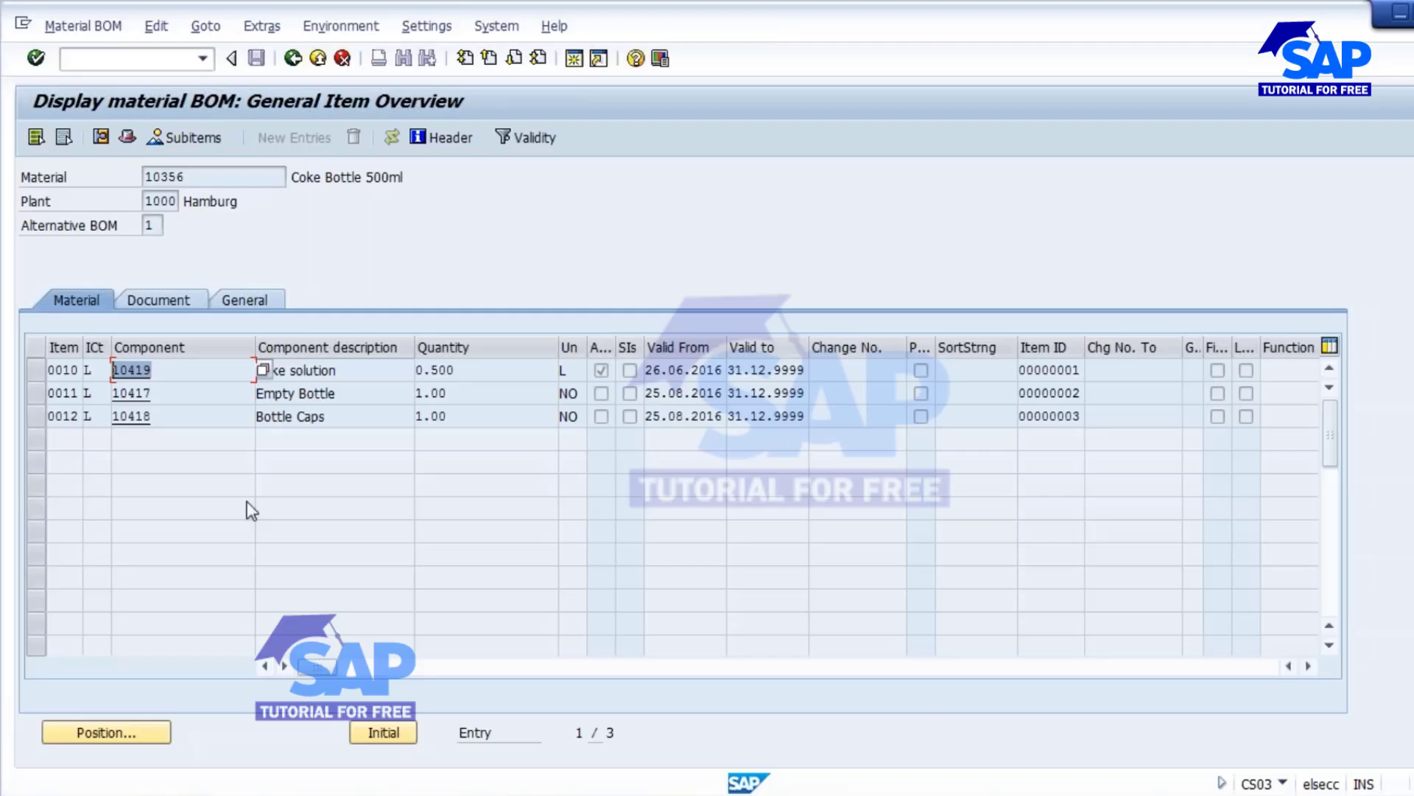
{"action": "key", "text": "ctrl+c"}
Display the stock/requirements list of component 10419 with transaction MD04, starting from SAP Easy Access
{"action": "left_click", "coordinate": [840, 794]}
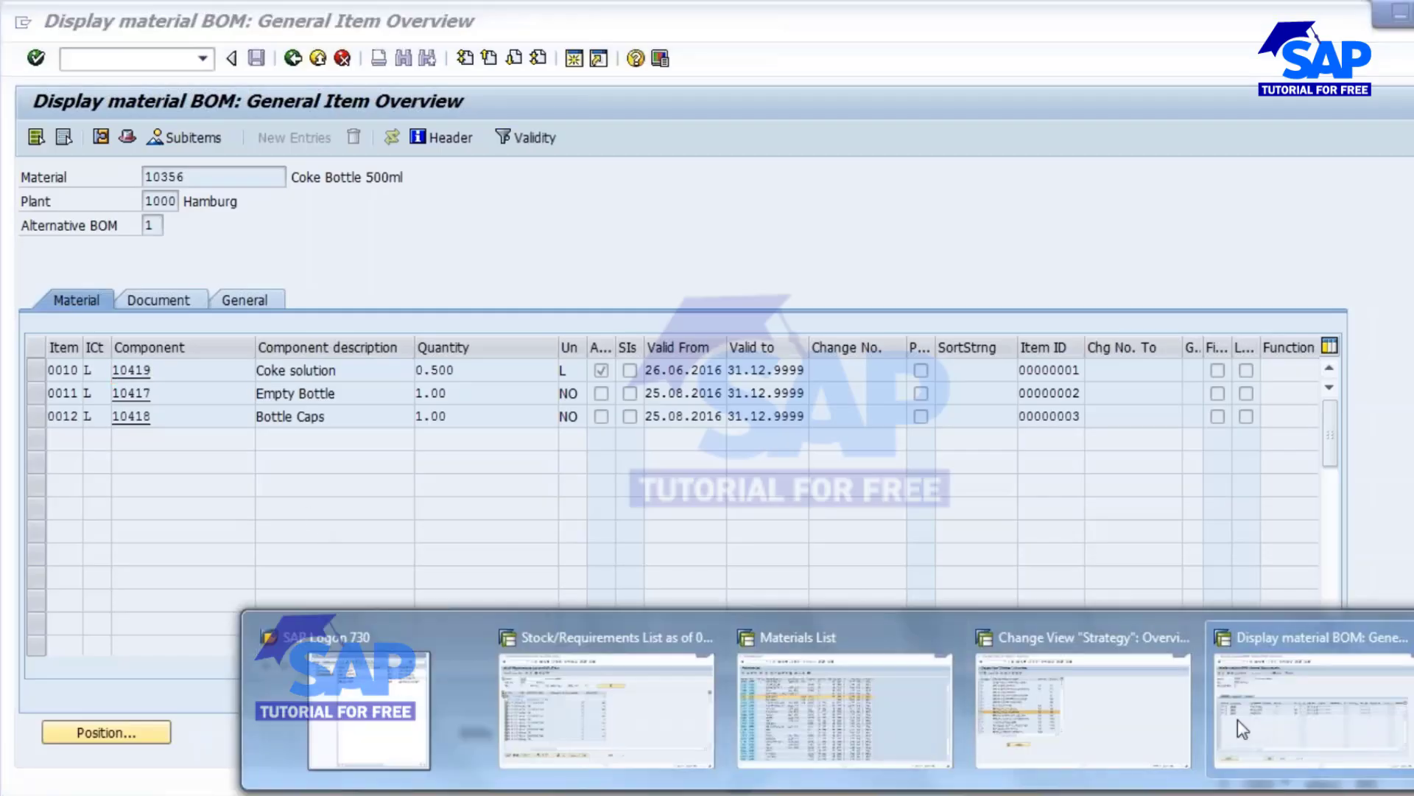
{"action": "left_click", "coordinate": [1243, 730]}
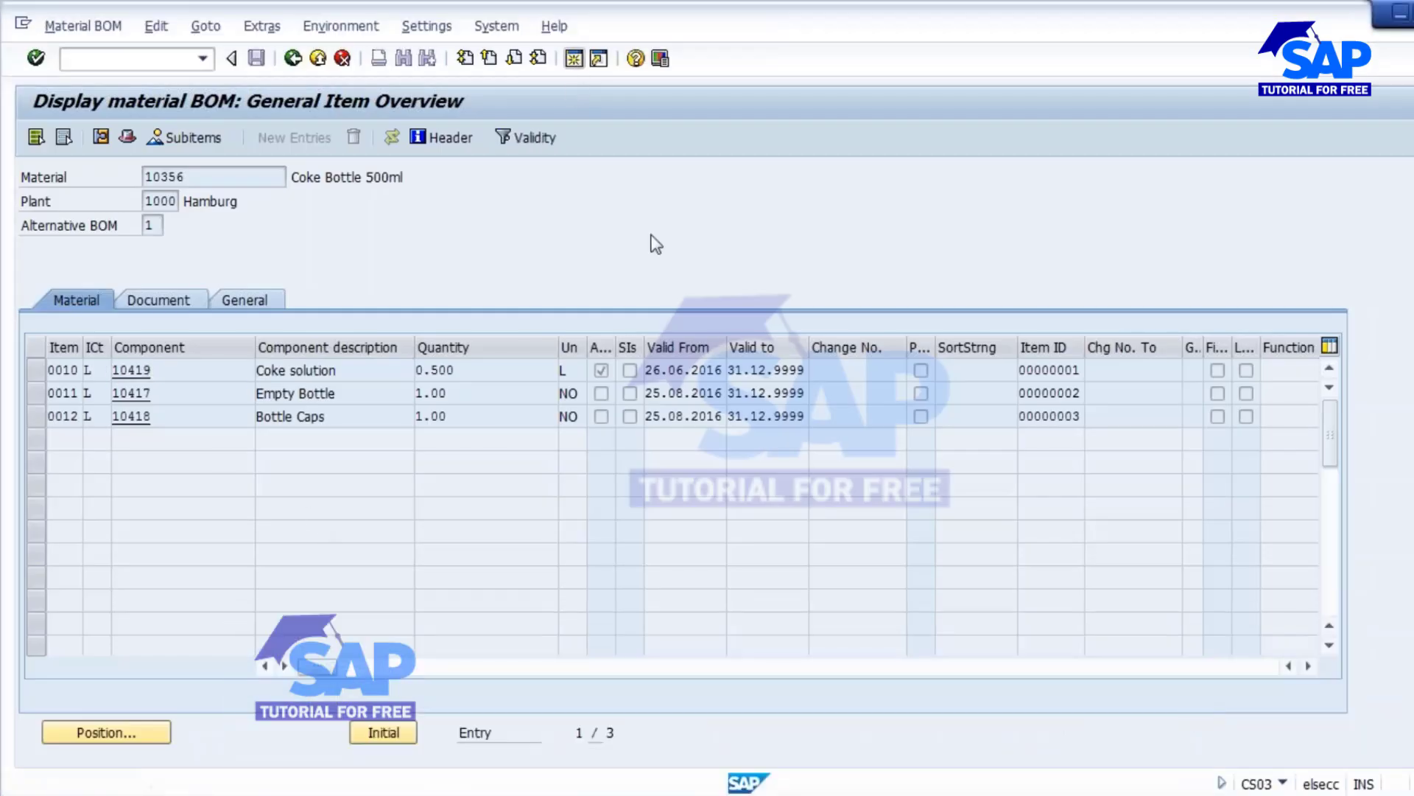
{"action": "key", "text": "shift+F3"}
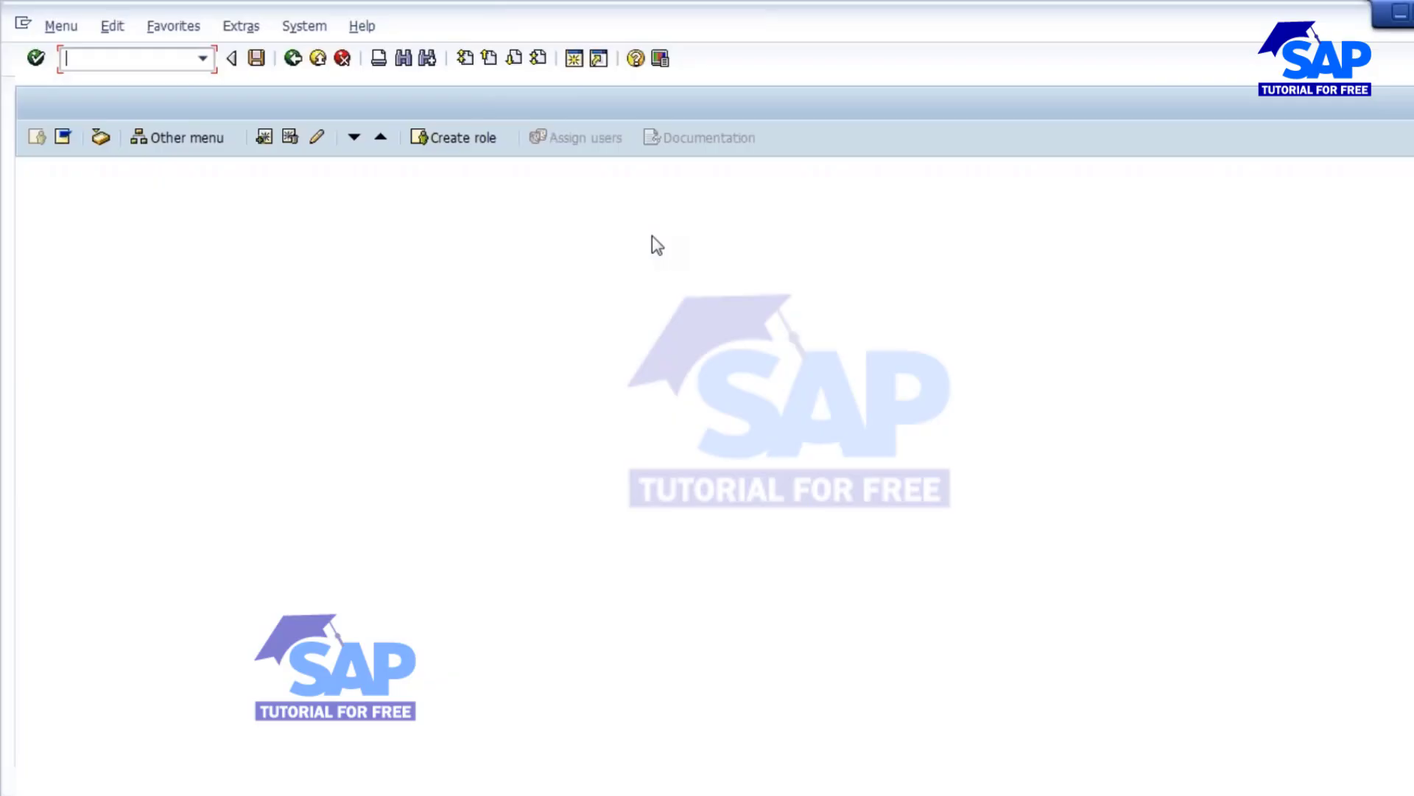
{"action": "type", "text": "MD04"}
{"action": "key", "text": "Return"}
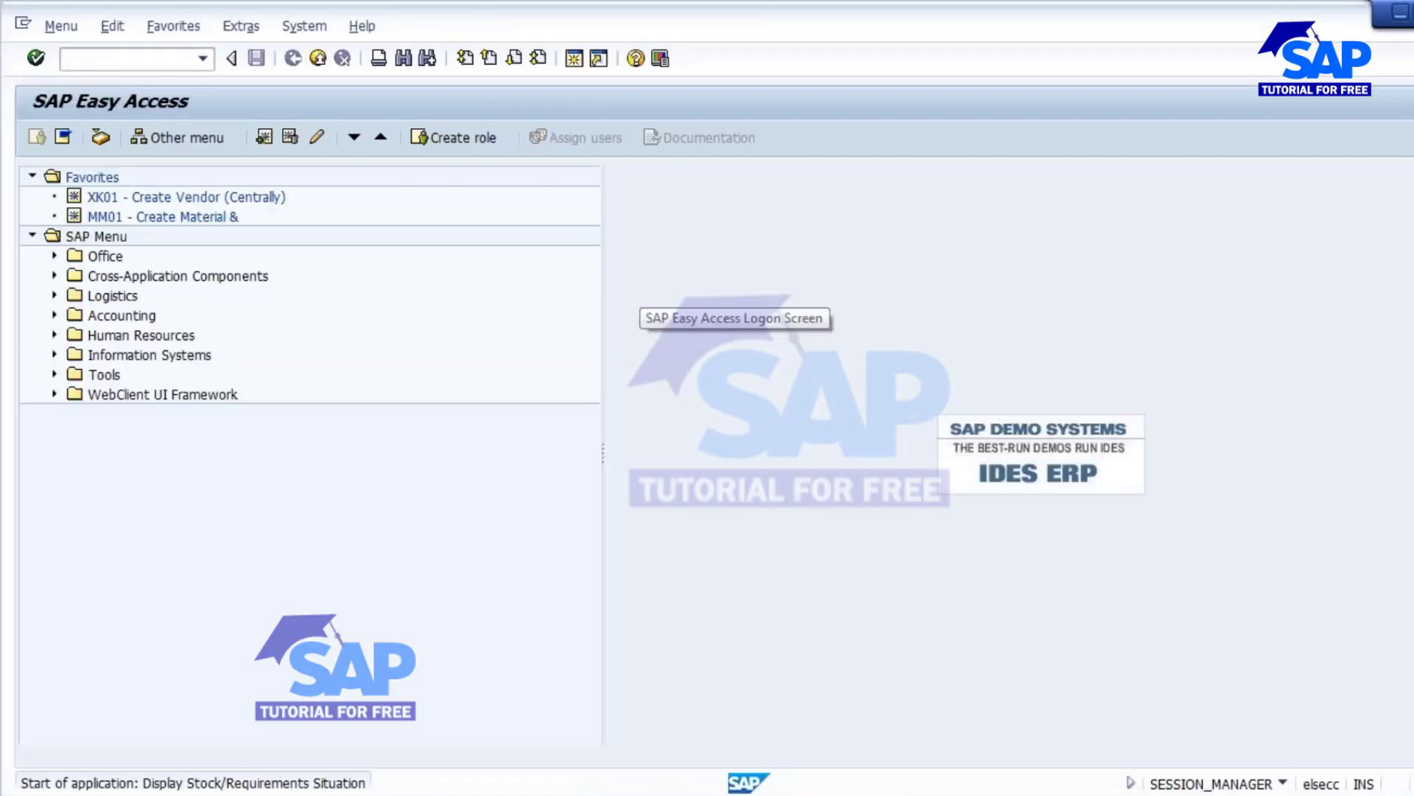
{"action": "type", "text": "10419"}
{"action": "key", "text": "Return"}
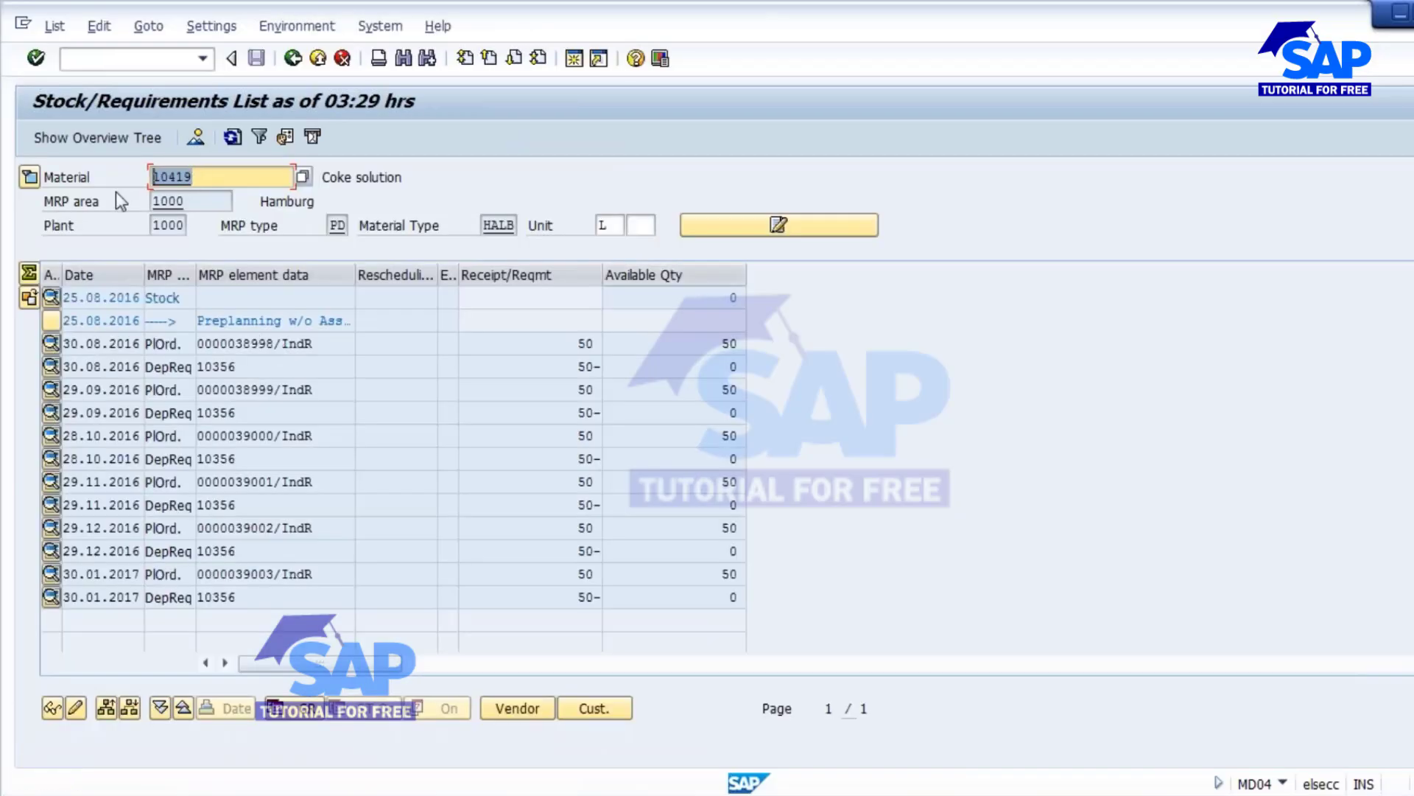
Open material 10419 for changing with transaction MM02 in the MRP 3 view for plant 1000
{"action": "left_click", "coordinate": [142, 59]}
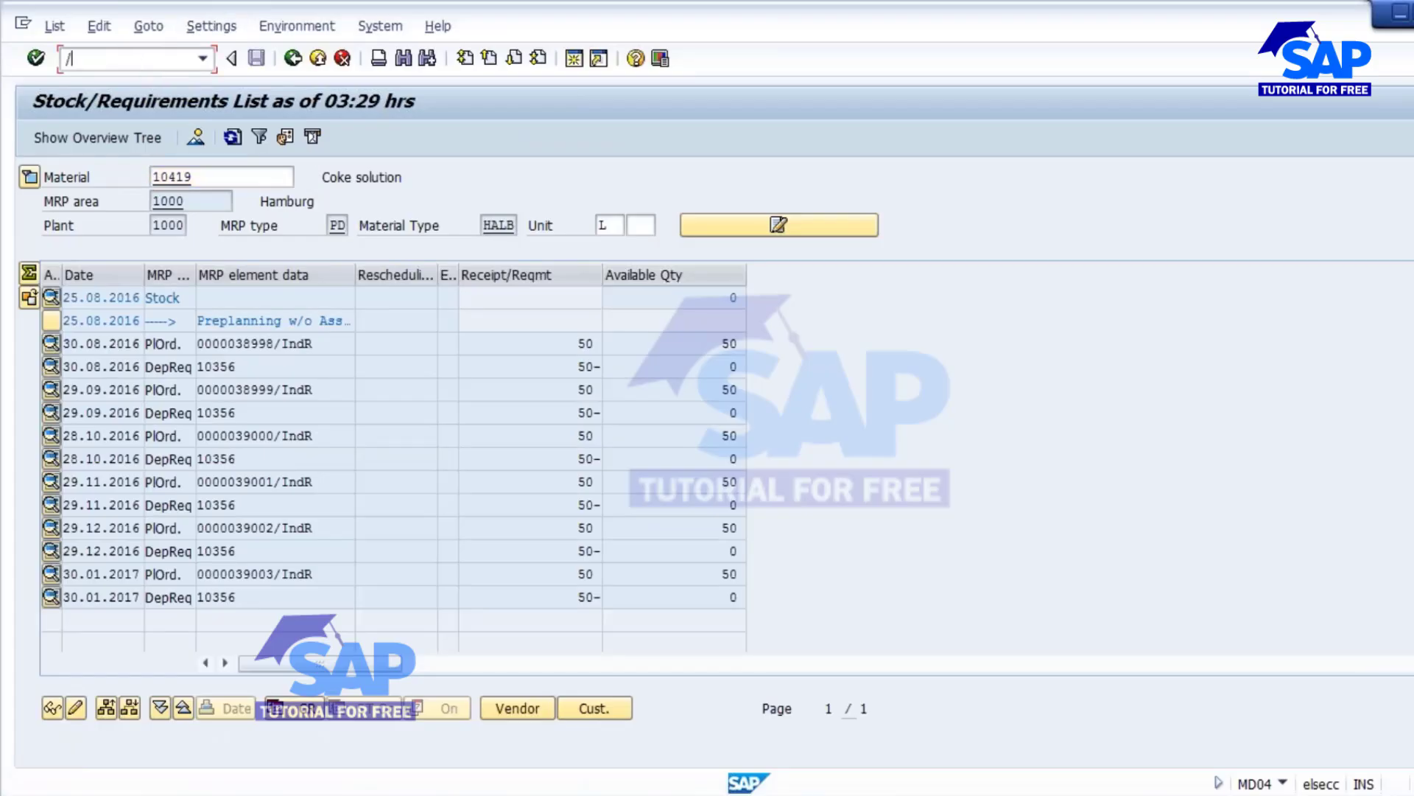
{"action": "type", "text": "/NMM02"}
{"action": "key", "text": "Return"}
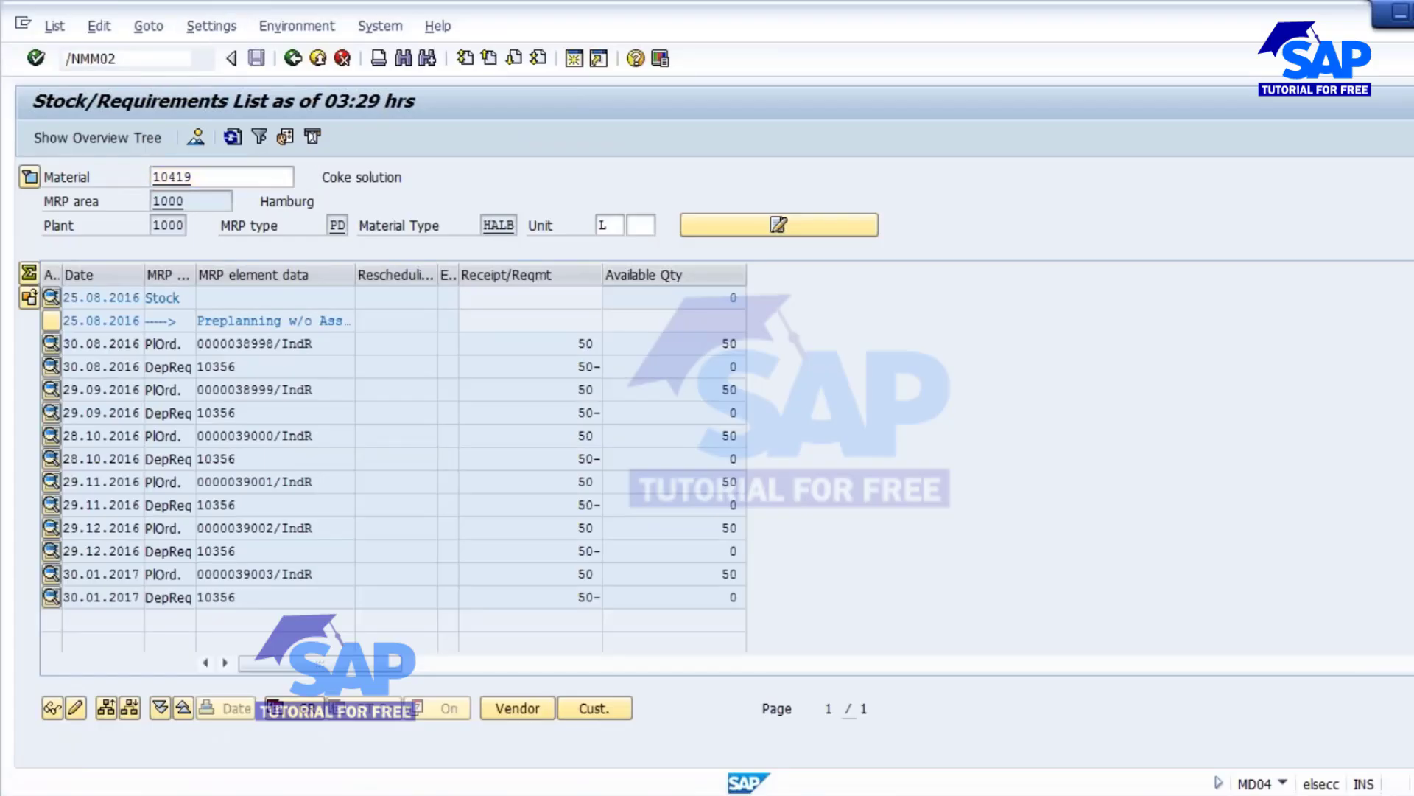
{"action": "key", "text": "Return"}
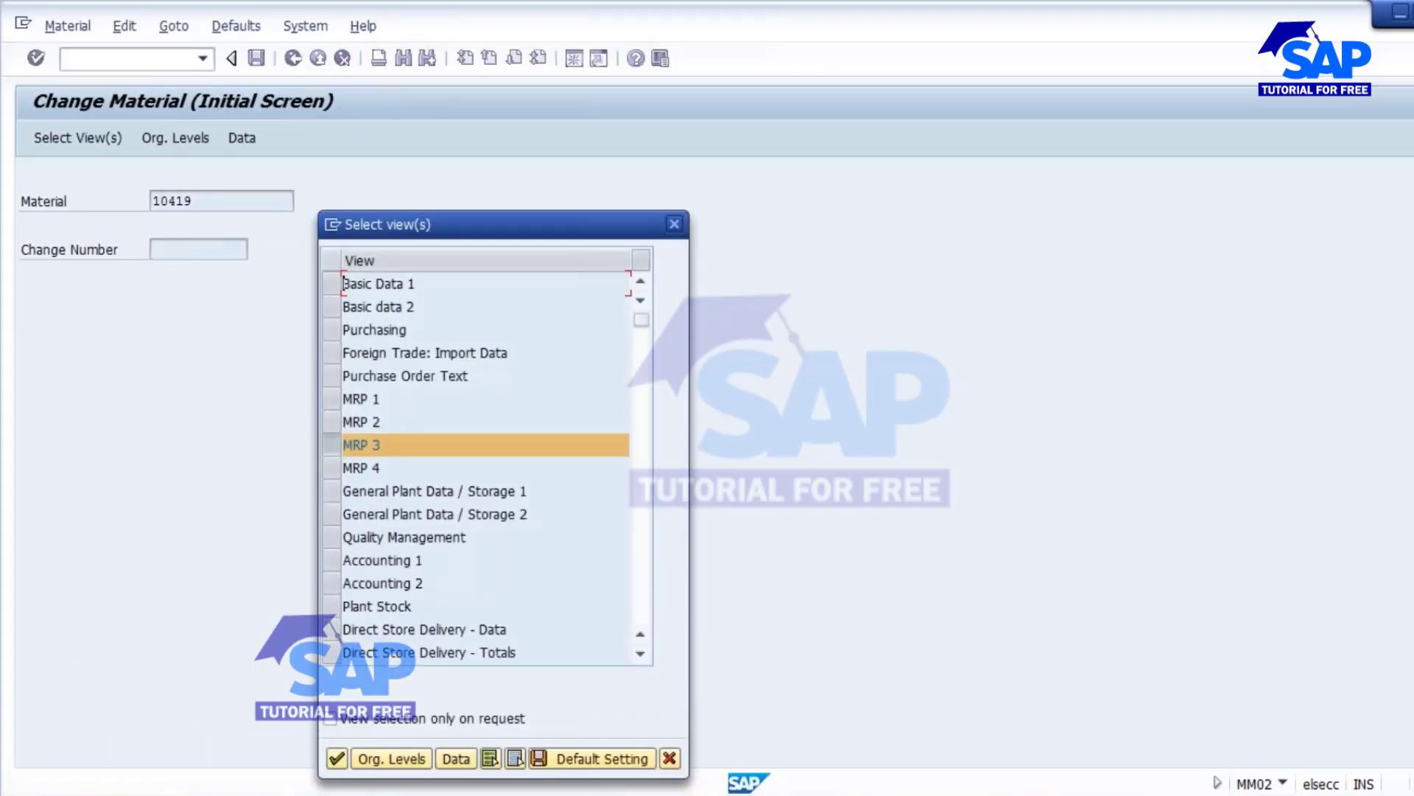
{"action": "key", "text": "Return"}
{"action": "key", "text": "Return"}
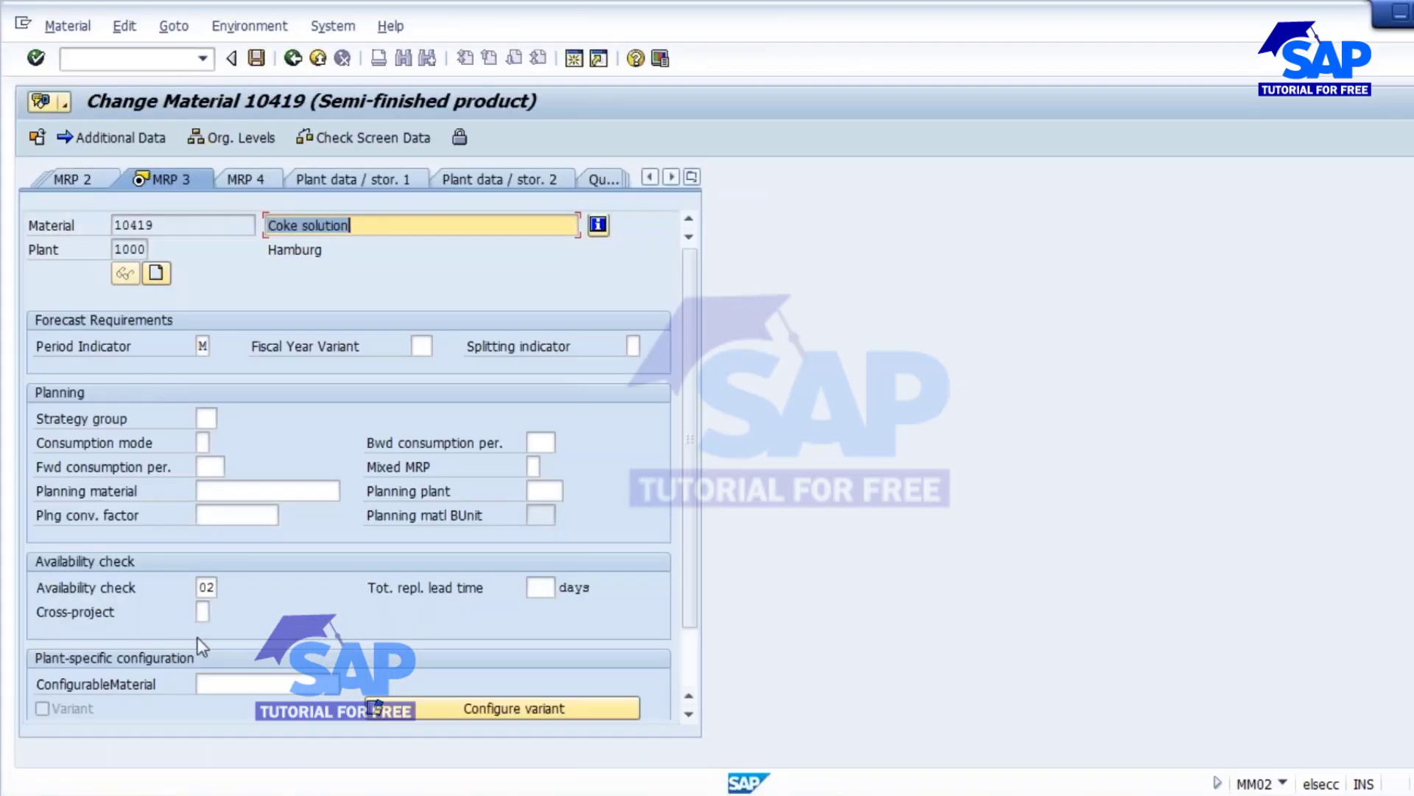
Set the Individual/coll. indicator of material 10419 to 2, Collective requirements only, in the MRP 4 view and save the material
{"action": "left_click", "coordinate": [249, 177]}
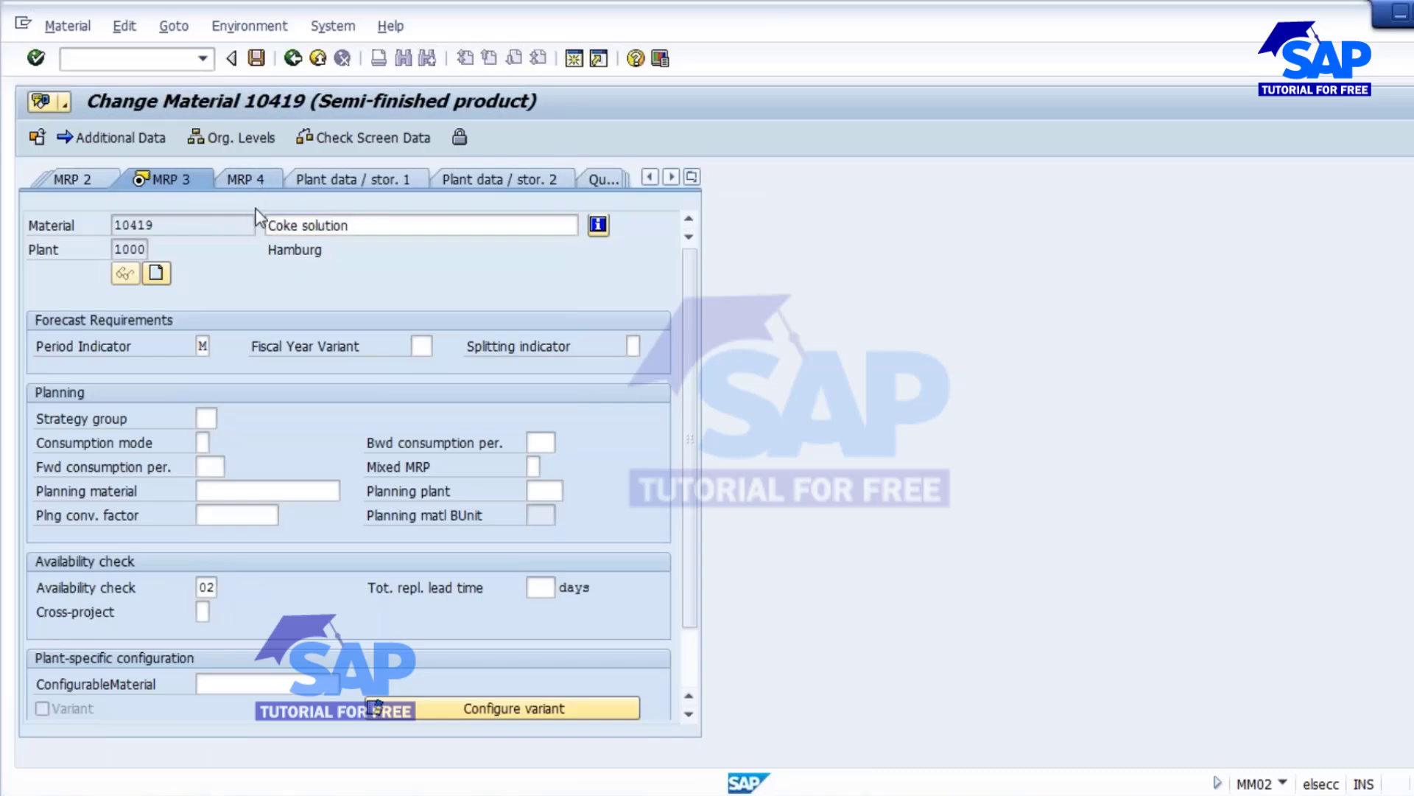
{"action": "left_click", "coordinate": [205, 371]}
{"action": "left_click", "coordinate": [218, 370]}
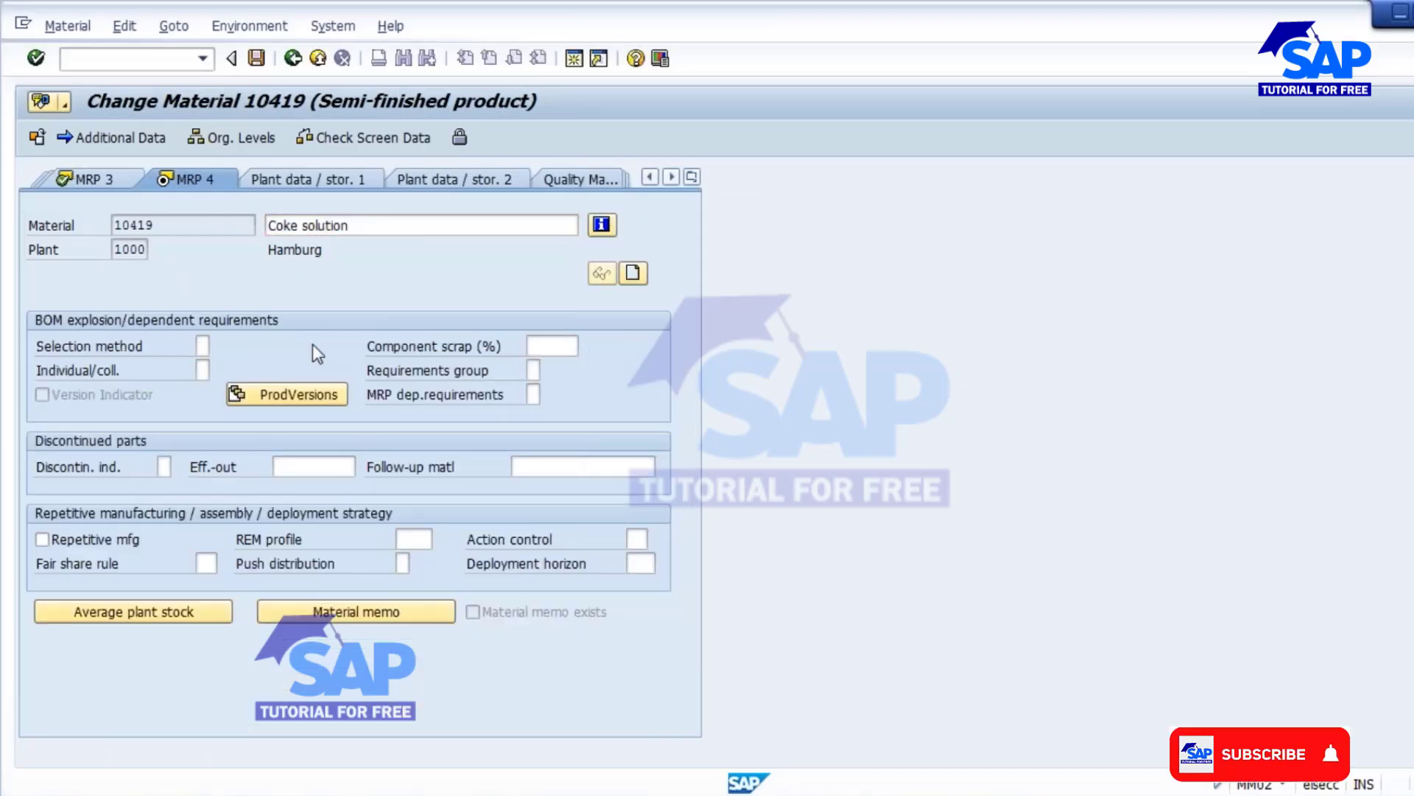
{"action": "double_click", "coordinate": [142, 287]}
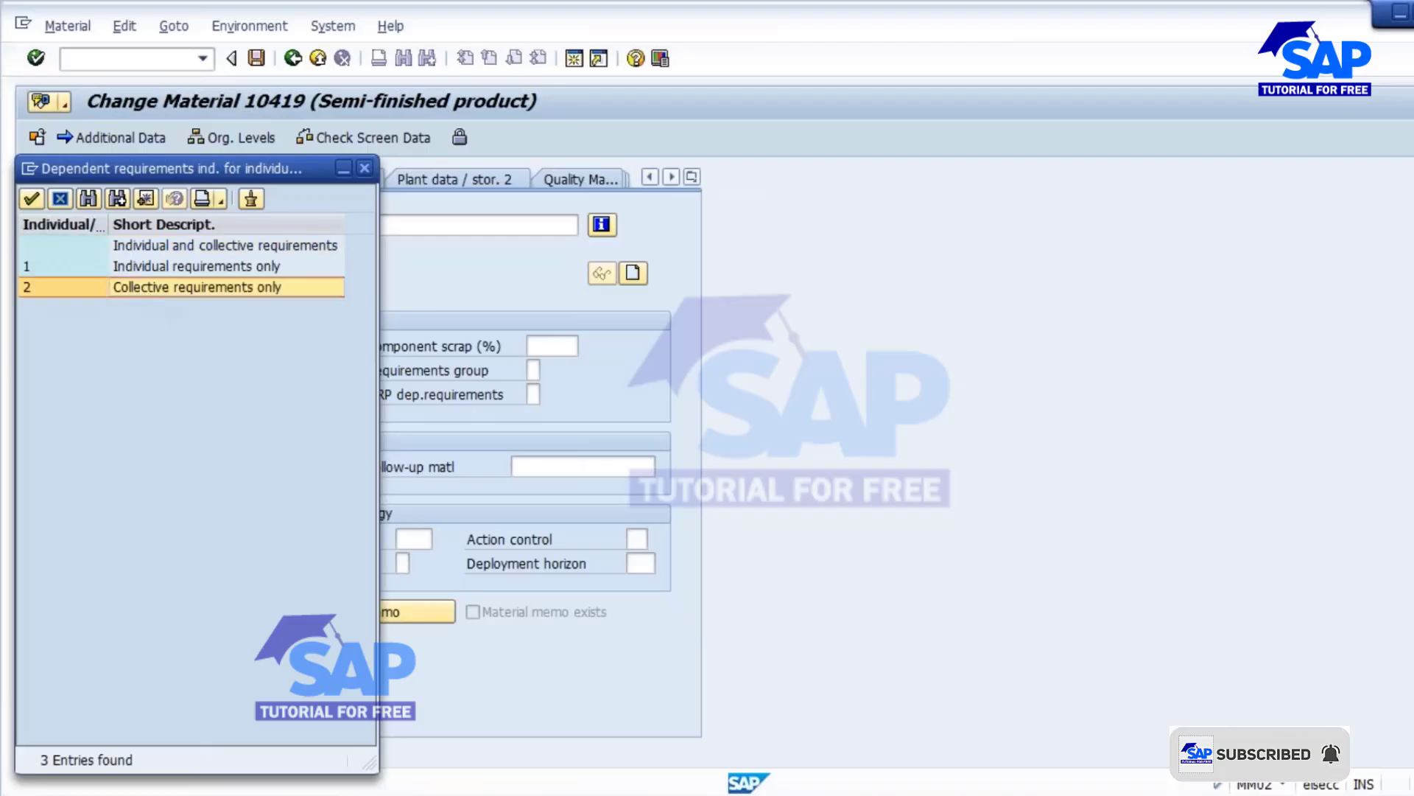
{"action": "key", "text": "Return"}
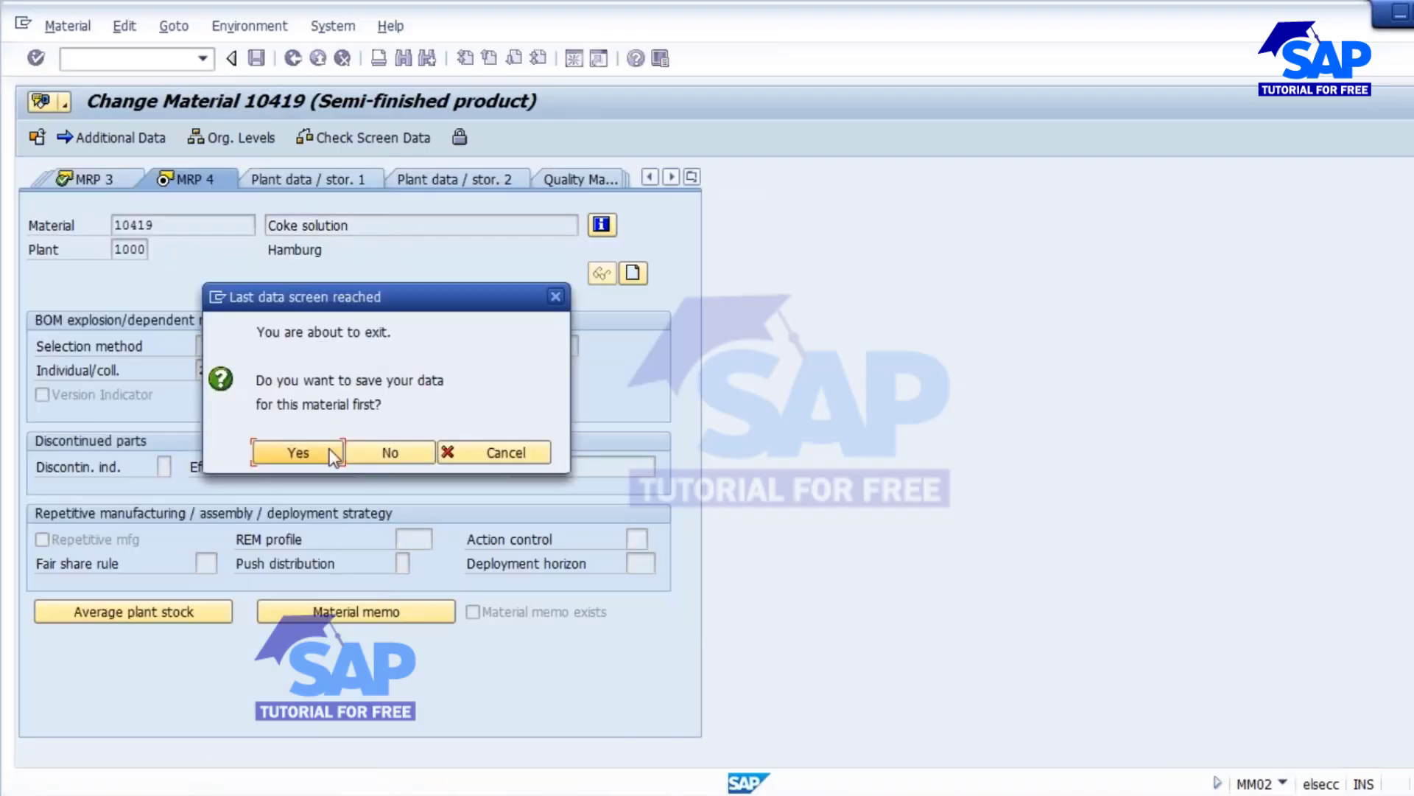
{"action": "left_click", "coordinate": [294, 453]}
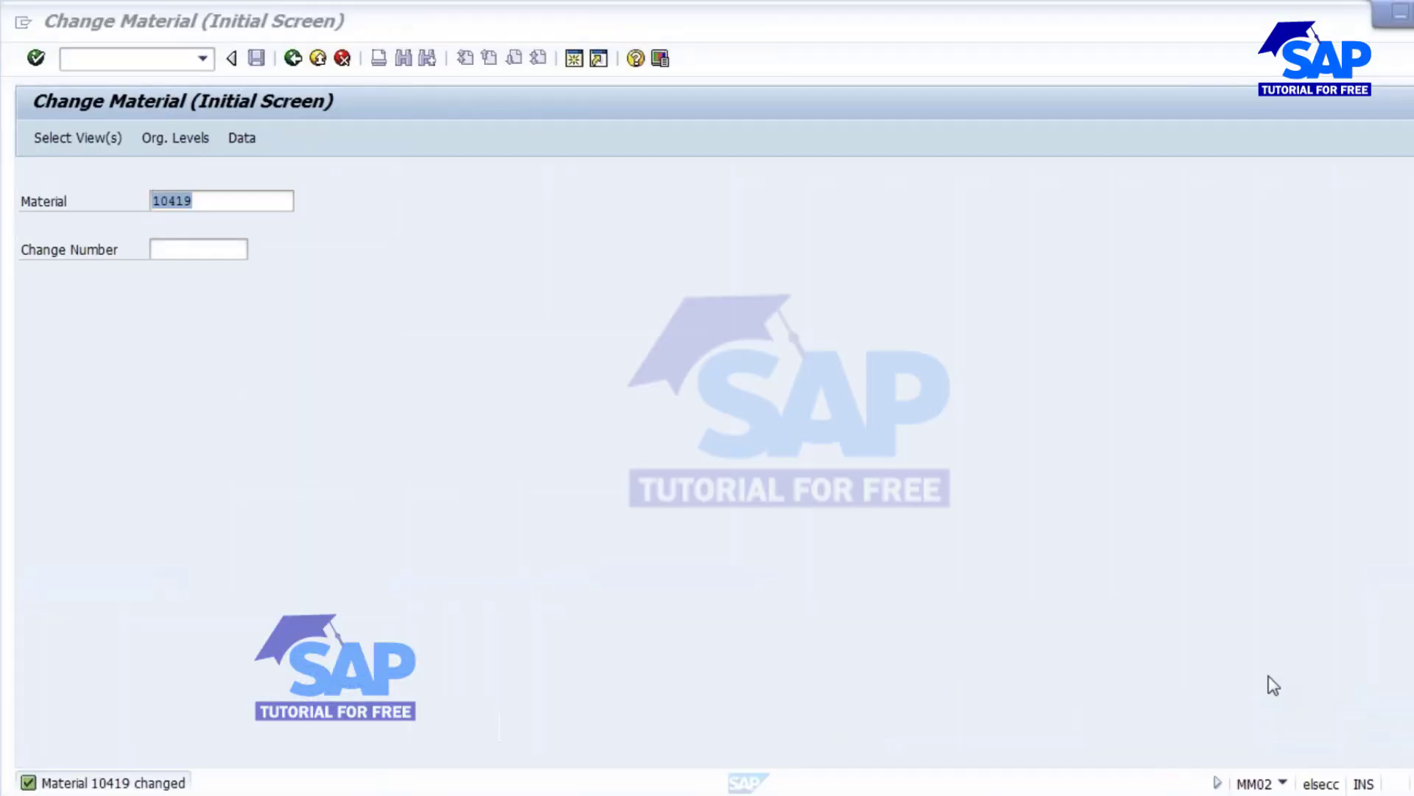
Run single-item, multi-level planning with transaction MD02 for material 10356 in plant 1000 with planning mode 3
{"action": "left_click", "coordinate": [97, 58]}
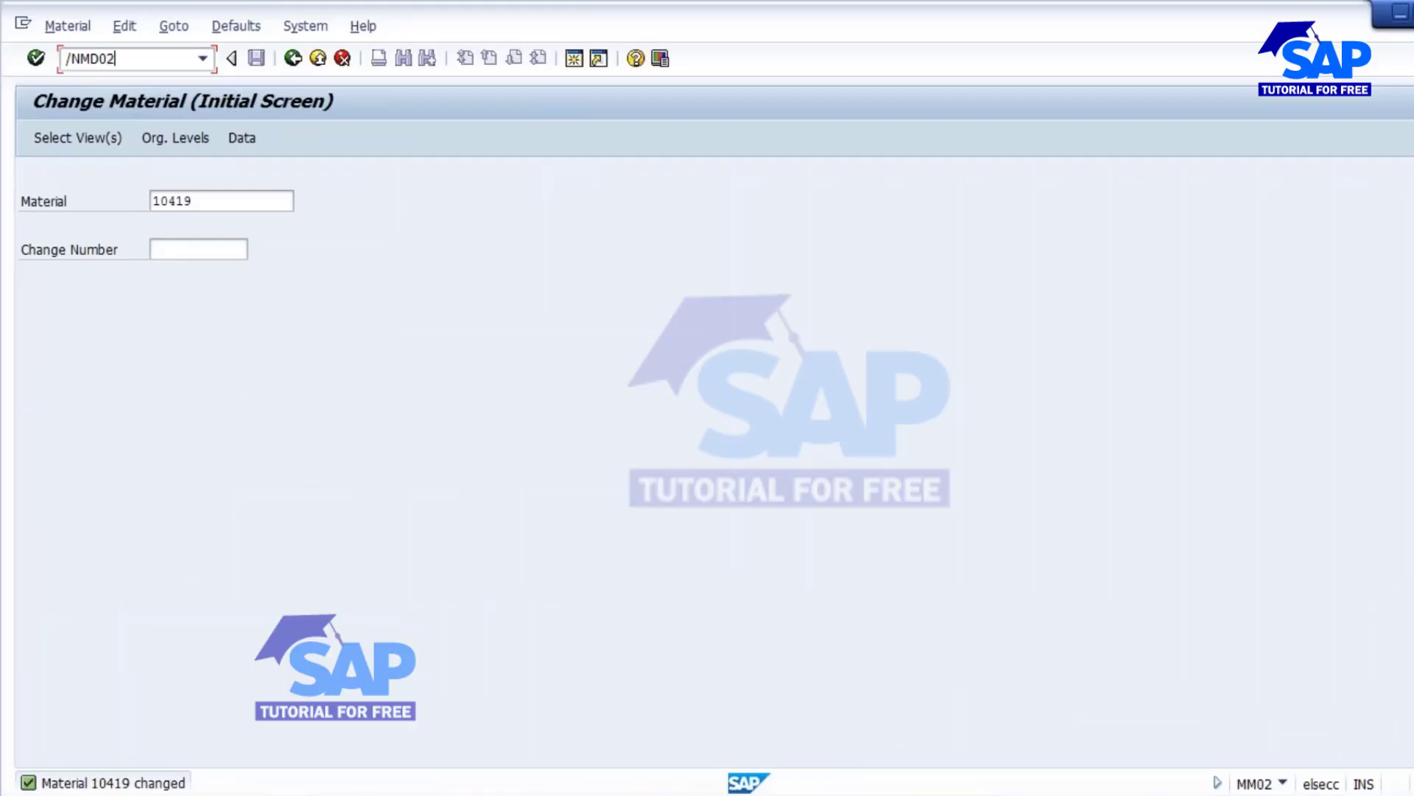
{"action": "key", "text": "Return"}
{"action": "type", "text": "103"}
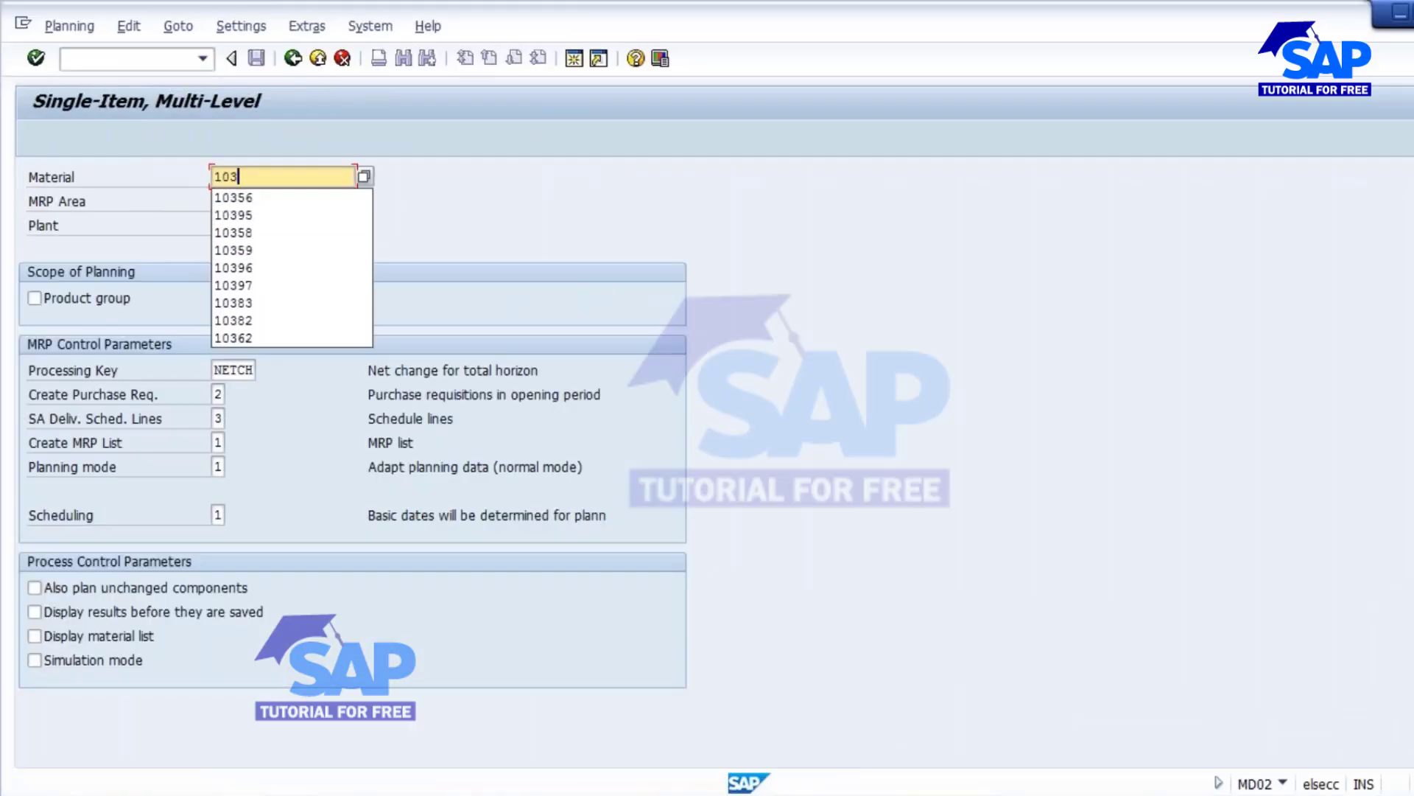
{"action": "type", "text": "56"}
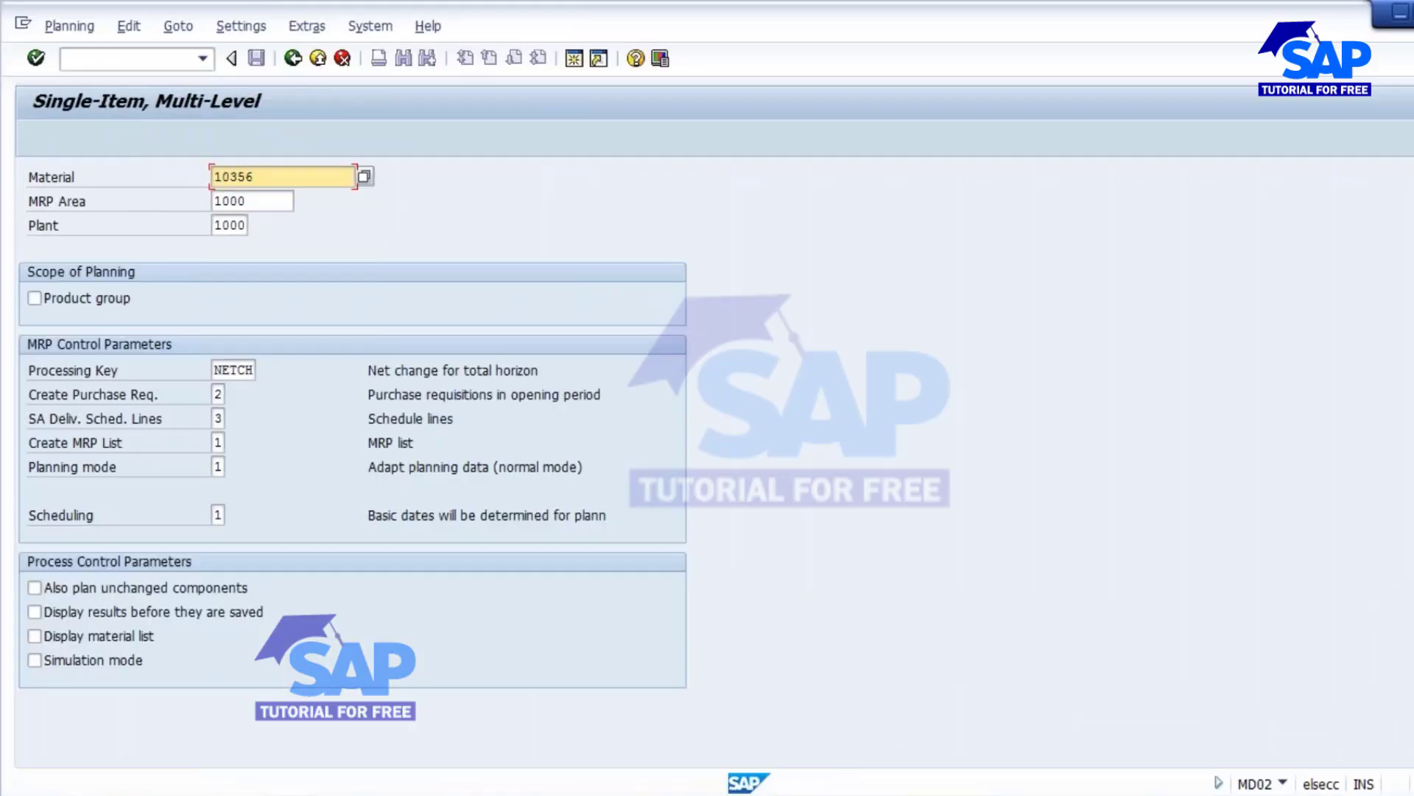
{"action": "left_click", "coordinate": [215, 467]}
{"action": "type", "text": "3"}
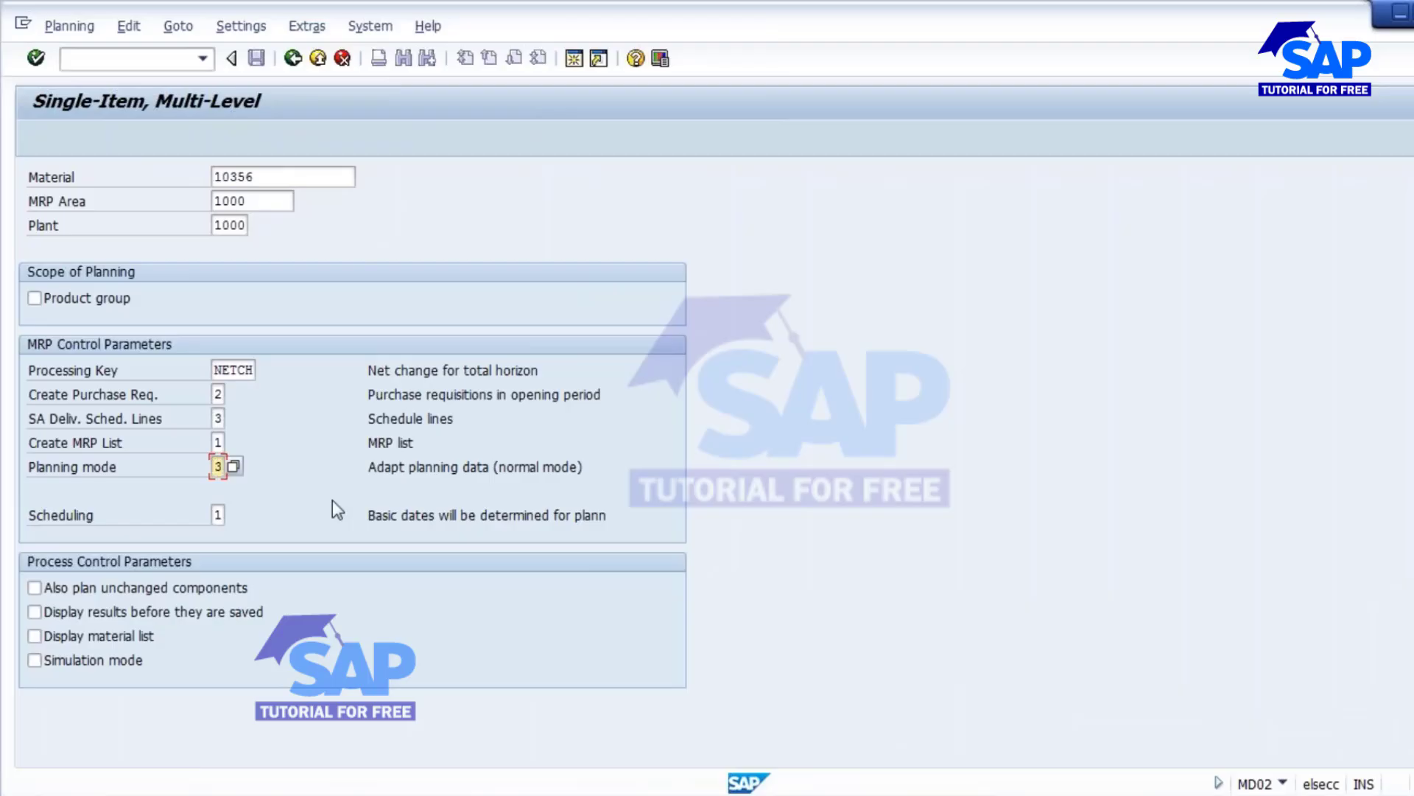
{"action": "key", "text": "Return"}
{"action": "key", "text": "Return"}
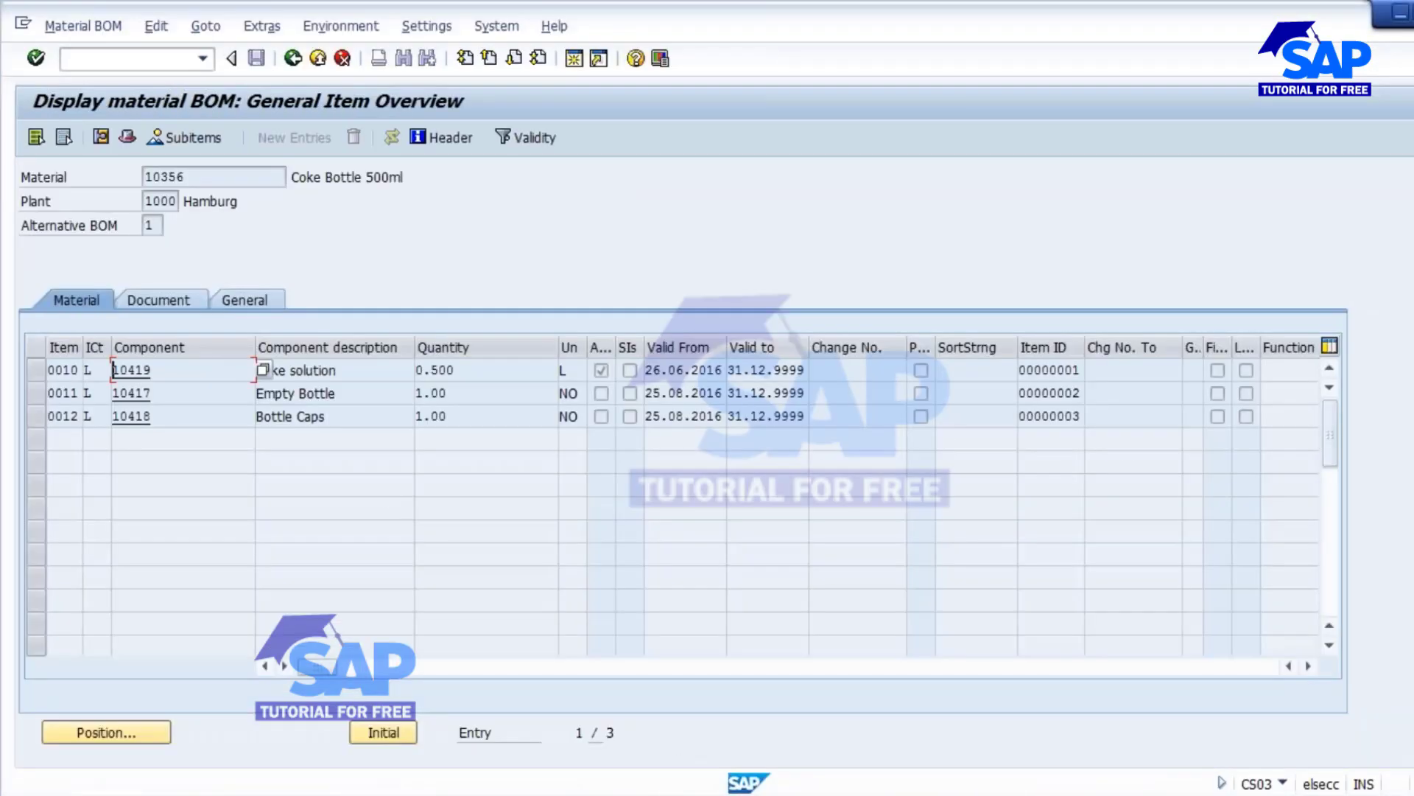
Display the stock/requirements list of component 10419 from the BOM of material 10356 with transaction MD04
{"action": "left_click", "coordinate": [744, 794]}
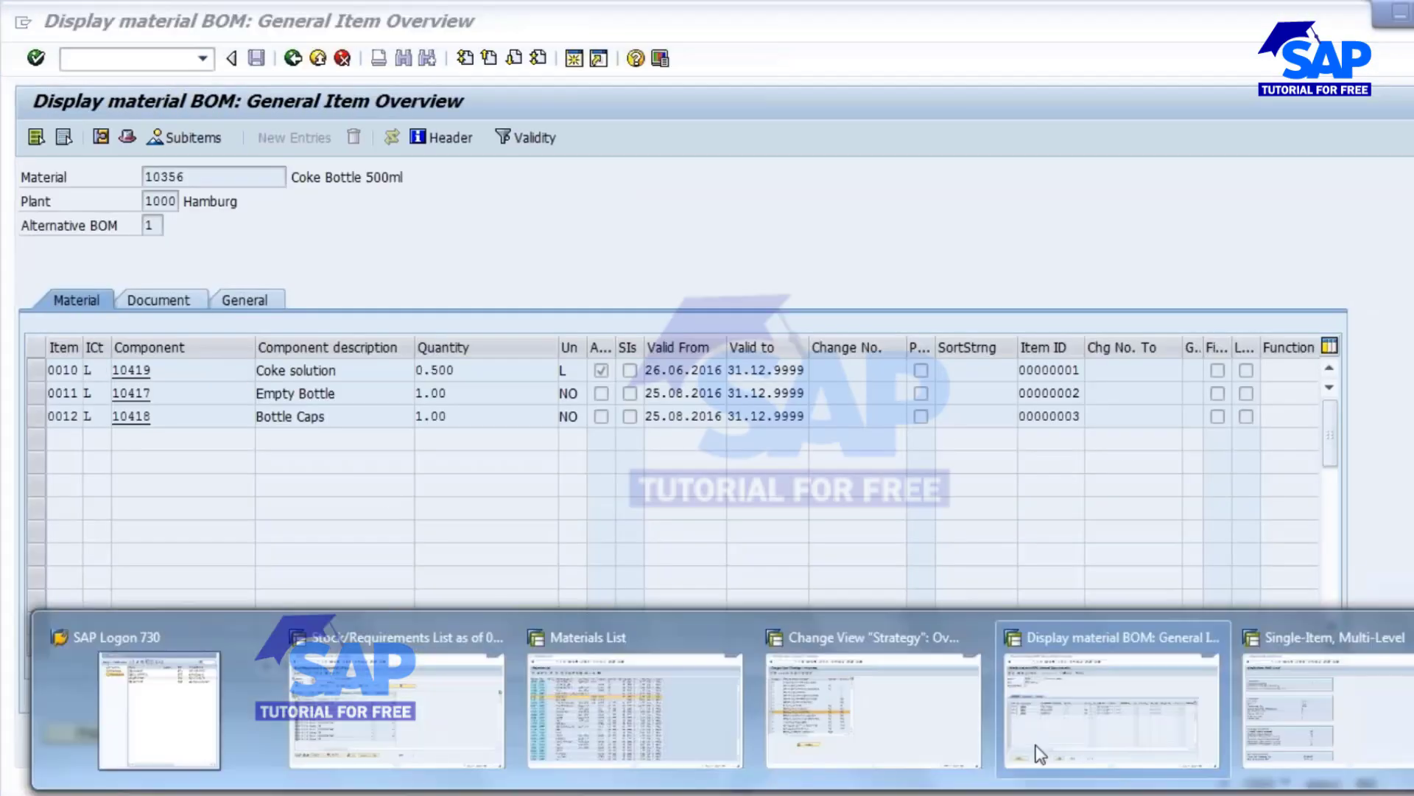
{"action": "left_click", "coordinate": [1257, 687]}
{"action": "type", "text": "/"}
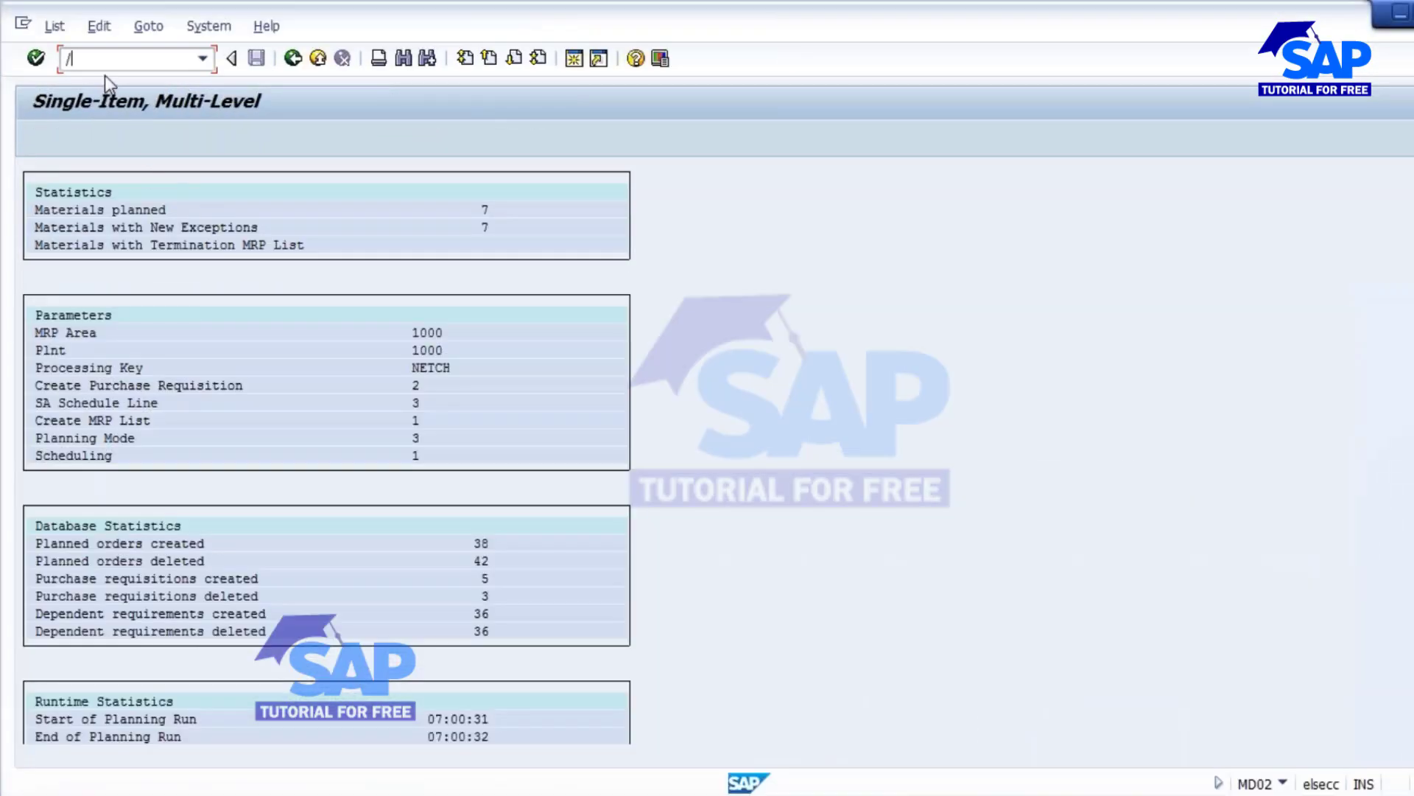
{"action": "type", "text": "NMD04"}
{"action": "key", "text": "Return"}
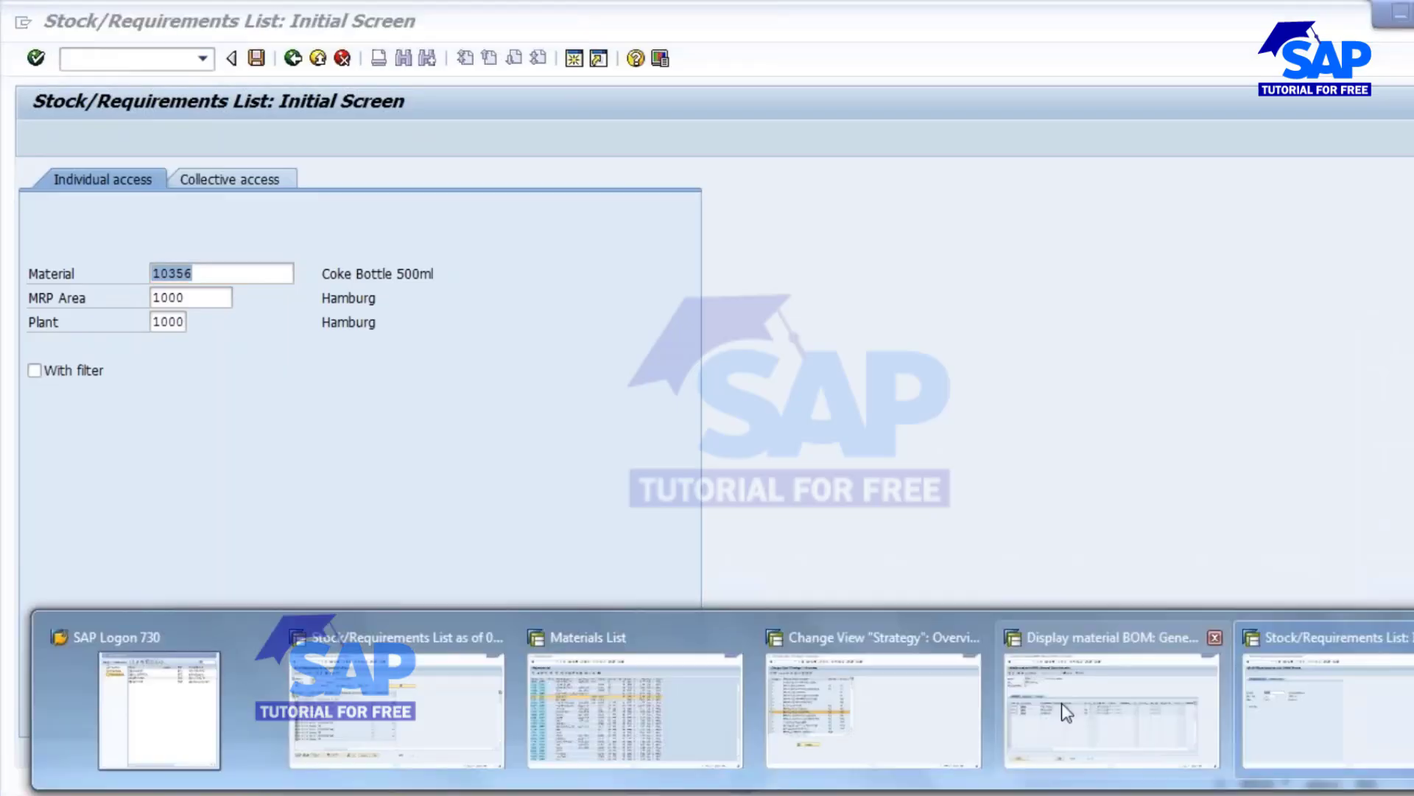
{"action": "left_click", "coordinate": [1062, 703]}
{"action": "left_click_drag", "start_coordinate": [159, 370], "coordinate": [62, 366]}
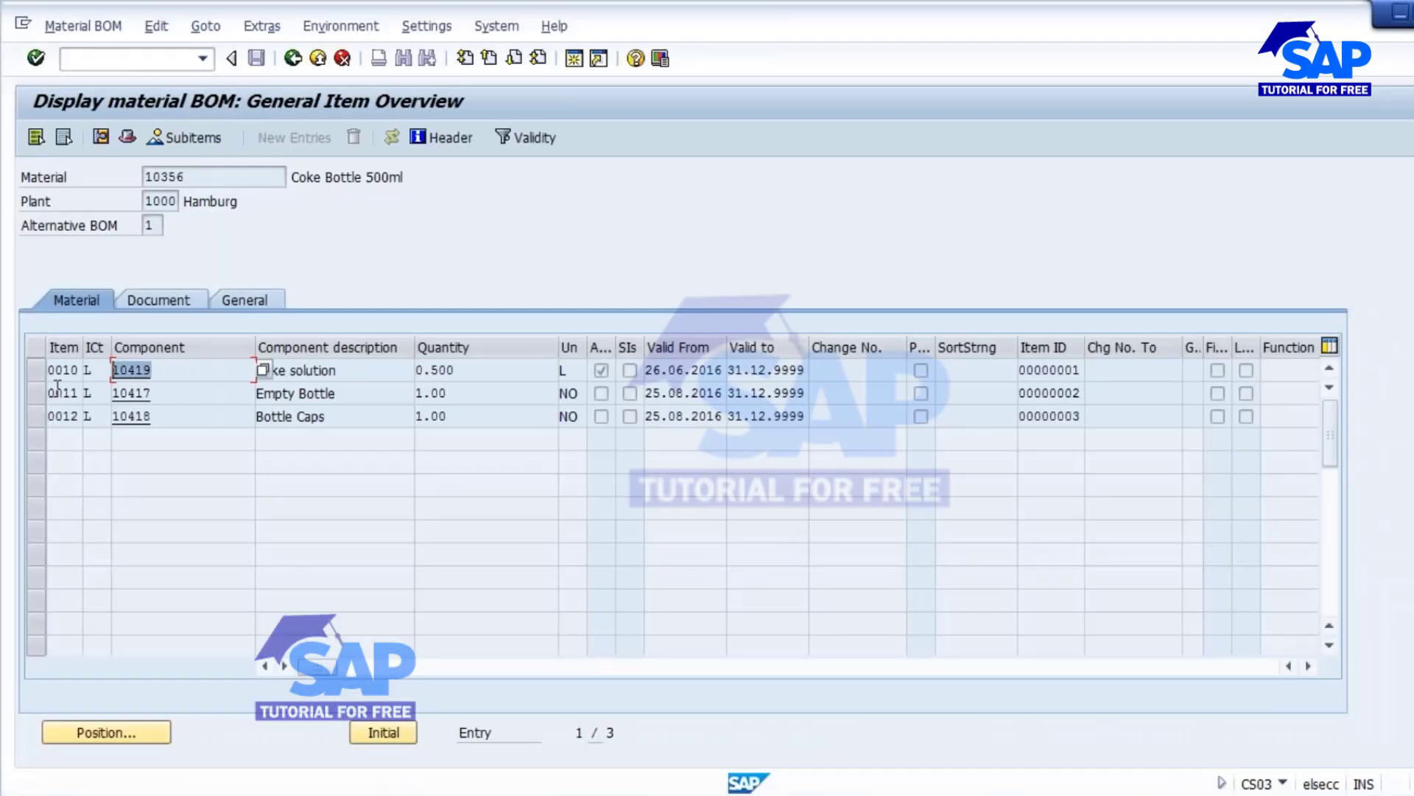
{"action": "key", "text": "alt+Tab"}
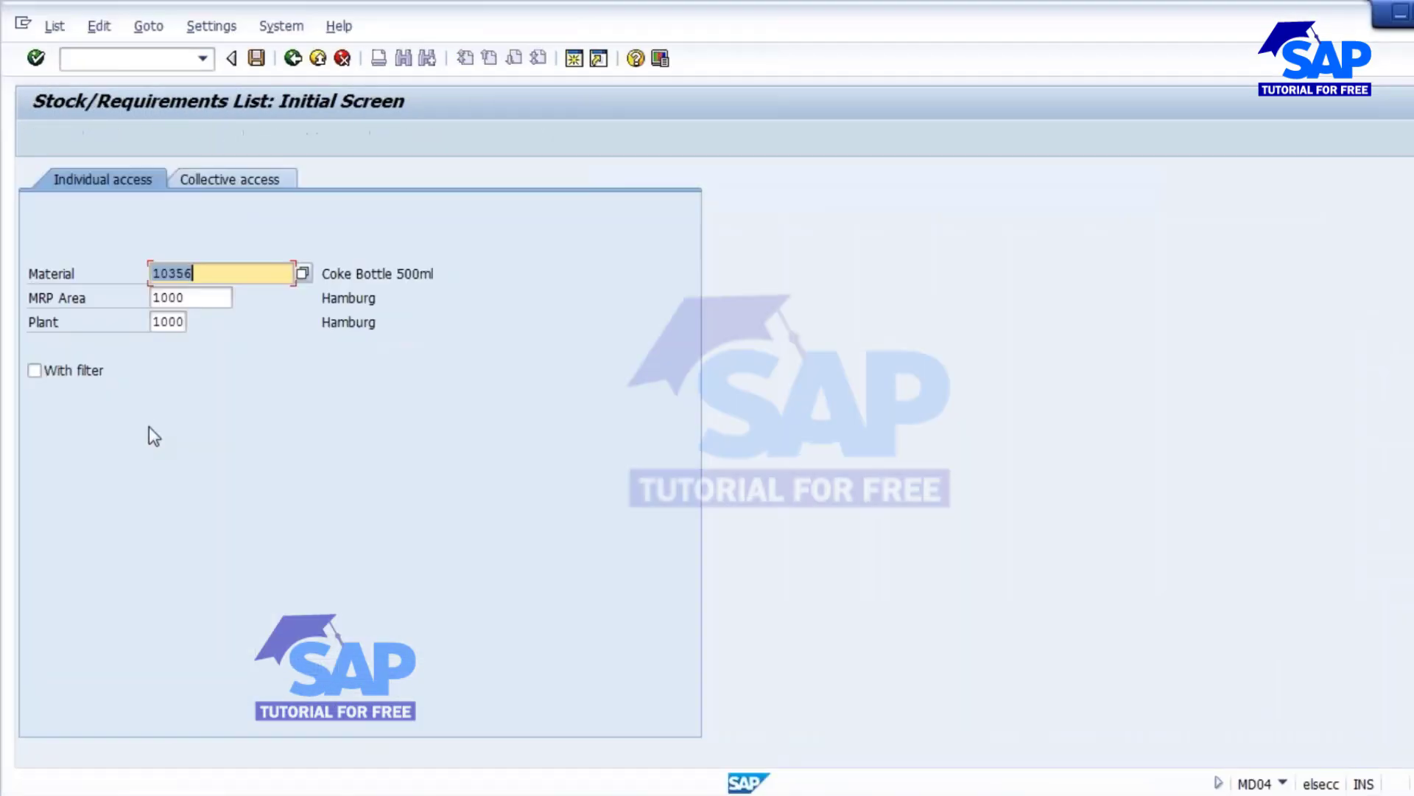
{"action": "type", "text": "10419"}
{"action": "key", "text": "Return"}
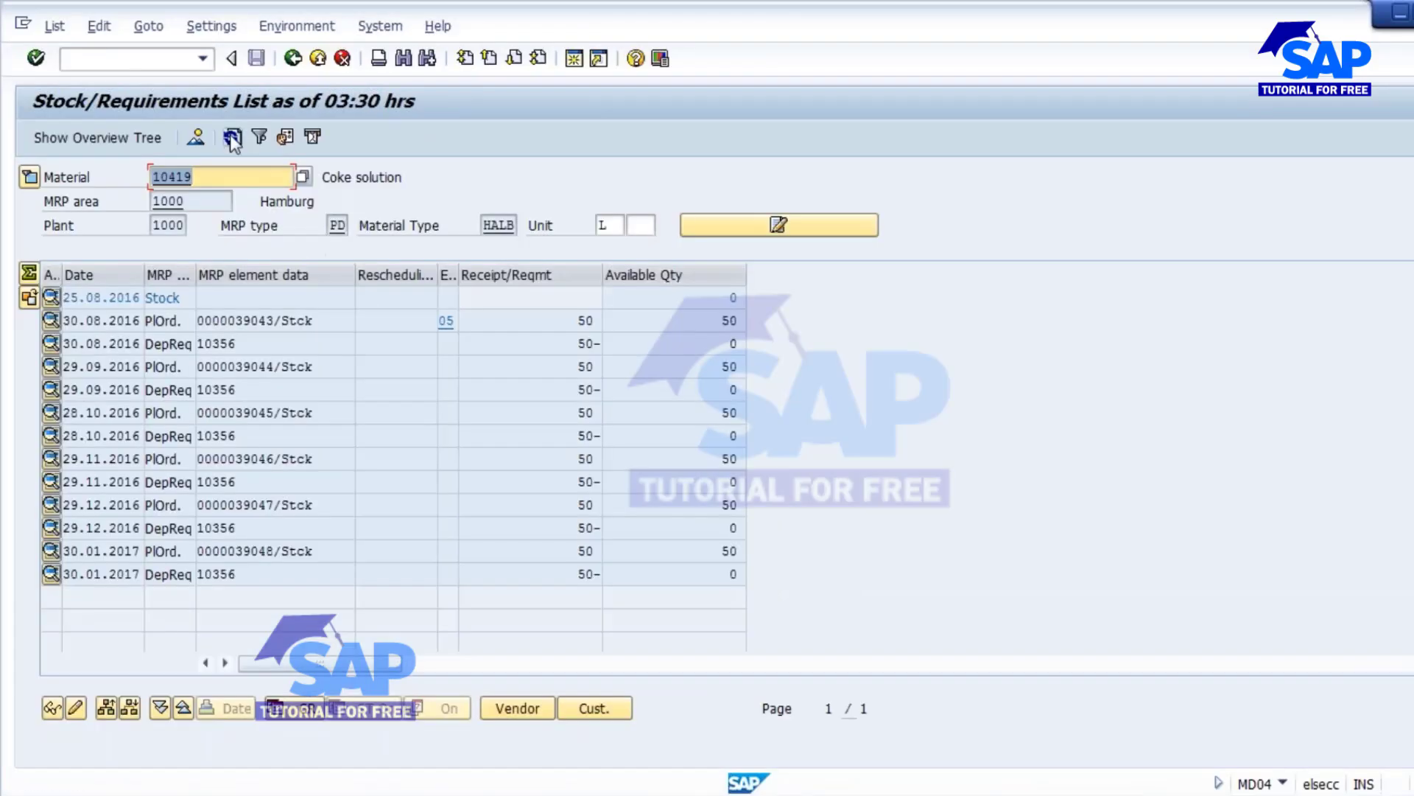
Examine the dependent requirements caused by material 10356 and the available quantity in the list of material 10419
{"action": "left_click", "coordinate": [349, 182]}
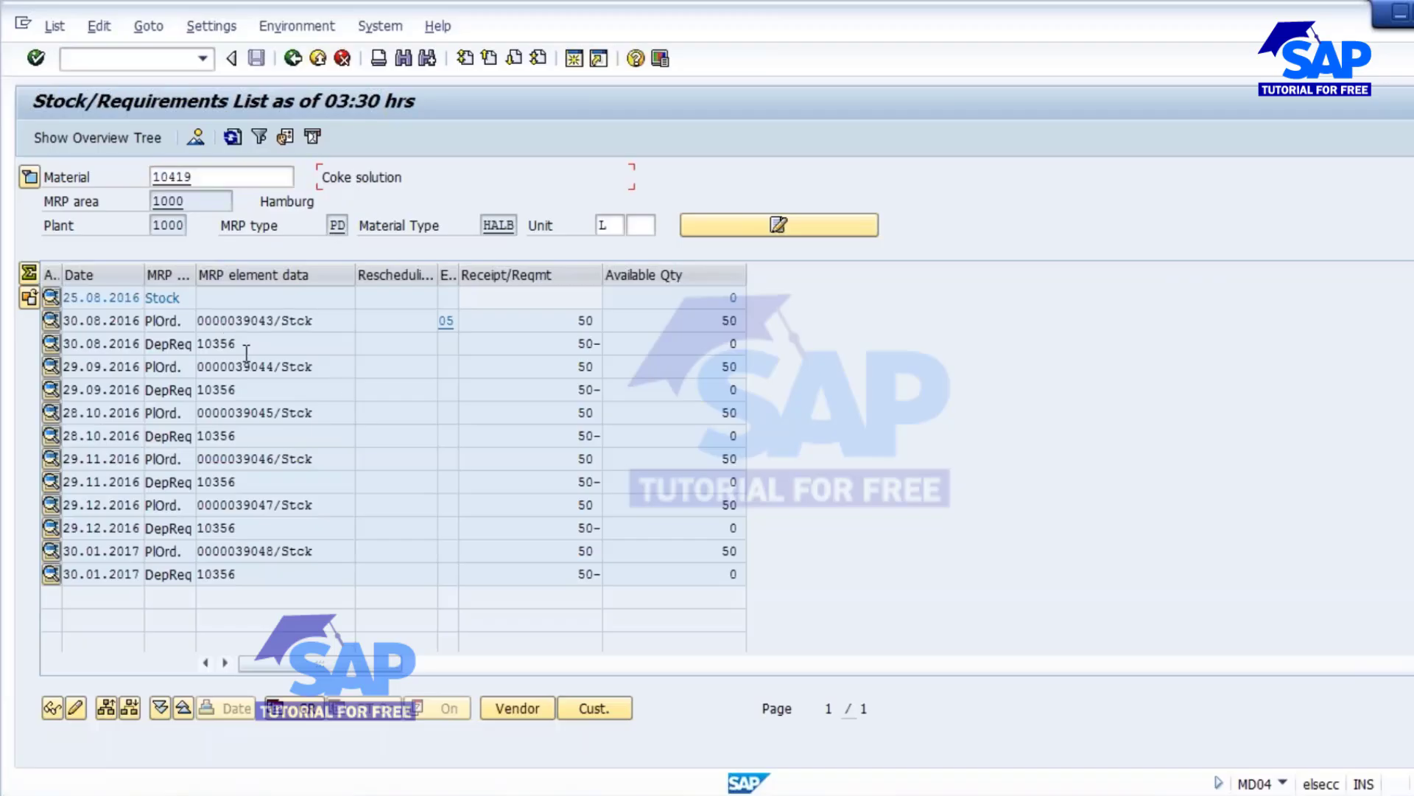
{"action": "left_click_drag", "start_coordinate": [250, 344], "coordinate": [196, 343]}
{"action": "left_click", "coordinate": [246, 390]}
{"action": "left_click_drag", "start_coordinate": [242, 391], "coordinate": [198, 391]}
{"action": "left_click_drag", "start_coordinate": [241, 436], "coordinate": [198, 437]}
{"action": "left_click_drag", "start_coordinate": [249, 481], "coordinate": [198, 483]}
{"action": "left_click_drag", "start_coordinate": [709, 298], "coordinate": [799, 306]}
Try to convert the 30.08.2016 planned order of material 10419 into a production order
{"action": "double_click", "coordinate": [259, 321]}
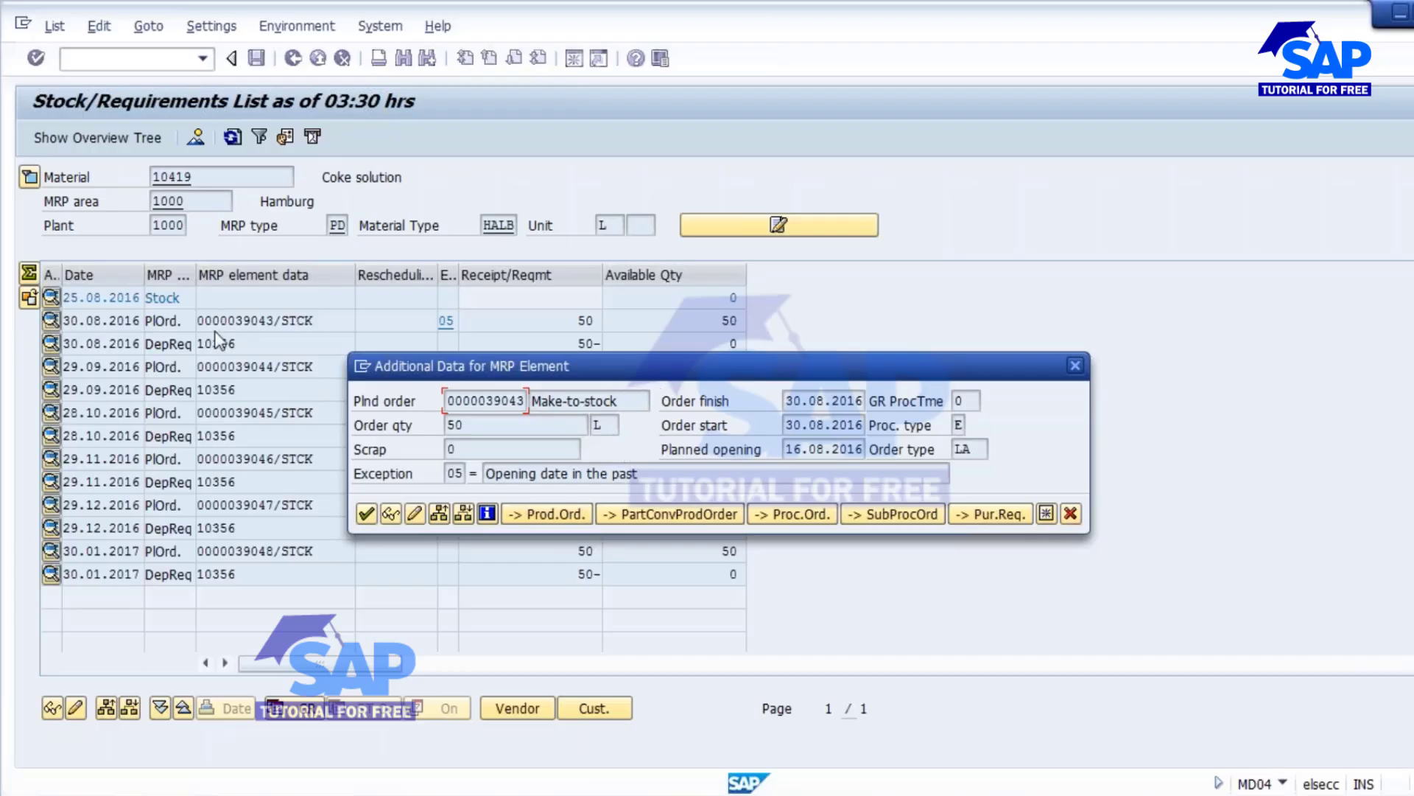
{"action": "left_click", "coordinate": [545, 515]}
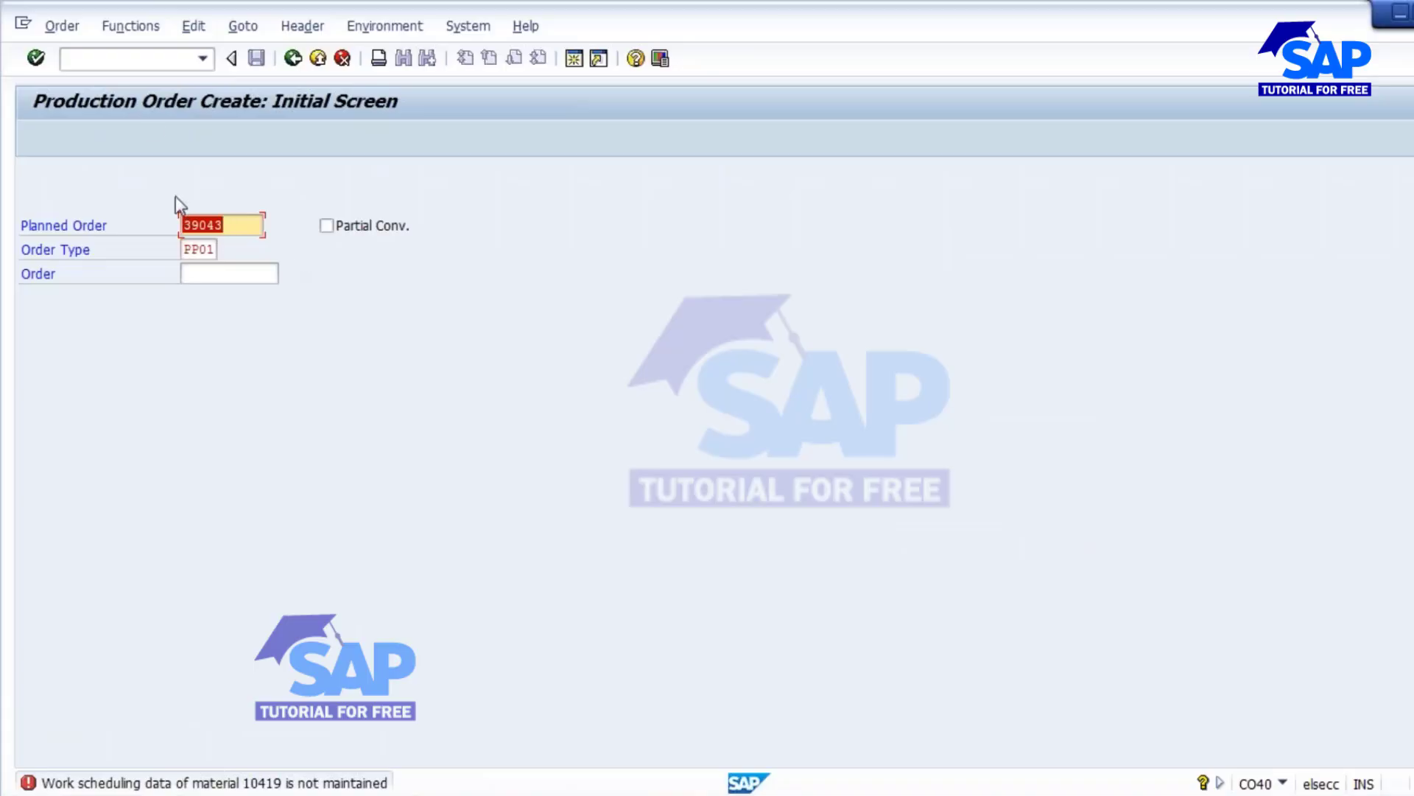
Open the view selection for material 10419 in transaction MM01, accepting the industry sector and material type from the master record
{"action": "left_click", "coordinate": [131, 59]}
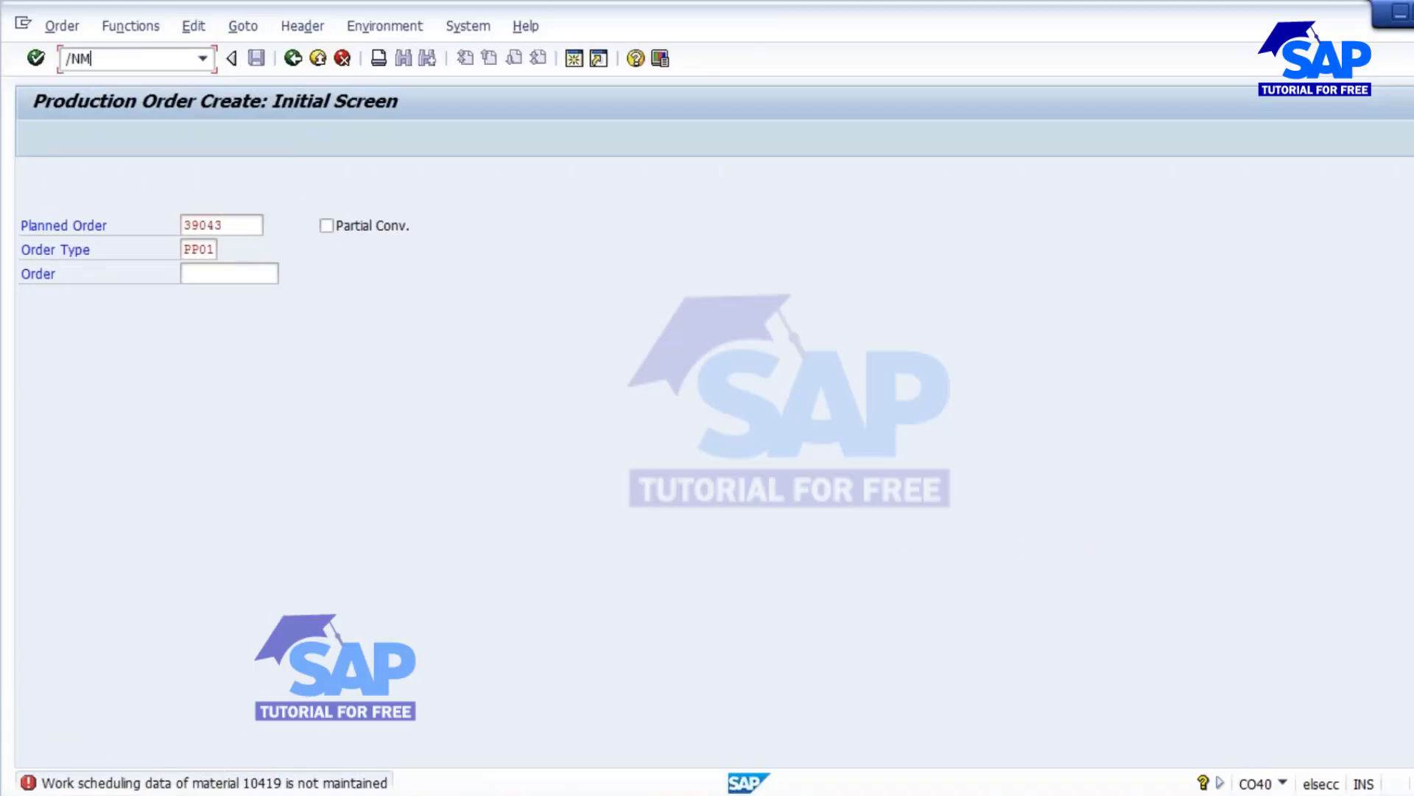
{"action": "key", "text": "Return"}
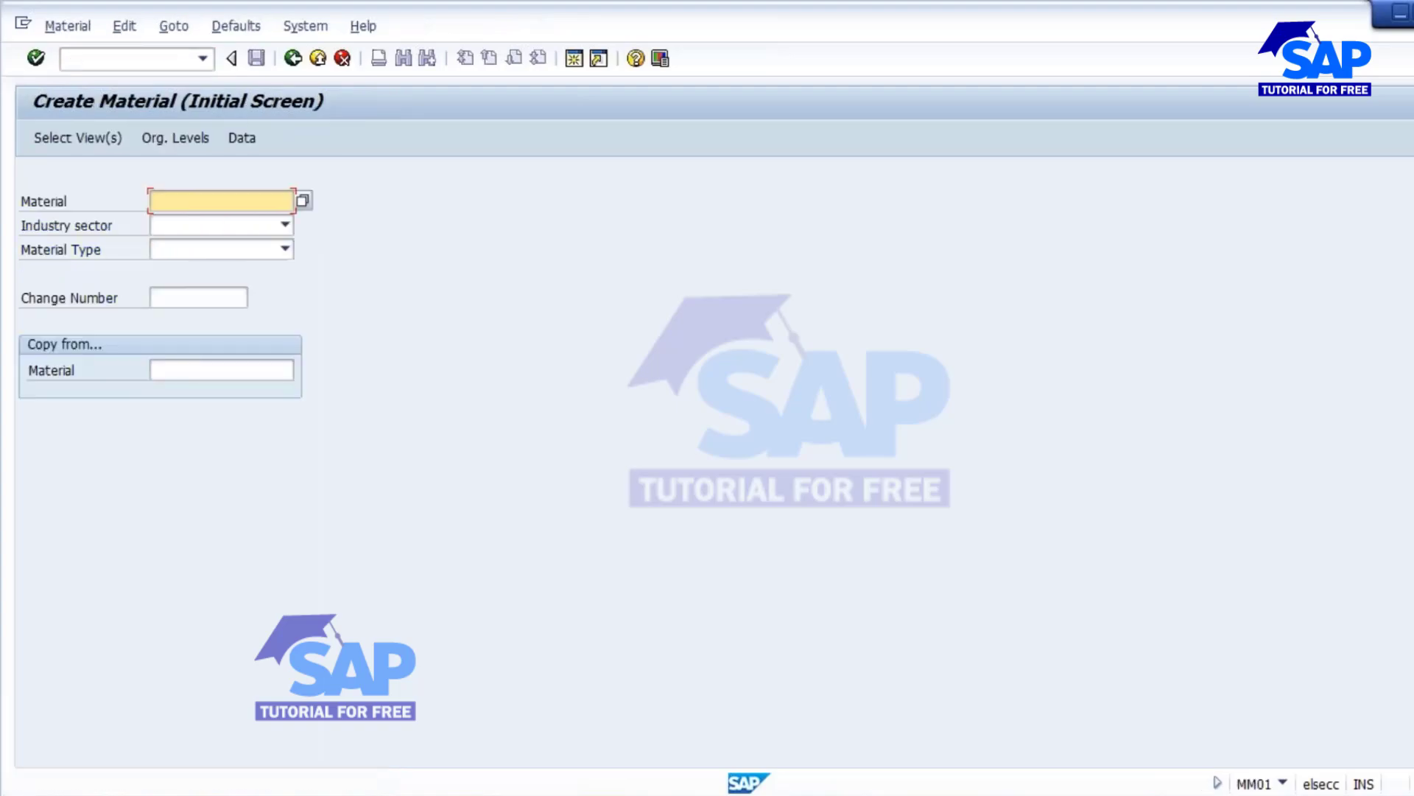
{"action": "type", "text": "10"}
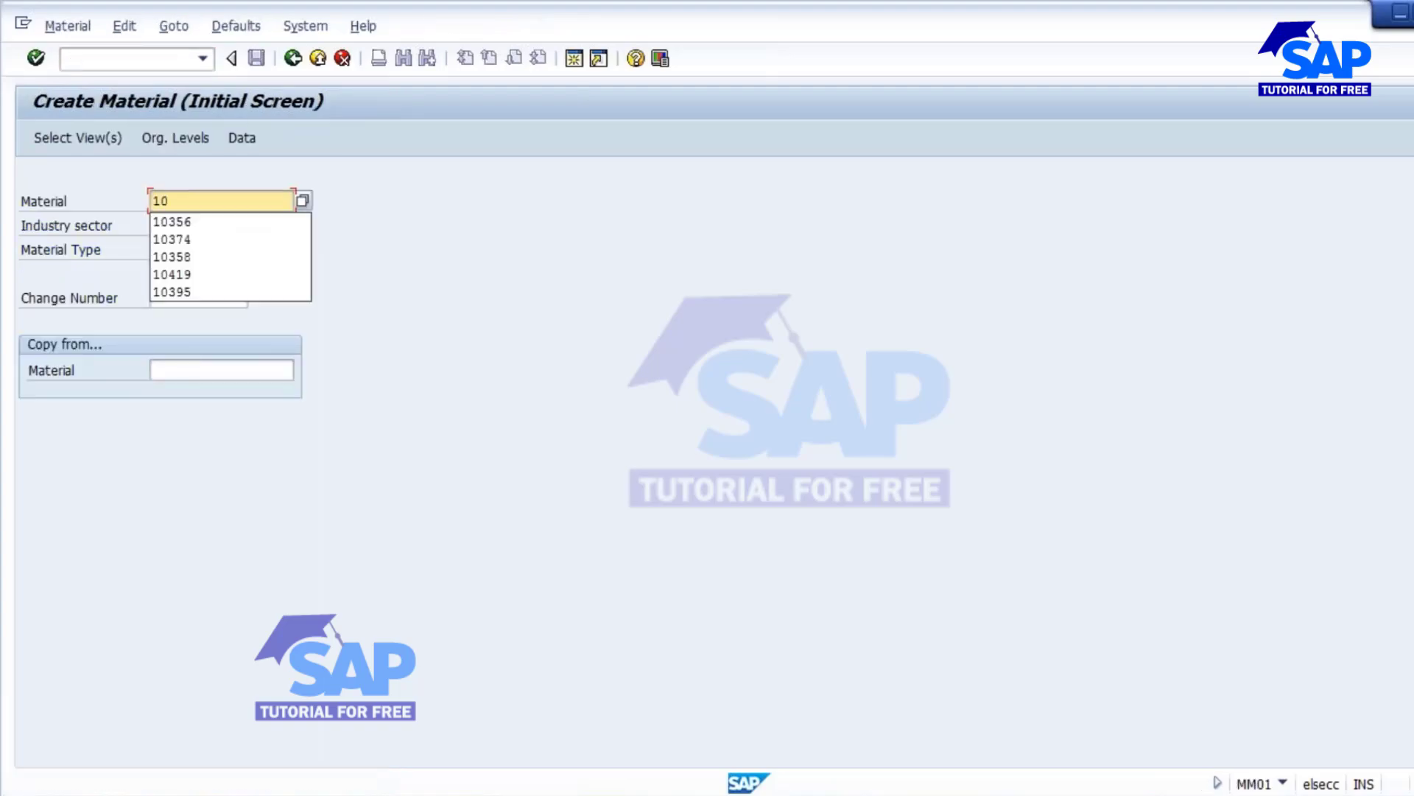
{"action": "type", "text": "1"}
{"action": "key", "text": "BackSpace"}
{"action": "type", "text": "419"}
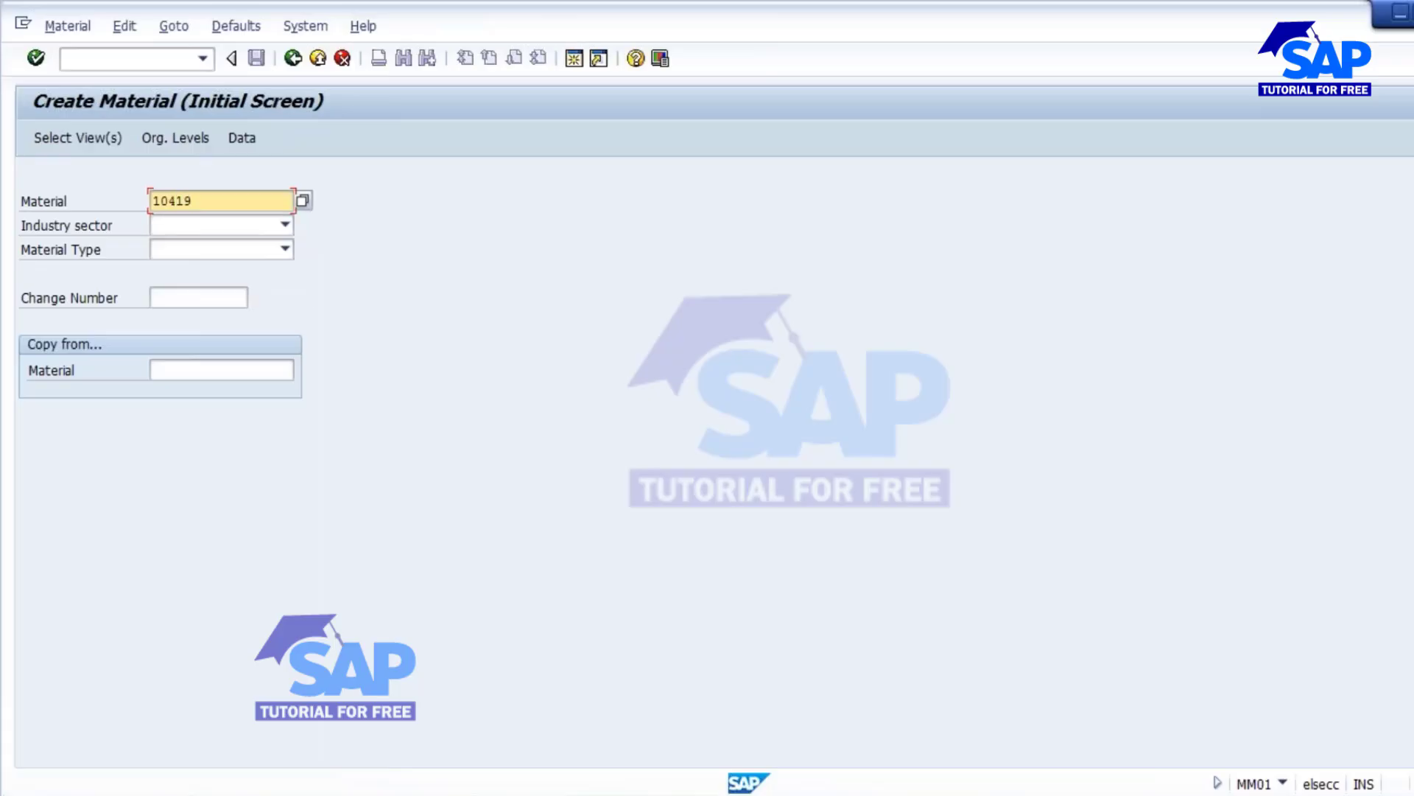
{"action": "key", "text": "Return"}
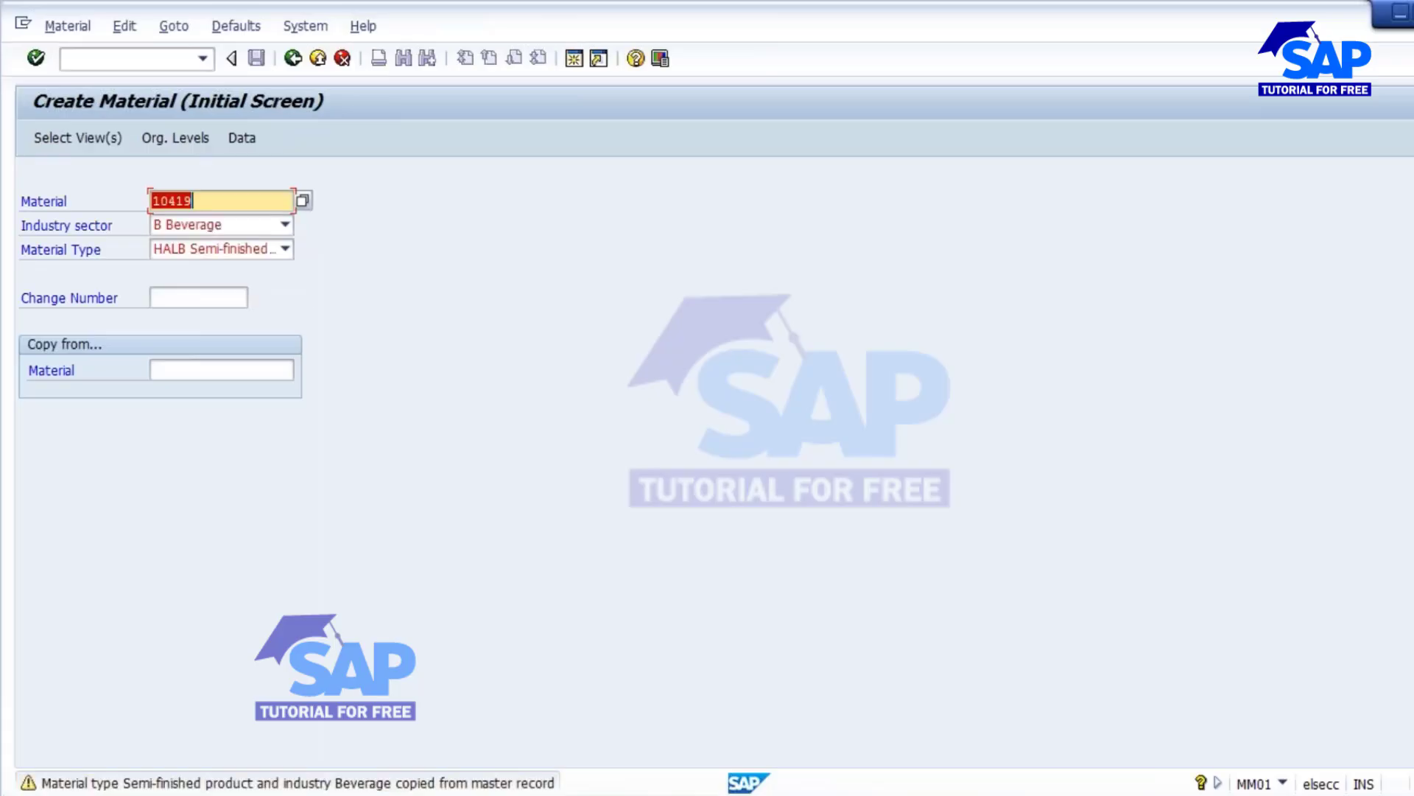
{"action": "key", "text": "Return"}
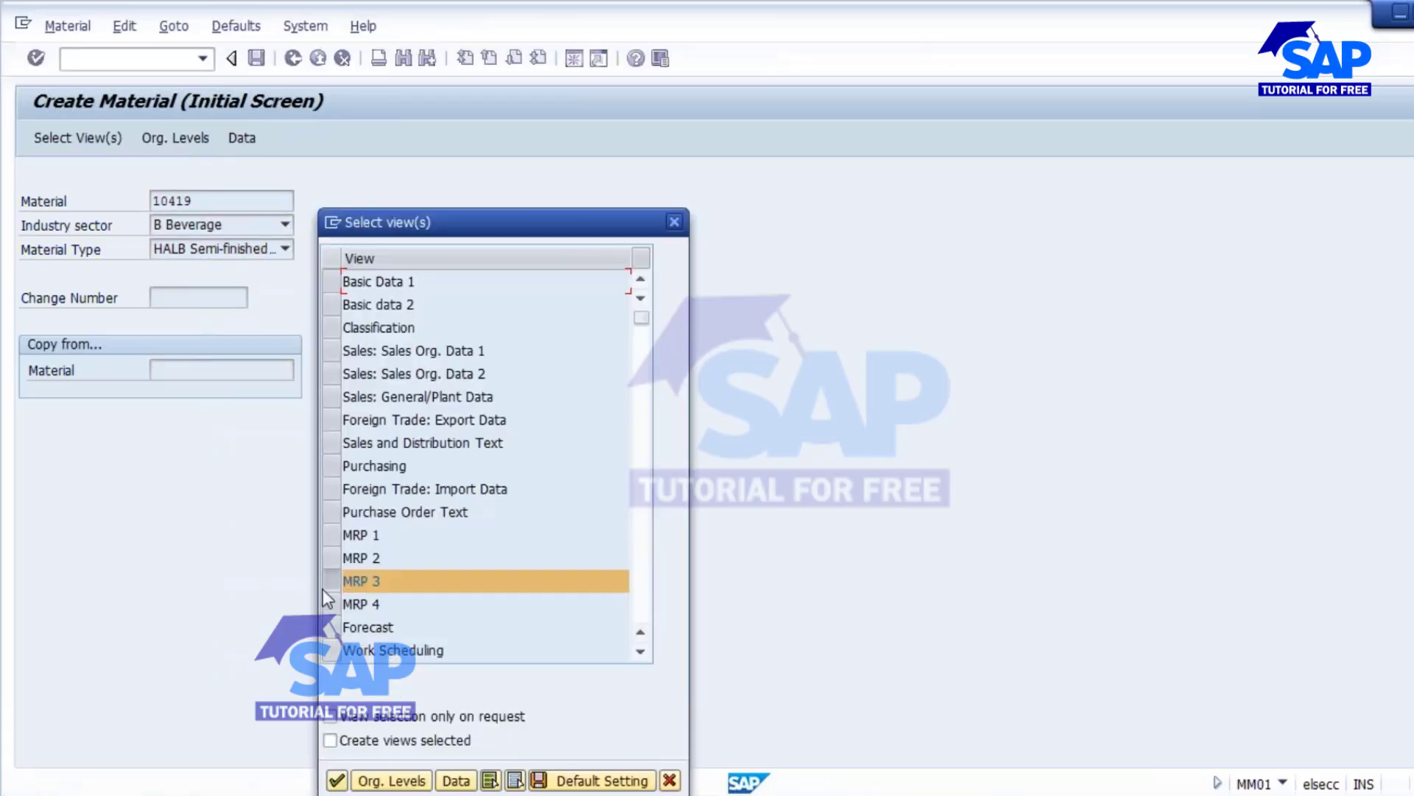
Extend material 10419 with only the Work Scheduling view for plant 1000 and save it
{"action": "left_click", "coordinate": [335, 581]}
{"action": "left_click", "coordinate": [331, 646]}
{"action": "left_click", "coordinate": [338, 782]}
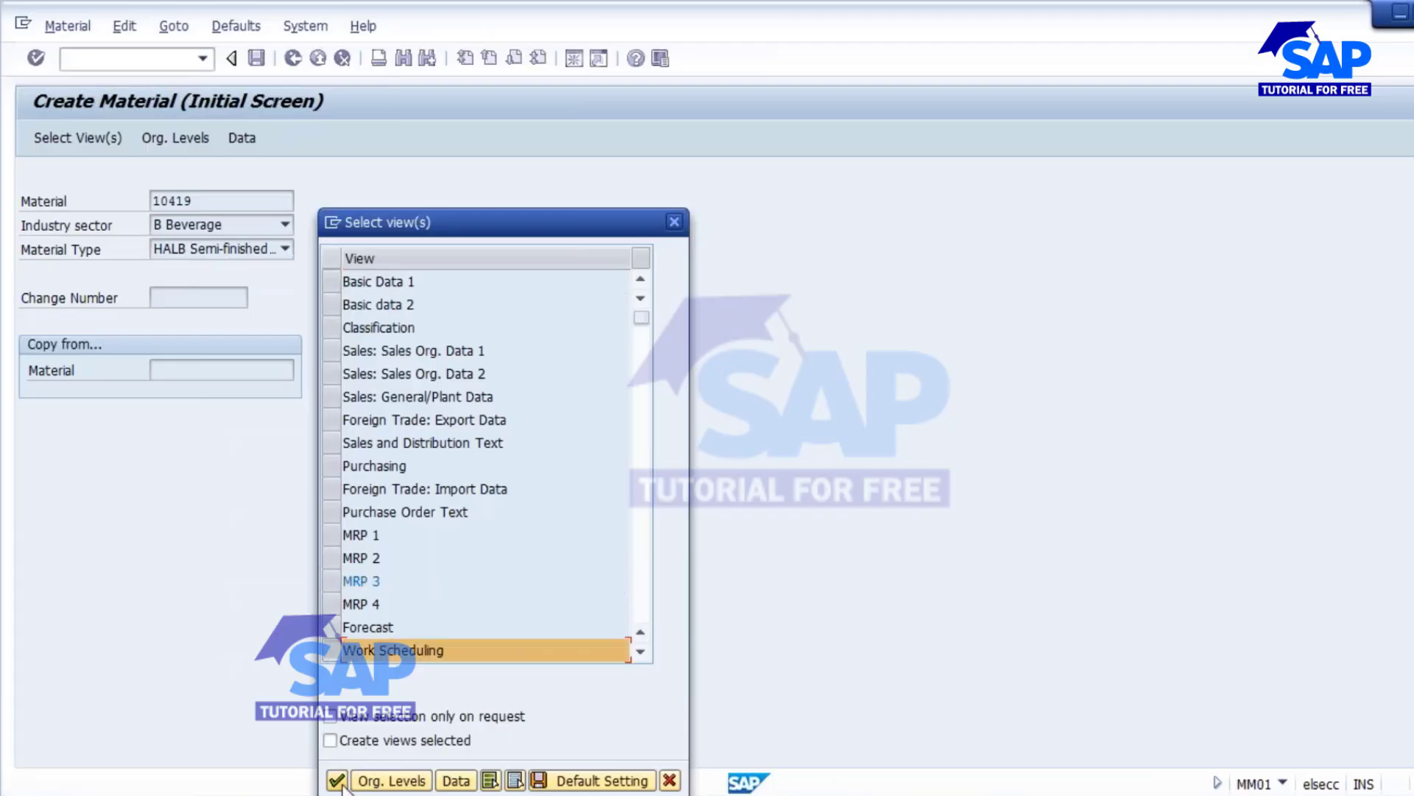
{"action": "left_click", "coordinate": [475, 349]}
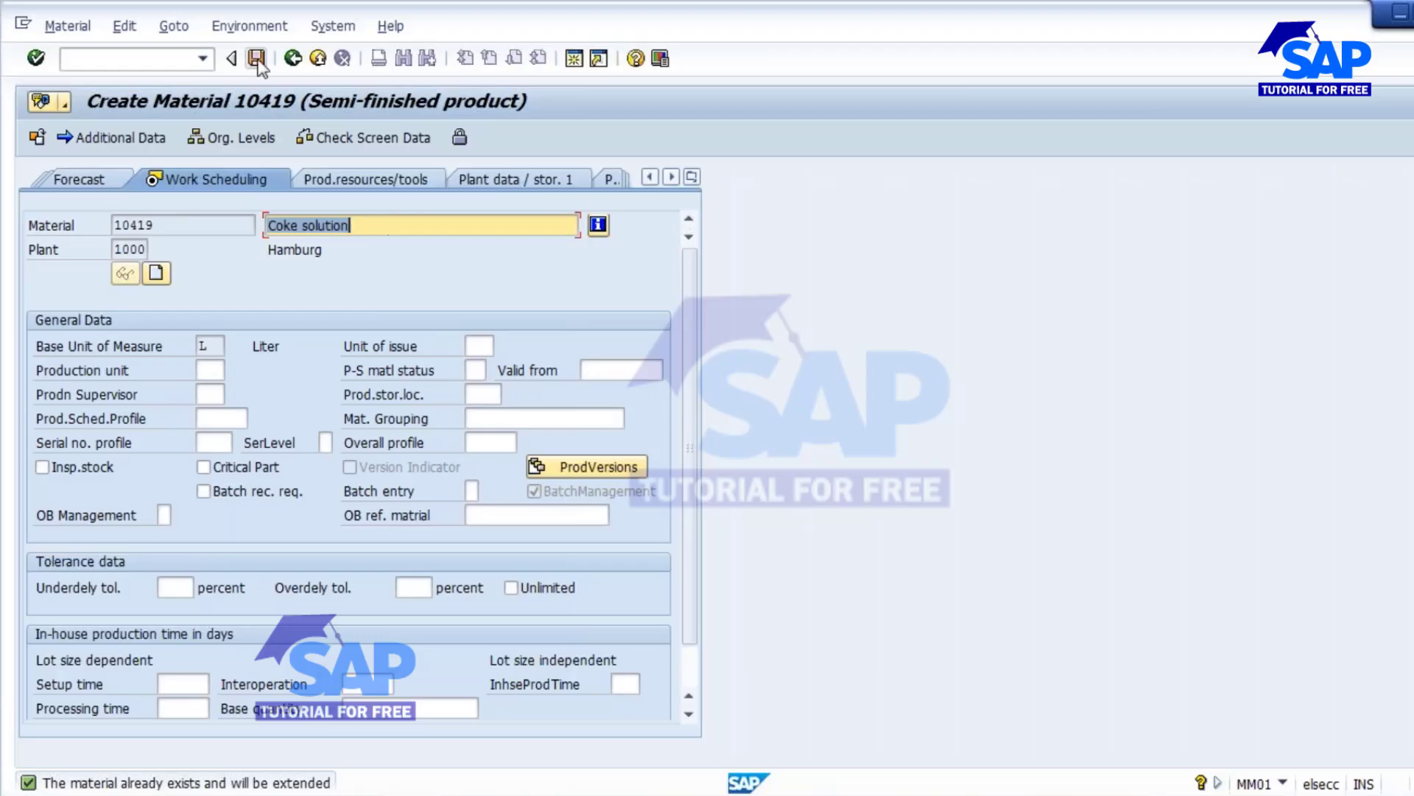
{"action": "left_click", "coordinate": [256, 58]}
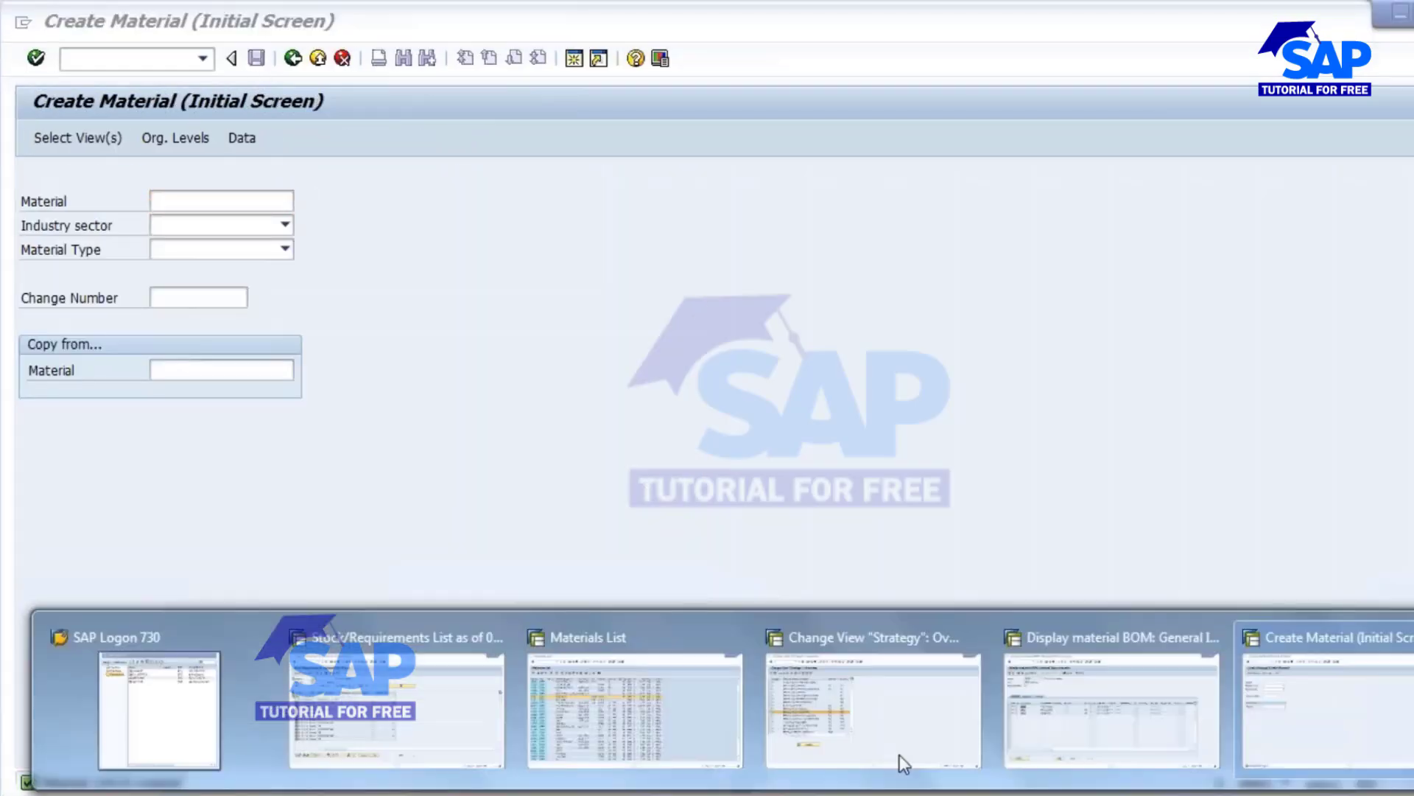
Reopen the stock/requirements list of material 10419 for plant 1000 with transaction MD04
{"action": "left_click", "coordinate": [1058, 705]}
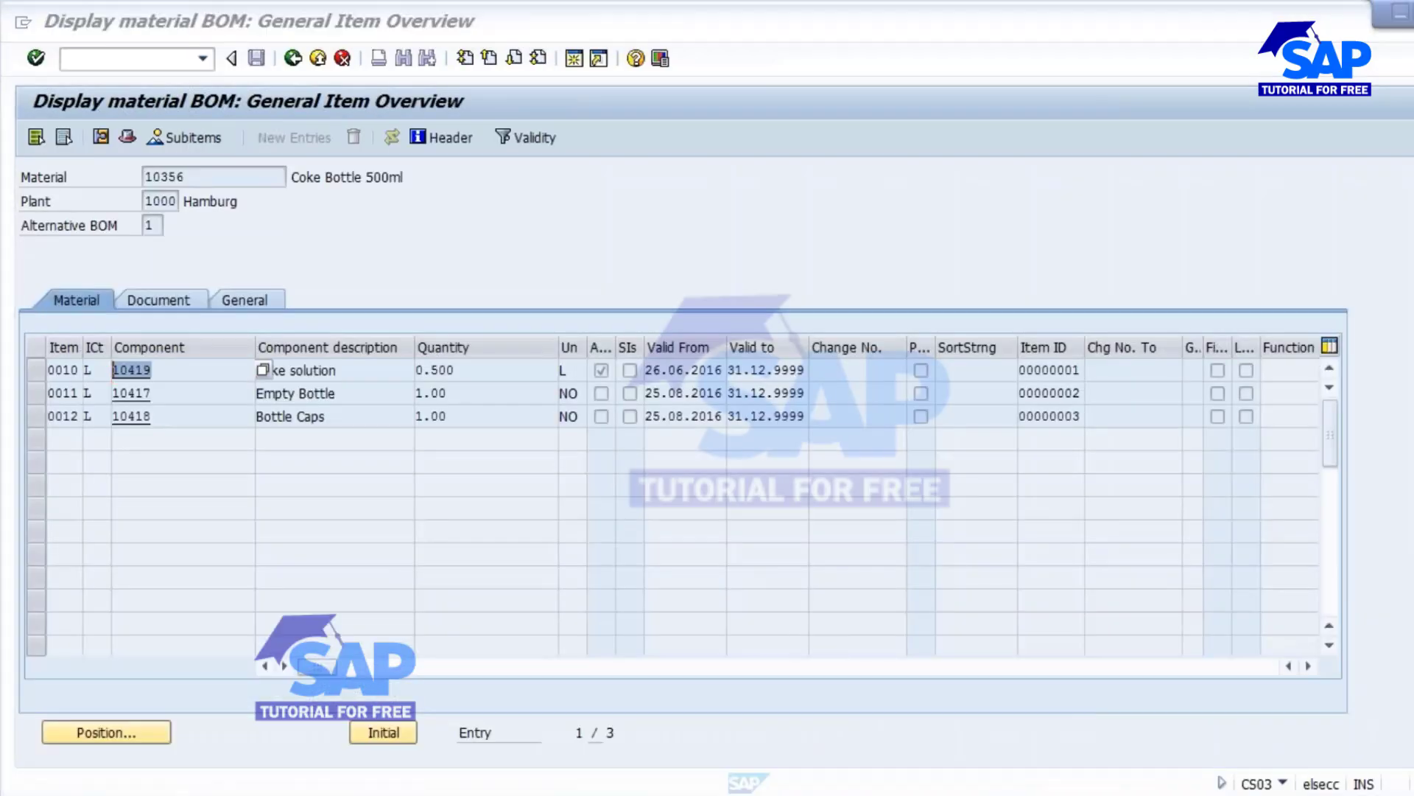
{"action": "left_click", "coordinate": [796, 795]}
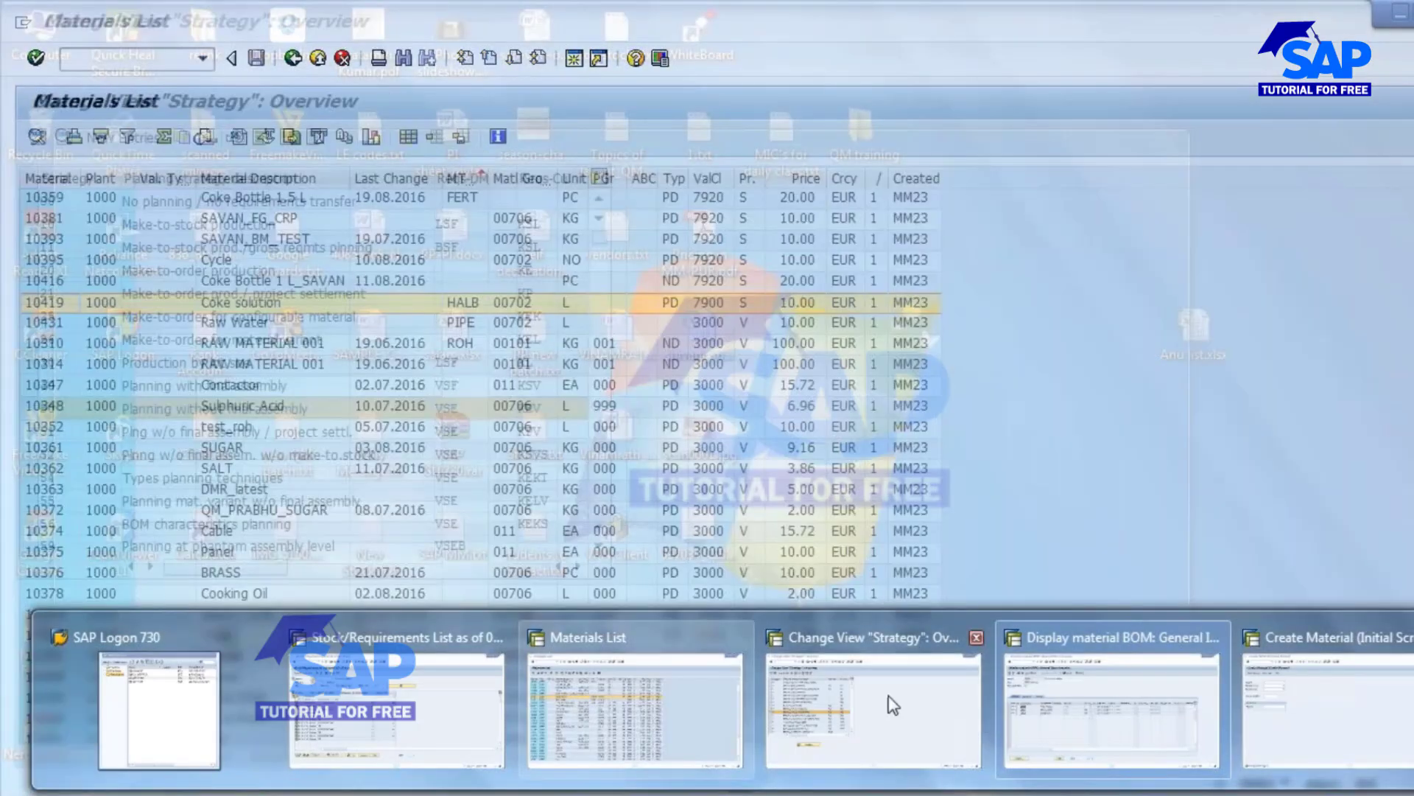
{"action": "left_click", "coordinate": [1326, 707]}
{"action": "type", "text": "/NMD"}
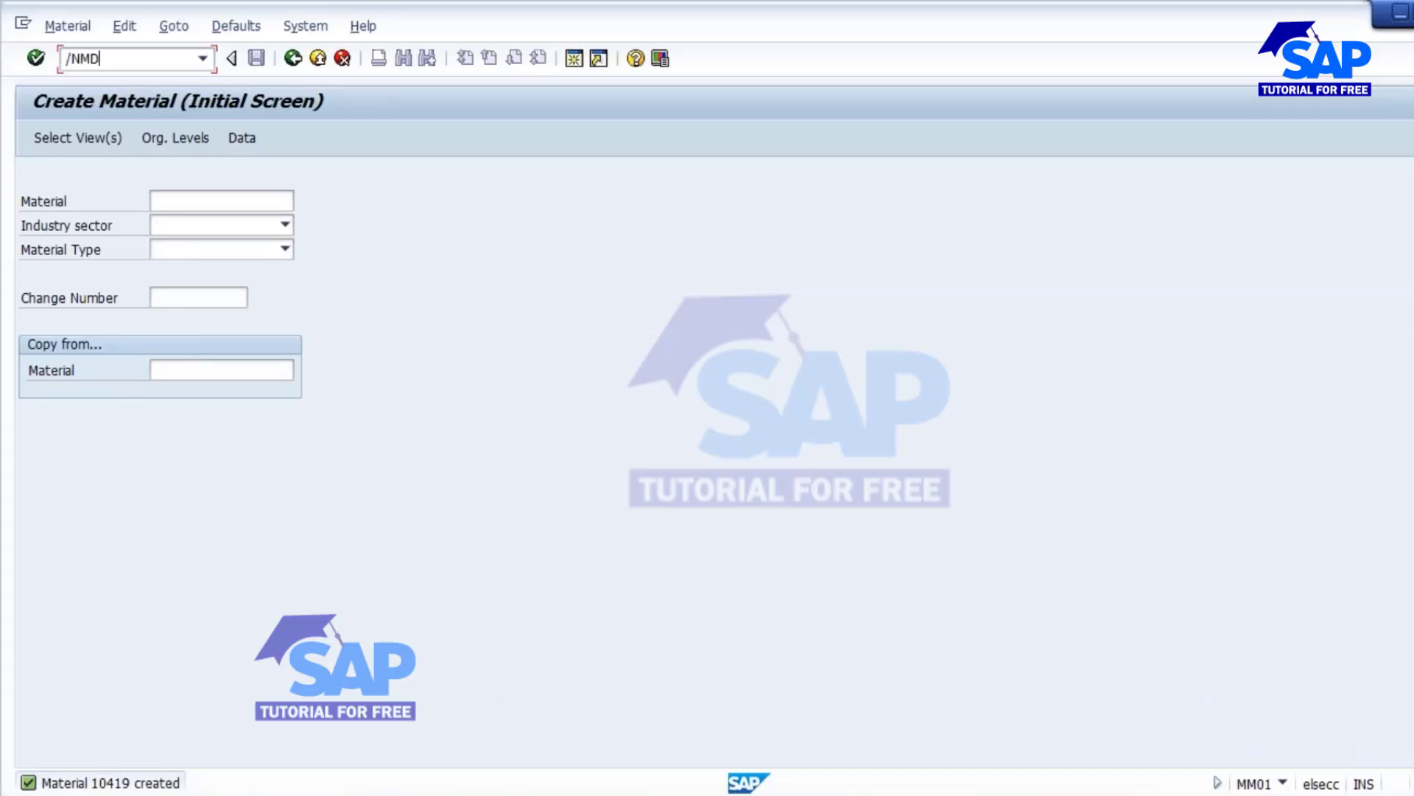
{"action": "type", "text": "04"}
{"action": "key", "text": "Return"}
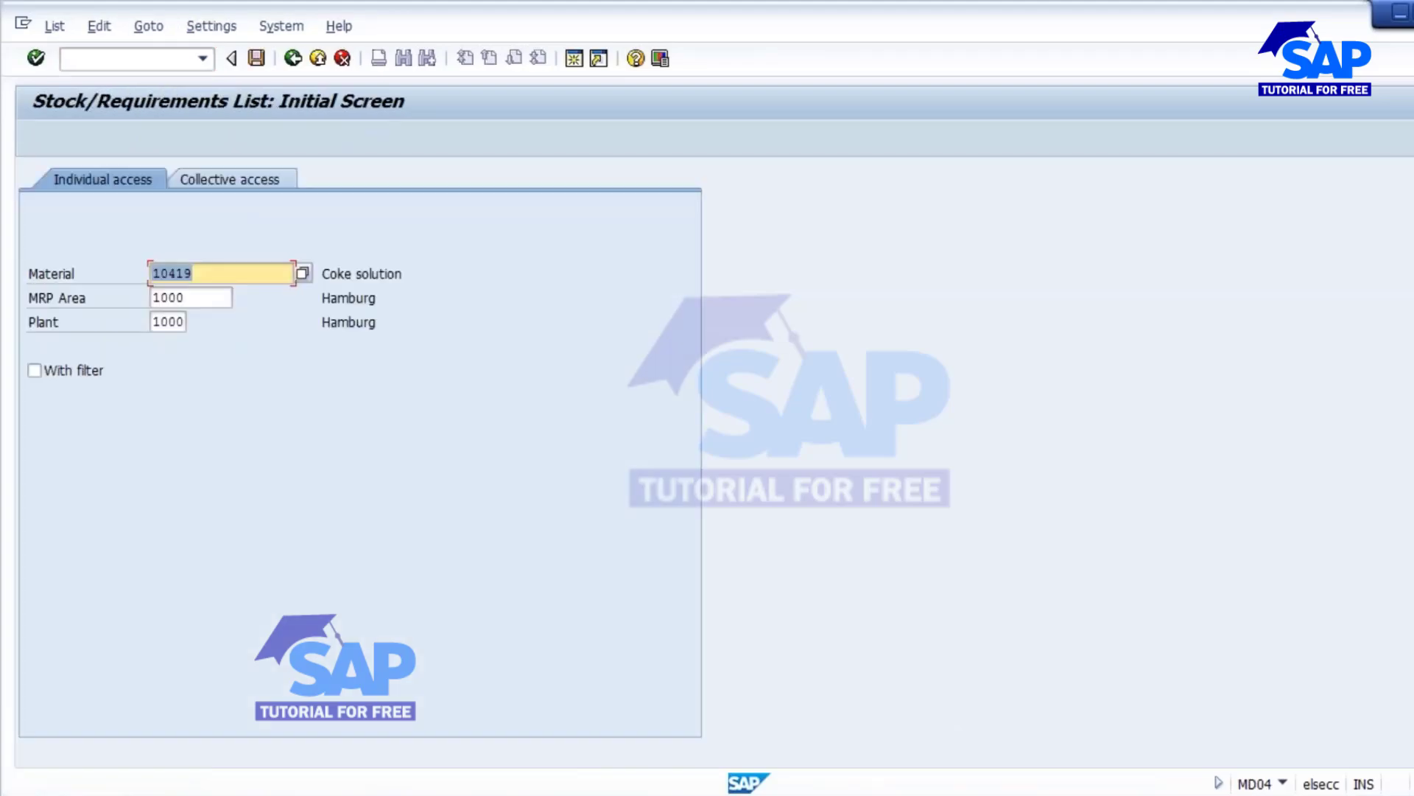
{"action": "key", "text": "Return"}
Try again to convert the 30.08.2016 planned order into a production order, then exit the routing selection
{"action": "double_click", "coordinate": [282, 318]}
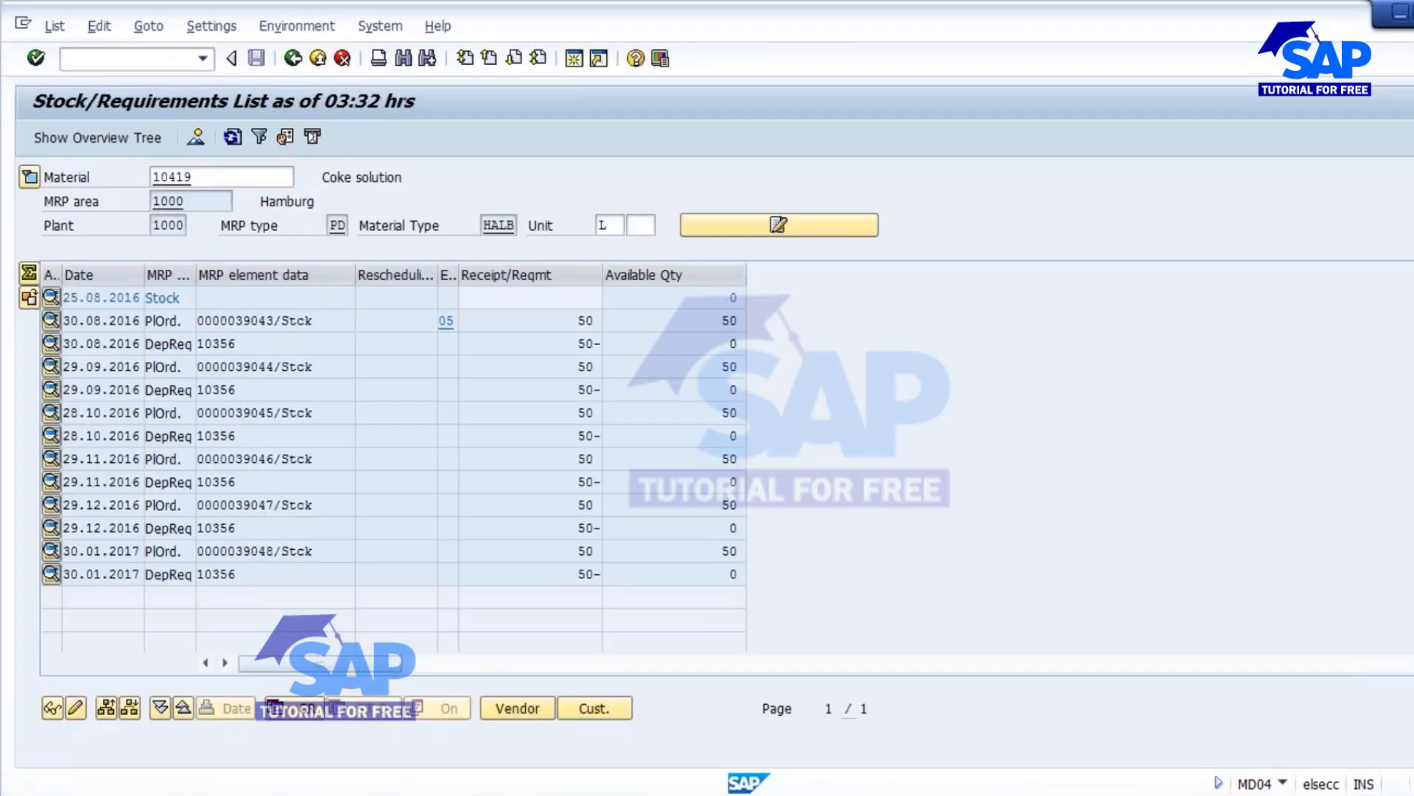
{"action": "left_click", "coordinate": [231, 492]}
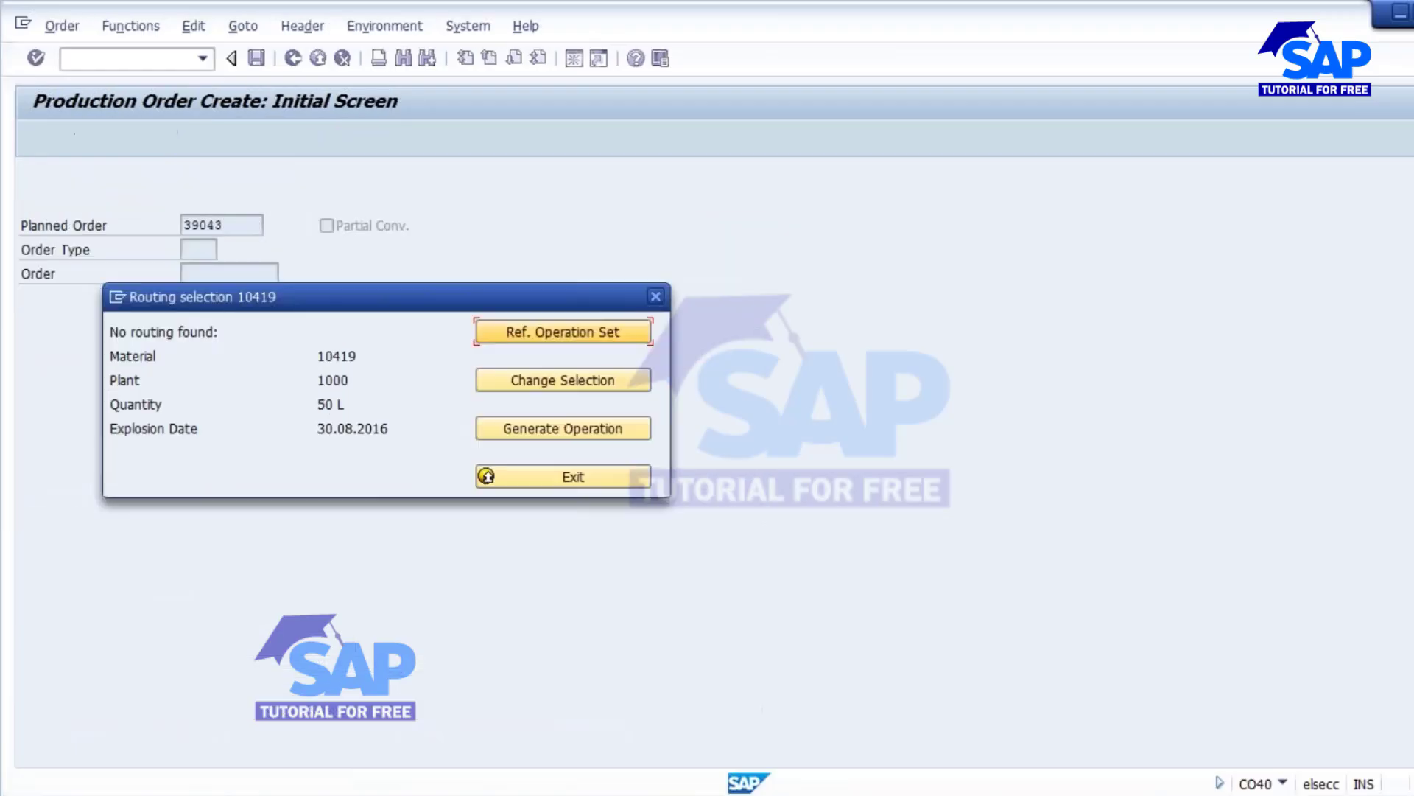
{"action": "left_click", "coordinate": [568, 478]}
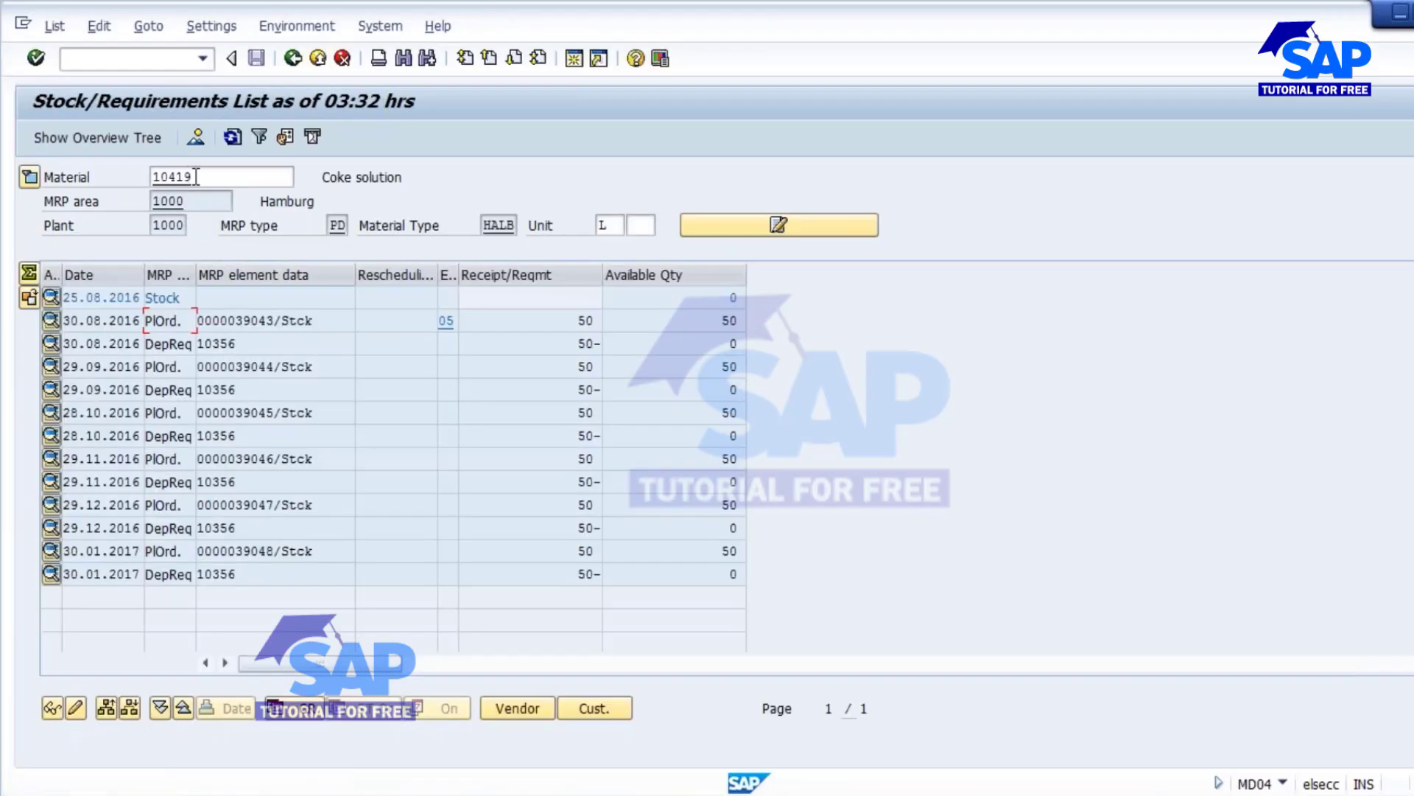
Start a new routing for material 10419 in plant 1000 with transaction CA01
{"action": "left_click_drag", "start_coordinate": [196, 177], "coordinate": [92, 178]}
{"action": "left_click", "coordinate": [102, 67]}
{"action": "type", "text": "/NMM"}
{"action": "key", "text": "BackSpace"}
{"action": "key", "text": "BackSpace"}
{"action": "type", "text": "CA01"}
{"action": "key", "text": "Return"}
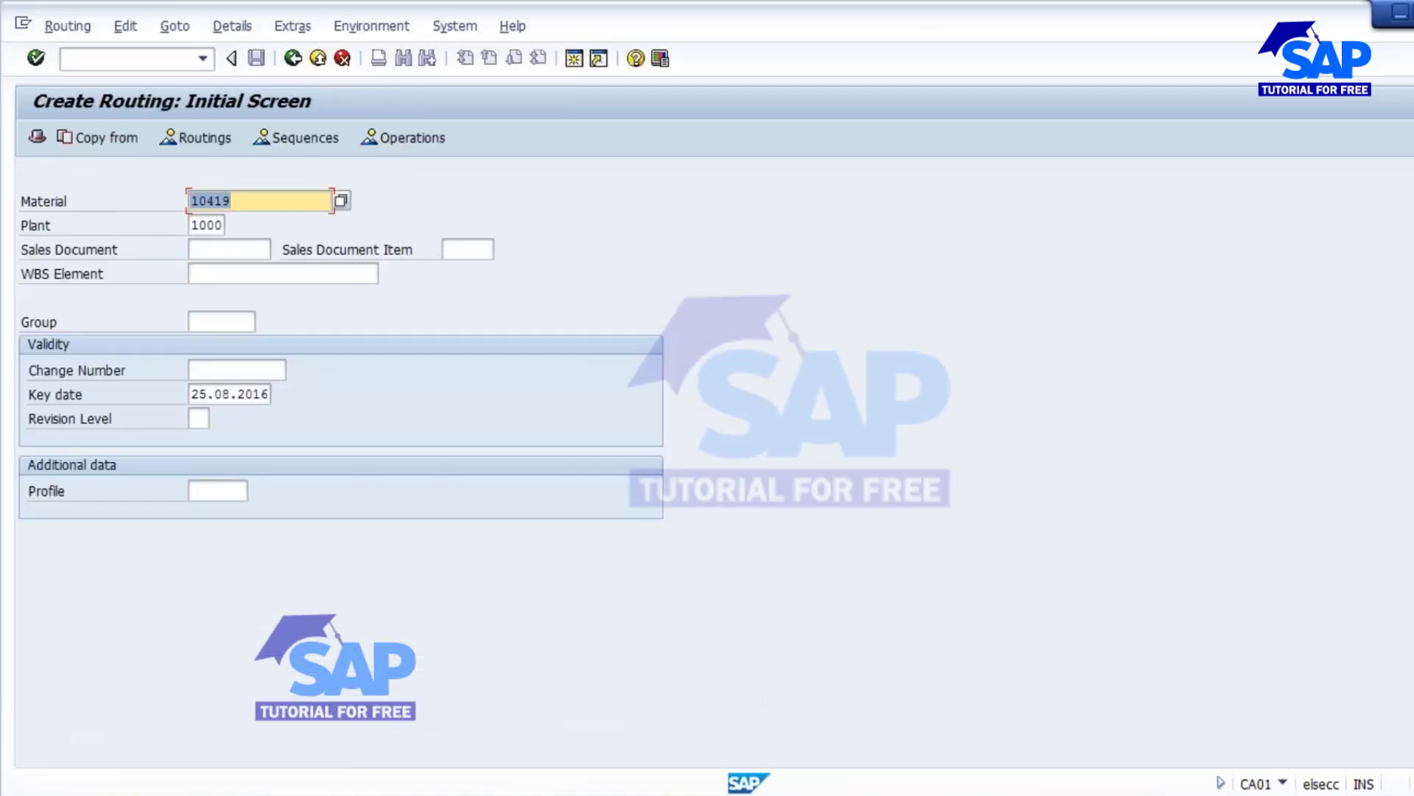
{"action": "key", "text": "Return"}
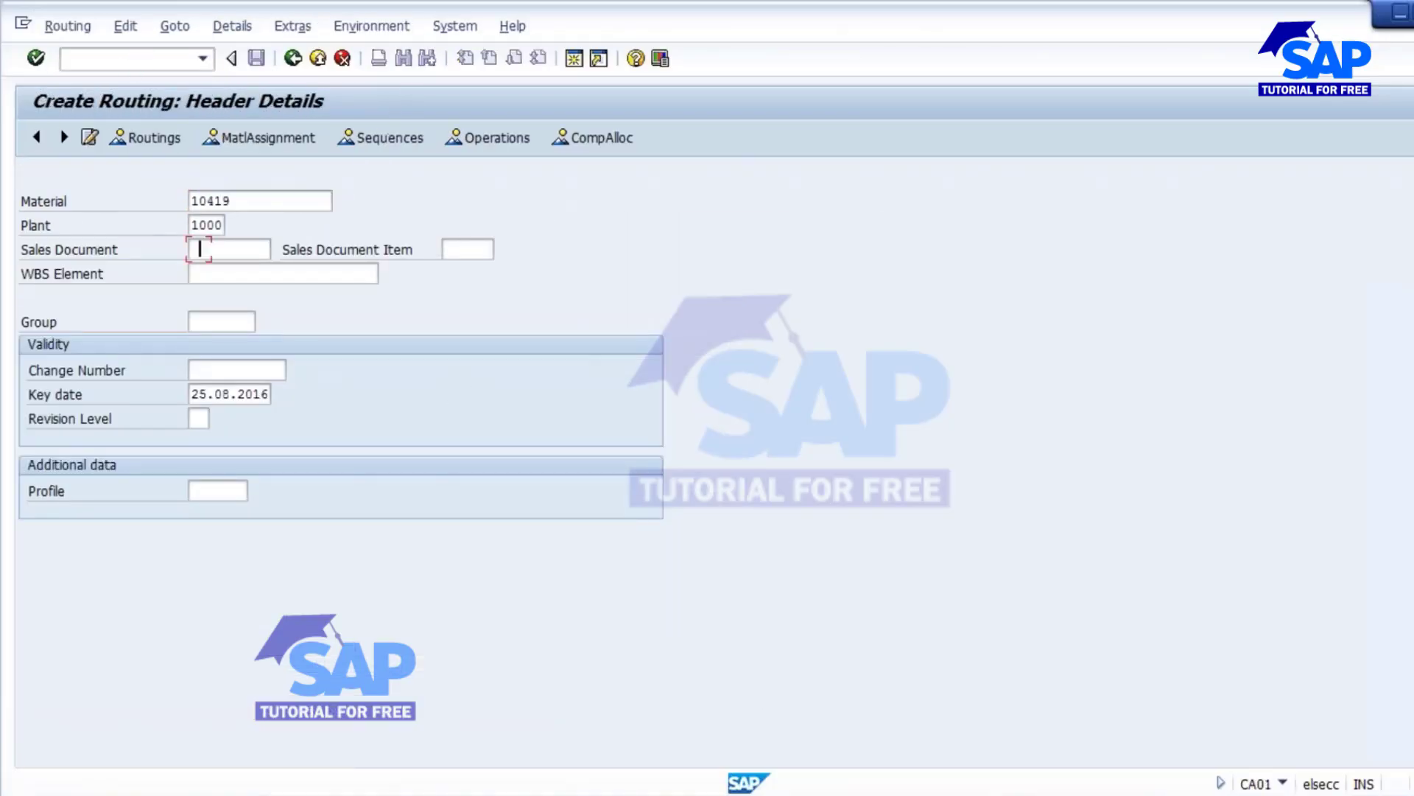
Set the routing header to usage 1, status 4 and a from lot size of 1
{"action": "left_click", "coordinate": [199, 442]}
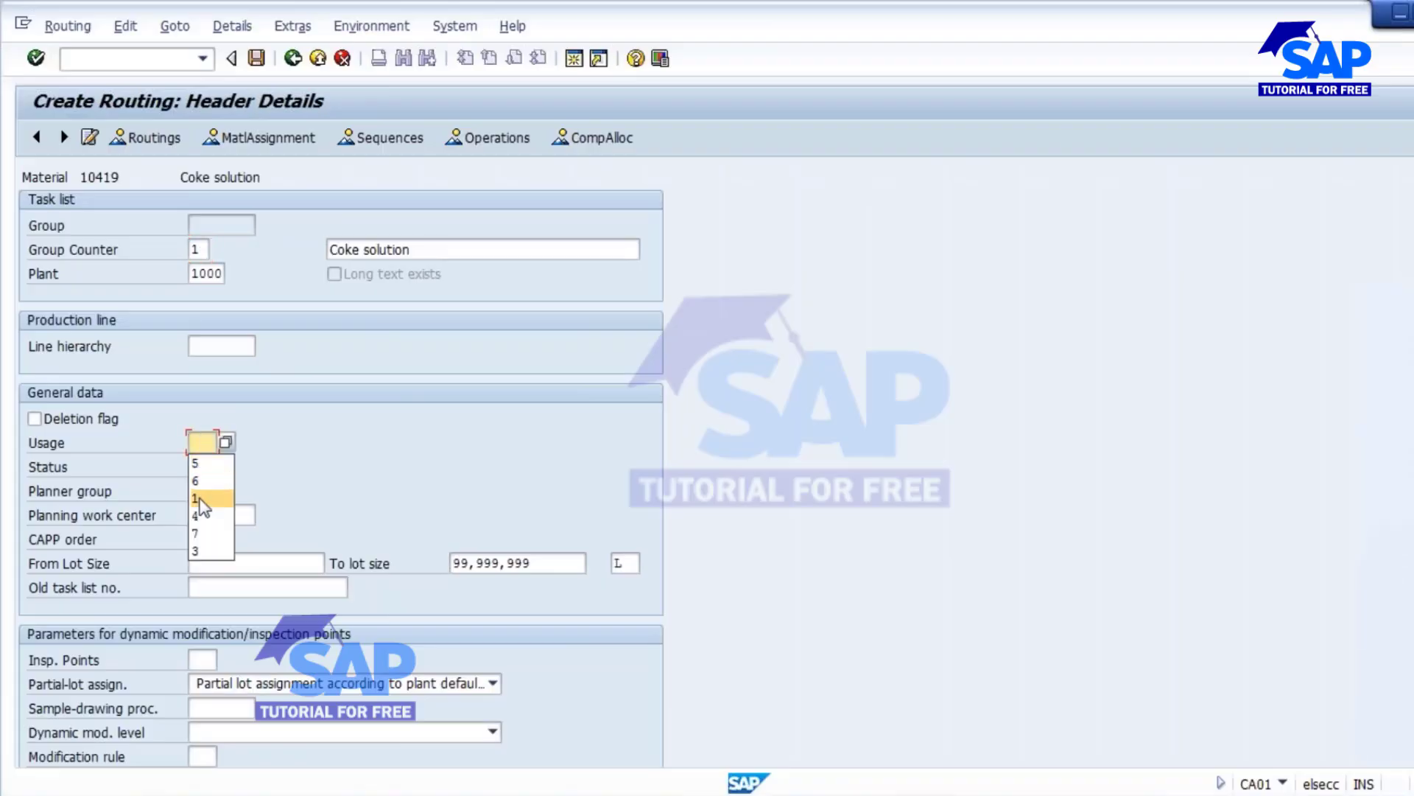
{"action": "left_click", "coordinate": [200, 499]}
{"action": "left_click", "coordinate": [198, 467]}
{"action": "left_click", "coordinate": [211, 486]}
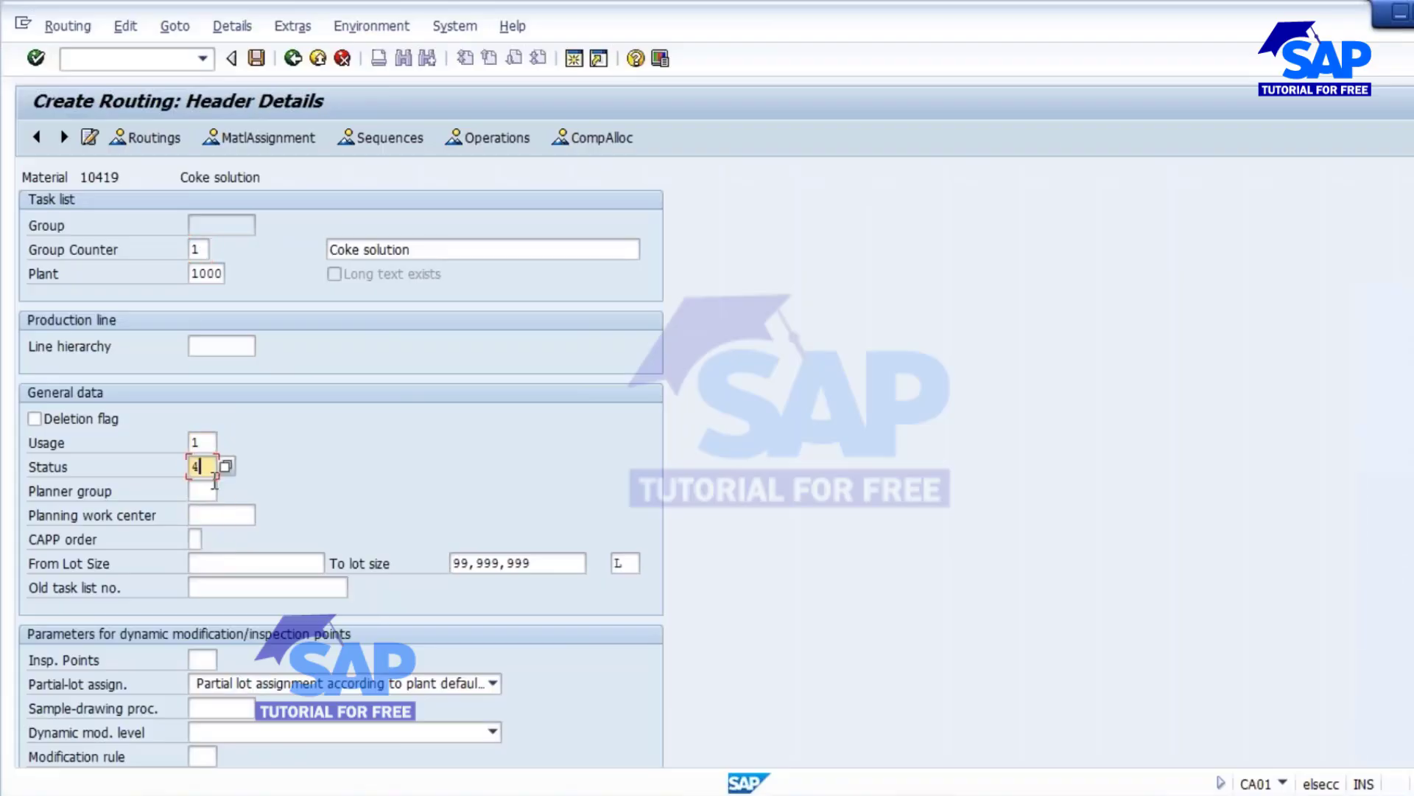
{"action": "left_click", "coordinate": [204, 558]}
{"action": "key", "text": "Return"}
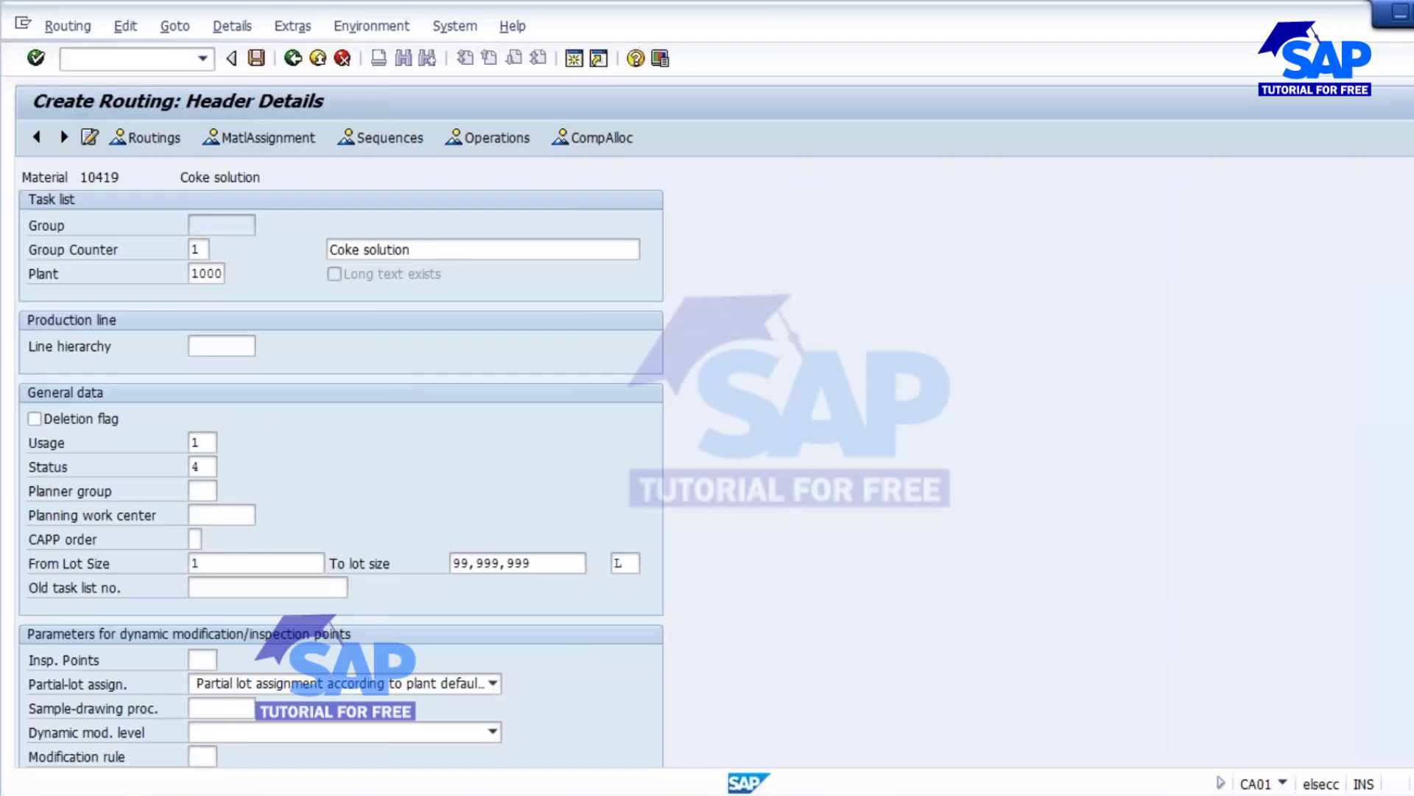
Assign work center SAVAN_11 to operation 0010 in the routing's operation overview
{"action": "left_click", "coordinate": [517, 145]}
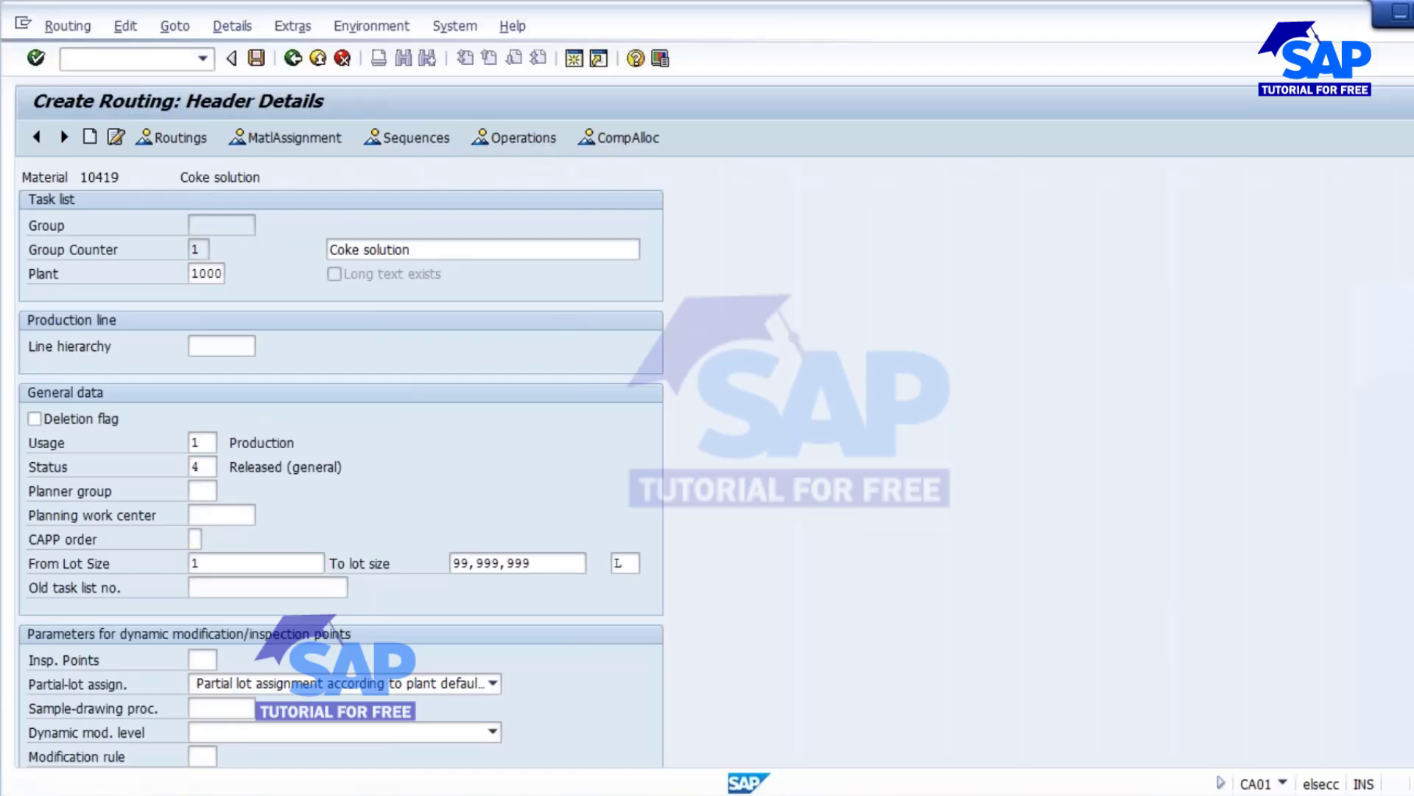
{"action": "left_click", "coordinate": [145, 296]}
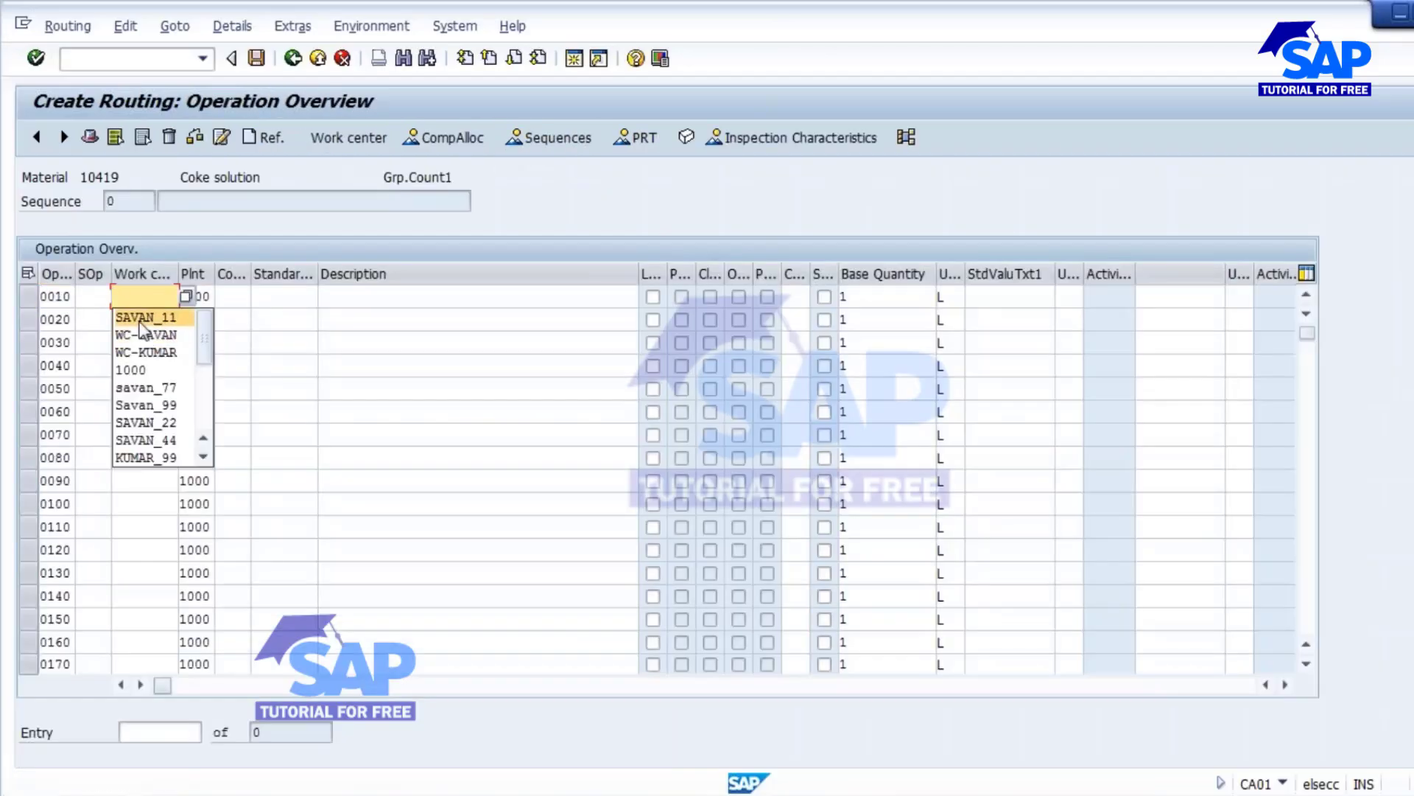
{"action": "left_click", "coordinate": [146, 319]}
Describe operation 0010 as "SOLUTION preparation" and save the routing for material 10419
{"action": "left_click", "coordinate": [386, 299]}
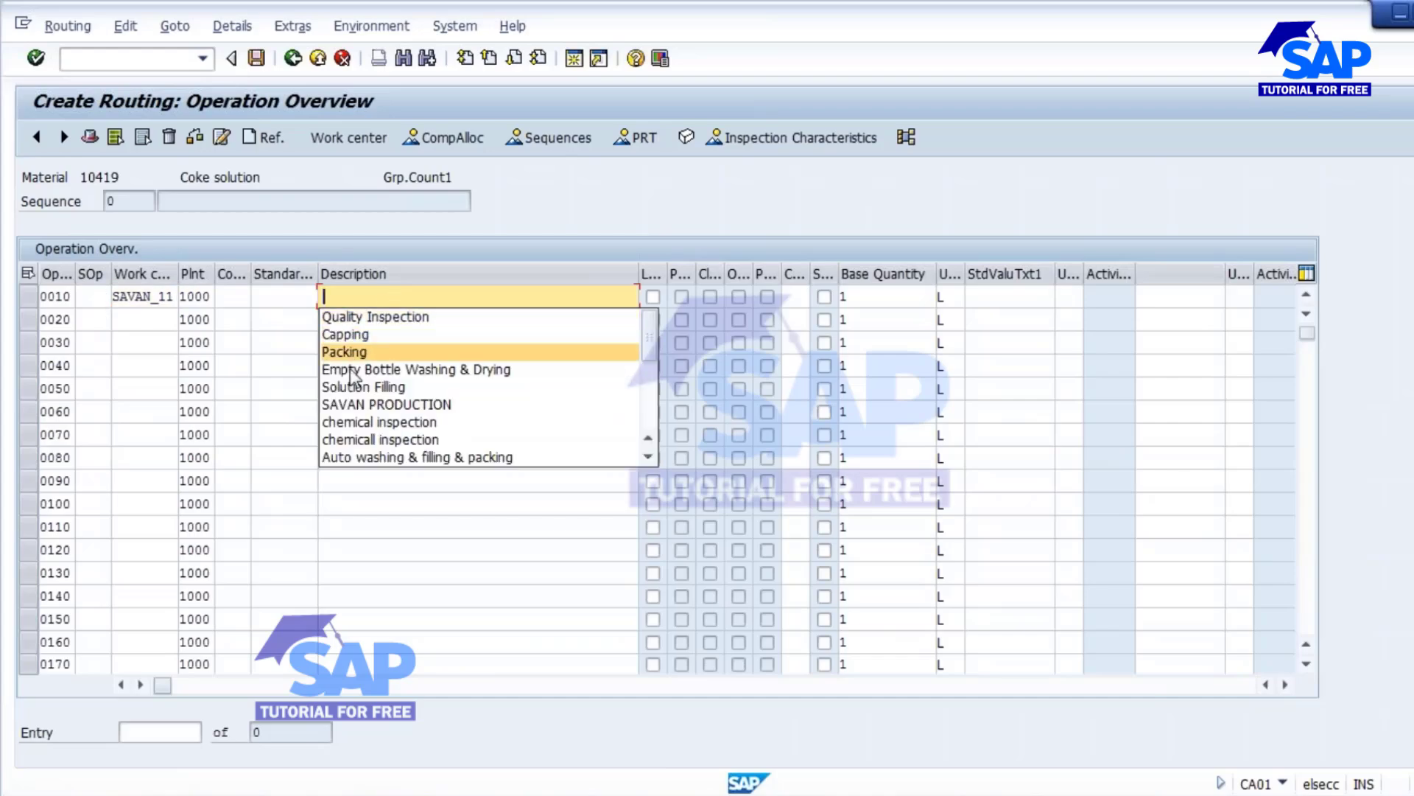
{"action": "left_click", "coordinate": [350, 353]}
{"action": "key", "text": "BackSpace"}
{"action": "key", "text": "BackSpace"}
{"action": "key", "text": "BackSpace"}
{"action": "key", "text": "BackSpace"}
{"action": "key", "text": "BackSpace"}
{"action": "key", "text": "BackSpace"}
{"action": "key", "text": "BackSpace"}
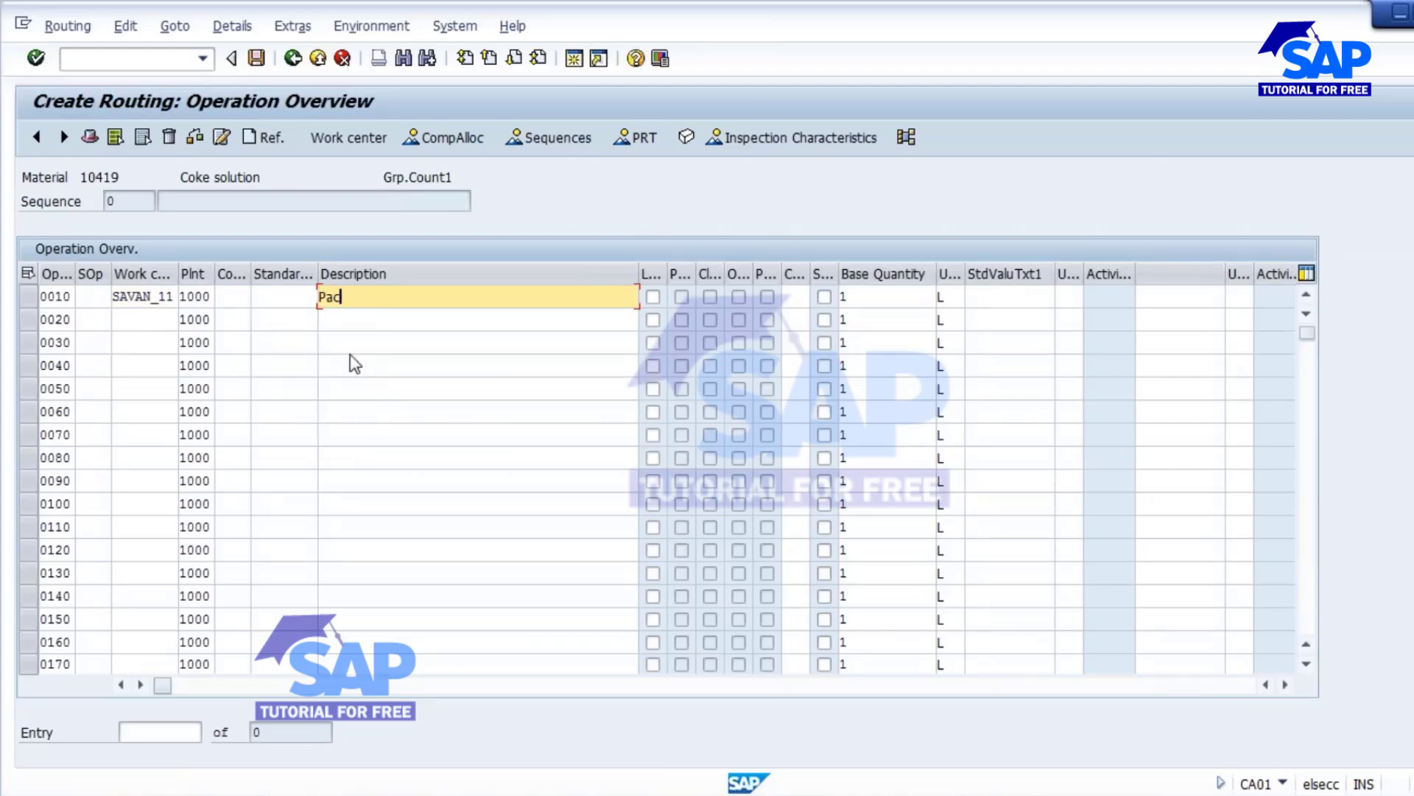
{"action": "type", "text": "SOLU"}
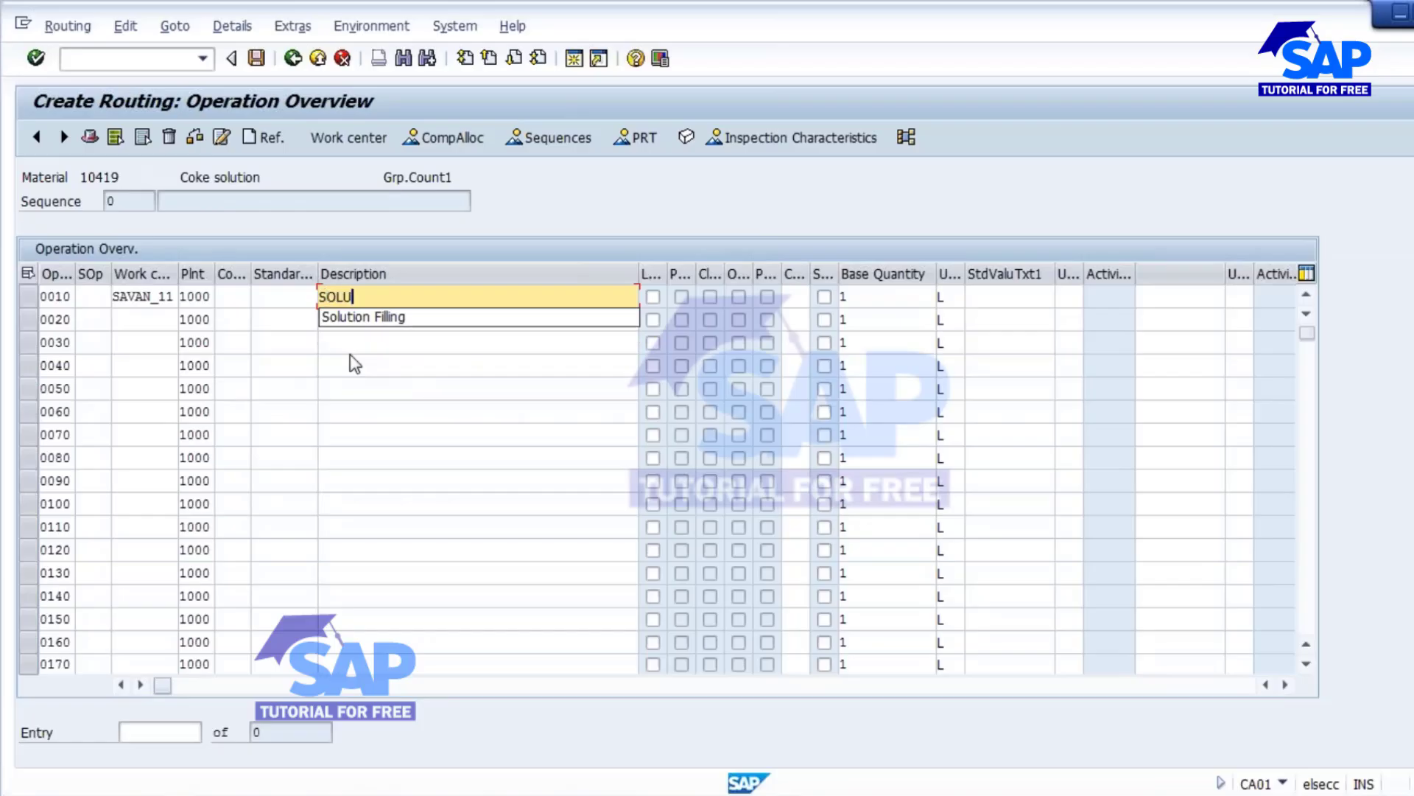
{"action": "type", "text": "TION preparation"}
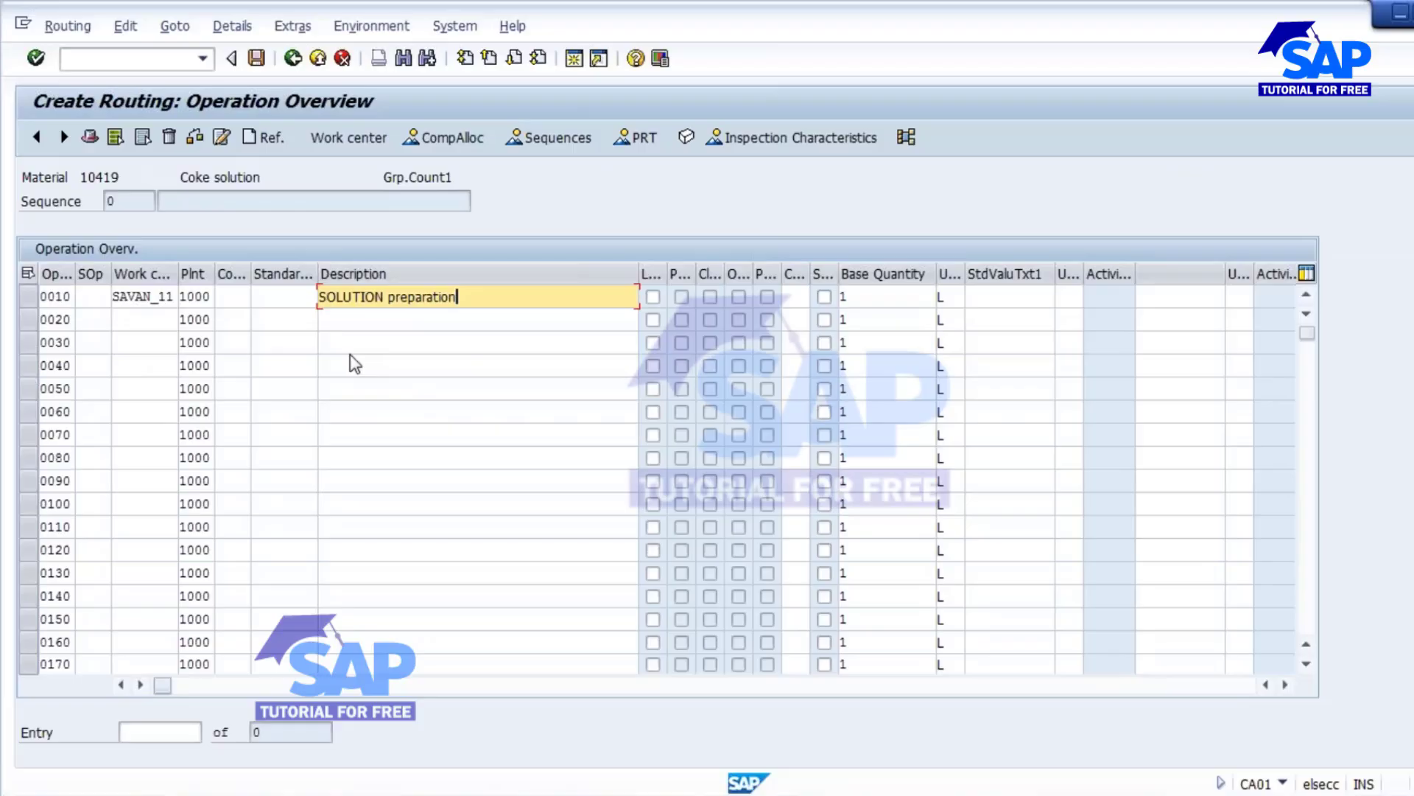
{"action": "key", "text": "Return"}
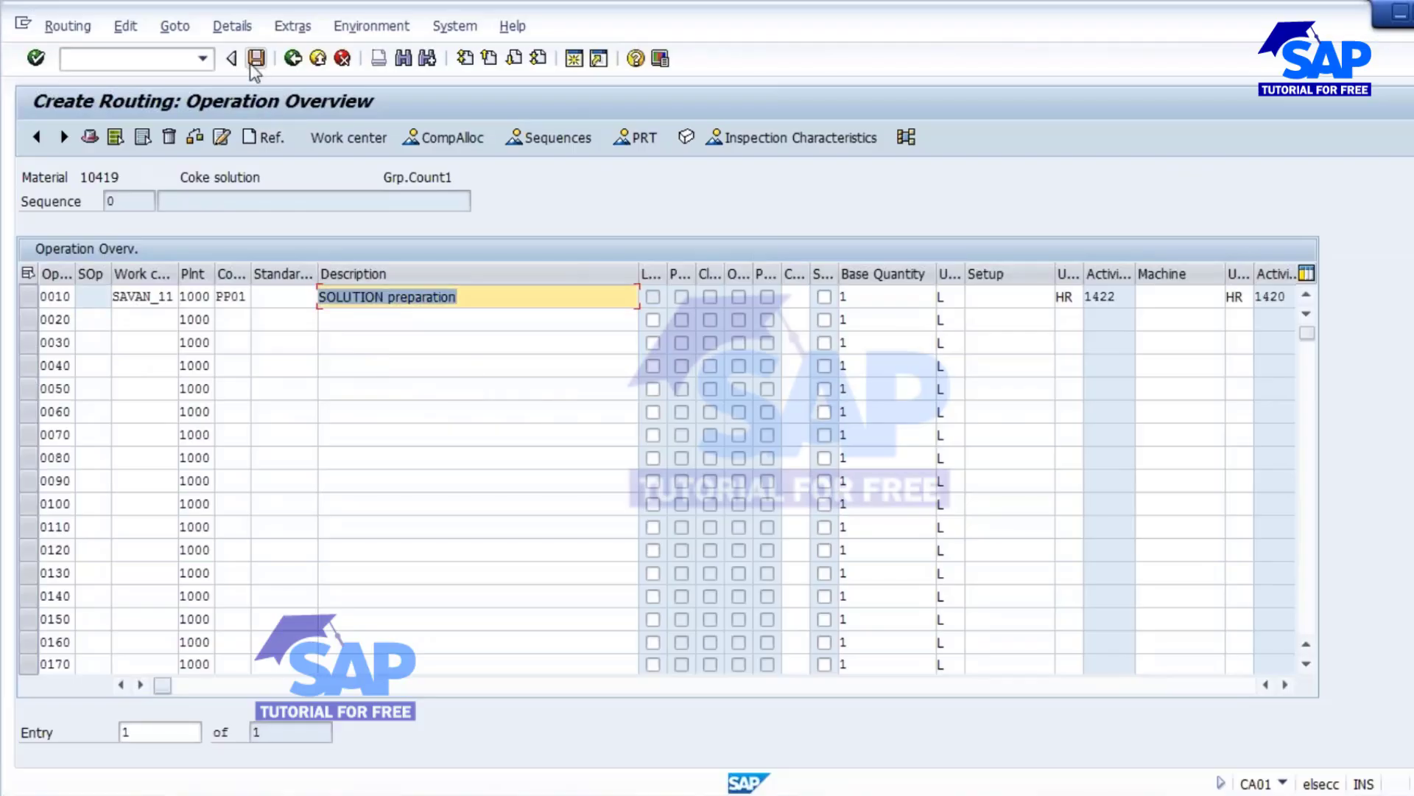
{"action": "key", "text": "ctrl+s"}
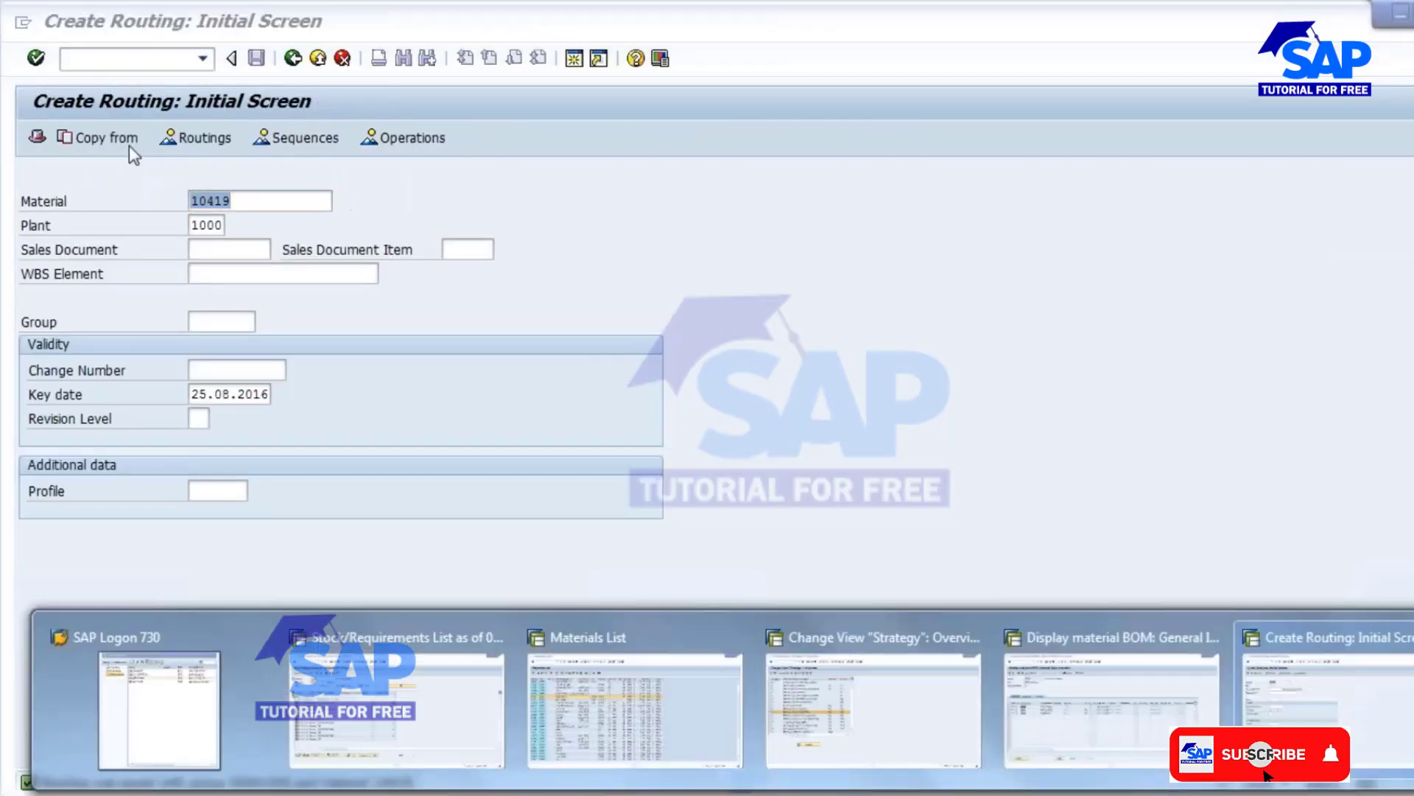
Open the stock/requirements list for material 10419 with transaction MD04
{"action": "left_click", "coordinate": [106, 58]}
{"action": "type", "text": "/nmd0"}
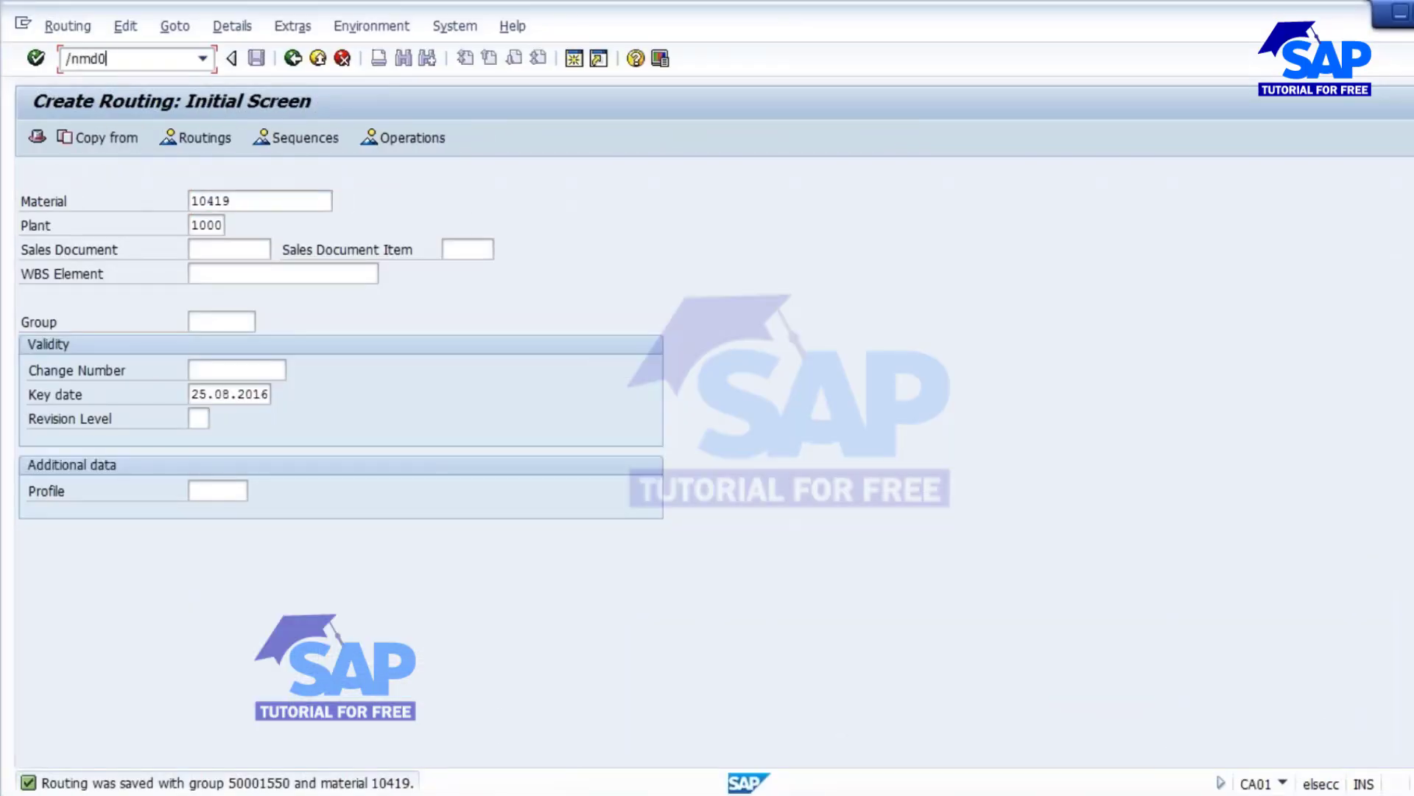
{"action": "type", "text": "4"}
{"action": "key", "text": "Return"}
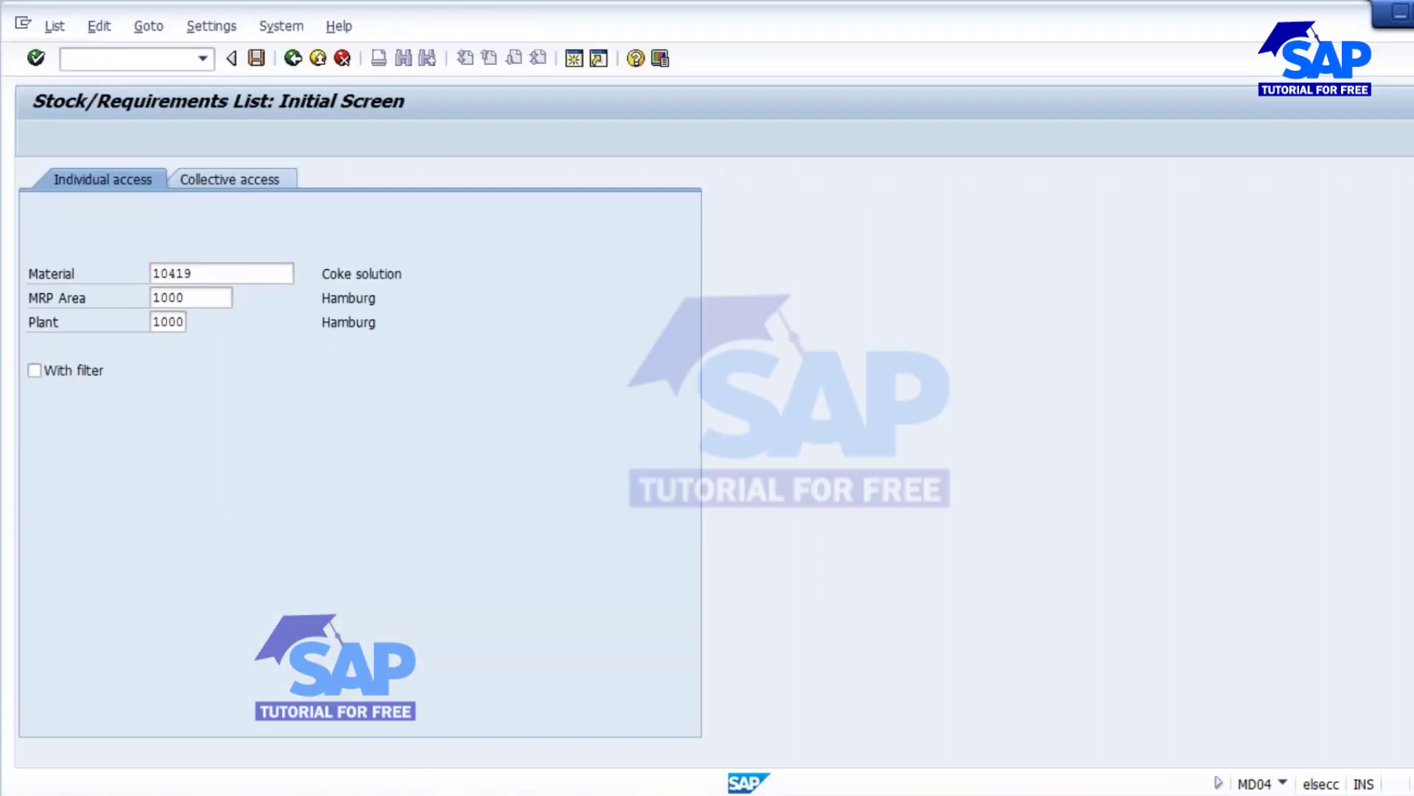
{"action": "key", "text": "Return"}
Convert the 30.08.2016 planned order for Coke solution into a production order
{"action": "double_click", "coordinate": [257, 320]}
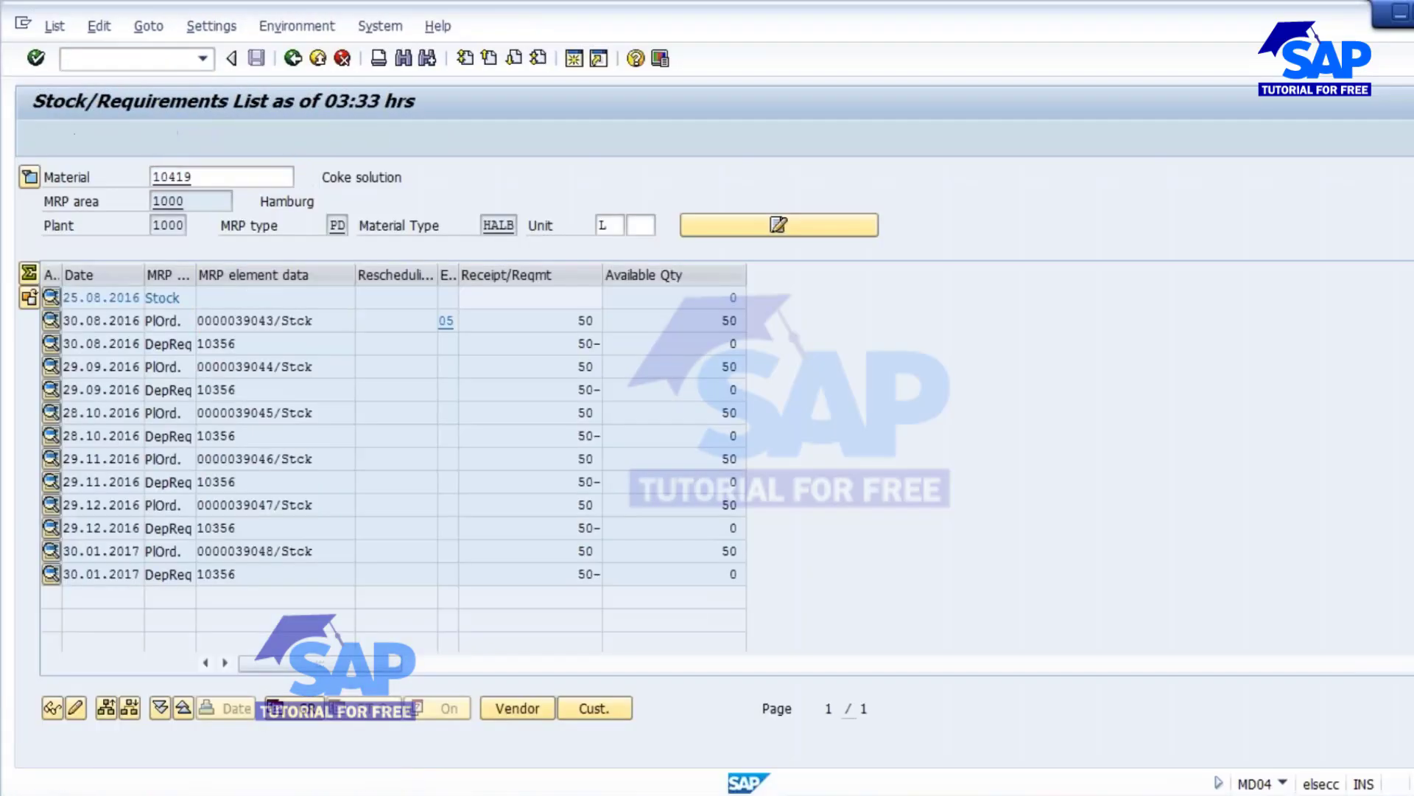
{"action": "left_click", "coordinate": [223, 499]}
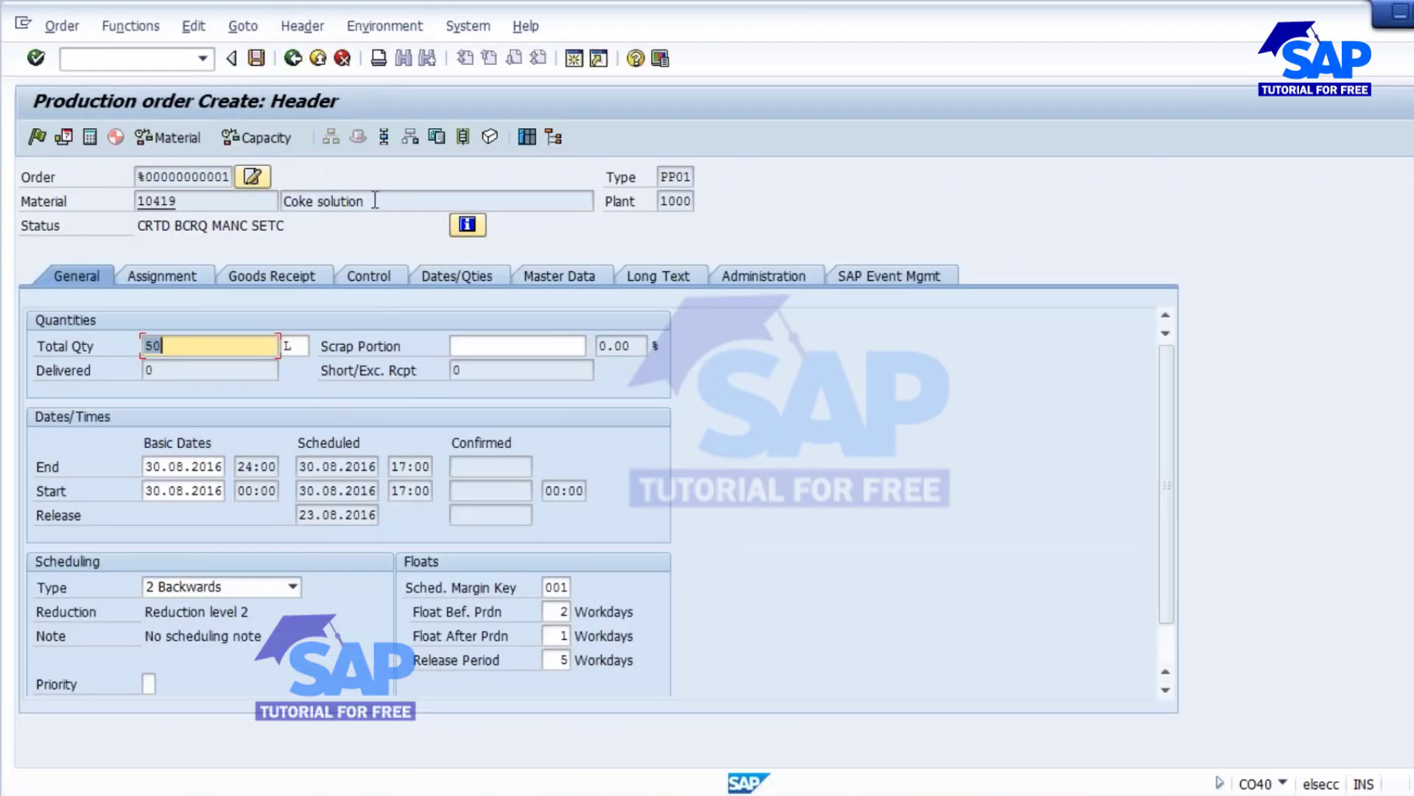
{"action": "left_click_drag", "start_coordinate": [368, 200], "coordinate": [261, 200]}
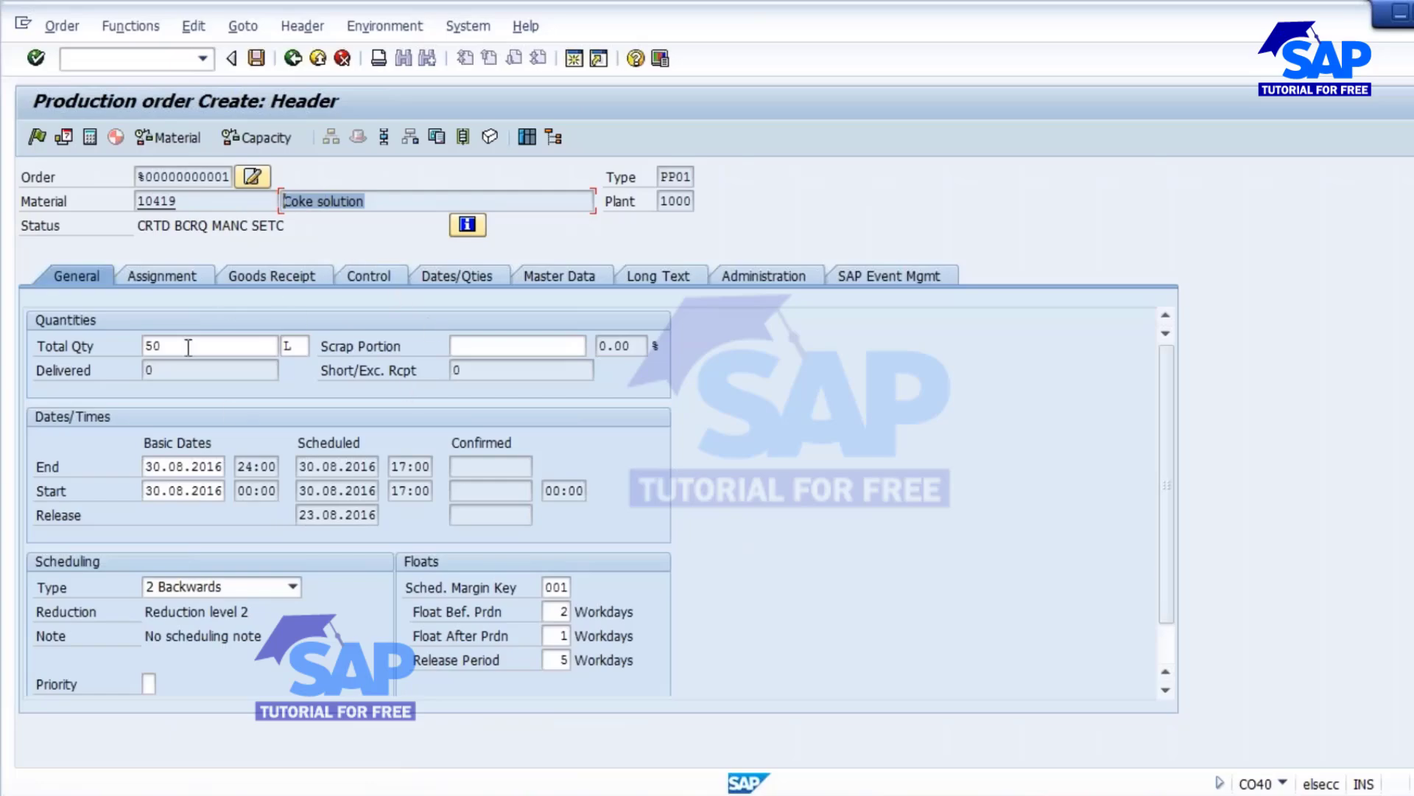
Check material availability from the production order's goods receipt view, then release and save the order
{"action": "left_click", "coordinate": [269, 275]}
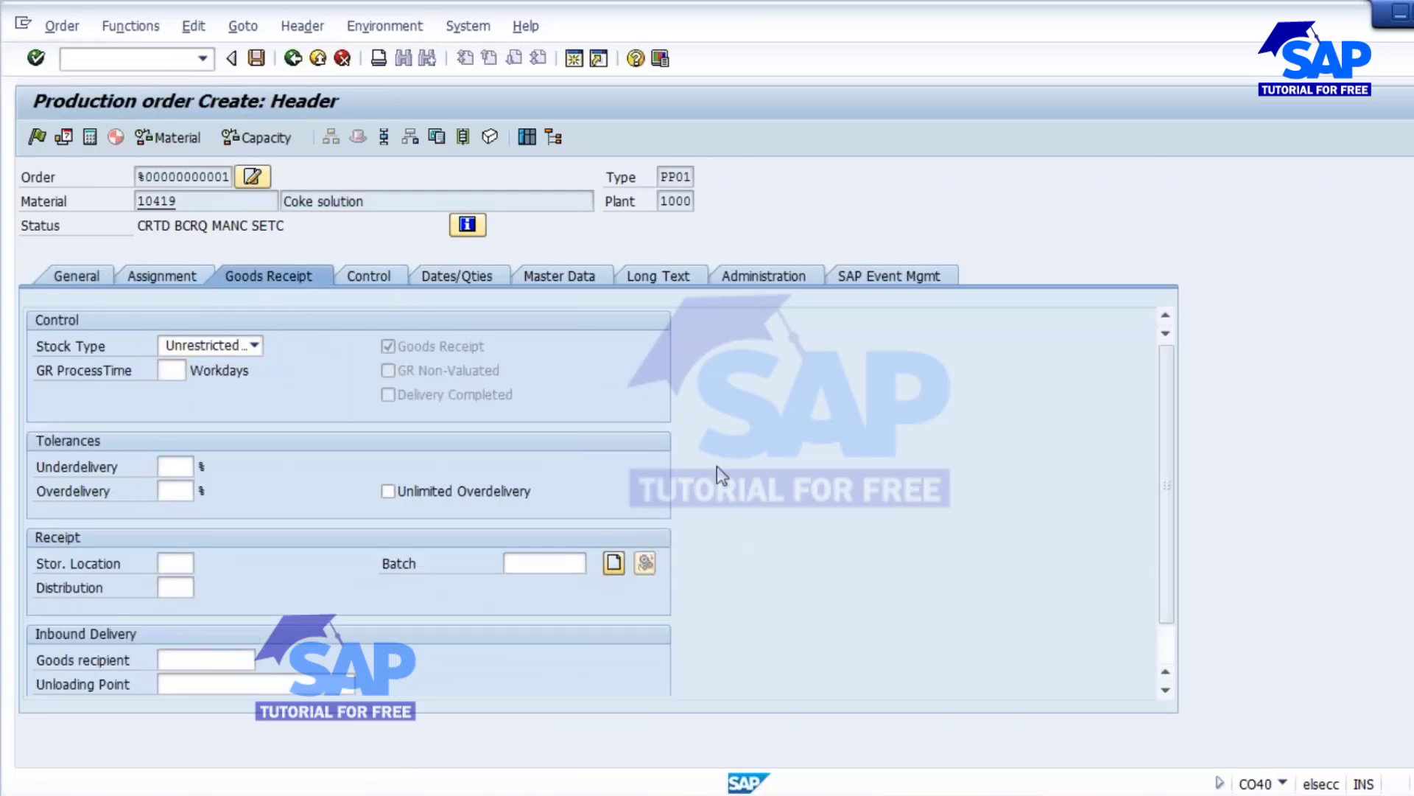
{"action": "key", "text": "Return"}
{"action": "left_click", "coordinate": [141, 138]}
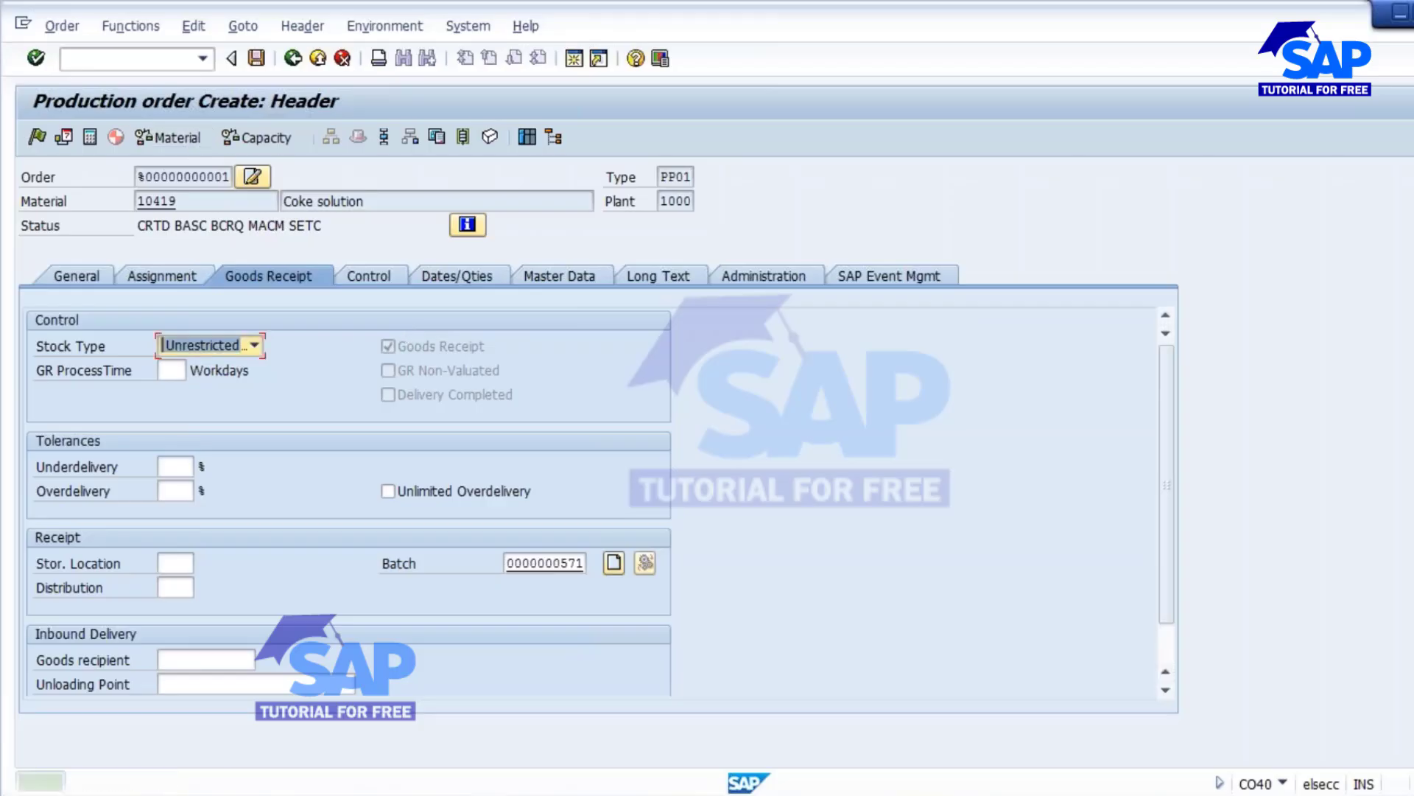
{"action": "left_click", "coordinate": [36, 137]}
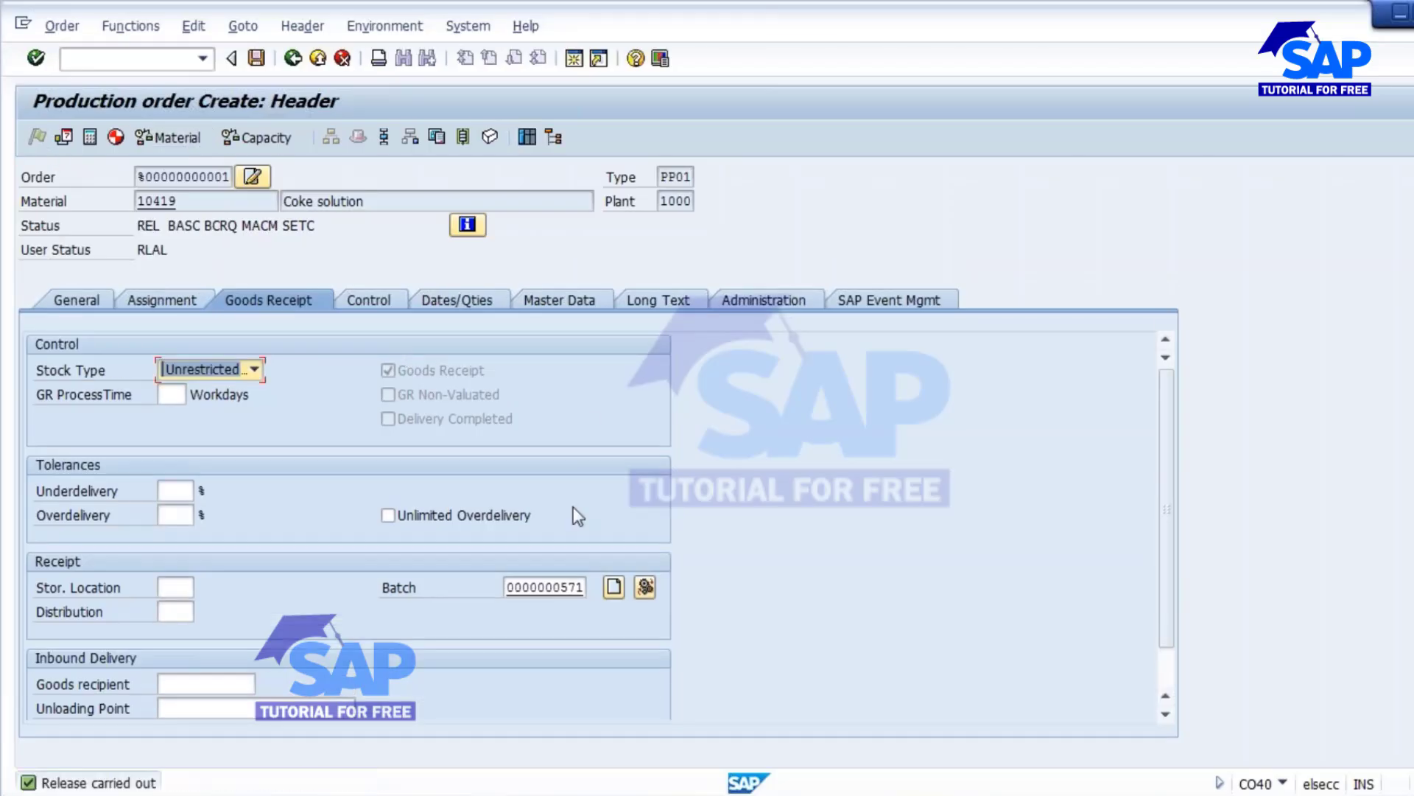
{"action": "left_click", "coordinate": [255, 59]}
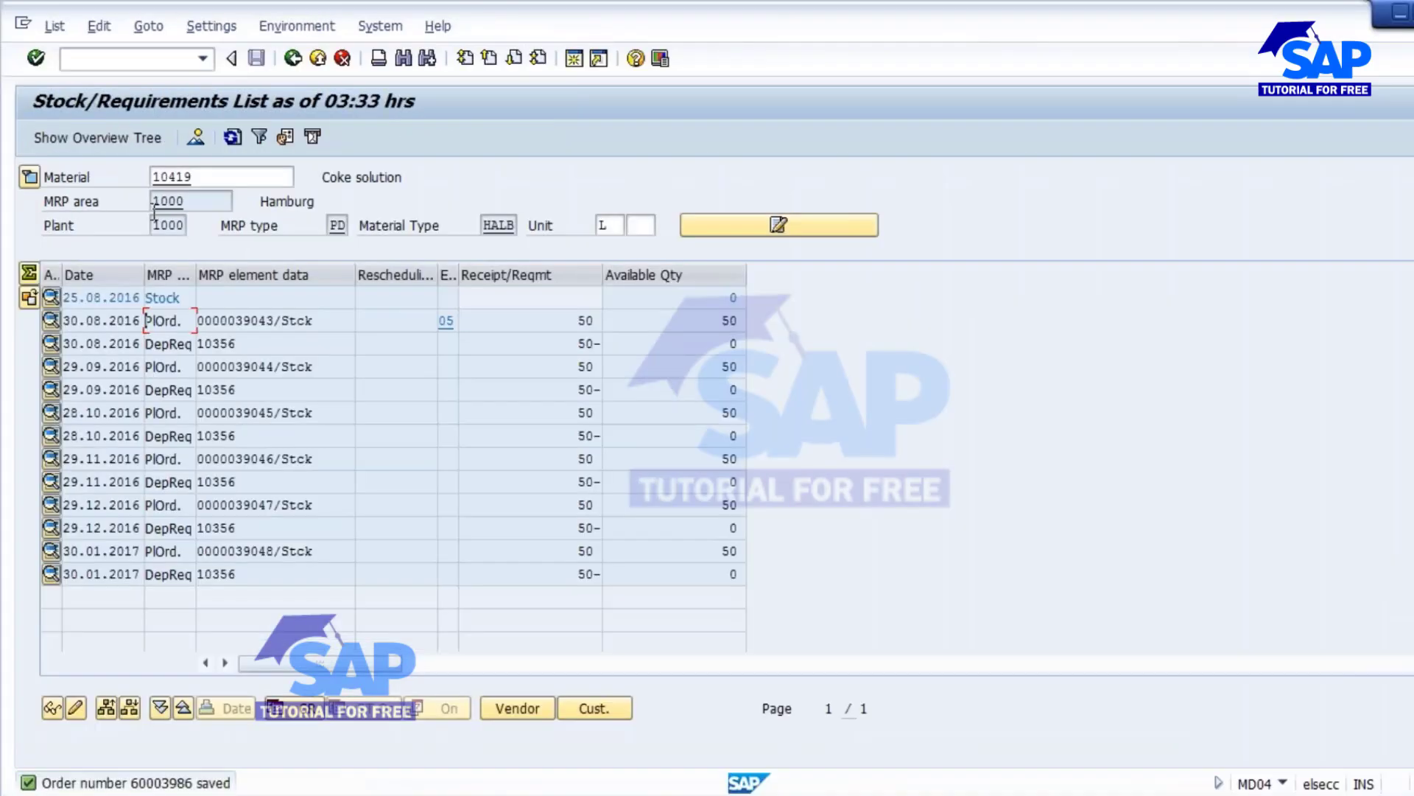
Refresh the stock/requirements list of material 10419 and select the number of the 30.08.2016 production order
{"action": "left_click", "coordinate": [233, 136]}
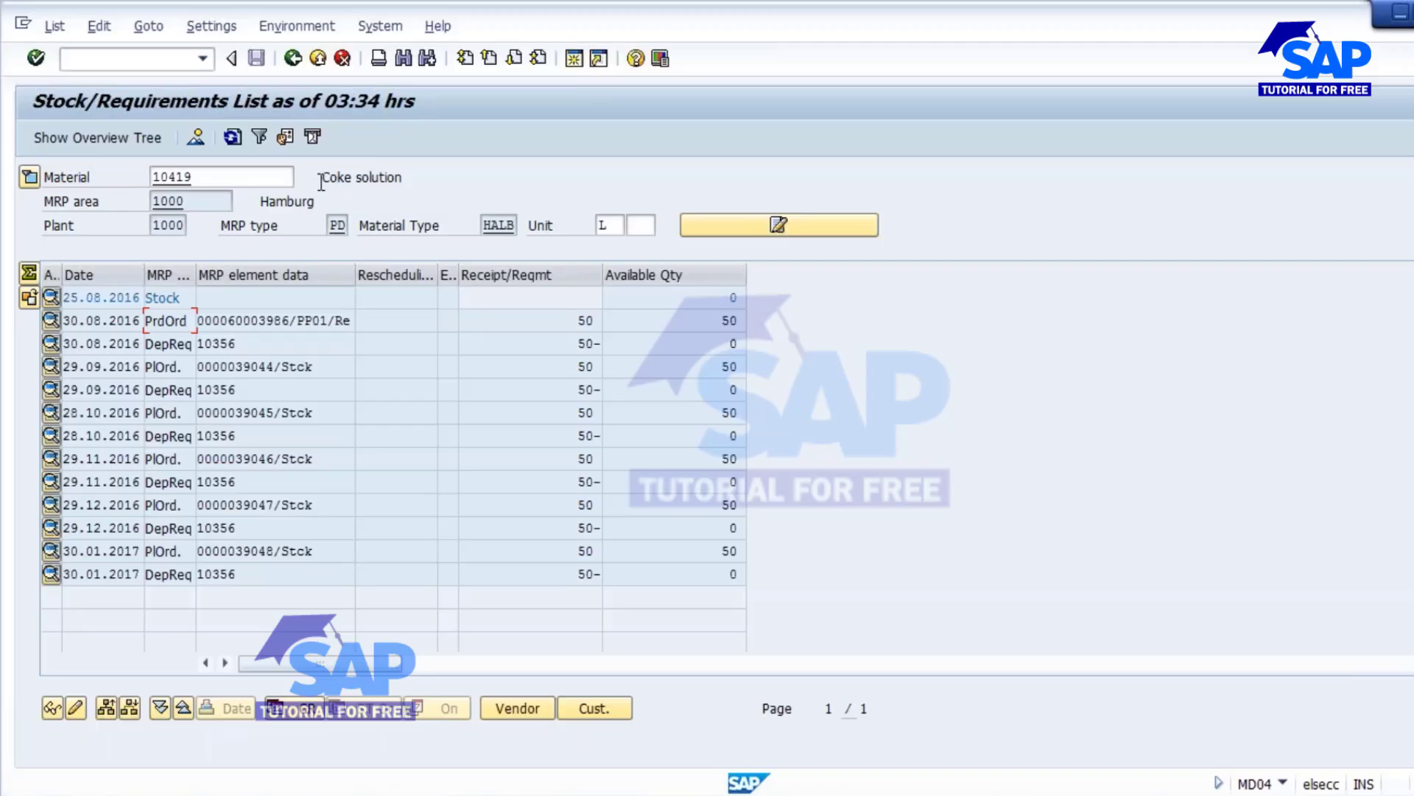
{"action": "left_click_drag", "start_coordinate": [322, 177], "coordinate": [404, 177]}
{"action": "left_click_drag", "start_coordinate": [227, 320], "coordinate": [292, 314]}
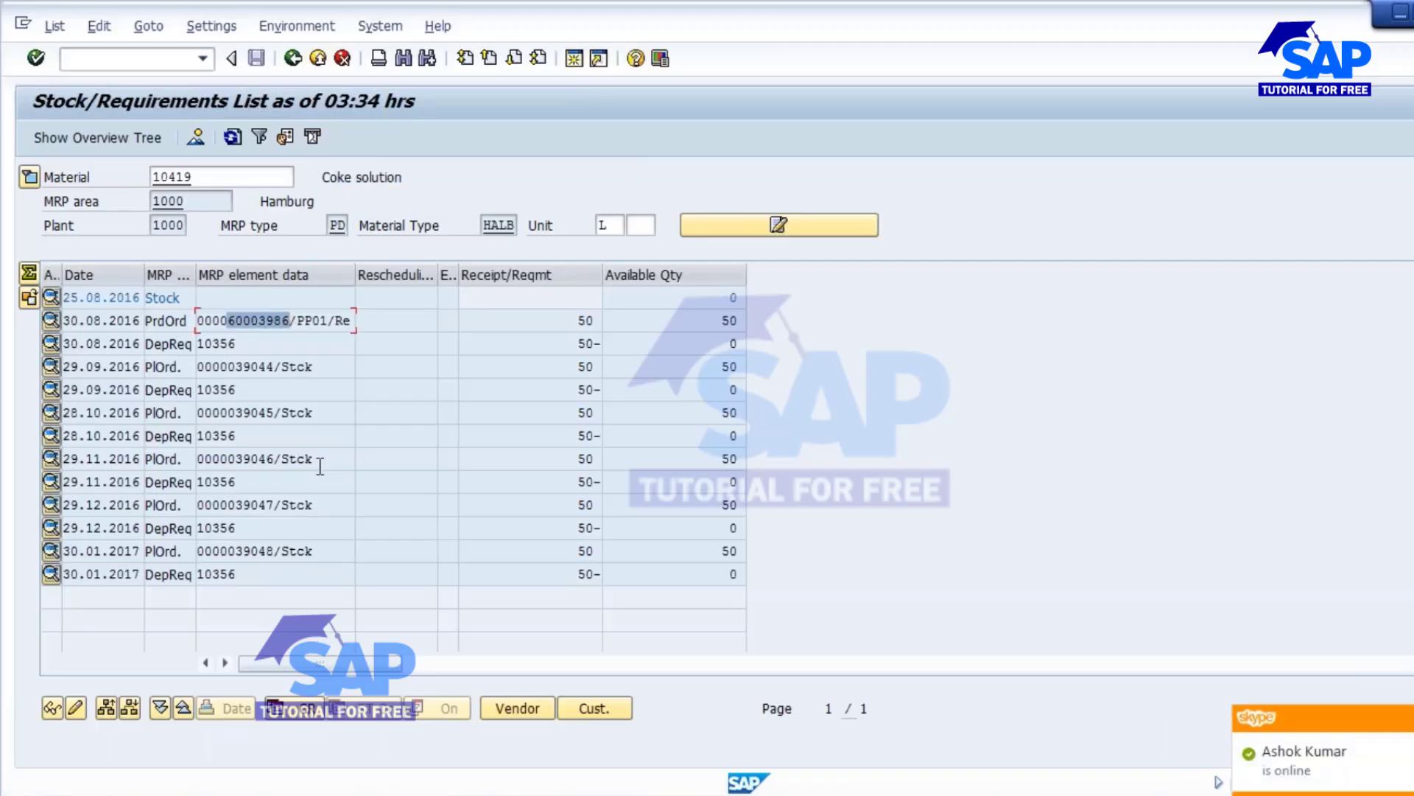
Switch to the material BOM session and start a goods receipt for order with transaction MB31
{"action": "left_click", "coordinate": [747, 782]}
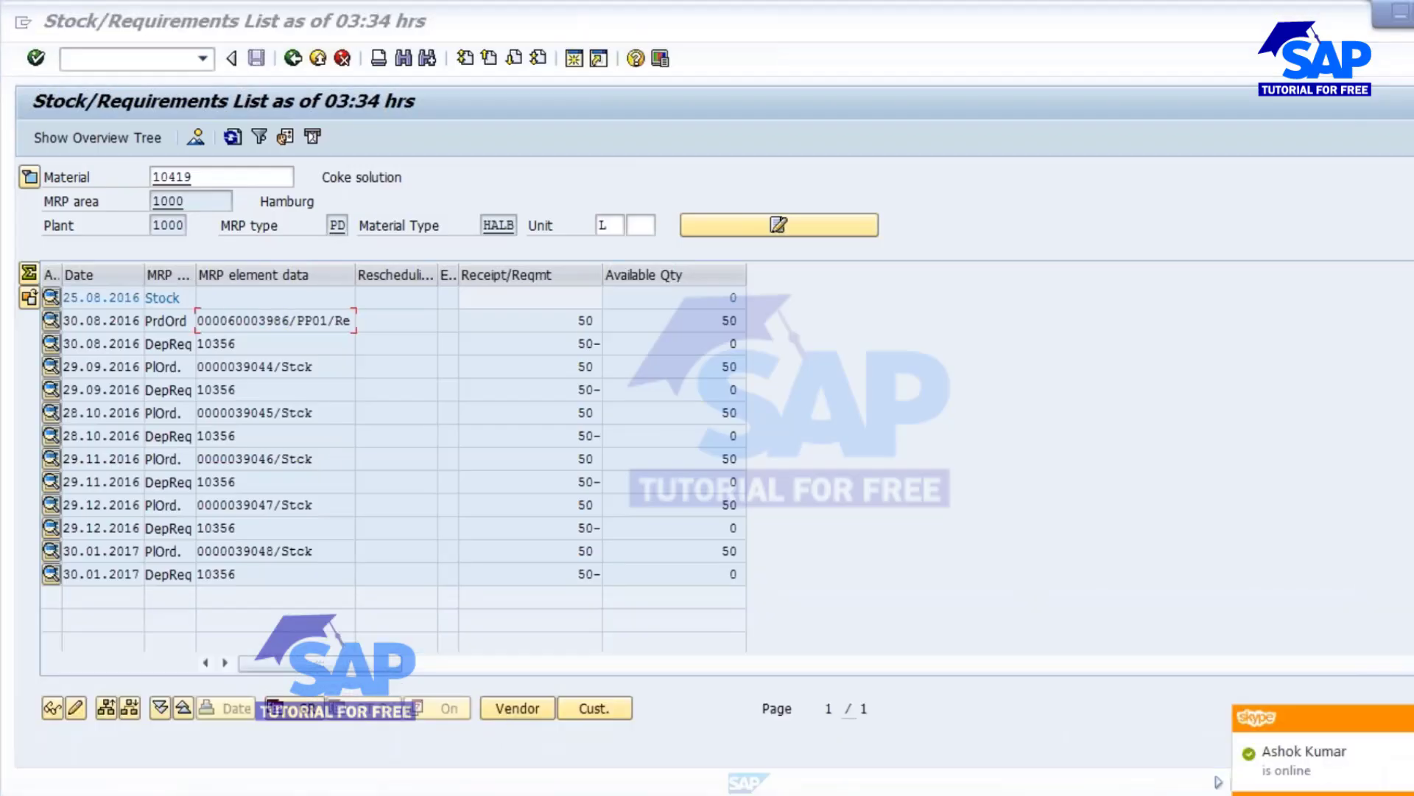
{"action": "left_click", "coordinate": [1038, 718]}
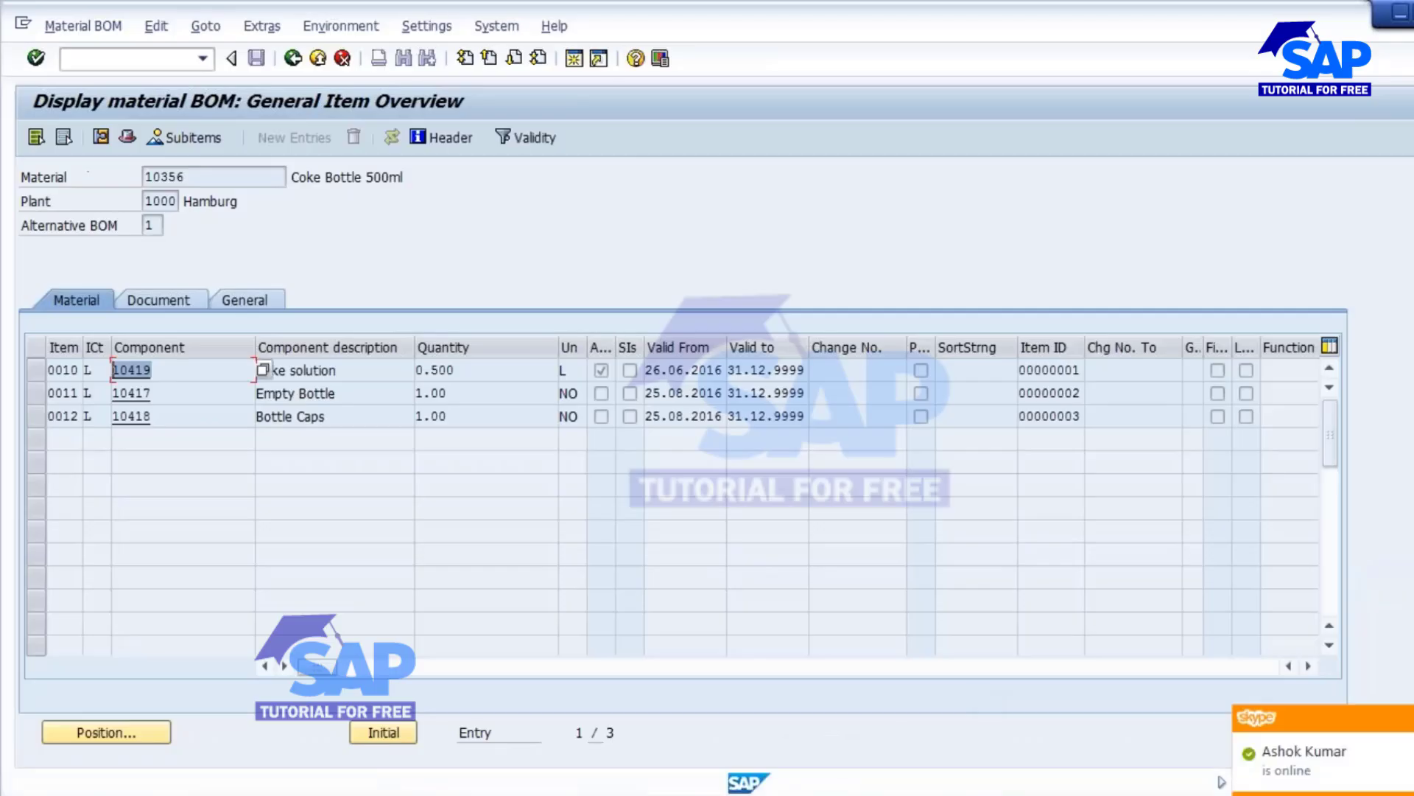
{"action": "left_click", "coordinate": [99, 59]}
{"action": "type", "text": "/nmb"}
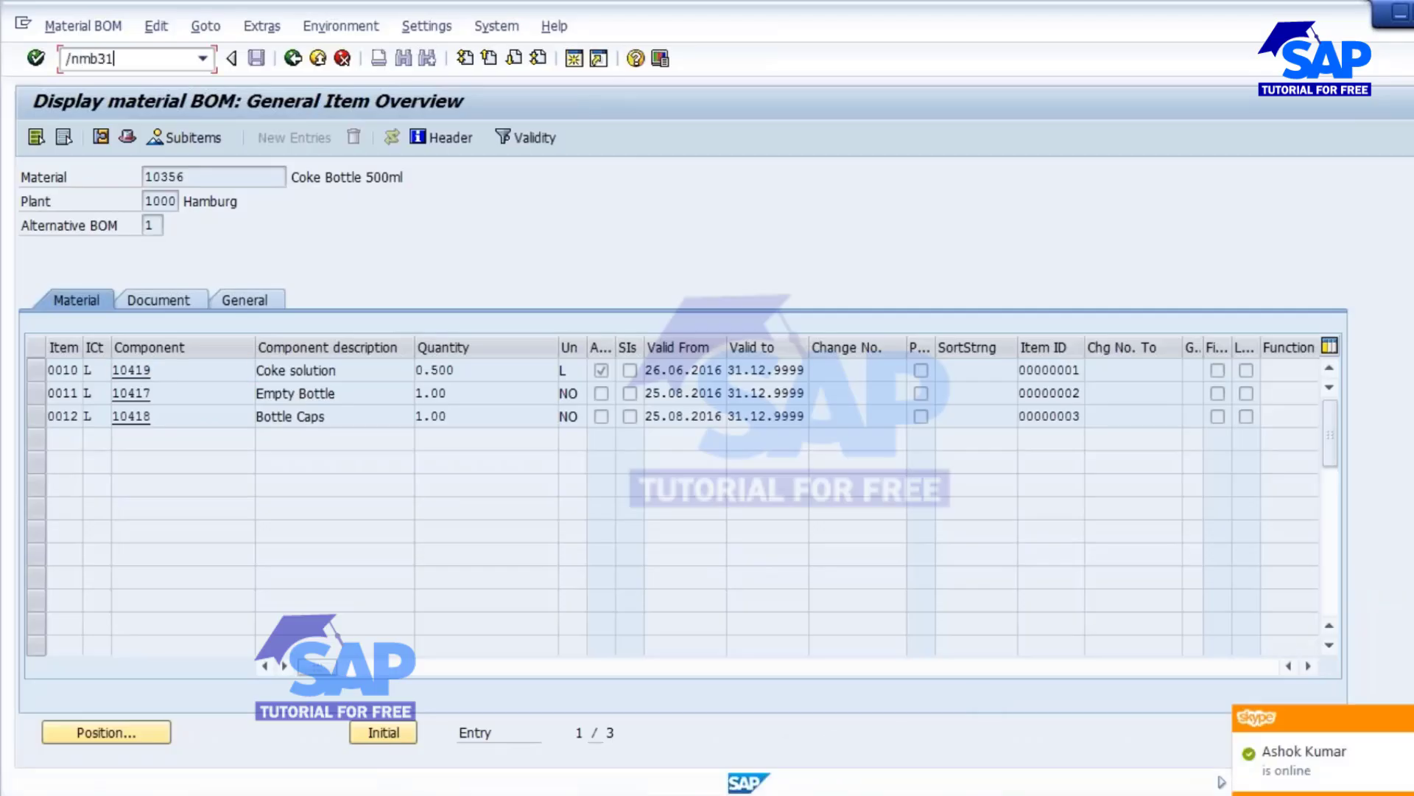
{"action": "type", "text": "31"}
{"action": "key", "text": "Return"}
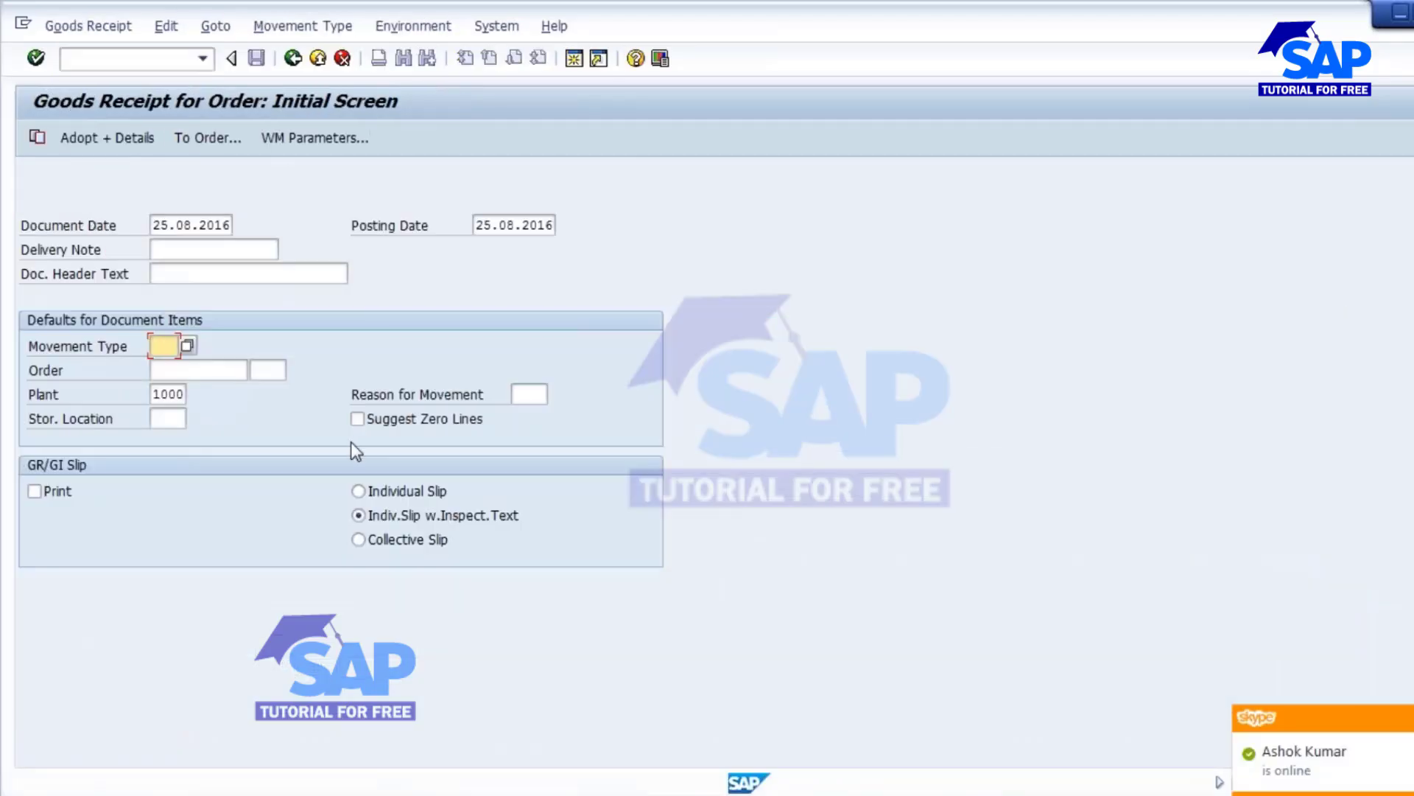
Post the goods receipt with movement type 101, the production order's number and storage location L000
{"action": "type", "text": "101"}
{"action": "key", "text": "Tab"}
{"action": "type", "text": "60003986"}
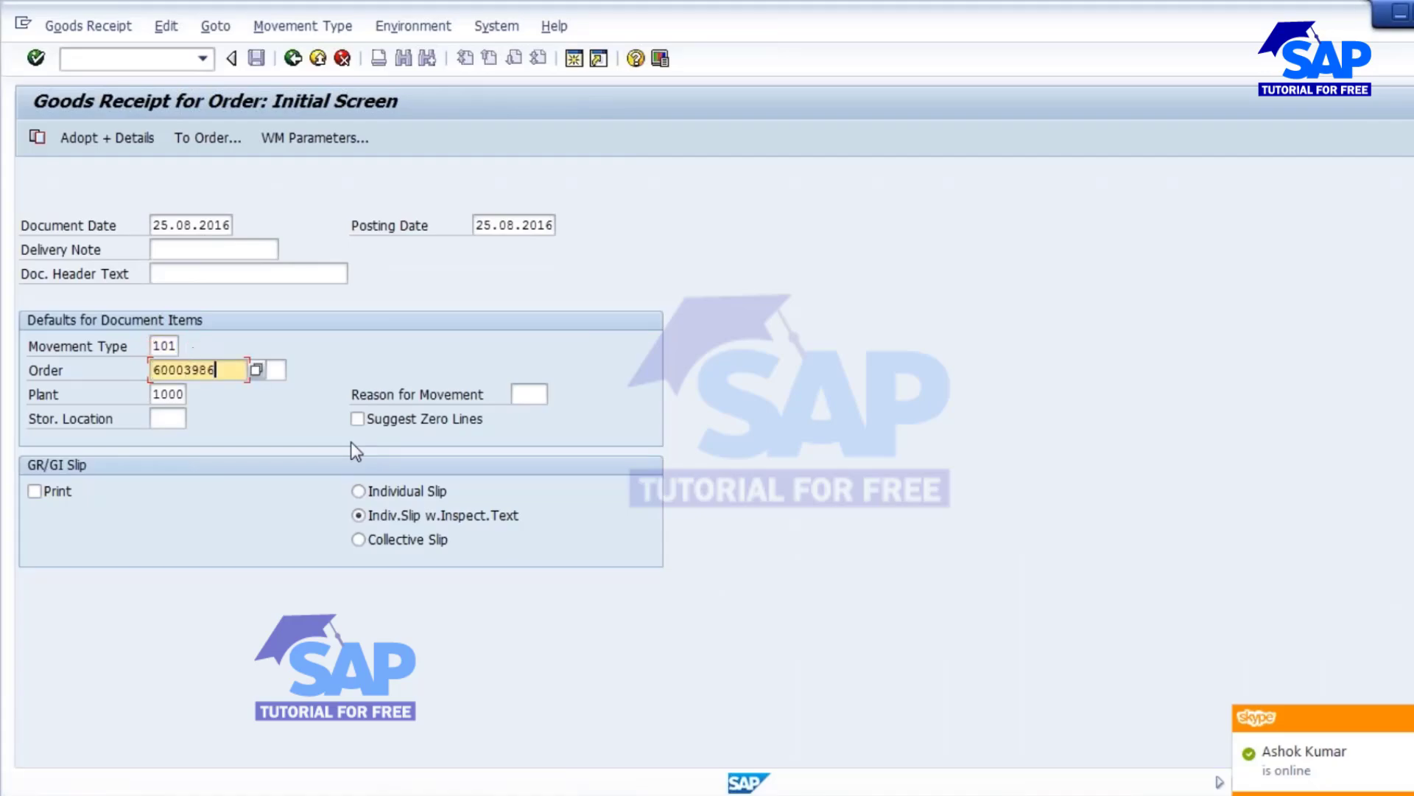
{"action": "key", "text": "Tab"}
{"action": "key", "text": "Tab"}
{"action": "key", "text": "Tab"}
{"action": "key", "text": "Tab"}
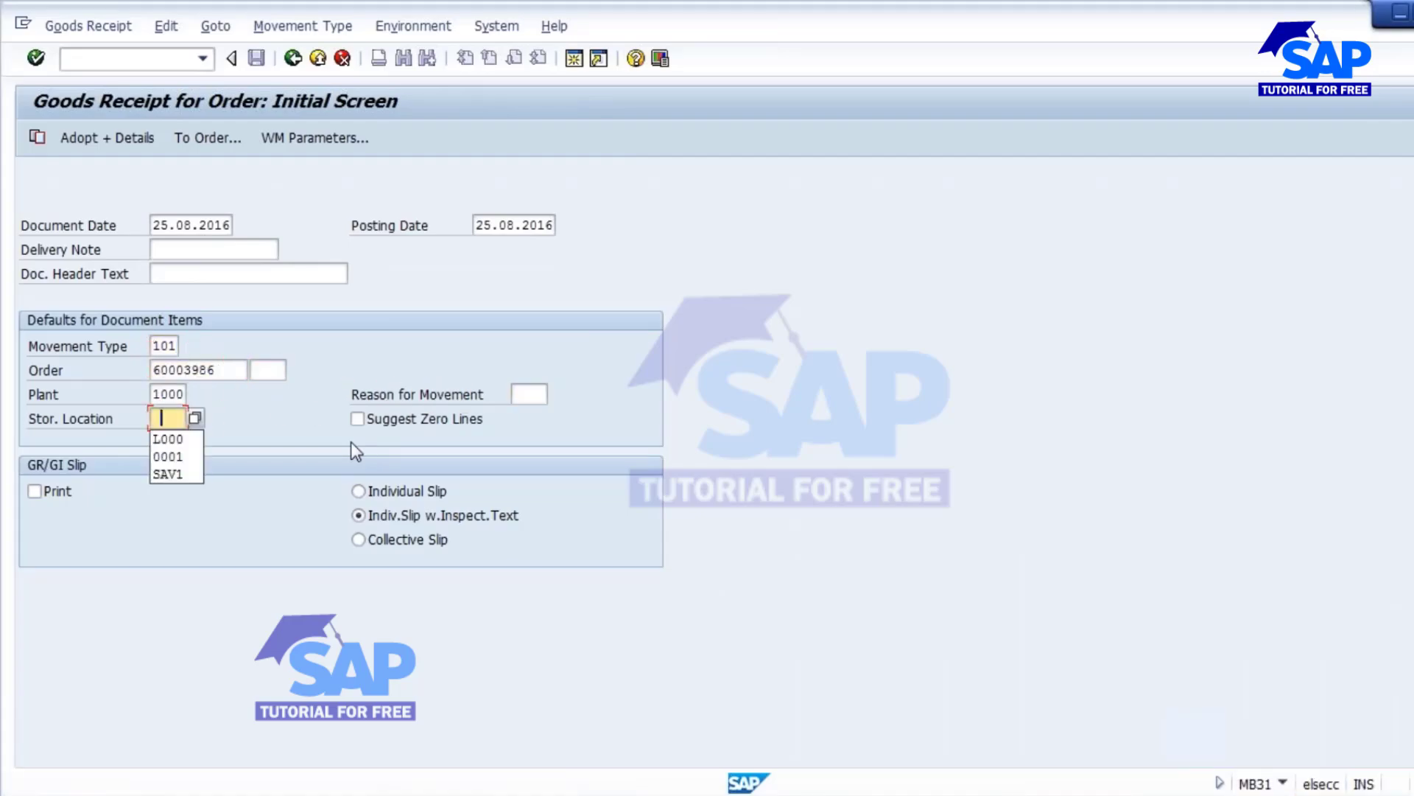
{"action": "left_click", "coordinate": [170, 440]}
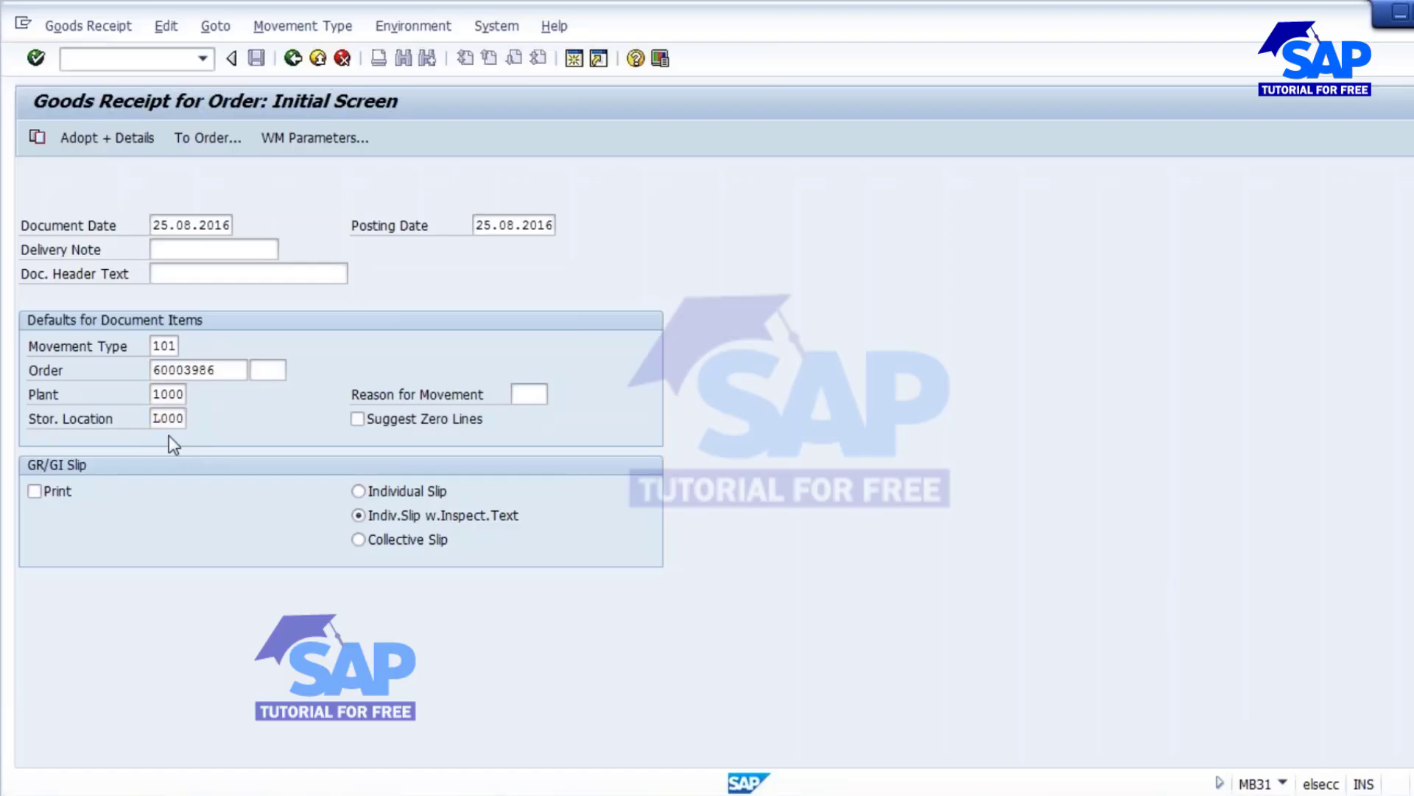
{"action": "key", "text": "Return"}
{"action": "left_click", "coordinate": [255, 57]}
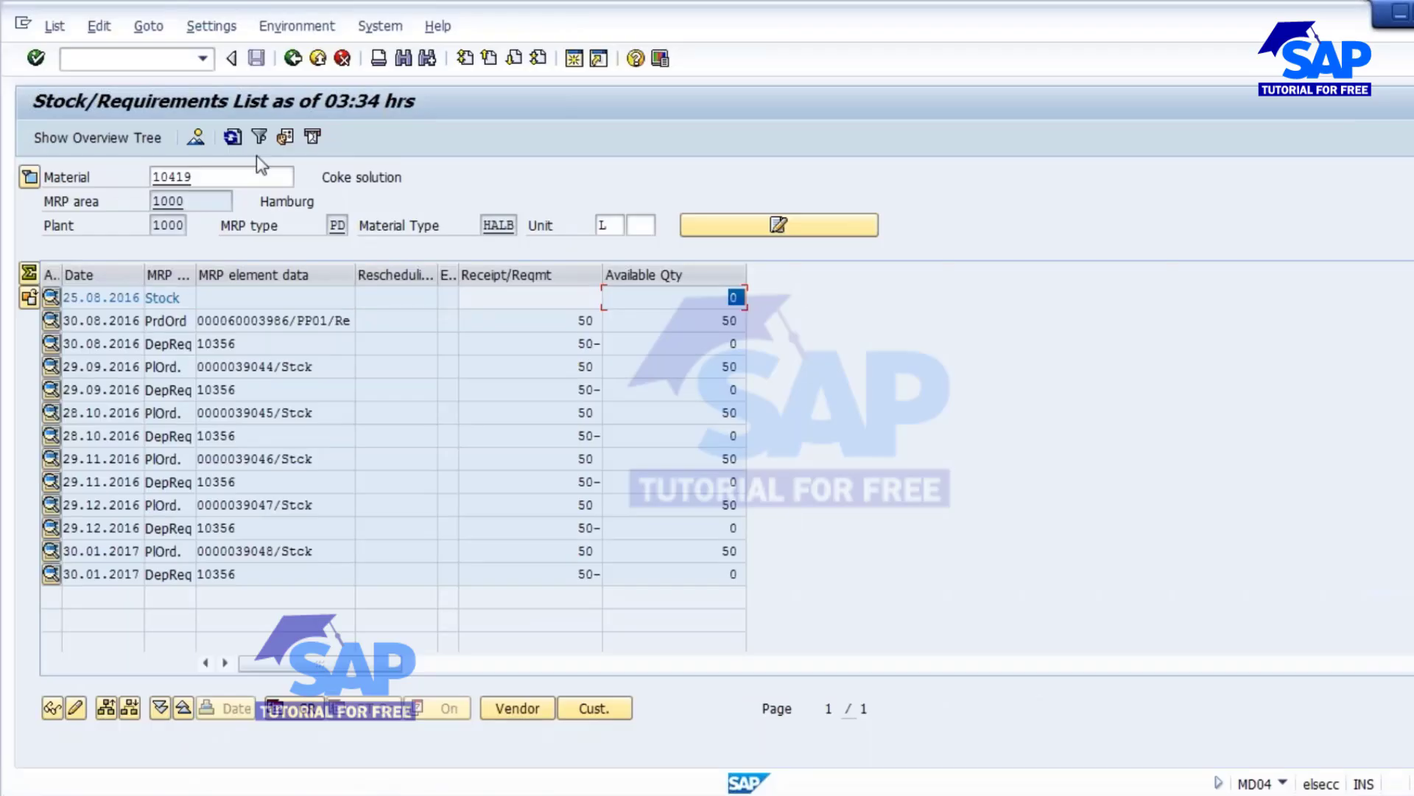
Refresh the stock/requirements list of component 10419 and review the list header and material type of finished product 10356
{"action": "left_click", "coordinate": [234, 135]}
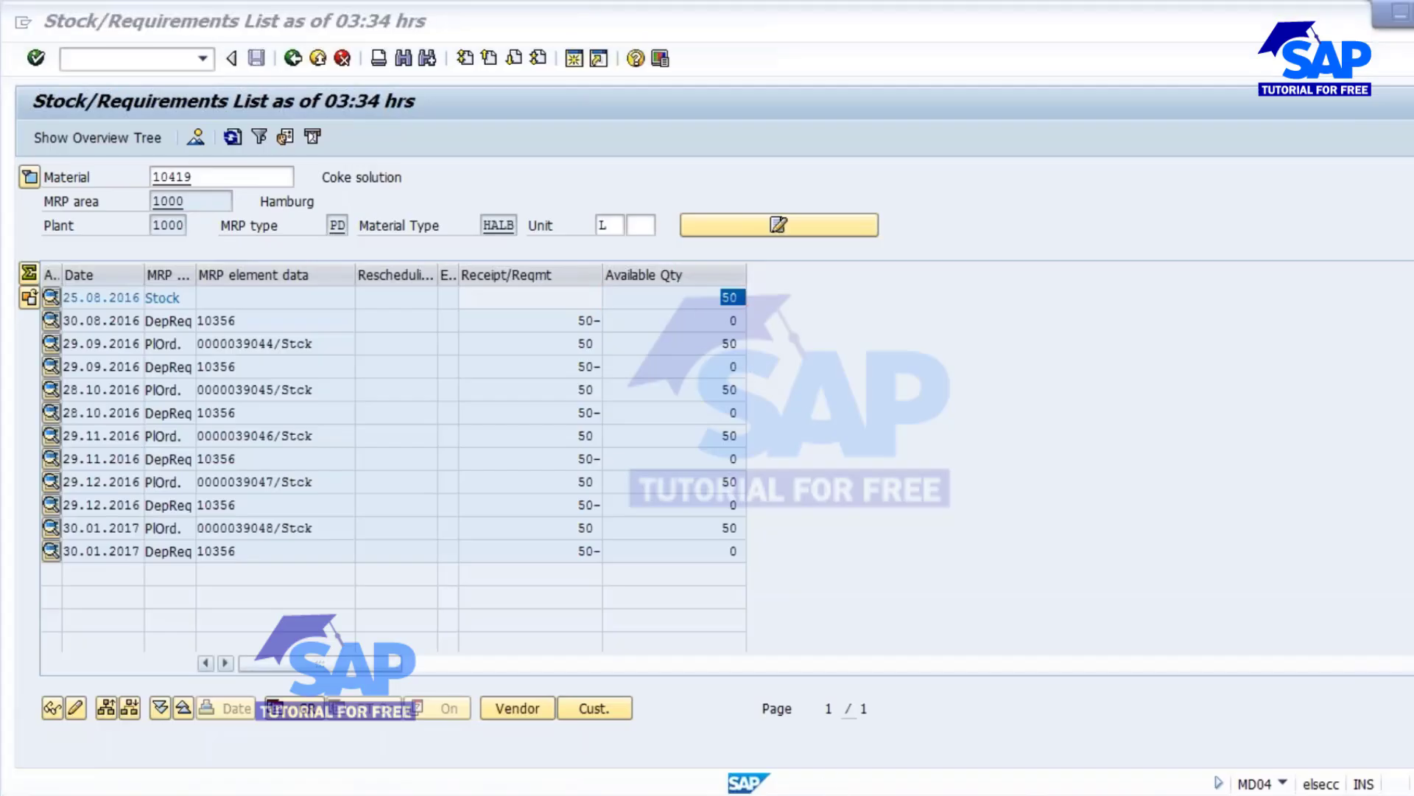
{"action": "mouse_move", "coordinate": [749, 783]}
{"action": "left_click", "coordinate": [383, 689]}
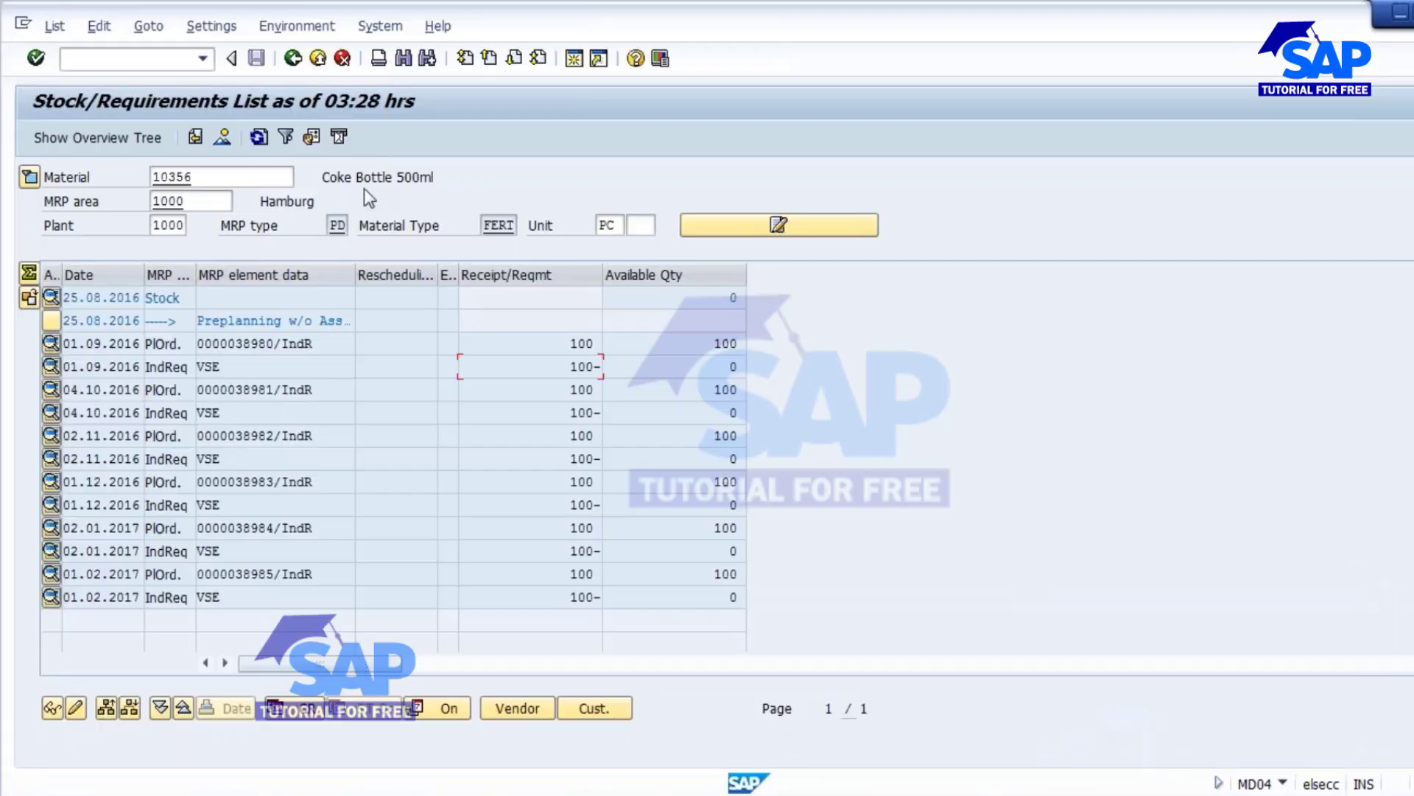
{"action": "left_click_drag", "start_coordinate": [323, 177], "coordinate": [433, 176]}
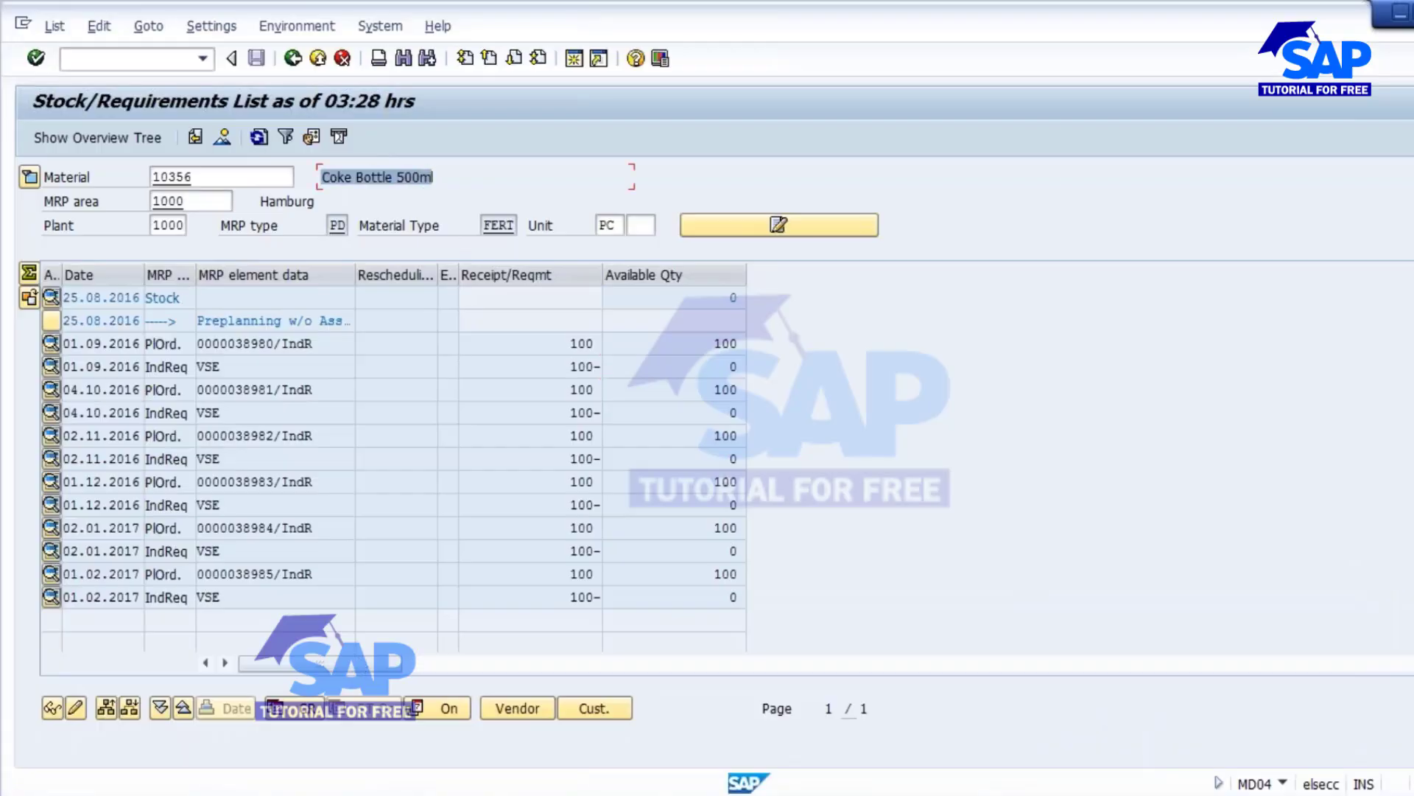
{"action": "double_click", "coordinate": [484, 225]}
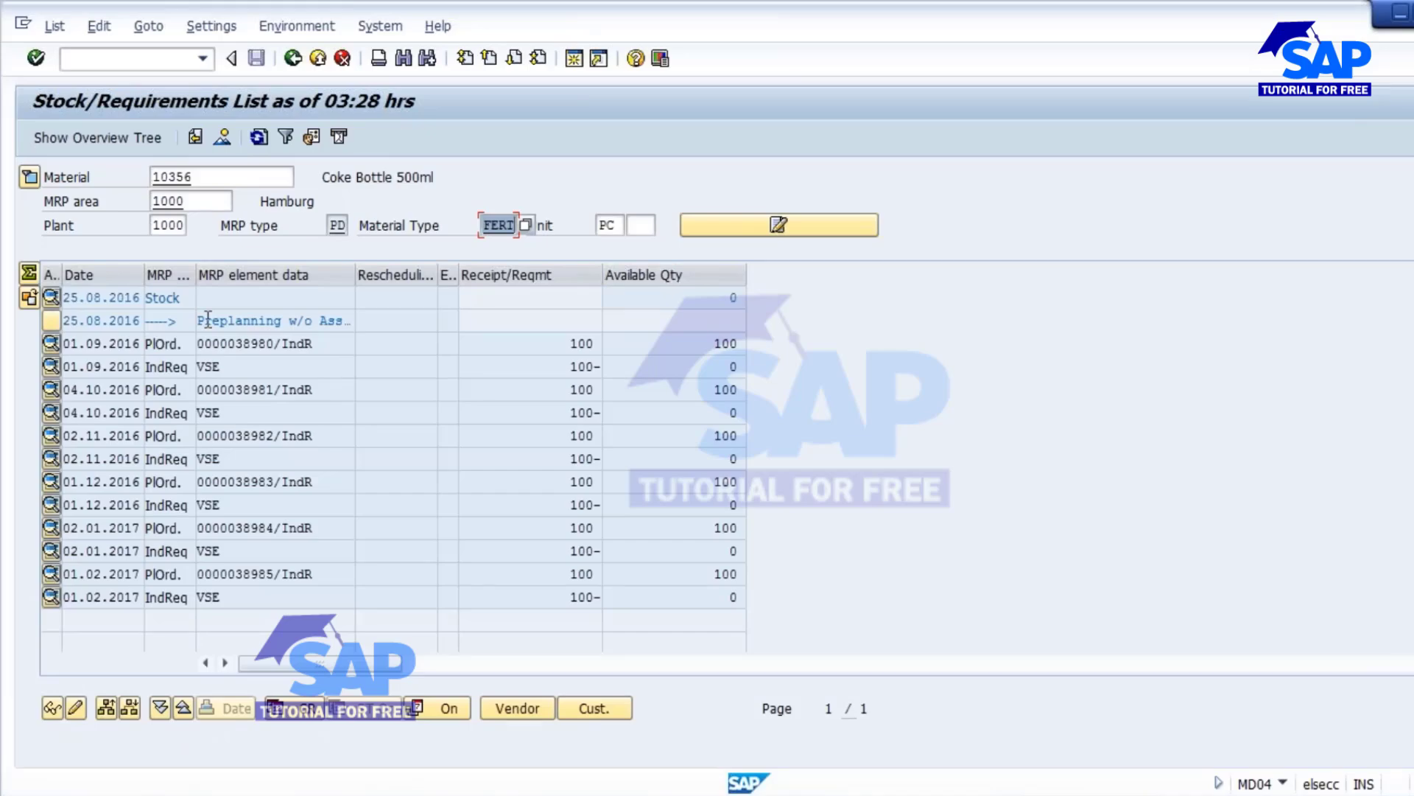
{"action": "double_click", "coordinate": [193, 177]}
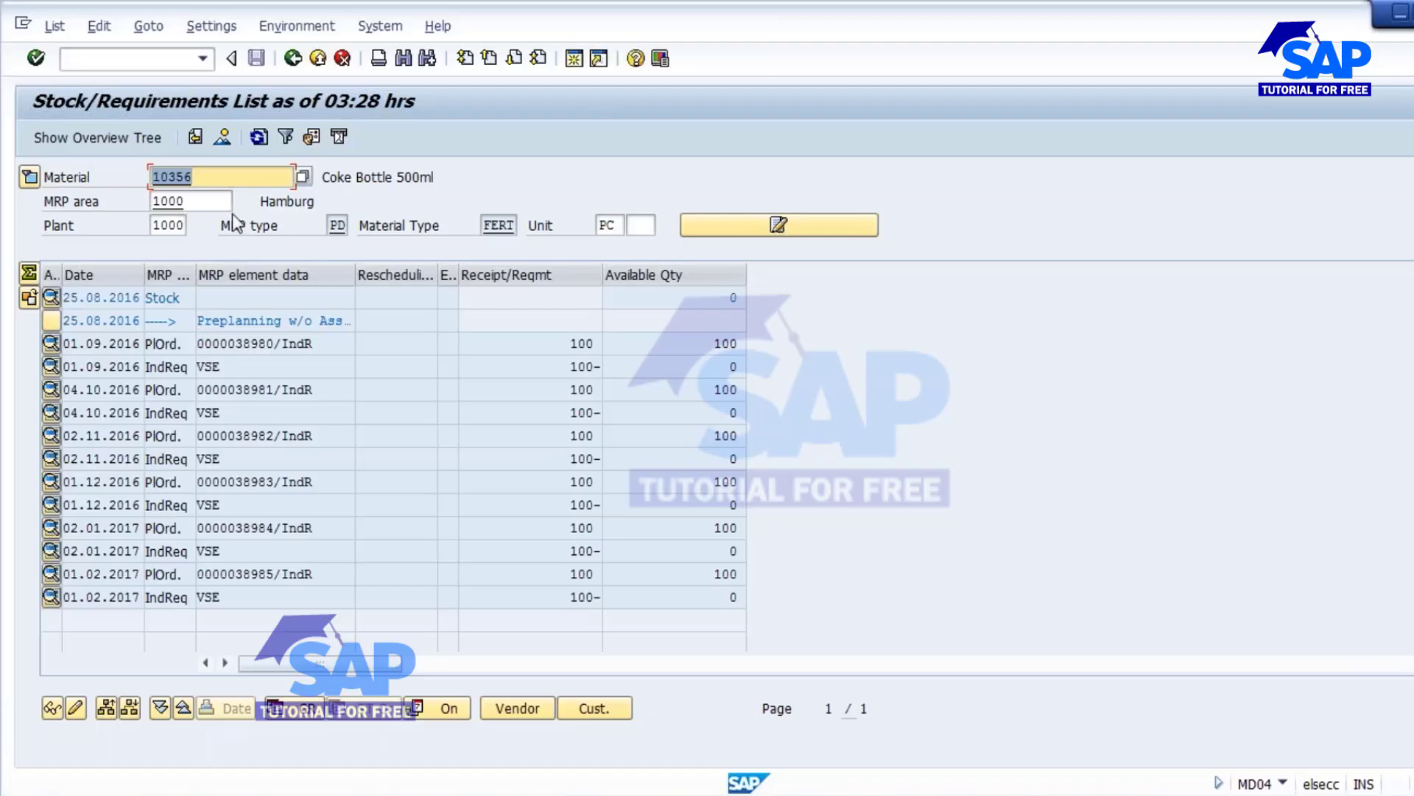
{"action": "left_click_drag", "start_coordinate": [324, 177], "coordinate": [436, 177]}
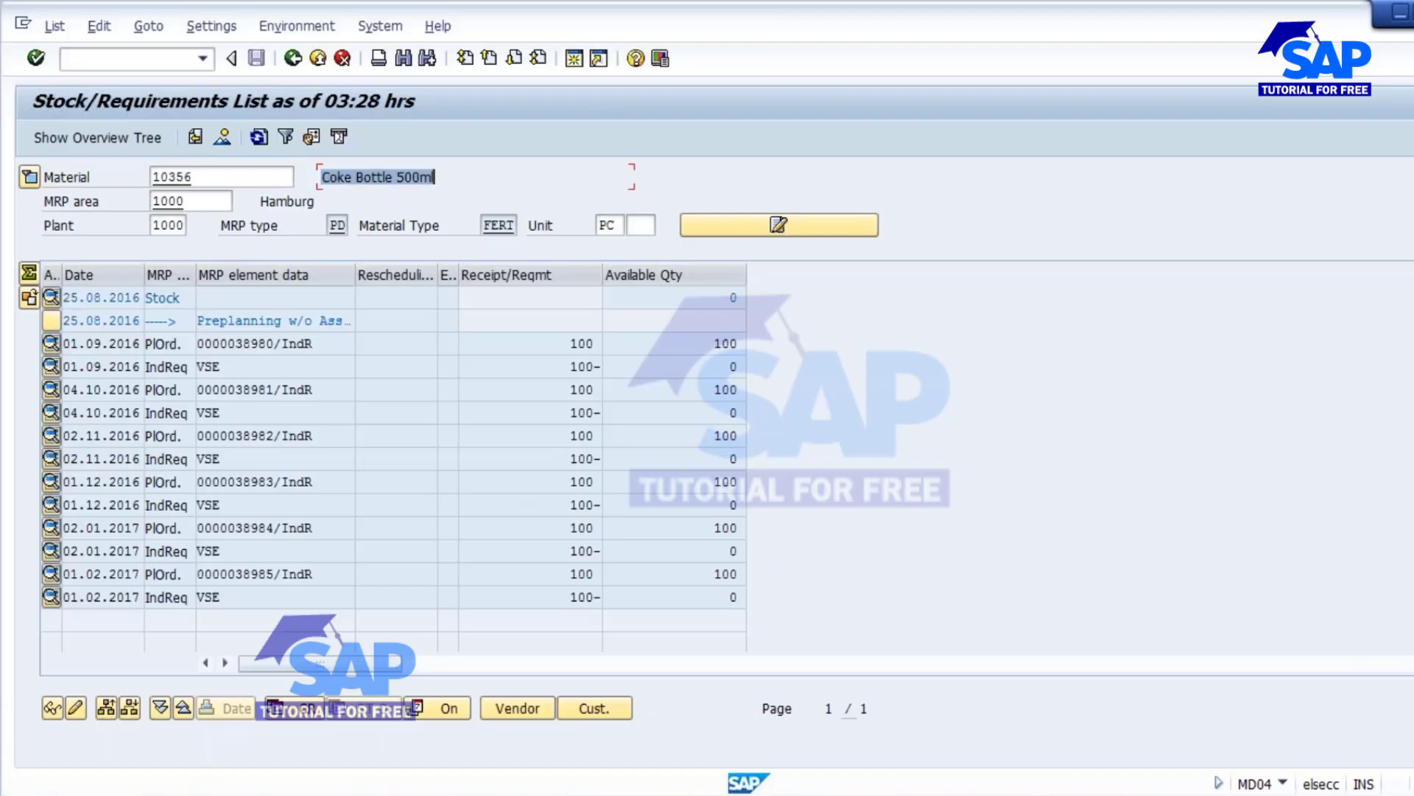
Switch to the goods receipt session and start creating a sales order with transaction VA01
{"action": "mouse_move", "coordinate": [935, 784]}
{"action": "left_click", "coordinate": [1112, 681]}
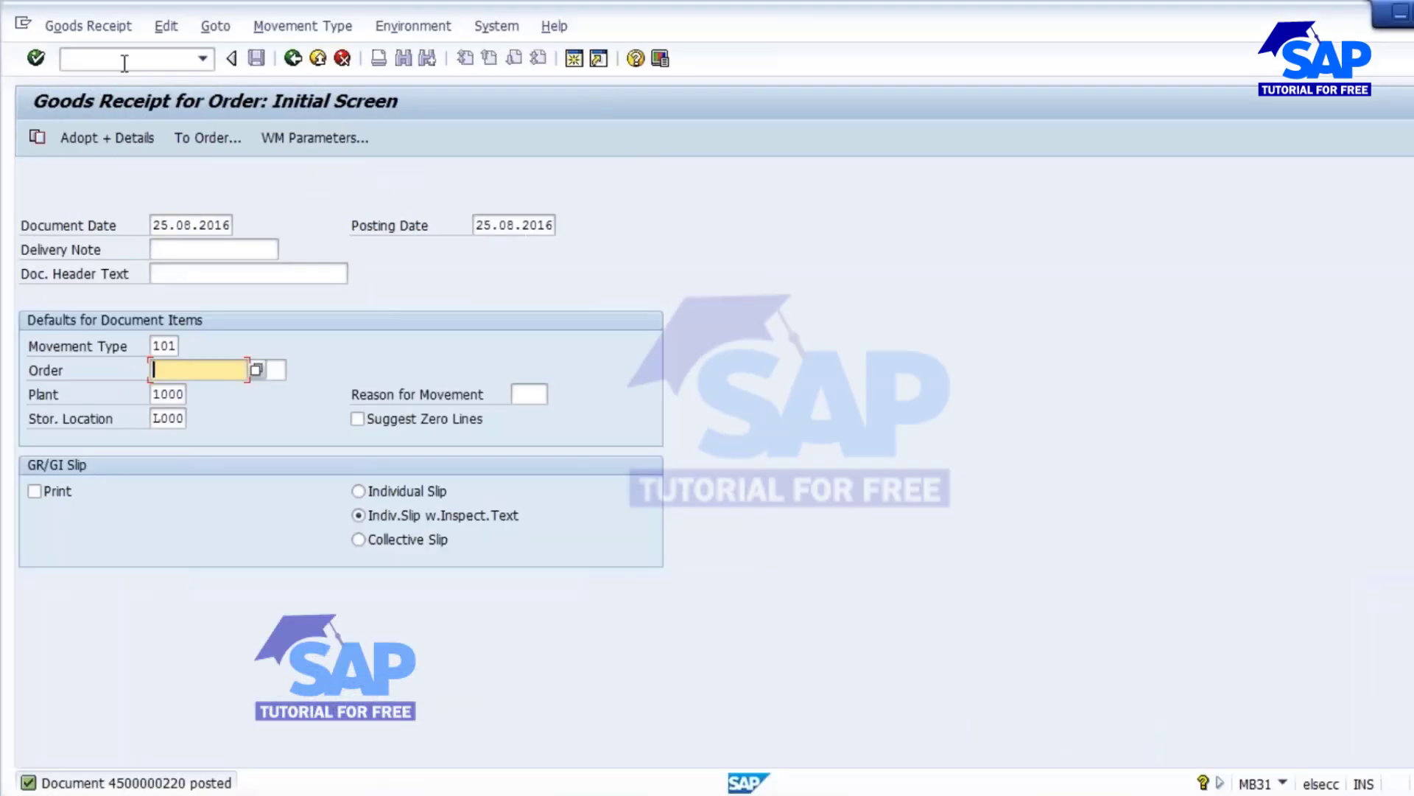
{"action": "type", "text": "/"}
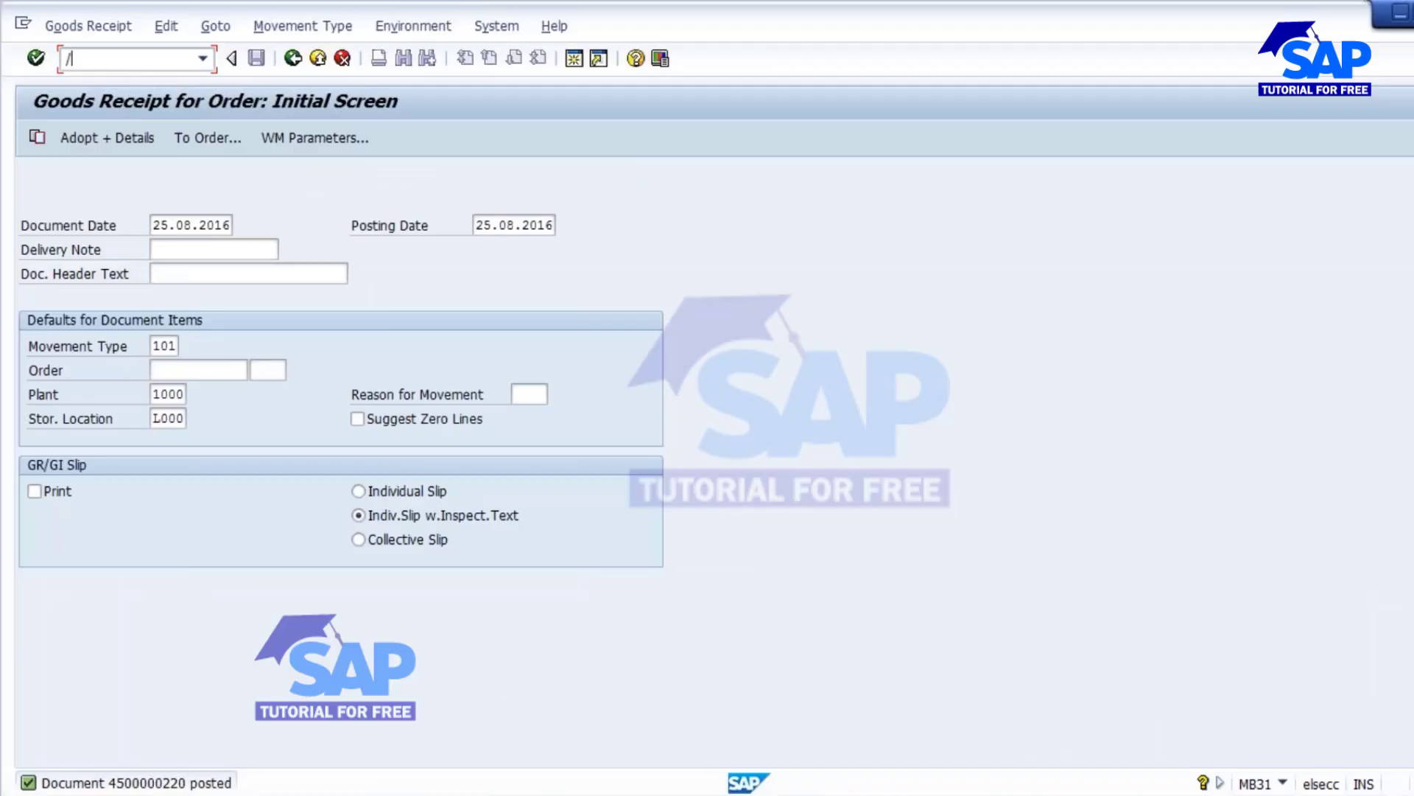
{"action": "type", "text": "nva01"}
{"action": "key", "text": "Return"}
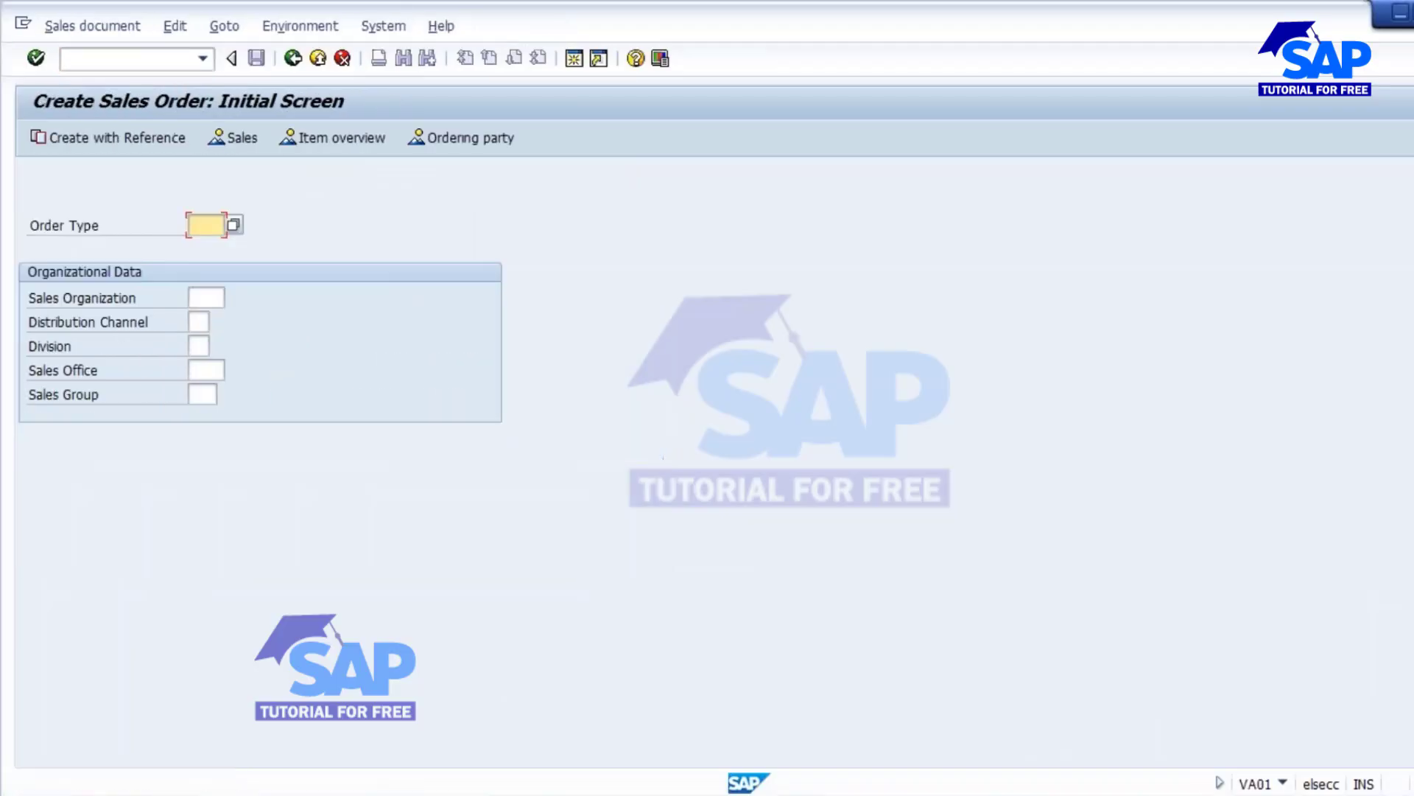
Start a sales order with order type OR, sales organization 1000, distribution channel 10 and division 00
{"action": "key", "text": "space"}
{"action": "left_click", "coordinate": [210, 292]}
{"action": "key", "text": "space"}
{"action": "left_click", "coordinate": [199, 322]}
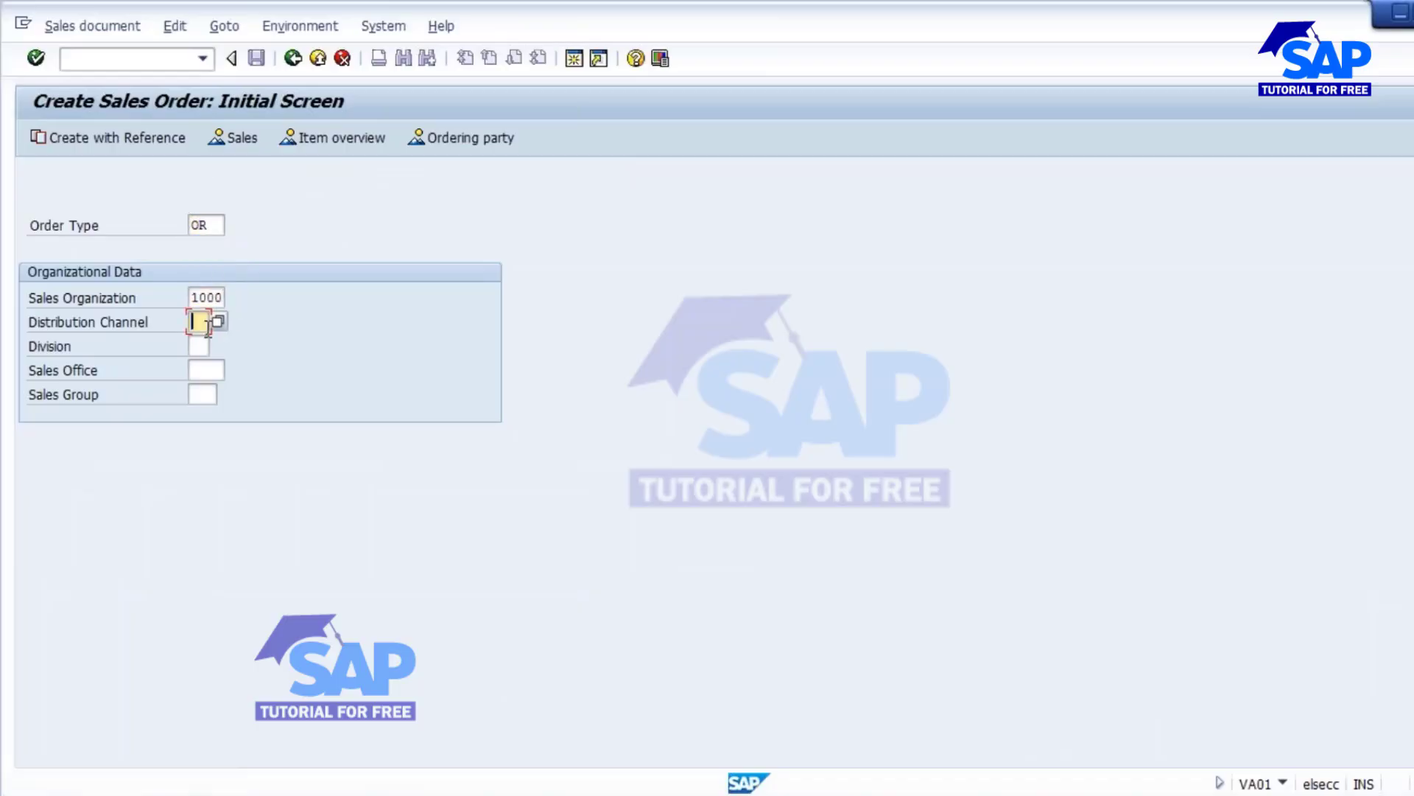
{"action": "type", "text": "10"}
{"action": "key", "text": "Tab"}
{"action": "type", "text": "00"}
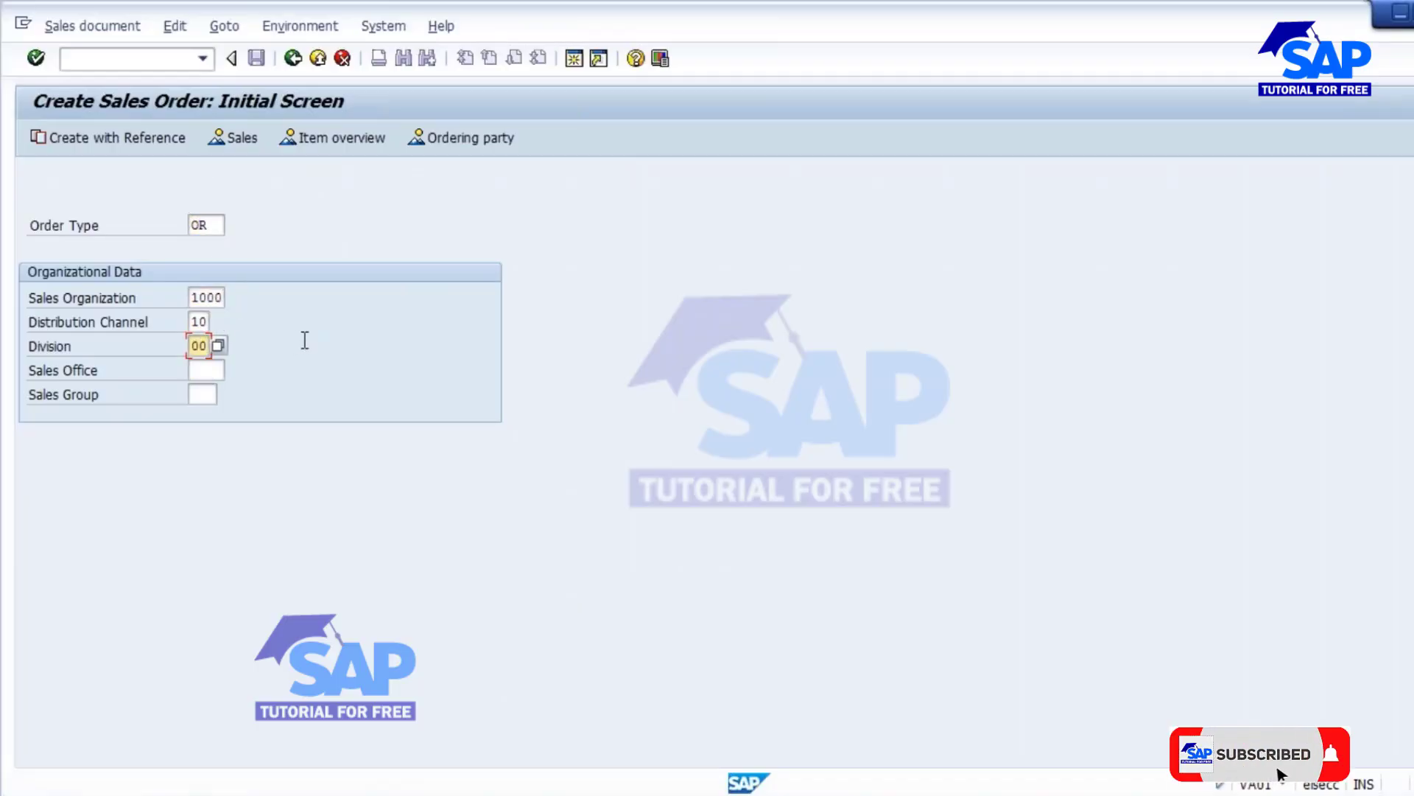
{"action": "key", "text": "Return"}
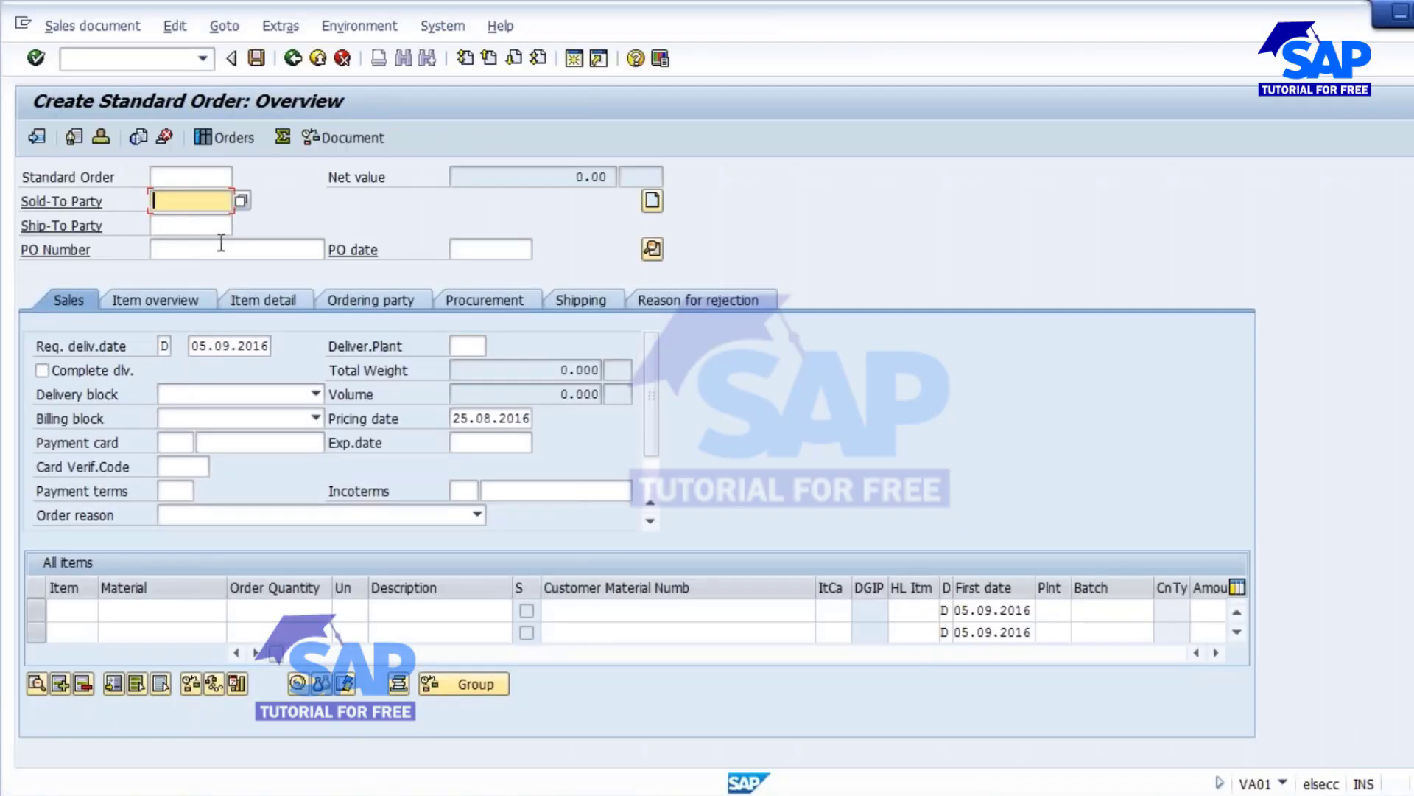
Enter the customer's number as both the sold-to party and the ship-to party of the order
{"action": "key", "text": "space"}
{"action": "left_click", "coordinate": [178, 226]}
{"action": "left_click", "coordinate": [183, 230]}
{"action": "key", "text": "space"}
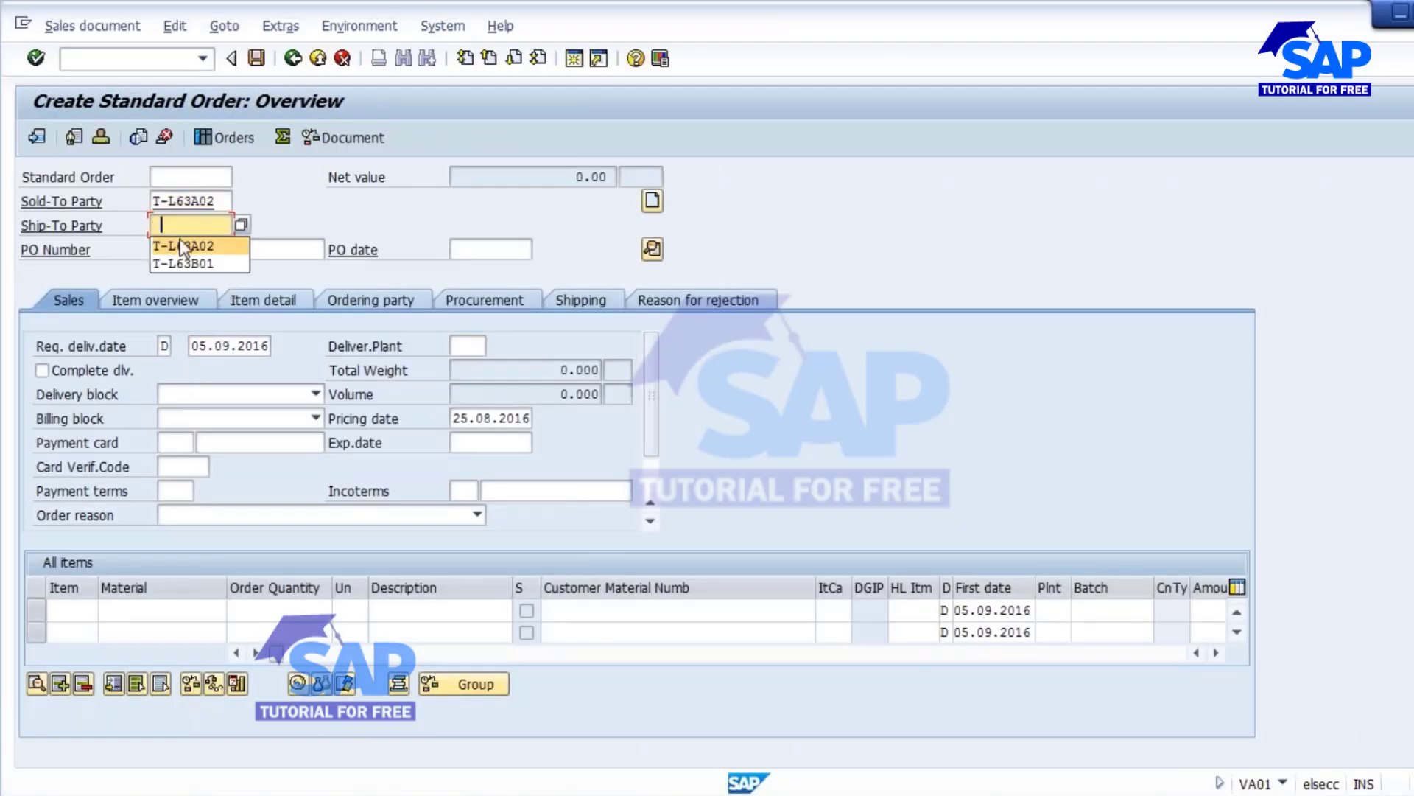
{"action": "left_click", "coordinate": [182, 247]}
Add material 10356 with an order quantity of 50 as the first order item
{"action": "left_click", "coordinate": [118, 606]}
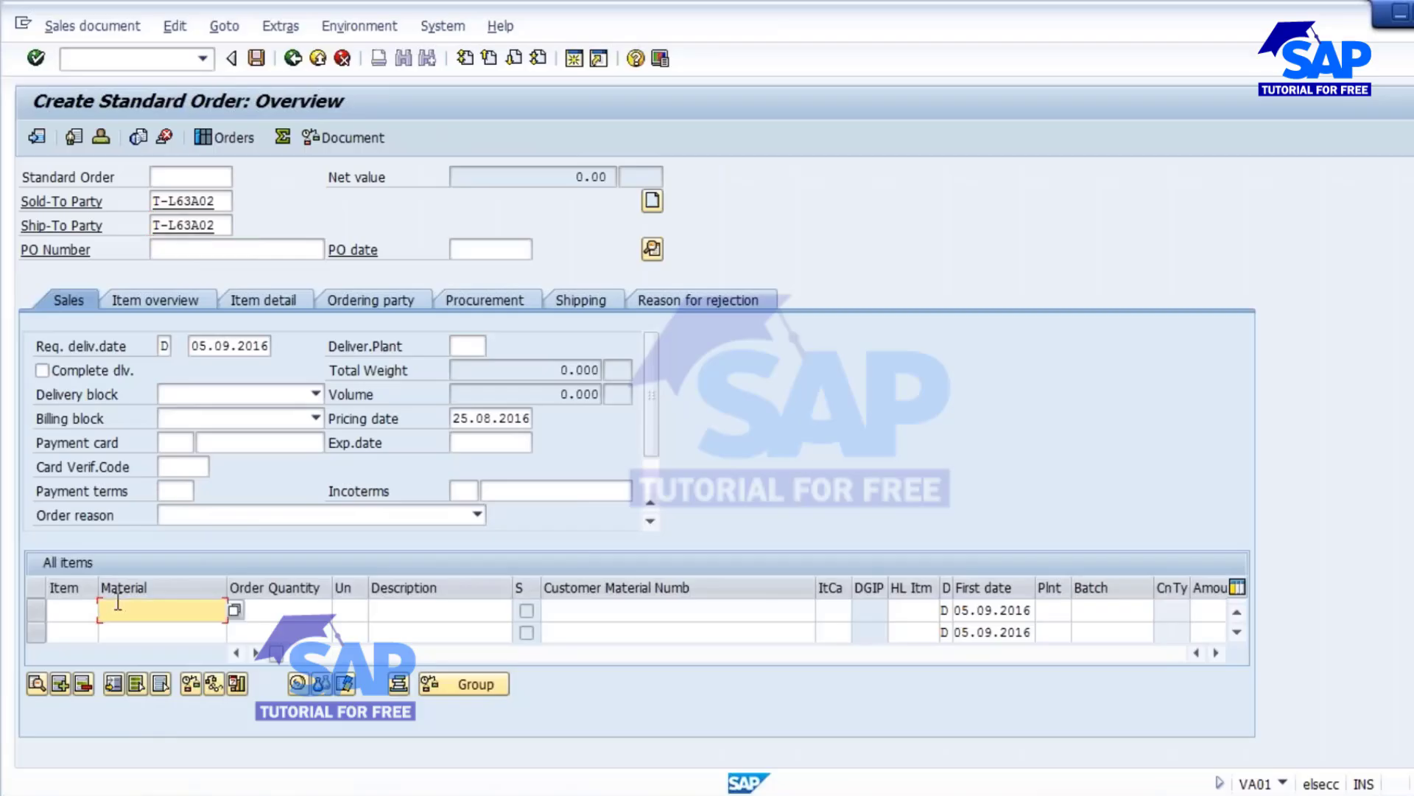
{"action": "type", "text": "1"}
{"action": "key", "text": "Down"}
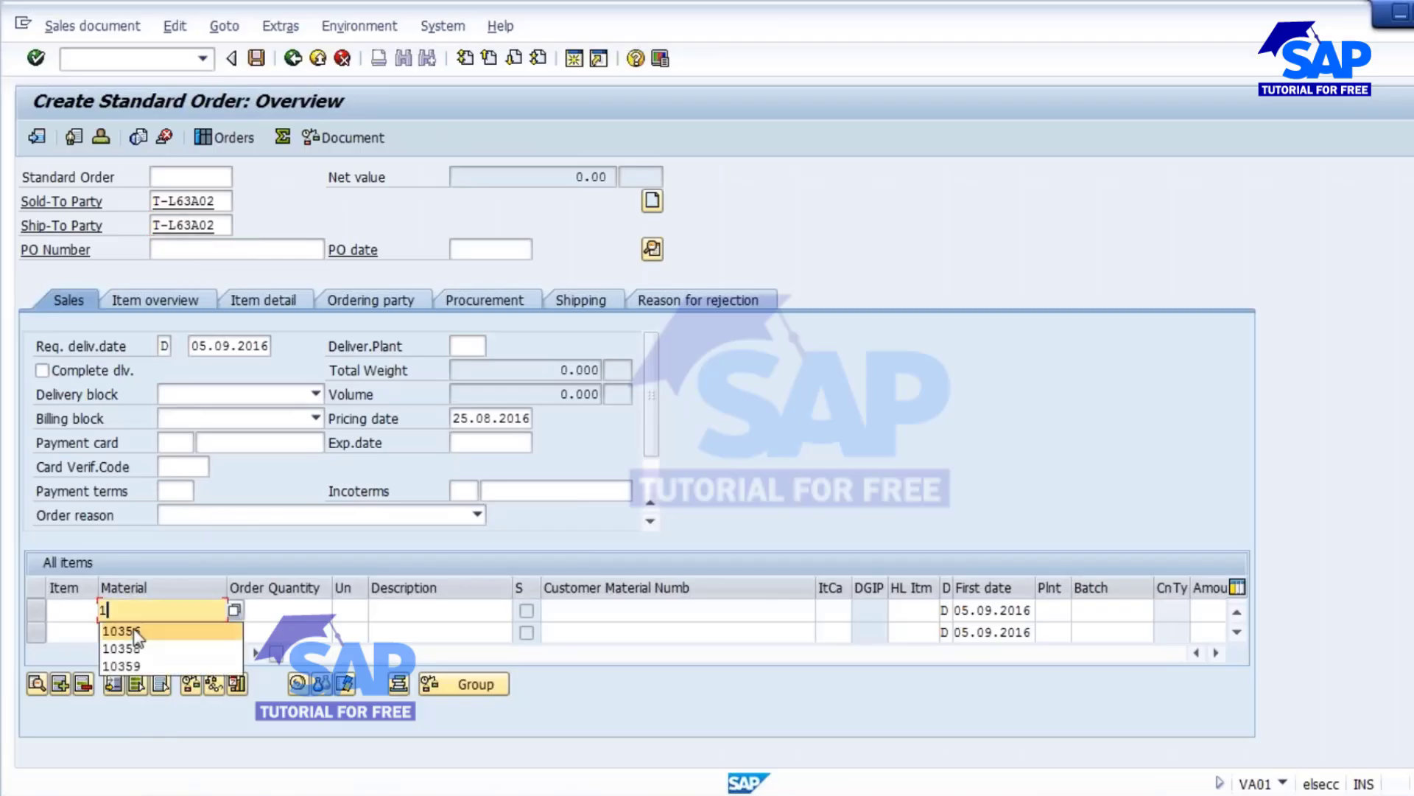
{"action": "key", "text": "Tab"}
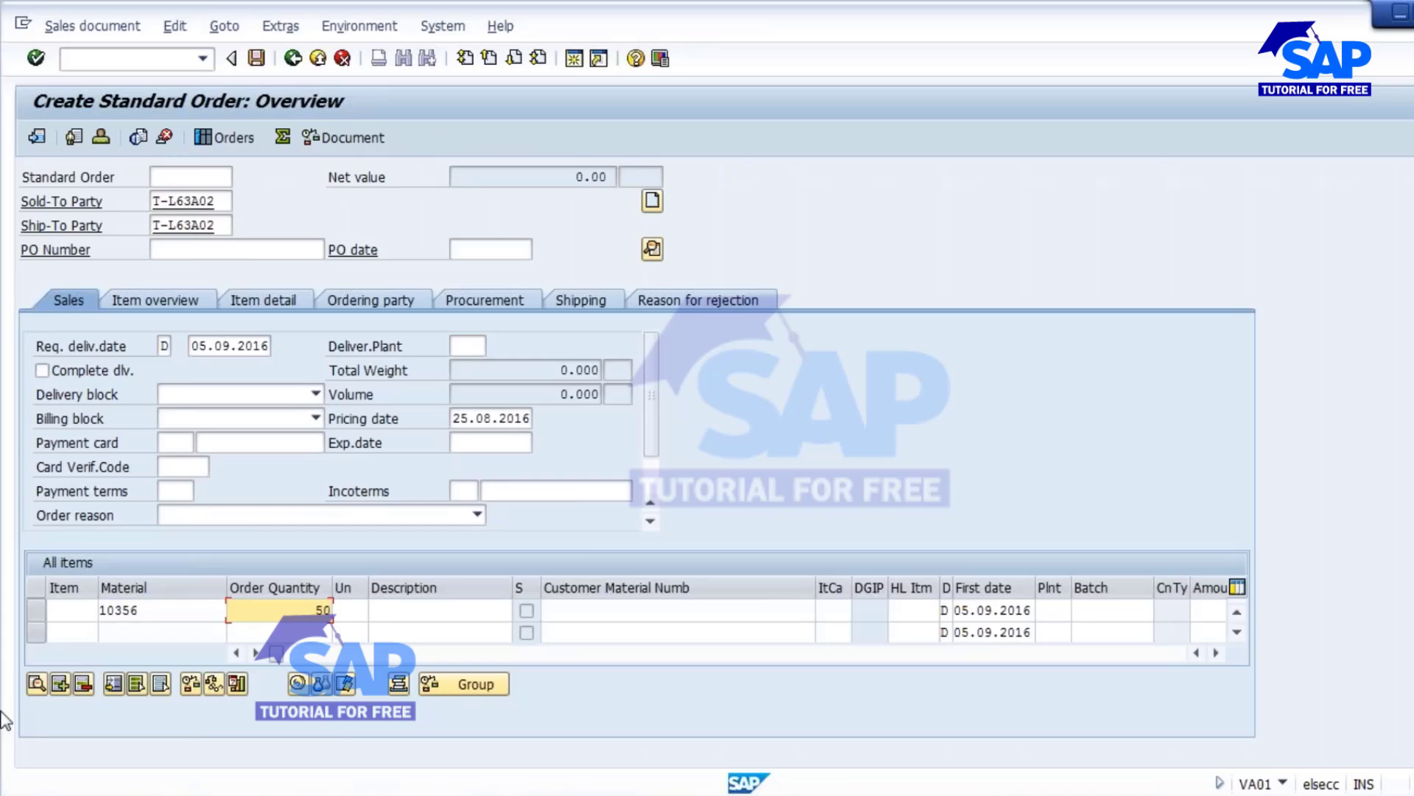
Set the order's delivering plant to 1000 and accept the complete delivery proposal for the item
{"action": "left_click", "coordinate": [469, 349]}
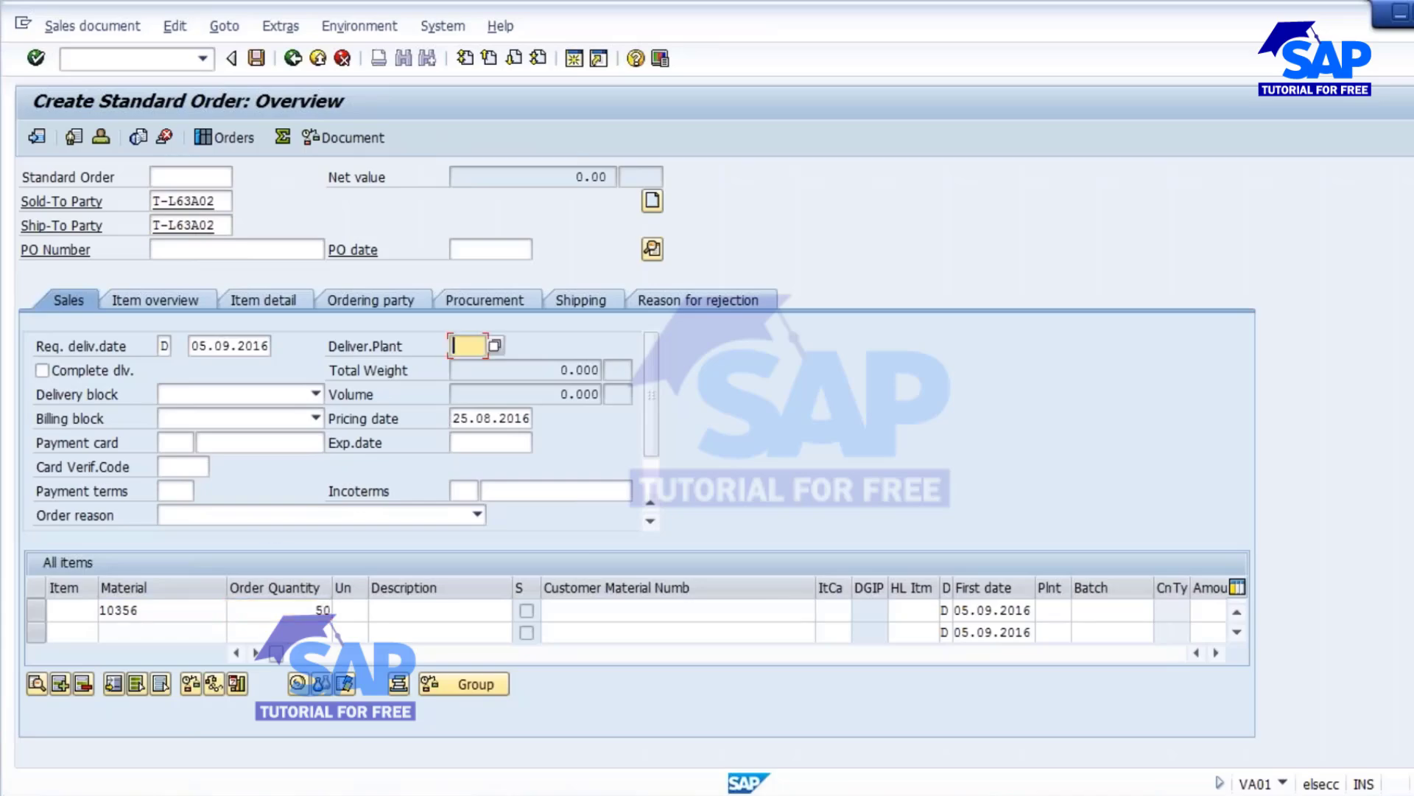
{"action": "left_click", "coordinate": [476, 368]}
{"action": "key", "text": "Return"}
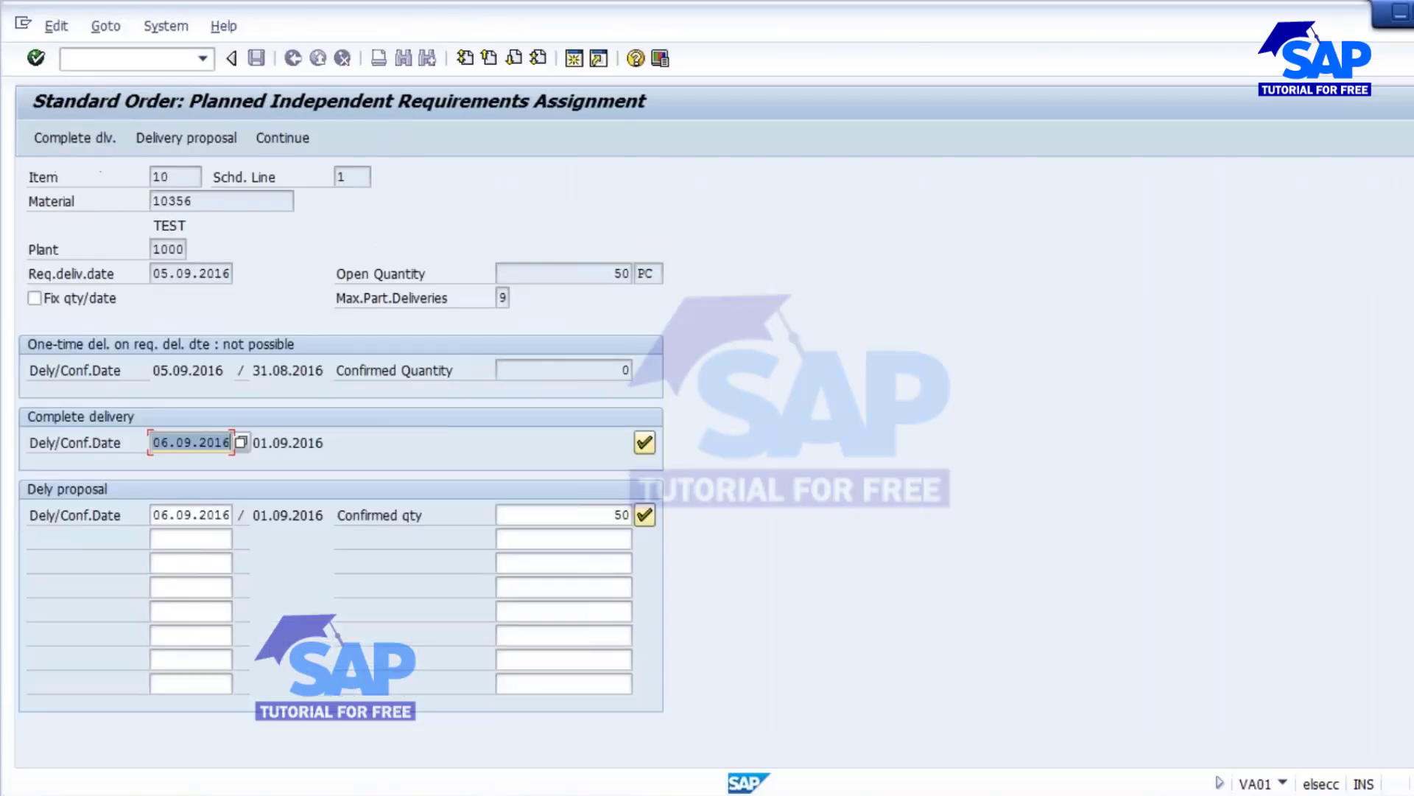
{"action": "left_click", "coordinate": [49, 140]}
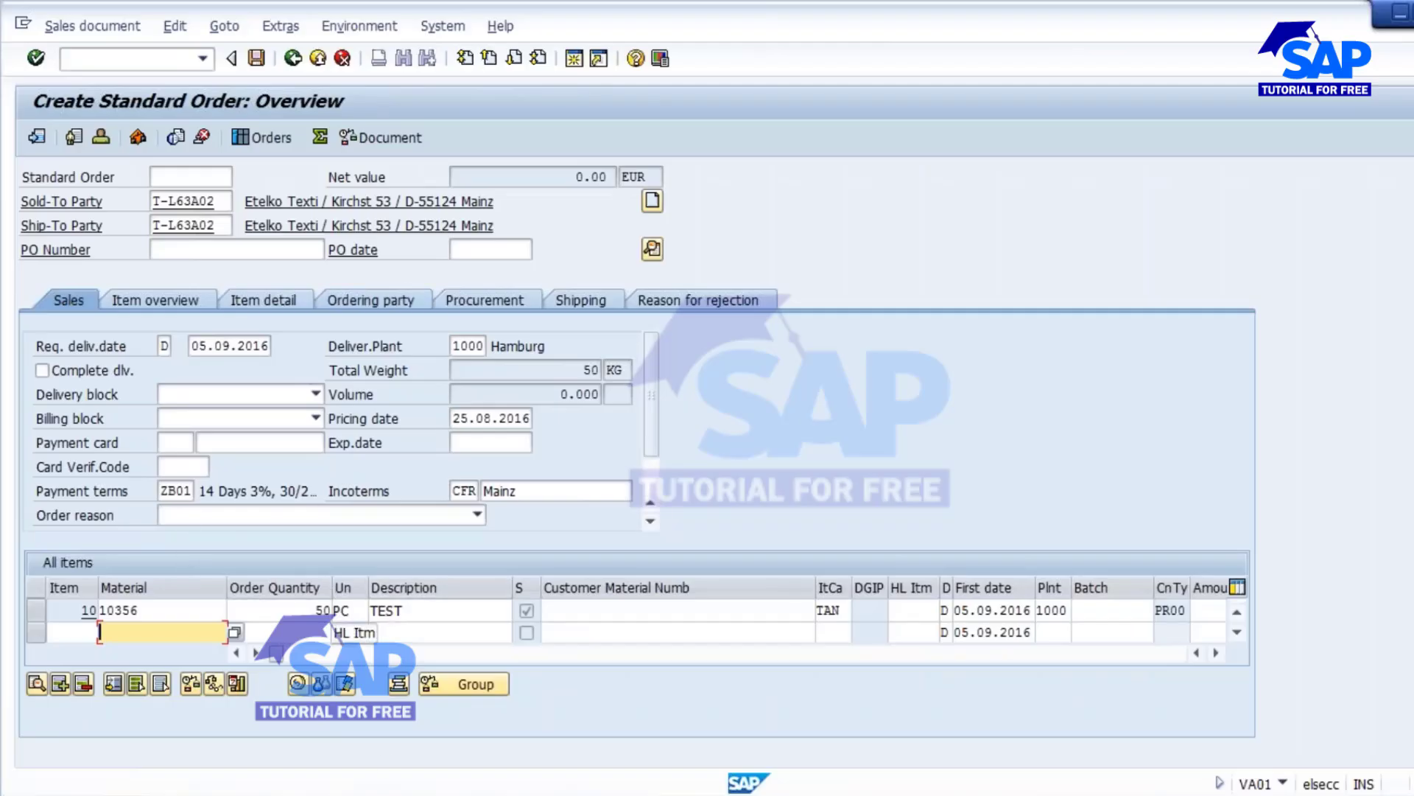
Review the planned independent requirements in the stock/requirements list of material 10356, and return to the sales order
{"action": "mouse_move", "coordinate": [724, 788]}
{"action": "left_click", "coordinate": [398, 708]}
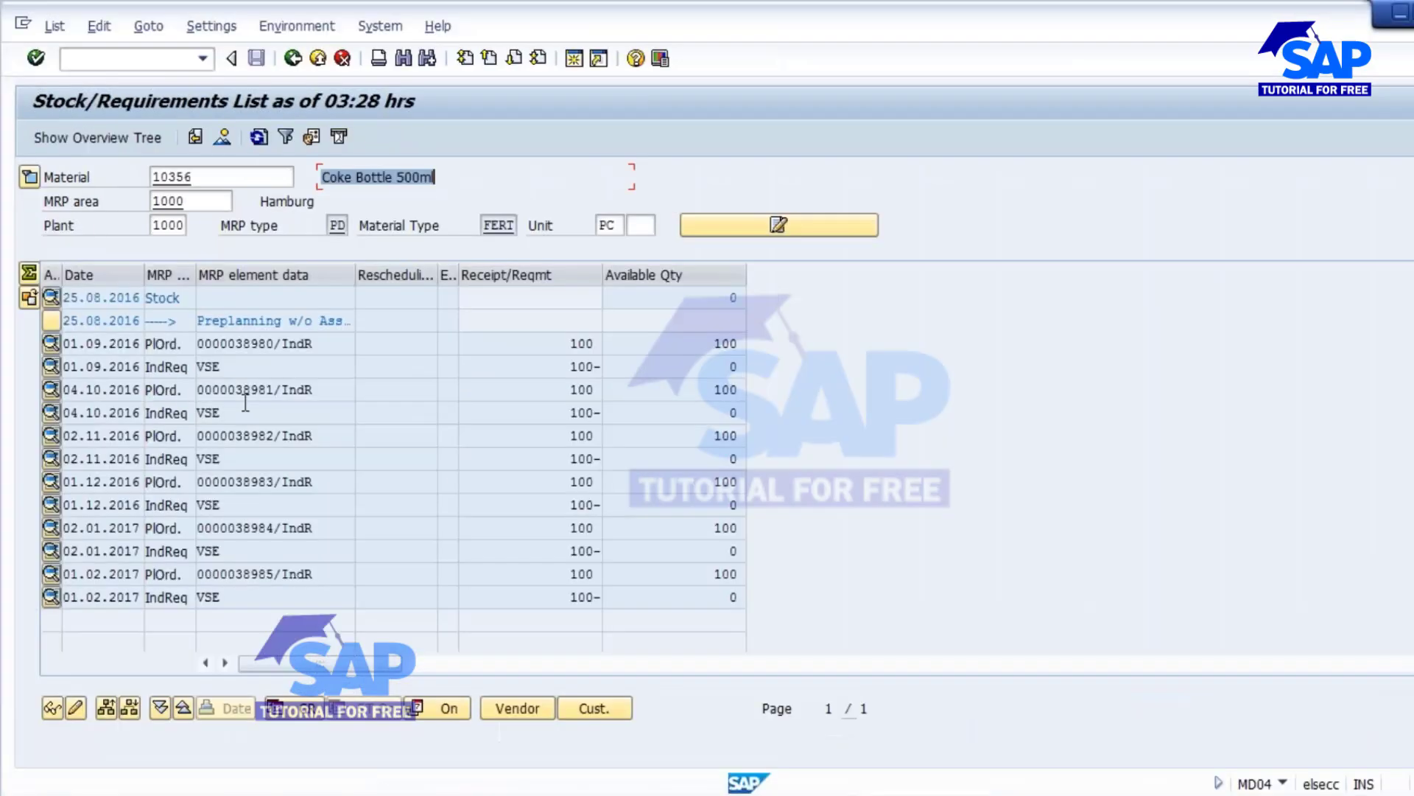
{"action": "left_click", "coordinate": [236, 413]}
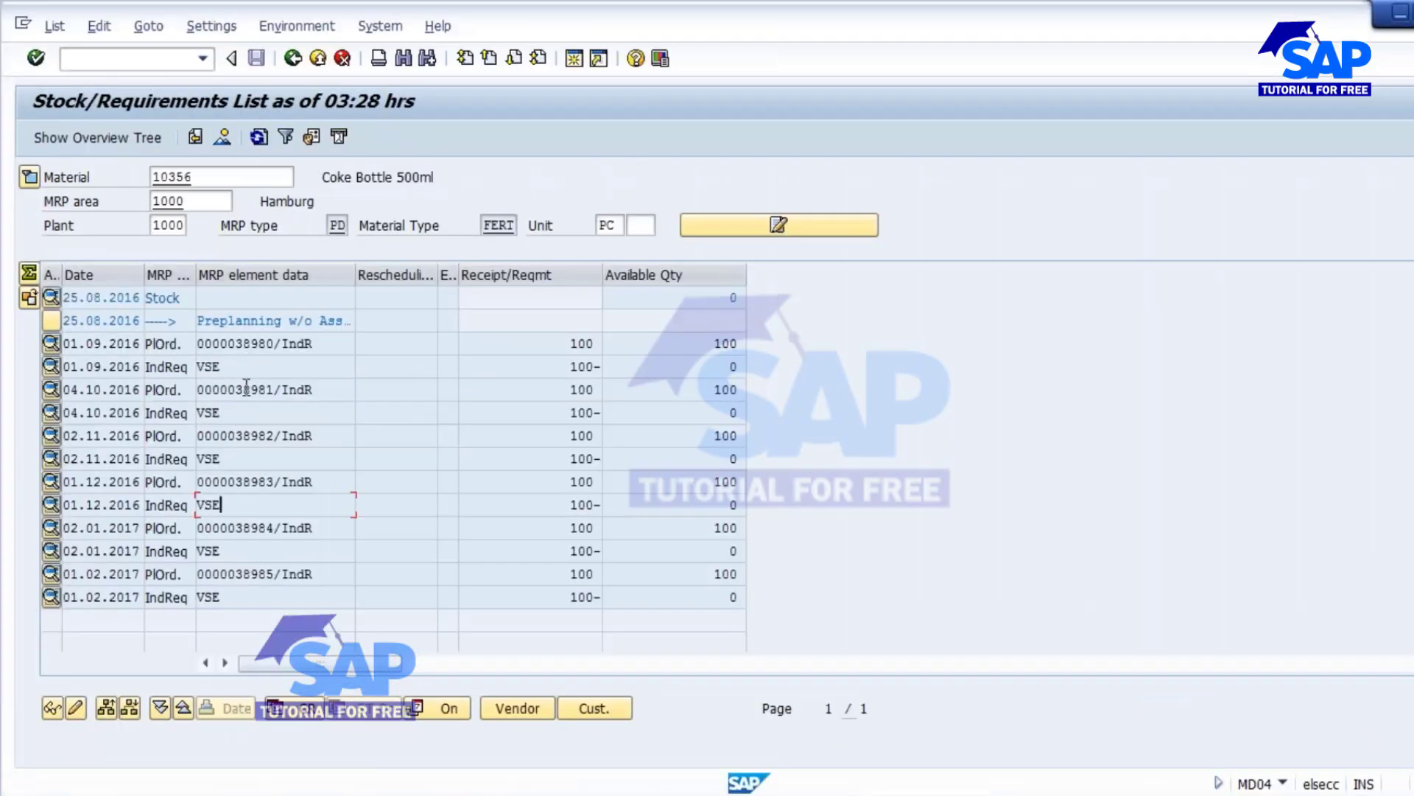
{"action": "key", "text": "alt+Tab"}
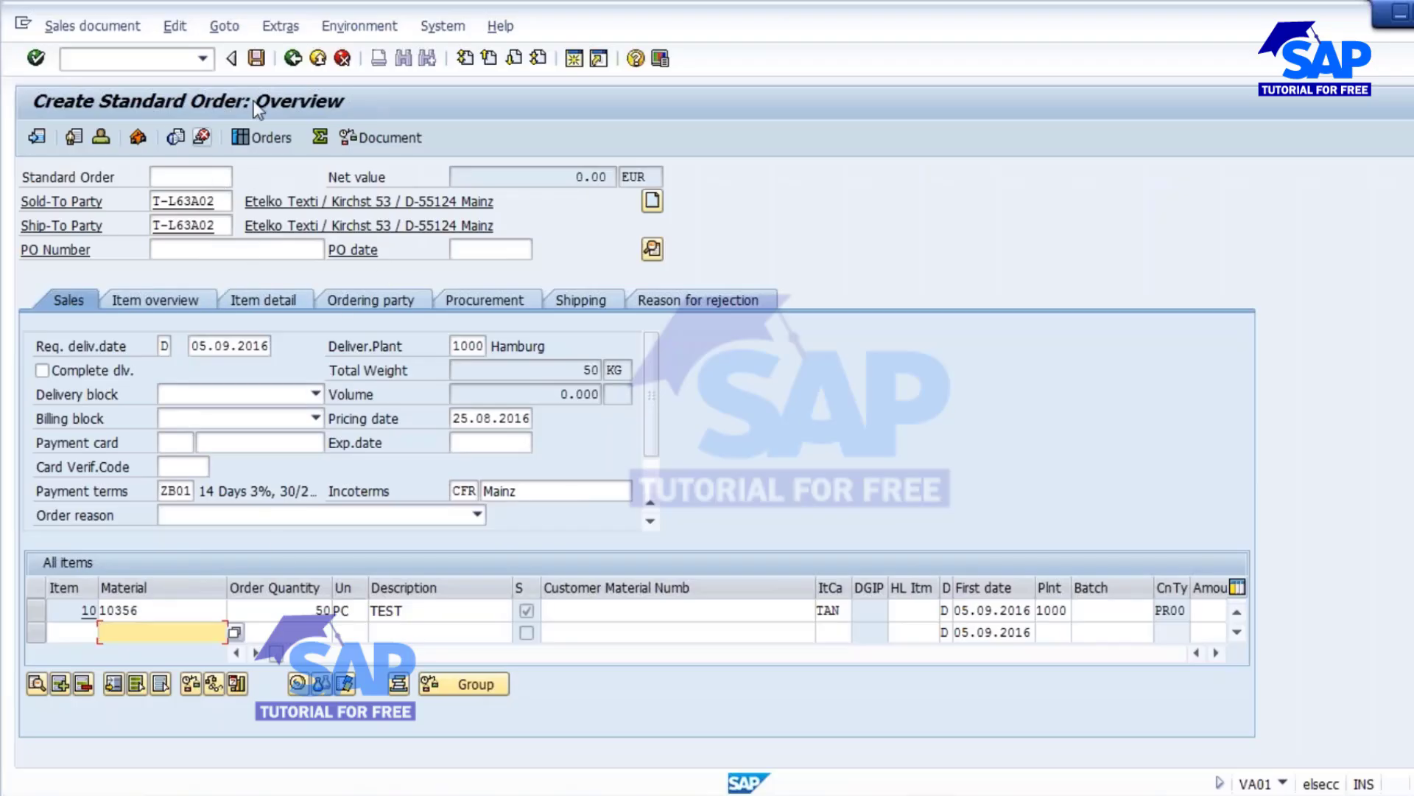
Compare the order item's requirement type in the procurement data with the customer requirements type of strategy 50 in the strategy overview
{"action": "left_click", "coordinate": [504, 304]}
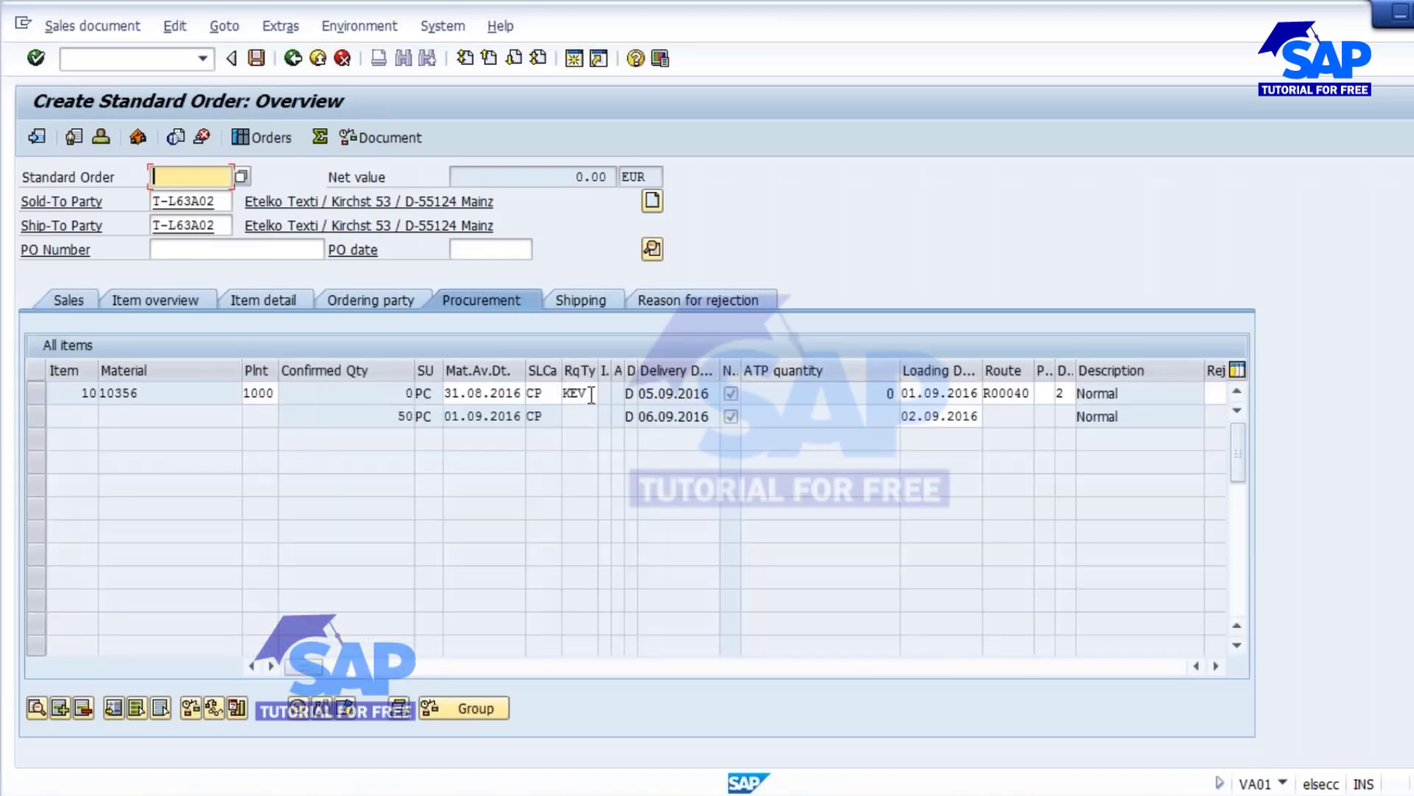
{"action": "double_click", "coordinate": [576, 394]}
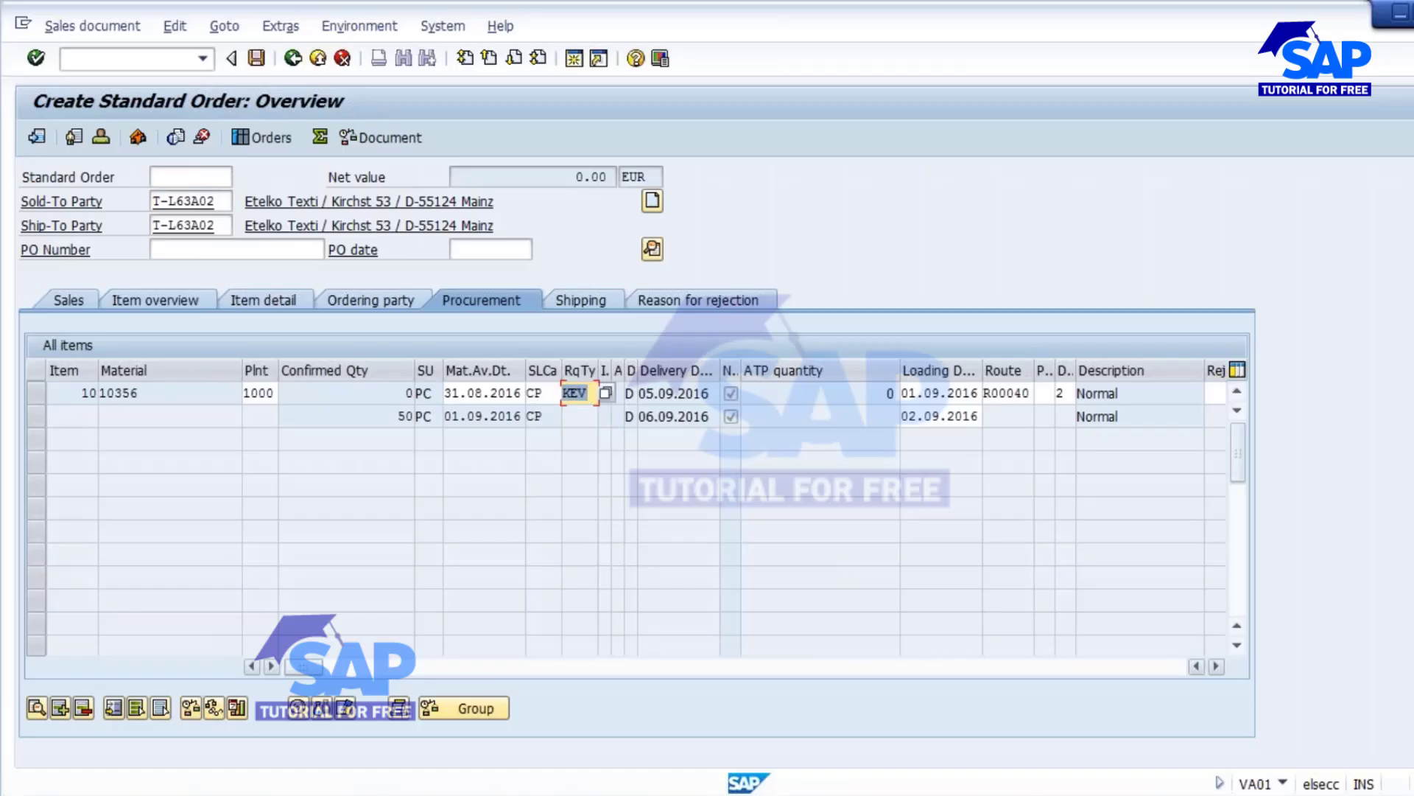
{"action": "key", "text": "alt+Tab"}
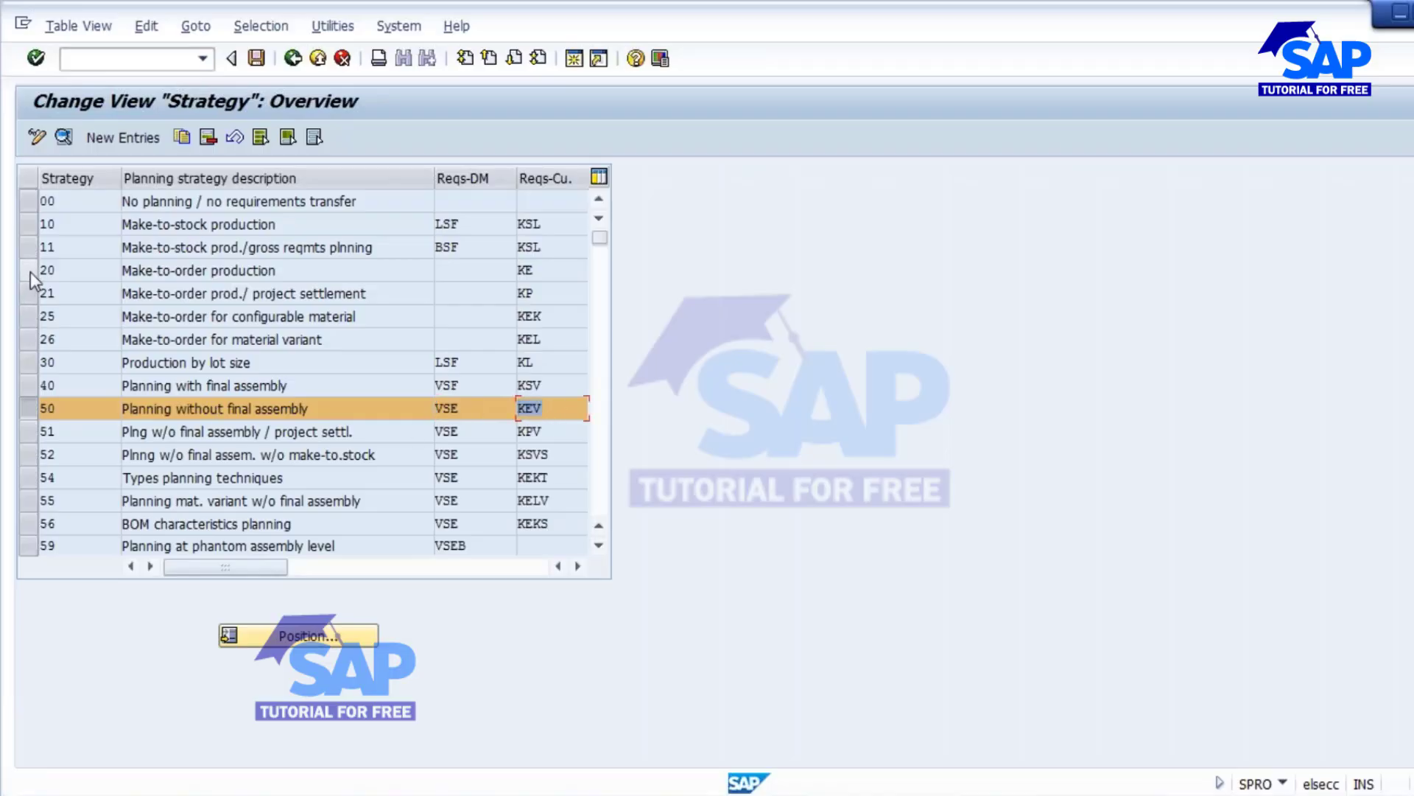
{"action": "left_click", "coordinate": [30, 272]}
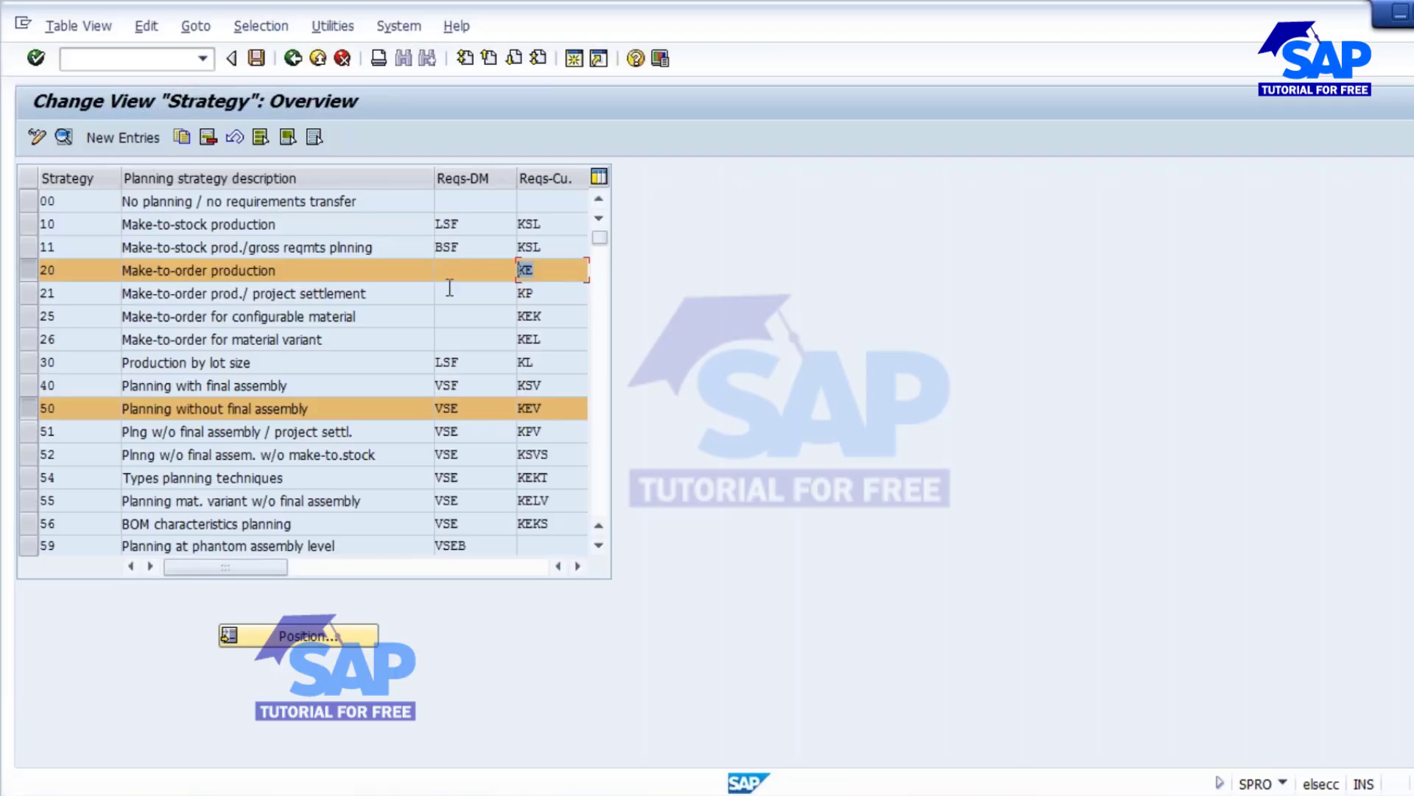
{"action": "left_click", "coordinate": [30, 271]}
{"action": "left_click", "coordinate": [565, 411]}
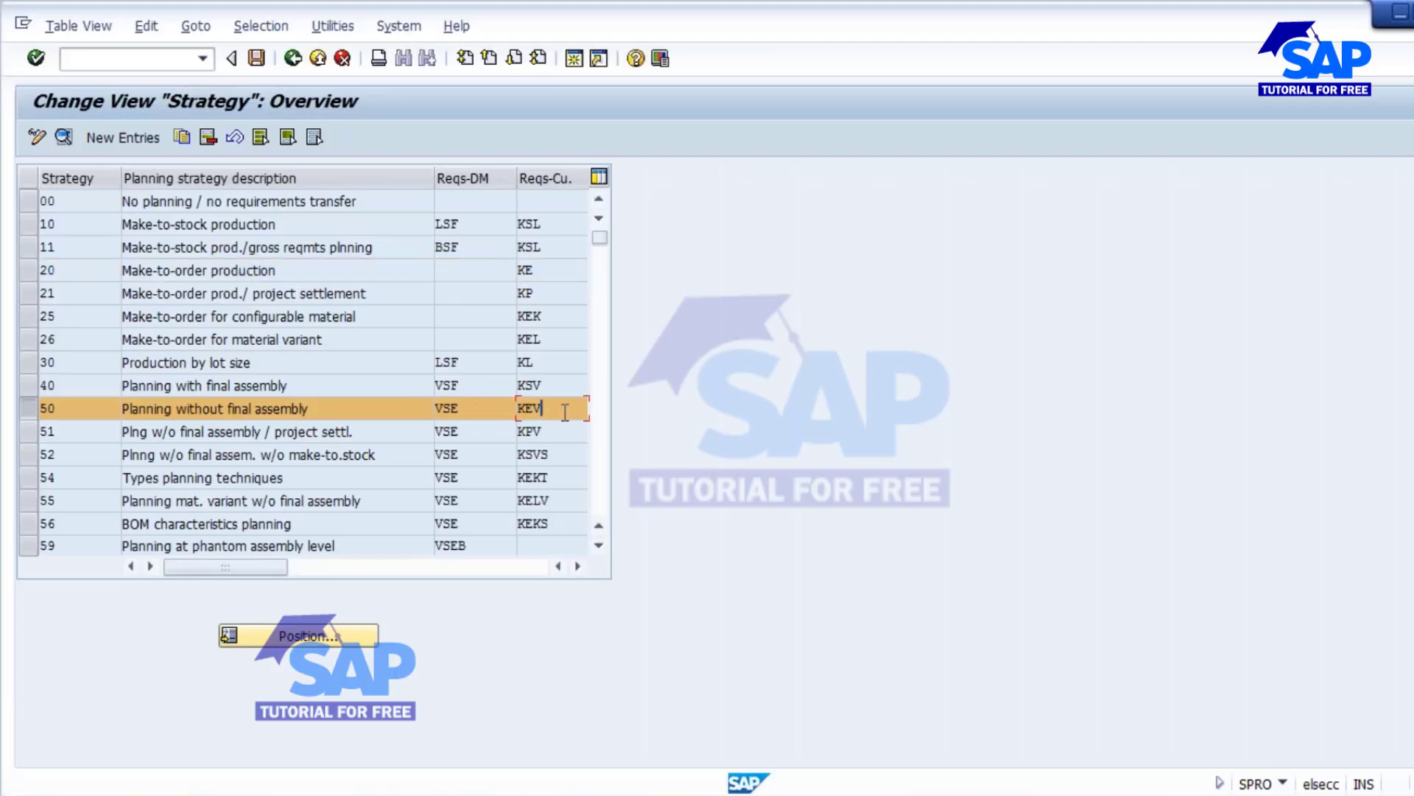
{"action": "double_click", "coordinate": [565, 411]}
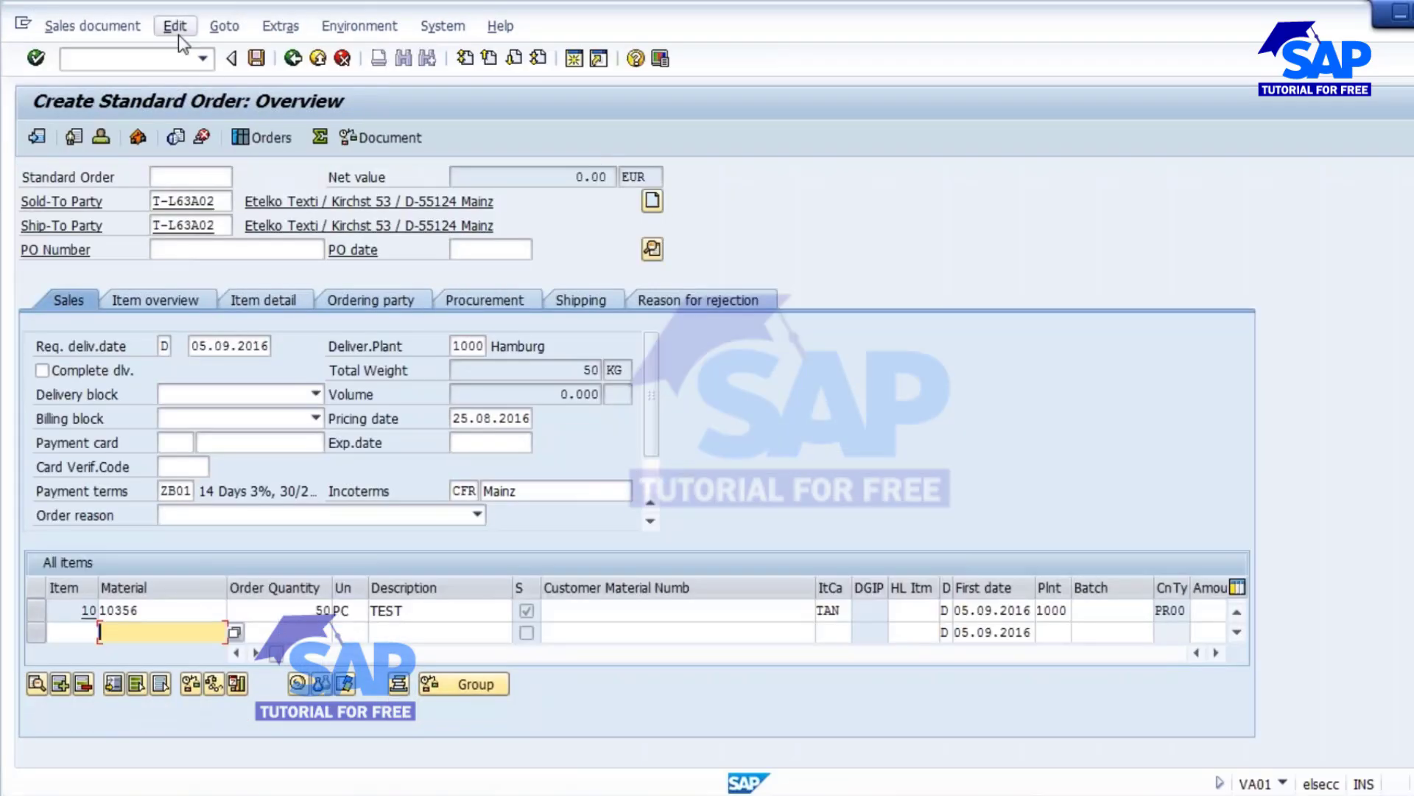
Check the sales order's incompletion log and save the order
{"action": "left_click", "coordinate": [178, 34]}
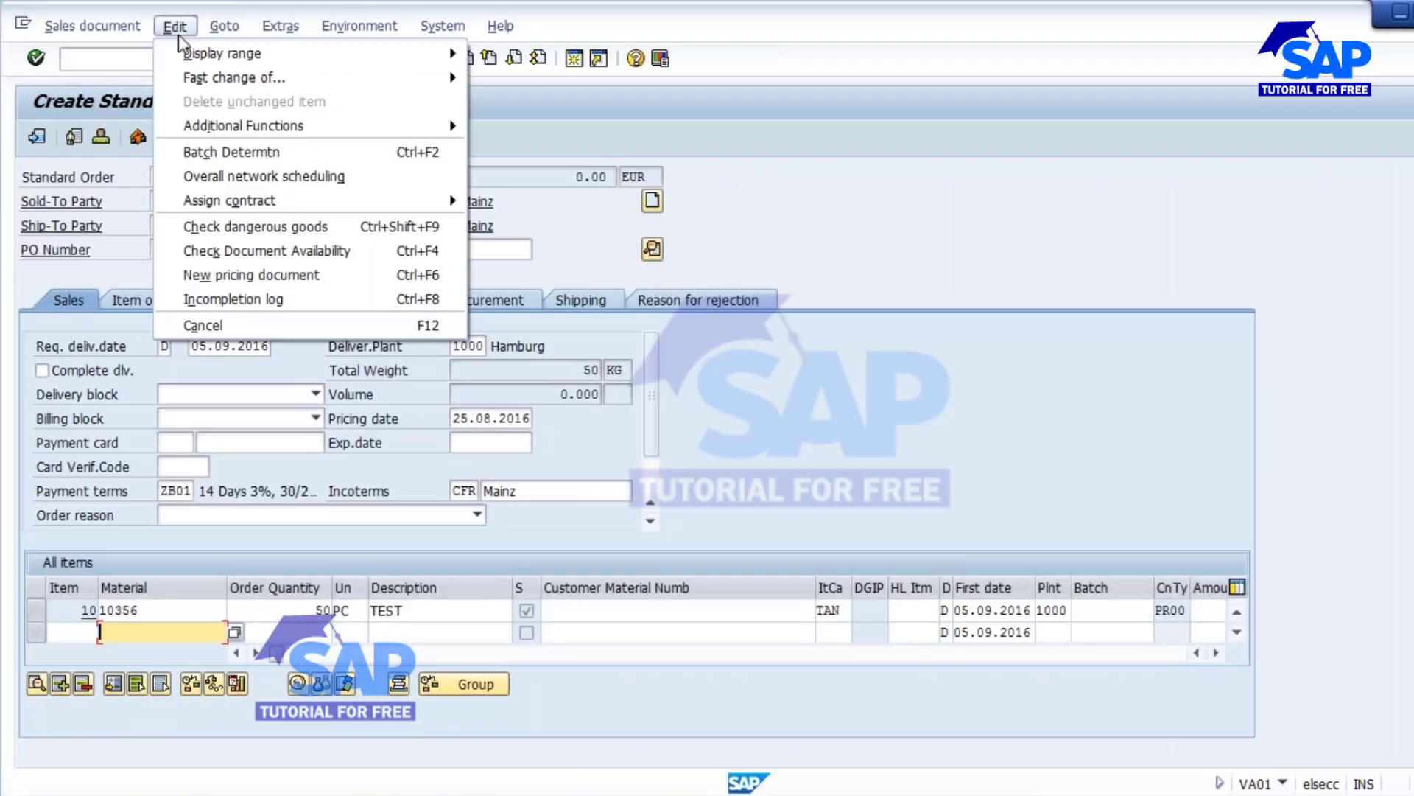
{"action": "left_click", "coordinate": [216, 299]}
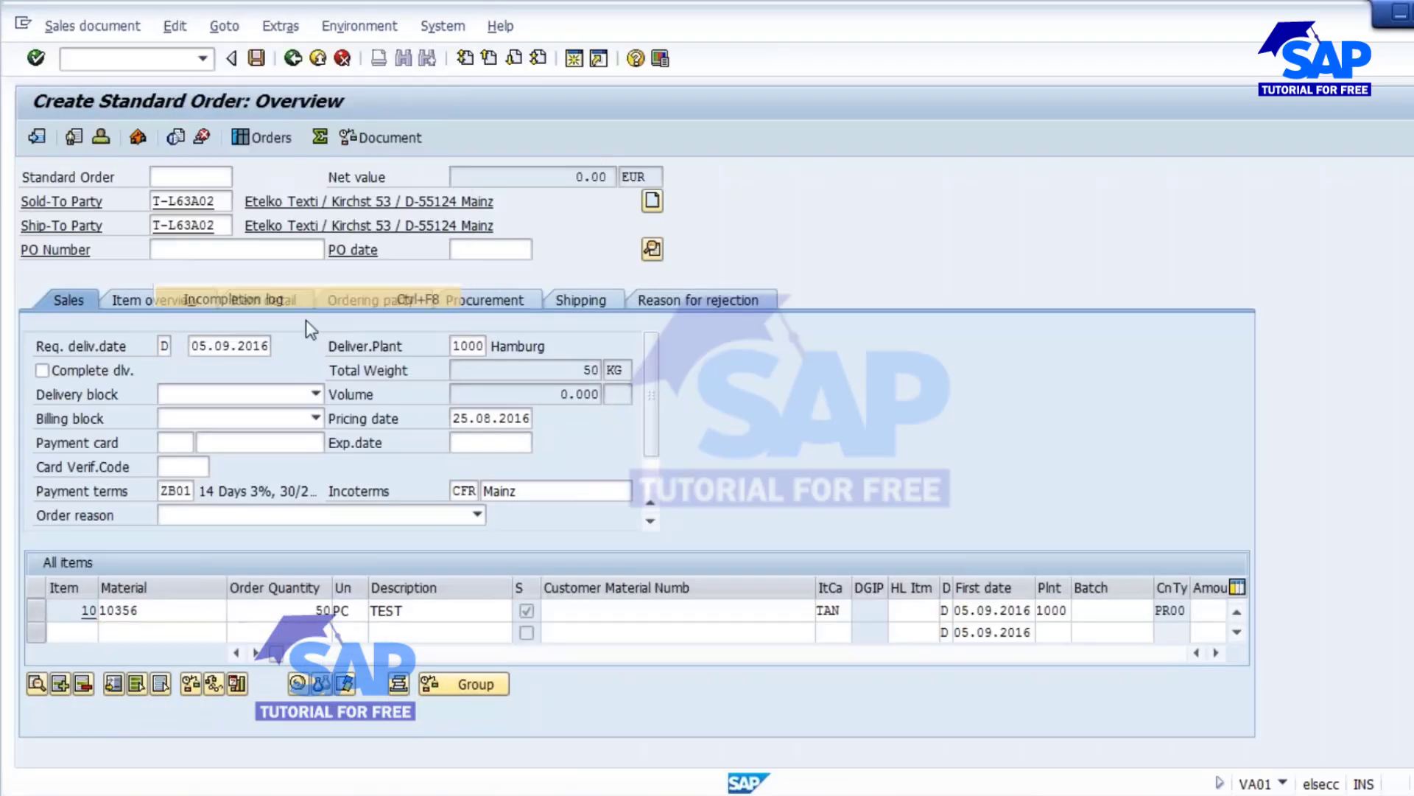
{"action": "left_click", "coordinate": [256, 59]}
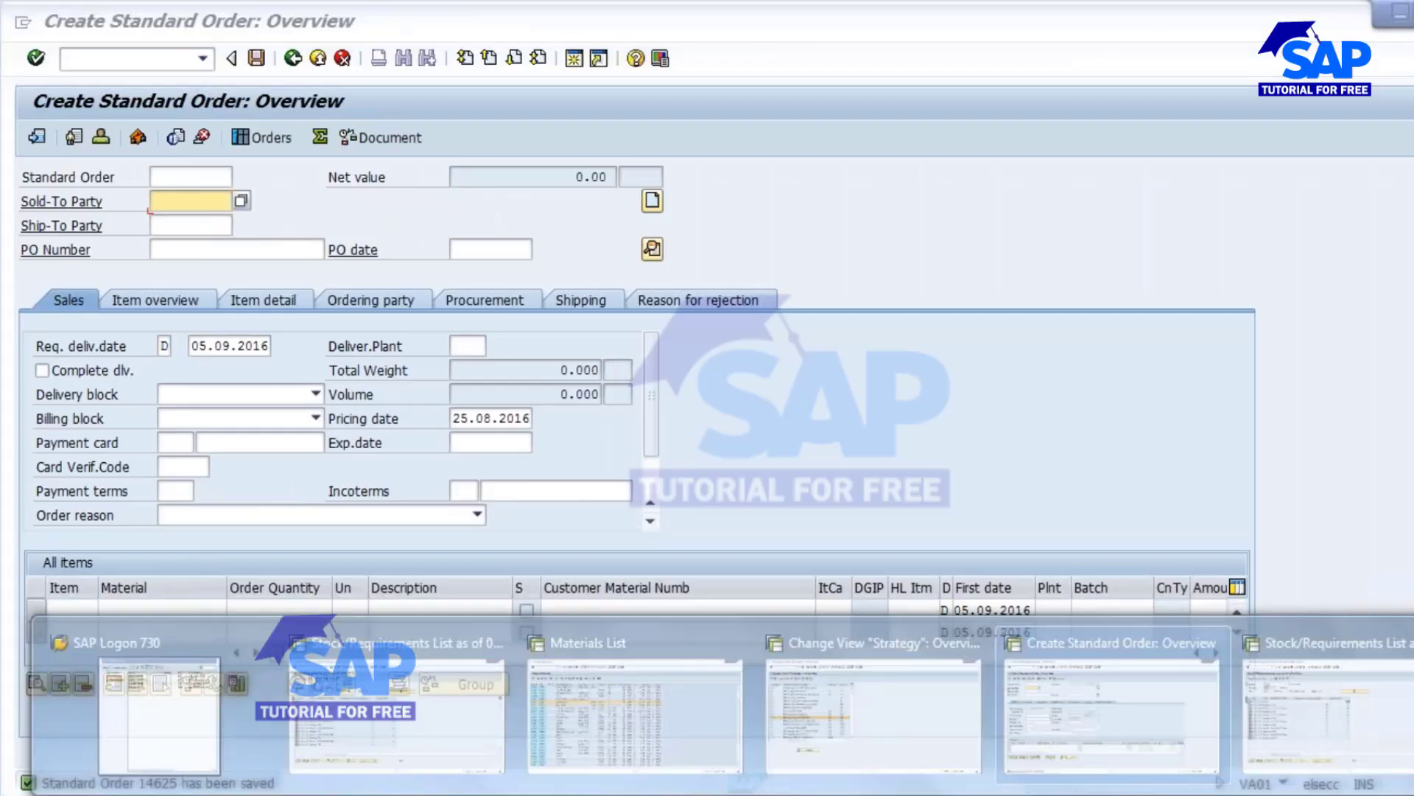
Refresh the stock/requirements list of material 10356 and examine the sales order lines and the independent requirement dated 01.09.2016
{"action": "left_click", "coordinate": [395, 681]}
{"action": "left_click", "coordinate": [256, 138]}
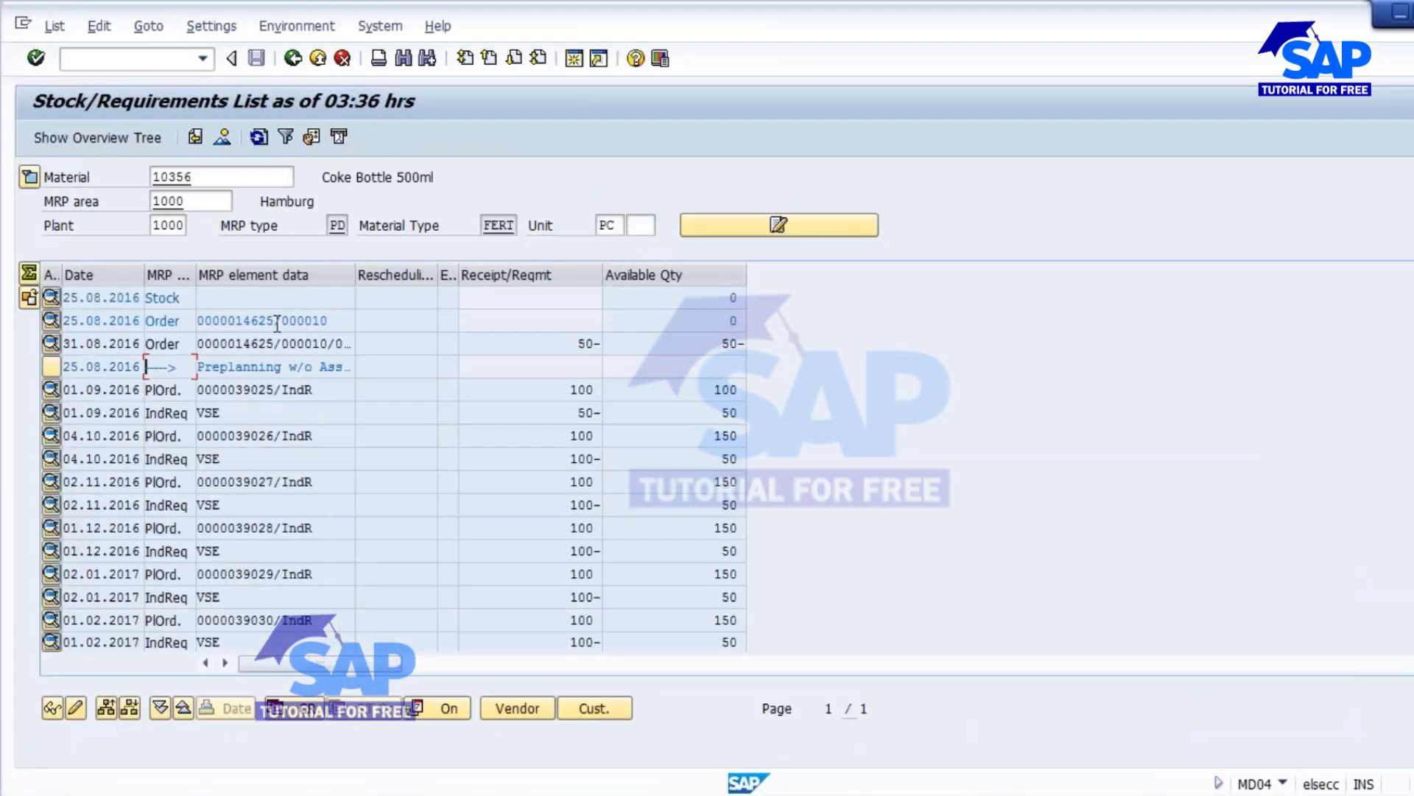
{"action": "left_click", "coordinate": [276, 319]}
{"action": "left_click_drag", "start_coordinate": [234, 347], "coordinate": [268, 347]}
{"action": "left_click", "coordinate": [82, 413]}
{"action": "left_click_drag", "start_coordinate": [220, 413], "coordinate": [196, 413]}
{"action": "left_click_drag", "start_coordinate": [571, 412], "coordinate": [621, 405]}
{"action": "left_click_drag", "start_coordinate": [228, 413], "coordinate": [197, 413]}
{"action": "left_click_drag", "start_coordinate": [569, 413], "coordinate": [641, 414]}
Switch to the sales order session and run single-item, multi-level planning for material 10356 in plant 1000 with transaction MD02
{"action": "left_click", "coordinate": [766, 794]}
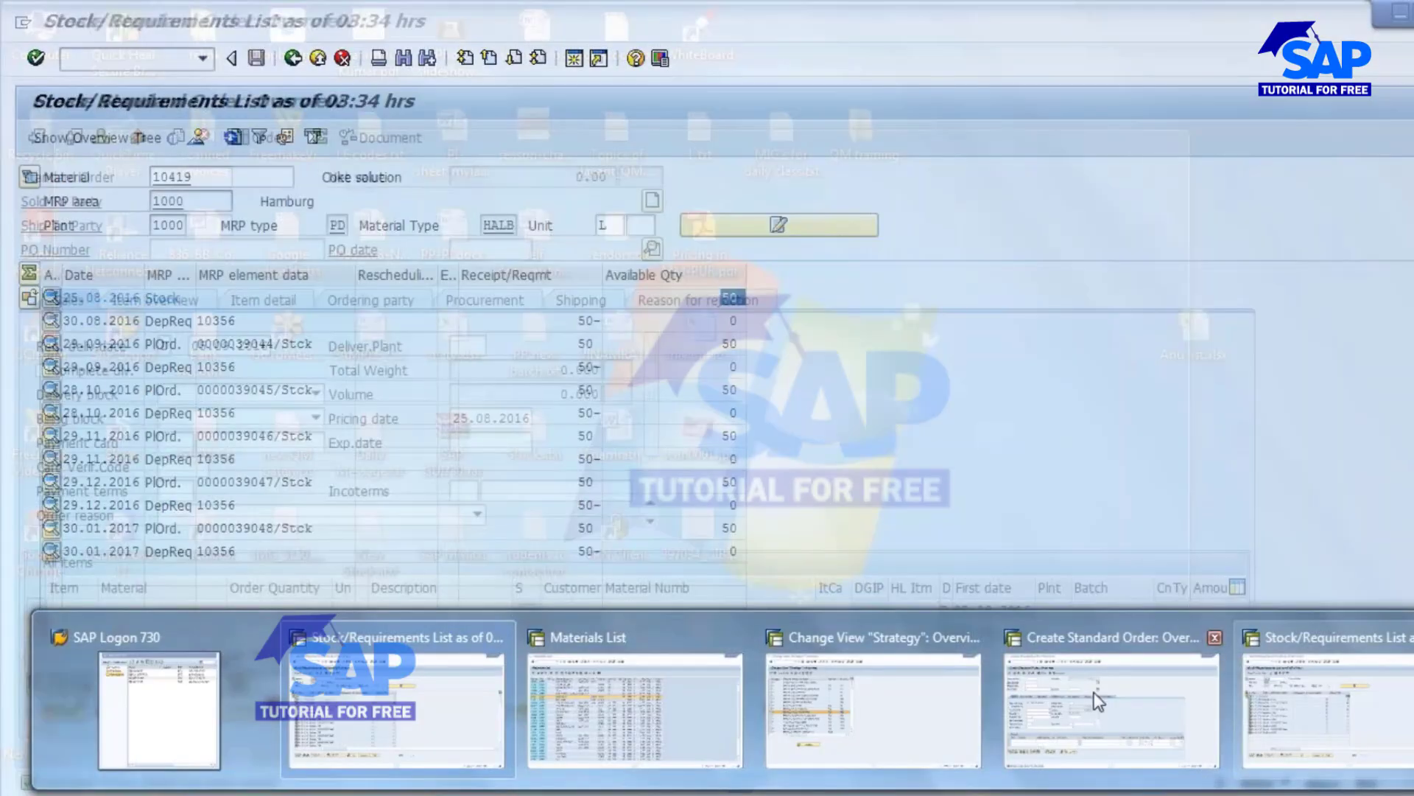
{"action": "left_click", "coordinate": [1094, 691]}
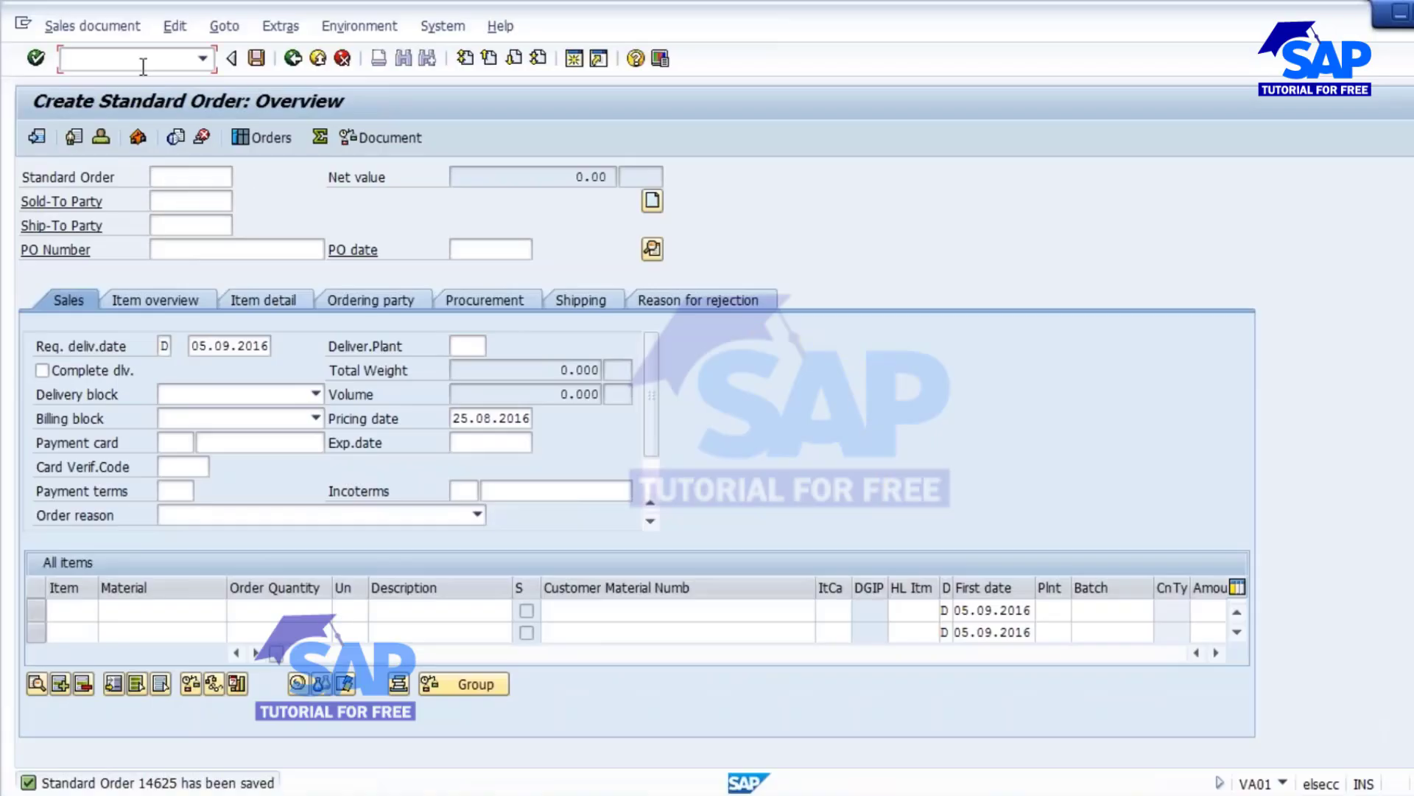
{"action": "type", "text": "/nmd02"}
{"action": "key", "text": "Return"}
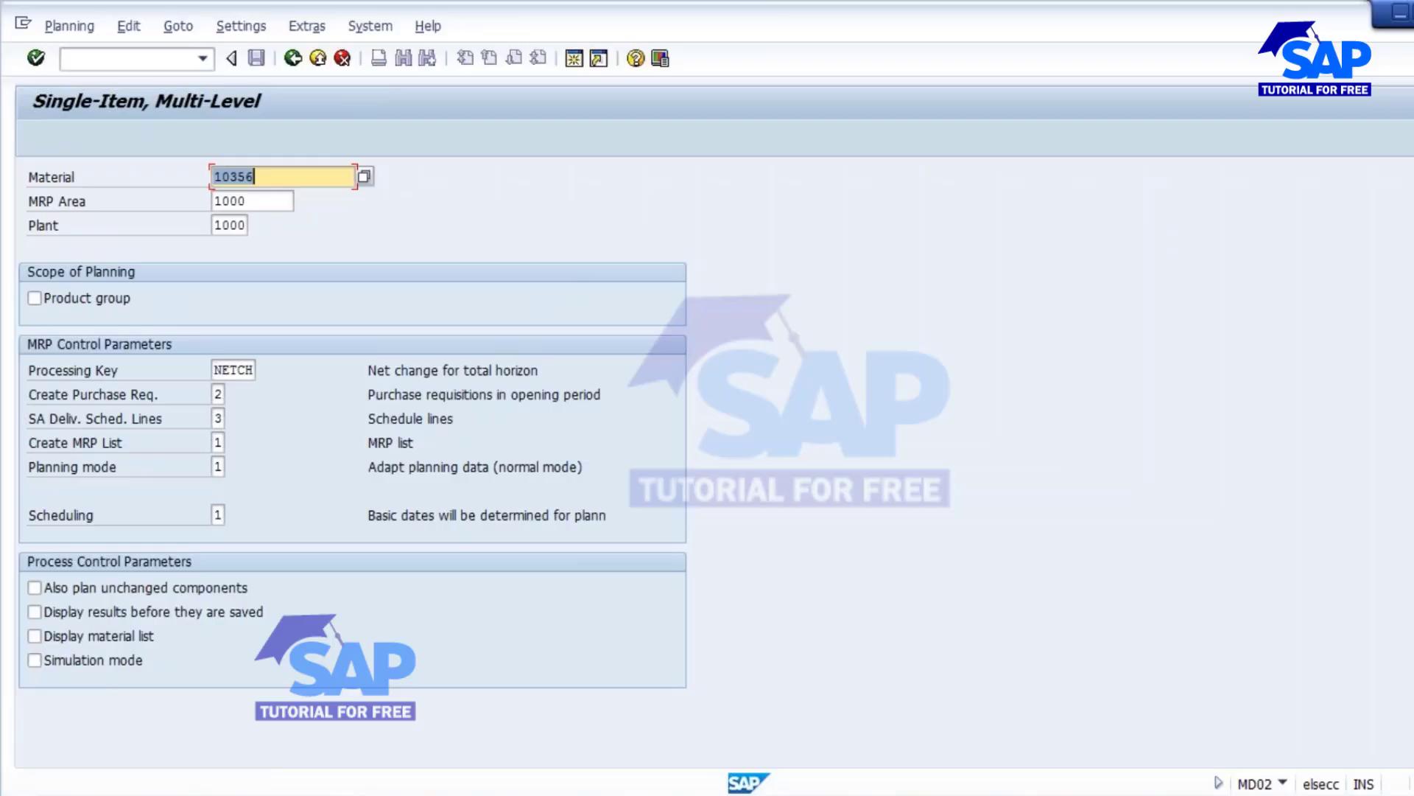
{"action": "key", "text": "Return"}
{"action": "key", "text": "Return"}
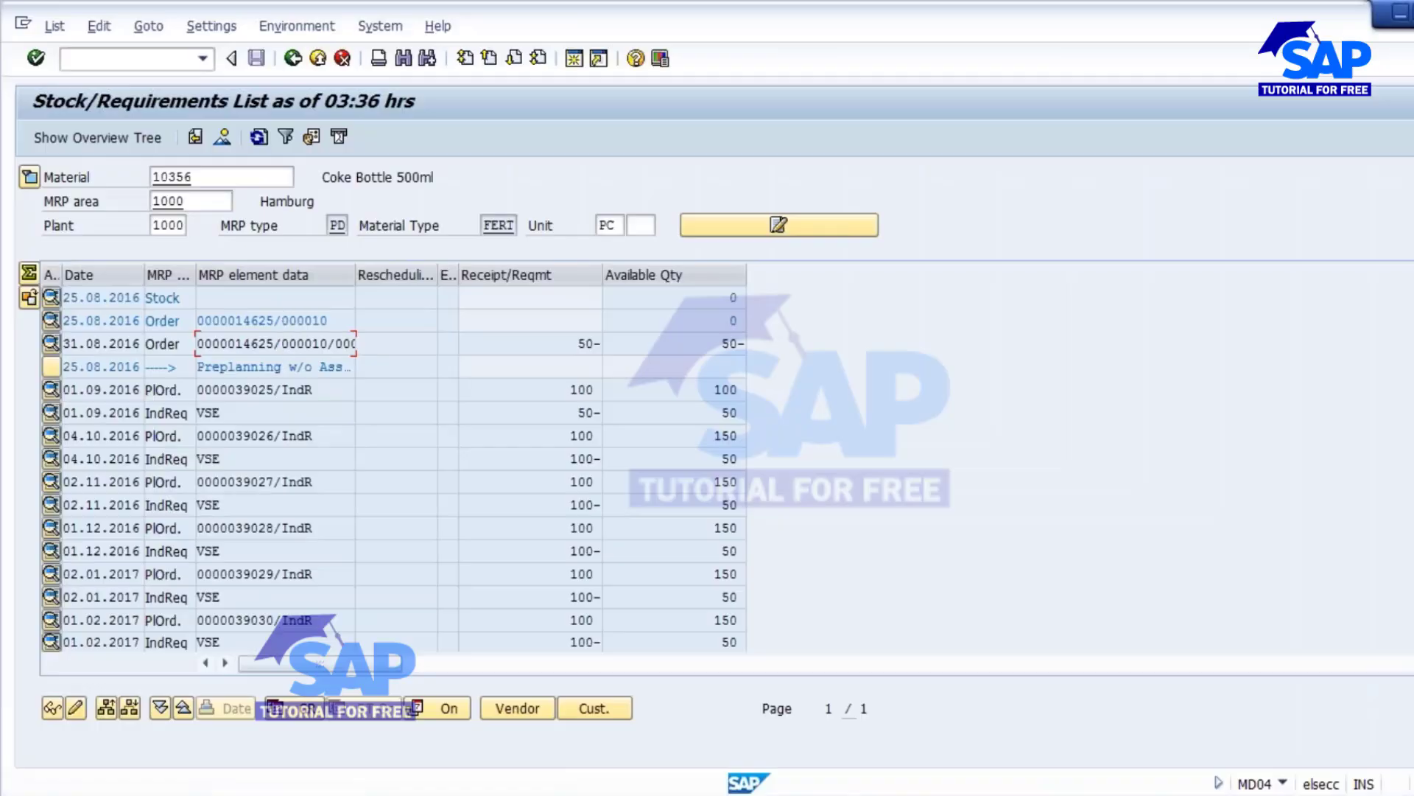
Refresh the stock/requirements list of material 10356 and view the details of the planned order dated 31.08.2016
{"action": "left_click", "coordinate": [259, 138]}
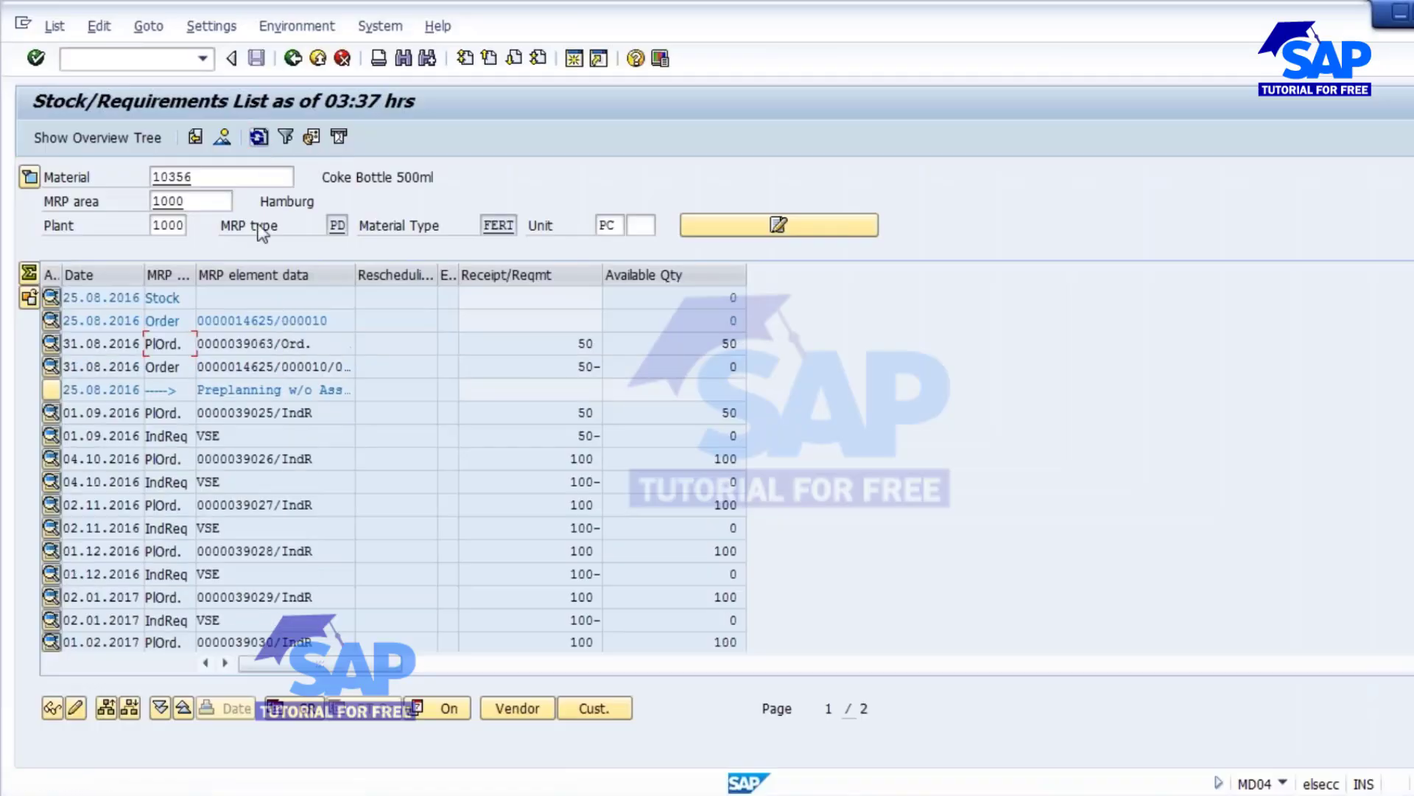
{"action": "left_click", "coordinate": [258, 343]}
{"action": "double_click", "coordinate": [258, 343]}
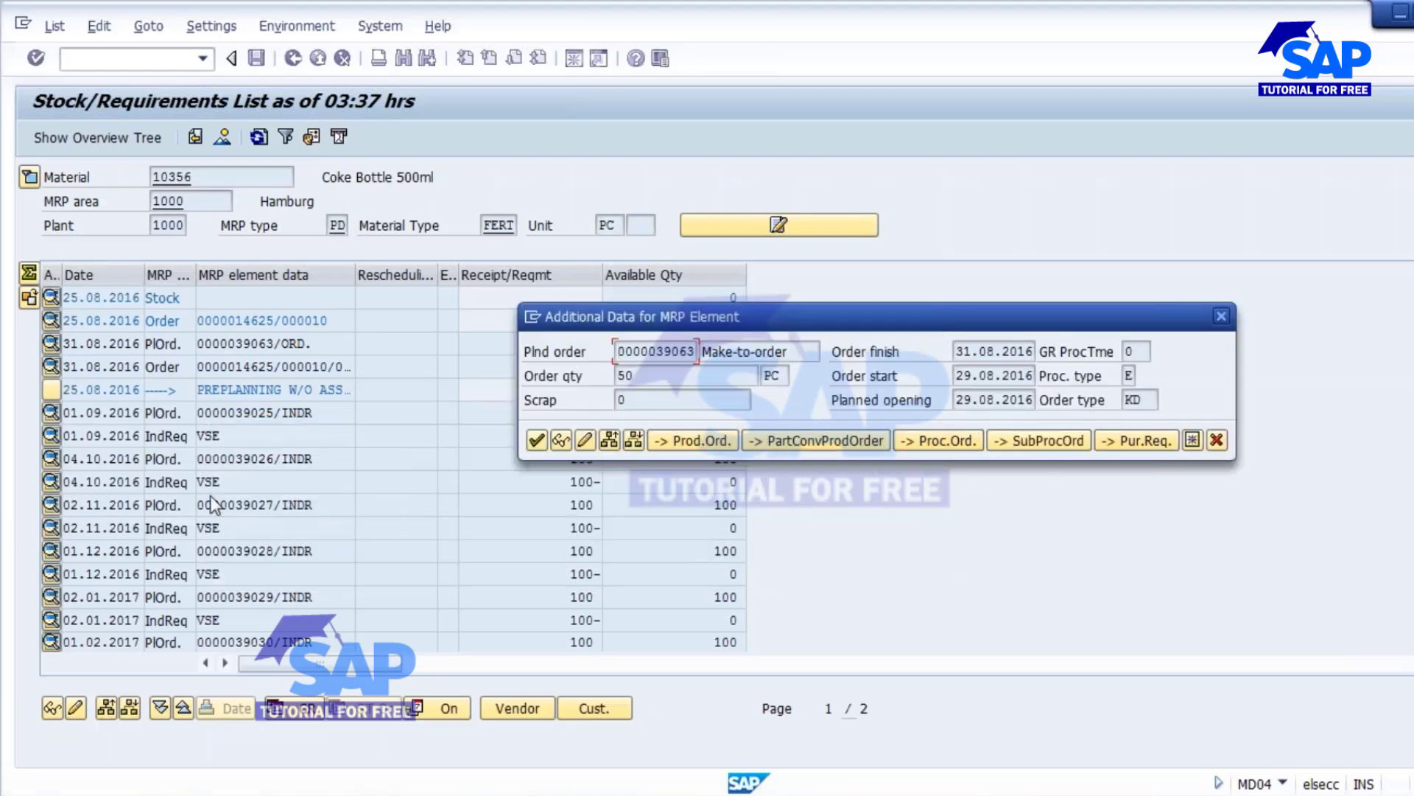
{"action": "left_click", "coordinate": [1217, 441]}
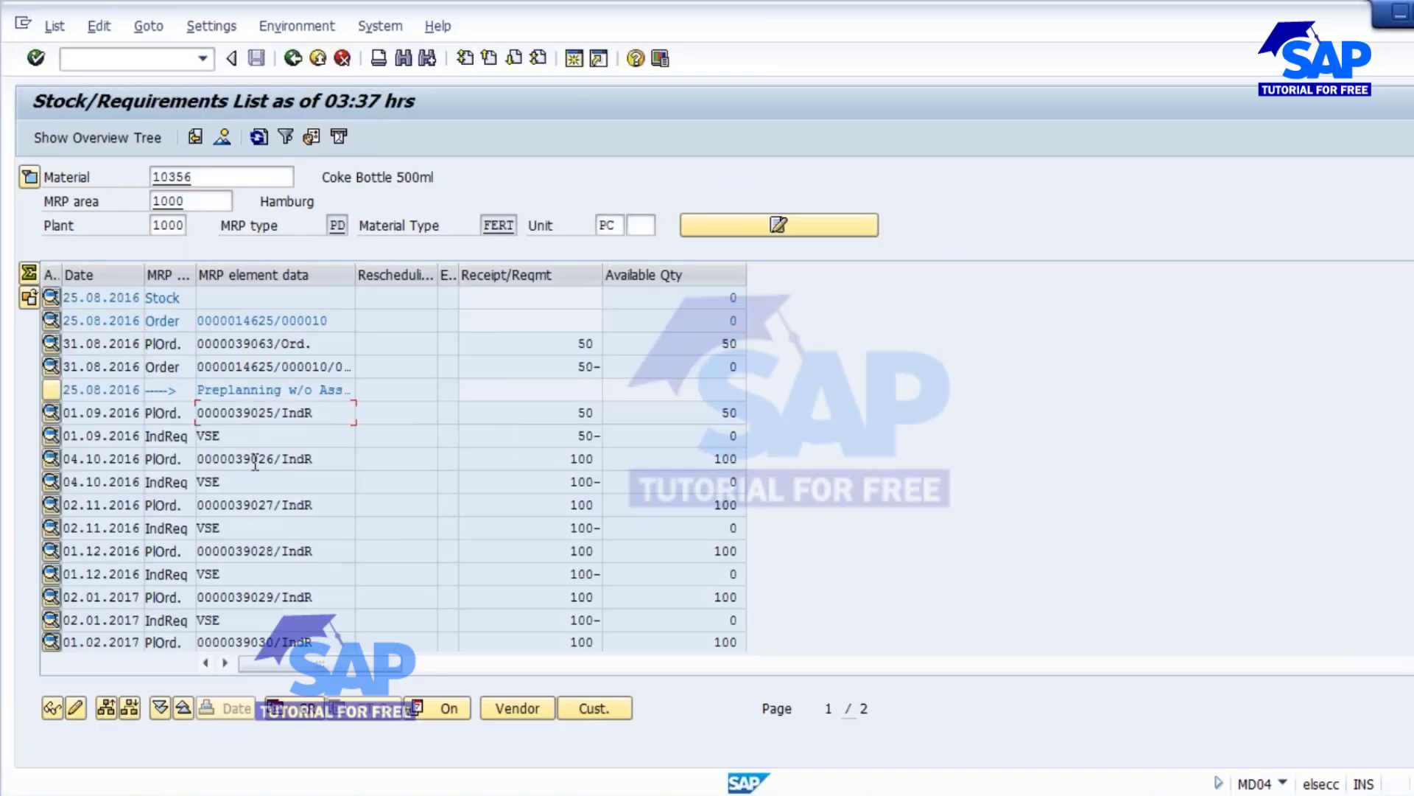
Compare the details of the planned order dated 04.10.2016 with those of the make-to-order planned order in the customer order segment
{"action": "left_click", "coordinate": [51, 459]}
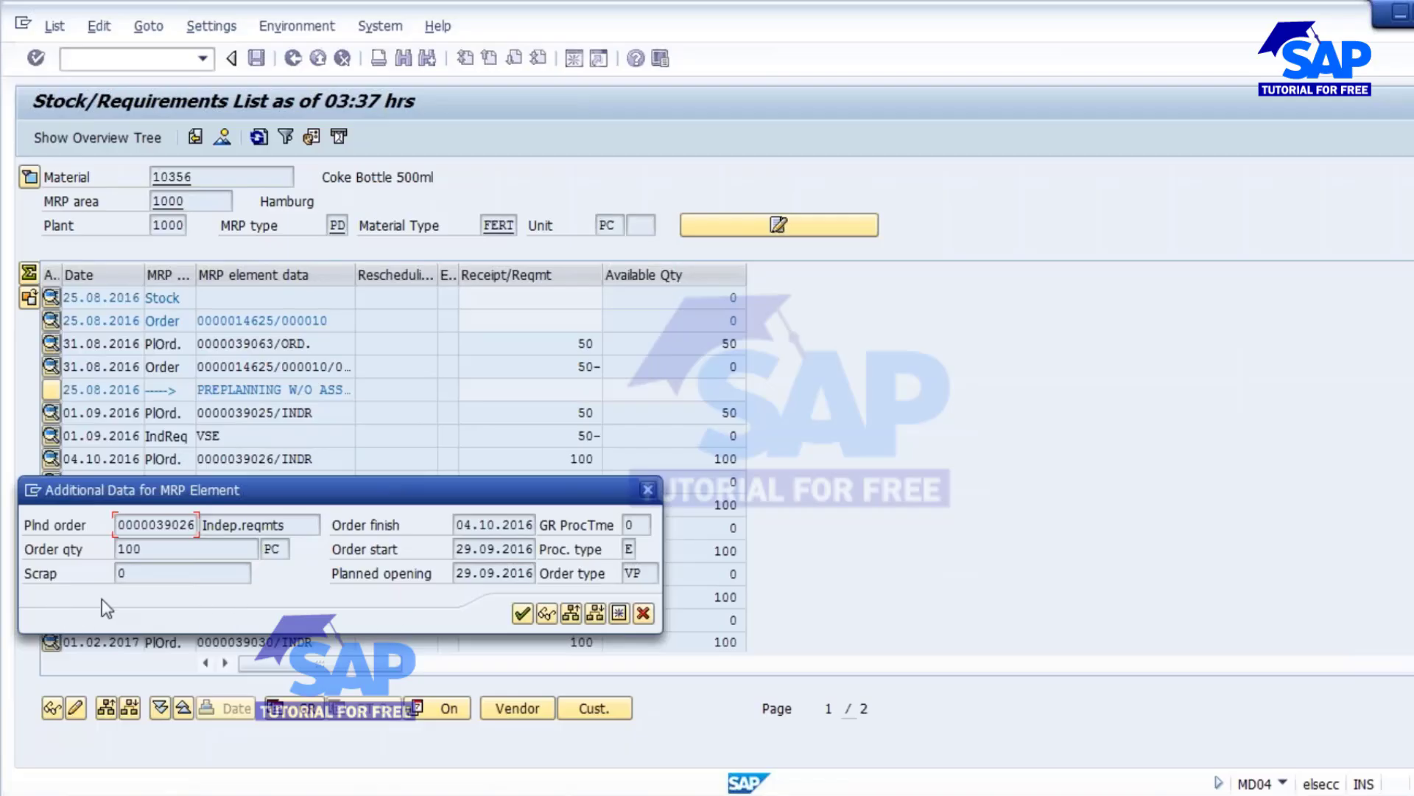
{"action": "left_click", "coordinate": [643, 613]}
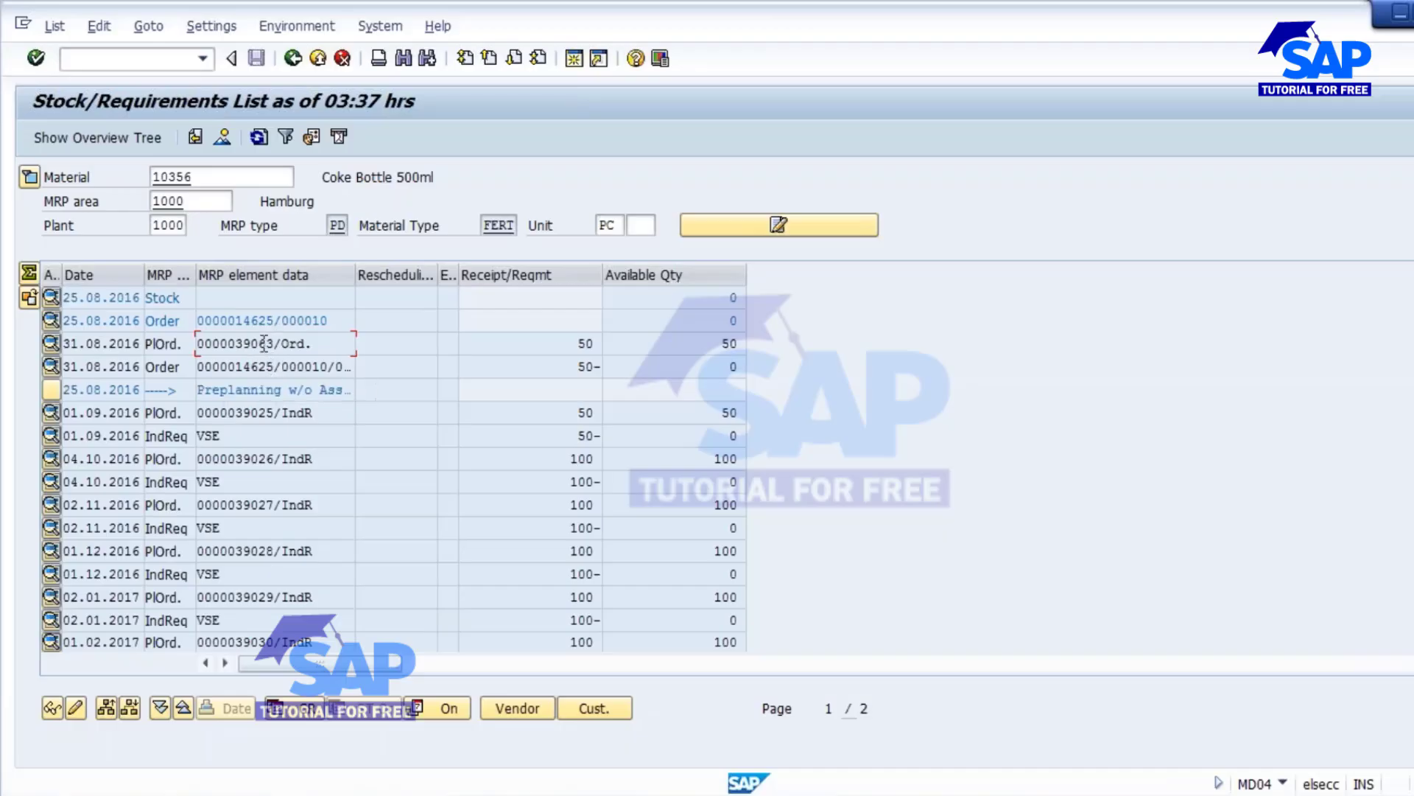
{"action": "double_click", "coordinate": [263, 343]}
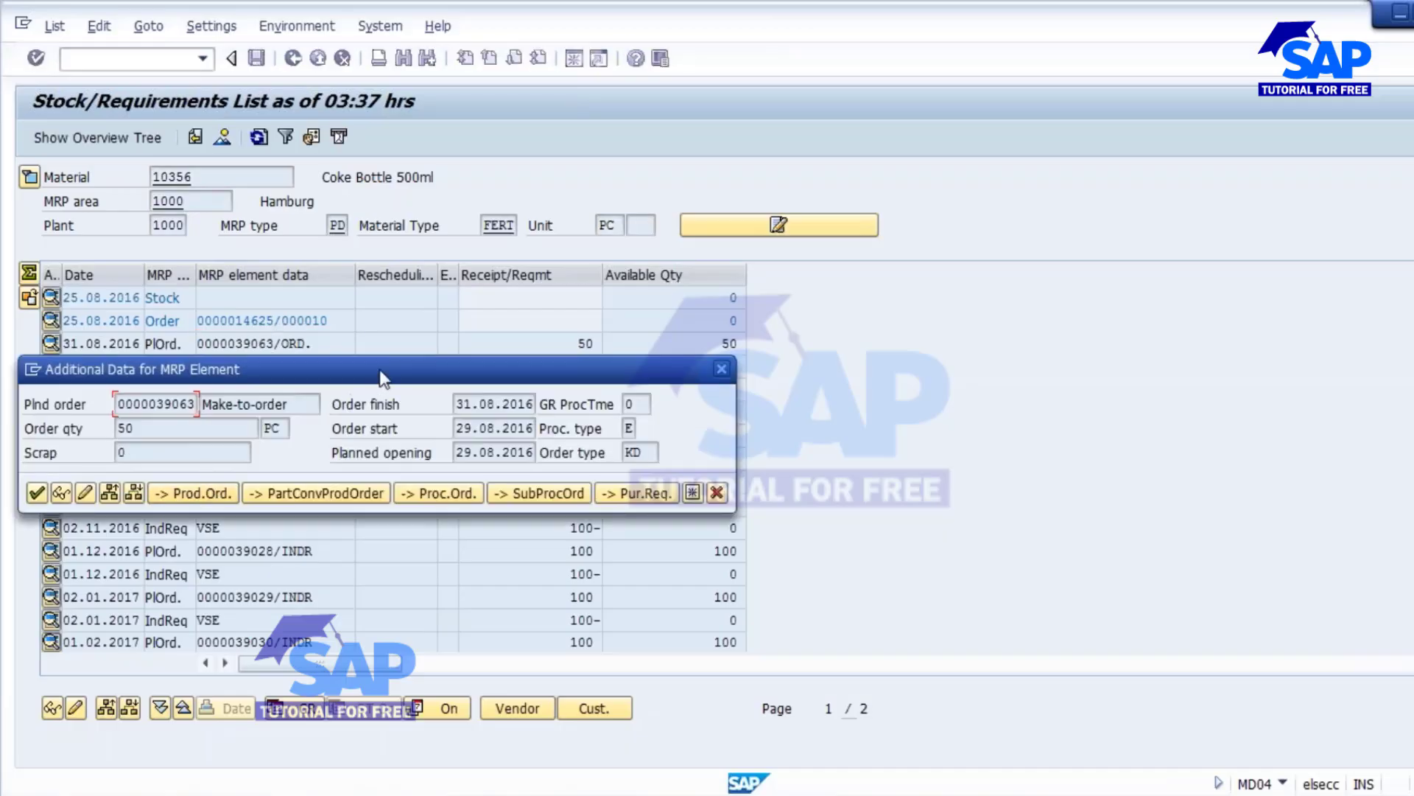
{"action": "left_click_drag", "start_coordinate": [383, 378], "coordinate": [691, 414]}
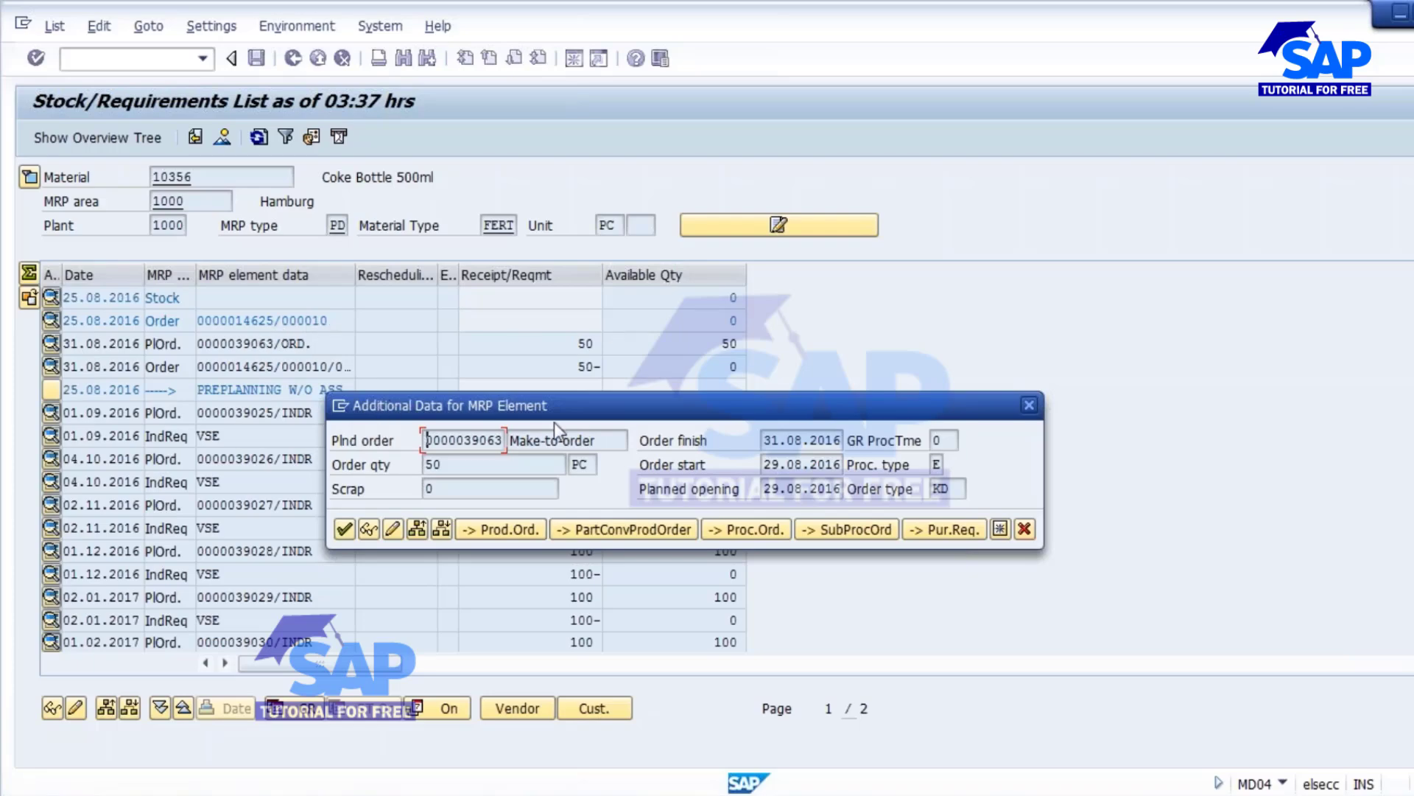
{"action": "left_click", "coordinate": [1024, 529]}
{"action": "left_click", "coordinate": [707, 319]}
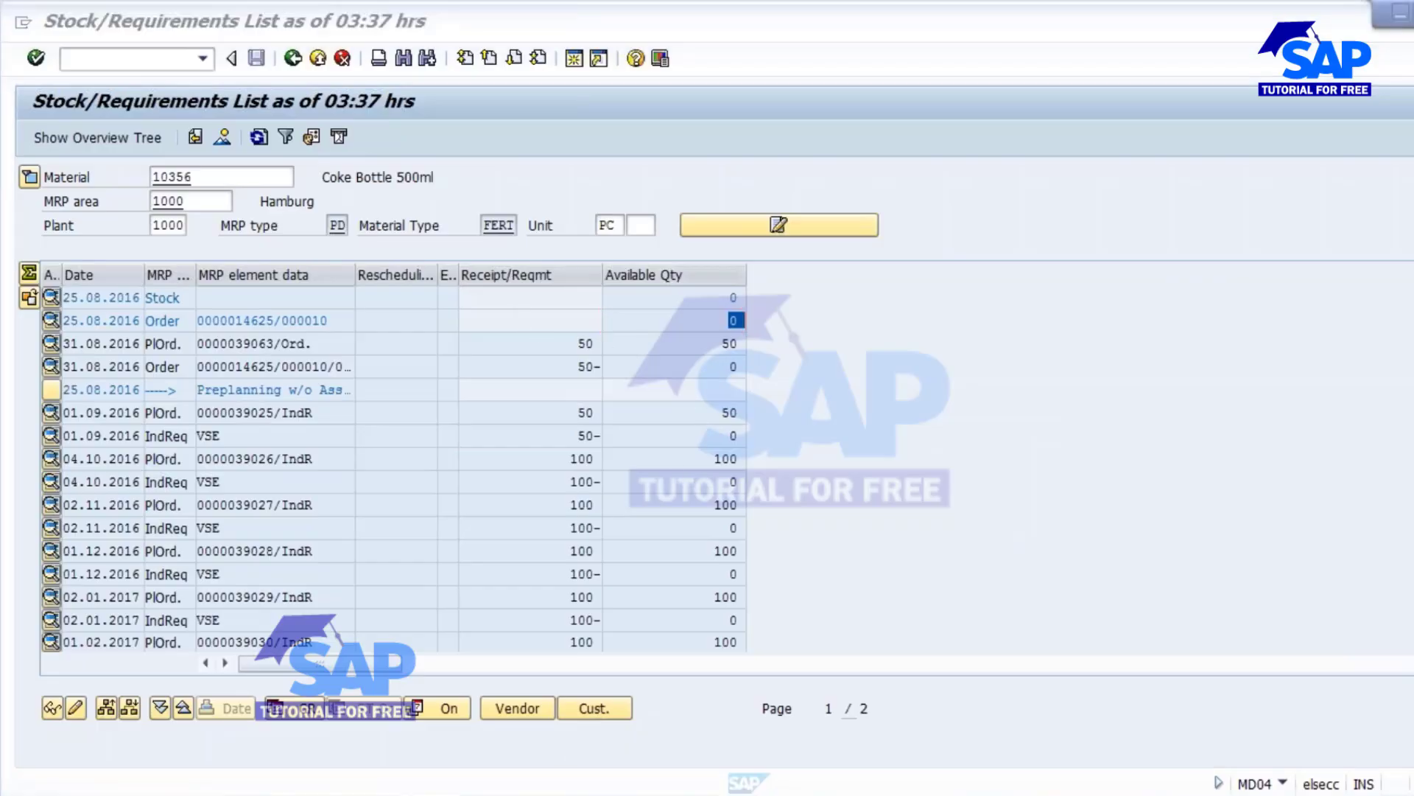
Switch to Notepad and copy the lines SFG, RM and PM from strategy 20 to below the strategy 50 heading
{"action": "key", "text": "alt+Tab"}
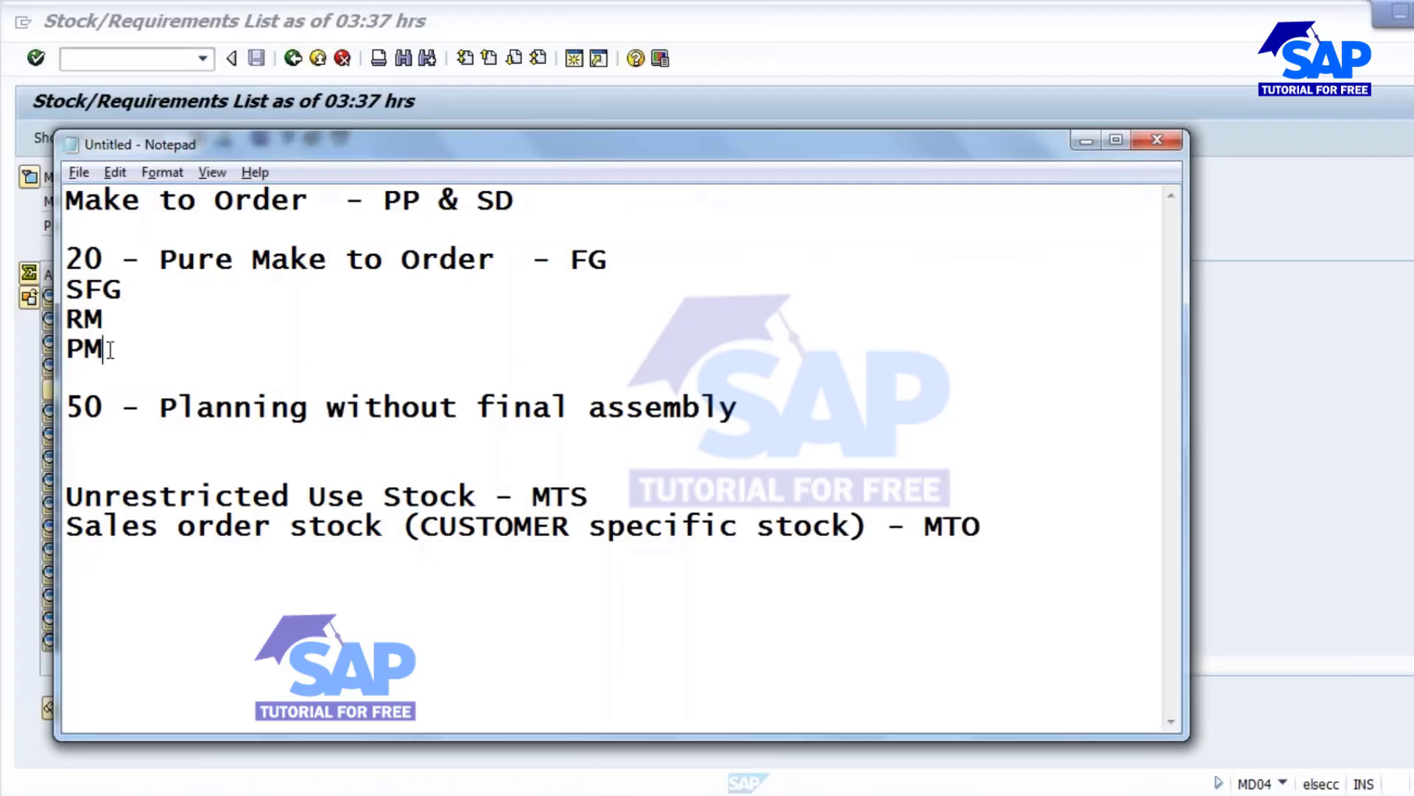
{"action": "left_click_drag", "start_coordinate": [110, 349], "coordinate": [66, 287]}
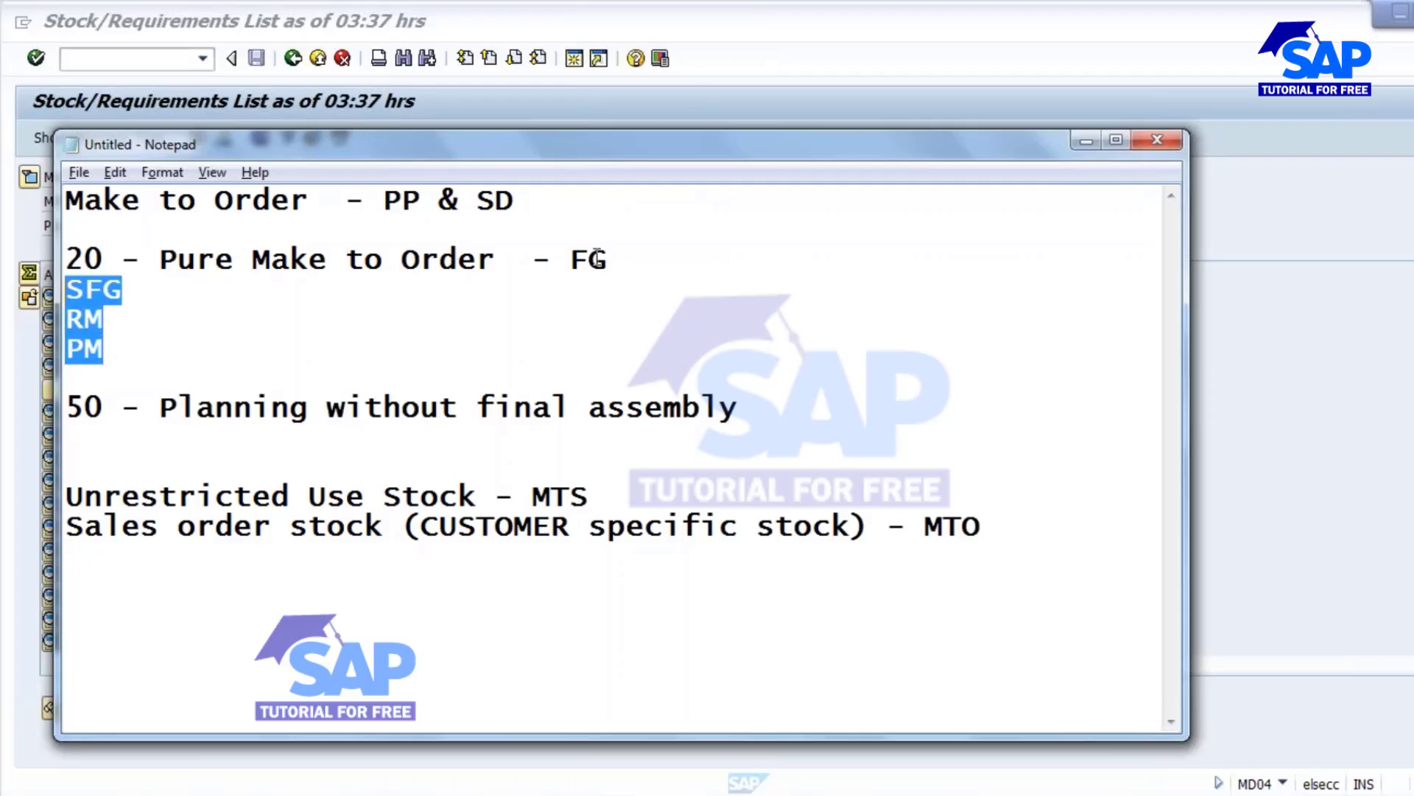
{"action": "left_click_drag", "start_coordinate": [609, 260], "coordinate": [537, 257]}
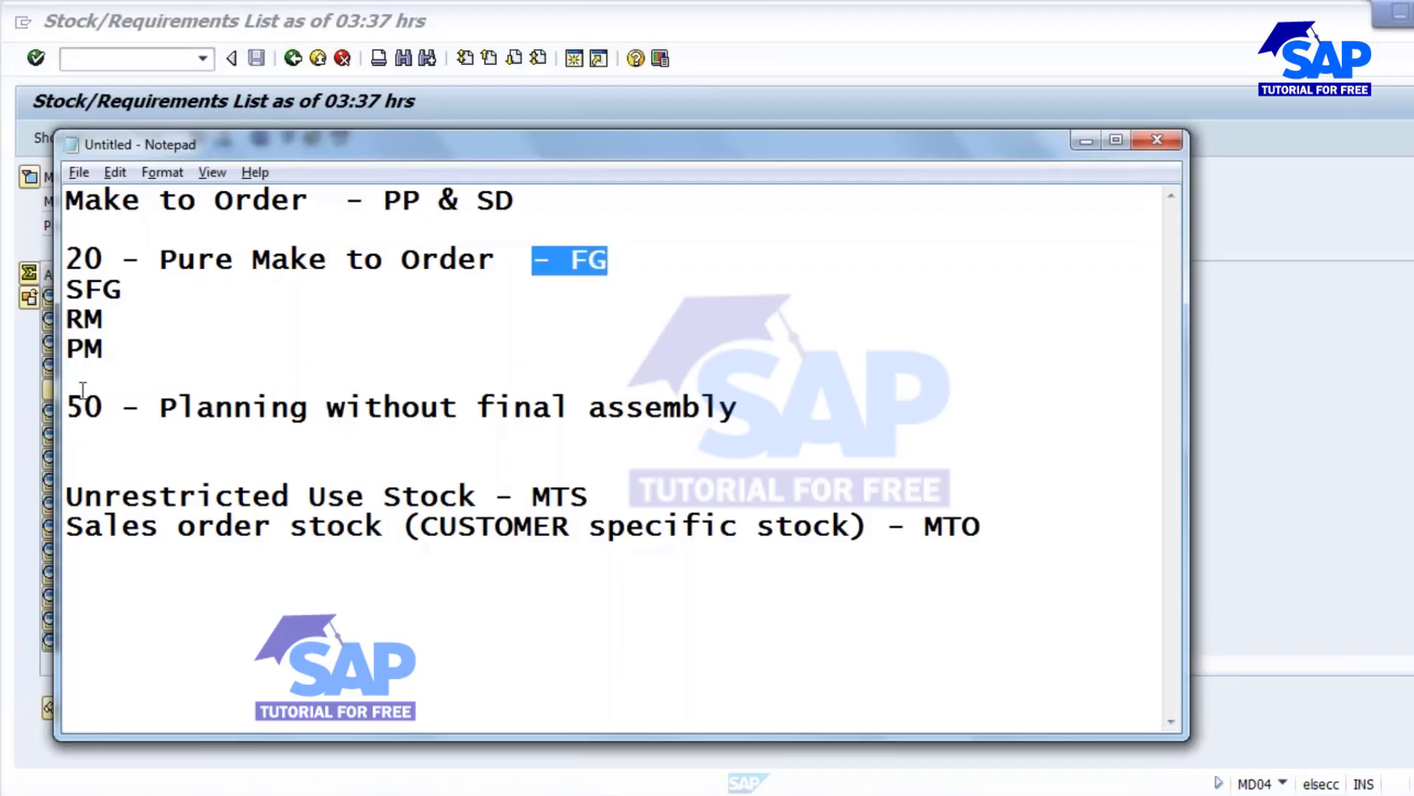
{"action": "left_click", "coordinate": [81, 432]}
{"action": "key", "text": "Return"}
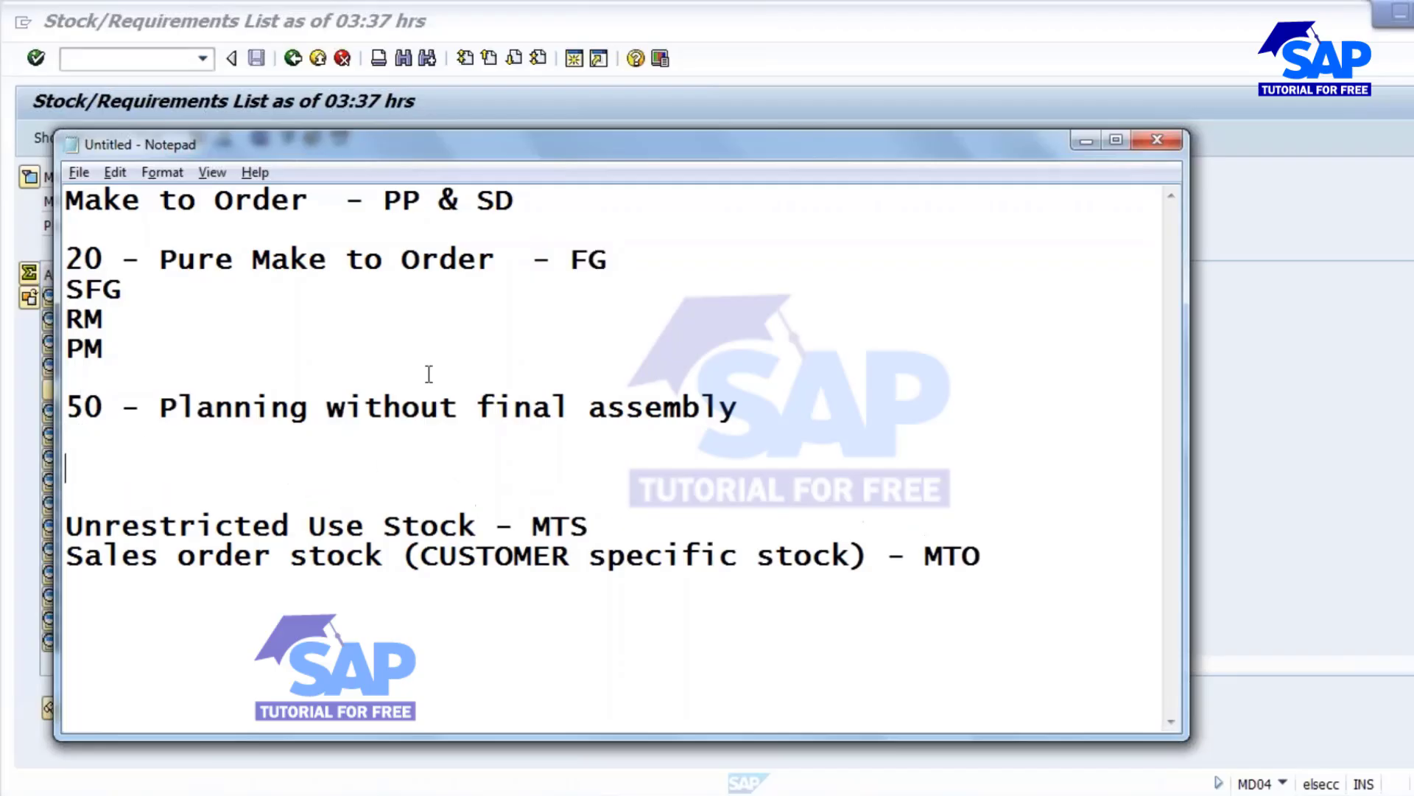
{"action": "left_click_drag", "start_coordinate": [66, 287], "coordinate": [118, 352]}
{"action": "key", "text": "ctrl+c"}
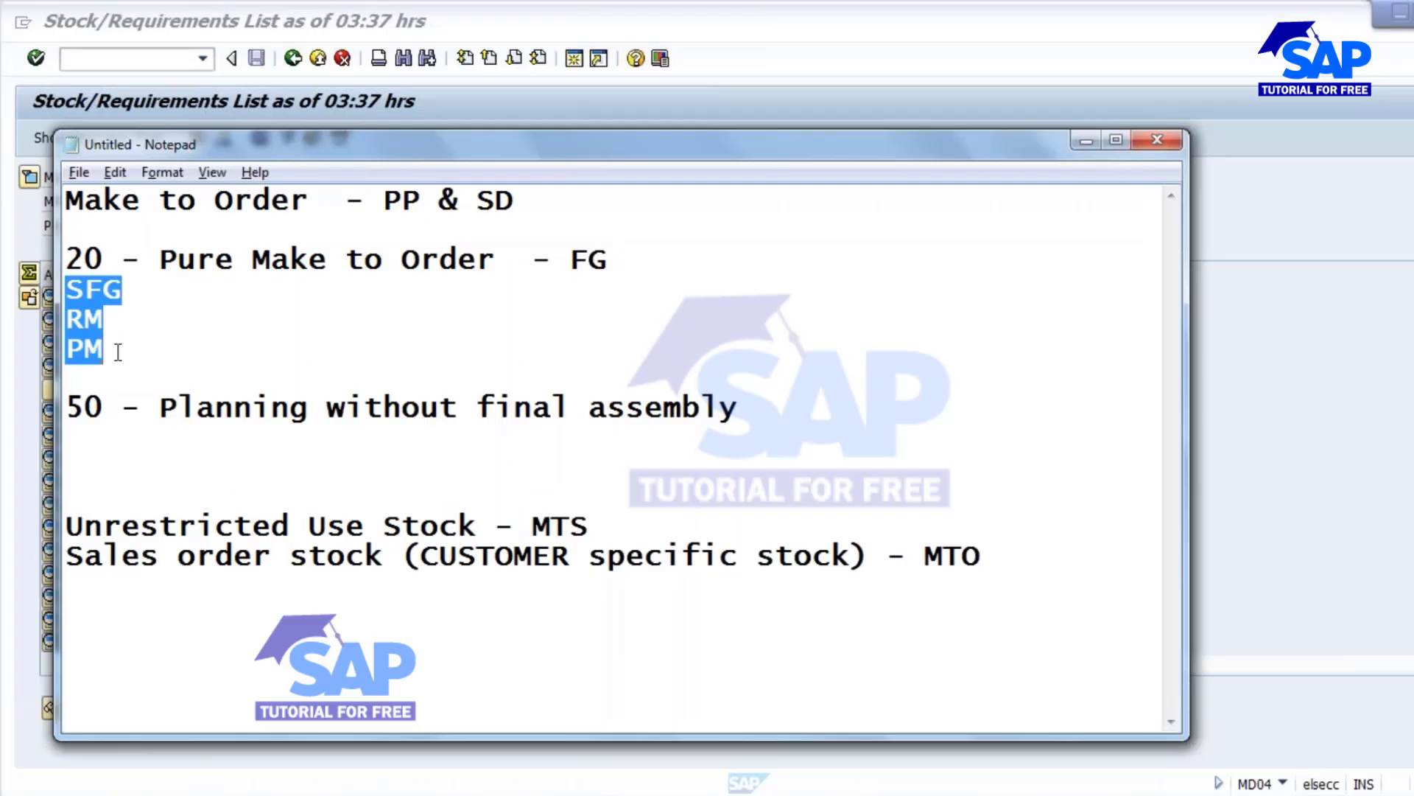
{"action": "left_click", "coordinate": [106, 472]}
{"action": "key", "text": "ctrl+v"}
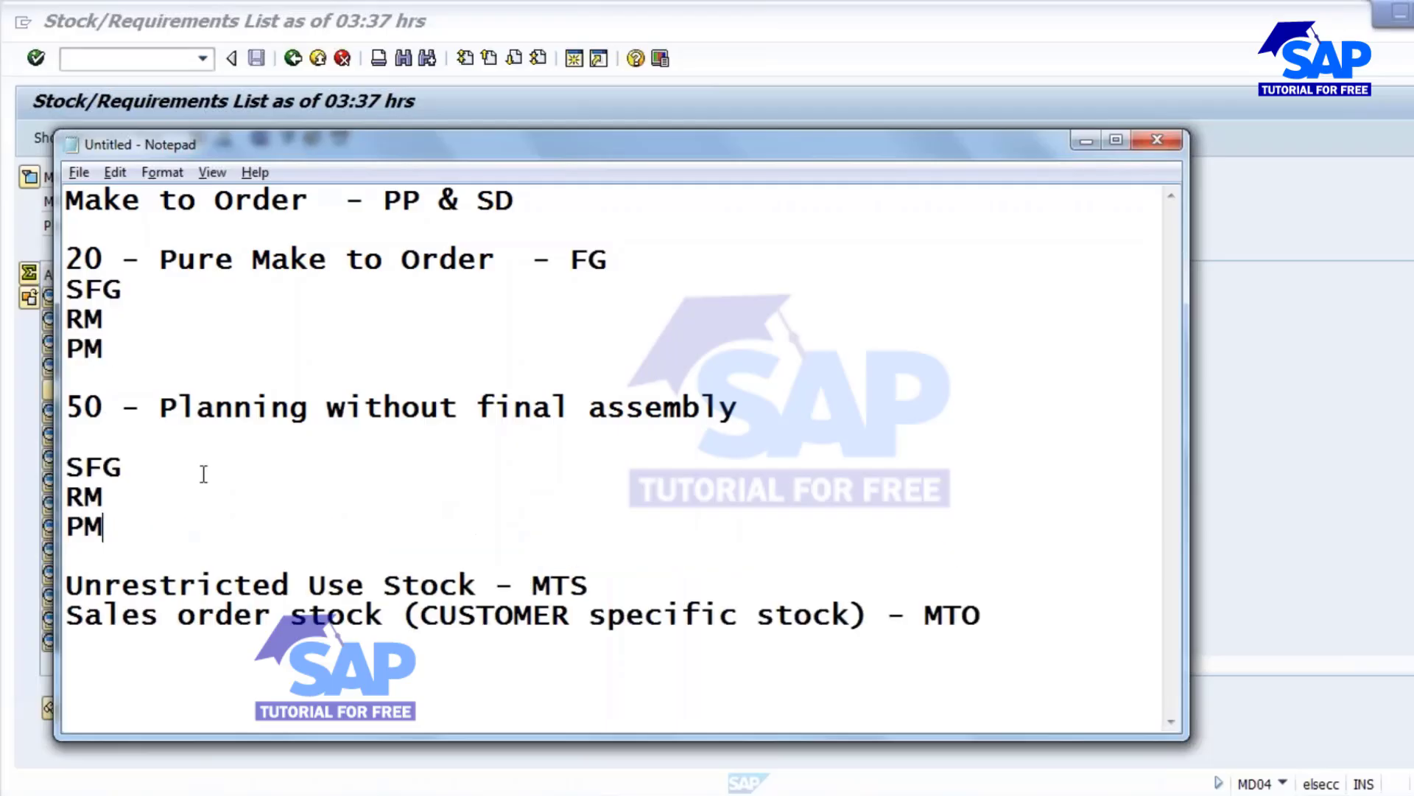
Append "- FG" to the heading "50 - Planning without final assembly" and point out the SFG, RM and PM lines beneath it
{"action": "left_click", "coordinate": [120, 496]}
{"action": "left_click", "coordinate": [120, 526]}
{"action": "type", "text": "- FG"}
{"action": "left_click", "coordinate": [101, 526]}
{"action": "left_click_drag", "start_coordinate": [100, 526], "coordinate": [65, 470]}
{"action": "left_click", "coordinate": [187, 498]}
Switch to the SAP stock/requirements list of material 10356 and convert the planned order dated 31.08.2016 into a production order
{"action": "left_click", "coordinate": [869, 794]}
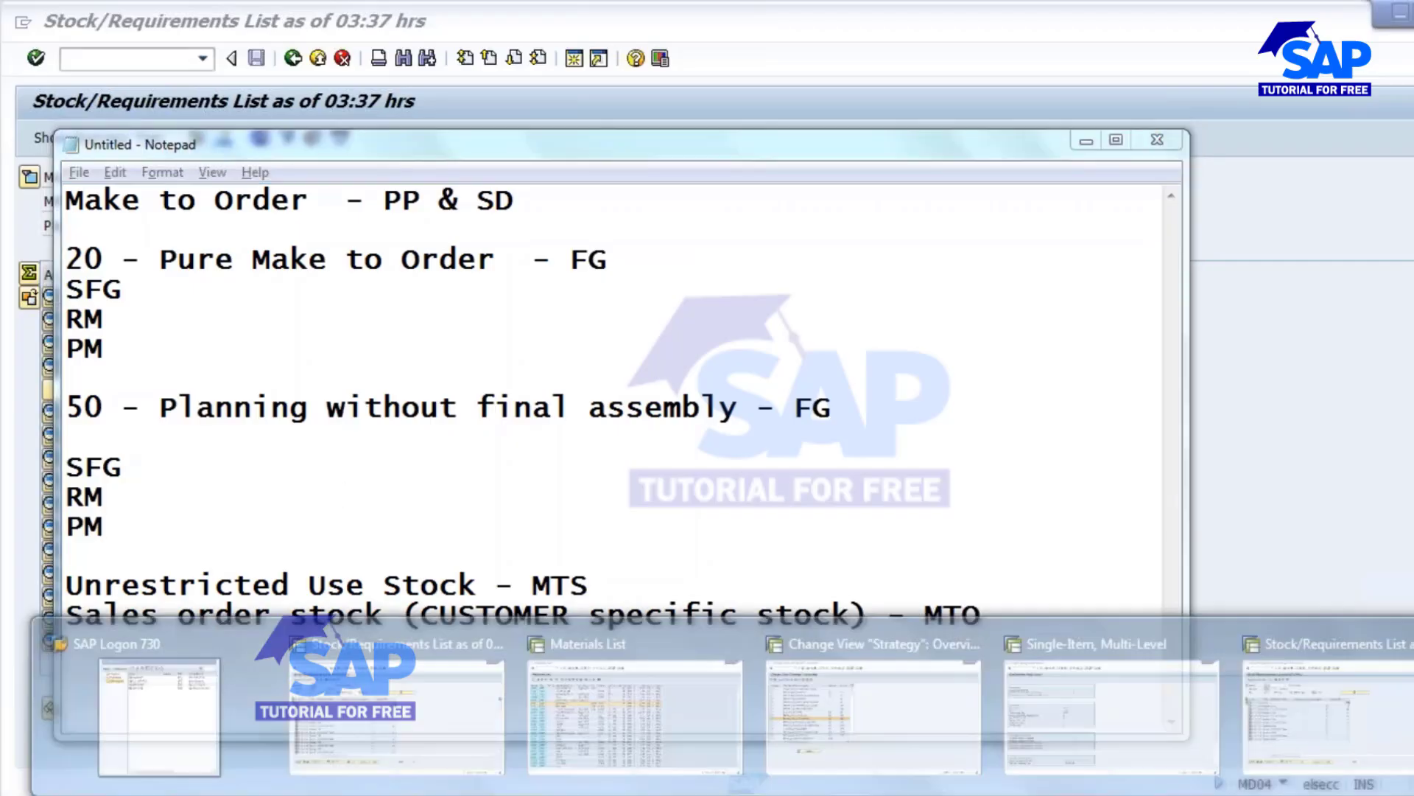
{"action": "left_click", "coordinate": [410, 707]}
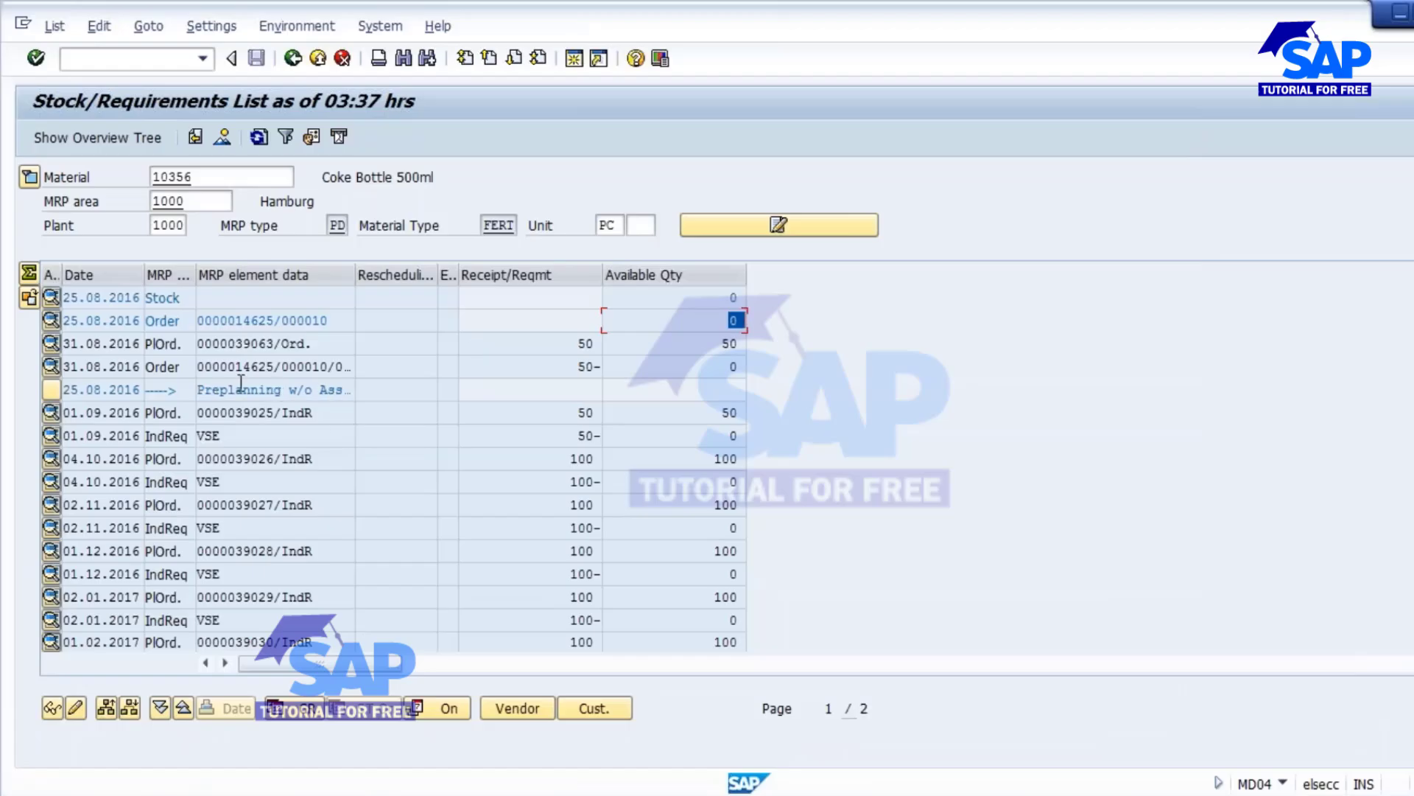
{"action": "left_click", "coordinate": [254, 343]}
{"action": "double_click", "coordinate": [254, 343]}
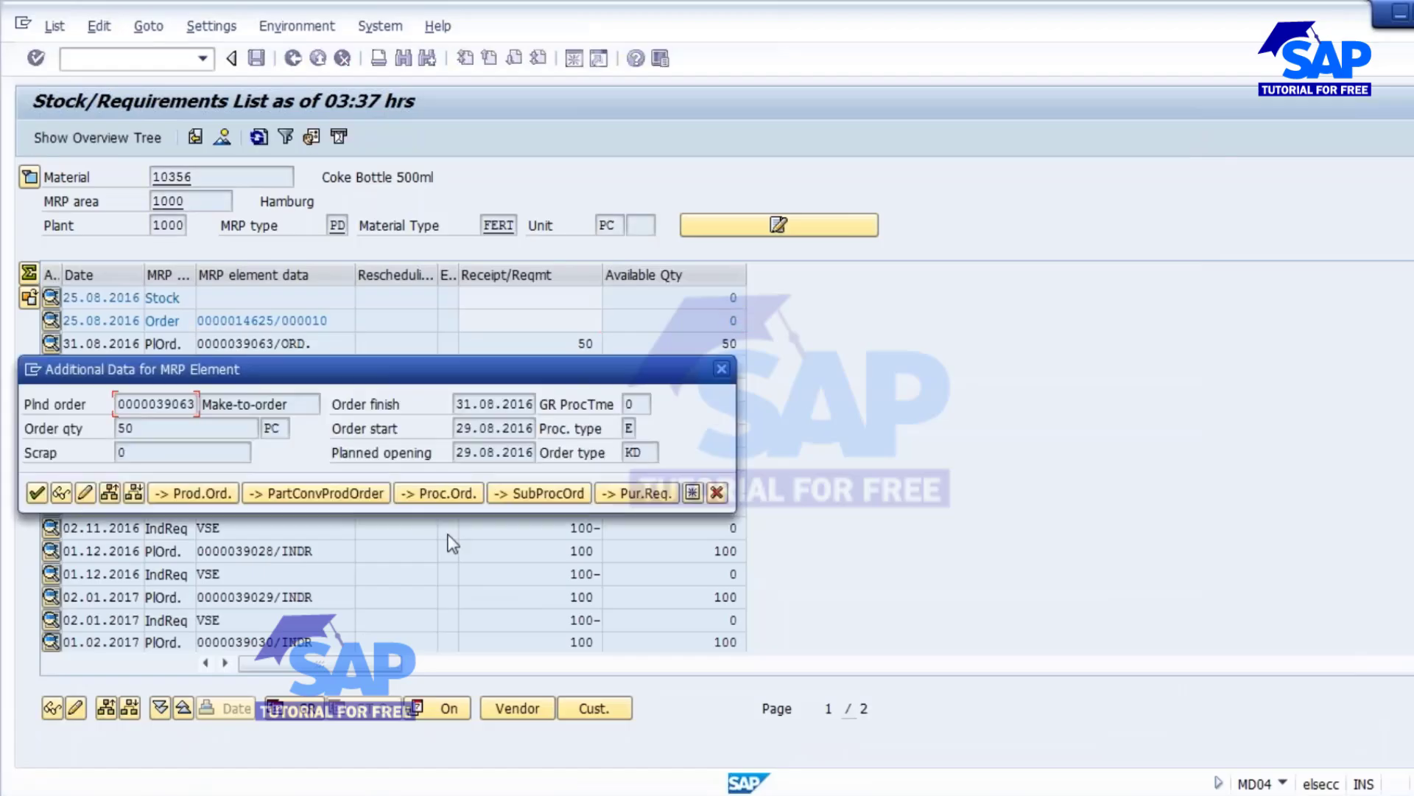
{"action": "left_click", "coordinate": [193, 493]}
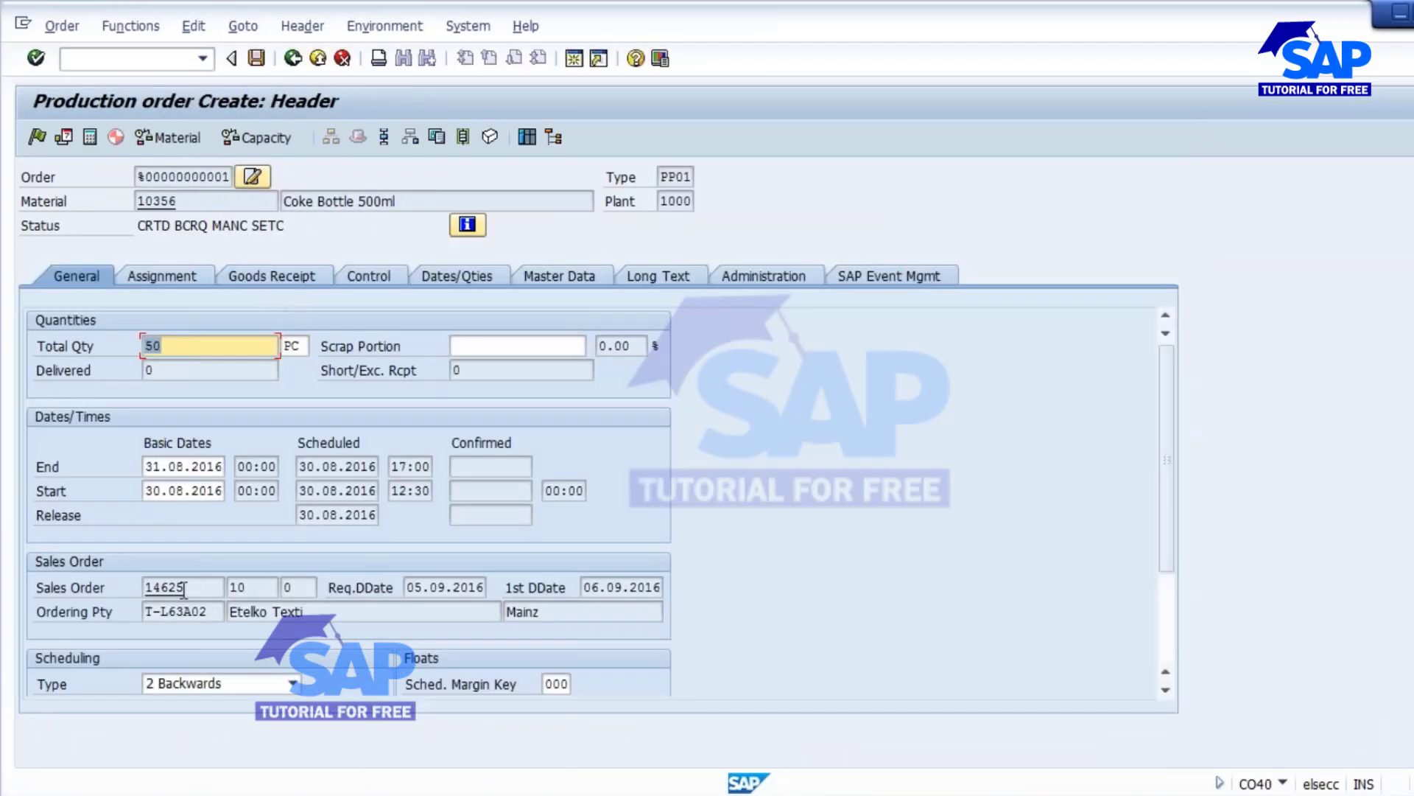
Create a batch in the production order's goods receipt data and check the order's material availability
{"action": "double_click", "coordinate": [189, 588]}
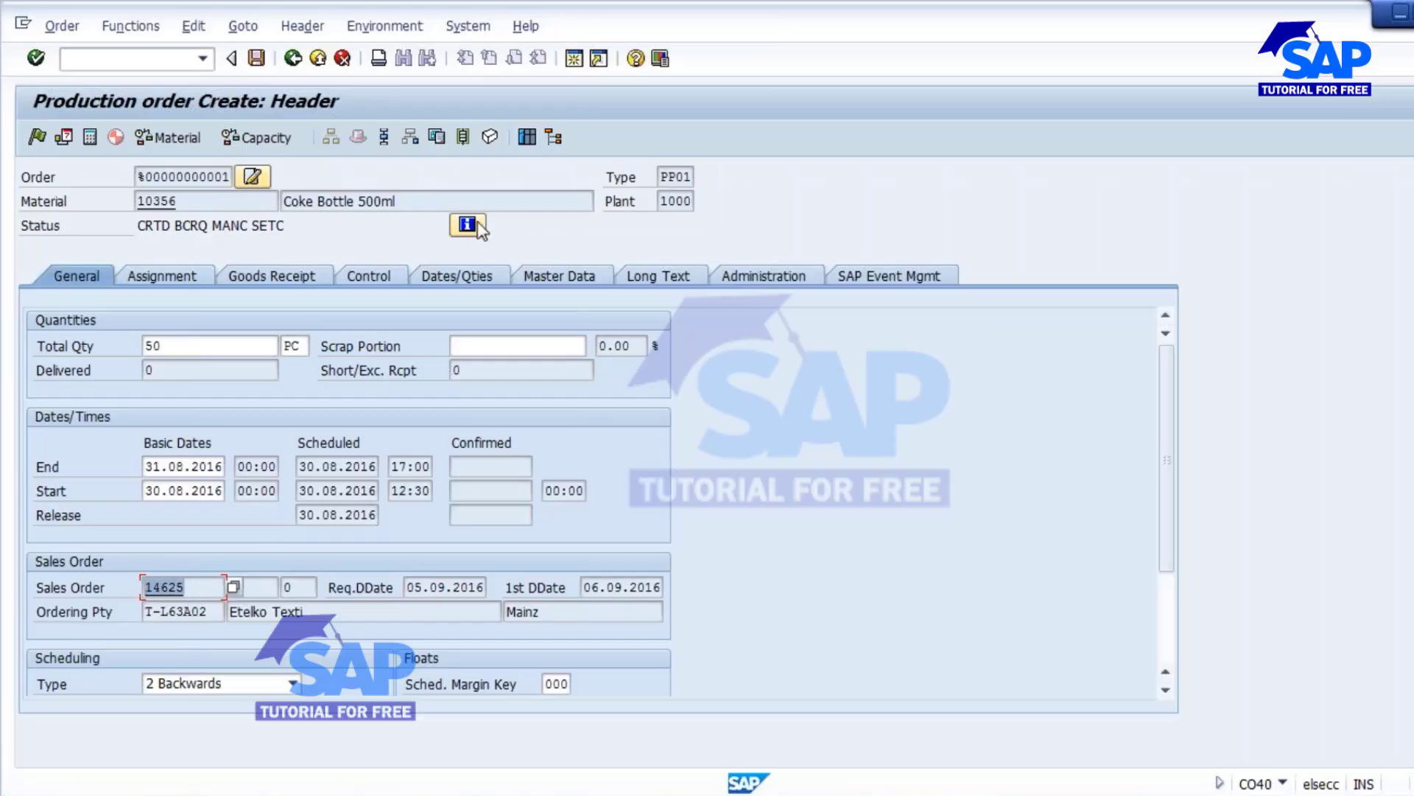
{"action": "left_click", "coordinate": [295, 274]}
{"action": "left_click", "coordinate": [612, 567]}
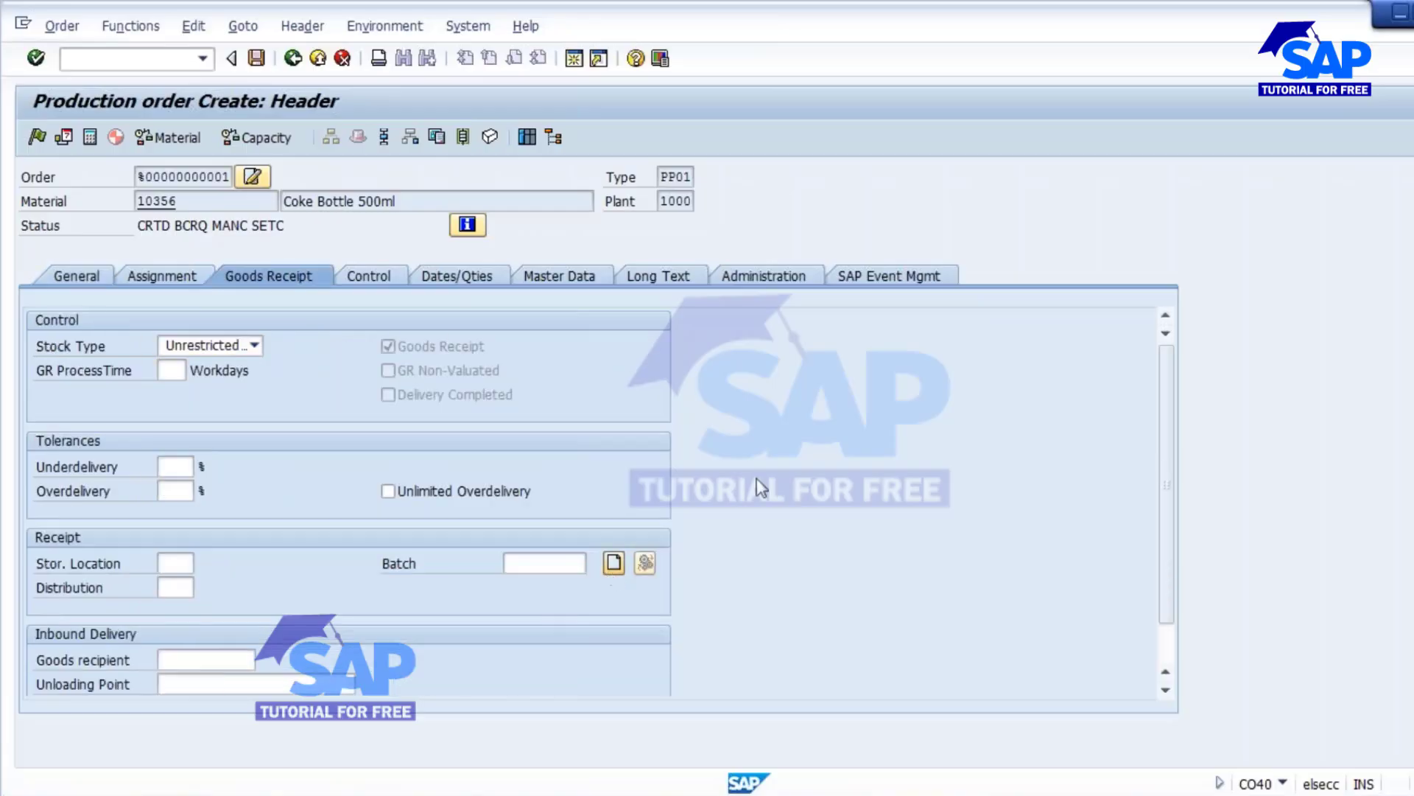
{"action": "left_click", "coordinate": [177, 138]}
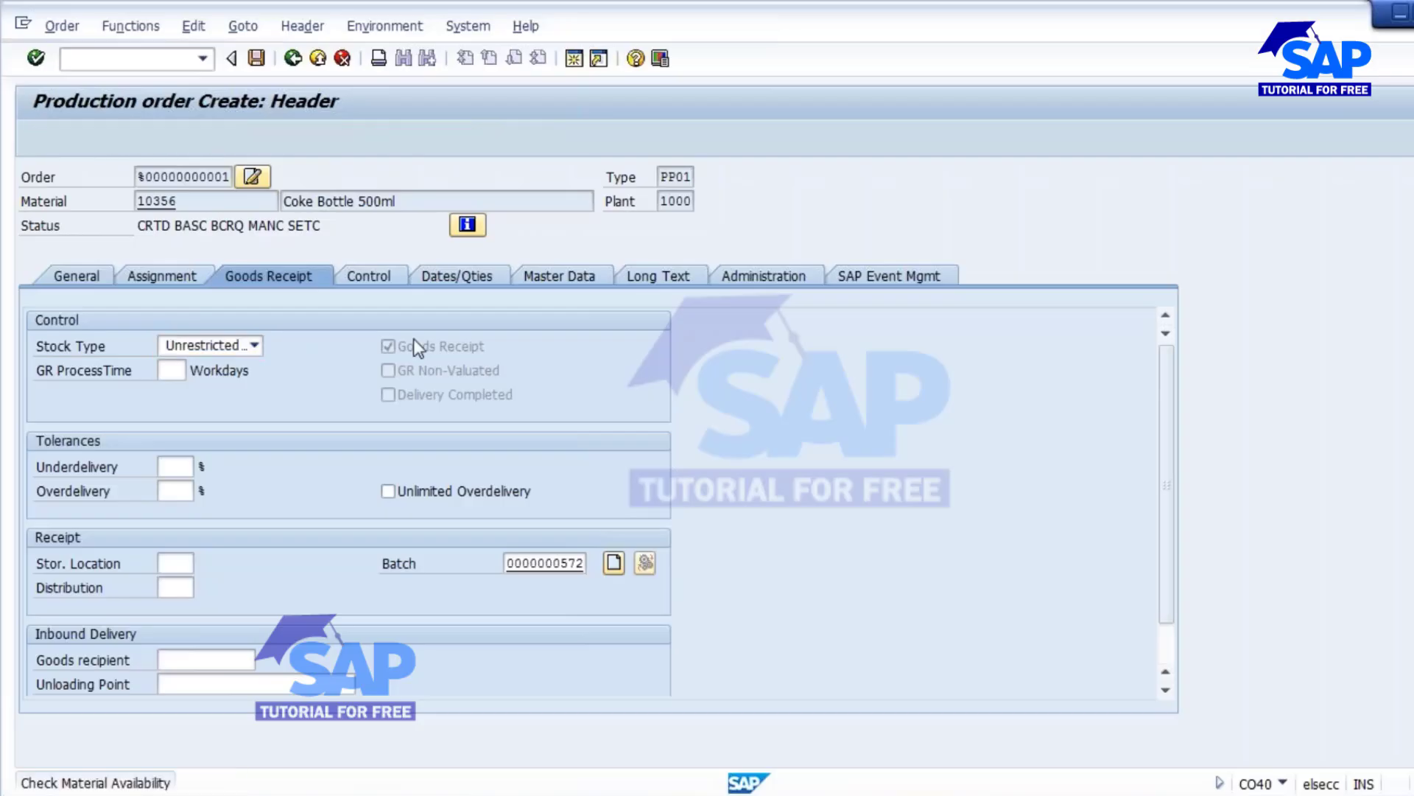
{"action": "left_click", "coordinate": [464, 428]}
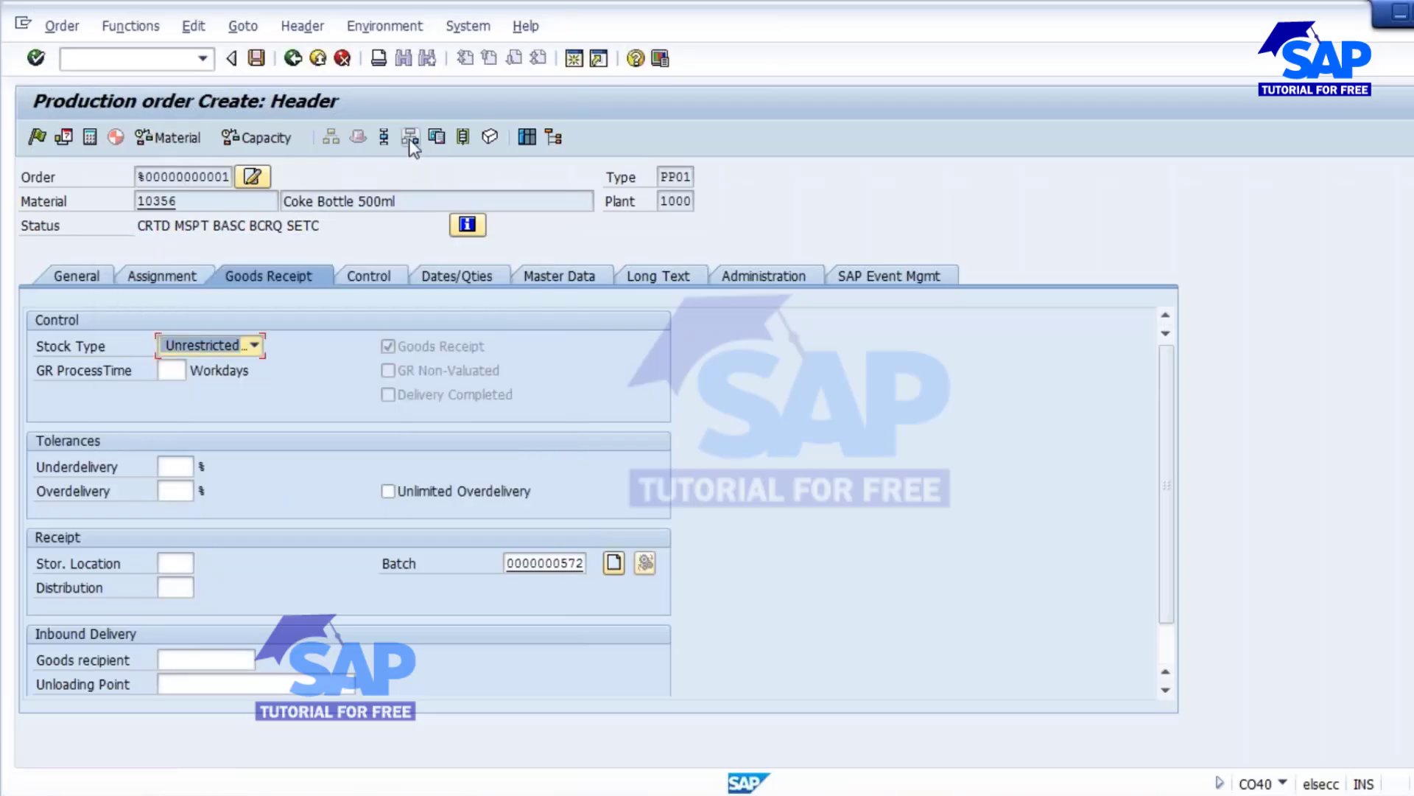
Review the production order's component quantities and delete the components 10419, 10417 and 10418 from the order
{"action": "left_click", "coordinate": [410, 137]}
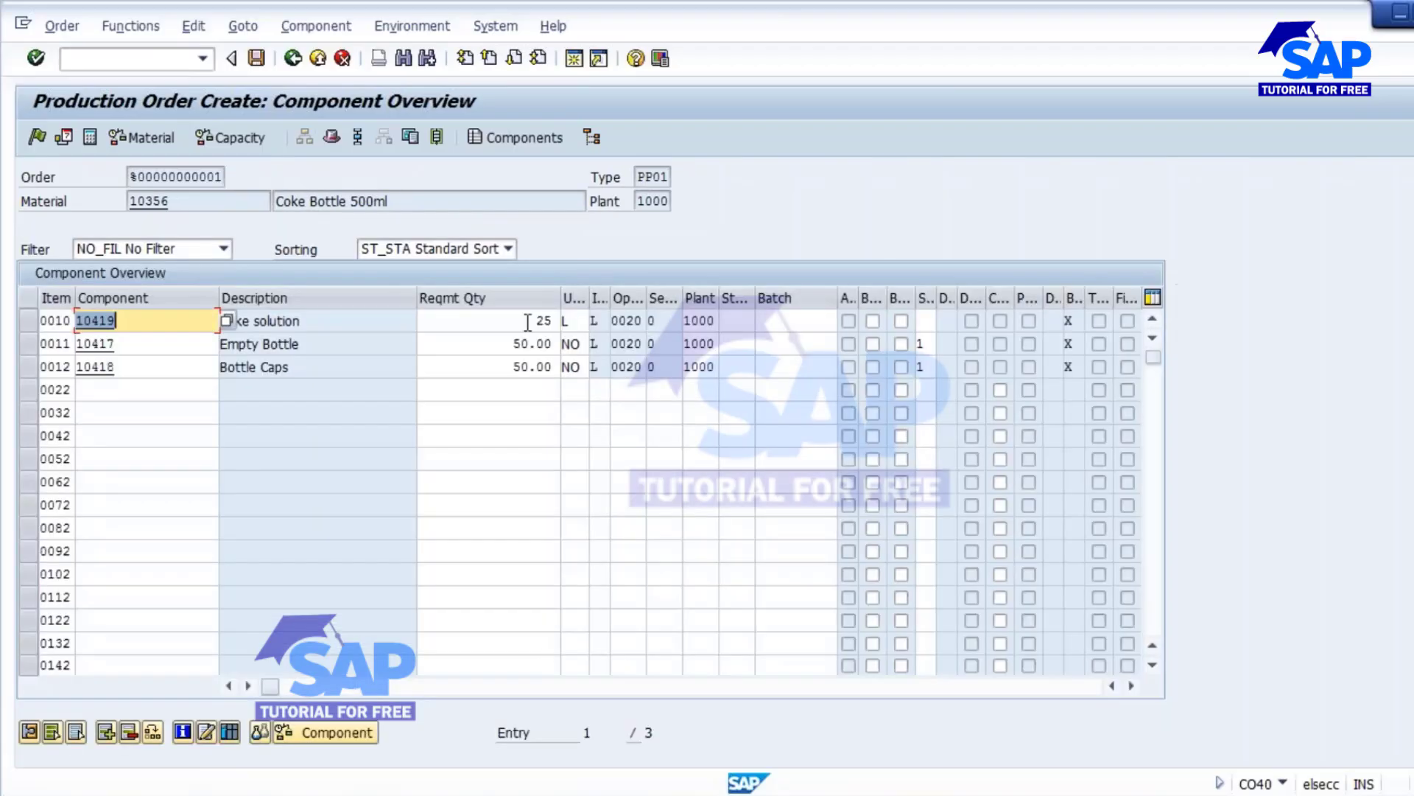
{"action": "left_click_drag", "start_coordinate": [522, 323], "coordinate": [581, 325]}
{"action": "left_click", "coordinate": [516, 345]}
{"action": "left_click", "coordinate": [517, 367]}
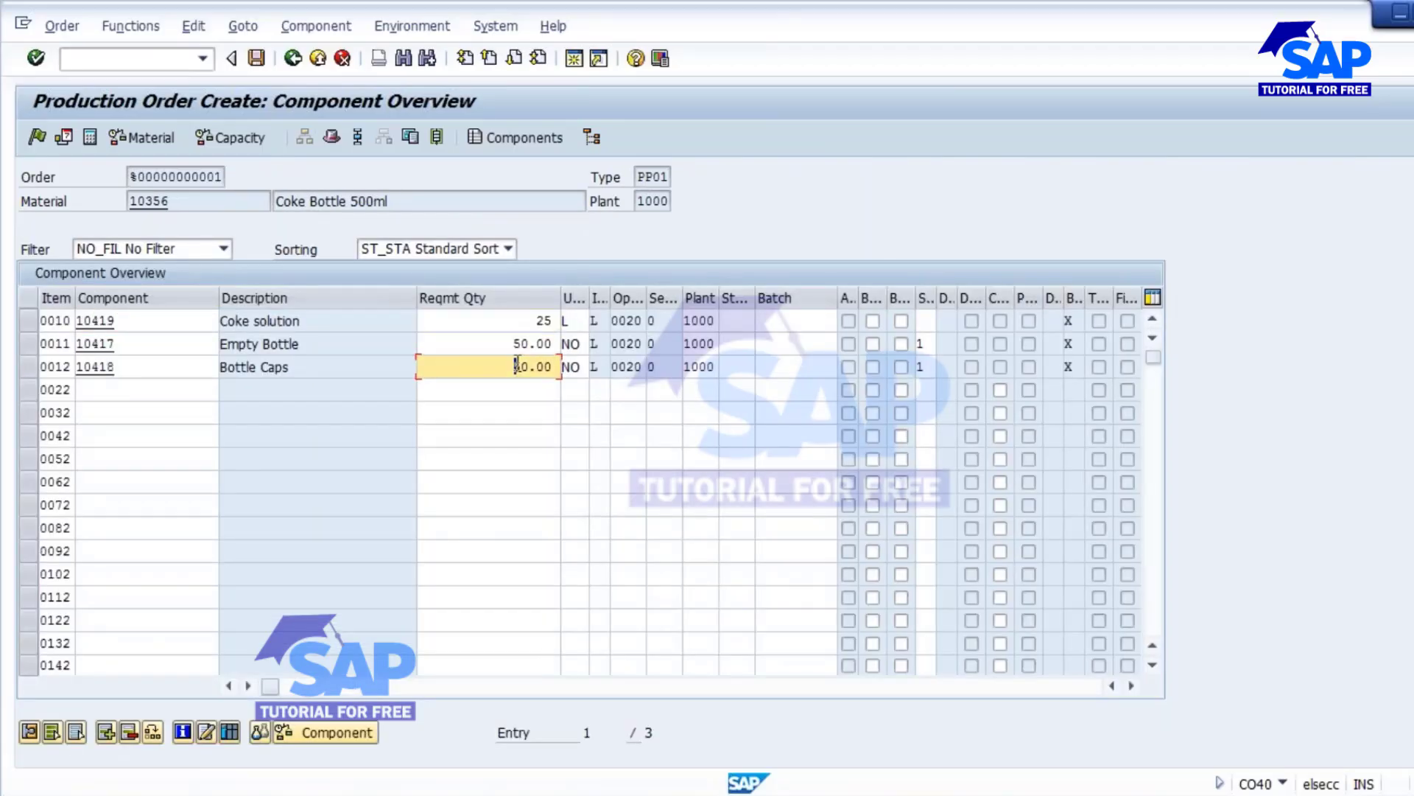
{"action": "left_click", "coordinate": [30, 351]}
{"action": "left_click", "coordinate": [24, 373]}
{"action": "left_click", "coordinate": [32, 324]}
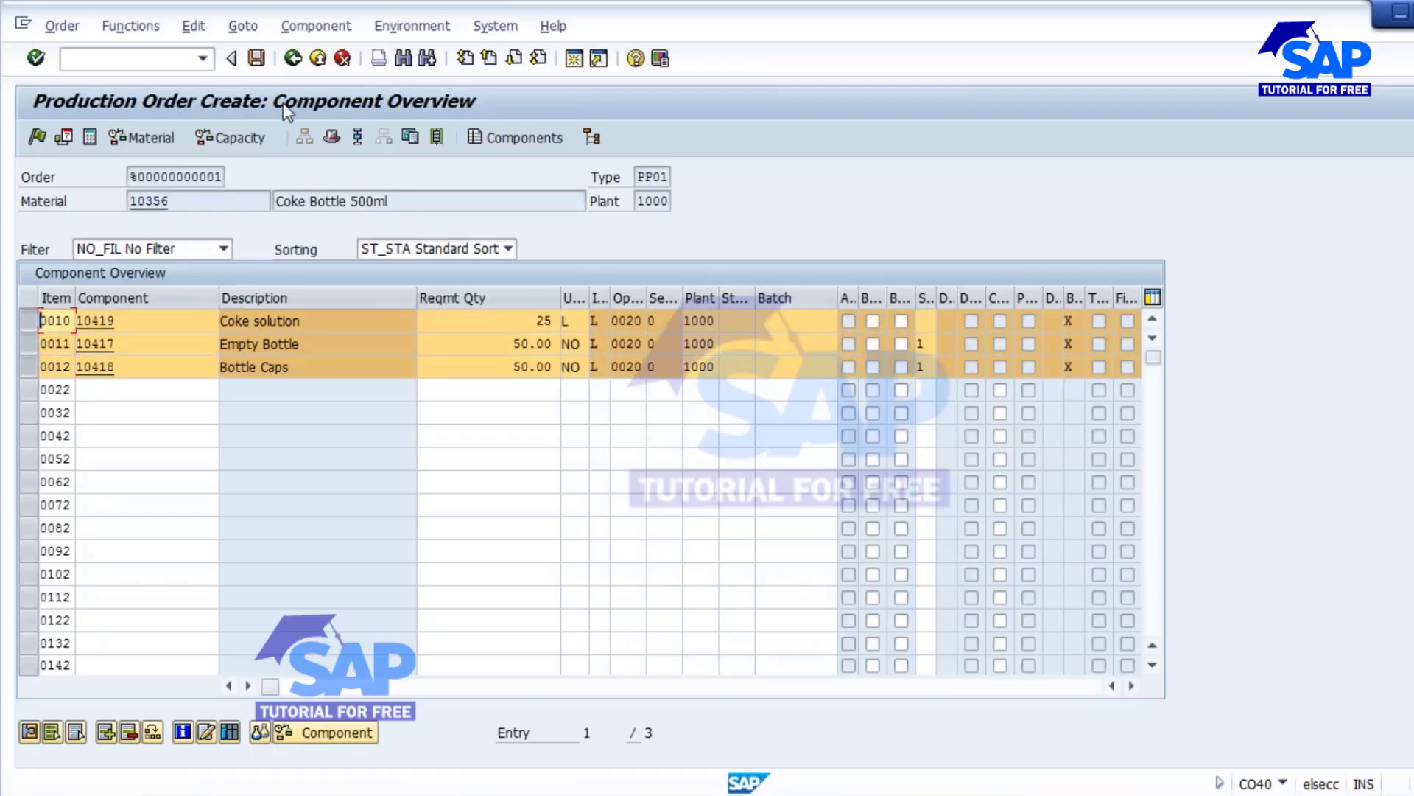
{"action": "left_click", "coordinate": [129, 731]}
{"action": "key", "text": "Tab"}
{"action": "key", "text": "Return"}
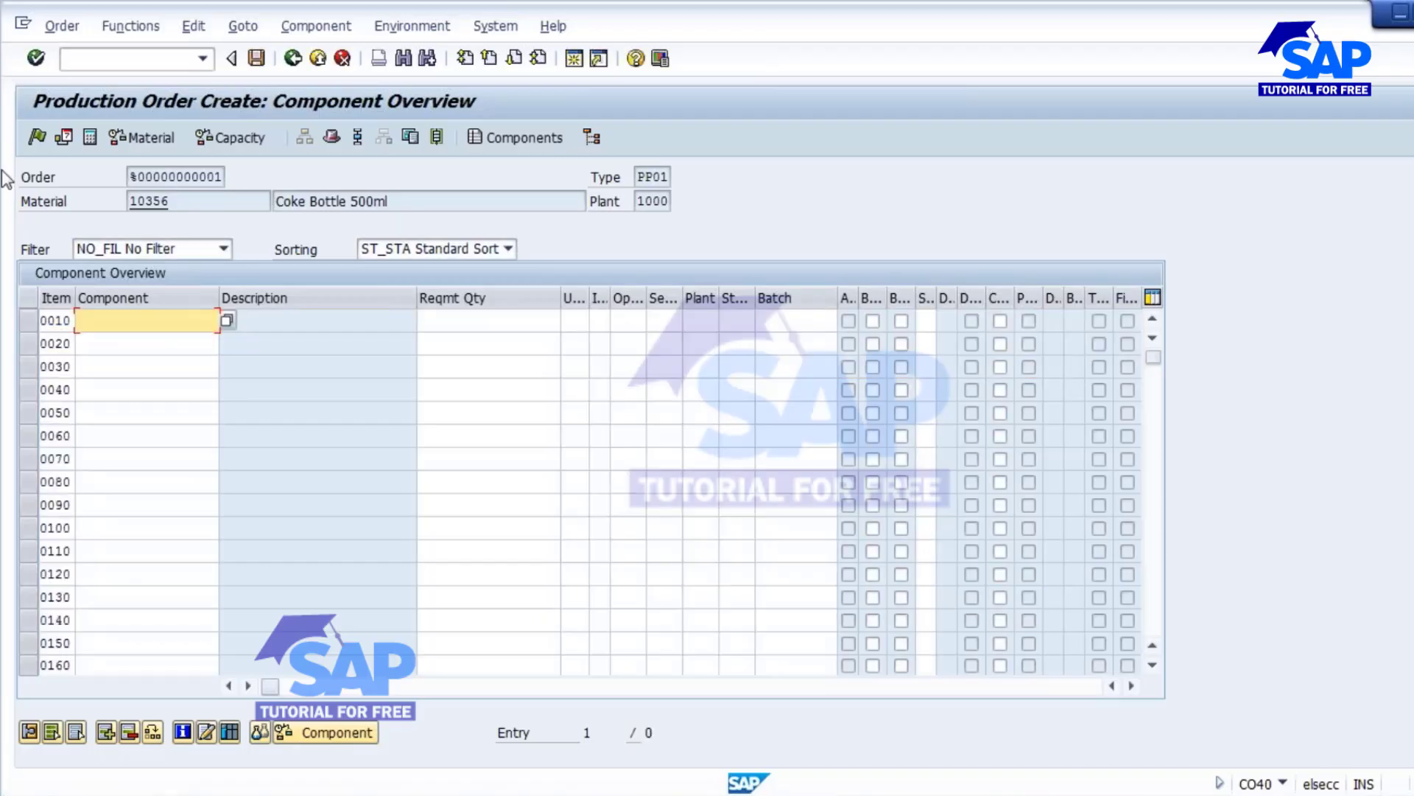
Release and save the production order, and refresh the stock/requirements list of material 10356
{"action": "left_click", "coordinate": [37, 137]}
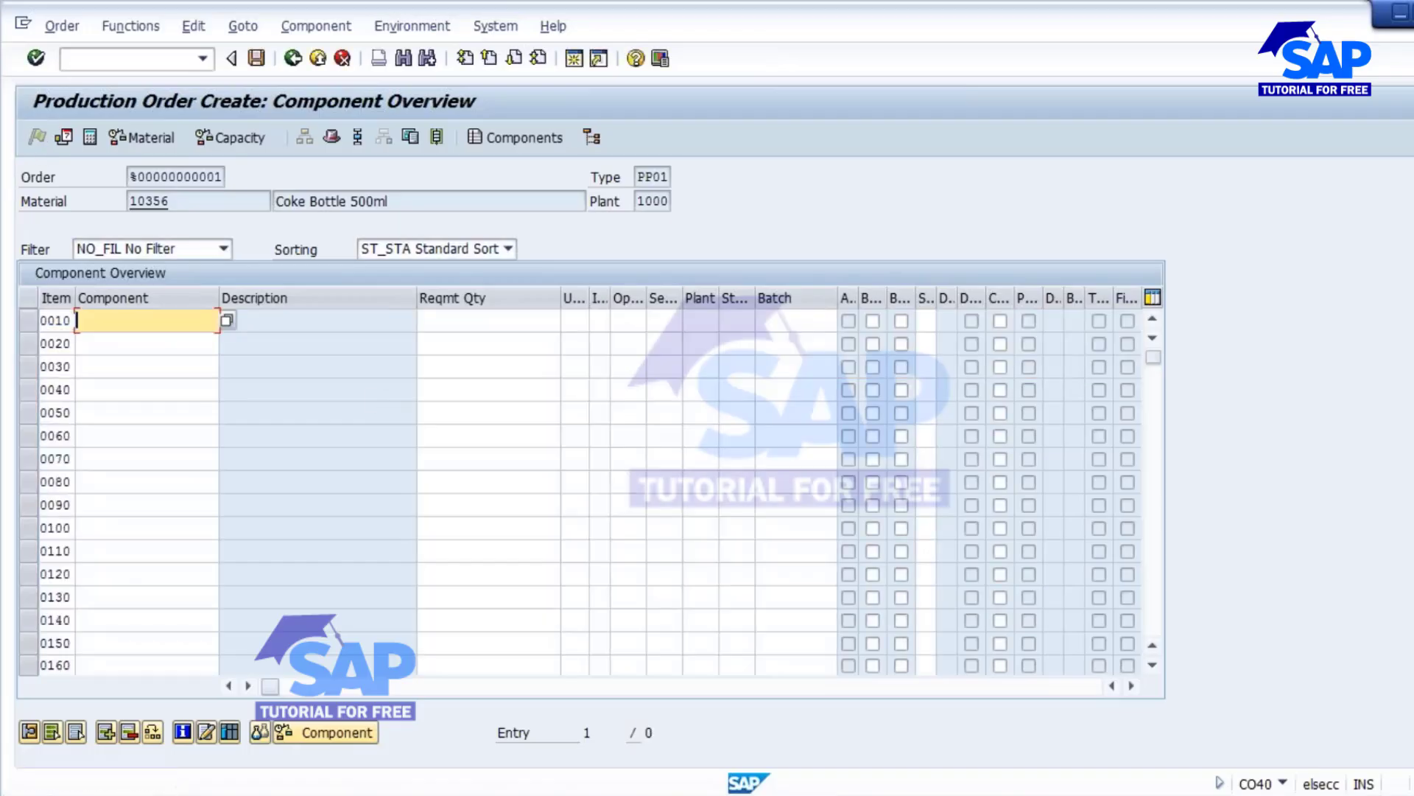
{"action": "left_click", "coordinate": [255, 57]}
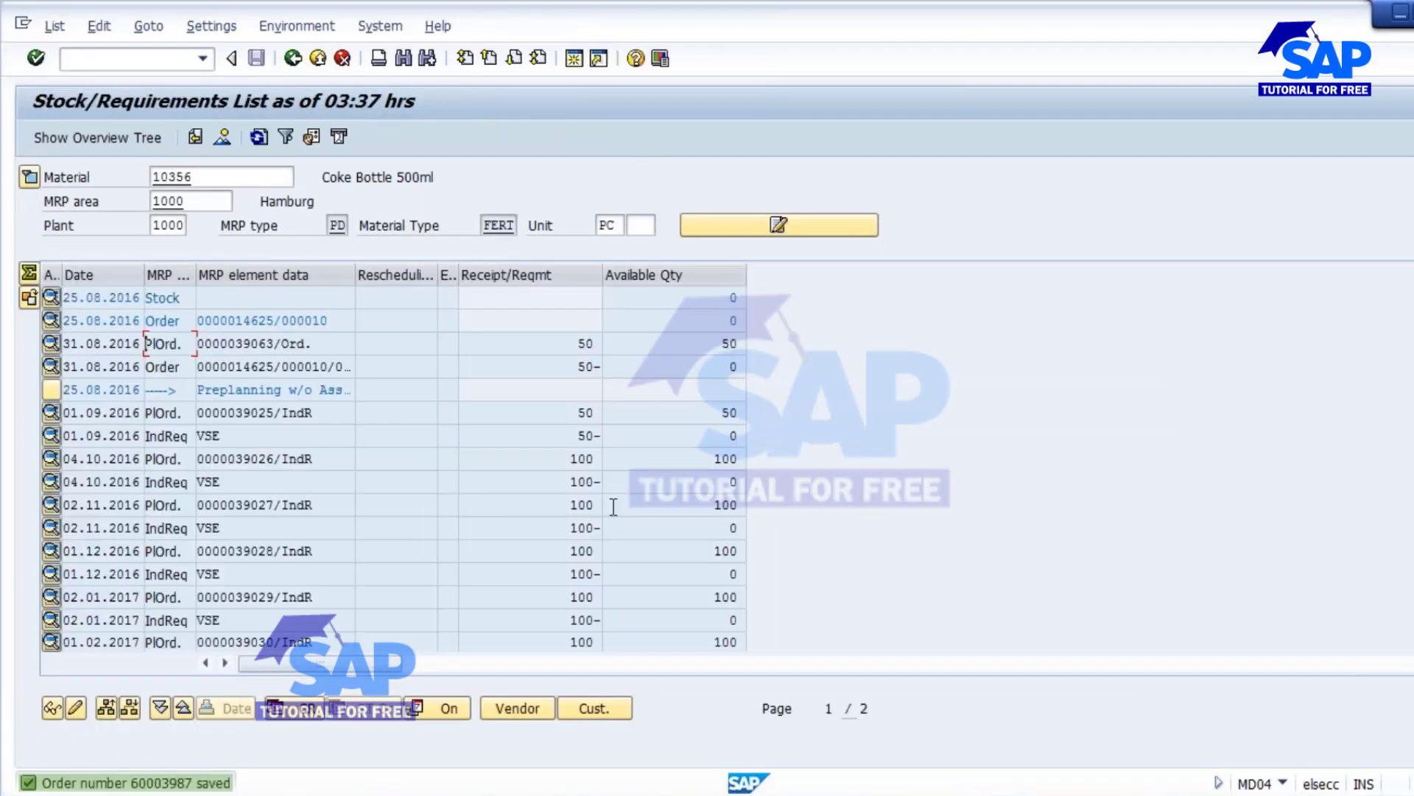
{"action": "left_click", "coordinate": [258, 136]}
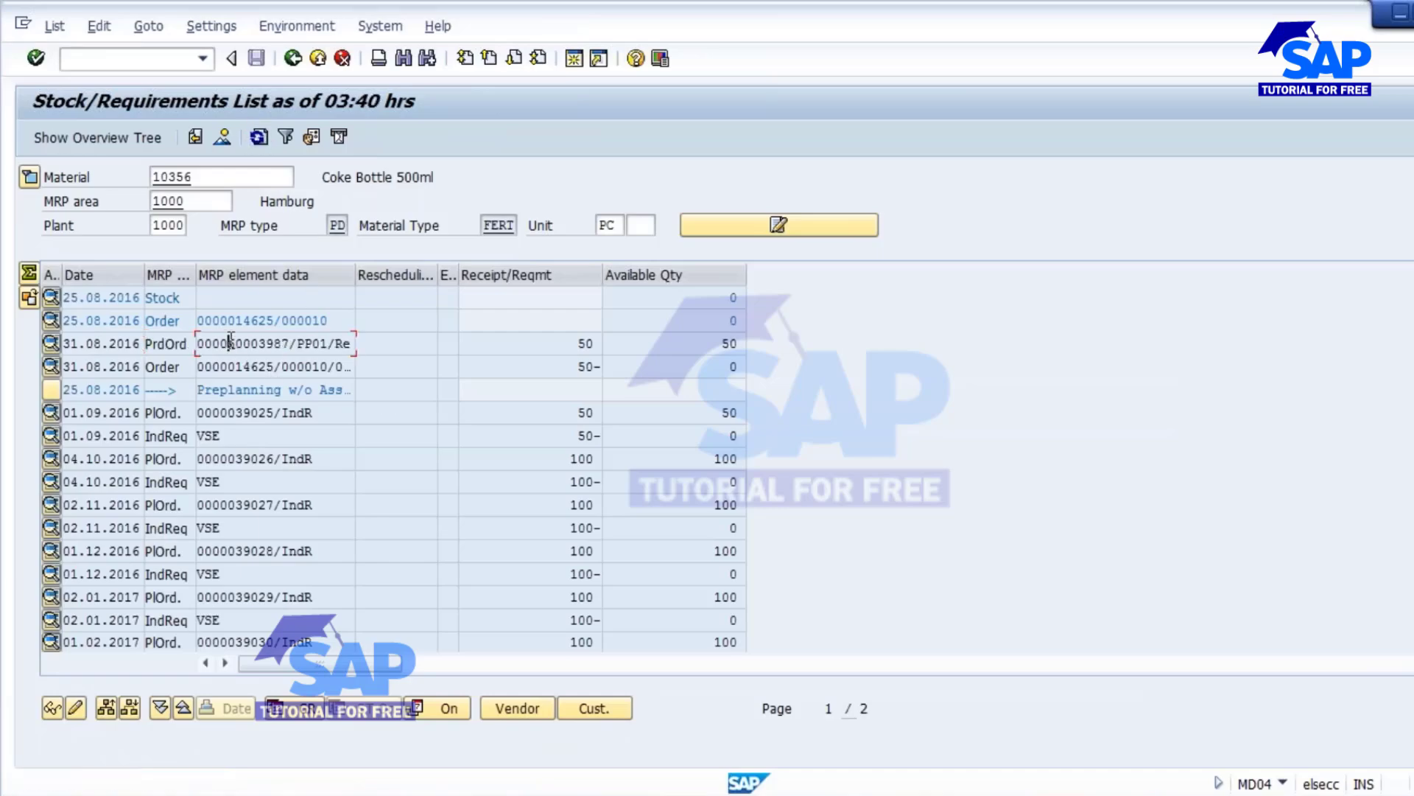
Copy the production order's number and start a goods receipt for that order with transaction MB31 in the planning run session
{"action": "left_click_drag", "start_coordinate": [230, 340], "coordinate": [290, 353]}
{"action": "key", "text": "ctrl+c"}
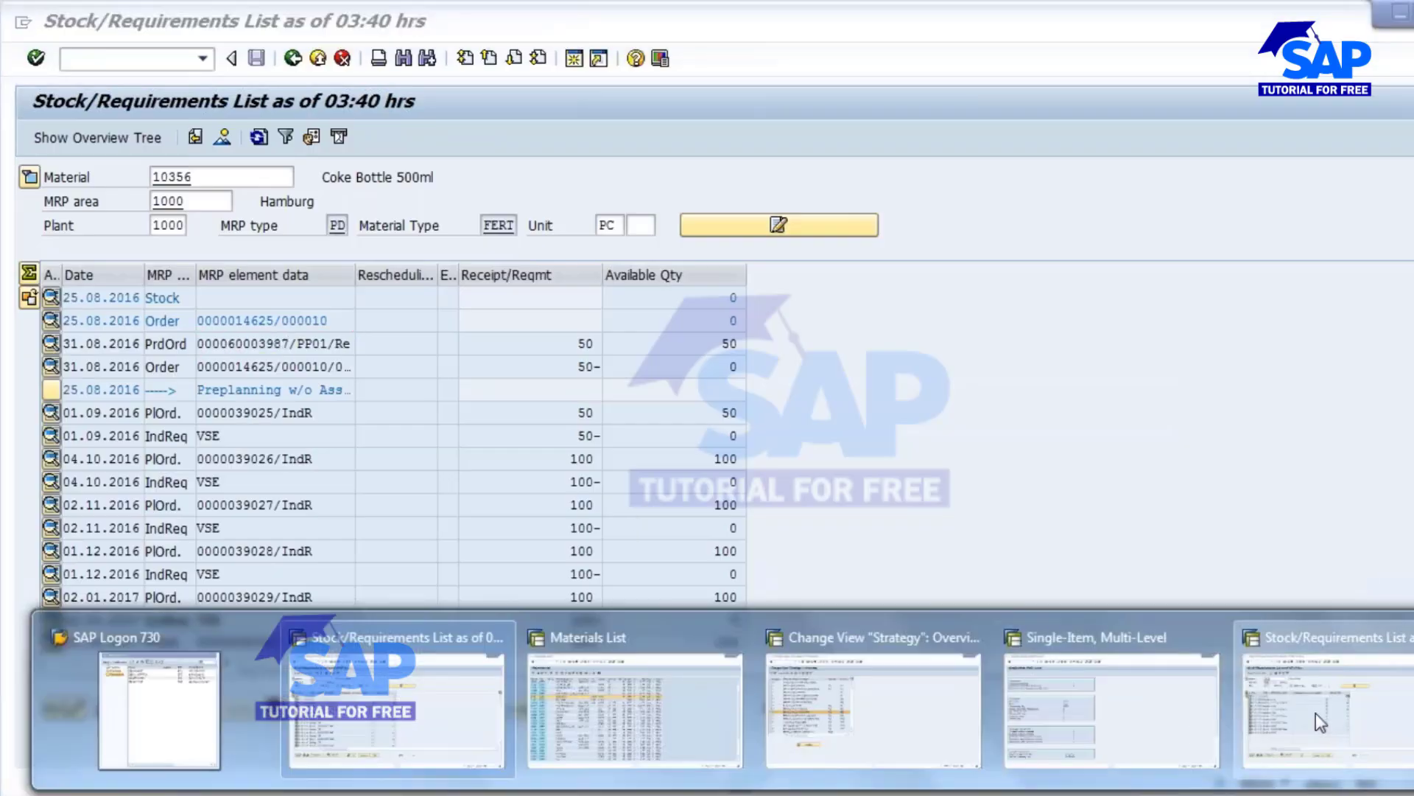
{"action": "left_click", "coordinate": [1315, 744]}
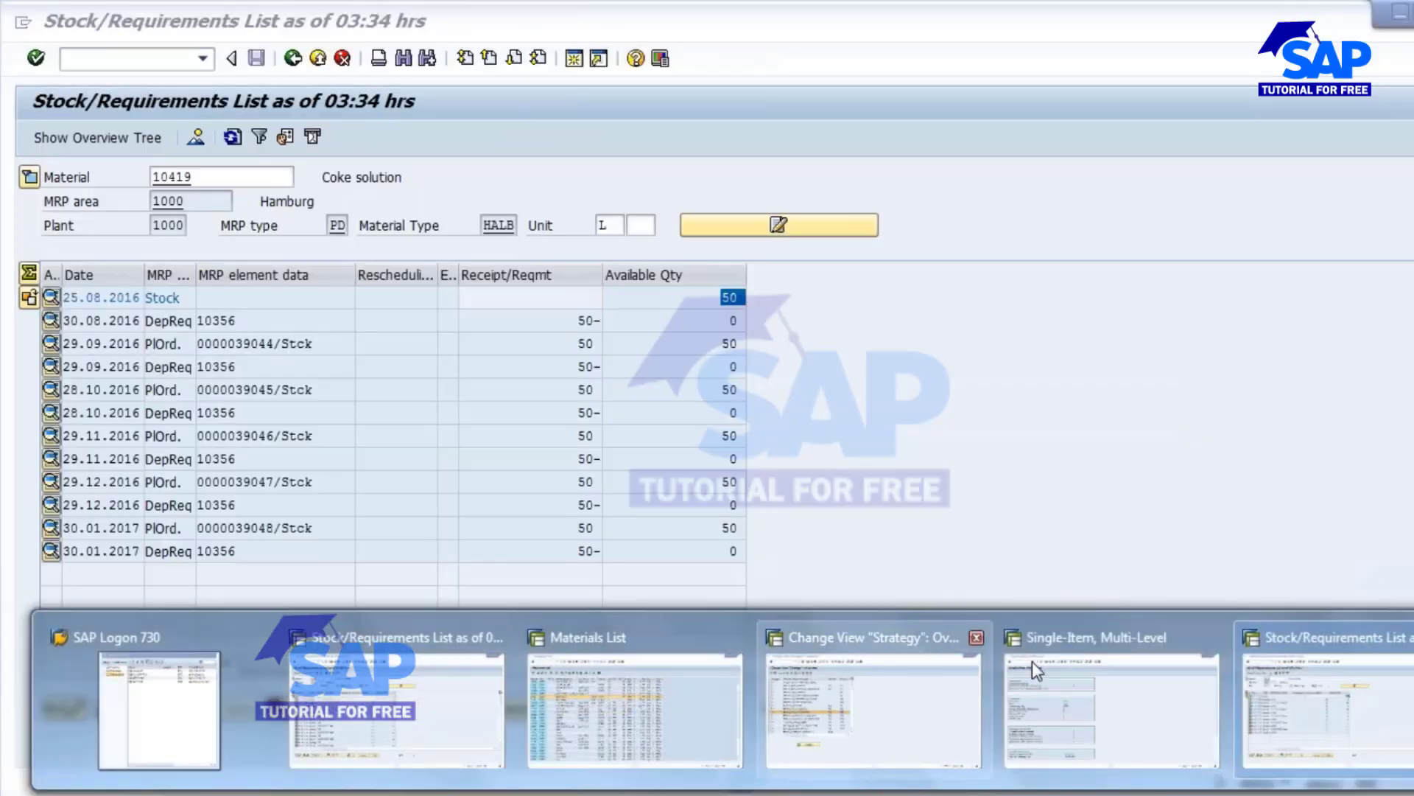
{"action": "left_click", "coordinate": [1112, 710]}
{"action": "type", "text": "/NM"}
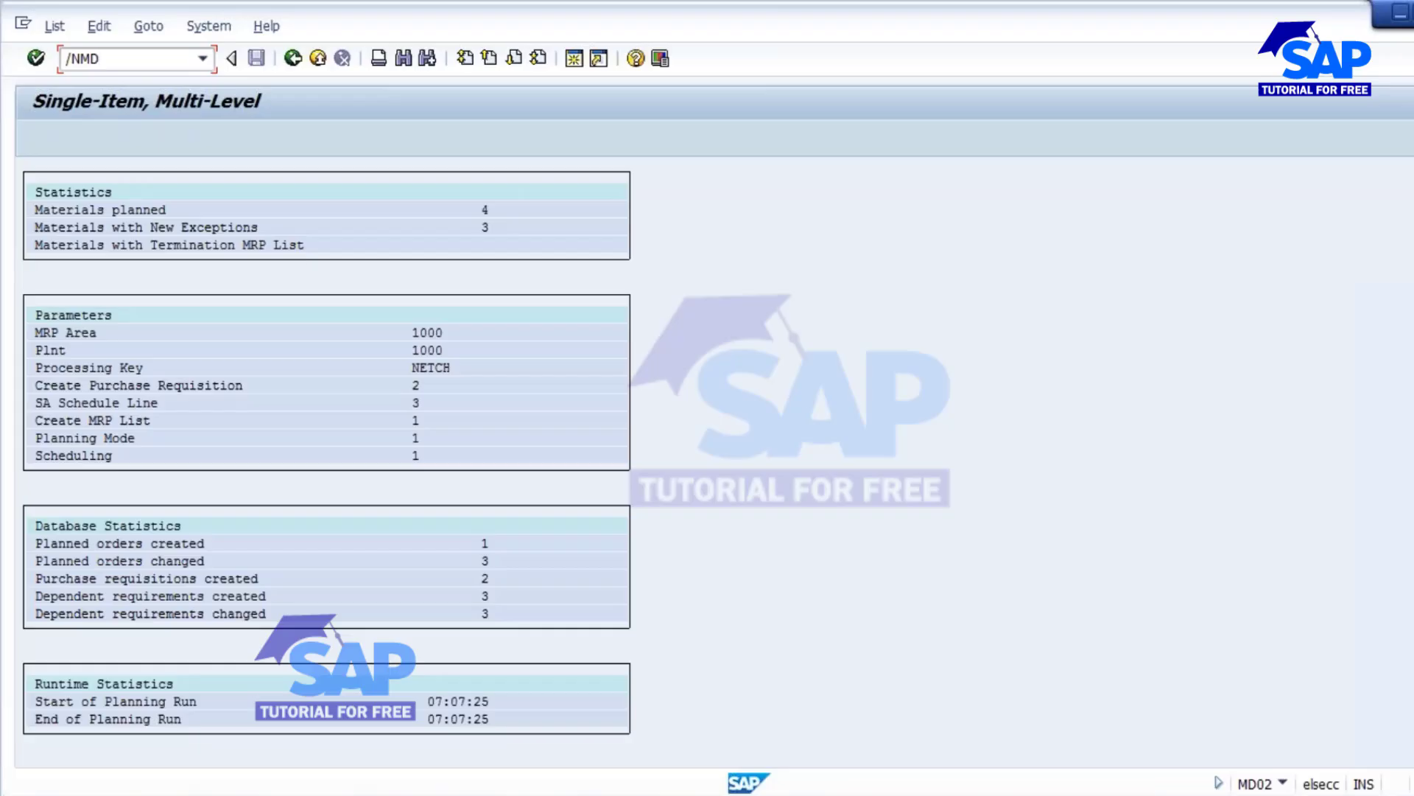
{"action": "type", "text": "B31"}
{"action": "key", "text": "Return"}
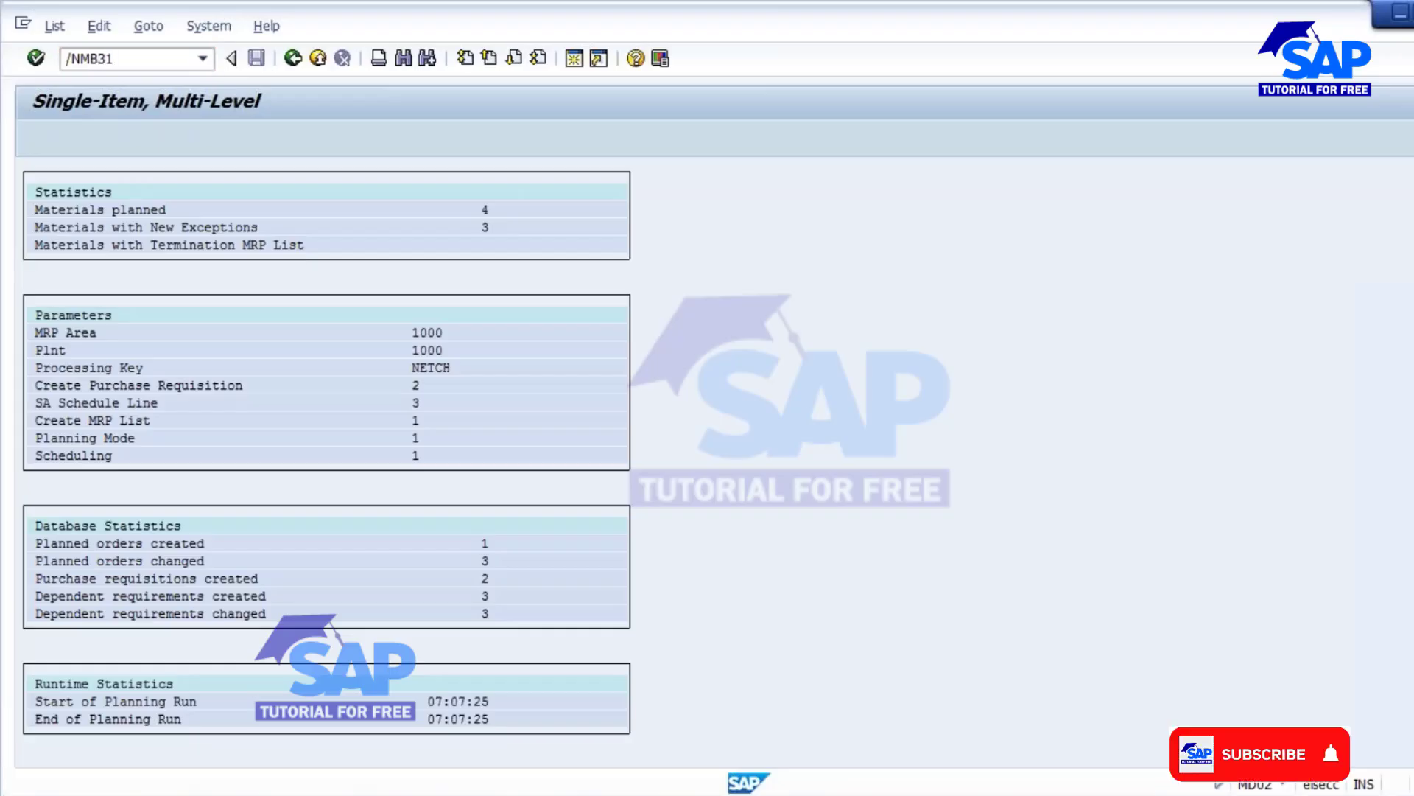
{"action": "key", "text": "ctrl+v"}
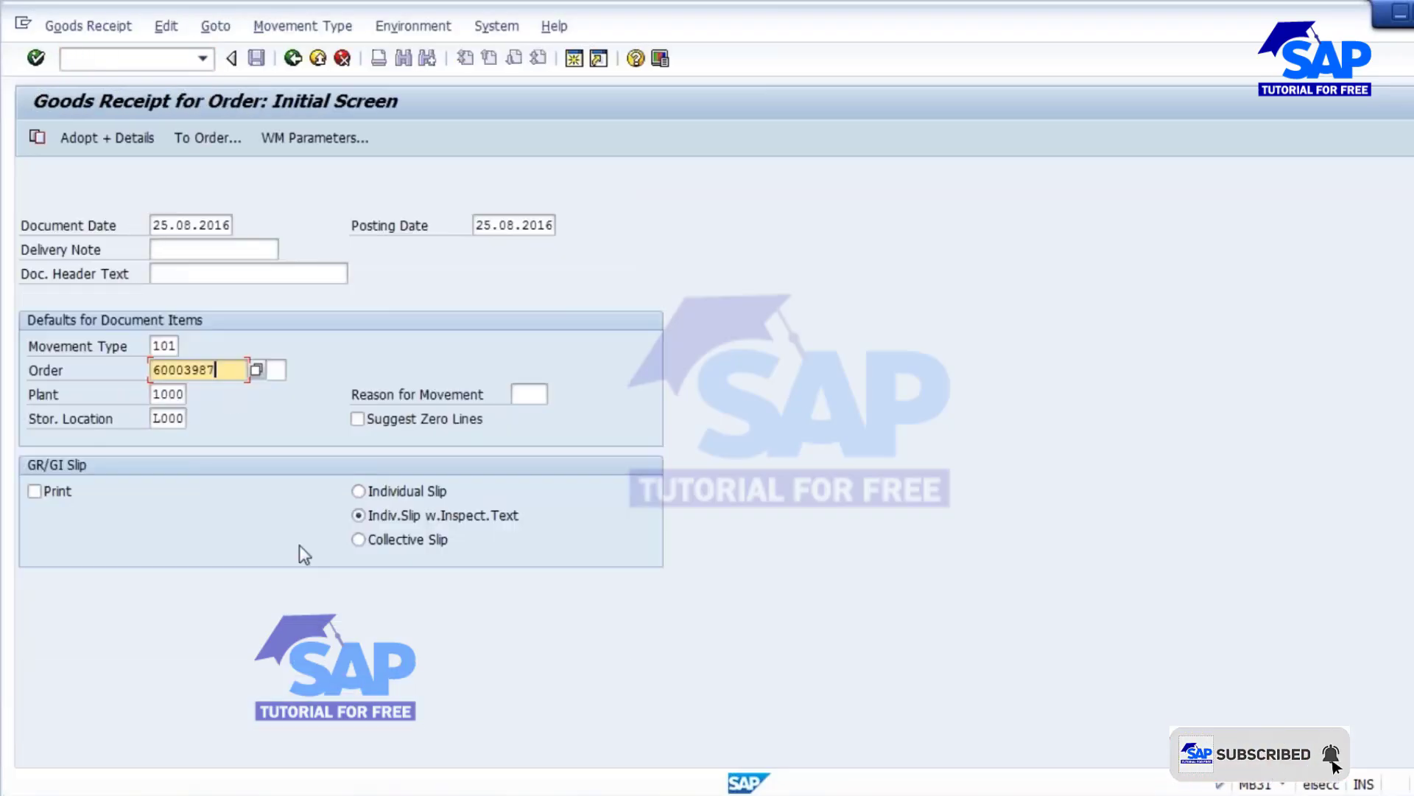
{"action": "key", "text": "Return"}
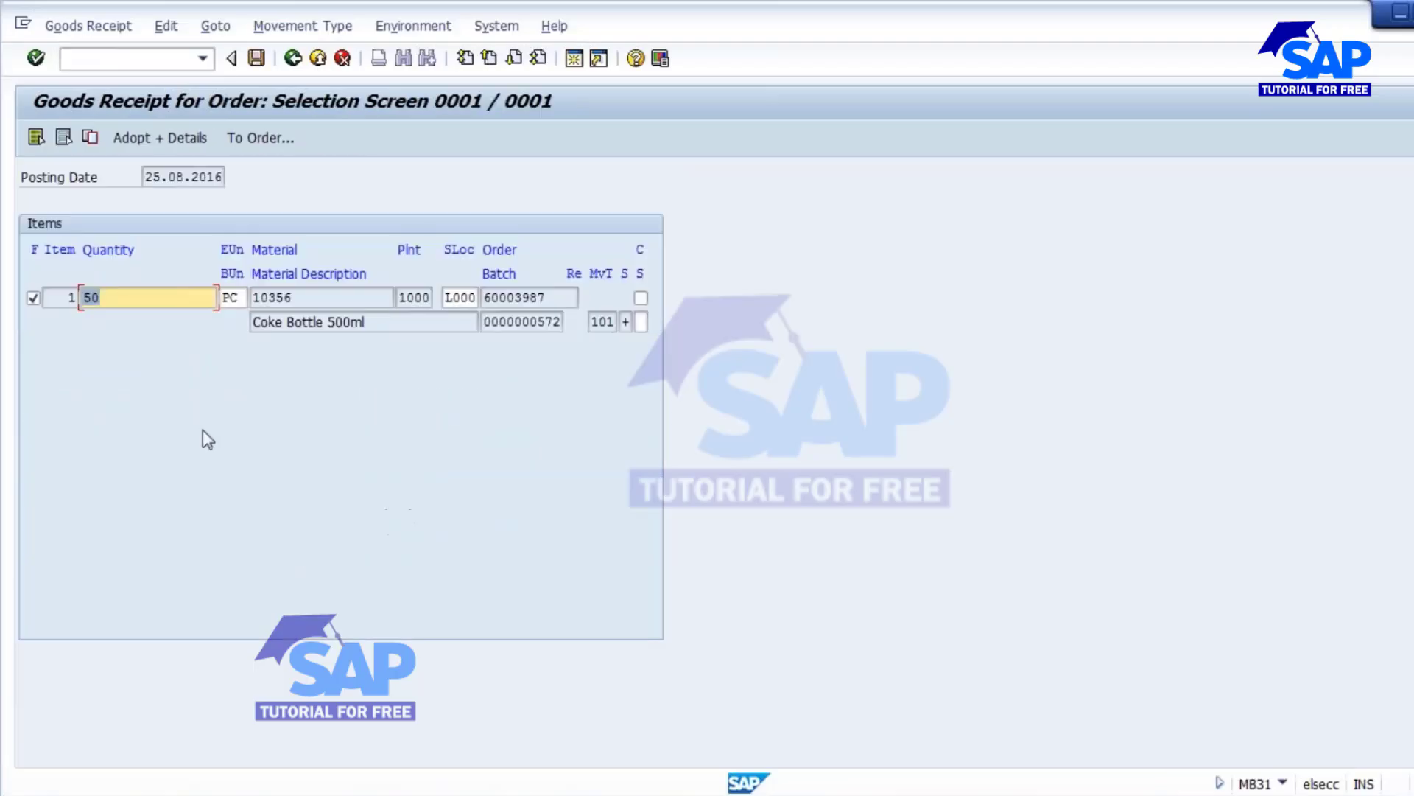
Enter 25.08.2016 as the date of manufacture and post the goods receipt for the production order
{"action": "left_click", "coordinate": [256, 59]}
{"action": "key", "text": "BackSpace"}
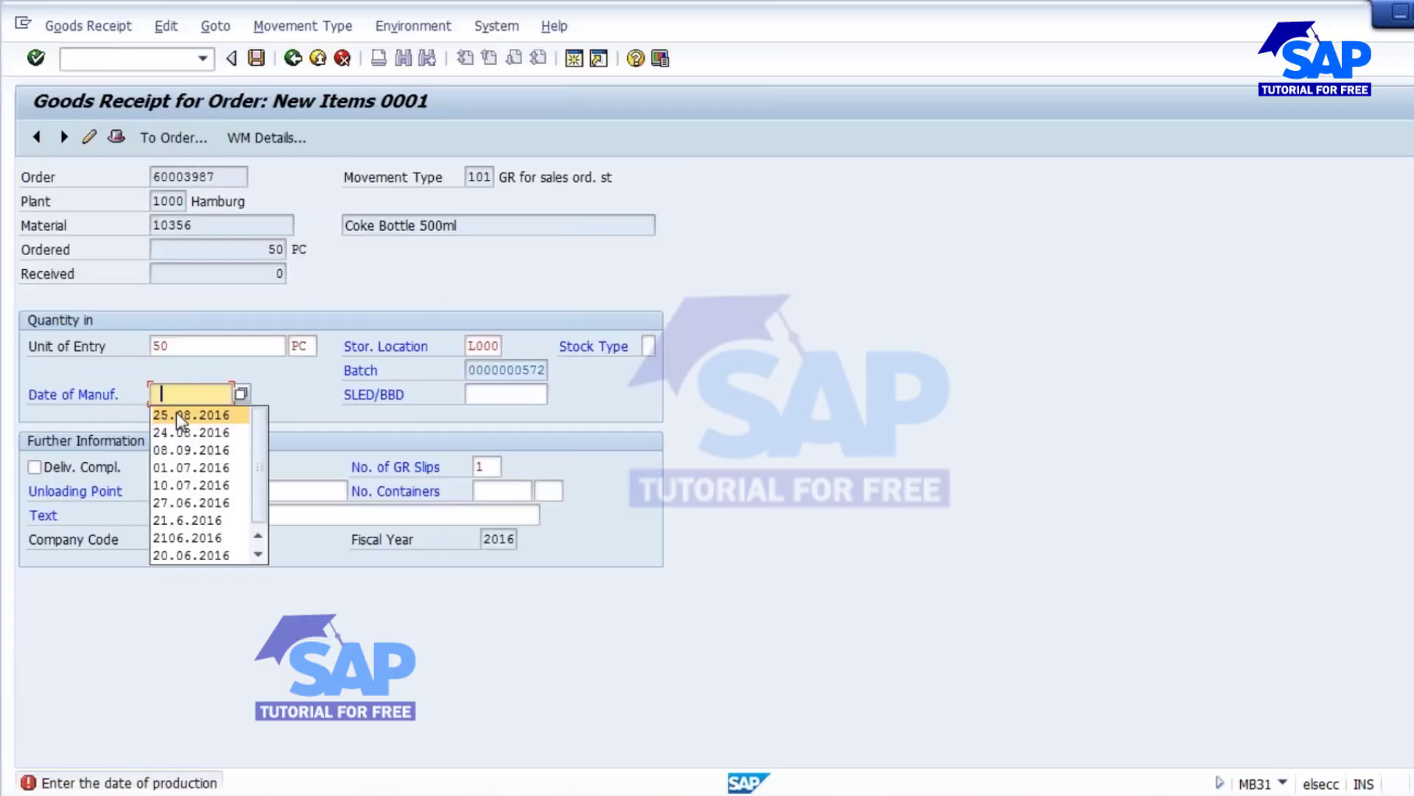
{"action": "left_click", "coordinate": [175, 413]}
{"action": "left_click", "coordinate": [82, 465]}
{"action": "key", "text": "Return"}
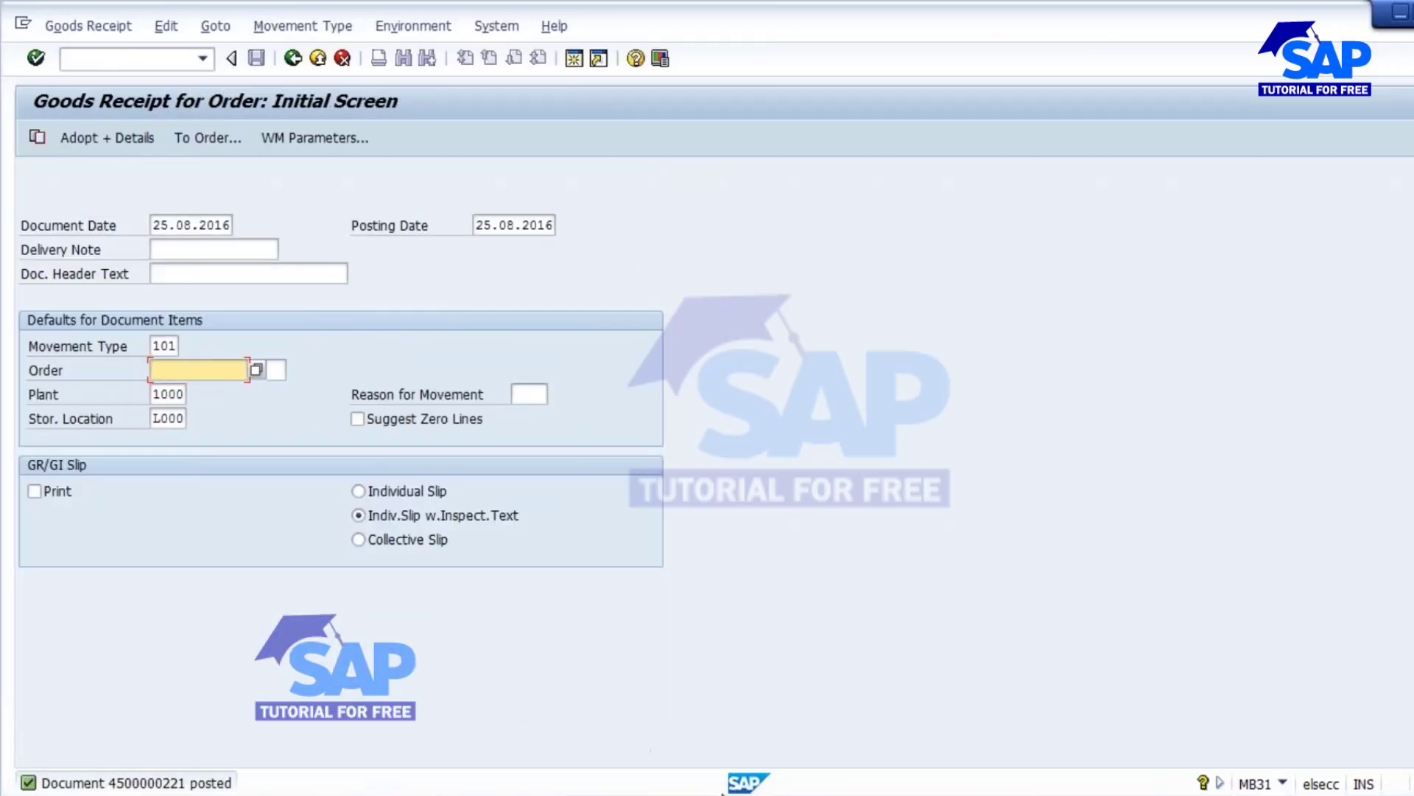
Refresh the stock/requirements list of material 10356 and compare the sales order stock with the order requirement dated 31.08.2016
{"action": "left_click", "coordinate": [650, 794]}
{"action": "mouse_move", "coordinate": [650, 795]}
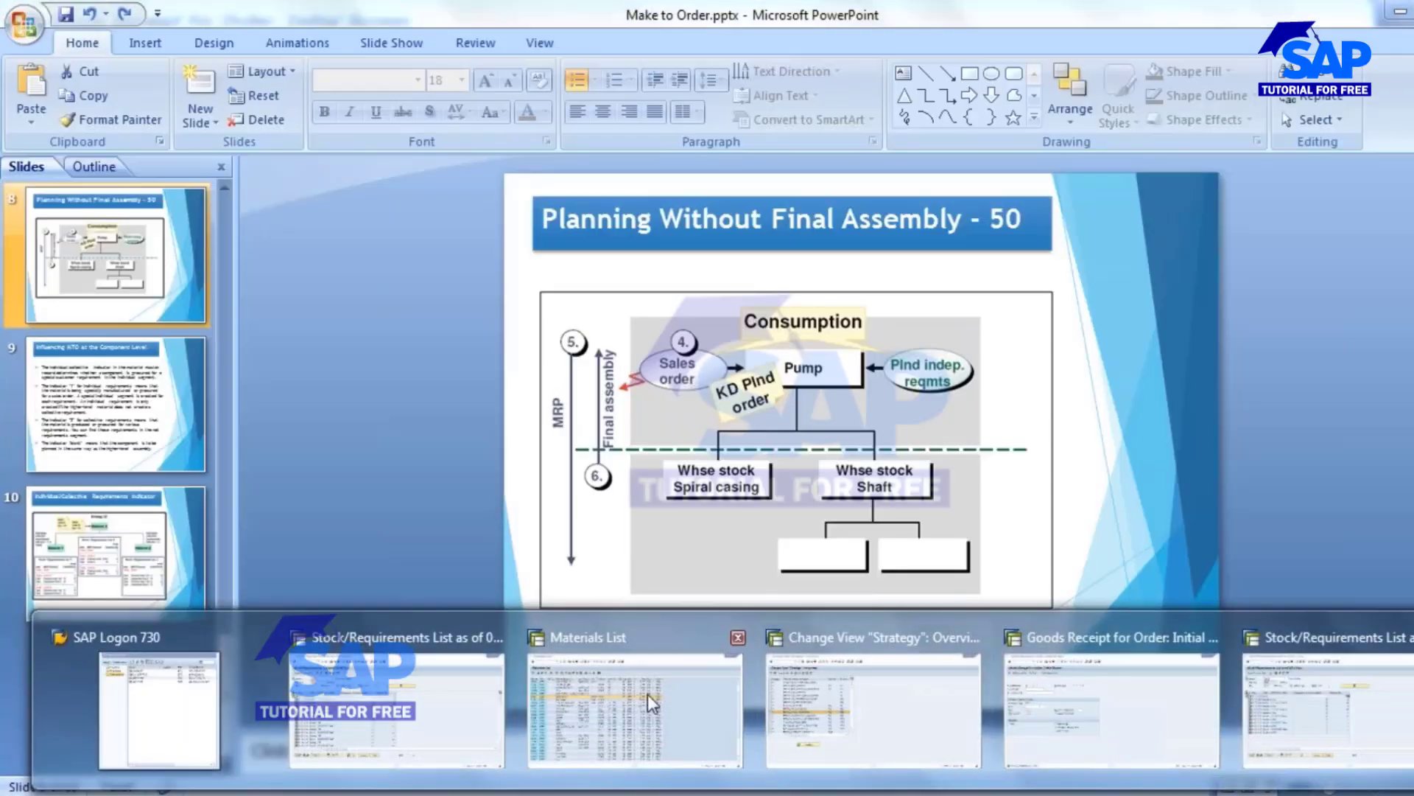
{"action": "left_click", "coordinate": [363, 694]}
{"action": "left_click", "coordinate": [260, 136]}
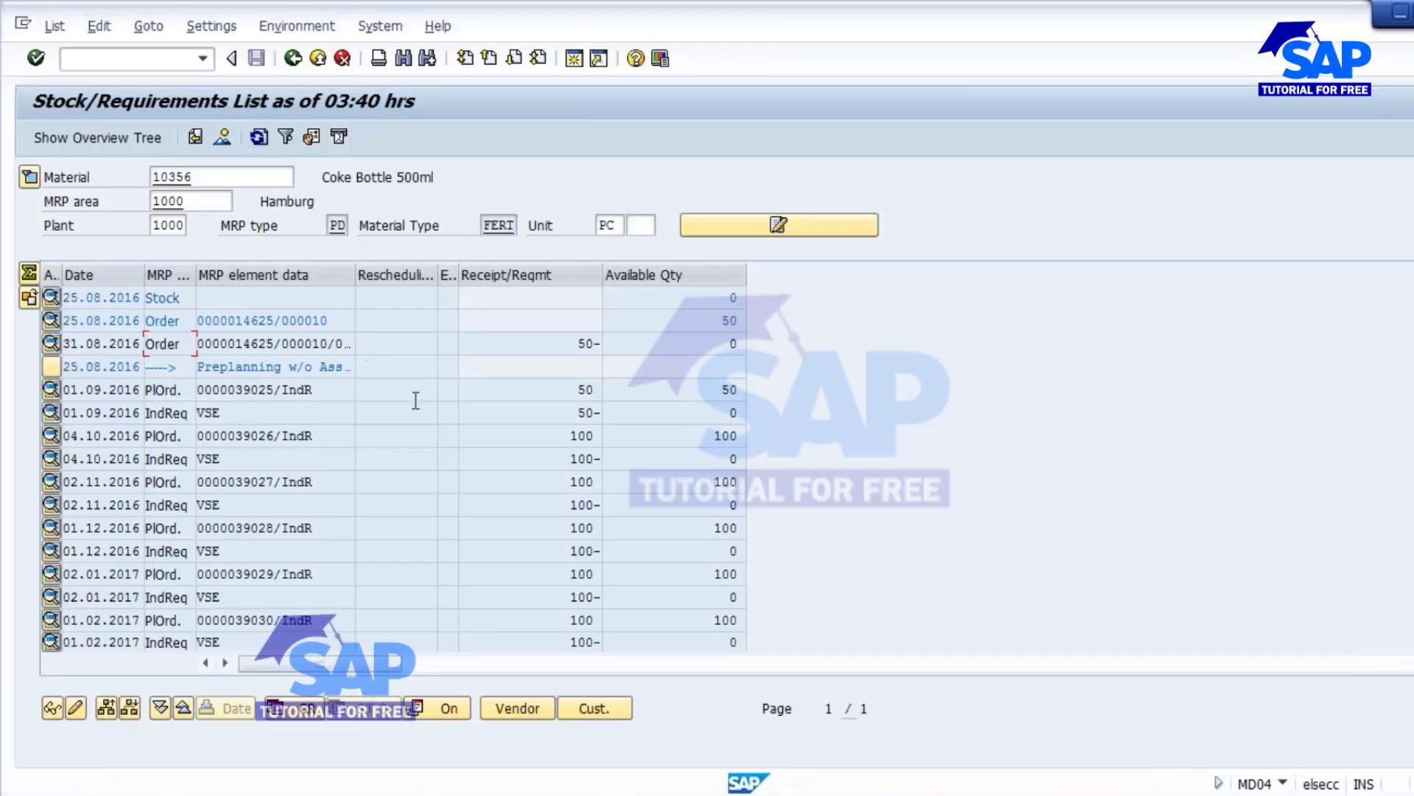
{"action": "left_click_drag", "start_coordinate": [722, 322], "coordinate": [767, 327]}
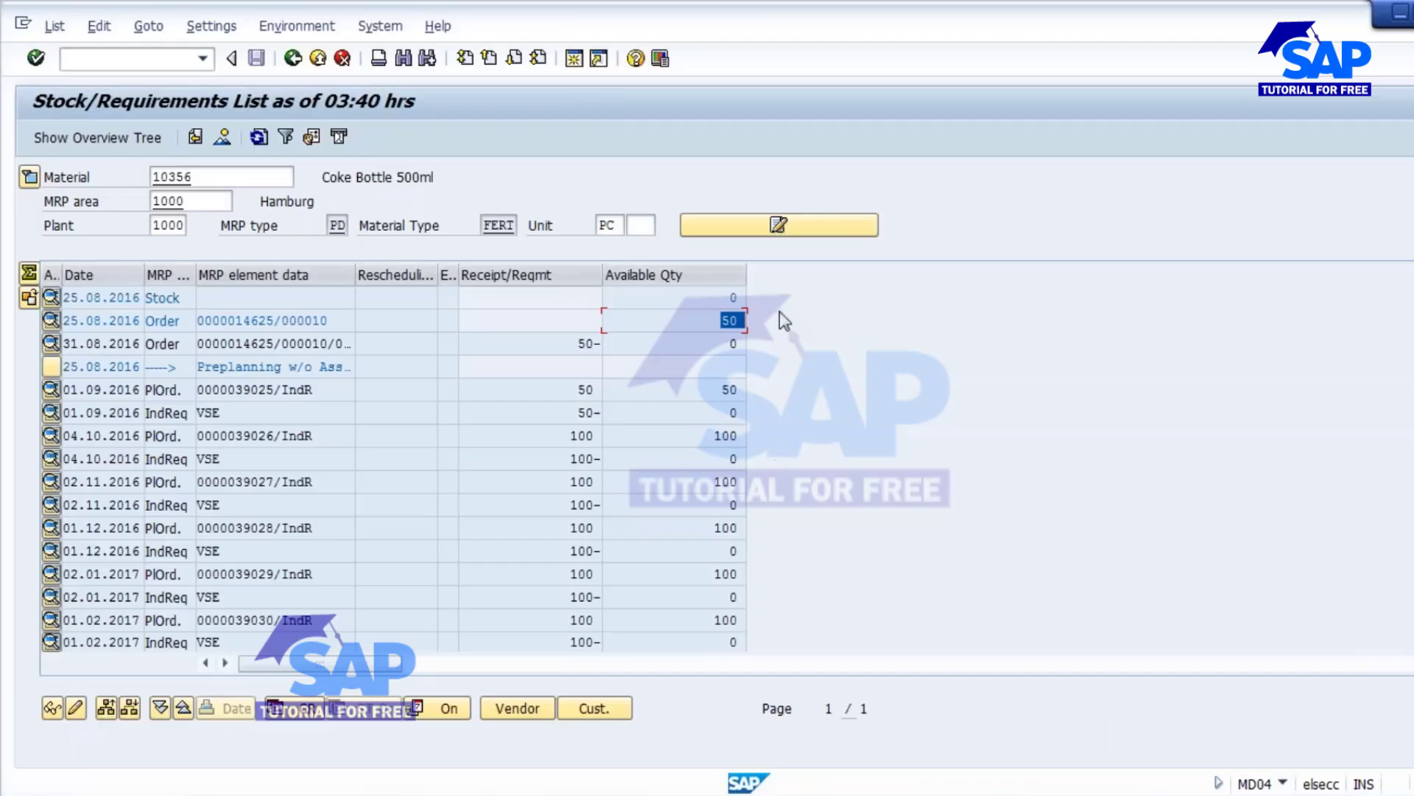
{"action": "left_click", "coordinate": [559, 342]}
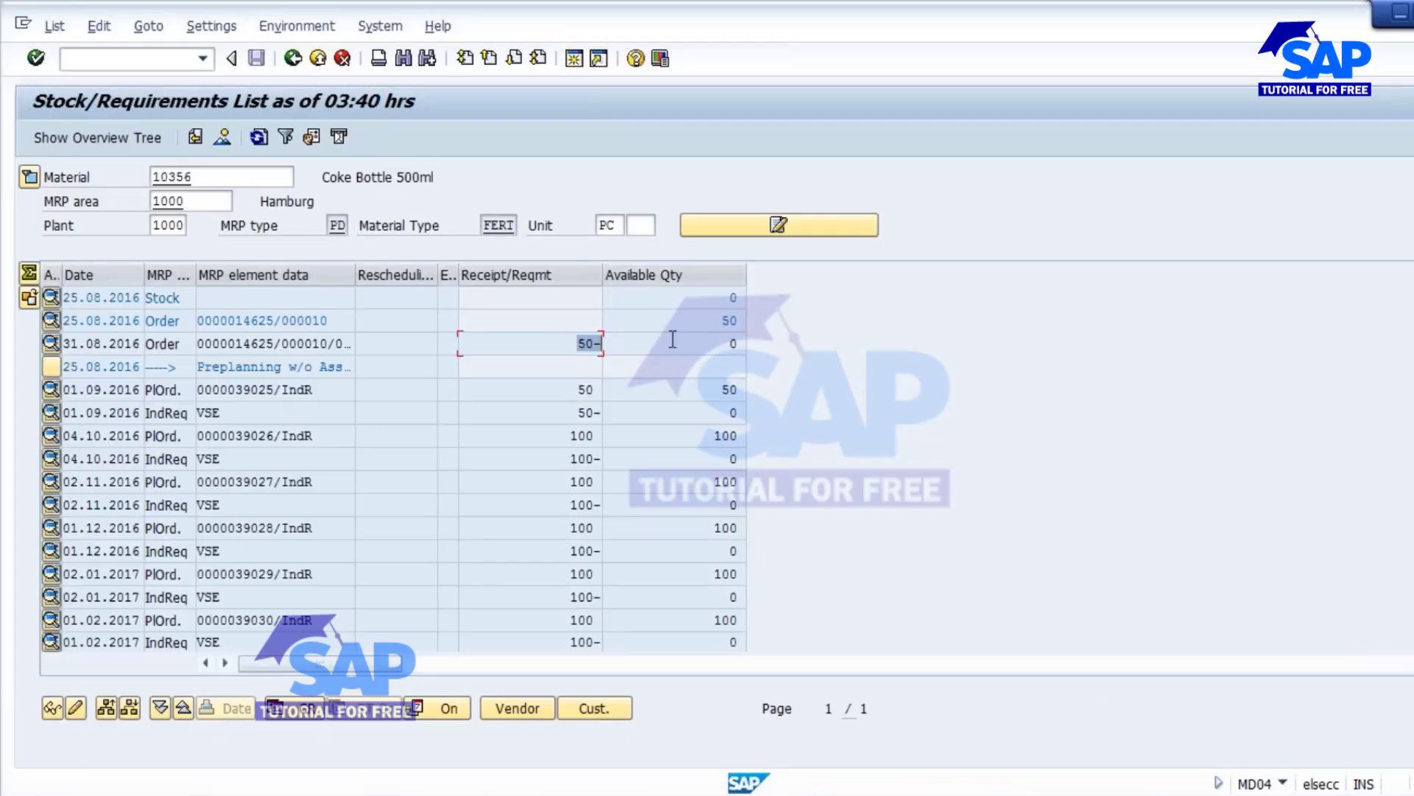
{"action": "left_click", "coordinate": [727, 322]}
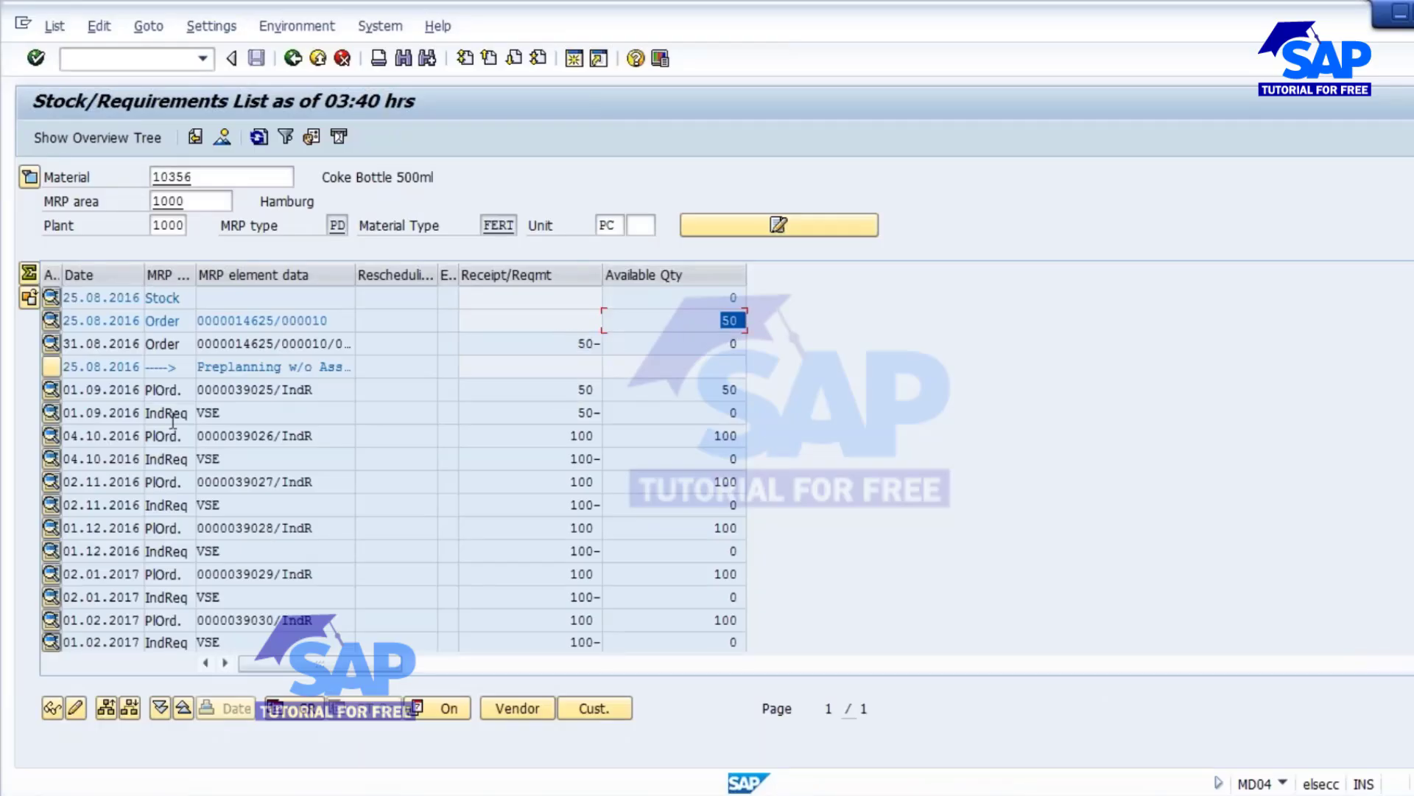
Examine the VSE independent requirements dated 01.09.2016, 04.10.2016 and 02.11.2016 and the material field of the list
{"action": "left_click", "coordinate": [220, 412]}
{"action": "left_click", "coordinate": [227, 505]}
{"action": "left_click", "coordinate": [223, 456]}
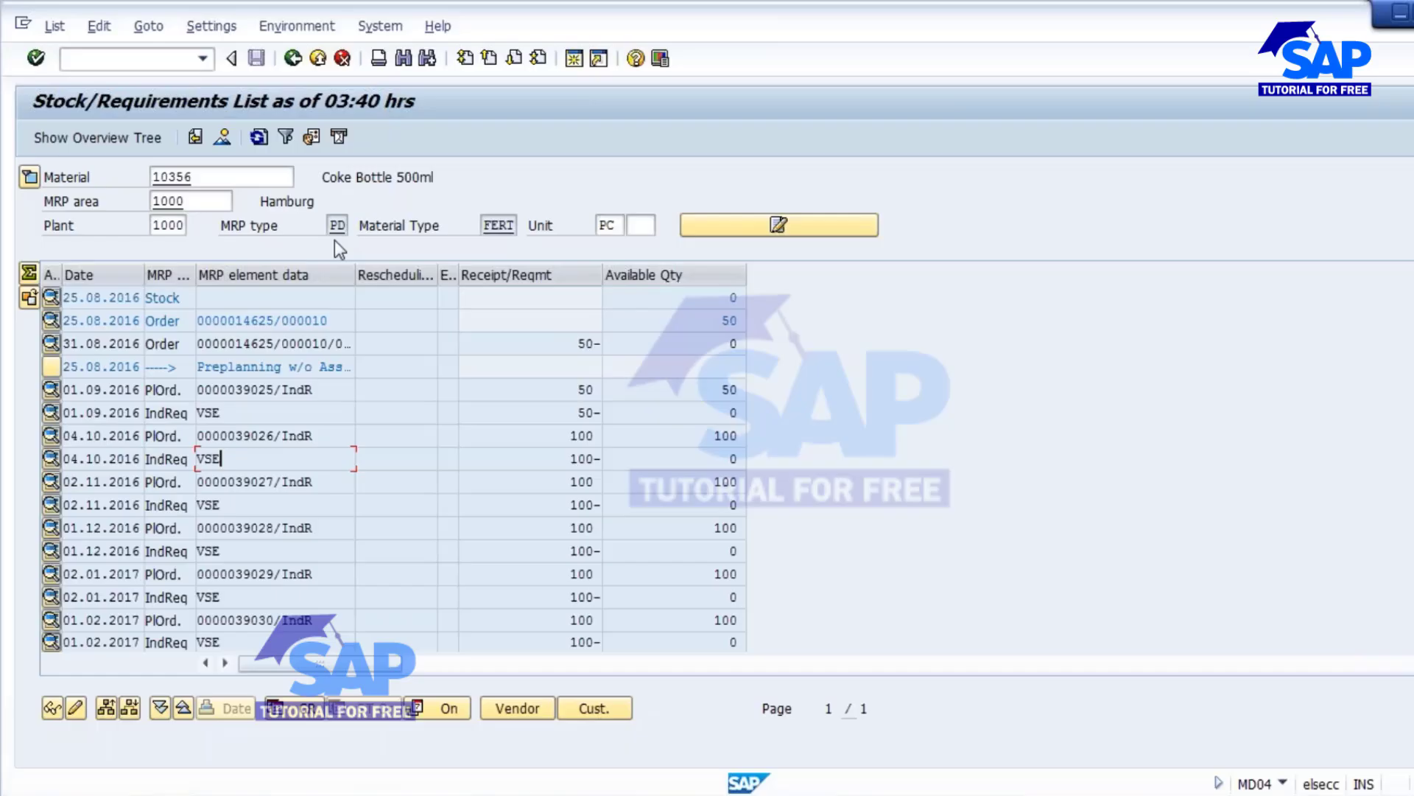
{"action": "double_click", "coordinate": [214, 171]}
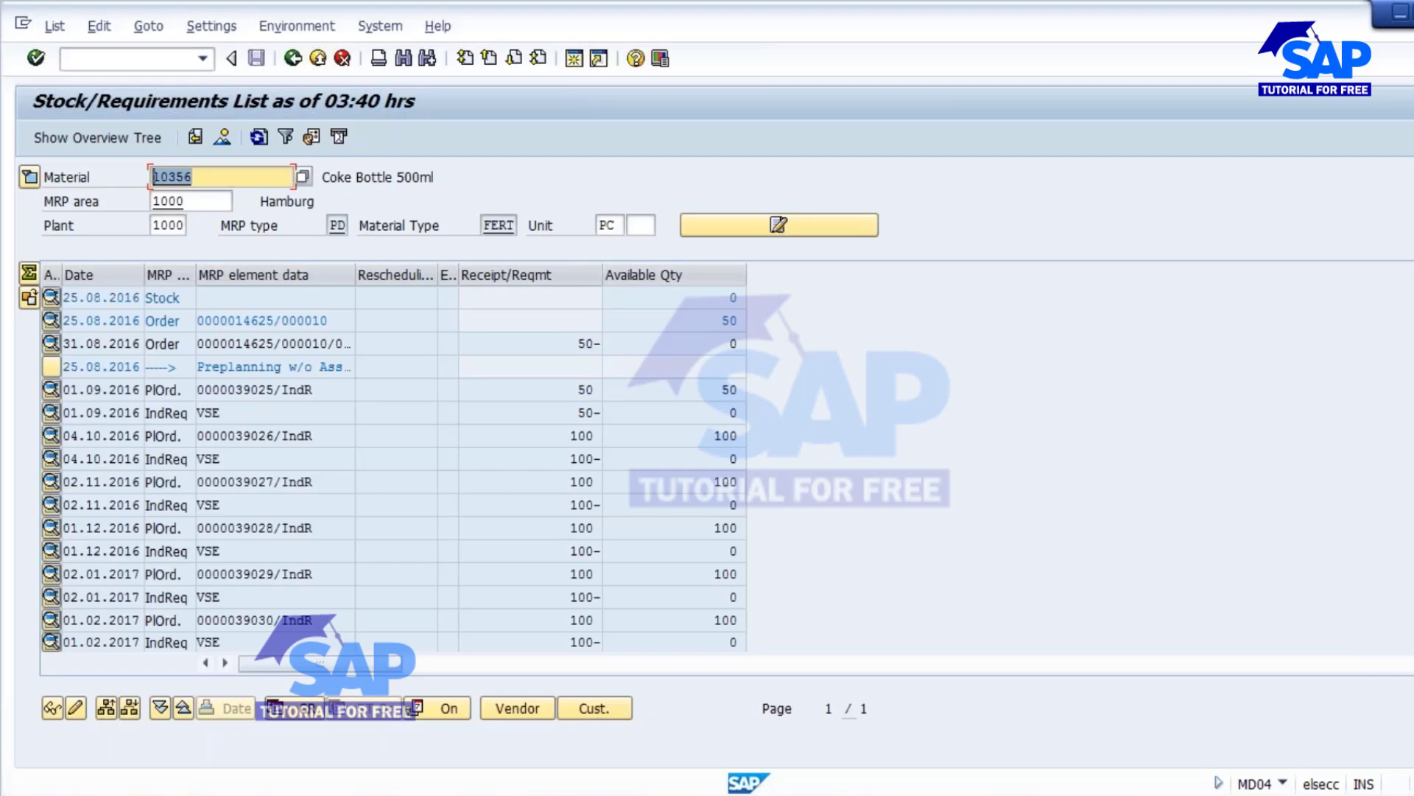
Switch to the Make to Order presentation in PowerPoint and view slides 9 and 10 on the individual/collective requirements indicator
{"action": "key", "text": "alt+Tab"}
{"action": "left_click", "coordinate": [96, 420]}
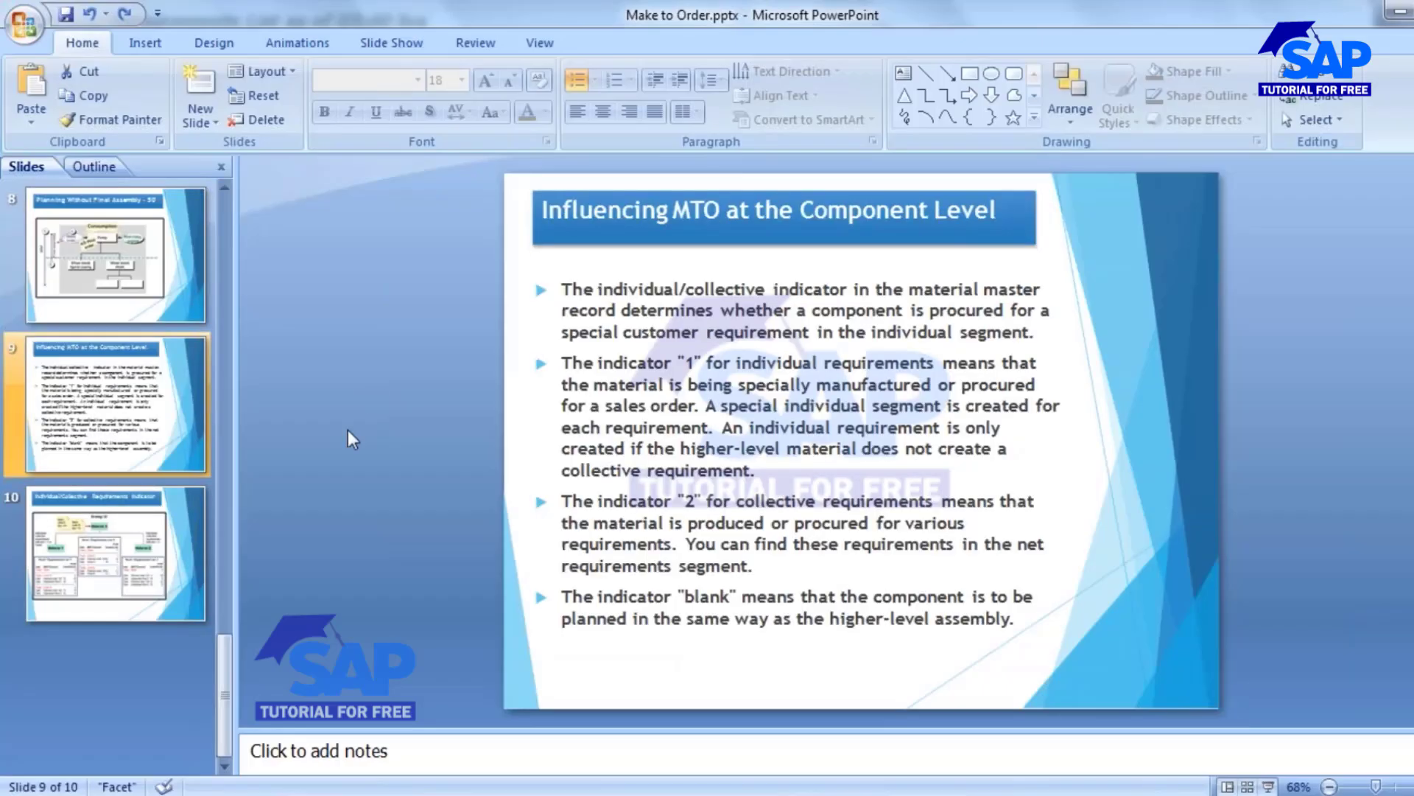
{"action": "left_click", "coordinate": [82, 528]}
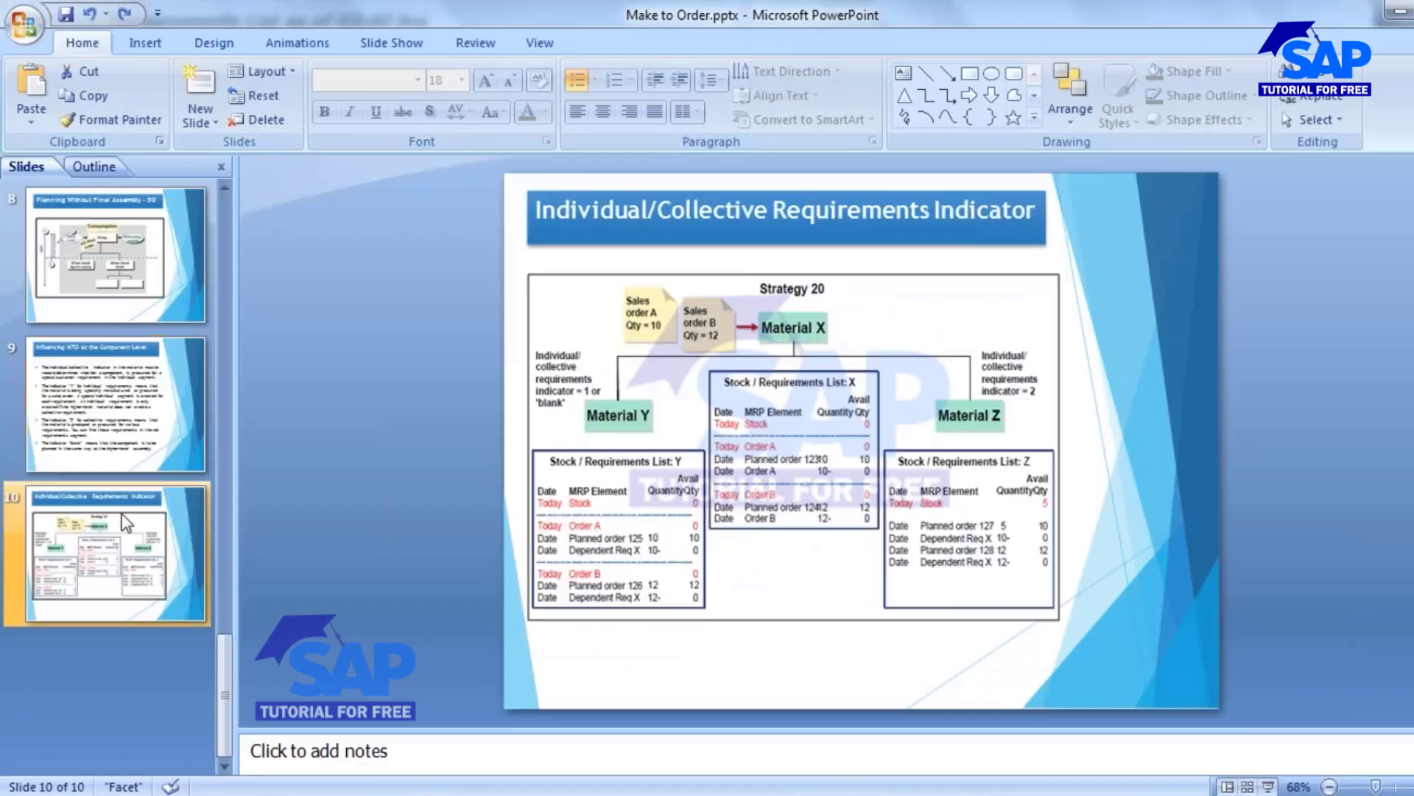